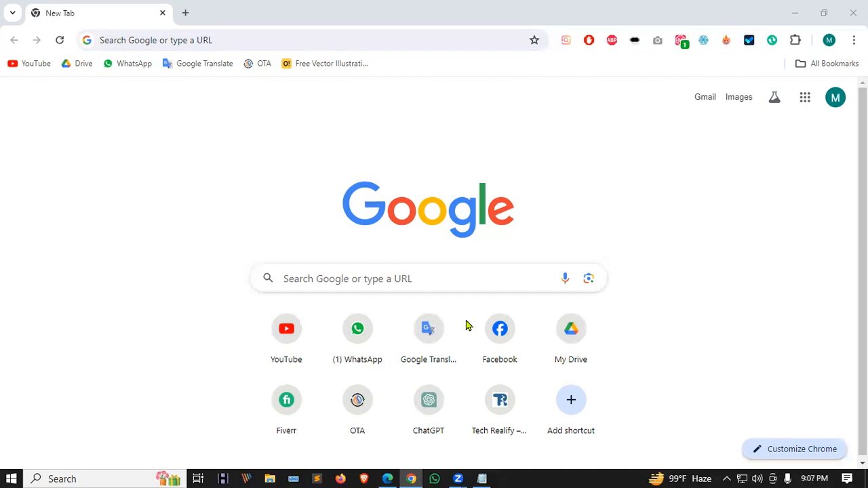
Lower the system speaker volume to about 80 from the tray volume control.
{"action": "left_click", "coordinate": [758, 477]}
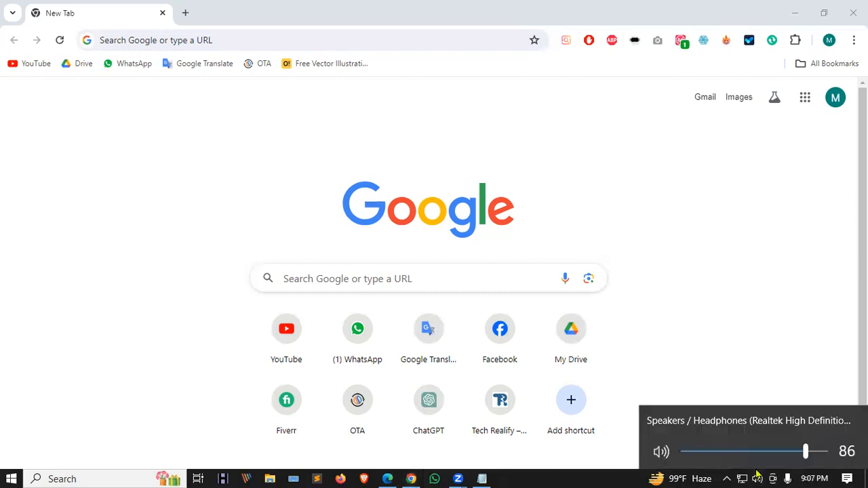
{"action": "scroll", "coordinate": [758, 475], "scroll_direction": "down", "scroll_amount": 3}
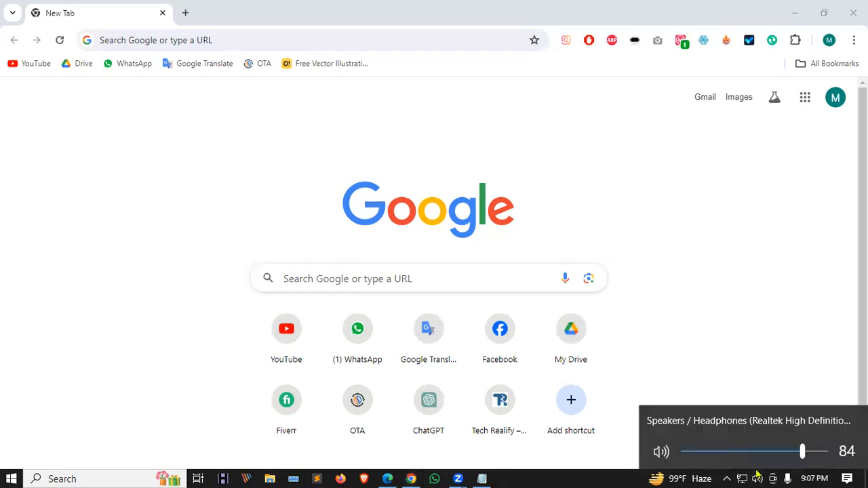
{"action": "left_click", "coordinate": [602, 475]}
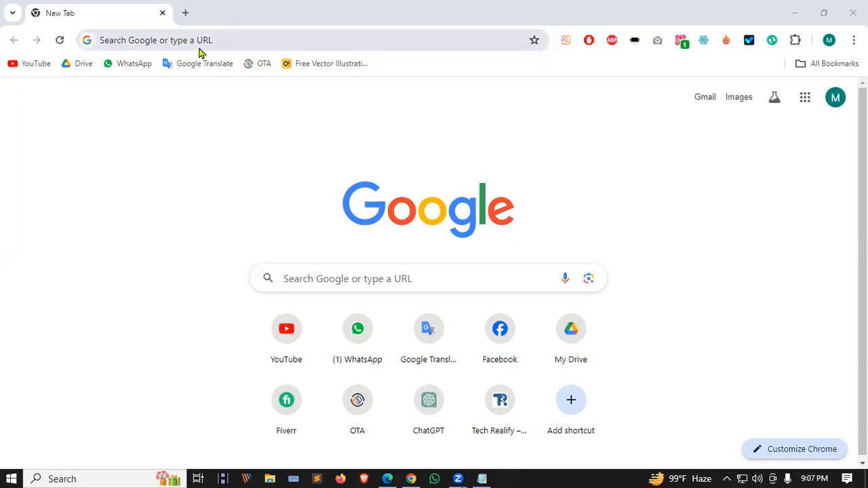
In a new incognito window, search 'google ads' and open the sponsored Google Ads result.
{"action": "key", "text": "ctrl+shift+n"}
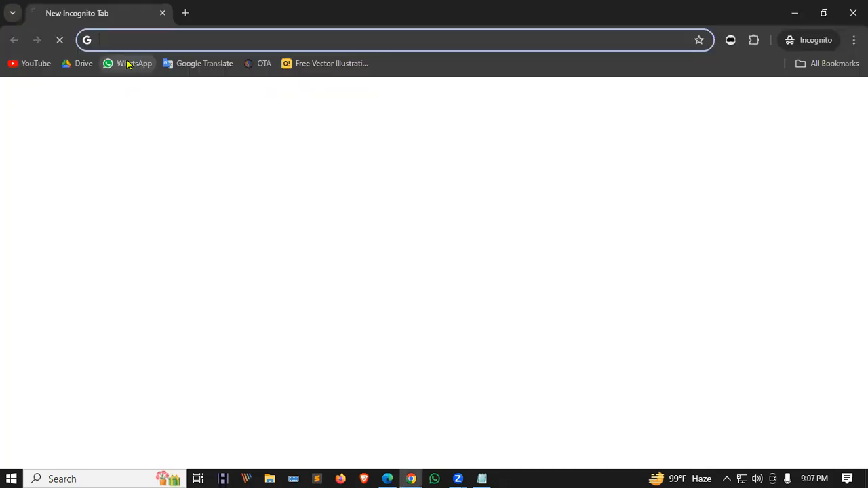
{"action": "type", "text": "google ads"}
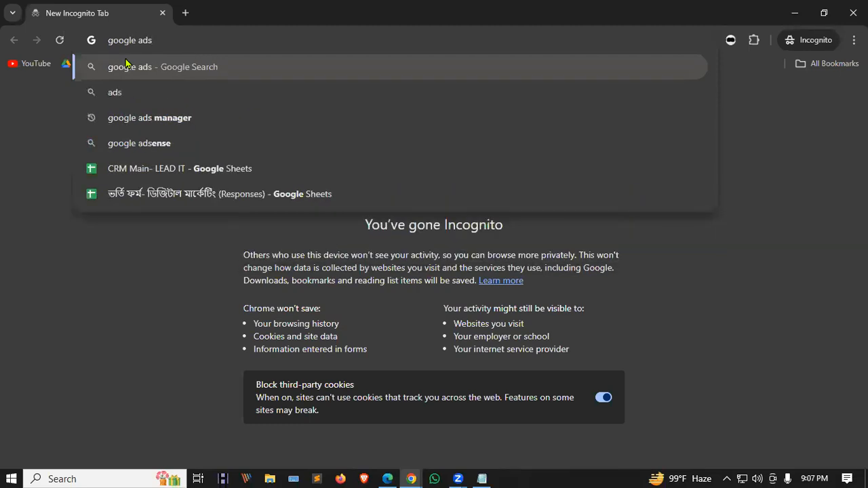
{"action": "key", "text": "Return"}
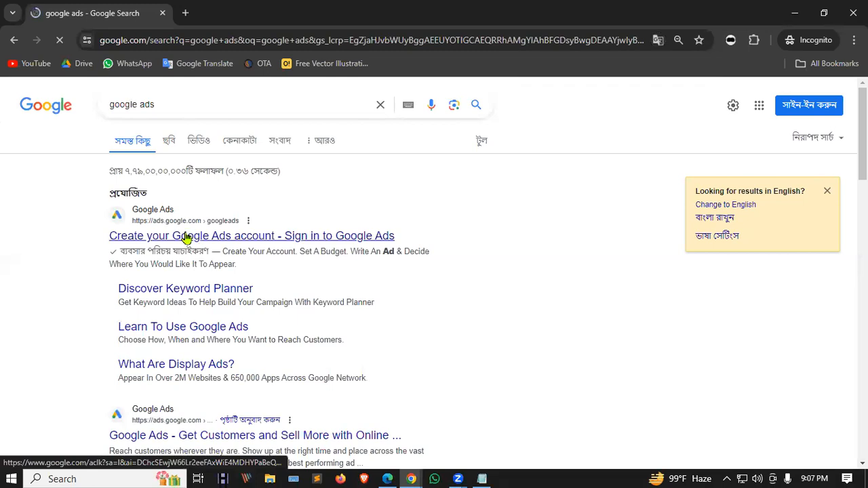
{"action": "left_click", "coordinate": [229, 236]}
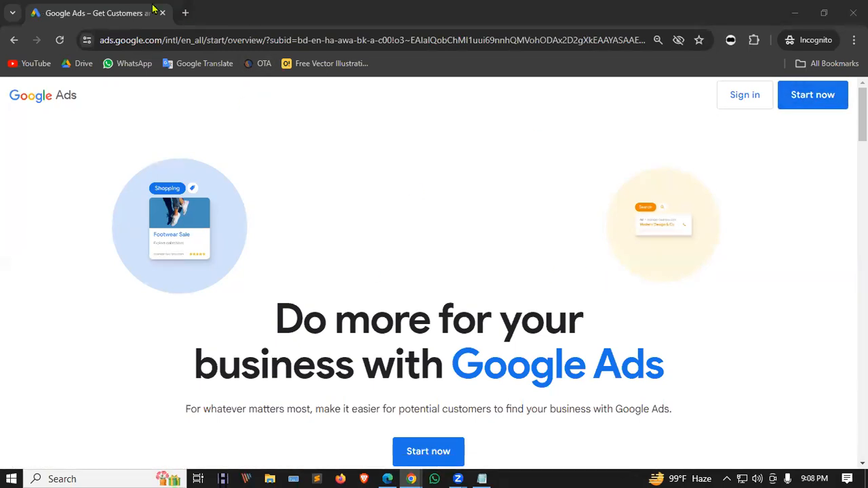
Start the Google Ads signup and submit the account e-mail address.
{"action": "left_click", "coordinate": [759, 97]}
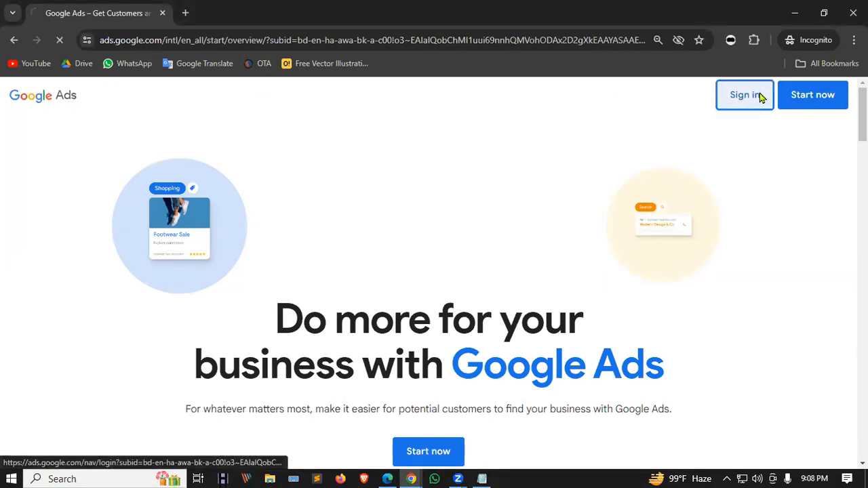
{"action": "left_click", "coordinate": [13, 42]}
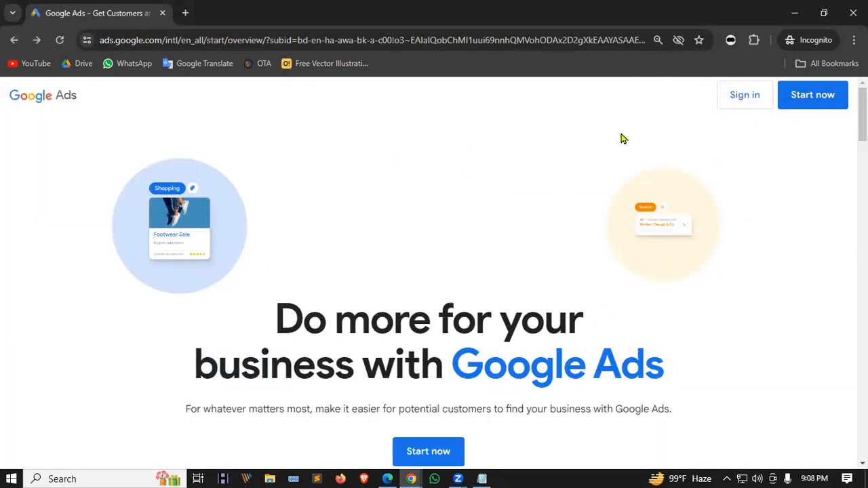
{"action": "left_click", "coordinate": [807, 96]}
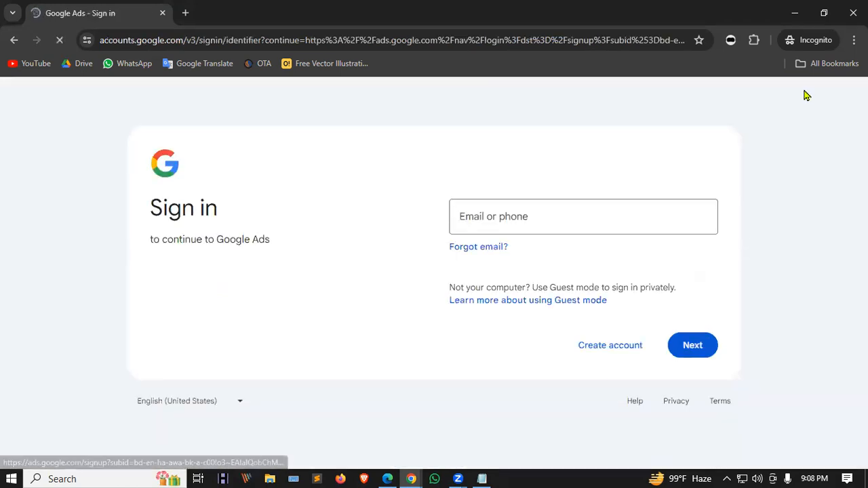
{"action": "left_click", "coordinate": [485, 217]}
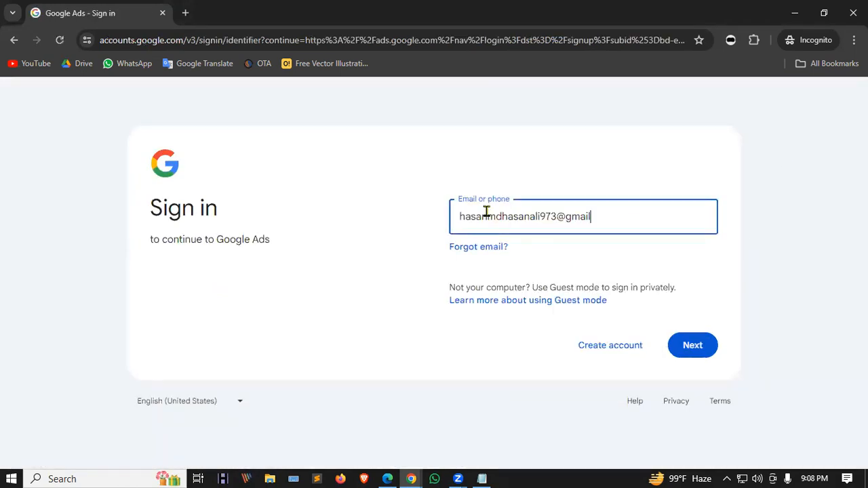
{"action": "left_click", "coordinate": [690, 341]}
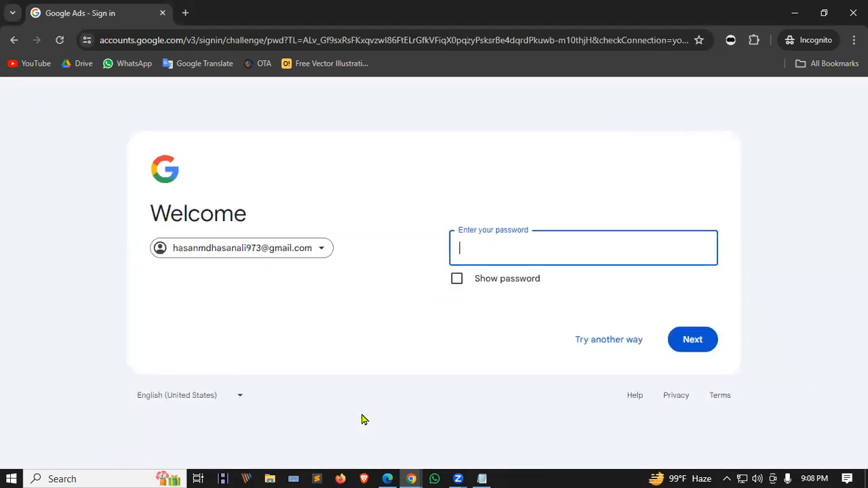
Enter the account password and submit it.
{"action": "left_click", "coordinate": [689, 238]}
{"action": "type", "text": "••••••••"}
{"action": "left_click", "coordinate": [693, 340]}
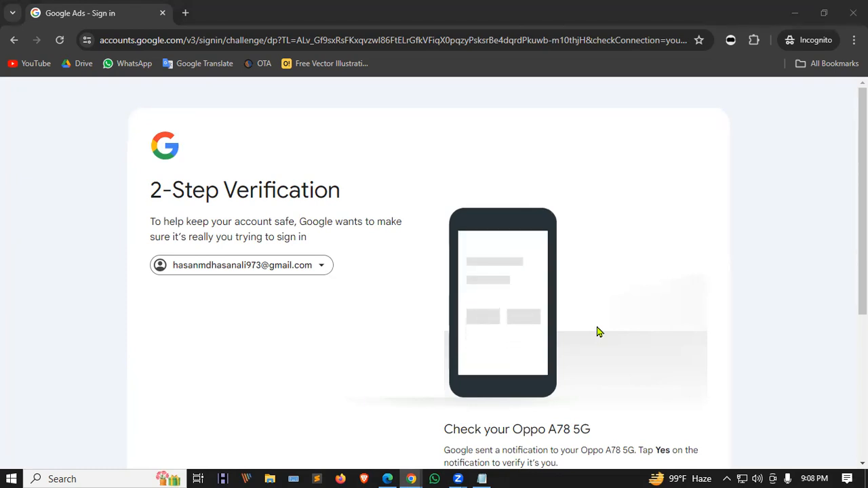
Resend the 2-Step Verification prompt to the phone and wait for approval.
{"action": "scroll", "coordinate": [413, 273], "scroll_direction": "down", "scroll_amount": 3}
{"action": "scroll", "coordinate": [265, 332], "scroll_direction": "up", "scroll_amount": 3}
{"action": "scroll", "coordinate": [407, 312], "scroll_direction": "down", "scroll_amount": 2}
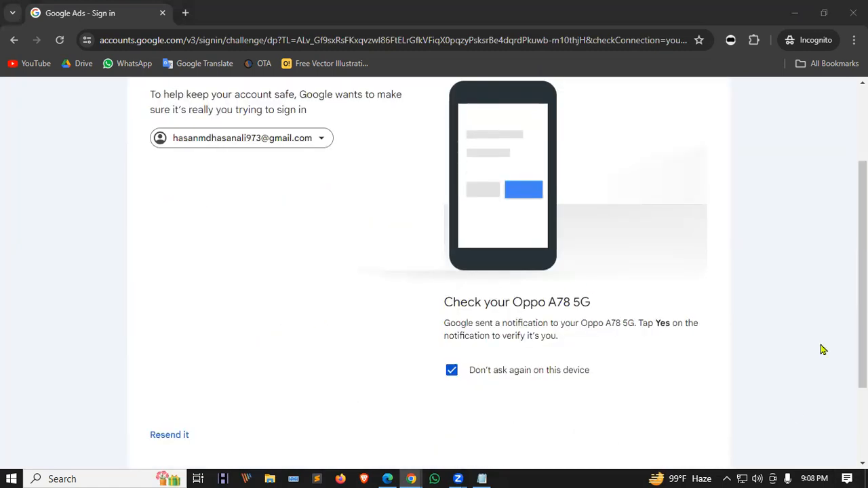
{"action": "scroll", "coordinate": [387, 279], "scroll_direction": "up", "scroll_amount": 2}
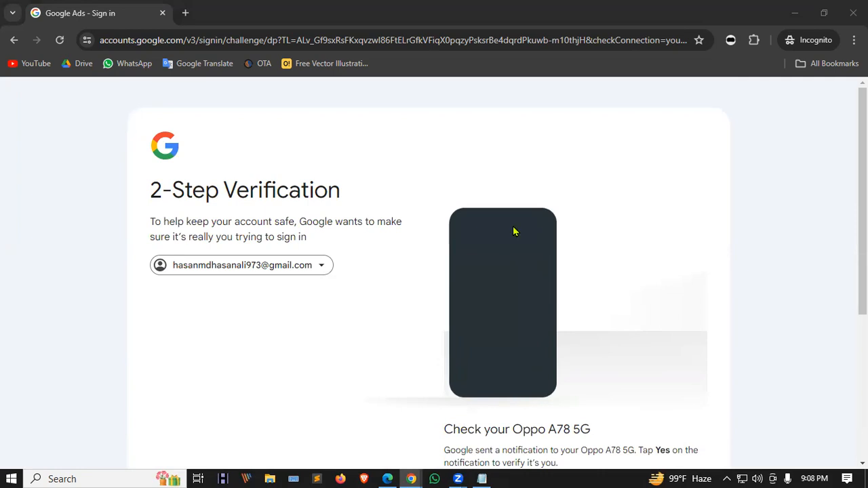
{"action": "scroll", "coordinate": [514, 232], "scroll_direction": "down", "scroll_amount": 4}
{"action": "scroll", "coordinate": [516, 374], "scroll_direction": "up", "scroll_amount": 3}
{"action": "scroll", "coordinate": [516, 373], "scroll_direction": "up", "scroll_amount": 1}
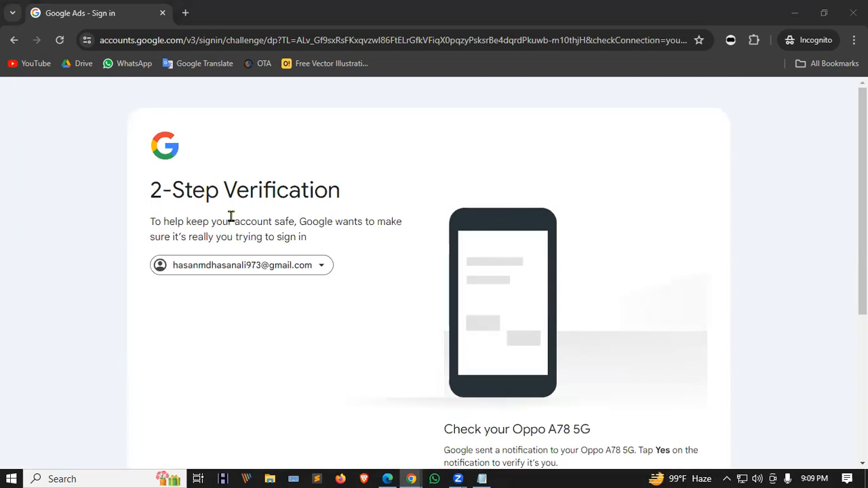
{"action": "scroll", "coordinate": [294, 285], "scroll_direction": "down", "scroll_amount": 4}
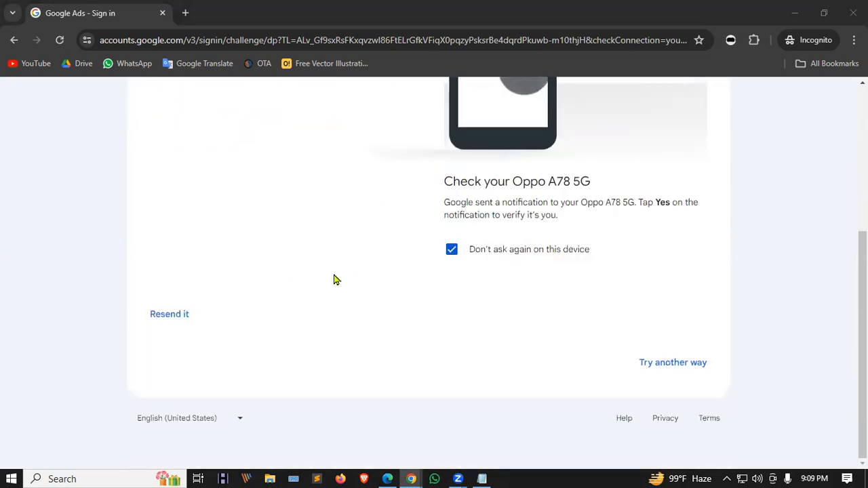
{"action": "scroll", "coordinate": [323, 281], "scroll_direction": "up", "scroll_amount": 3}
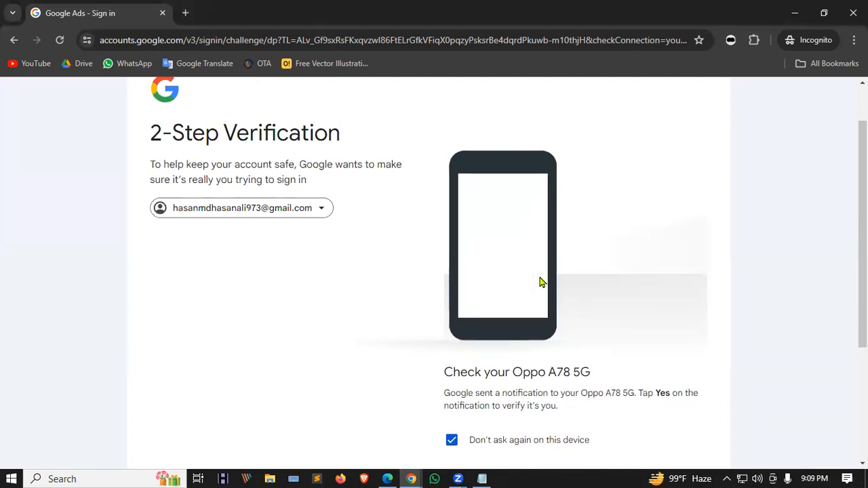
{"action": "scroll", "coordinate": [276, 283], "scroll_direction": "down", "scroll_amount": 3}
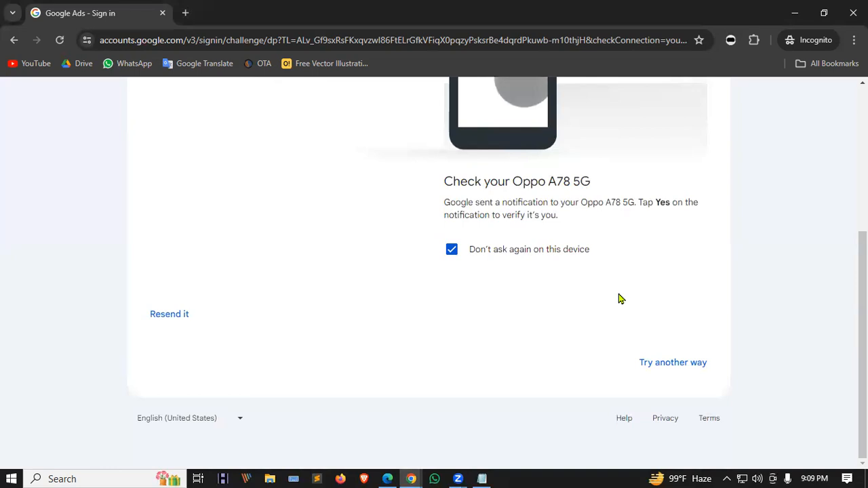
{"action": "left_click", "coordinate": [165, 315]}
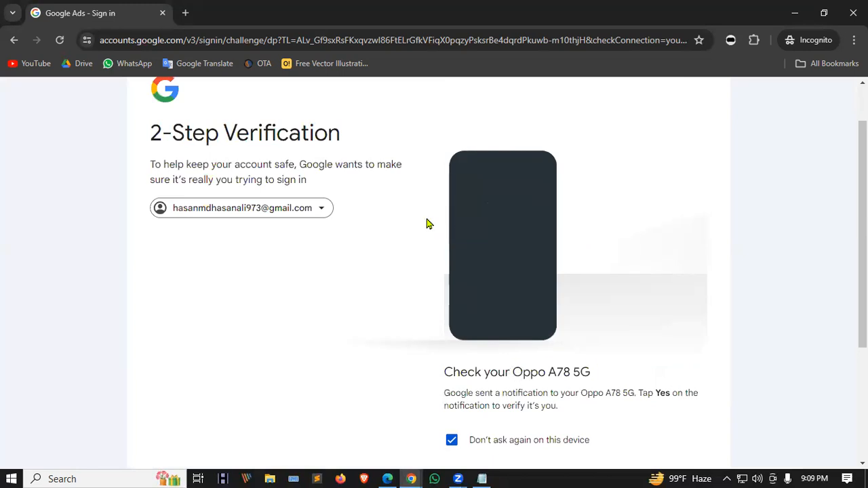
{"action": "scroll", "coordinate": [421, 221], "scroll_direction": "down", "scroll_amount": 1}
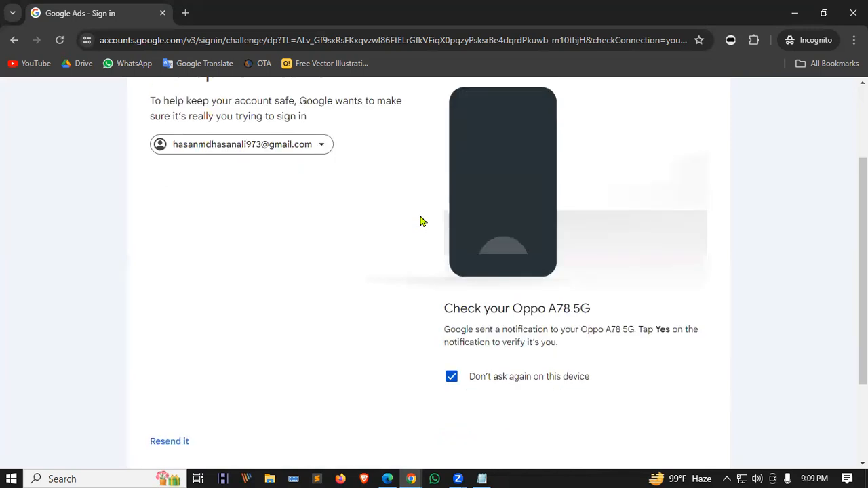
{"action": "scroll", "coordinate": [419, 223], "scroll_direction": "up", "scroll_amount": 1}
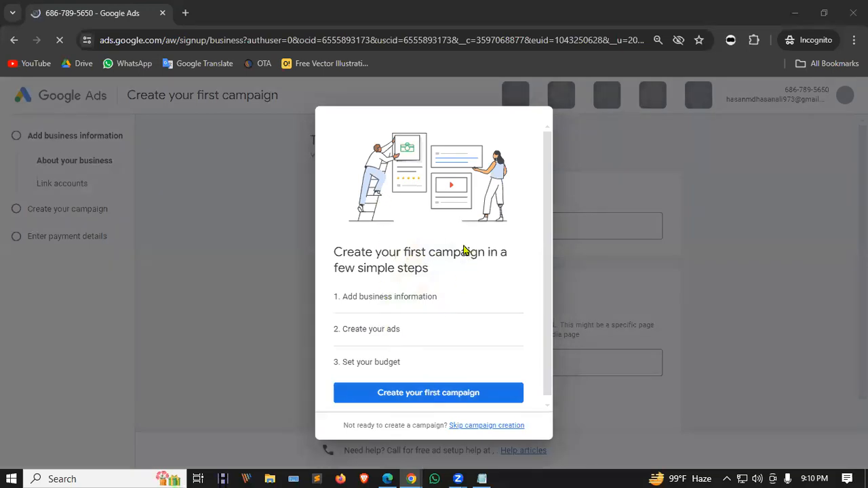
Skip campaign creation and accept Bangladesh billing, GMT+06:00 time zone and US Dollar currency.
{"action": "scroll", "coordinate": [415, 266], "scroll_direction": "down", "scroll_amount": 1}
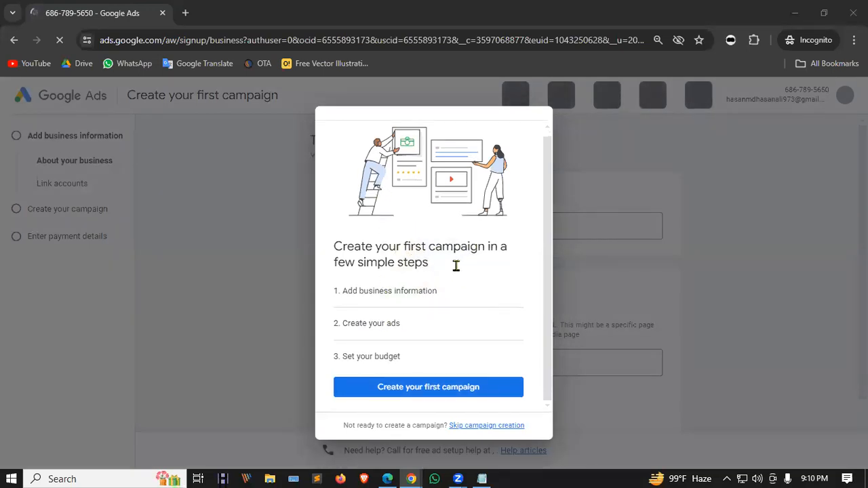
{"action": "scroll", "coordinate": [428, 193], "scroll_direction": "up", "scroll_amount": 1}
{"action": "scroll", "coordinate": [400, 231], "scroll_direction": "down", "scroll_amount": 1}
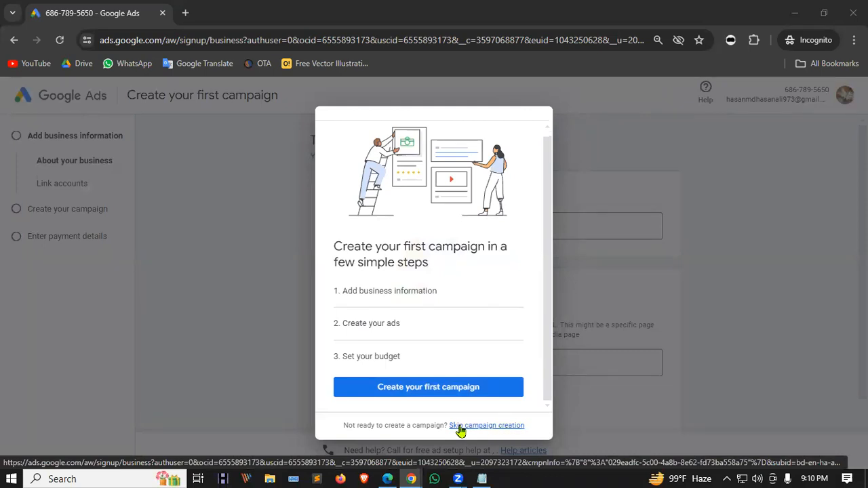
{"action": "left_click", "coordinate": [483, 426]}
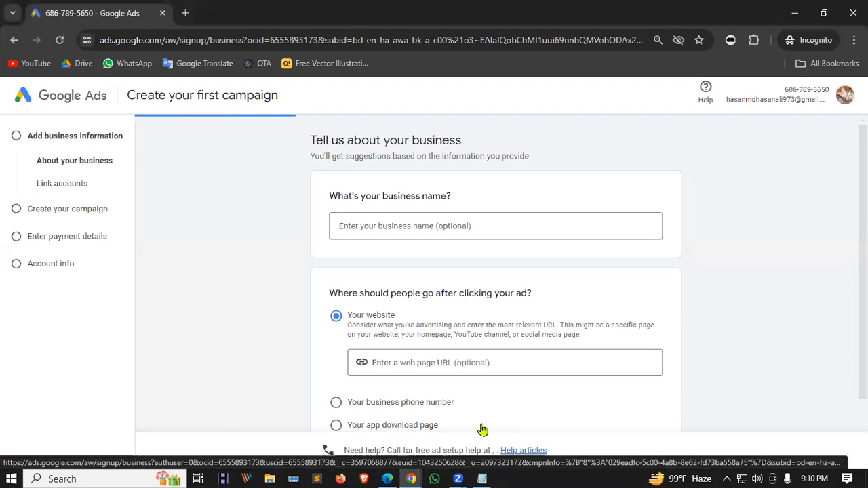
{"action": "scroll", "coordinate": [445, 227], "scroll_direction": "down", "scroll_amount": 1}
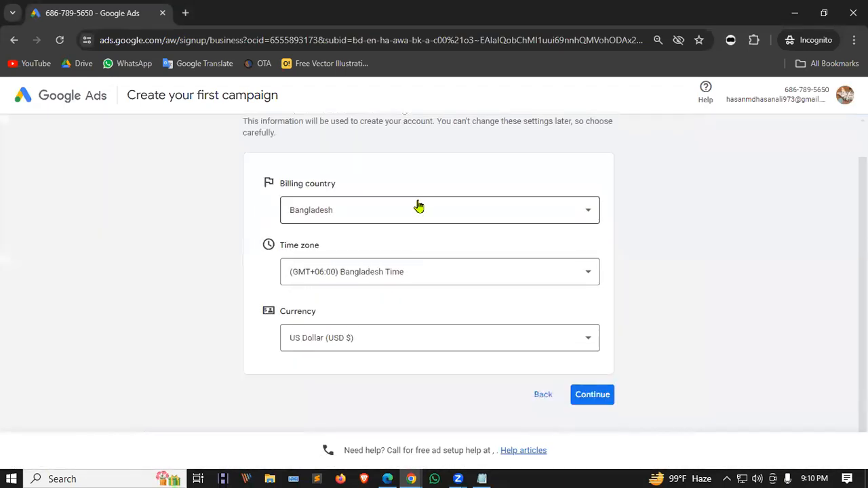
{"action": "left_click", "coordinate": [602, 397]}
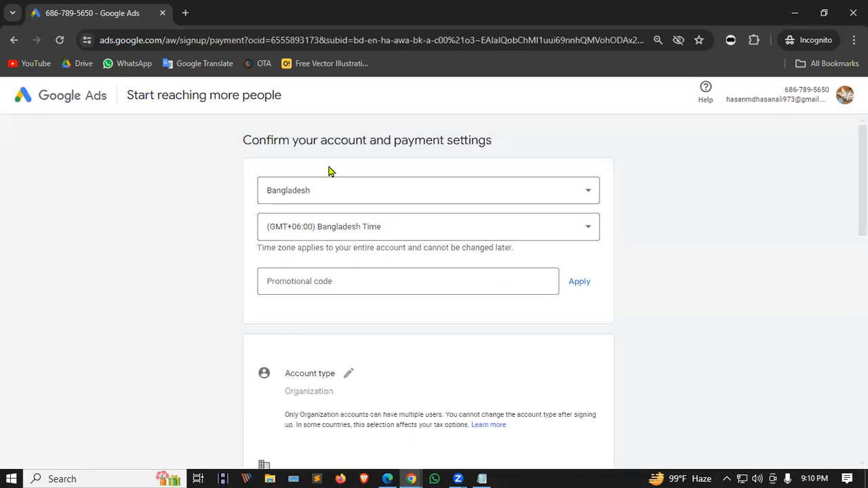
Answer No to both expert guidance and promotional email questions.
{"action": "scroll", "coordinate": [369, 213], "scroll_direction": "down", "scroll_amount": 4}
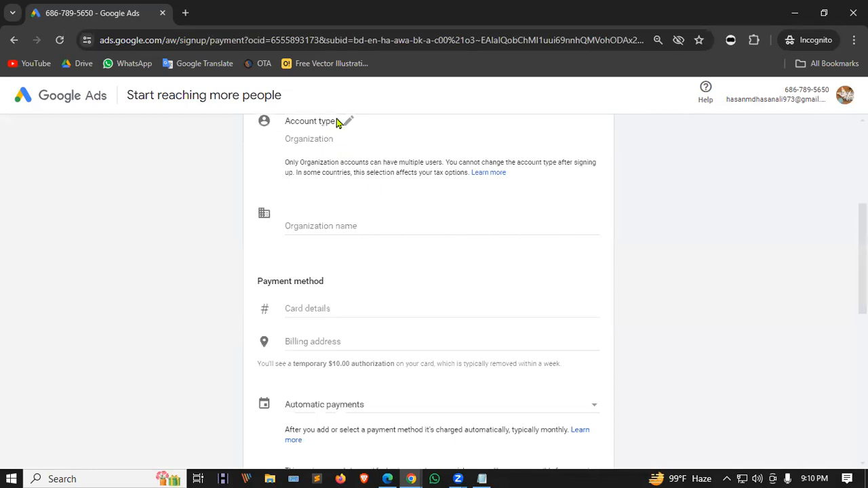
{"action": "scroll", "coordinate": [410, 217], "scroll_direction": "down", "scroll_amount": 7}
{"action": "scroll", "coordinate": [404, 231], "scroll_direction": "up", "scroll_amount": 5}
{"action": "scroll", "coordinate": [399, 238], "scroll_direction": "down", "scroll_amount": 2}
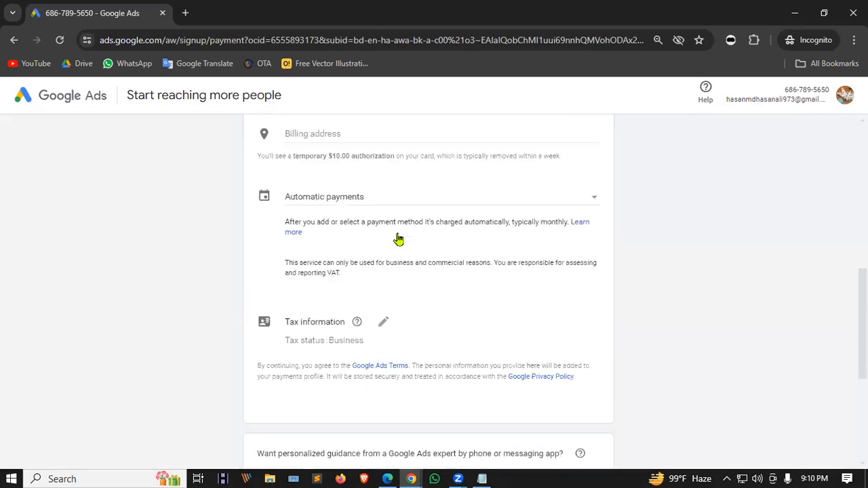
{"action": "scroll", "coordinate": [399, 239], "scroll_direction": "down", "scroll_amount": 4}
{"action": "left_click", "coordinate": [318, 221]}
{"action": "left_click", "coordinate": [319, 290]}
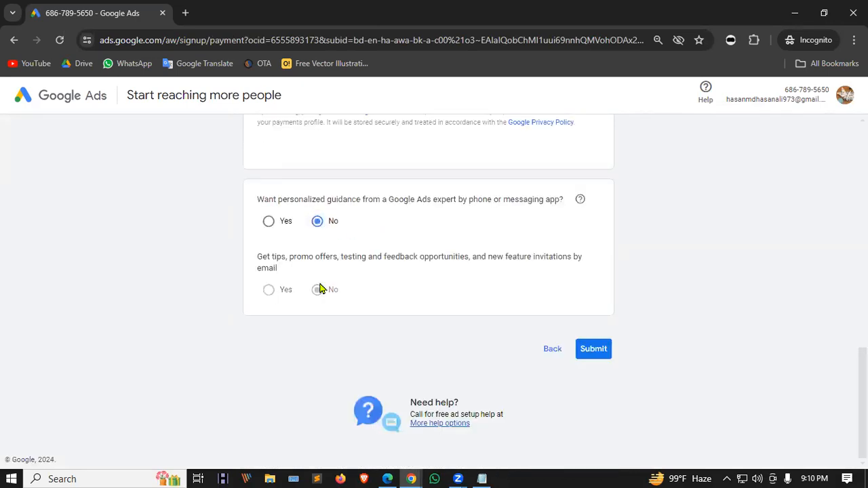
Submit the payment settings and review the required-field errors for organization name and card details.
{"action": "scroll", "coordinate": [336, 293], "scroll_direction": "up", "scroll_amount": 5}
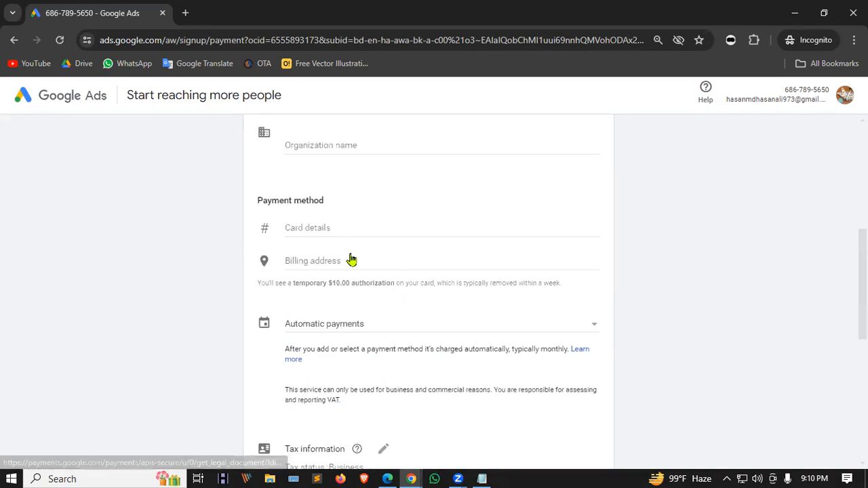
{"action": "scroll", "coordinate": [373, 319], "scroll_direction": "up", "scroll_amount": 3}
{"action": "scroll", "coordinate": [588, 277], "scroll_direction": "up", "scroll_amount": 2}
{"action": "scroll", "coordinate": [591, 277], "scroll_direction": "down", "scroll_amount": 10}
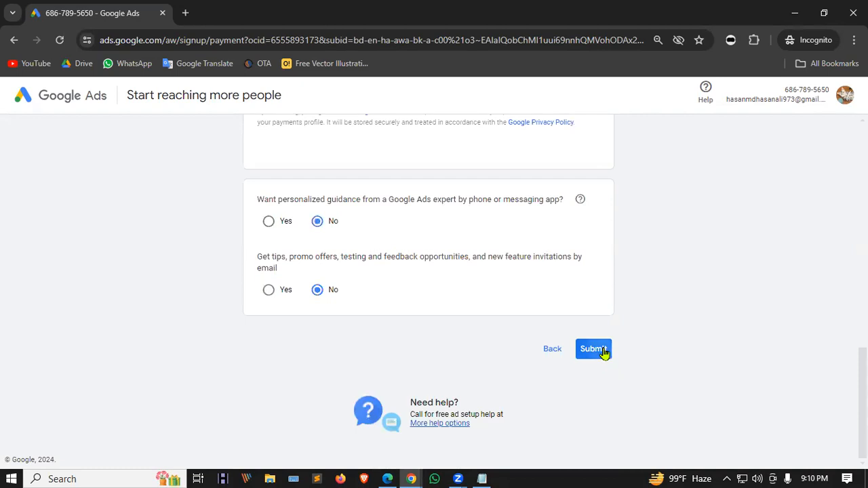
{"action": "left_click", "coordinate": [602, 353]}
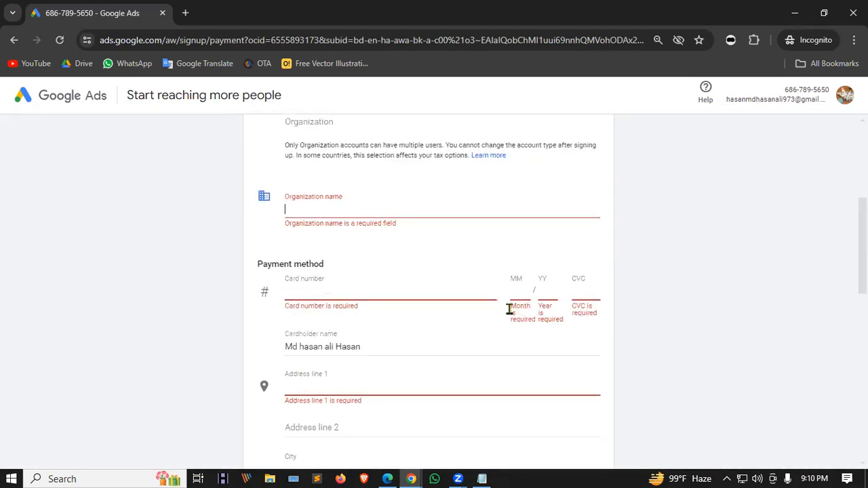
{"action": "scroll", "coordinate": [436, 217], "scroll_direction": "up", "scroll_amount": 4}
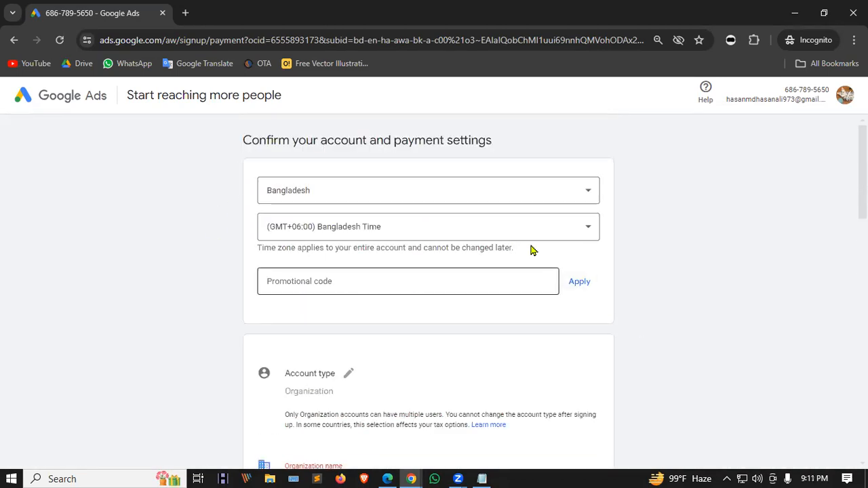
{"action": "scroll", "coordinate": [387, 245], "scroll_direction": "down", "scroll_amount": 15}
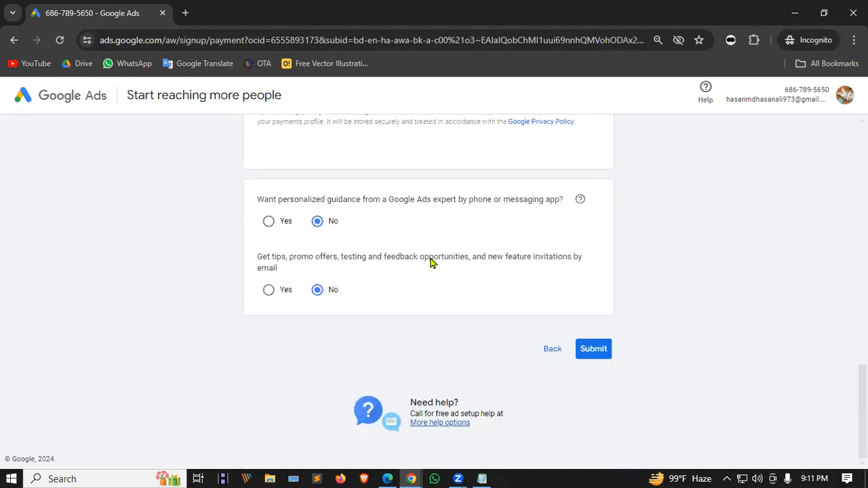
{"action": "scroll", "coordinate": [430, 262], "scroll_direction": "up", "scroll_amount": 2}
{"action": "scroll", "coordinate": [400, 246], "scroll_direction": "down", "scroll_amount": 2}
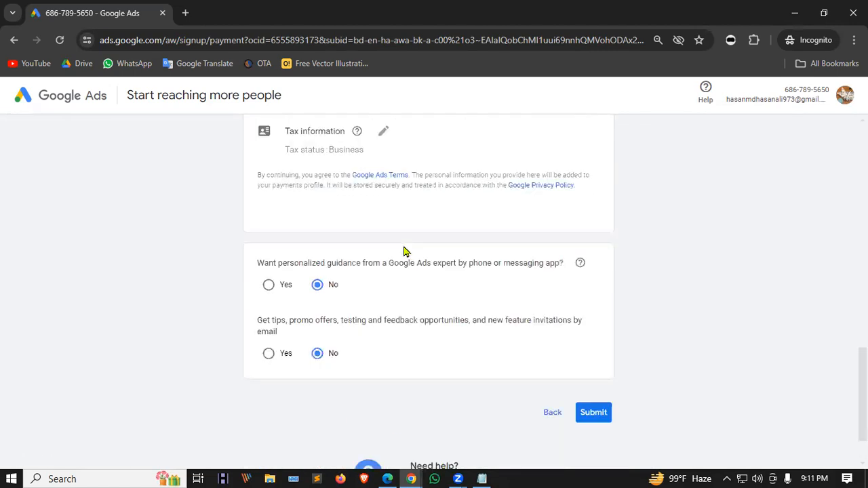
{"action": "scroll", "coordinate": [406, 251], "scroll_direction": "up", "scroll_amount": 15}
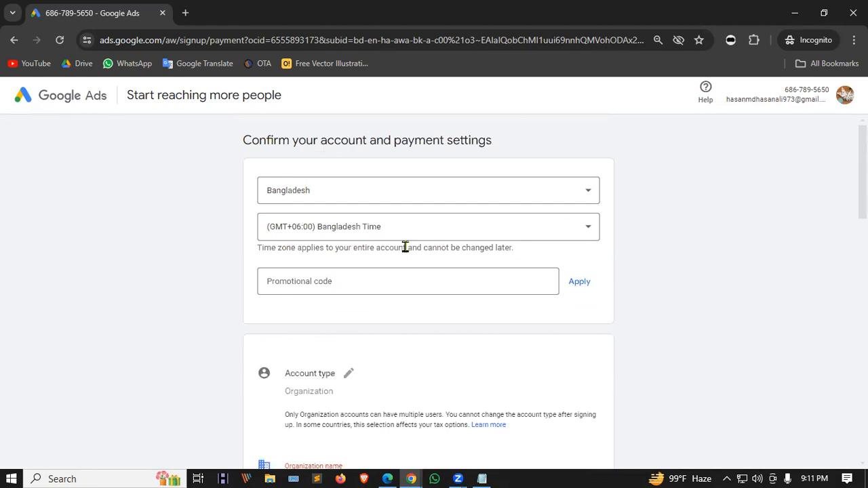
Remove the unfinished Google Ads account from the avatar menu and sign back in.
{"action": "left_click", "coordinate": [844, 97]}
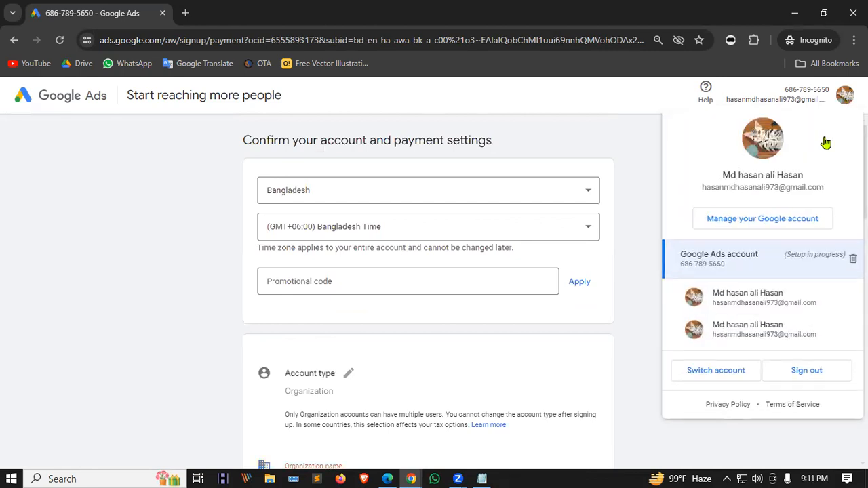
{"action": "left_click", "coordinate": [853, 259]}
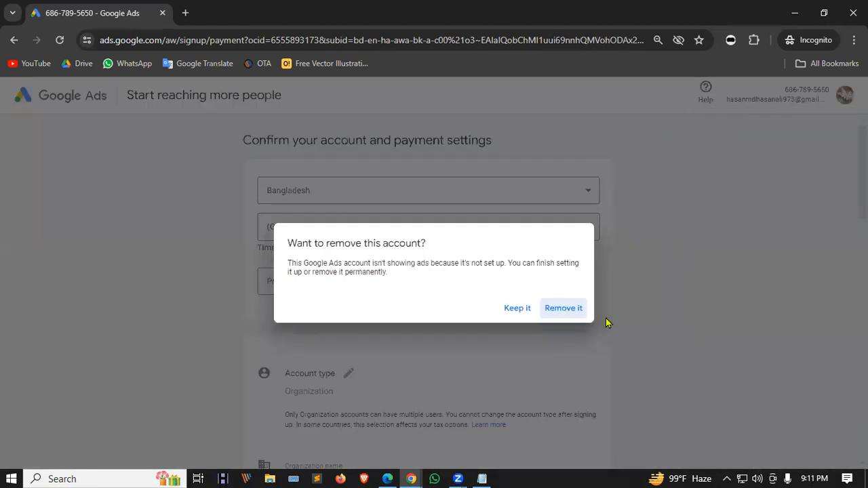
{"action": "left_click", "coordinate": [548, 308]}
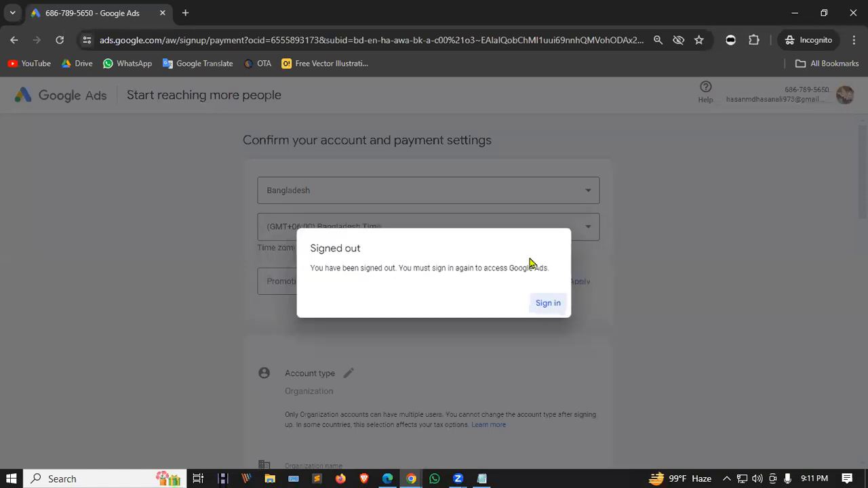
{"action": "left_click", "coordinate": [549, 305]}
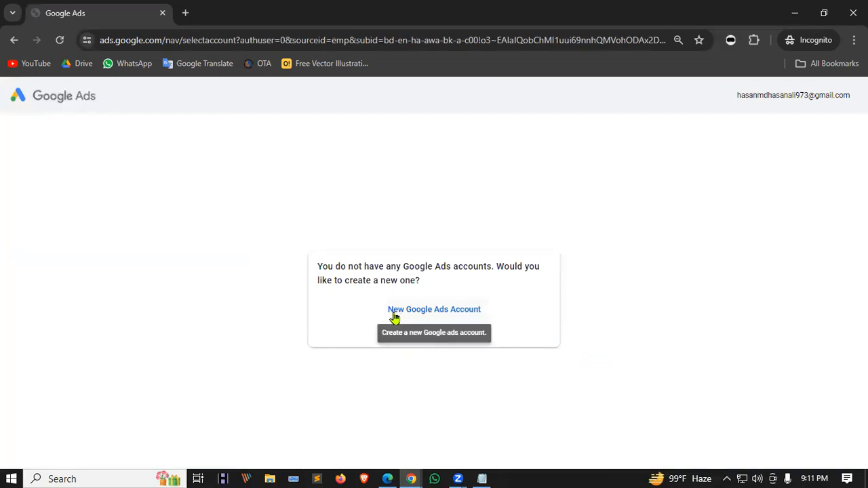
Create a new Ads account without a campaign, accepting Bangladesh billing, GMT+06:00 and USD.
{"action": "left_click", "coordinate": [456, 313]}
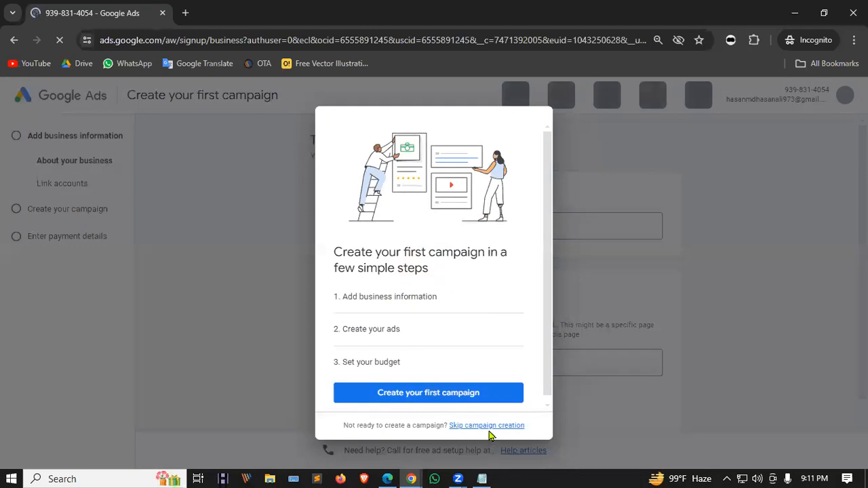
{"action": "left_click", "coordinate": [487, 426]}
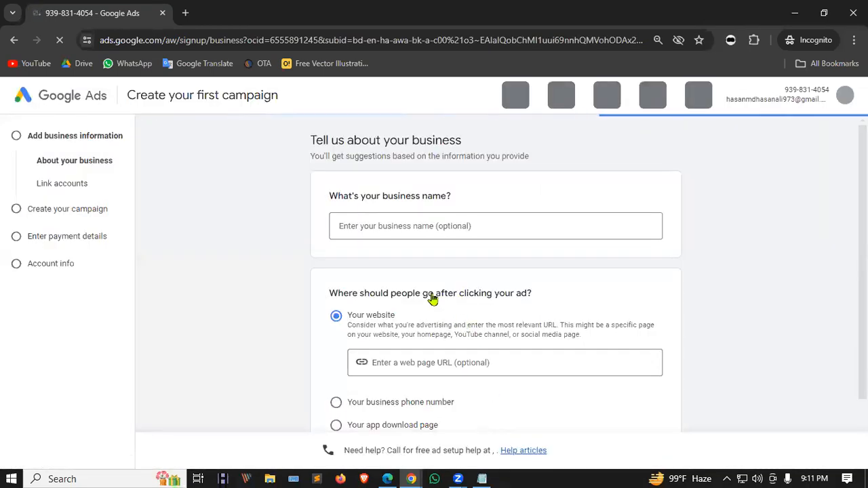
{"action": "scroll", "coordinate": [556, 283], "scroll_direction": "down", "scroll_amount": 2}
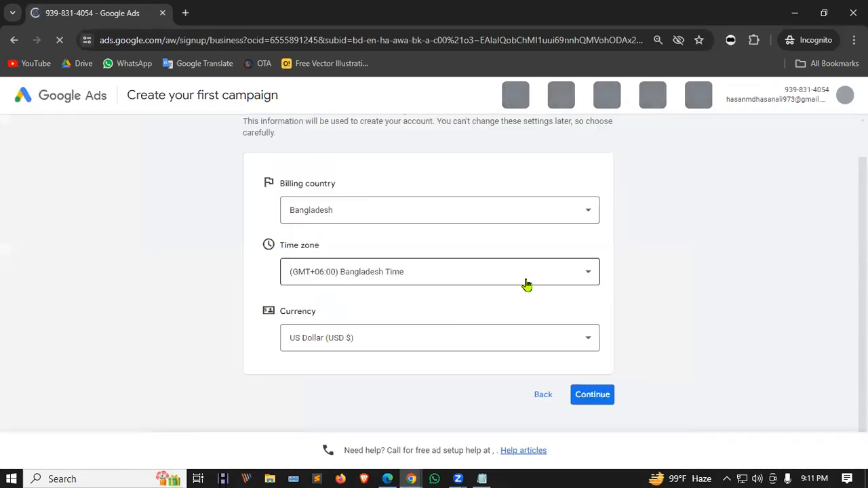
{"action": "left_click", "coordinate": [543, 395]}
{"action": "scroll", "coordinate": [430, 354], "scroll_direction": "down", "scroll_amount": 1}
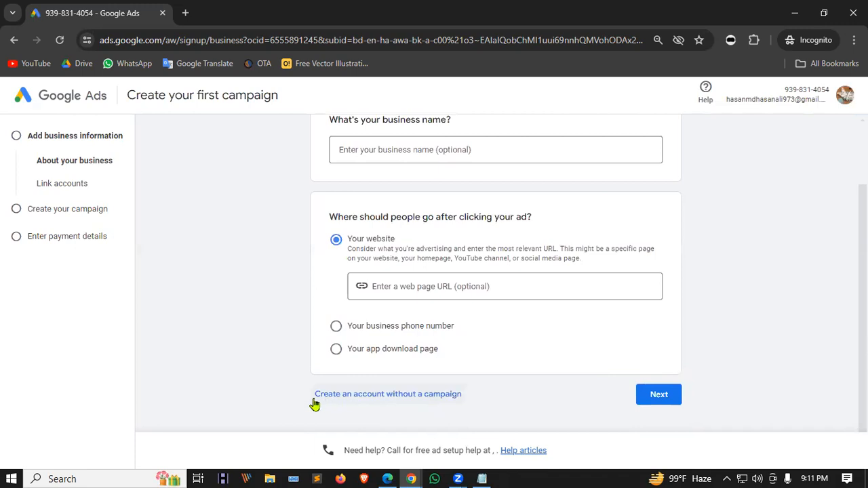
{"action": "left_click", "coordinate": [435, 396]}
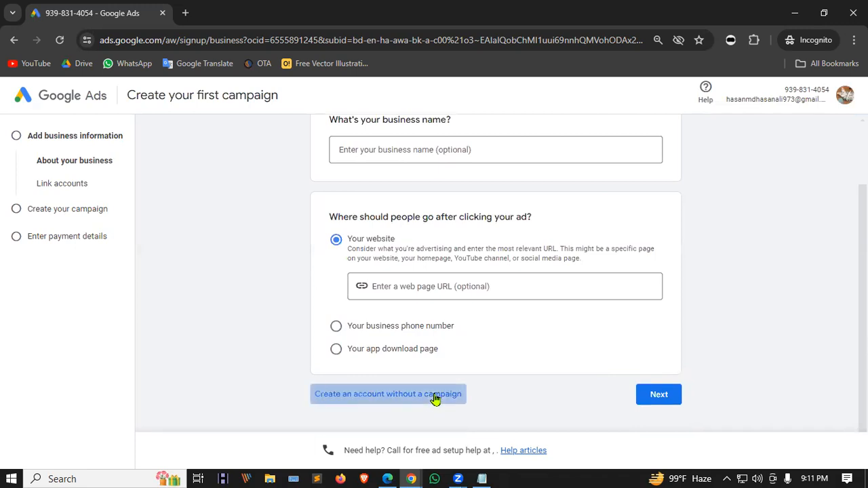
{"action": "scroll", "coordinate": [434, 398], "scroll_direction": "down", "scroll_amount": 1}
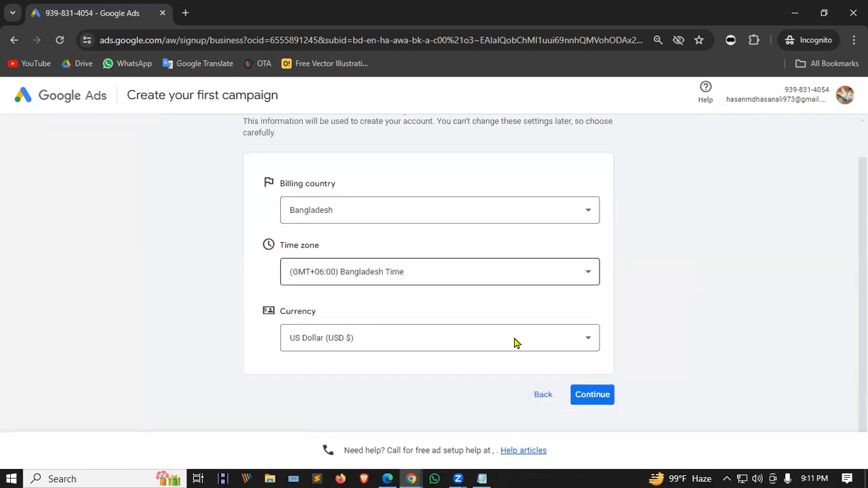
{"action": "left_click", "coordinate": [587, 396]}
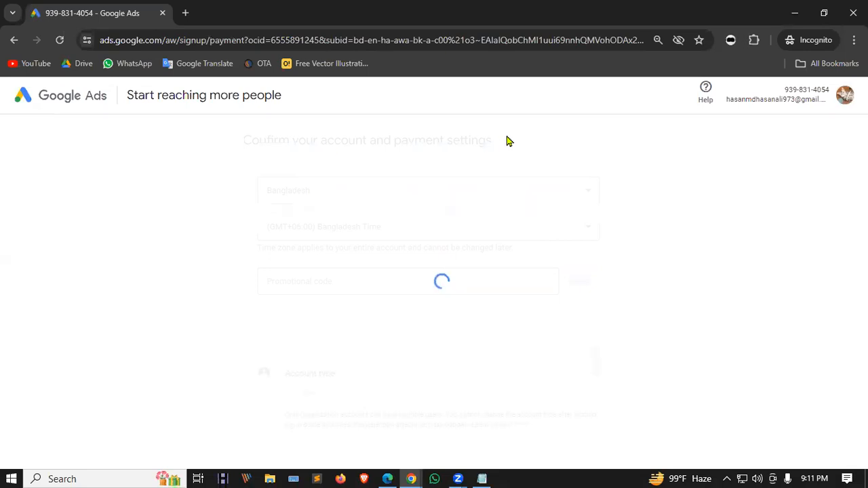
{"action": "scroll", "coordinate": [444, 238], "scroll_direction": "down", "scroll_amount": 4}
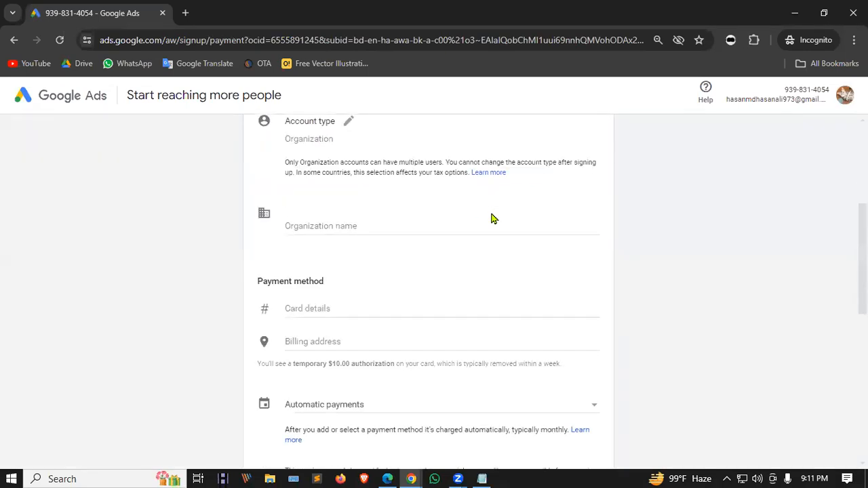
{"action": "scroll", "coordinate": [494, 218], "scroll_direction": "down", "scroll_amount": 7}
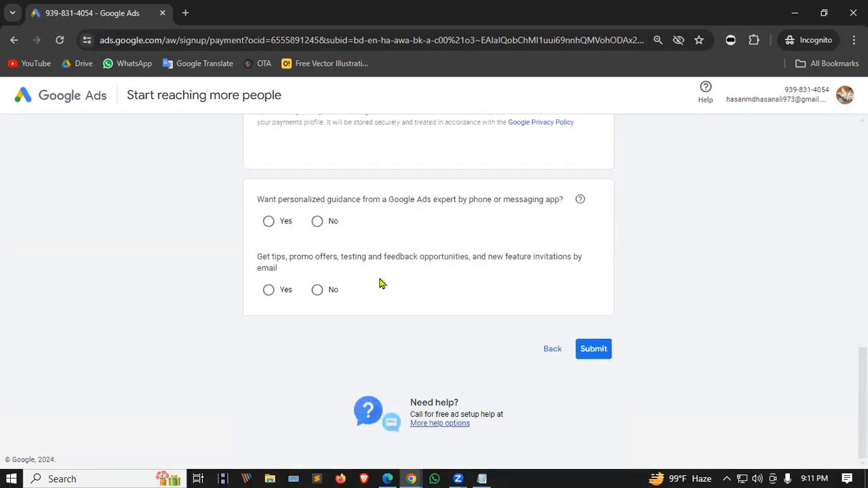
{"action": "scroll", "coordinate": [491, 307], "scroll_direction": "up", "scroll_amount": 10}
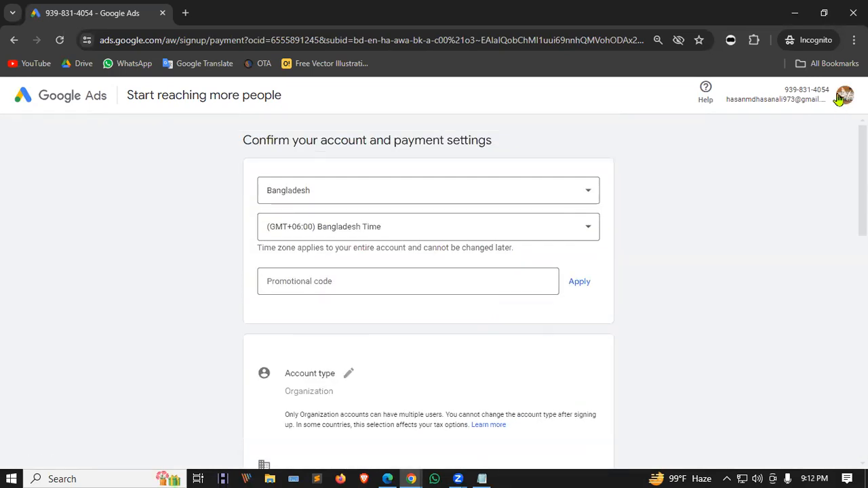
{"action": "left_click", "coordinate": [844, 97]}
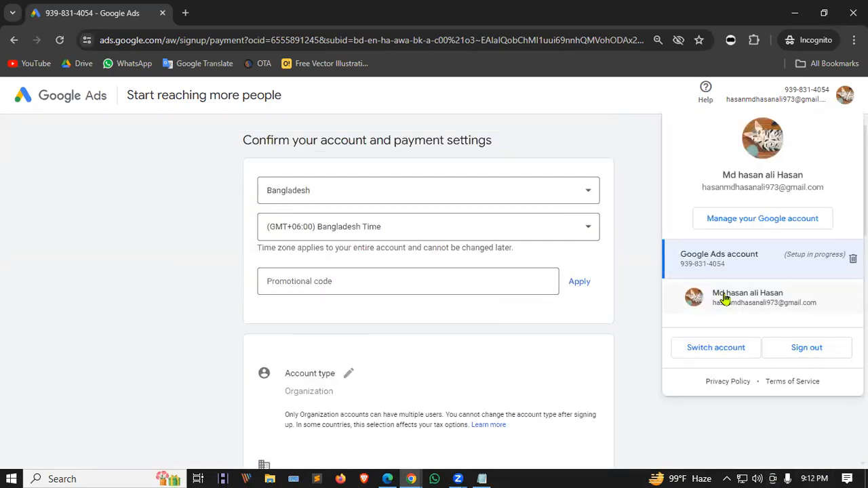
{"action": "left_click", "coordinate": [776, 305]}
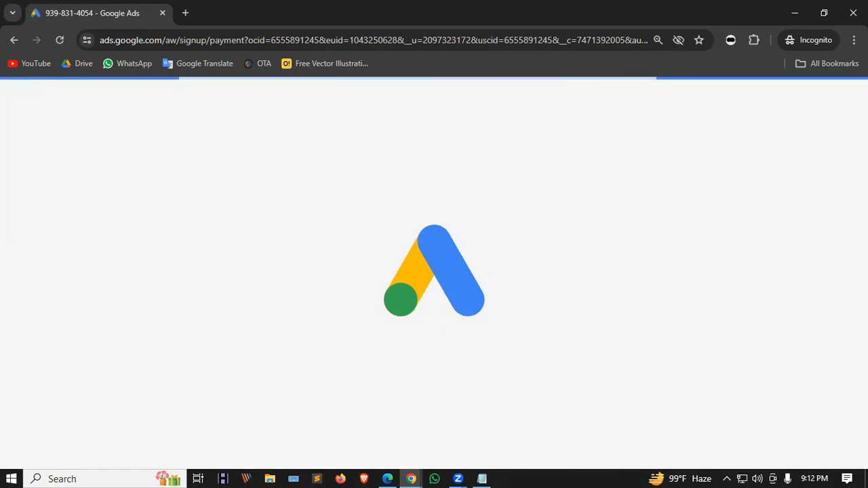
{"action": "scroll", "coordinate": [573, 278], "scroll_direction": "down", "scroll_amount": 4}
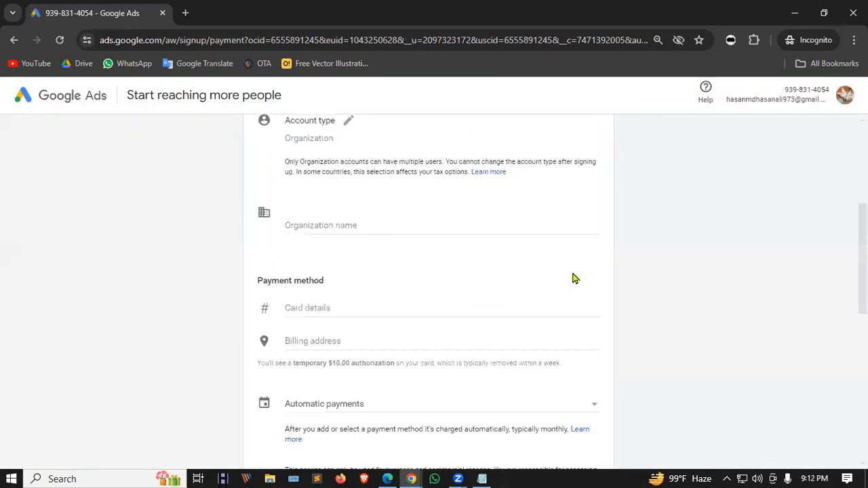
{"action": "scroll", "coordinate": [574, 278], "scroll_direction": "down", "scroll_amount": 6}
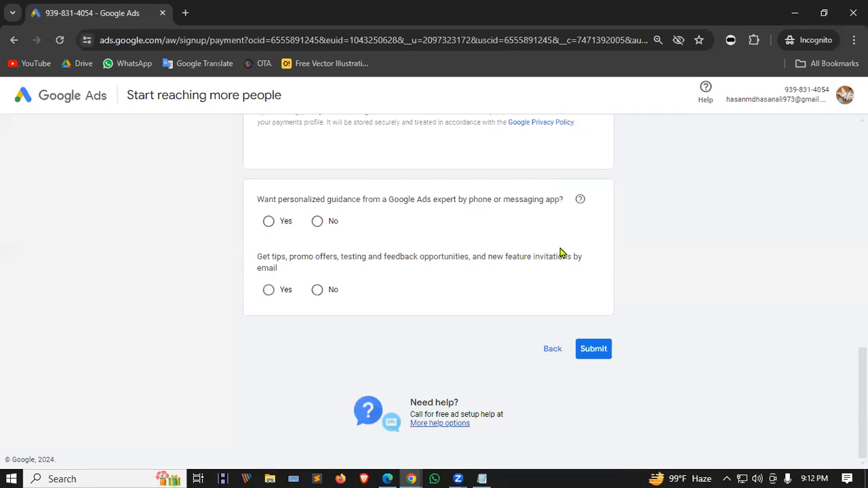
{"action": "scroll", "coordinate": [560, 252], "scroll_direction": "up", "scroll_amount": 4}
Delete the unfinished Ads account via the avatar menu's trash icon and sign back in.
{"action": "left_click", "coordinate": [845, 93]}
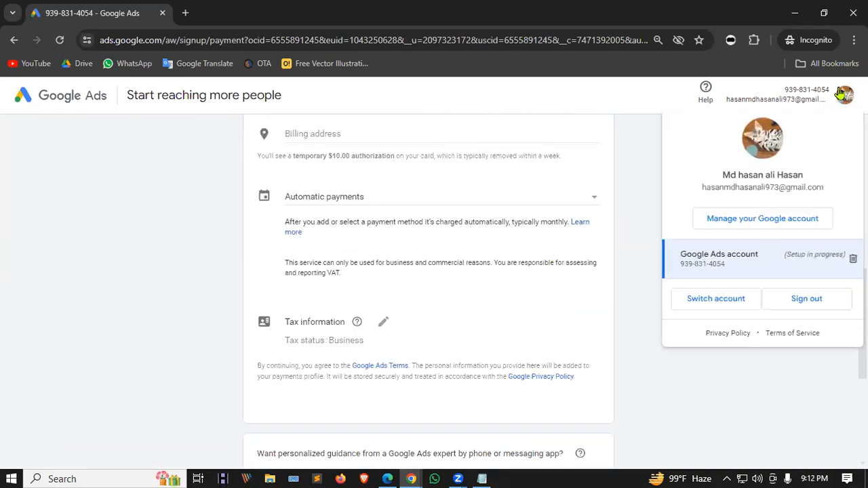
{"action": "left_click", "coordinate": [853, 259]}
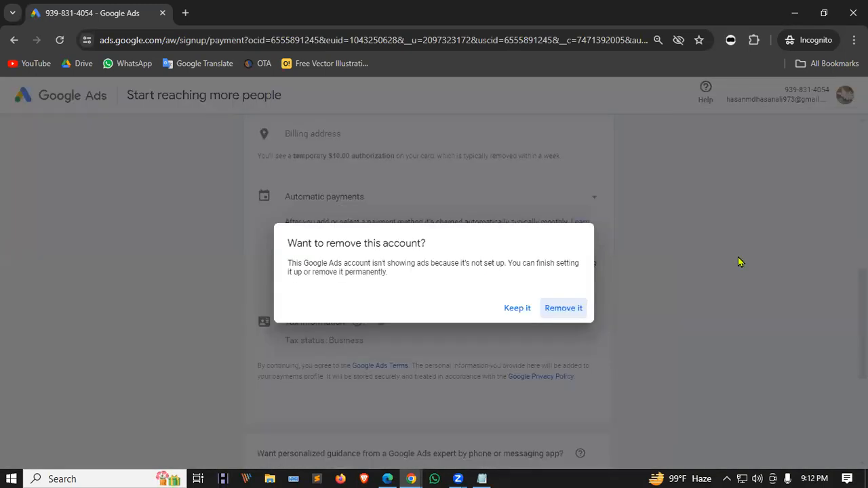
{"action": "left_click", "coordinate": [563, 309]}
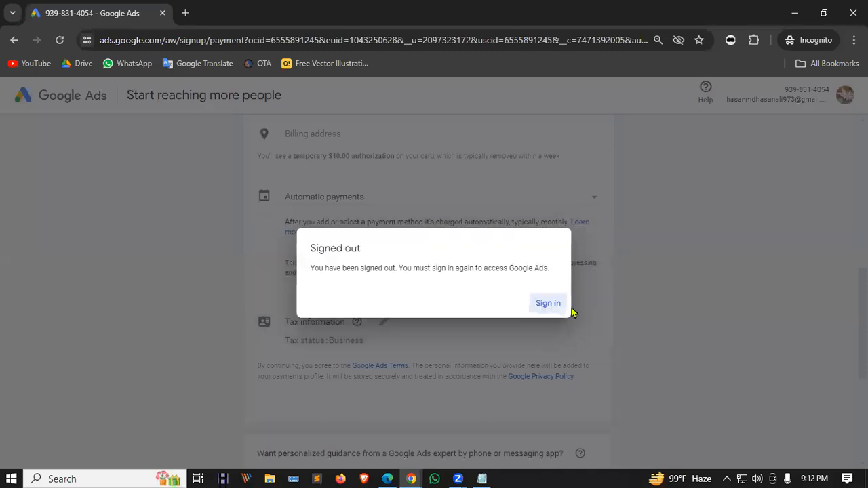
{"action": "left_click", "coordinate": [548, 305]}
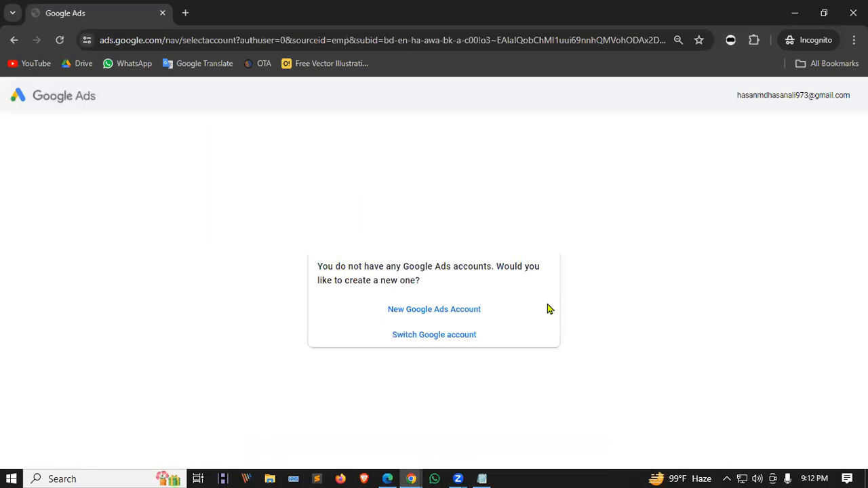
Start a new Ads account, skip campaign creation, answer No to both guidance questions and submit.
{"action": "left_click", "coordinate": [436, 311]}
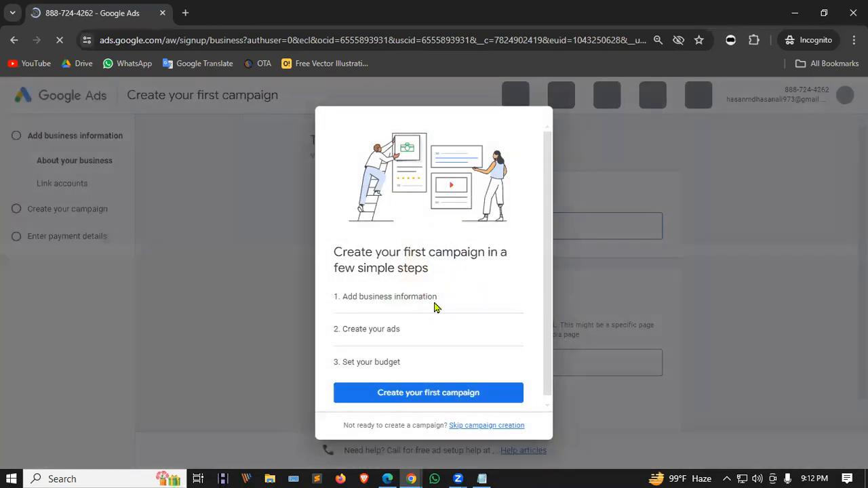
{"action": "scroll", "coordinate": [440, 302], "scroll_direction": "down", "scroll_amount": 1}
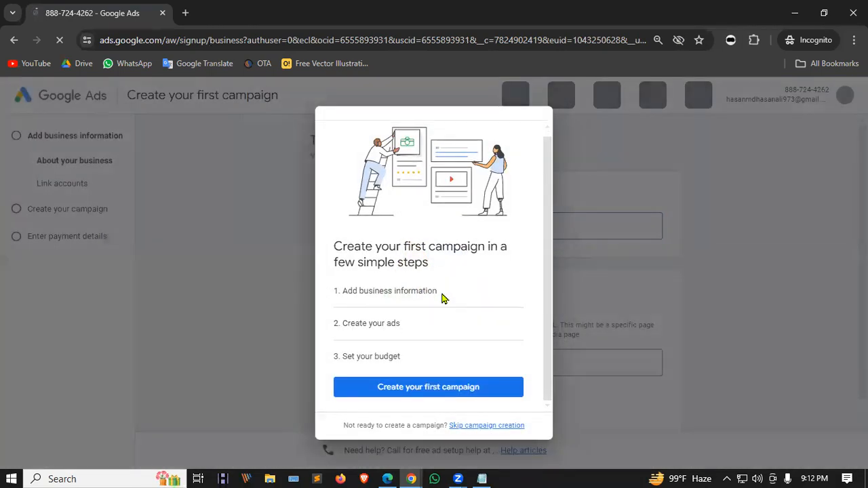
{"action": "left_click", "coordinate": [481, 426]}
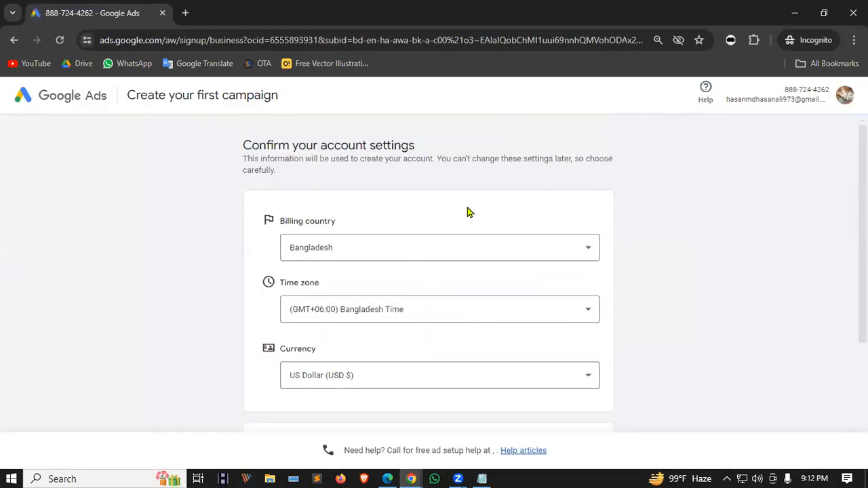
{"action": "scroll", "coordinate": [468, 212], "scroll_direction": "down", "scroll_amount": 3}
{"action": "left_click", "coordinate": [319, 278]}
{"action": "left_click", "coordinate": [318, 346]}
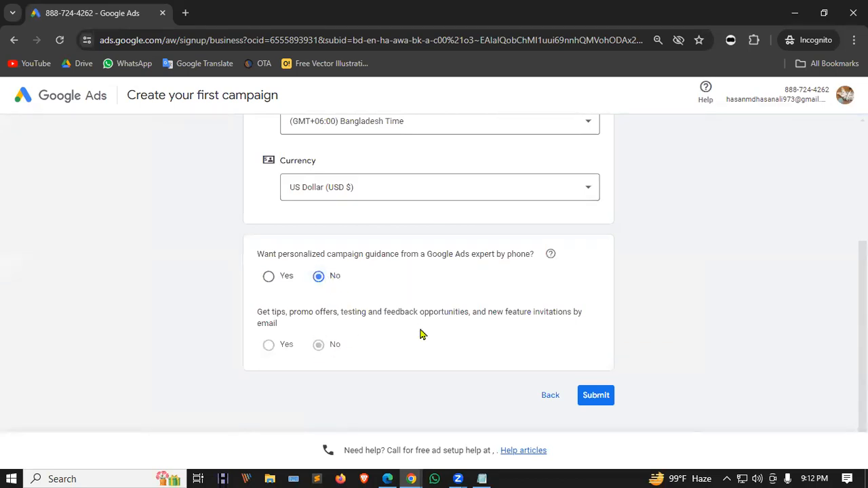
{"action": "left_click", "coordinate": [601, 393]}
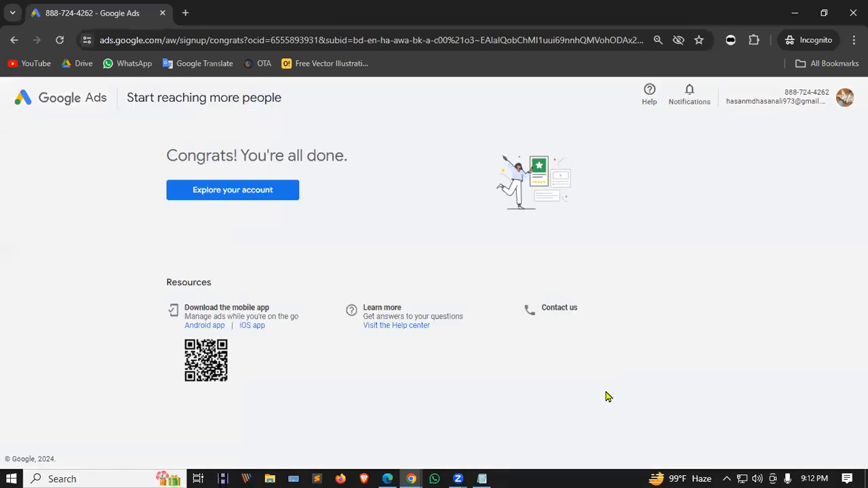
Enter the new account's Overview, dismiss the info banners, and switch to the new Google Ads account.
{"action": "left_click", "coordinate": [217, 194]}
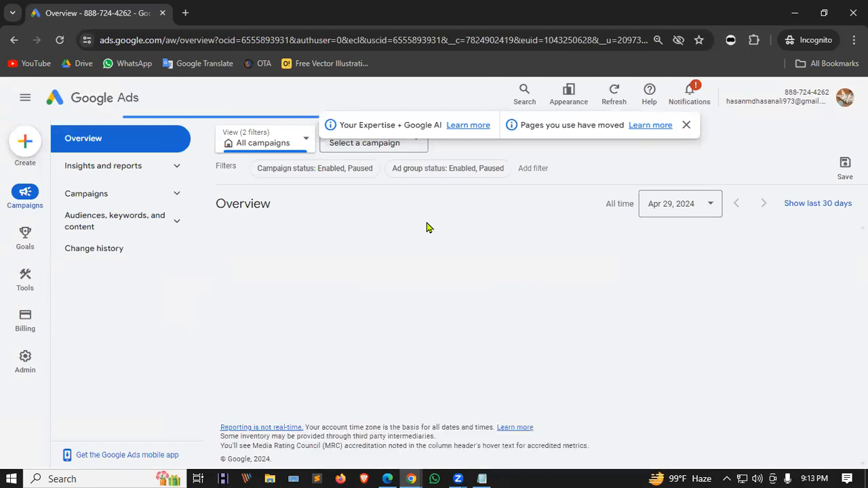
{"action": "left_click", "coordinate": [687, 126]}
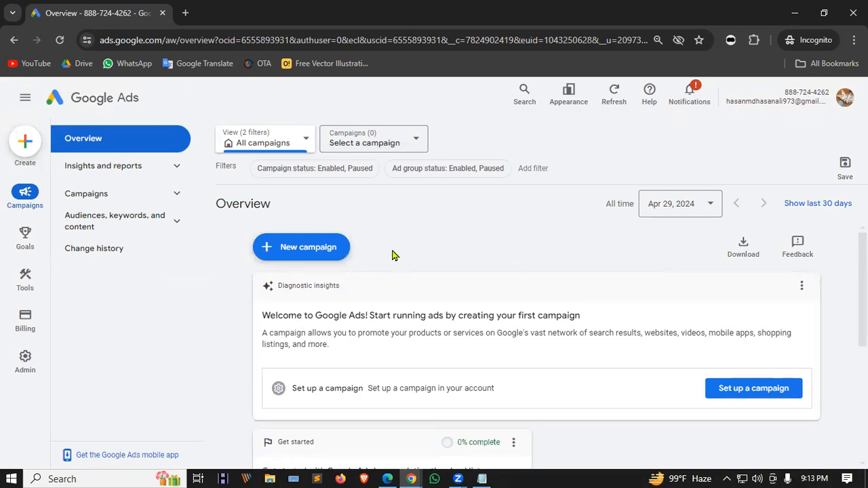
{"action": "scroll", "coordinate": [475, 305], "scroll_direction": "down", "scroll_amount": 3}
{"action": "left_click", "coordinate": [845, 102]}
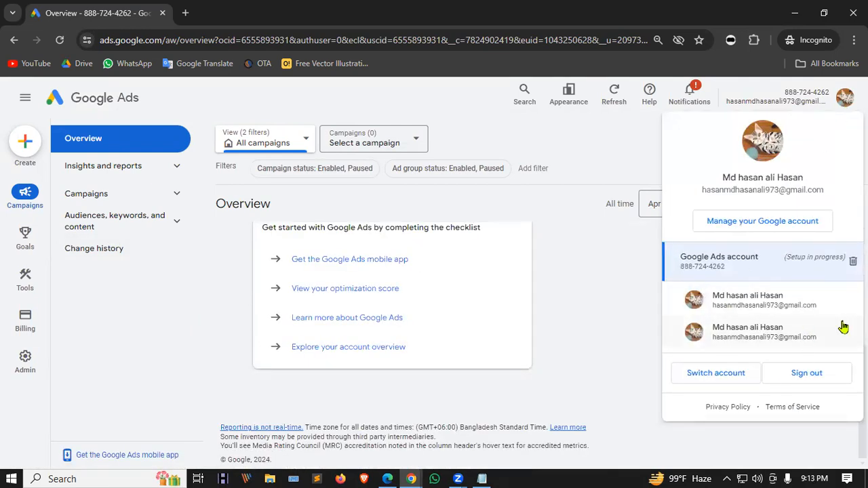
{"action": "left_click", "coordinate": [738, 273]}
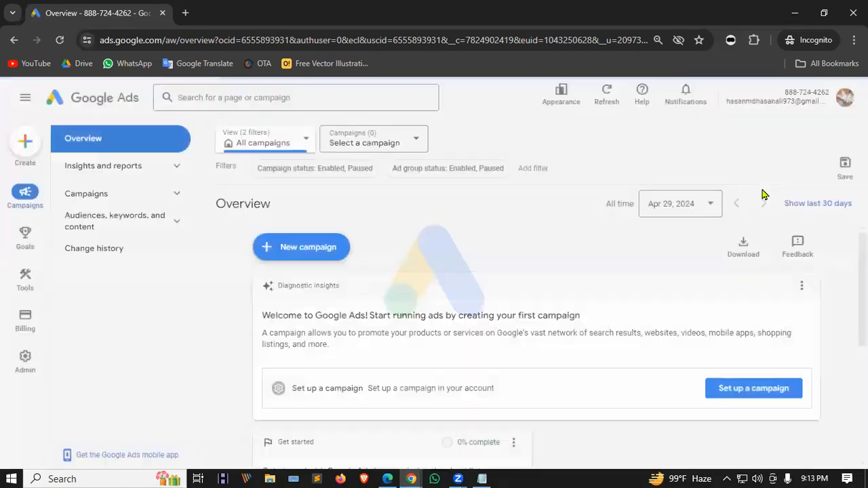
Leave the Learn Google Ads guide and dismiss the info banners and Linking and tagging notice.
{"action": "left_click", "coordinate": [841, 99]}
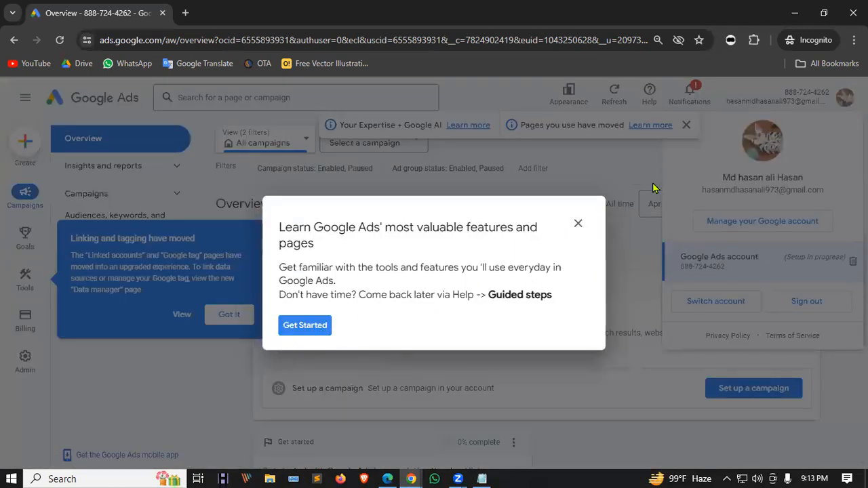
{"action": "left_click", "coordinate": [578, 223]}
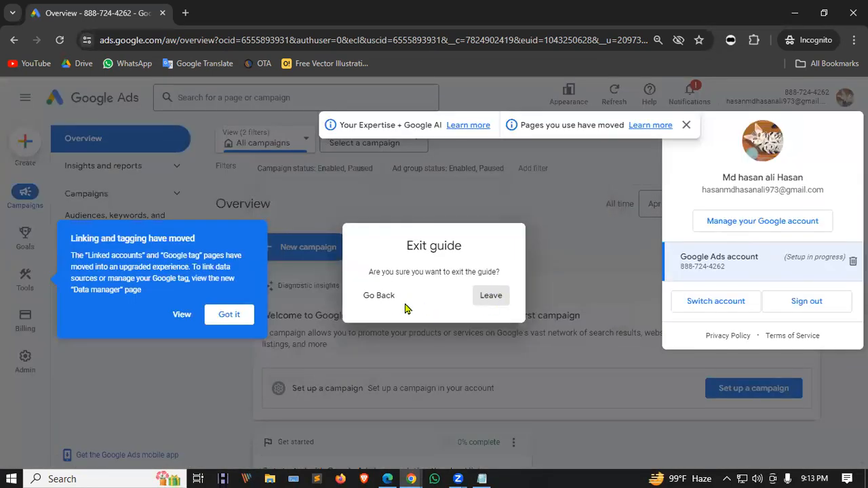
{"action": "left_click", "coordinate": [504, 291]}
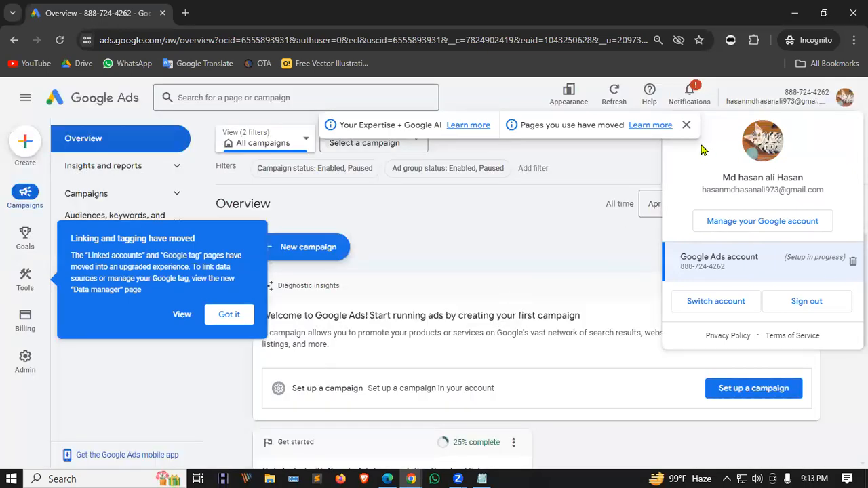
{"action": "left_click", "coordinate": [686, 124]}
{"action": "left_click", "coordinate": [229, 315]}
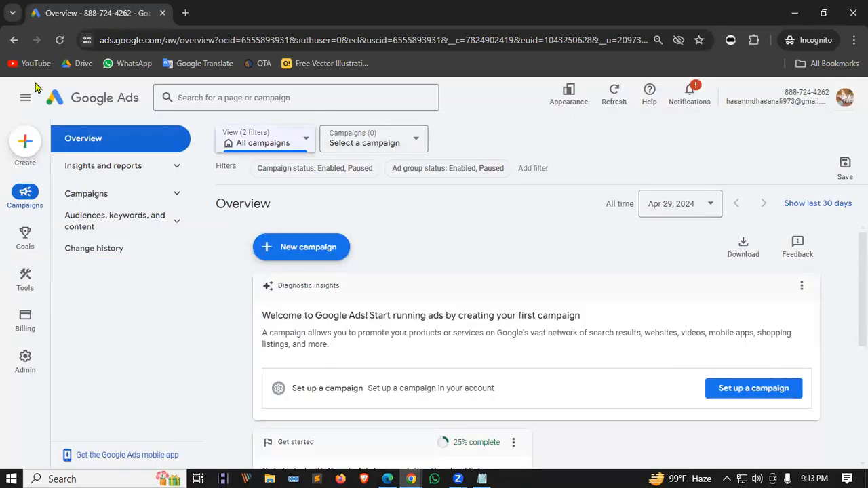
{"action": "left_click", "coordinate": [844, 98]}
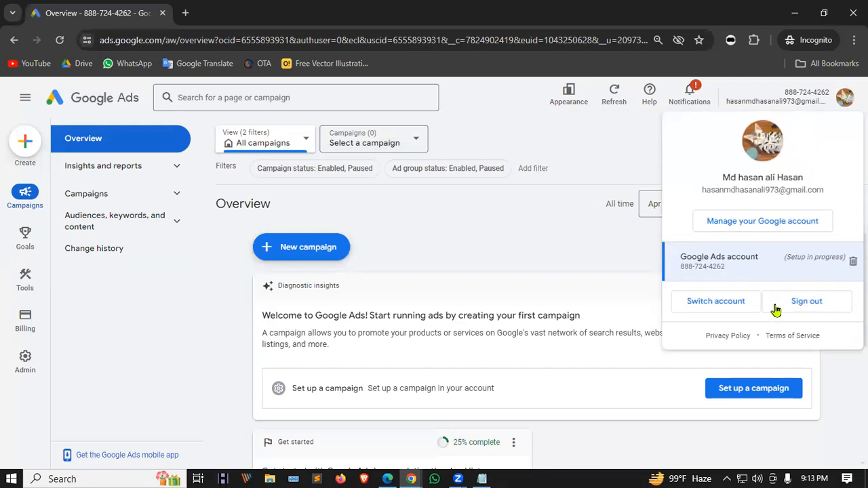
Sign out of the Google account from the profile avatar menu.
{"action": "left_click", "coordinate": [595, 232]}
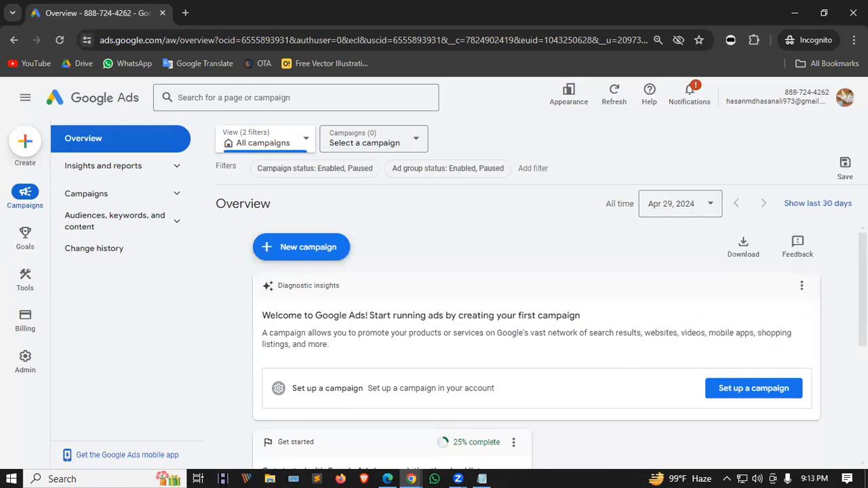
{"action": "left_click", "coordinate": [844, 98]}
{"action": "left_click", "coordinate": [811, 304]}
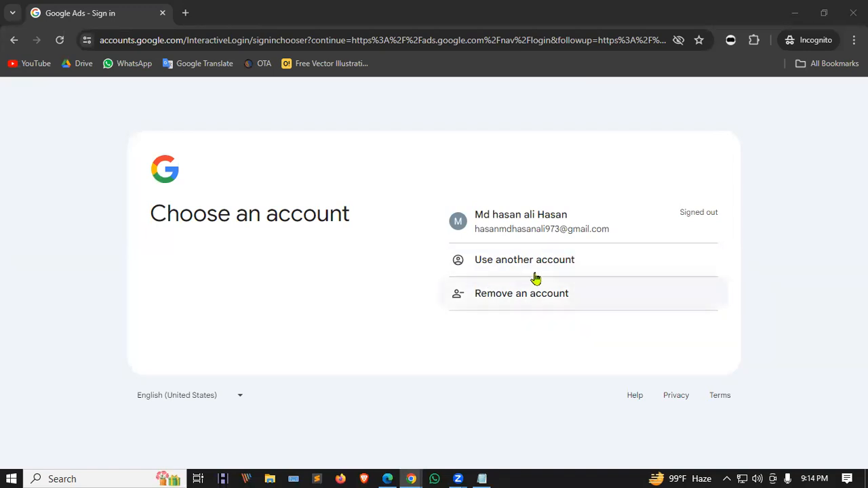
Remove the old saved account from the browser's Choose an account list.
{"action": "left_click", "coordinate": [512, 297]}
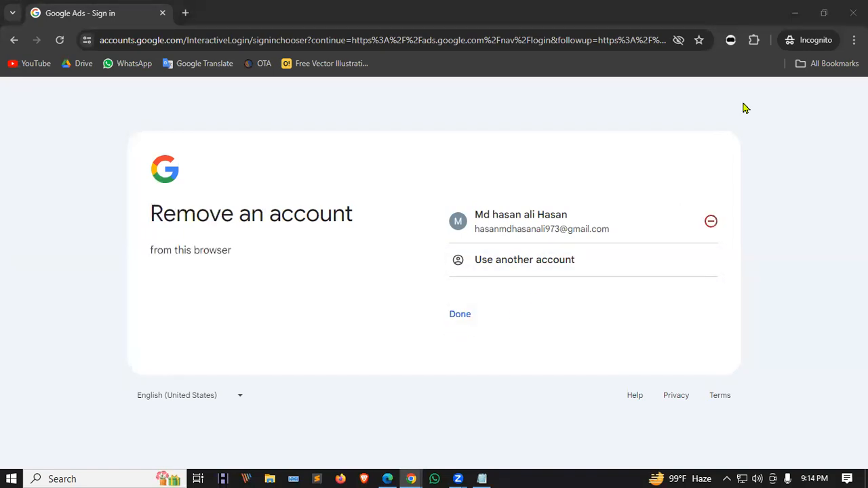
{"action": "left_click", "coordinate": [711, 221]}
{"action": "left_click", "coordinate": [495, 329]}
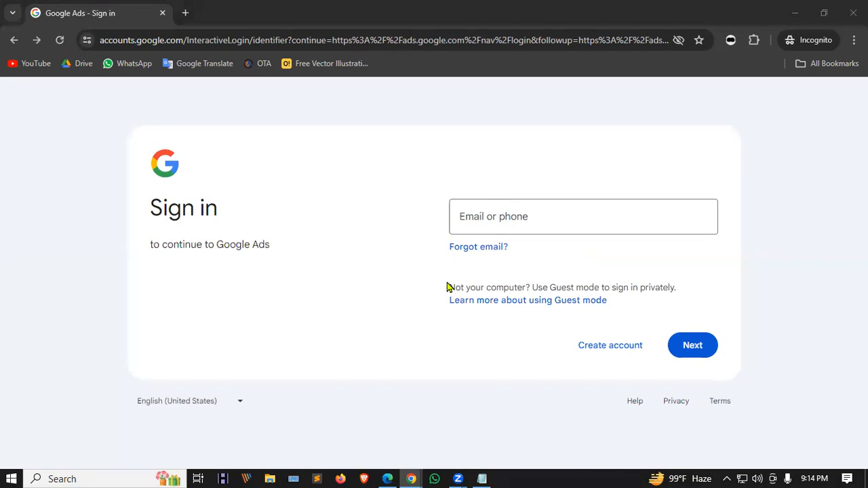
Paste in the other account's e-mail, continue, and paste its password.
{"action": "left_click", "coordinate": [482, 214]}
{"action": "key", "text": "ctrl+v"}
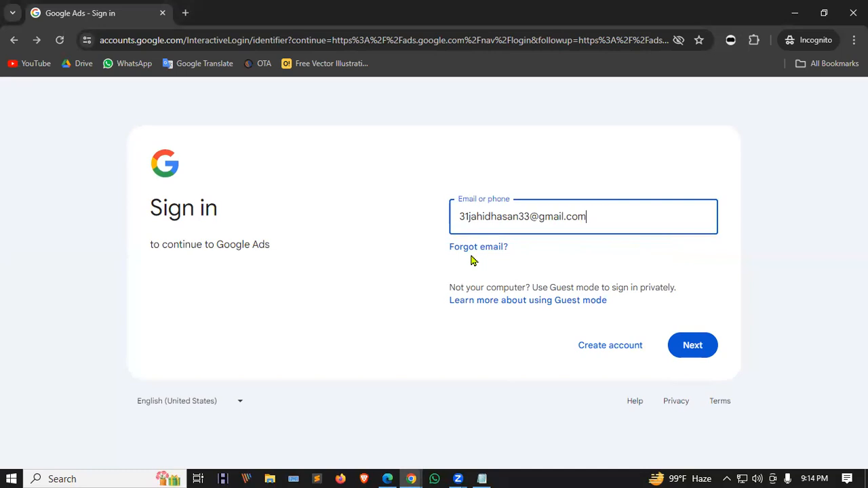
{"action": "left_click", "coordinate": [691, 353]}
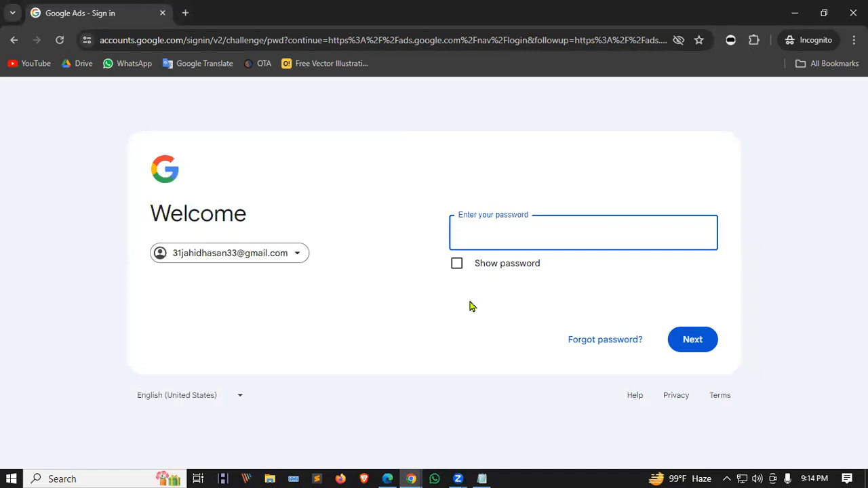
{"action": "left_click", "coordinate": [490, 233]}
{"action": "key", "text": "ctrl+v"}
Submit the password, then resend the phone verification prompt on Verify it's you.
{"action": "left_click", "coordinate": [691, 345]}
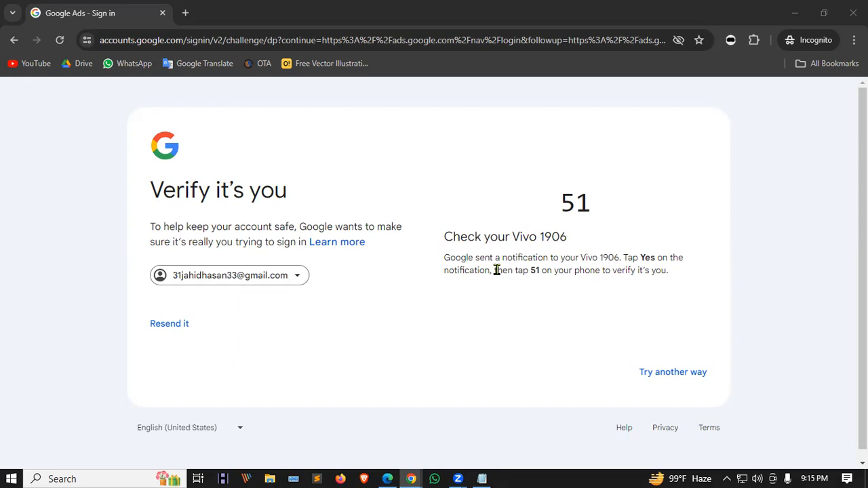
{"action": "left_click", "coordinate": [160, 325]}
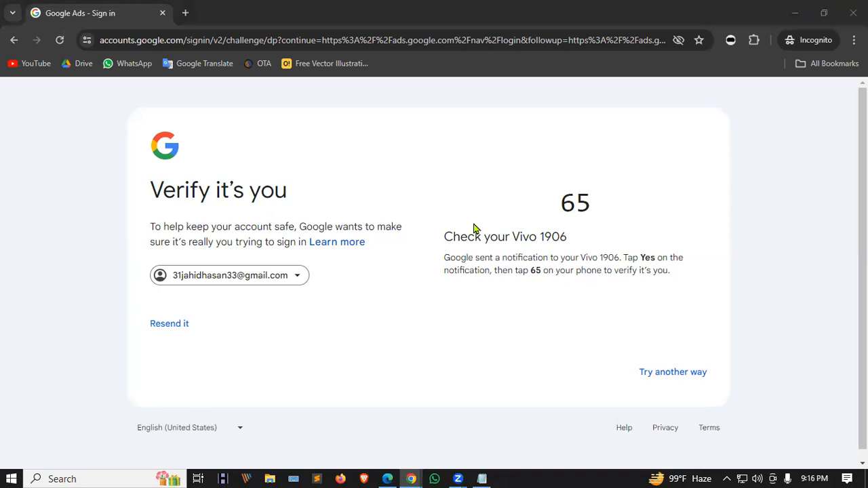
Switch verification to 'Tap Yes on your phone or tablet' and approve the matching number.
{"action": "left_click", "coordinate": [681, 375]}
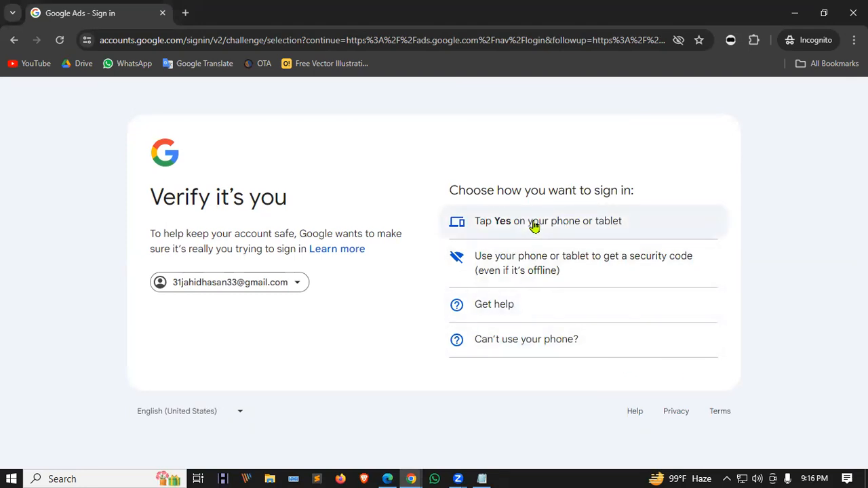
{"action": "left_click", "coordinate": [534, 225]}
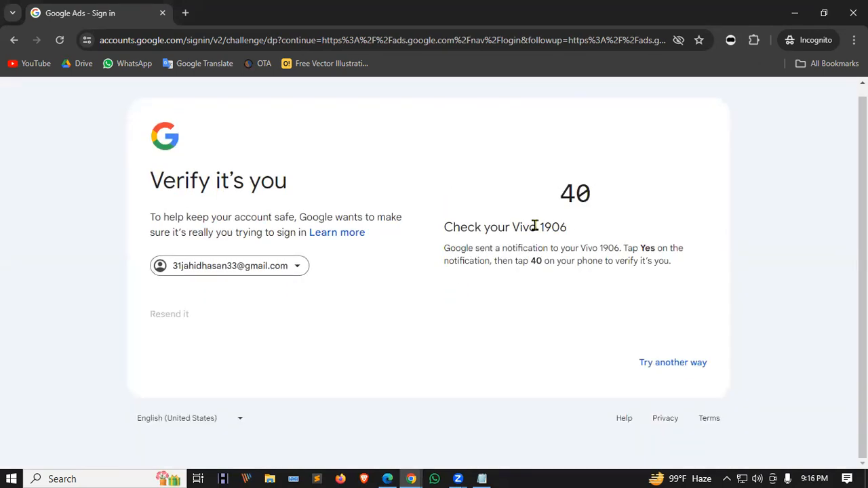
{"action": "double_click", "coordinate": [587, 194]}
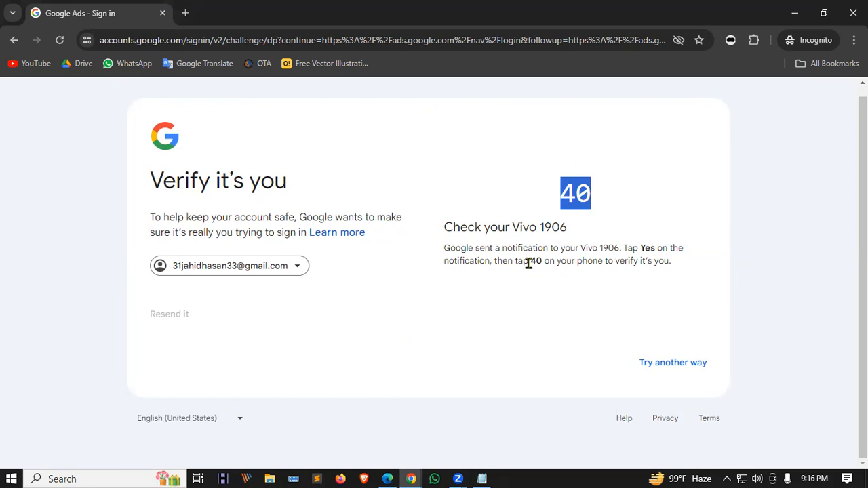
{"action": "left_click_drag", "start_coordinate": [638, 249], "coordinate": [657, 249]}
{"action": "left_click_drag", "start_coordinate": [558, 193], "coordinate": [598, 195]}
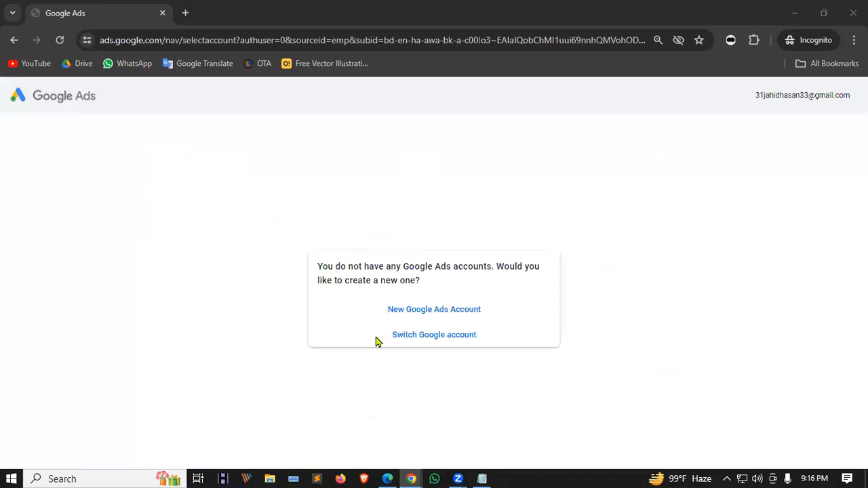
Create a new Ads account skipping the first campaign, answering No to expert guidance and email tips.
{"action": "left_click", "coordinate": [447, 311]}
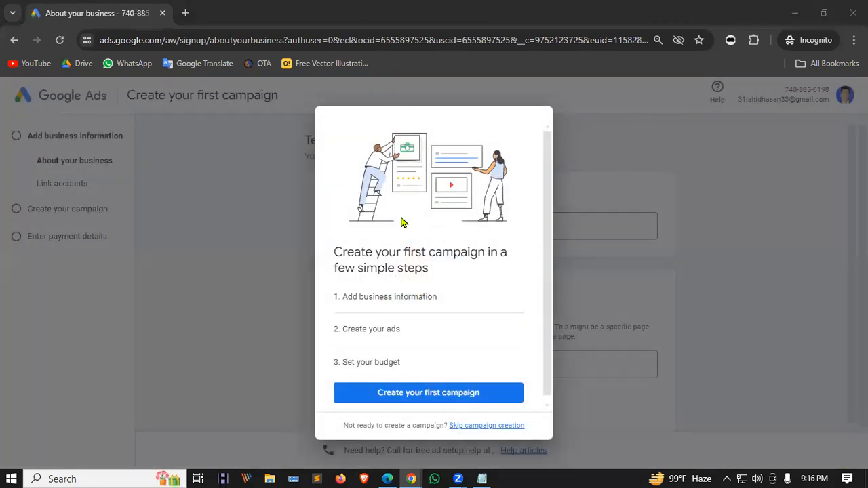
{"action": "left_click", "coordinate": [484, 426]}
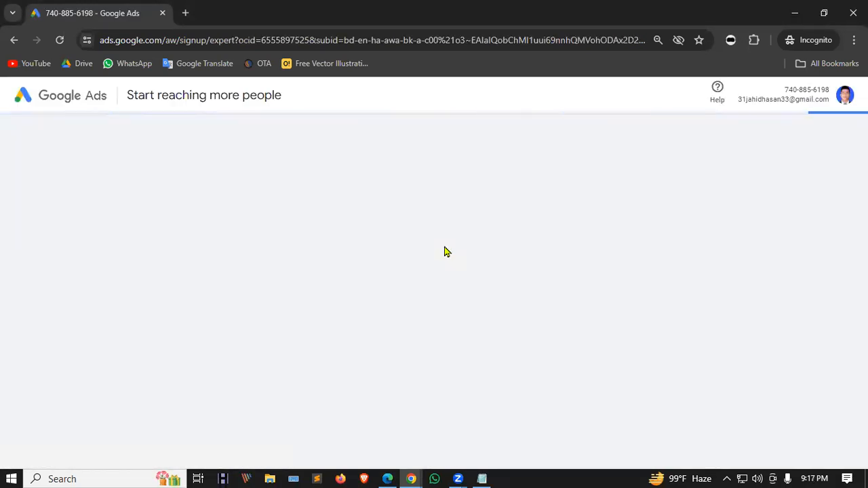
{"action": "scroll", "coordinate": [428, 268], "scroll_direction": "down", "scroll_amount": 3}
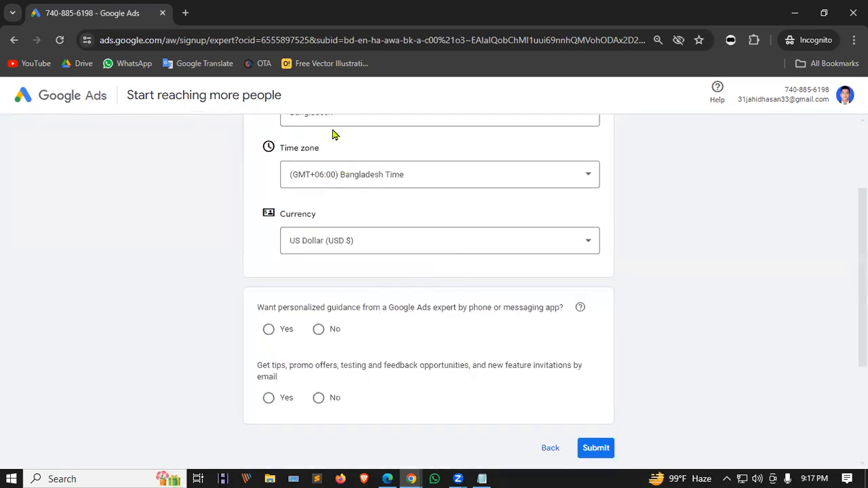
{"action": "scroll", "coordinate": [329, 177], "scroll_direction": "up", "scroll_amount": 3}
{"action": "scroll", "coordinate": [326, 212], "scroll_direction": "down", "scroll_amount": 3}
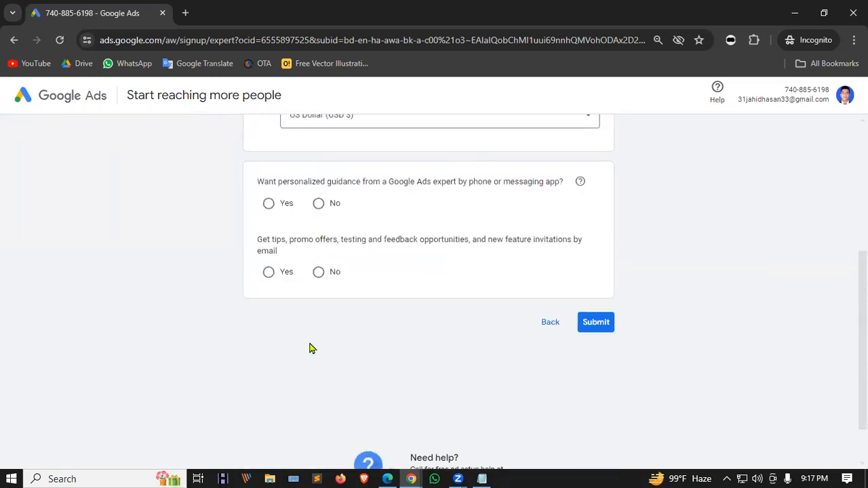
{"action": "scroll", "coordinate": [310, 349], "scroll_direction": "up", "scroll_amount": 2}
{"action": "scroll", "coordinate": [349, 244], "scroll_direction": "up", "scroll_amount": 2}
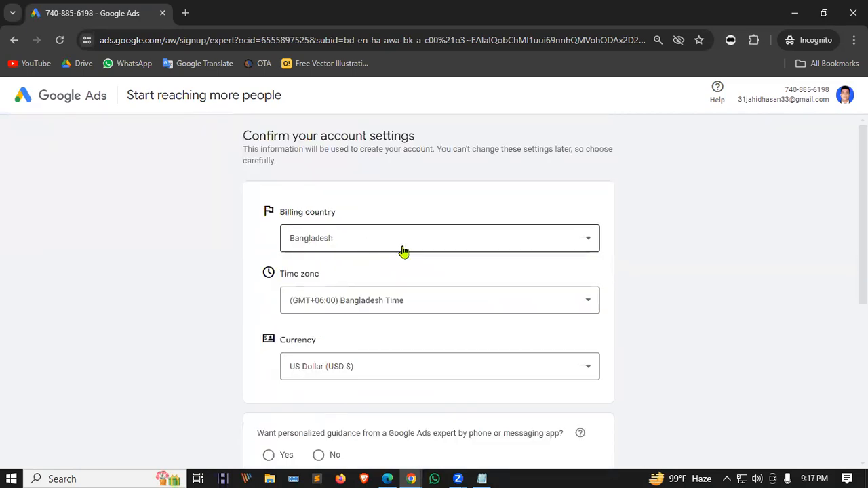
{"action": "scroll", "coordinate": [414, 324], "scroll_direction": "down", "scroll_amount": 3}
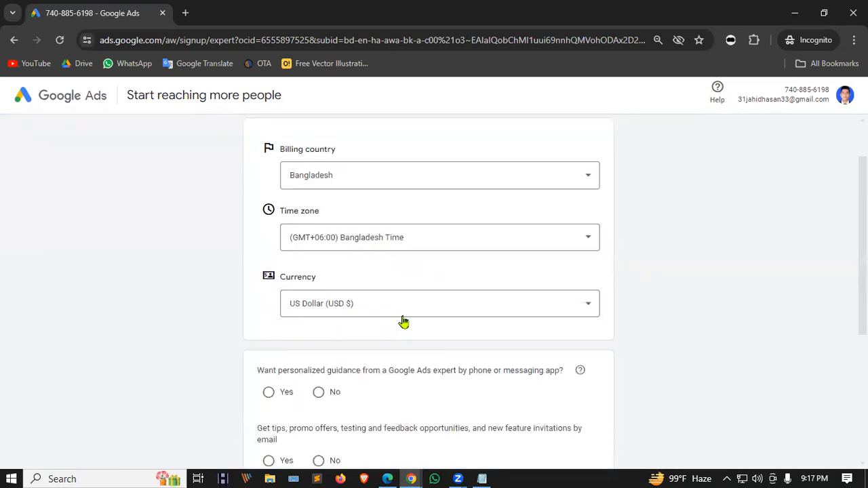
{"action": "left_click", "coordinate": [318, 268]}
{"action": "left_click", "coordinate": [319, 336]}
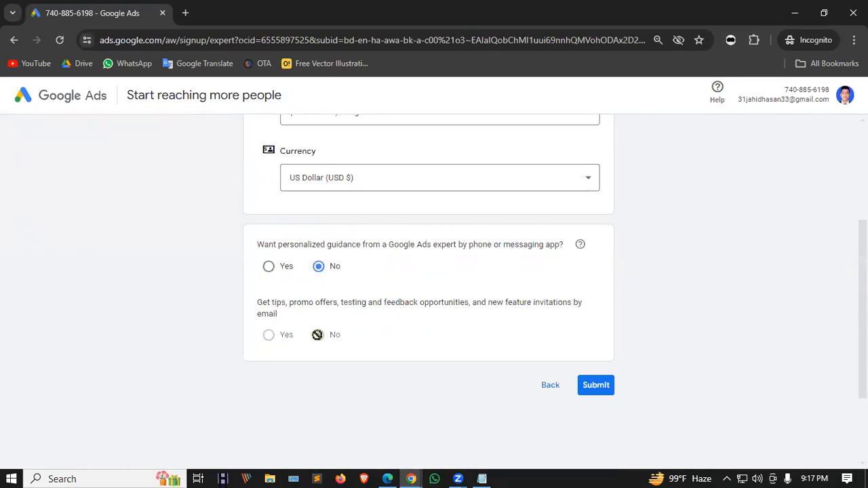
{"action": "left_click", "coordinate": [605, 387]}
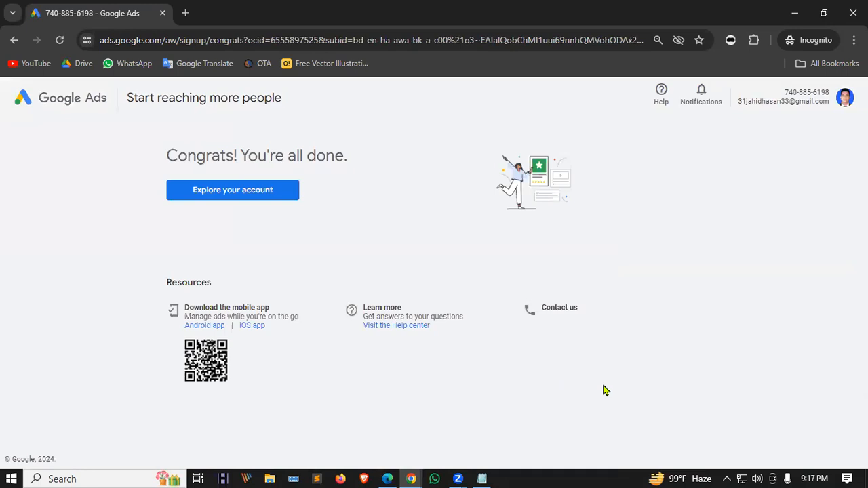
Enter the new account, close the Overview info banner, and bring up the Create menu.
{"action": "left_click", "coordinate": [237, 193]}
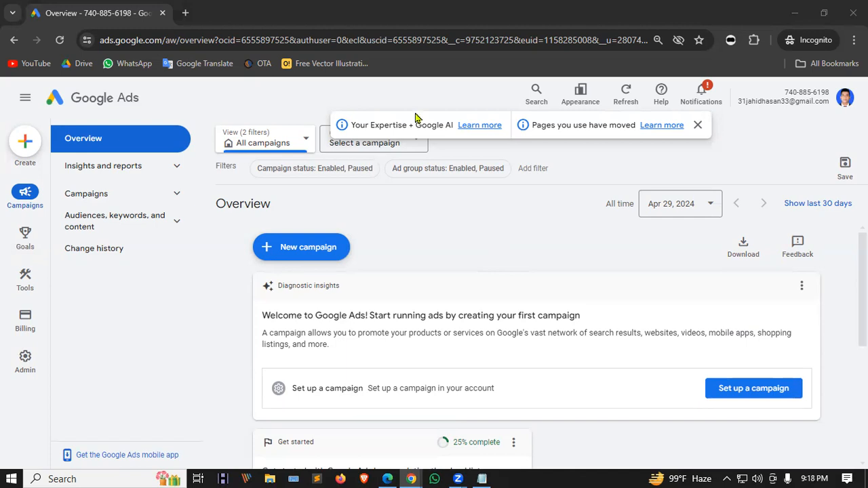
{"action": "left_click", "coordinate": [698, 125]}
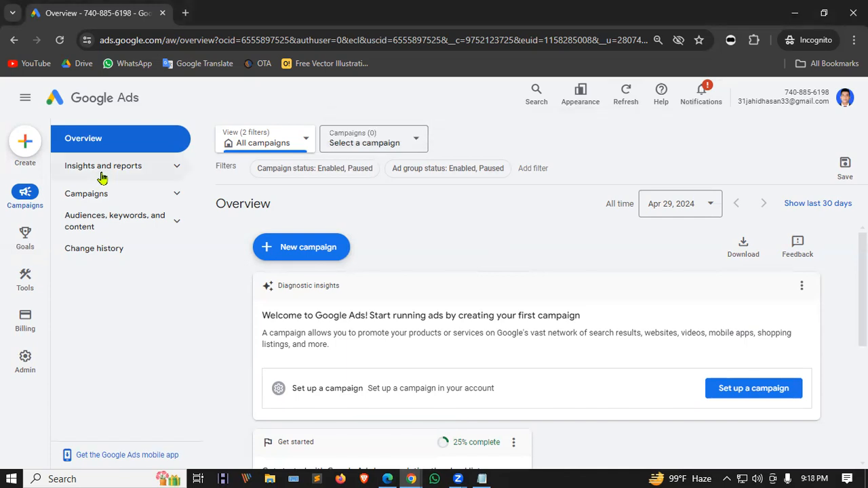
{"action": "mouse_move", "coordinate": [30, 223]}
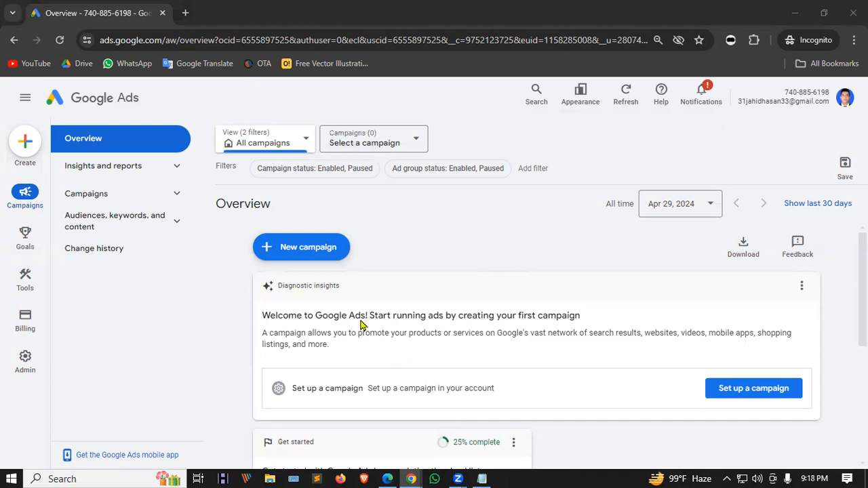
{"action": "left_click", "coordinate": [27, 144]}
{"action": "left_click", "coordinate": [406, 212]}
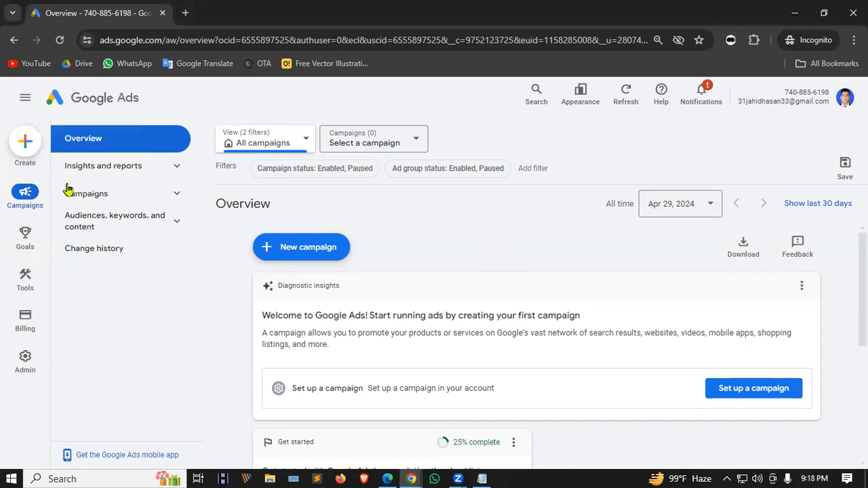
{"action": "left_click", "coordinate": [29, 145]}
Start a new campaign via Create > Campaign and choose the Awareness and consideration objective.
{"action": "left_click", "coordinate": [74, 147]}
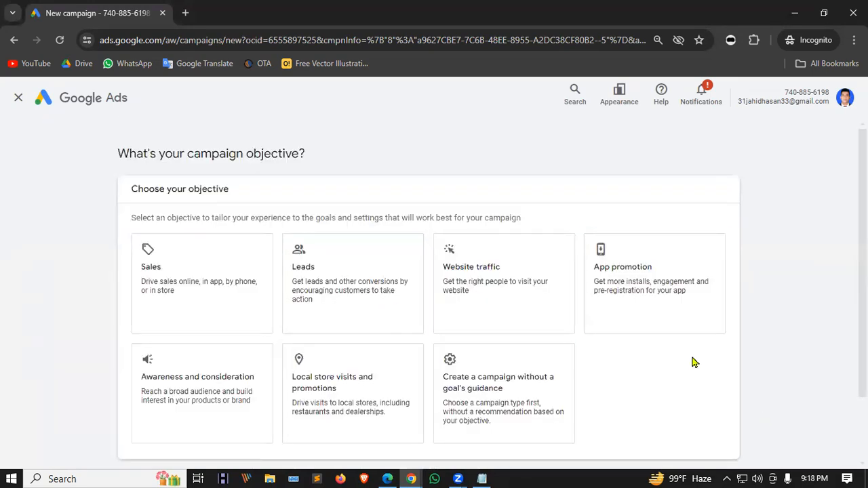
{"action": "scroll", "coordinate": [638, 325], "scroll_direction": "down", "scroll_amount": 1}
{"action": "scroll", "coordinate": [585, 293], "scroll_direction": "down", "scroll_amount": 1}
{"action": "scroll", "coordinate": [592, 300], "scroll_direction": "up", "scroll_amount": 1}
{"action": "scroll", "coordinate": [388, 292], "scroll_direction": "down", "scroll_amount": 1}
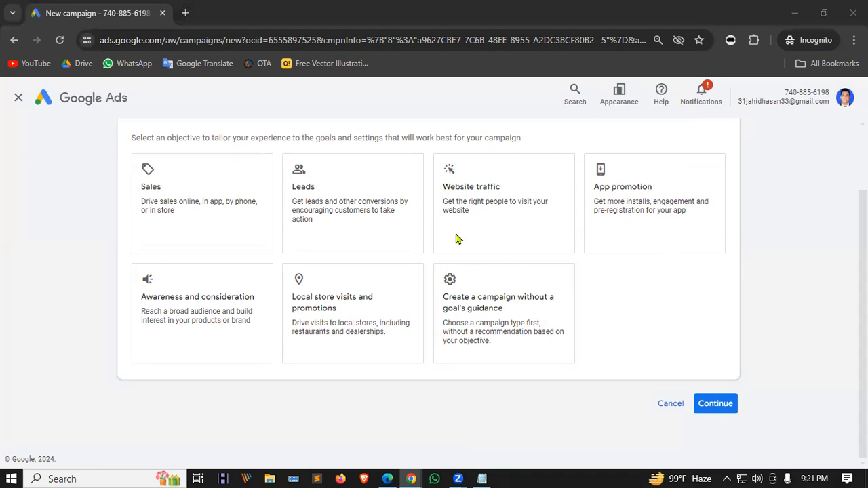
{"action": "left_click", "coordinate": [168, 316]}
{"action": "left_click", "coordinate": [155, 214]}
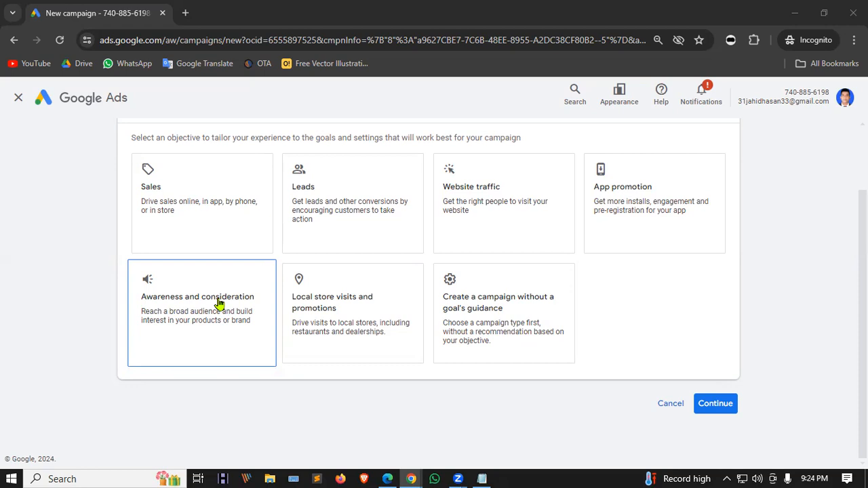
{"action": "left_click", "coordinate": [326, 304]}
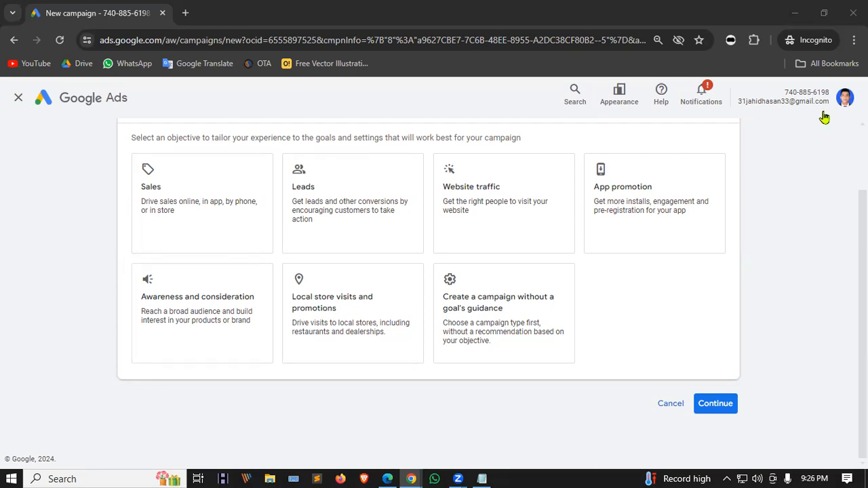
Try the Sales objective and its campaign types, then switch the objective to App promotion.
{"action": "left_click", "coordinate": [208, 178]}
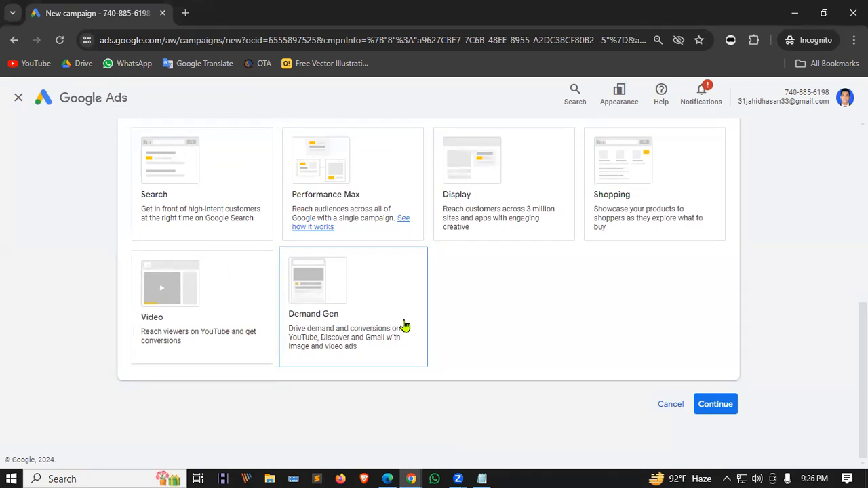
{"action": "scroll", "coordinate": [404, 326], "scroll_direction": "up", "scroll_amount": 5}
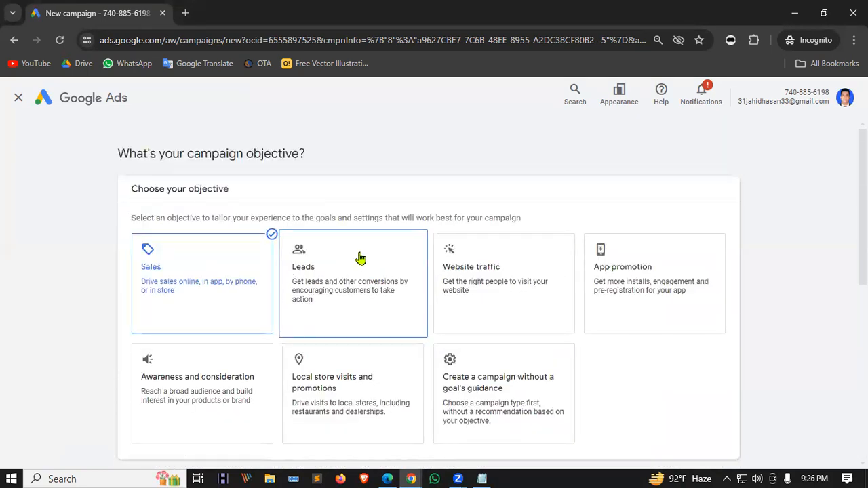
{"action": "scroll", "coordinate": [360, 258], "scroll_direction": "down", "scroll_amount": 5}
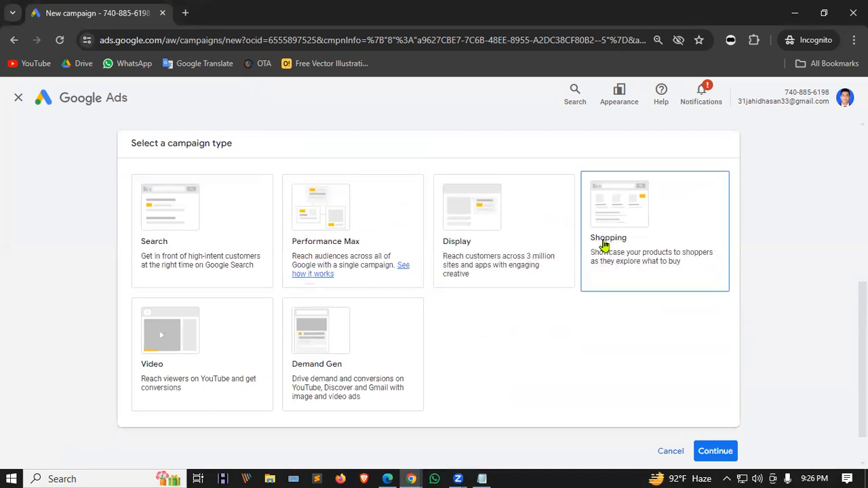
{"action": "left_click", "coordinate": [272, 235]}
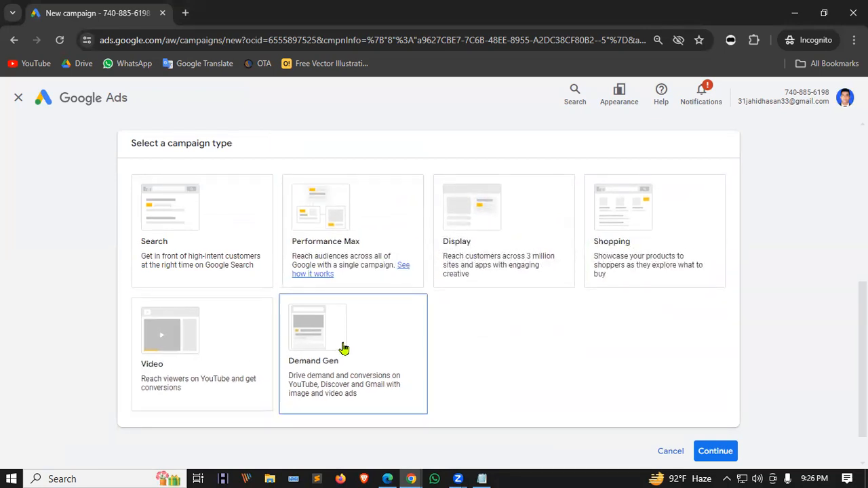
{"action": "scroll", "coordinate": [345, 348], "scroll_direction": "up", "scroll_amount": 5}
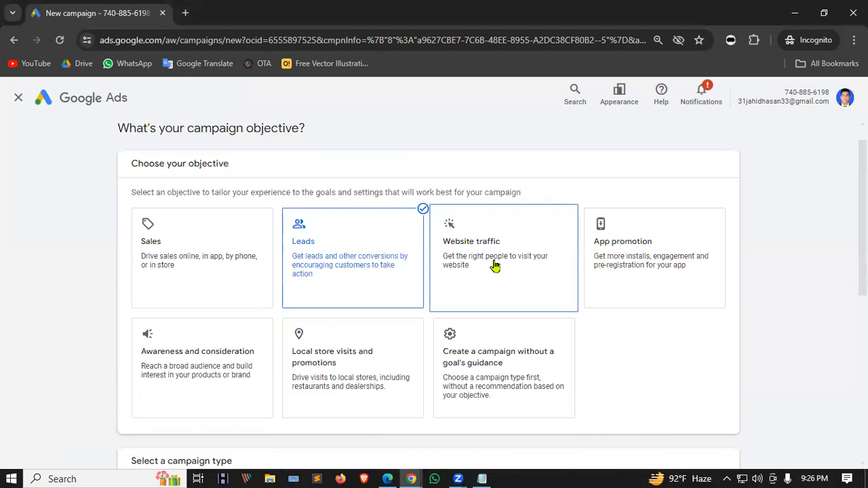
{"action": "scroll", "coordinate": [494, 265], "scroll_direction": "down", "scroll_amount": 5}
{"action": "scroll", "coordinate": [624, 285], "scroll_direction": "up", "scroll_amount": 5}
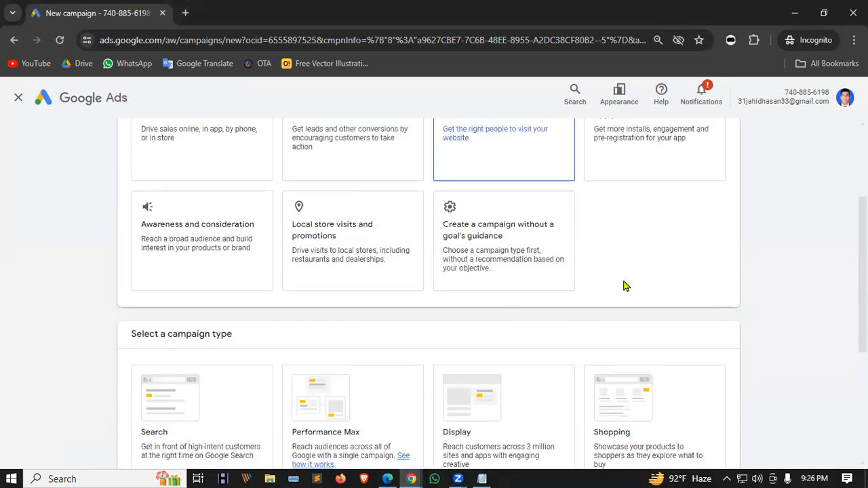
{"action": "left_click", "coordinate": [662, 251]}
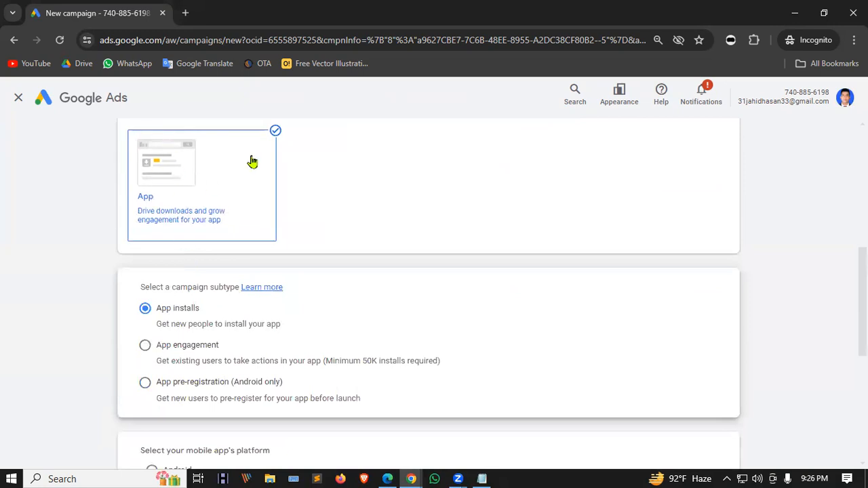
{"action": "scroll", "coordinate": [201, 174], "scroll_direction": "down", "scroll_amount": 2}
{"action": "scroll", "coordinate": [267, 258], "scroll_direction": "up", "scroll_amount": 3}
Try Awareness and consideration's Display, Video and Demand Gen types, then pick Local store visits and promotions.
{"action": "scroll", "coordinate": [267, 262], "scroll_direction": "down", "scroll_amount": 4}
{"action": "scroll", "coordinate": [272, 264], "scroll_direction": "up", "scroll_amount": 6}
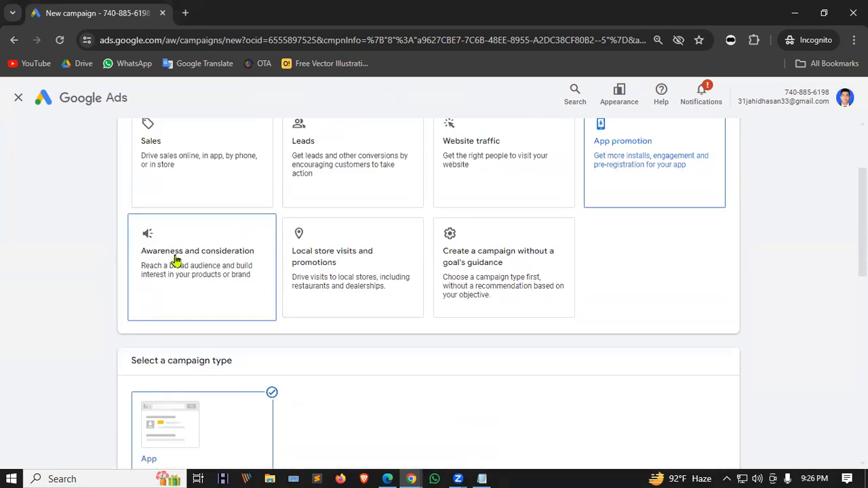
{"action": "scroll", "coordinate": [232, 330], "scroll_direction": "down", "scroll_amount": 3}
{"action": "scroll", "coordinate": [240, 310], "scroll_direction": "up", "scroll_amount": 2}
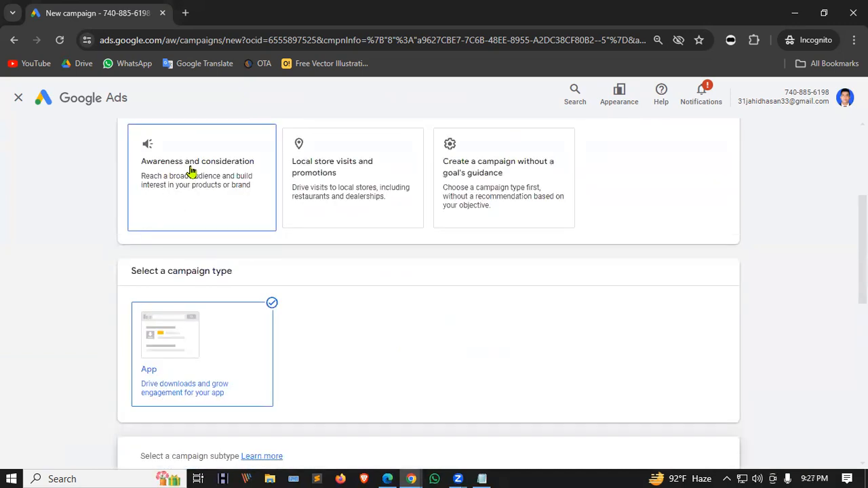
{"action": "left_click", "coordinate": [191, 171]}
{"action": "left_click", "coordinate": [204, 309]}
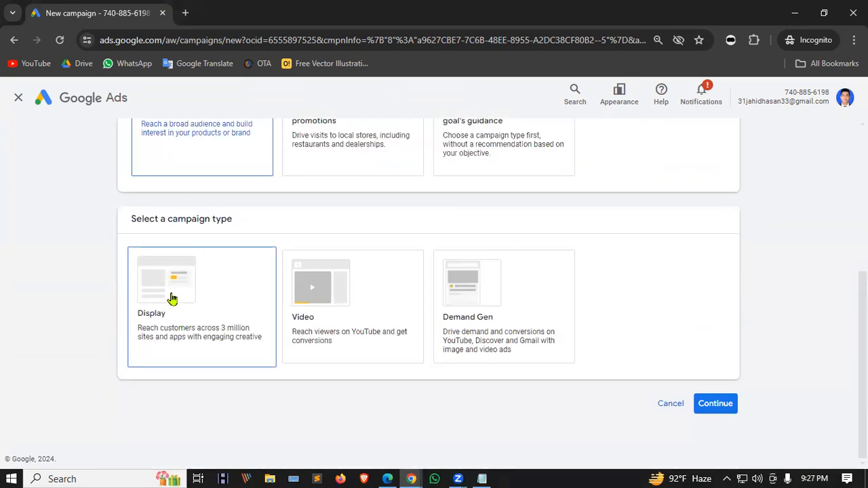
{"action": "left_click", "coordinate": [318, 325]}
{"action": "left_click", "coordinate": [478, 311]}
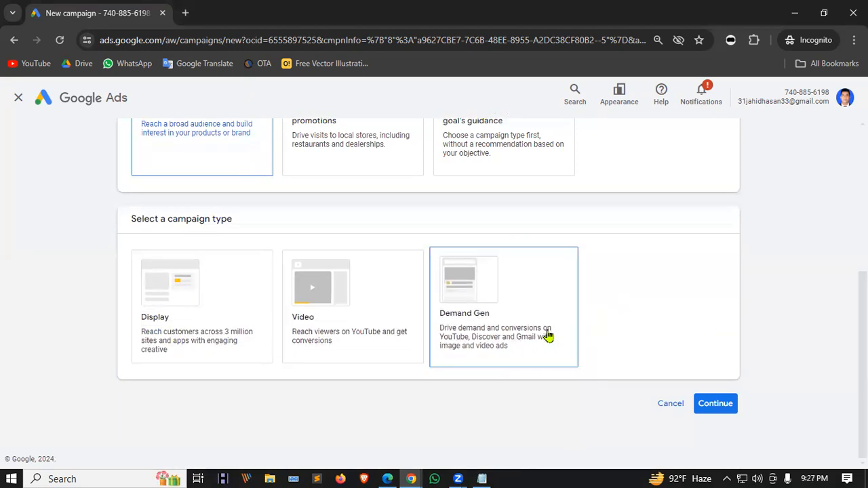
{"action": "scroll", "coordinate": [373, 223], "scroll_direction": "up", "scroll_amount": 2}
{"action": "left_click", "coordinate": [374, 224]}
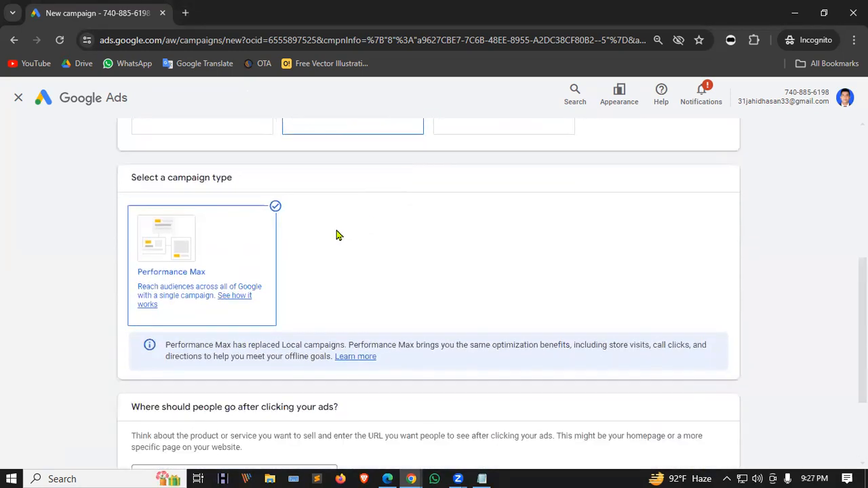
Create the campaign without a goal's guidance and review the six campaign type cards, Search through Demand Gen.
{"action": "scroll", "coordinate": [455, 232], "scroll_direction": "up", "scroll_amount": 3}
{"action": "left_click", "coordinate": [472, 249]}
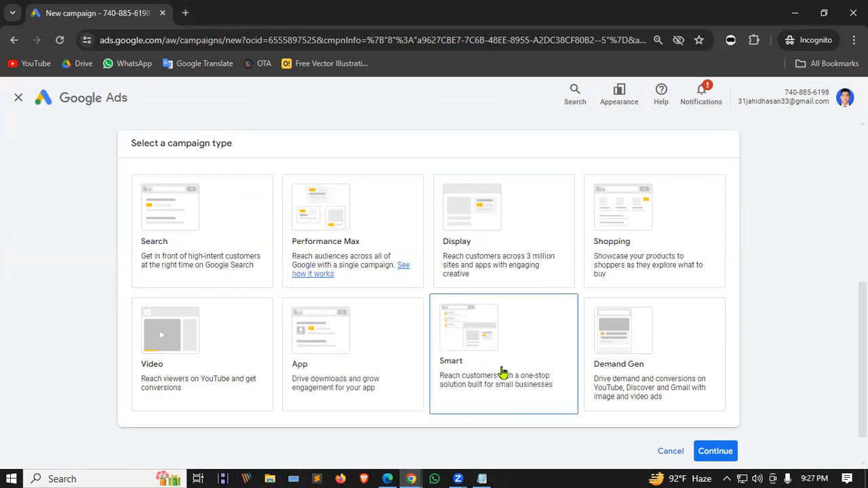
{"action": "scroll", "coordinate": [501, 371], "scroll_direction": "down", "scroll_amount": 1}
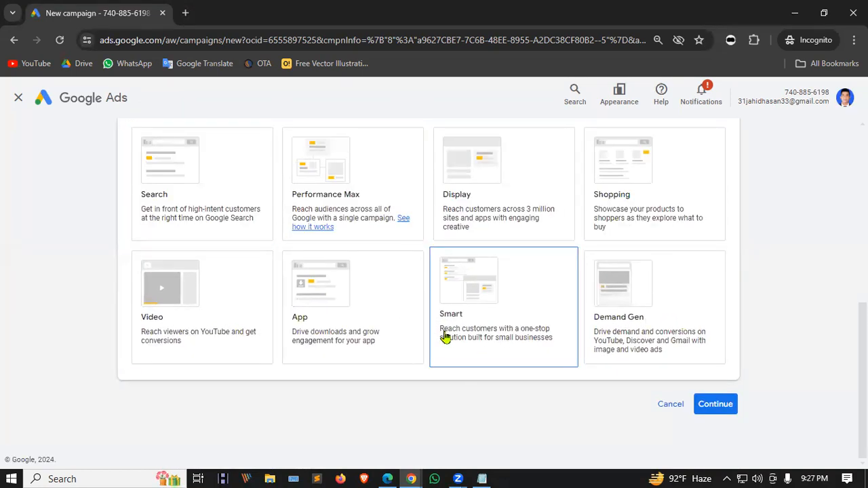
{"action": "scroll", "coordinate": [414, 337], "scroll_direction": "up", "scroll_amount": 6}
{"action": "scroll", "coordinate": [205, 277], "scroll_direction": "down", "scroll_amount": 3}
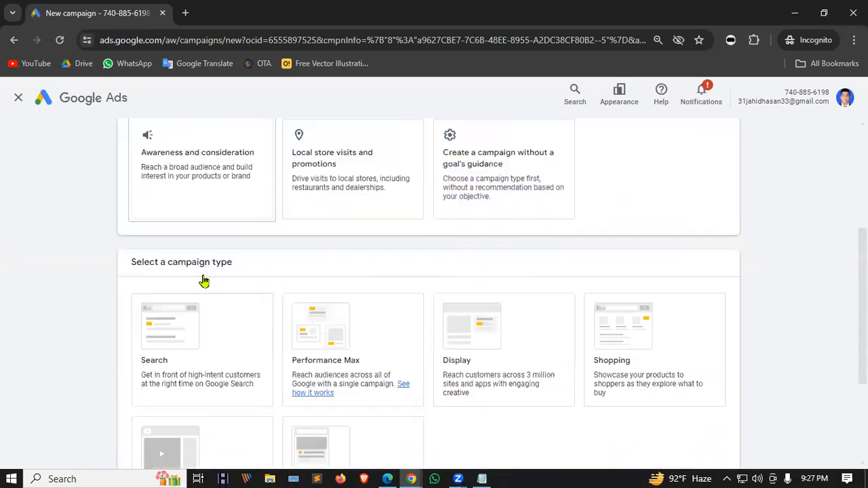
{"action": "scroll", "coordinate": [204, 281], "scroll_direction": "down", "scroll_amount": 2}
{"action": "scroll", "coordinate": [225, 228], "scroll_direction": "down", "scroll_amount": 1}
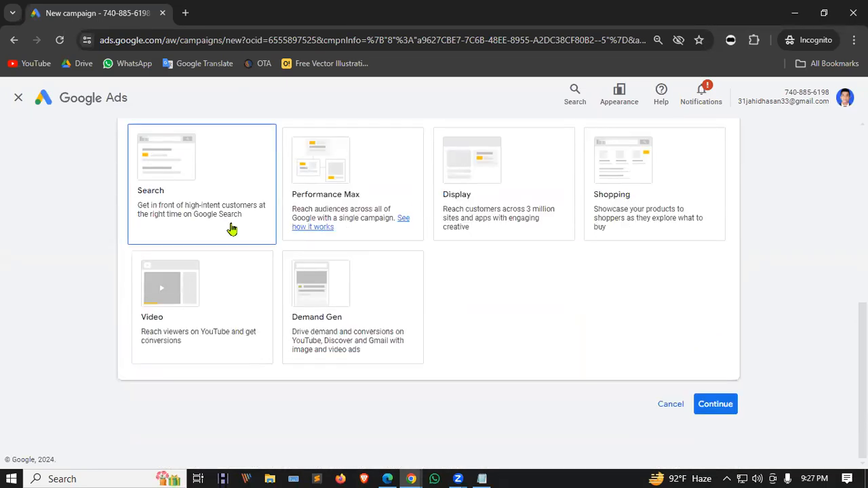
{"action": "scroll", "coordinate": [434, 292], "scroll_direction": "up", "scroll_amount": 1}
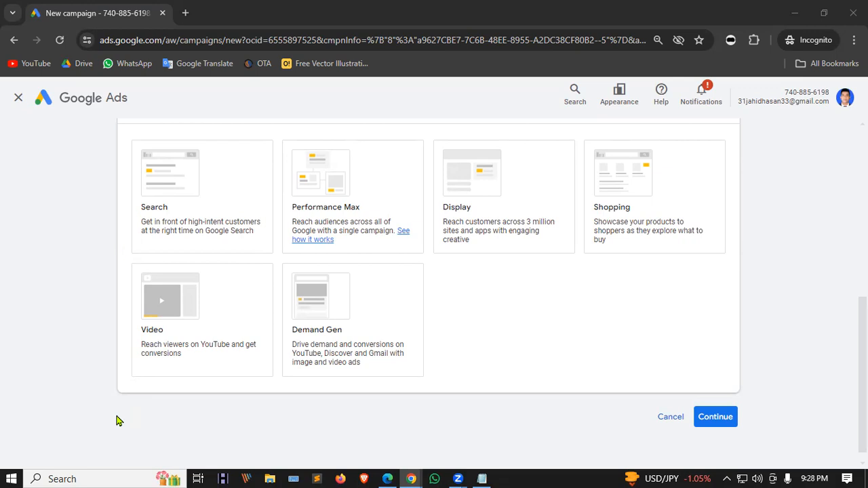
Select the Search, Performance Max and Display campaign type cards in turn.
{"action": "left_click", "coordinate": [196, 215]}
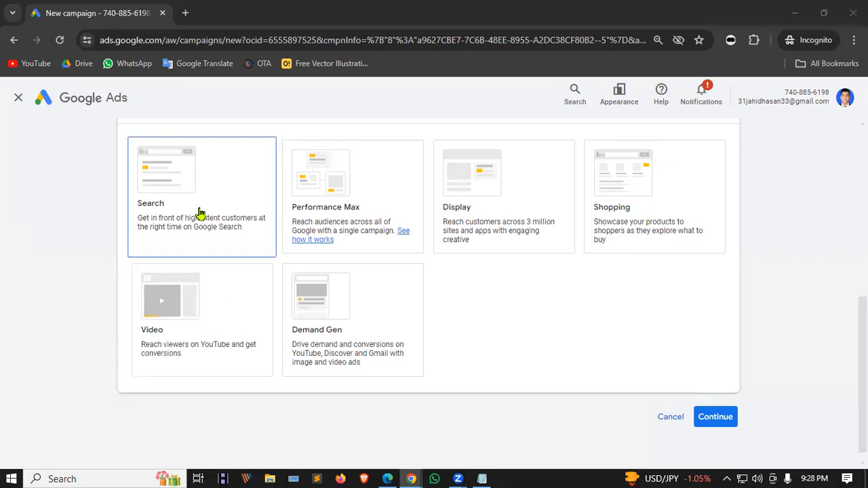
{"action": "left_click", "coordinate": [407, 177]}
{"action": "left_click", "coordinate": [440, 199]}
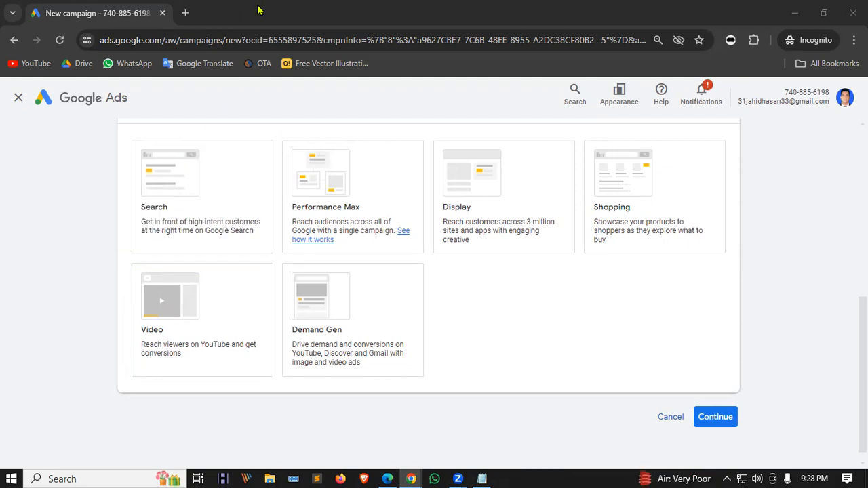
Search Google for 'dog food usa' in a new incognito tab.
{"action": "left_click", "coordinate": [185, 13]}
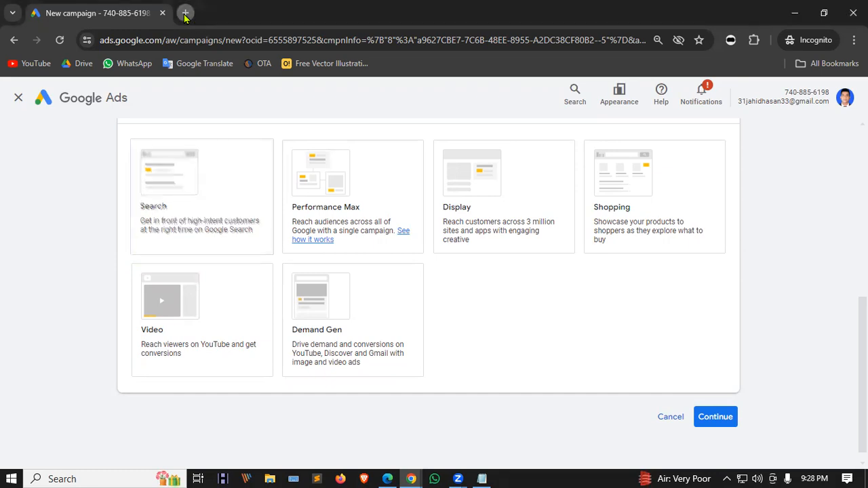
{"action": "type", "text": "dog g"}
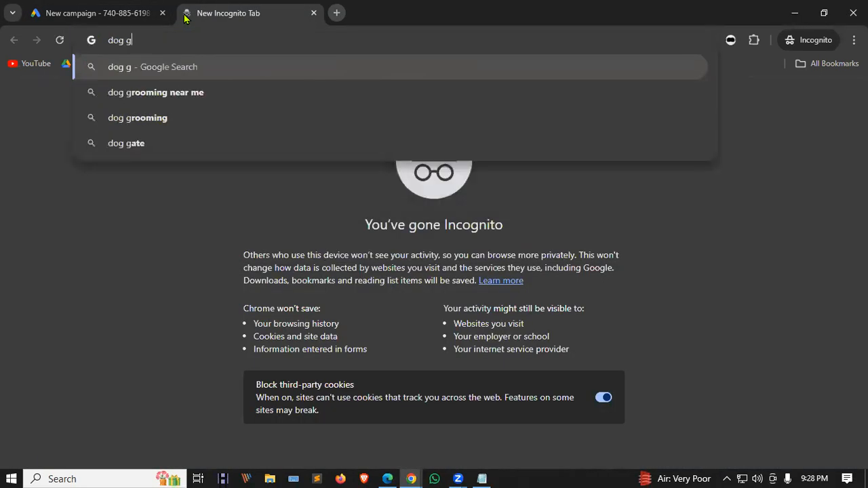
{"action": "key", "text": "BackSpace"}
{"action": "type", "text": "food usa"}
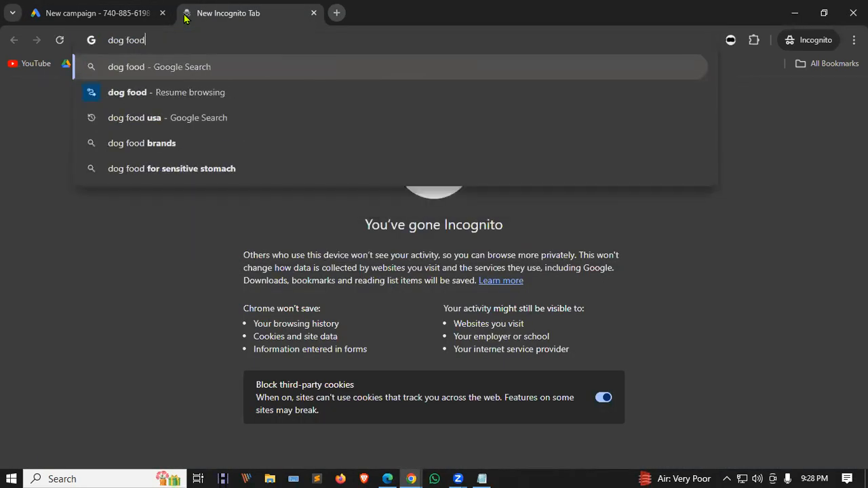
{"action": "key", "text": "Return"}
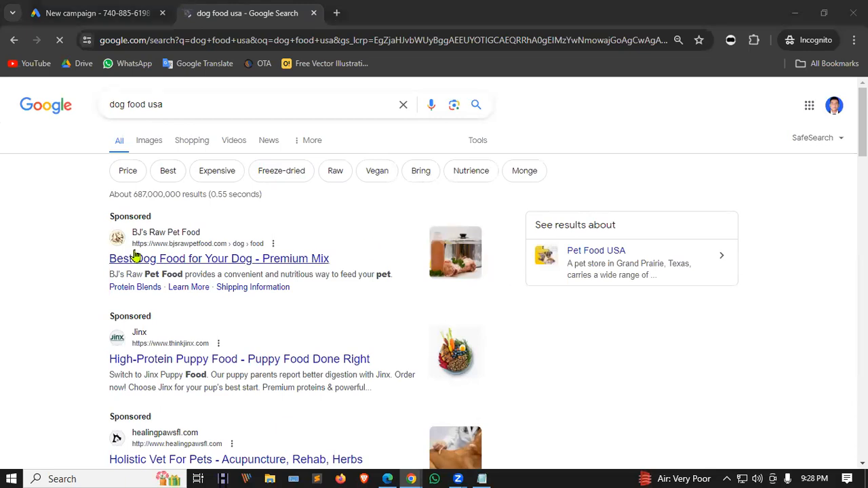
{"action": "left_click_drag", "start_coordinate": [110, 214], "coordinate": [168, 218]}
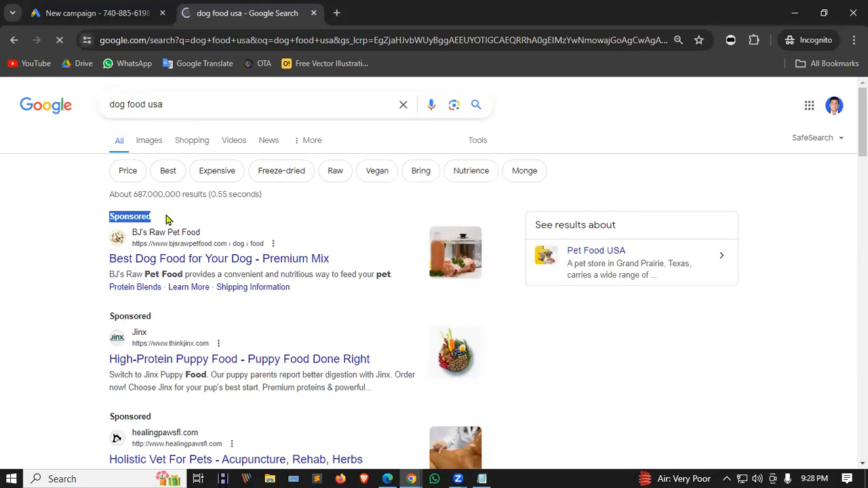
{"action": "scroll", "coordinate": [251, 193], "scroll_direction": "down", "scroll_amount": 2}
{"action": "left_click_drag", "start_coordinate": [117, 191], "coordinate": [173, 185]}
{"action": "left_click_drag", "start_coordinate": [108, 290], "coordinate": [152, 292]}
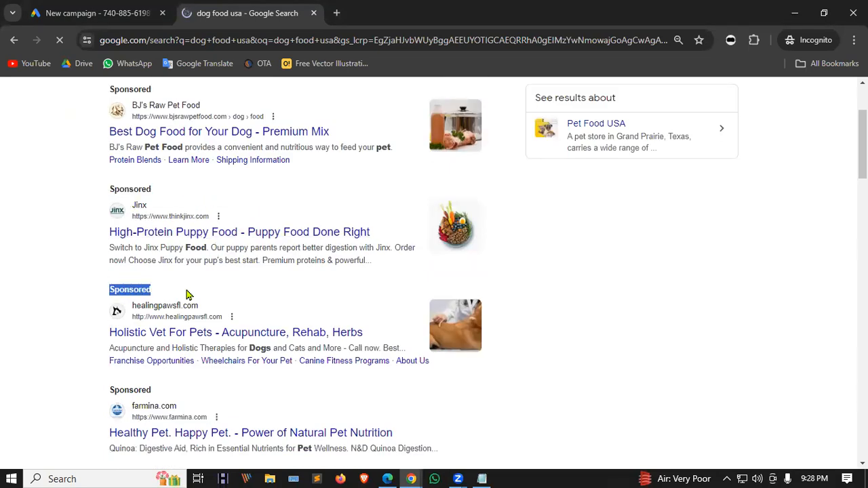
{"action": "left_click_drag", "start_coordinate": [109, 391], "coordinate": [174, 394]}
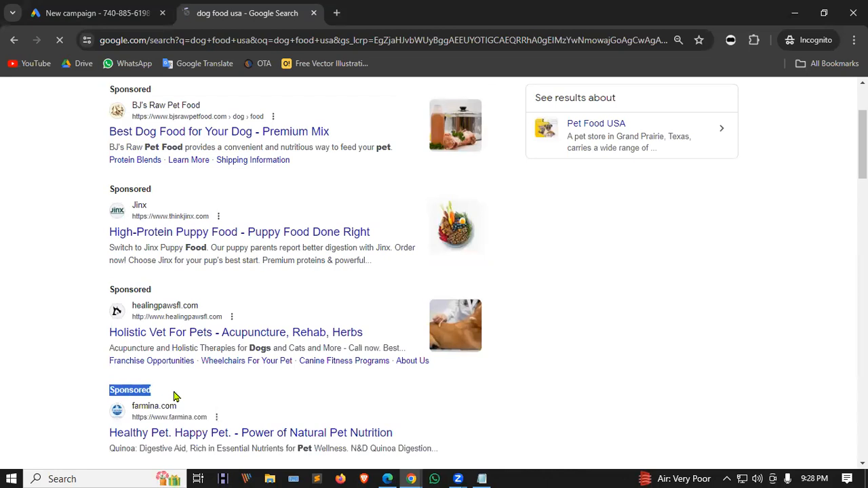
{"action": "scroll", "coordinate": [175, 397], "scroll_direction": "down", "scroll_amount": 3}
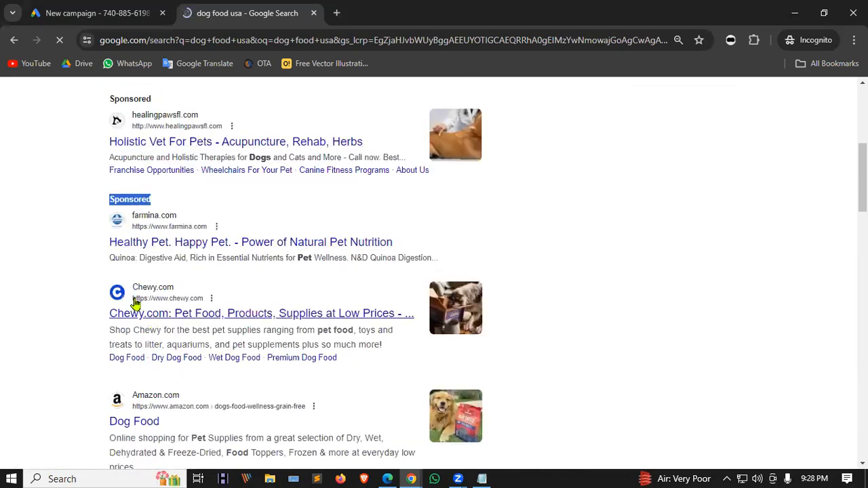
{"action": "scroll", "coordinate": [120, 361], "scroll_direction": "down", "scroll_amount": 2}
{"action": "scroll", "coordinate": [176, 273], "scroll_direction": "down", "scroll_amount": 1}
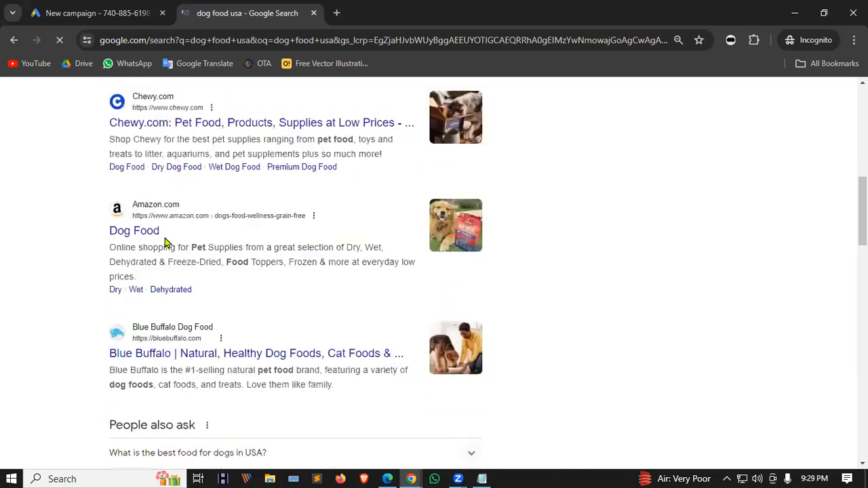
{"action": "scroll", "coordinate": [128, 313], "scroll_direction": "down", "scroll_amount": 1}
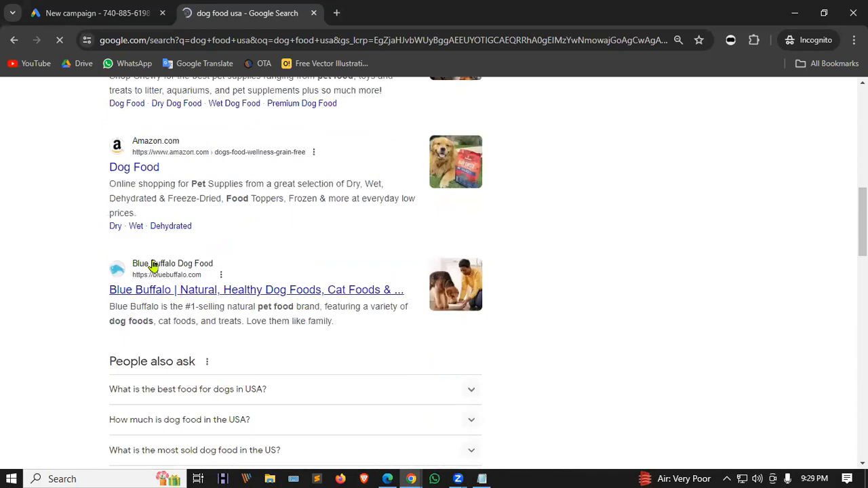
{"action": "scroll", "coordinate": [129, 273], "scroll_direction": "down", "scroll_amount": 1}
{"action": "scroll", "coordinate": [213, 306], "scroll_direction": "up", "scroll_amount": 10}
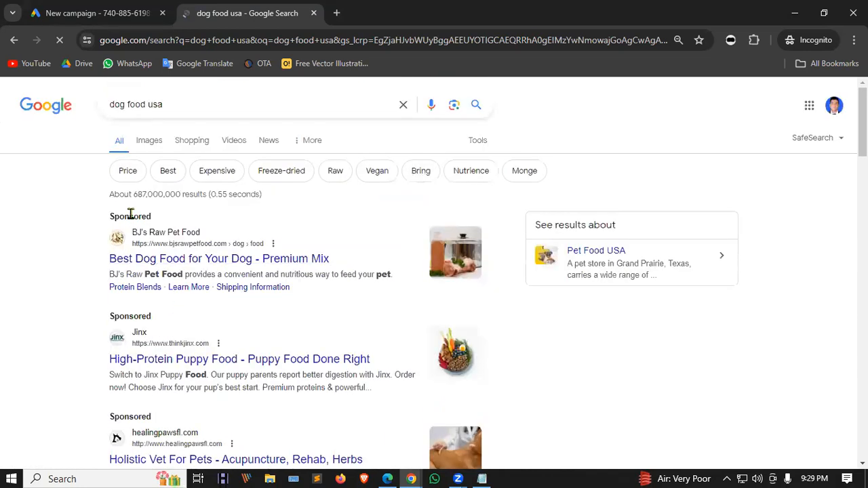
{"action": "scroll", "coordinate": [129, 231], "scroll_direction": "down", "scroll_amount": 2}
{"action": "scroll", "coordinate": [125, 291], "scroll_direction": "down", "scroll_amount": 1}
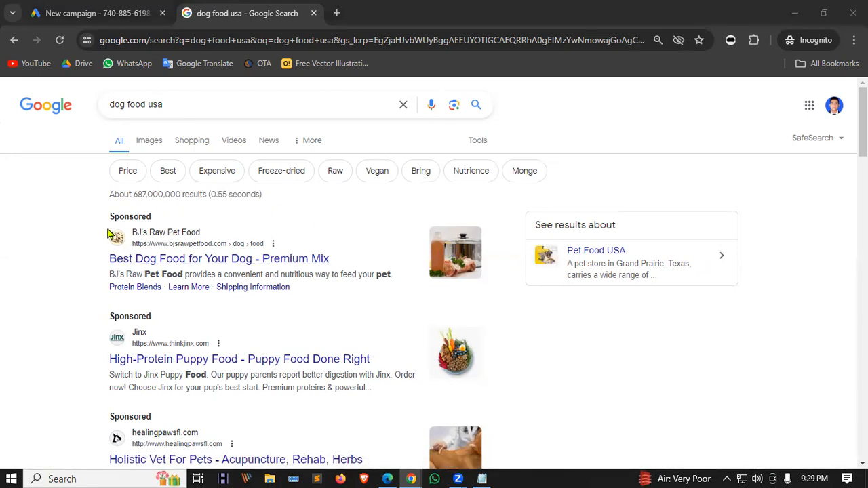
{"action": "left_click_drag", "start_coordinate": [105, 220], "coordinate": [159, 218]}
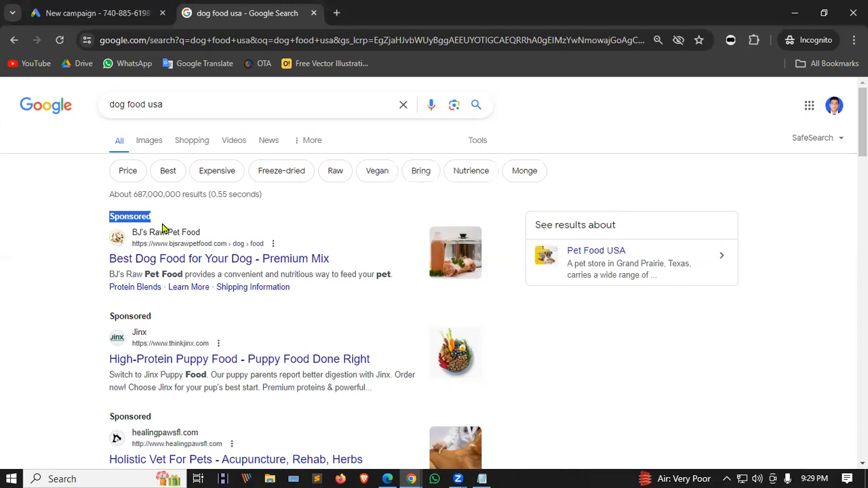
{"action": "left_click_drag", "start_coordinate": [106, 216], "coordinate": [153, 217]}
{"action": "scroll", "coordinate": [169, 221], "scroll_direction": "down", "scroll_amount": 6}
{"action": "scroll", "coordinate": [102, 224], "scroll_direction": "up", "scroll_amount": 1}
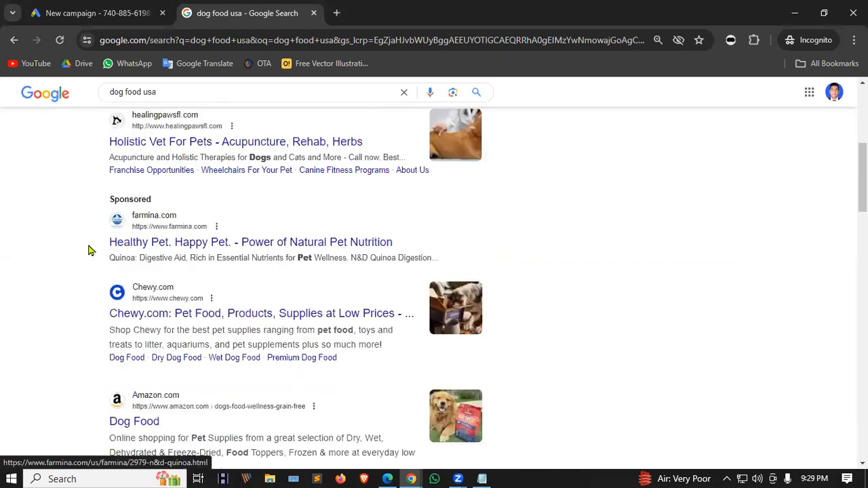
{"action": "scroll", "coordinate": [101, 257], "scroll_direction": "down", "scroll_amount": 1}
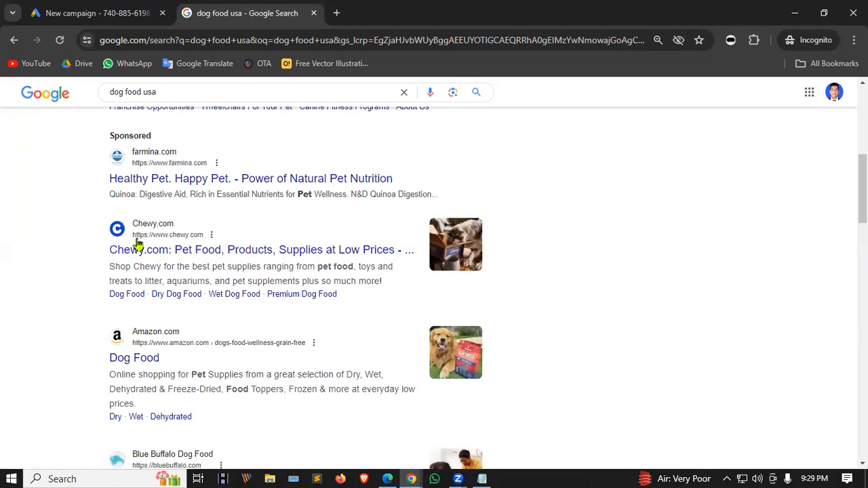
{"action": "scroll", "coordinate": [192, 285], "scroll_direction": "up", "scroll_amount": 5}
{"action": "scroll", "coordinate": [193, 285], "scroll_direction": "down", "scroll_amount": 5}
{"action": "scroll", "coordinate": [196, 286], "scroll_direction": "up", "scroll_amount": 6}
{"action": "left_click_drag", "start_coordinate": [95, 213], "coordinate": [333, 301]}
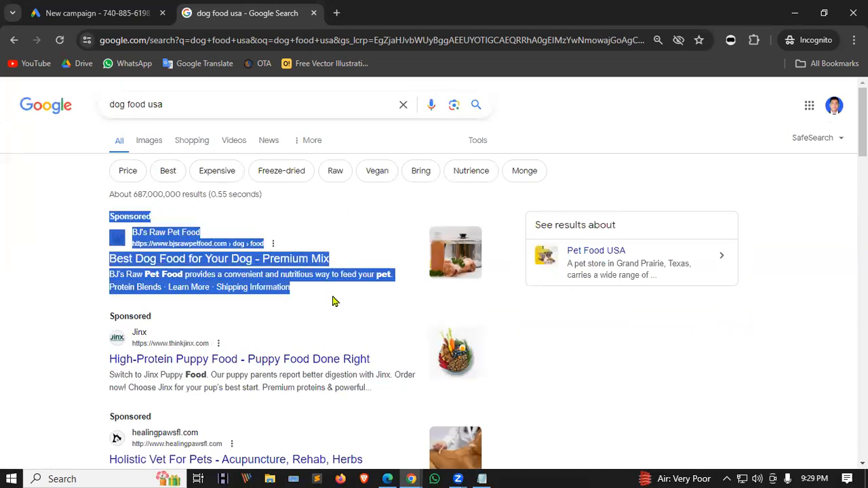
{"action": "left_click", "coordinate": [333, 300]}
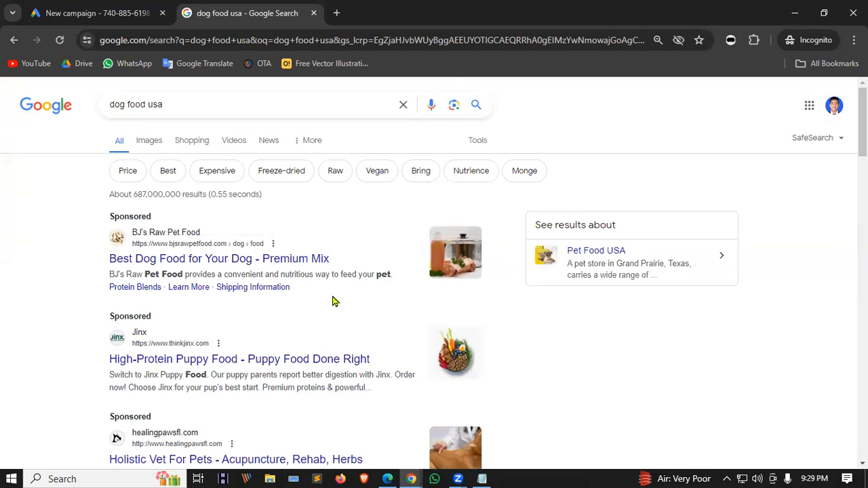
{"action": "scroll", "coordinate": [240, 265], "scroll_direction": "down", "scroll_amount": 2}
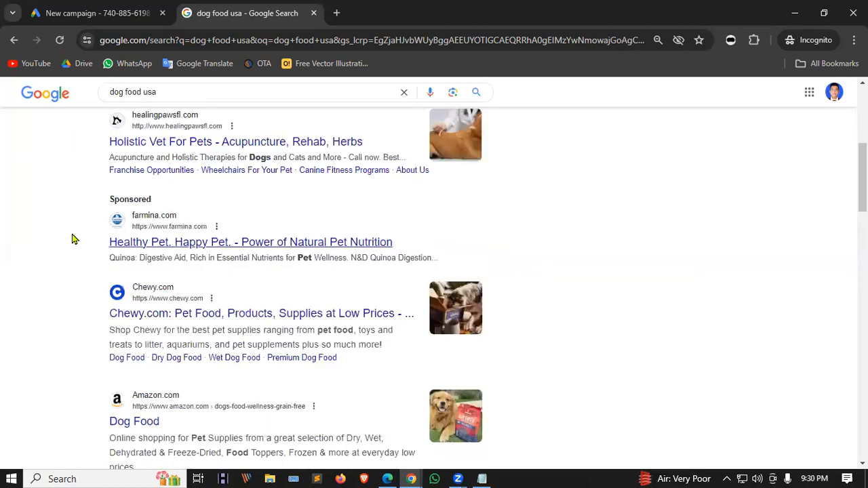
{"action": "left_click_drag", "start_coordinate": [103, 281], "coordinate": [378, 374]}
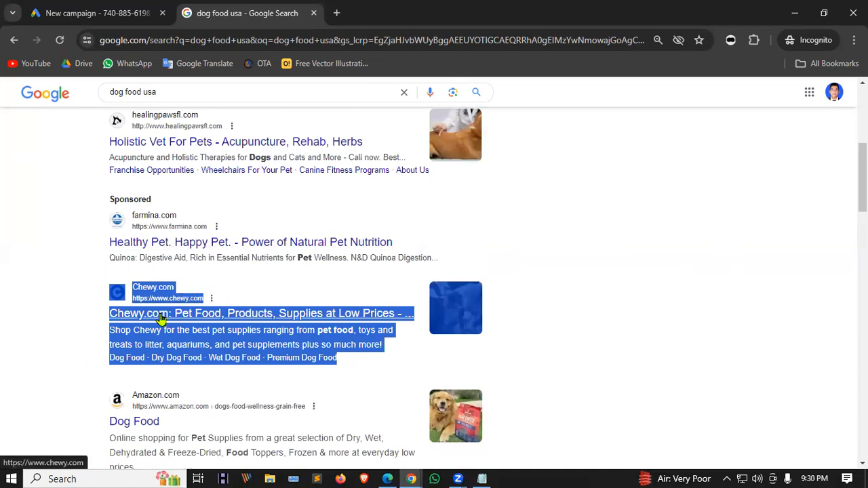
{"action": "left_click", "coordinate": [46, 254]}
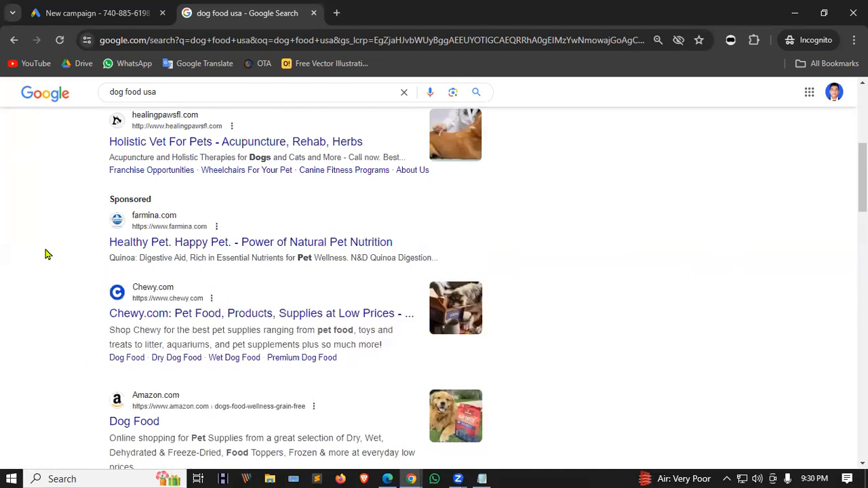
{"action": "scroll", "coordinate": [89, 274], "scroll_direction": "up", "scroll_amount": 5}
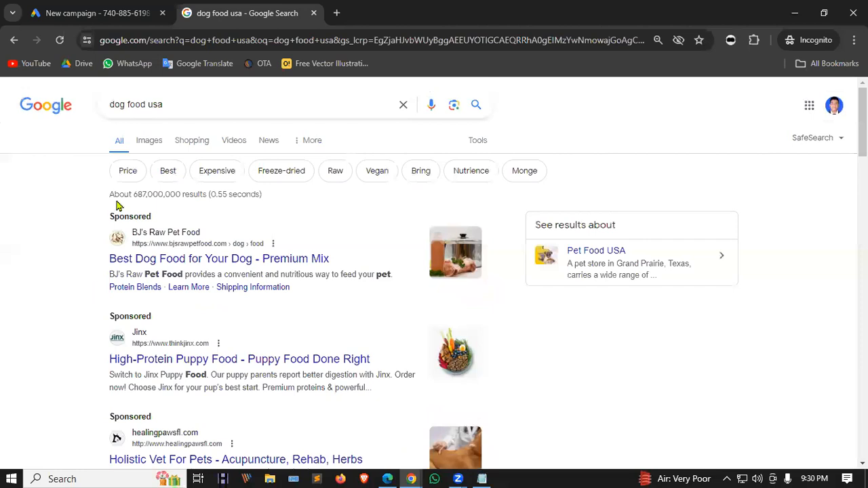
{"action": "left_click_drag", "start_coordinate": [106, 203], "coordinate": [334, 300]}
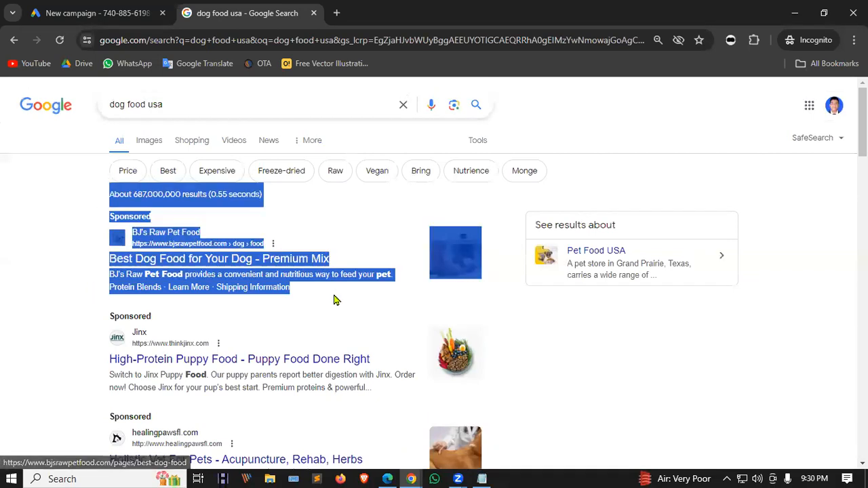
{"action": "left_click", "coordinate": [320, 229]}
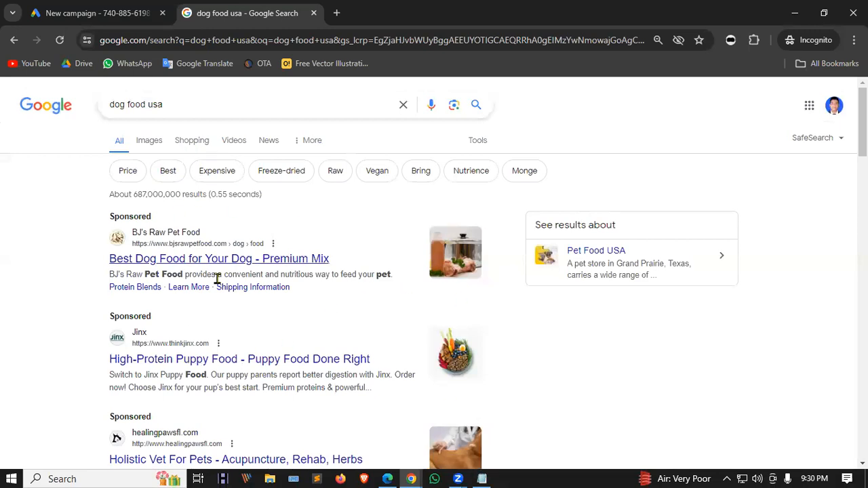
{"action": "scroll", "coordinate": [233, 219], "scroll_direction": "down", "scroll_amount": 6}
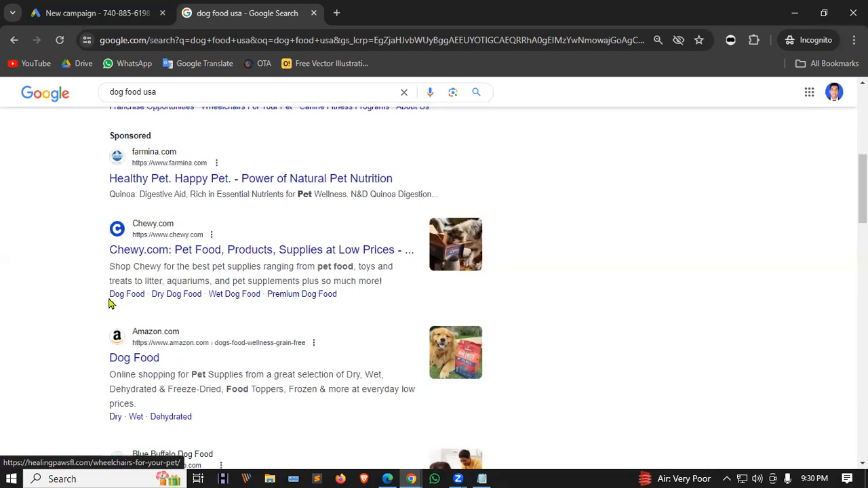
{"action": "scroll", "coordinate": [112, 295], "scroll_direction": "up", "scroll_amount": 6}
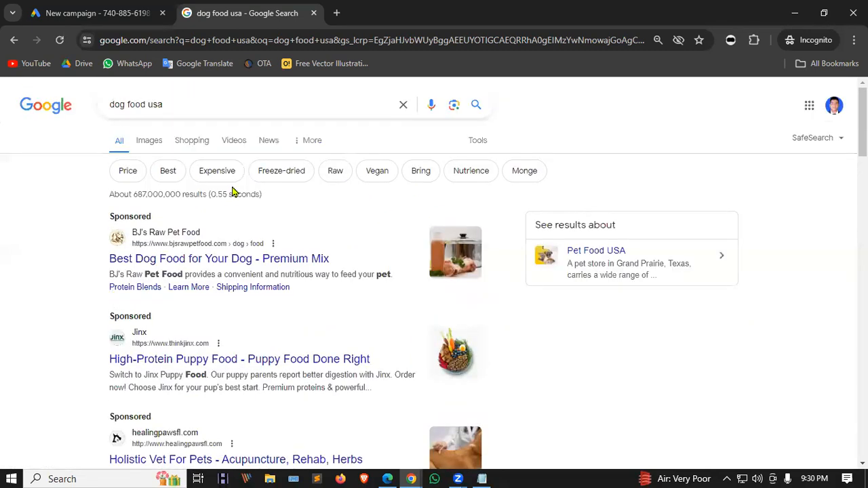
{"action": "left_click_drag", "start_coordinate": [179, 102], "coordinate": [107, 104]}
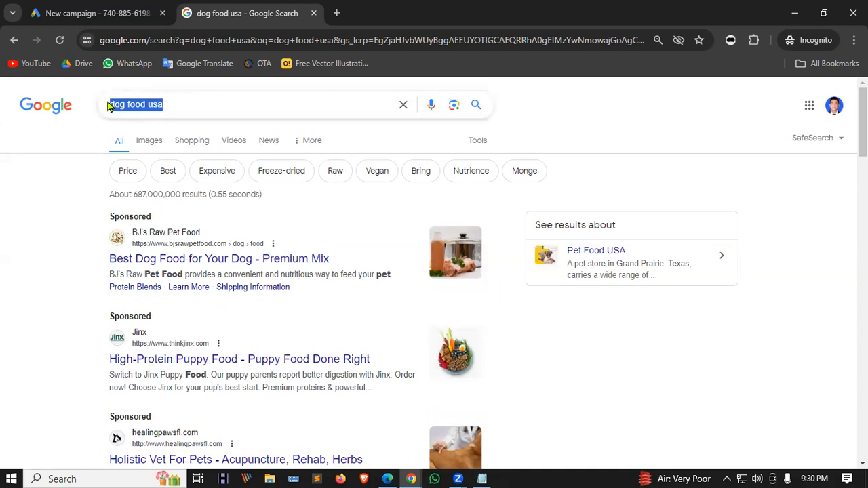
{"action": "left_click", "coordinate": [145, 103]}
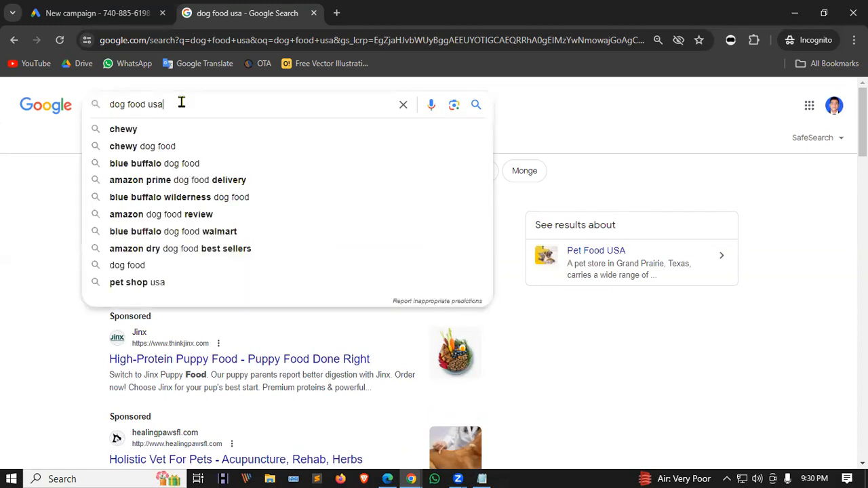
{"action": "left_click_drag", "start_coordinate": [181, 102], "coordinate": [95, 106]}
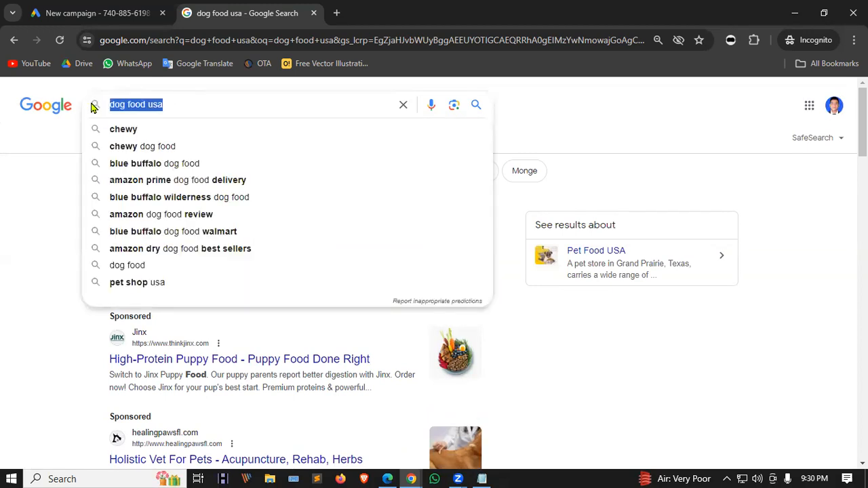
{"action": "left_click", "coordinate": [56, 137]}
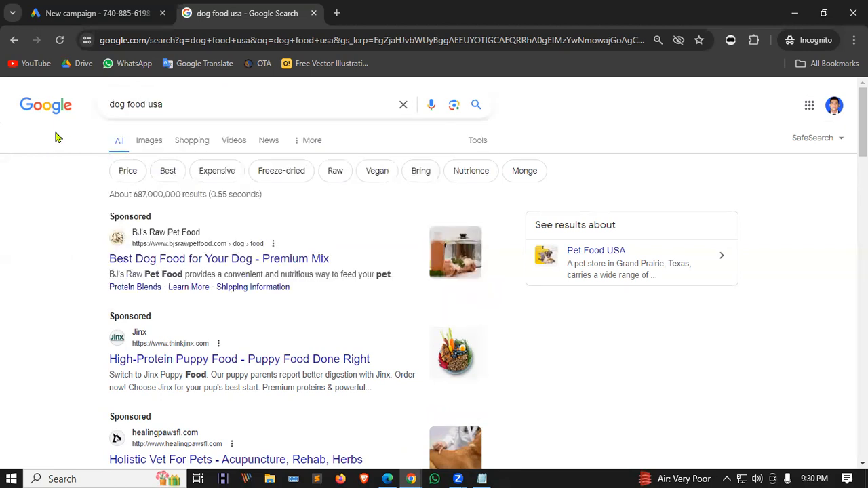
{"action": "left_click_drag", "start_coordinate": [165, 104], "coordinate": [110, 110]}
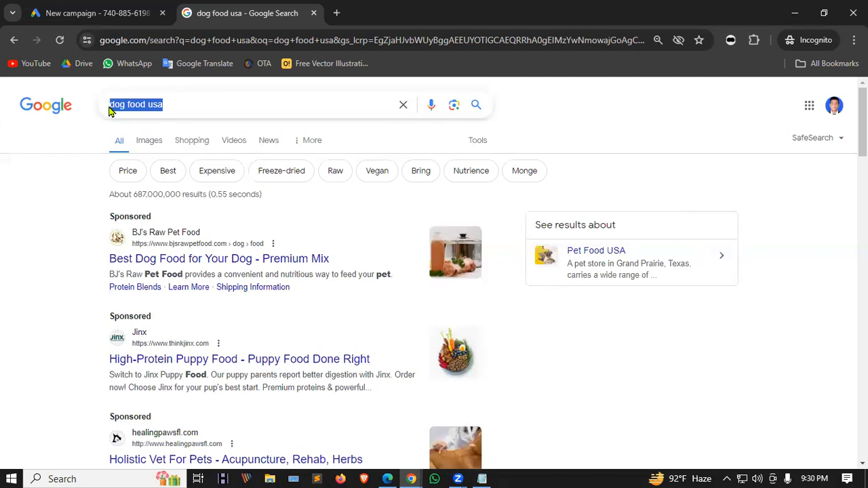
{"action": "left_click", "coordinate": [63, 134]}
{"action": "left_click_drag", "start_coordinate": [169, 107], "coordinate": [87, 104]}
{"action": "left_click", "coordinate": [175, 105]}
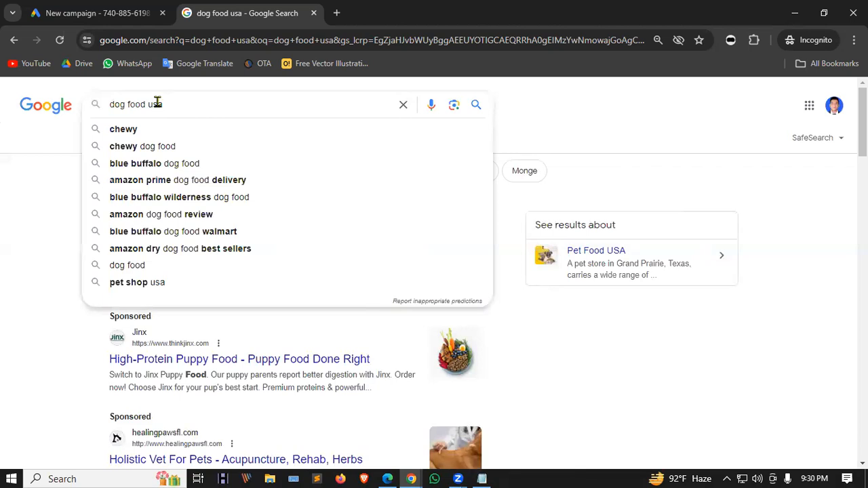
{"action": "left_click", "coordinate": [50, 141]}
{"action": "left_click", "coordinate": [167, 105]}
{"action": "left_click_drag", "start_coordinate": [156, 105], "coordinate": [110, 110]}
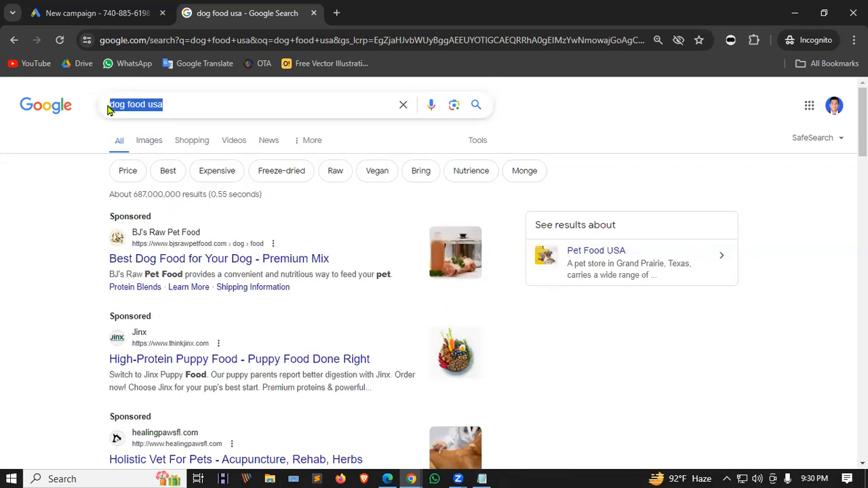
{"action": "left_click", "coordinate": [169, 103]}
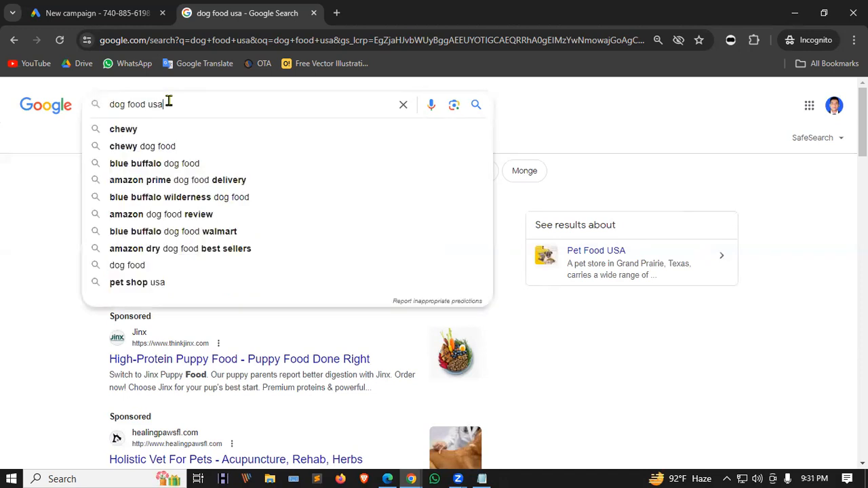
{"action": "left_click_drag", "start_coordinate": [163, 102], "coordinate": [109, 102]}
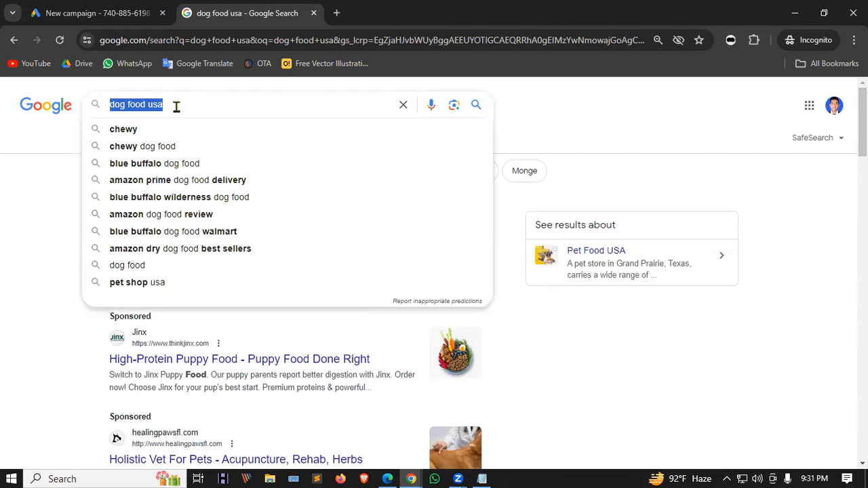
{"action": "left_click", "coordinate": [175, 105]}
{"action": "left_click", "coordinate": [127, 104]}
{"action": "double_click", "coordinate": [118, 103]}
{"action": "double_click", "coordinate": [143, 103]}
{"action": "left_click", "coordinate": [177, 103]}
{"action": "double_click", "coordinate": [152, 103]}
{"action": "left_click", "coordinate": [189, 105]}
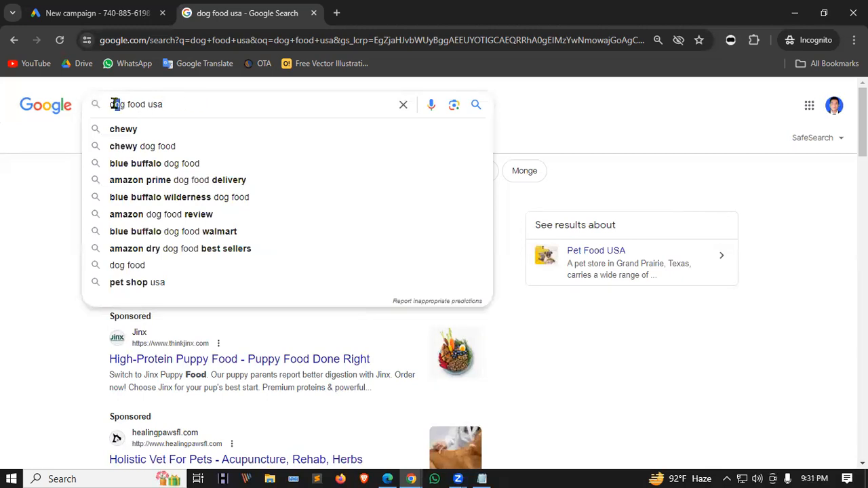
{"action": "double_click", "coordinate": [149, 102]}
{"action": "left_click_drag", "start_coordinate": [145, 101], "coordinate": [110, 102]}
{"action": "left_click", "coordinate": [123, 103]}
{"action": "left_click_drag", "start_coordinate": [129, 103], "coordinate": [170, 102]}
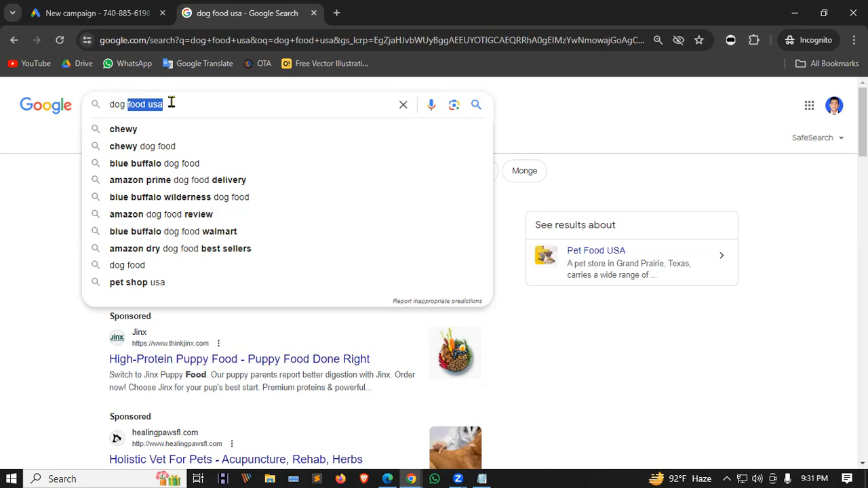
{"action": "left_click", "coordinate": [171, 101]}
{"action": "double_click", "coordinate": [172, 102]}
{"action": "left_click", "coordinate": [172, 102]}
{"action": "left_click_drag", "start_coordinate": [175, 105], "coordinate": [92, 107]}
{"action": "left_click", "coordinate": [184, 100]}
{"action": "left_click_drag", "start_coordinate": [182, 102], "coordinate": [110, 102]}
{"action": "left_click", "coordinate": [195, 105]}
{"action": "left_click", "coordinate": [167, 102]}
{"action": "left_click_drag", "start_coordinate": [127, 103], "coordinate": [162, 103]}
{"action": "left_click", "coordinate": [117, 103]}
{"action": "left_click", "coordinate": [561, 104]}
{"action": "left_click_drag", "start_coordinate": [161, 107], "coordinate": [101, 109]}
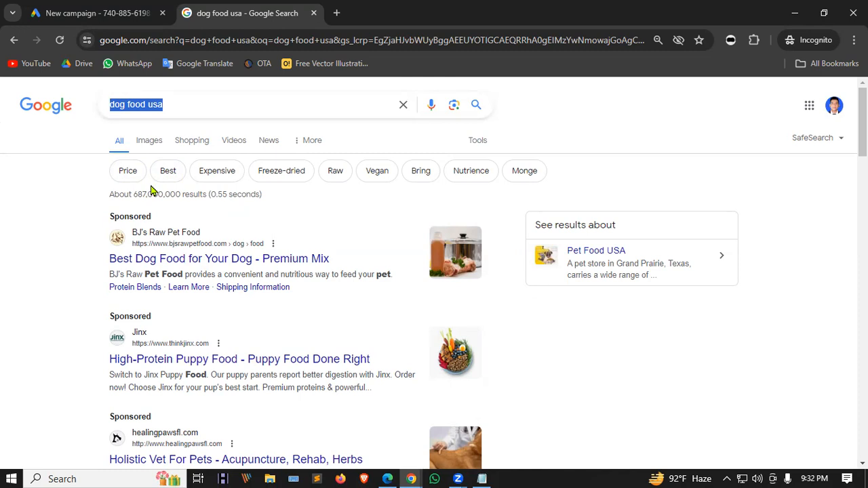
{"action": "left_click", "coordinate": [201, 108]}
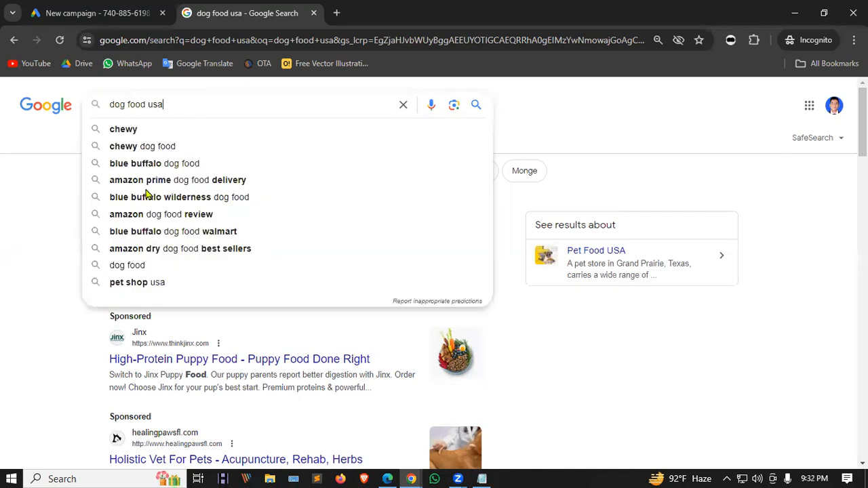
{"action": "left_click", "coordinate": [33, 186]}
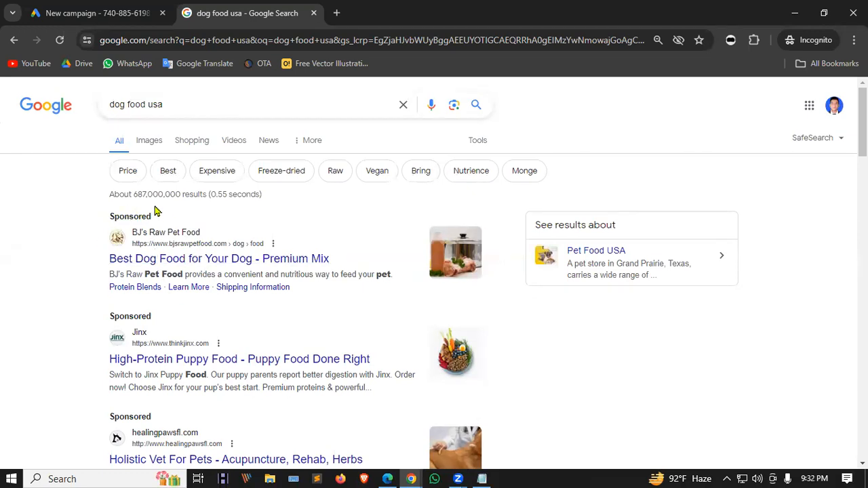
{"action": "left_click_drag", "start_coordinate": [175, 103], "coordinate": [100, 112]}
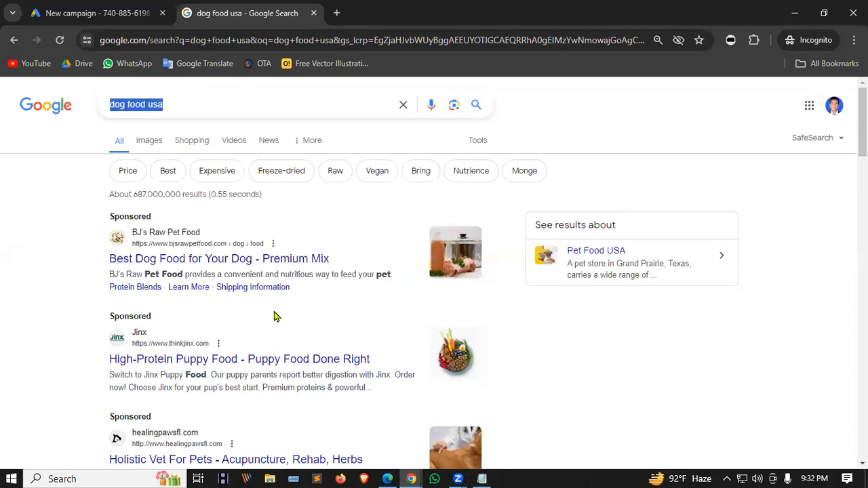
{"action": "scroll", "coordinate": [270, 301], "scroll_direction": "down", "scroll_amount": 1}
{"action": "scroll", "coordinate": [271, 297], "scroll_direction": "up", "scroll_amount": 1}
{"action": "left_click", "coordinate": [150, 104]}
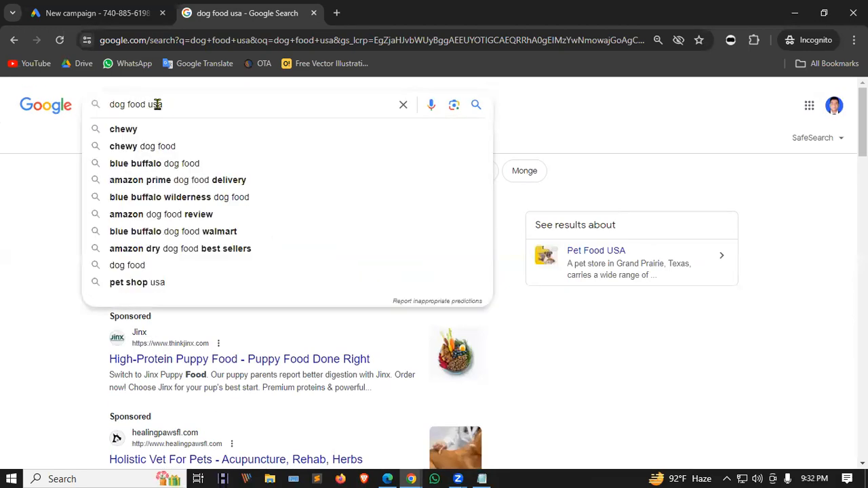
Change the search query from 'dog food usa' to 'bird food usa' and run it.
{"action": "double_click", "coordinate": [118, 104]}
{"action": "type", "text": "birf"}
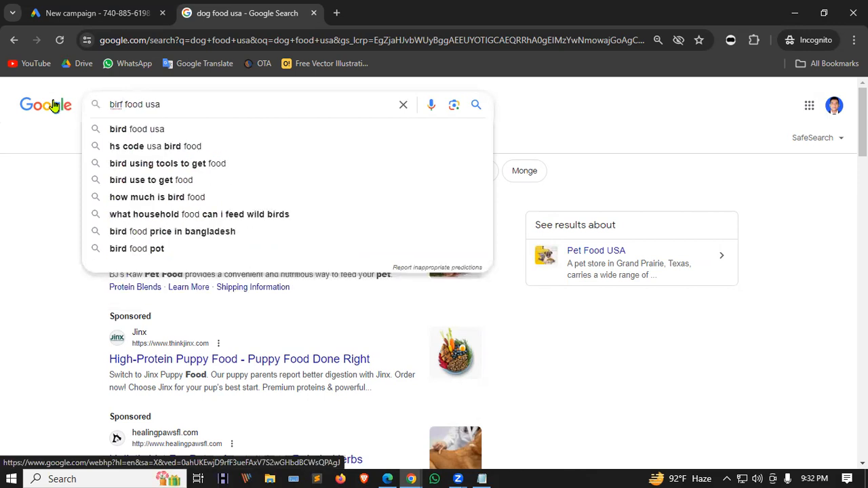
{"action": "key", "text": "BackSpace"}
{"action": "type", "text": "d"}
{"action": "key", "text": "Return"}
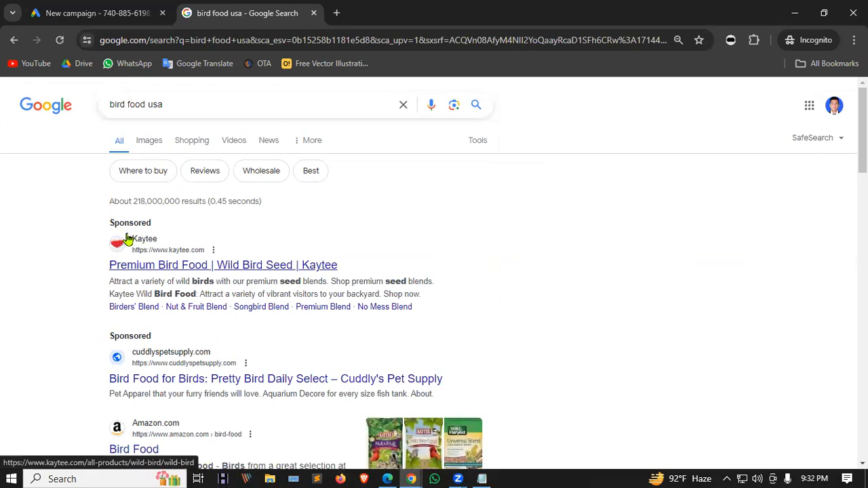
Scroll the results and highlight the sponsored Kaytee ad text.
{"action": "scroll", "coordinate": [141, 230], "scroll_direction": "down", "scroll_amount": 1}
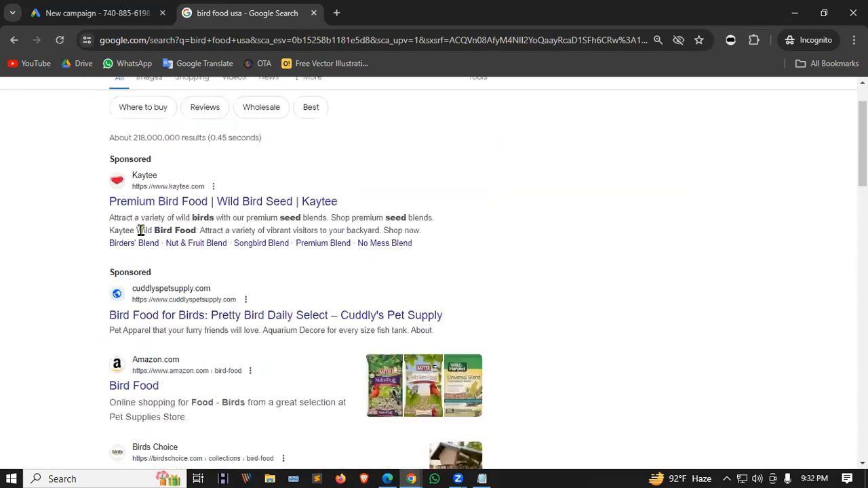
{"action": "scroll", "coordinate": [163, 325], "scroll_direction": "up", "scroll_amount": 1}
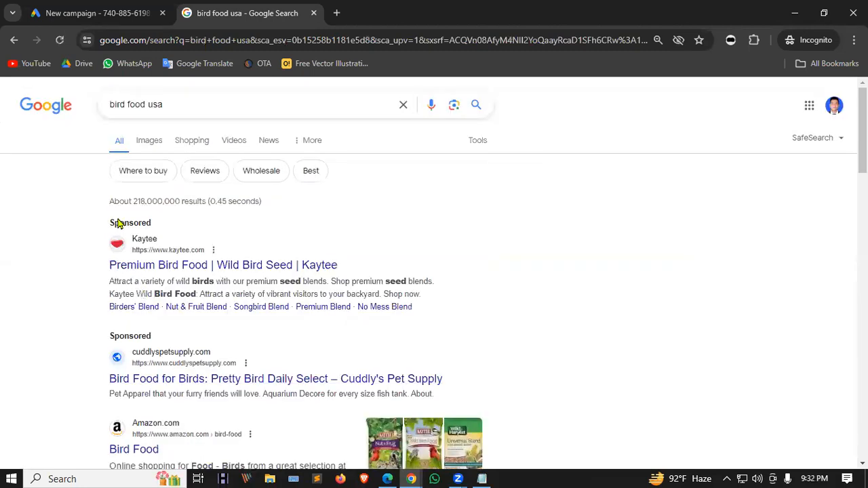
{"action": "left_click_drag", "start_coordinate": [117, 224], "coordinate": [185, 251]}
{"action": "scroll", "coordinate": [163, 326], "scroll_direction": "down", "scroll_amount": 1}
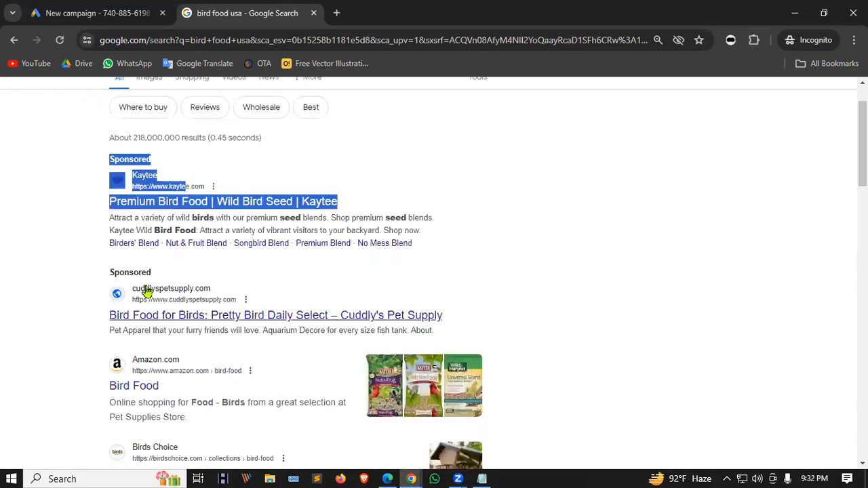
{"action": "scroll", "coordinate": [147, 293], "scroll_direction": "down", "scroll_amount": 2}
{"action": "scroll", "coordinate": [136, 244], "scroll_direction": "up", "scroll_amount": 2}
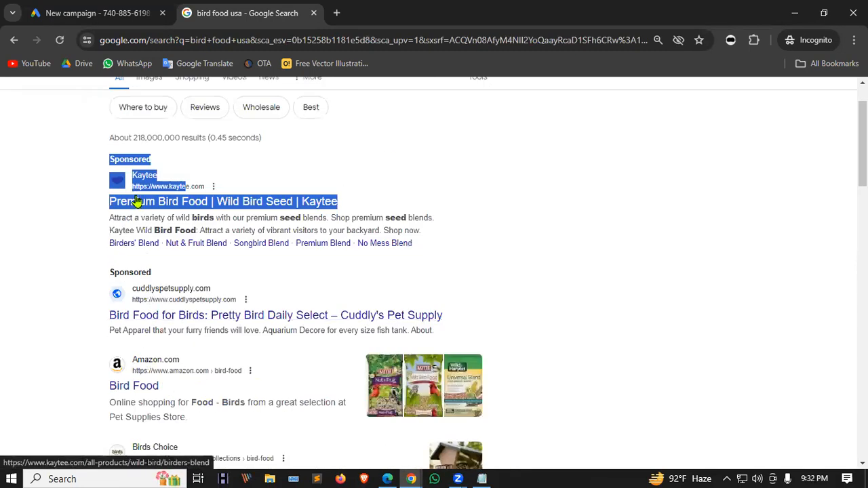
{"action": "left_click", "coordinate": [197, 156]}
{"action": "scroll", "coordinate": [163, 141], "scroll_direction": "up", "scroll_amount": 1}
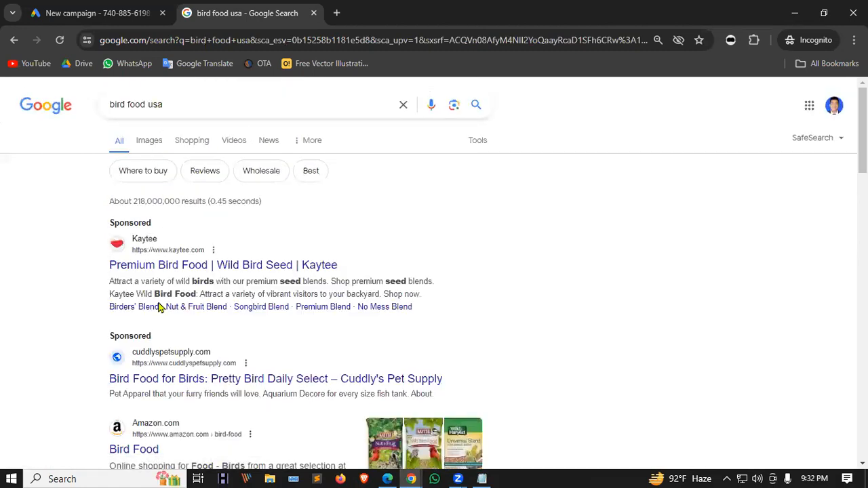
{"action": "scroll", "coordinate": [159, 307], "scroll_direction": "down", "scroll_amount": 7}
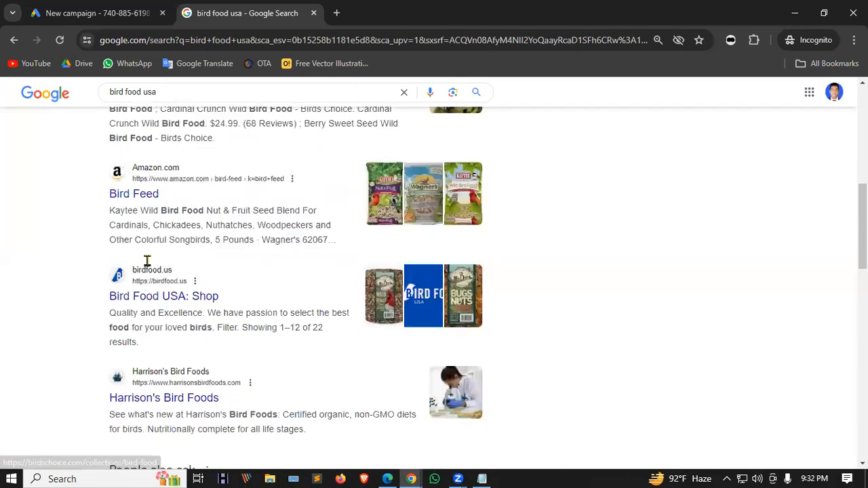
{"action": "scroll", "coordinate": [148, 261], "scroll_direction": "down", "scroll_amount": 3}
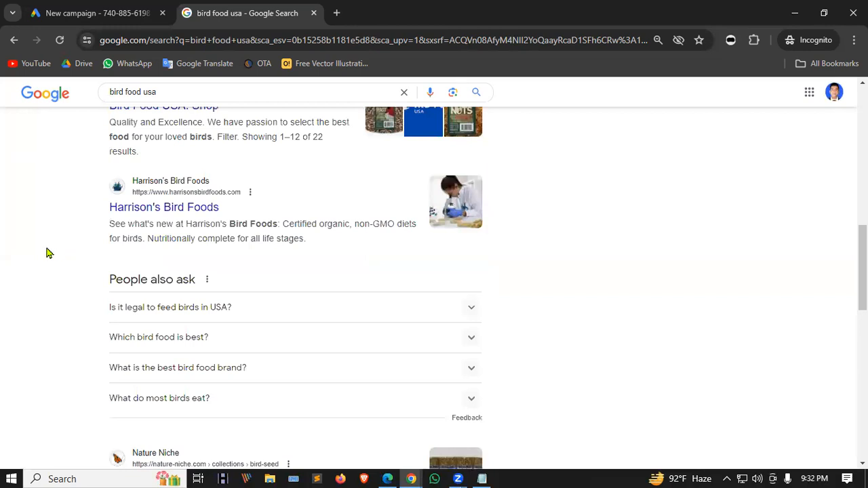
{"action": "scroll", "coordinate": [324, 367], "scroll_direction": "up", "scroll_amount": 10}
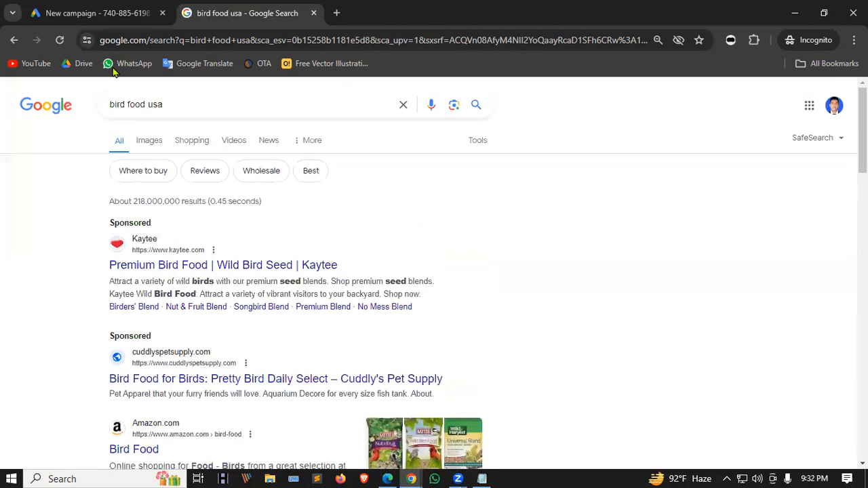
Highlight the 'bird food usa' query and the Sponsored label, then return to the New campaign tab.
{"action": "left_click_drag", "start_coordinate": [188, 102], "coordinate": [82, 99]}
{"action": "left_click_drag", "start_coordinate": [111, 222], "coordinate": [161, 227]}
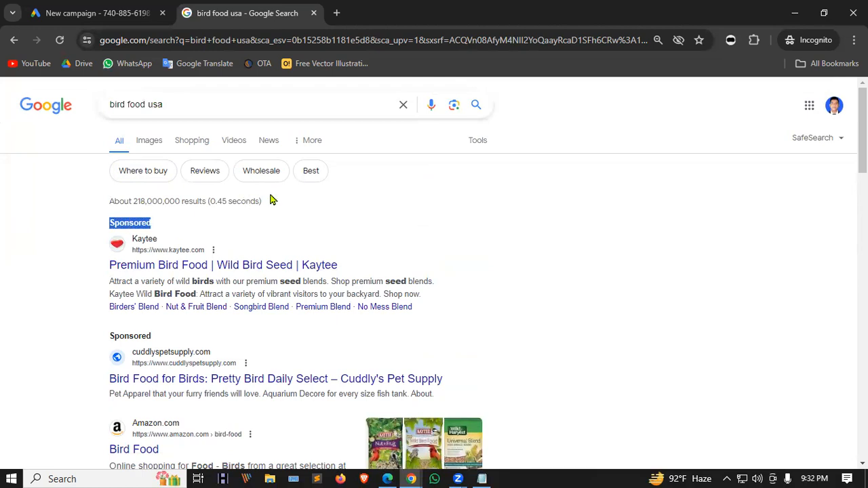
{"action": "left_click_drag", "start_coordinate": [196, 103], "coordinate": [110, 104]}
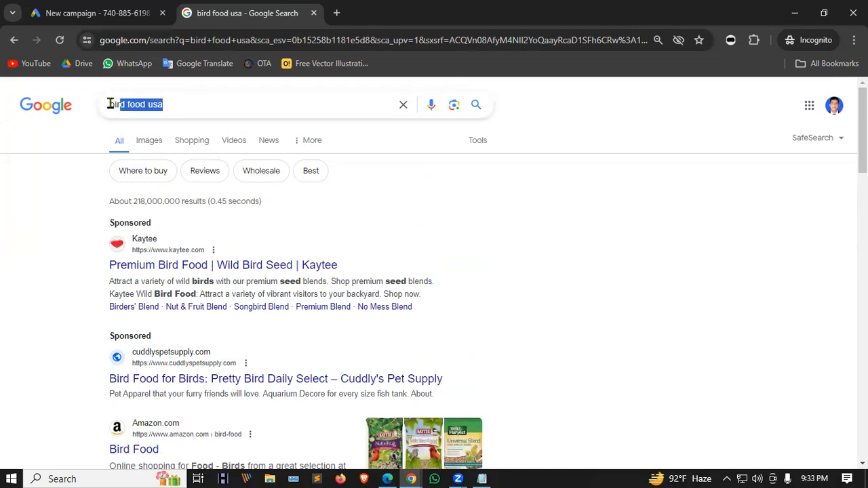
{"action": "left_click", "coordinate": [65, 138]}
{"action": "left_click_drag", "start_coordinate": [170, 99], "coordinate": [97, 108]}
{"action": "left_click", "coordinate": [180, 101]}
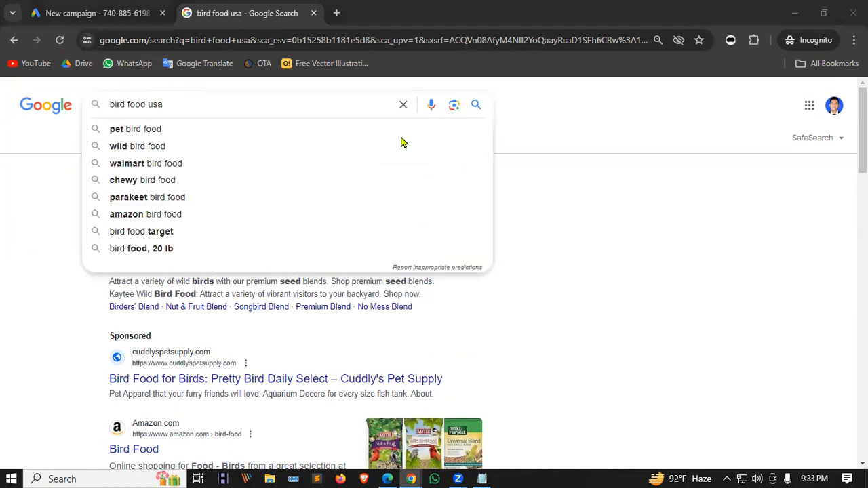
{"action": "left_click", "coordinate": [531, 188]}
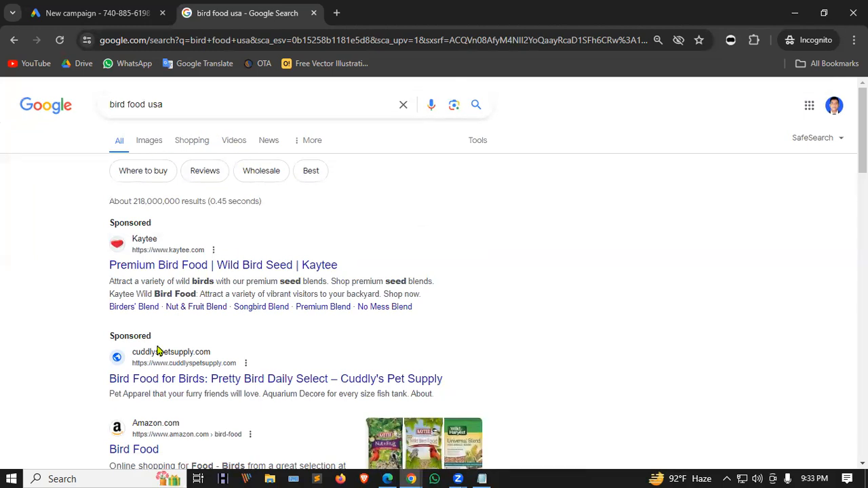
{"action": "left_click", "coordinate": [95, 13]}
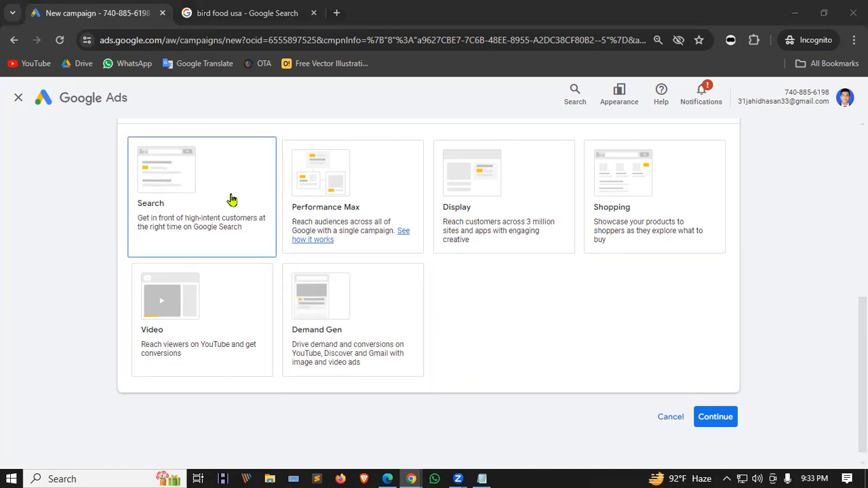
Highlight the whole sponsored Kaytee ad block in the bird food results.
{"action": "key", "text": "ctrl+Tab"}
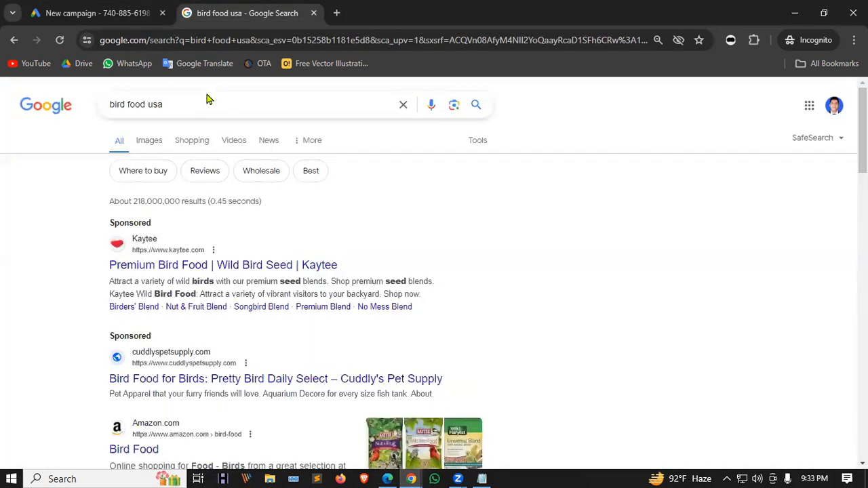
{"action": "left_click_drag", "start_coordinate": [106, 224], "coordinate": [284, 339]}
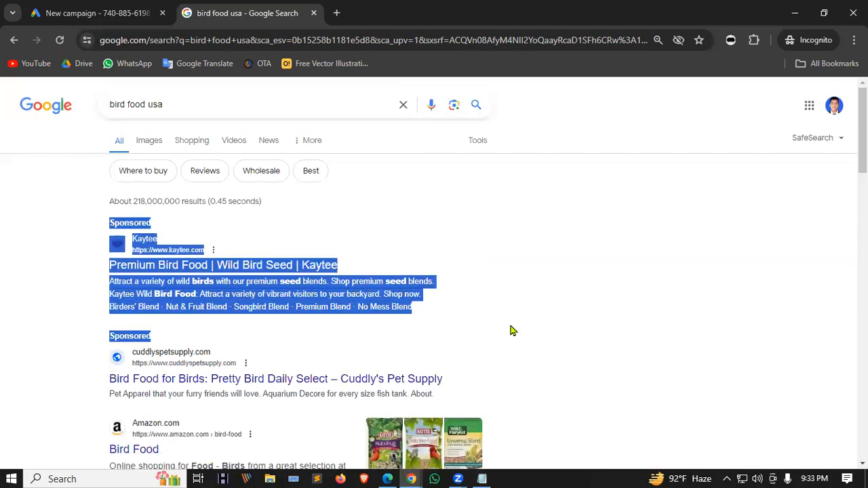
{"action": "left_click", "coordinate": [96, 8]}
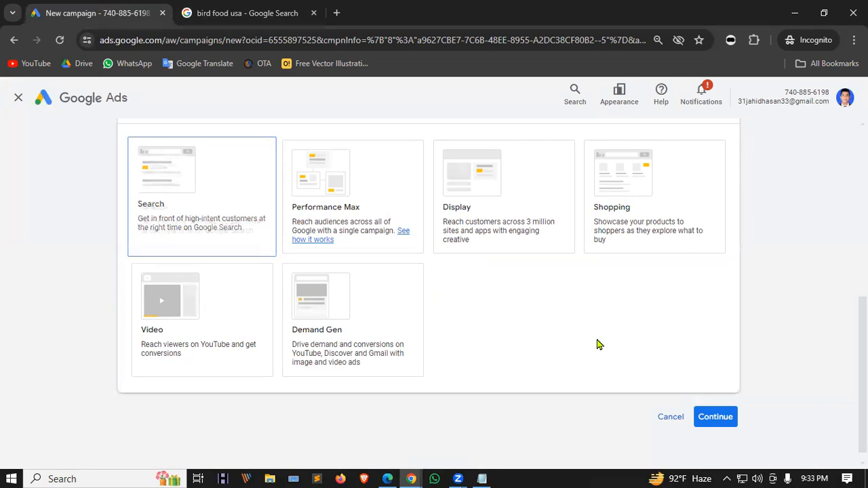
Select Performance Max, toggle Display on and off, then open a new blank Incognito tab.
{"action": "left_click", "coordinate": [334, 175]}
{"action": "left_click", "coordinate": [480, 155]}
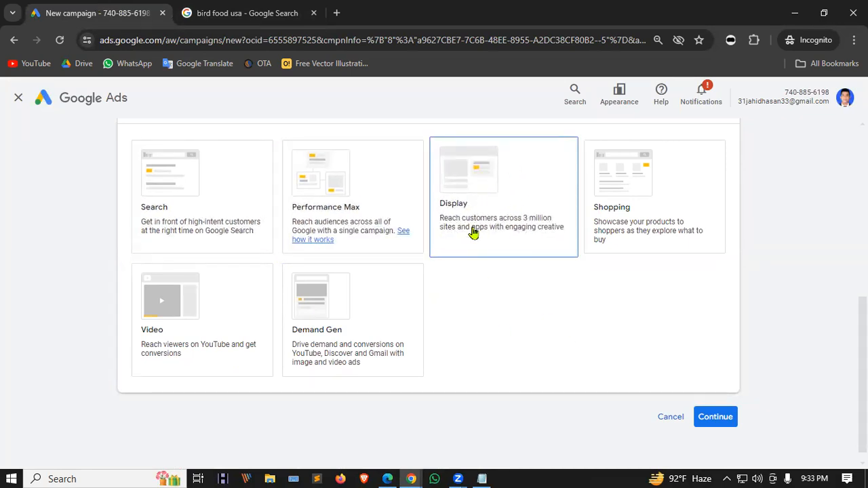
{"action": "left_click", "coordinate": [458, 165]}
{"action": "left_click", "coordinate": [293, 7]}
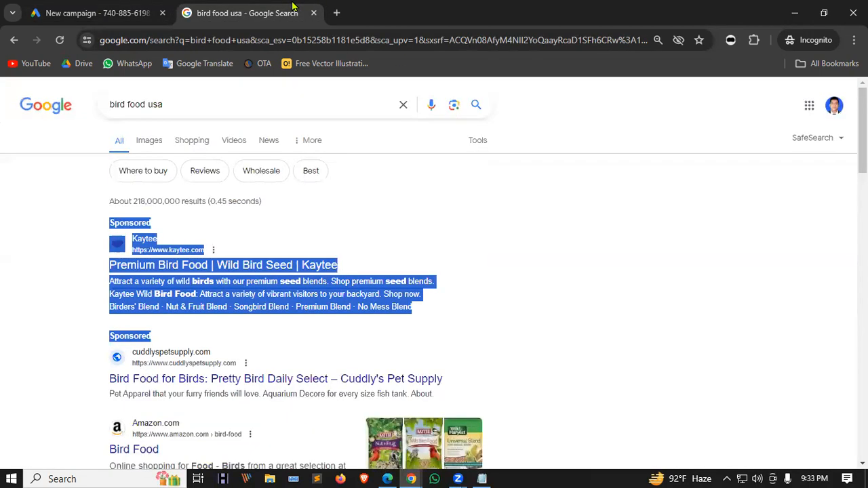
{"action": "left_click", "coordinate": [336, 13]}
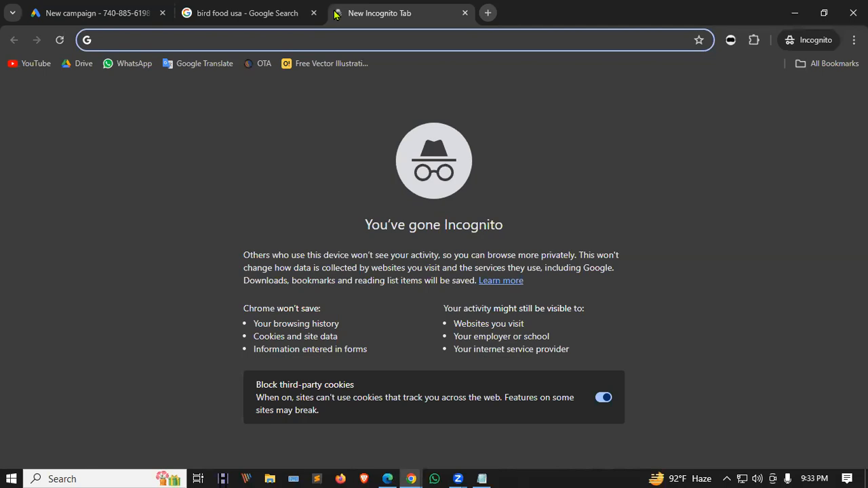
Search Google for 'filehippo' in the new tab.
{"action": "type", "text": "fli"}
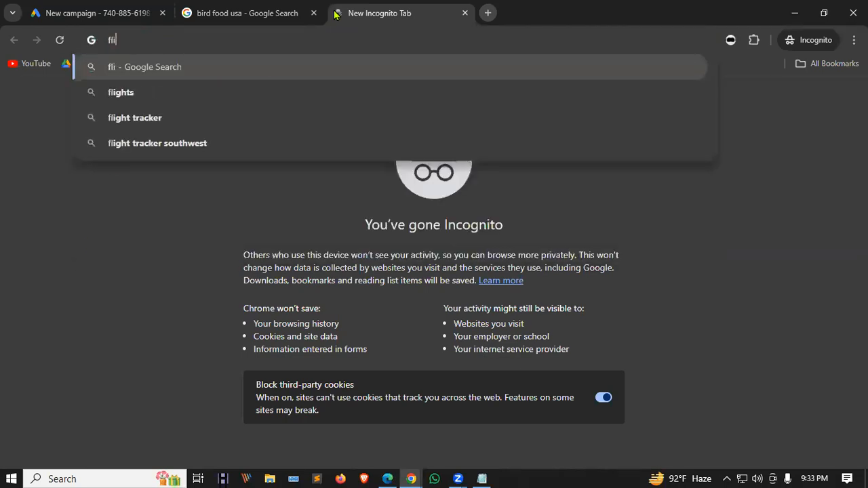
{"action": "key", "text": "BackSpace"}
{"action": "key", "text": "BackSpace"}
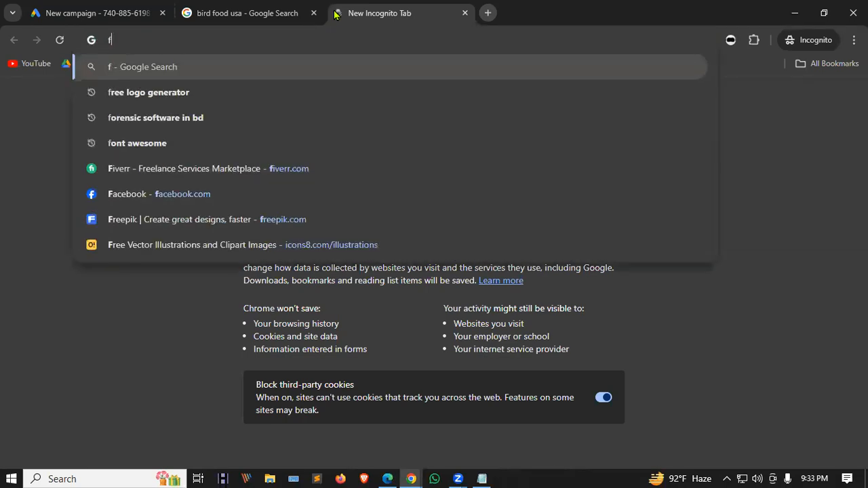
{"action": "type", "text": "l"}
{"action": "key", "text": "BackSpace"}
{"action": "type", "text": "i"}
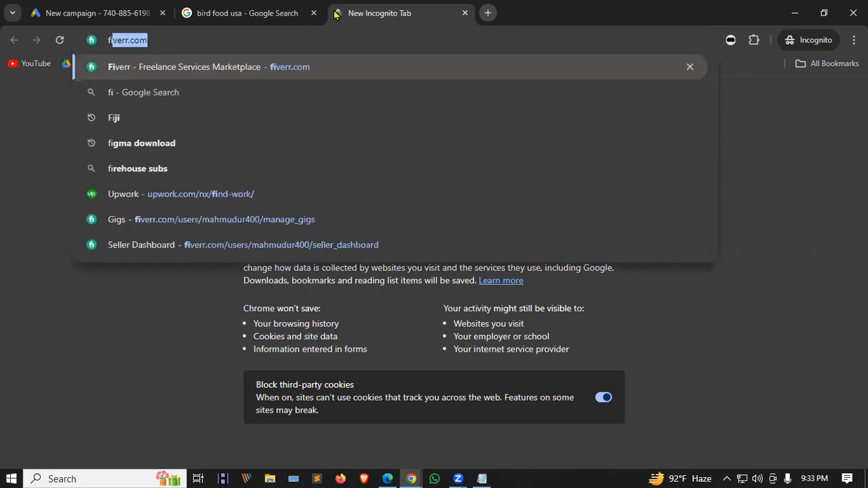
{"action": "type", "text": "lehippo"}
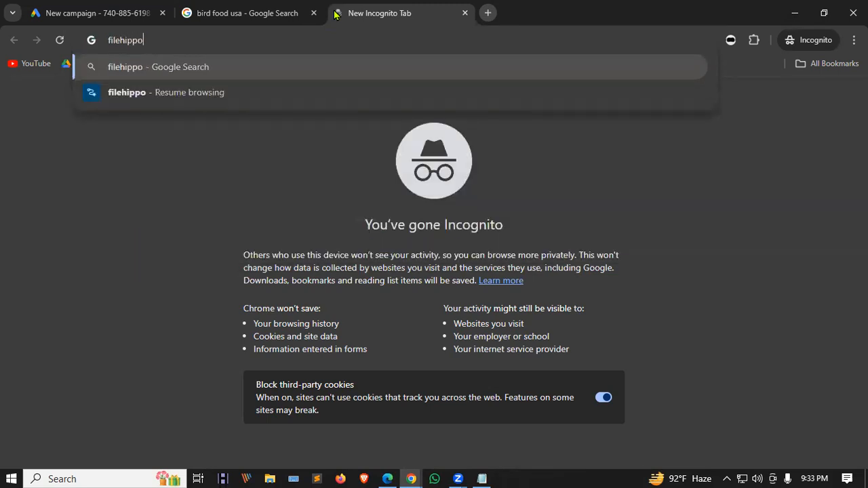
{"action": "key", "text": "Return"}
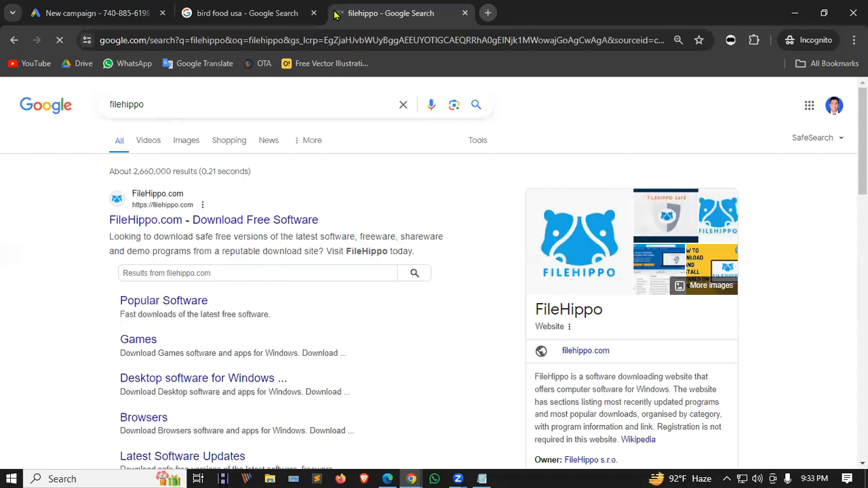
Open FileHippo.com and scroll its home page past the Avast and video display ads.
{"action": "left_click", "coordinate": [219, 224]}
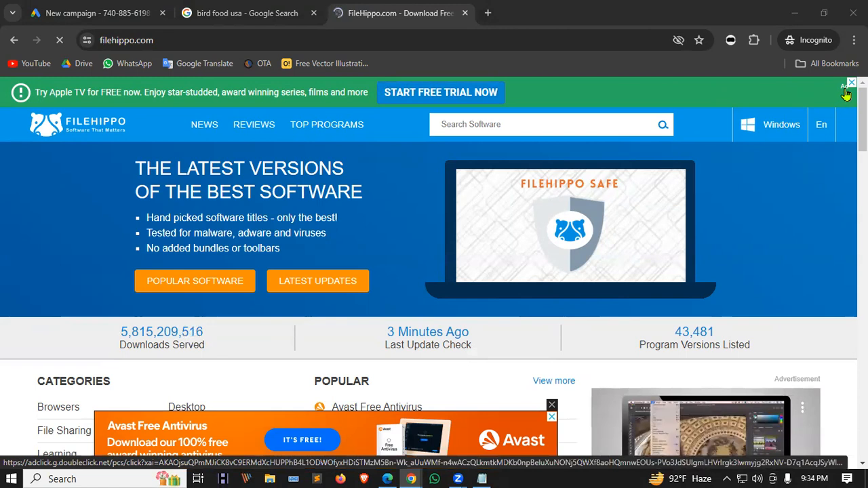
{"action": "scroll", "coordinate": [428, 351], "scroll_direction": "down", "scroll_amount": 1}
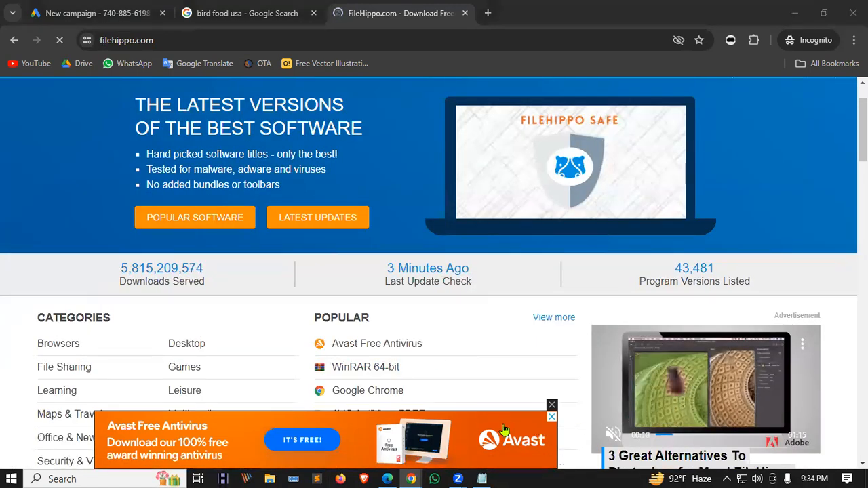
{"action": "left_click_drag", "start_coordinate": [780, 315], "coordinate": [854, 316]}
{"action": "scroll", "coordinate": [828, 317], "scroll_direction": "down", "scroll_amount": 3}
{"action": "scroll", "coordinate": [536, 296], "scroll_direction": "down", "scroll_amount": 5}
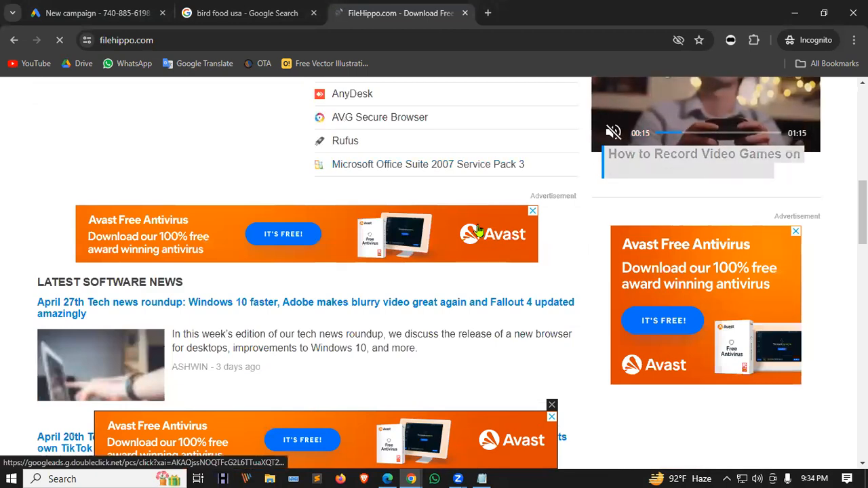
{"action": "scroll", "coordinate": [752, 285], "scroll_direction": "down", "scroll_amount": 2}
{"action": "scroll", "coordinate": [748, 293], "scroll_direction": "down", "scroll_amount": 3}
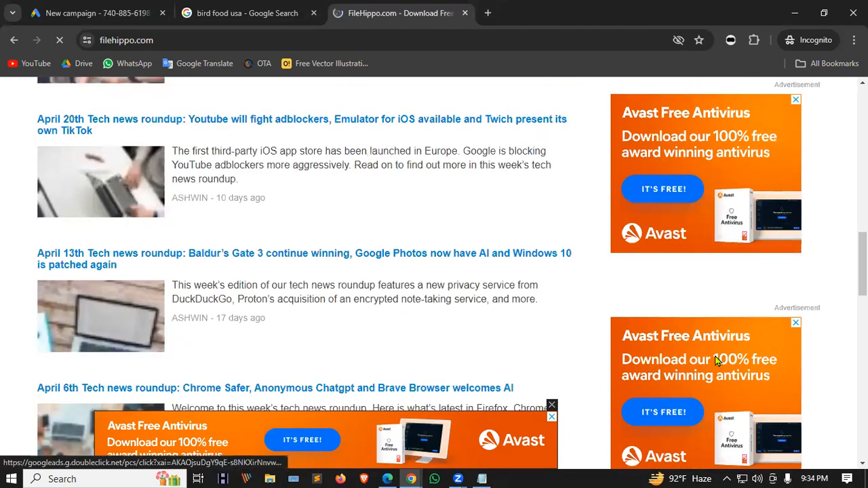
{"action": "scroll", "coordinate": [570, 237], "scroll_direction": "down", "scroll_amount": 5}
{"action": "scroll", "coordinate": [571, 237], "scroll_direction": "down", "scroll_amount": 1}
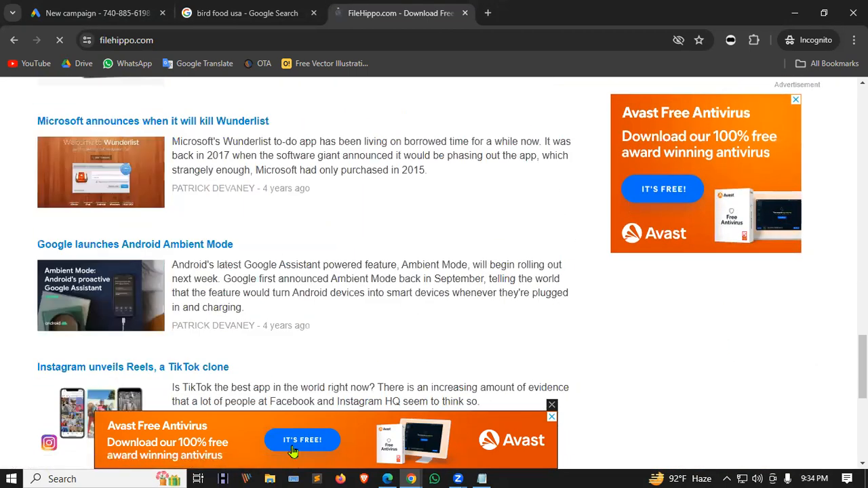
{"action": "scroll", "coordinate": [676, 283], "scroll_direction": "up", "scroll_amount": 15}
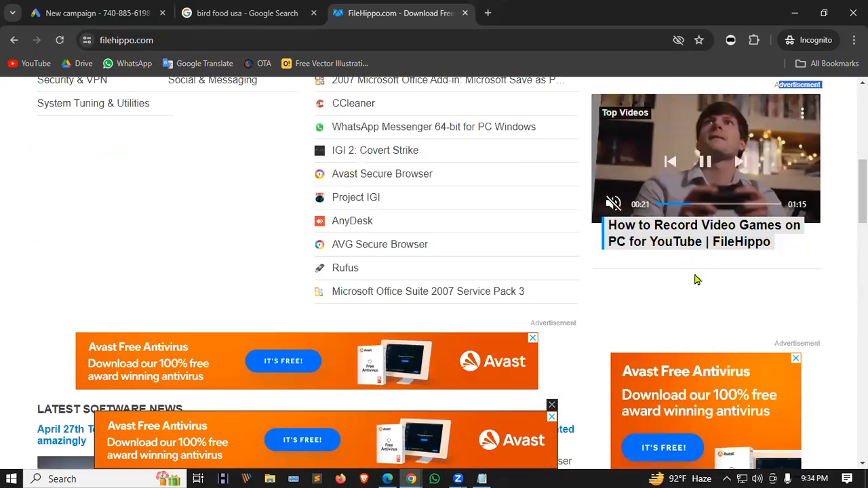
{"action": "scroll", "coordinate": [696, 279], "scroll_direction": "up", "scroll_amount": 8}
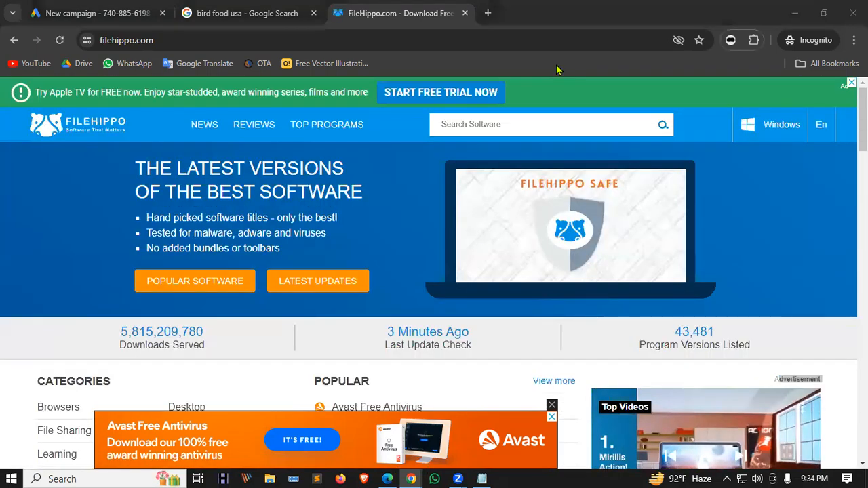
{"action": "left_click", "coordinate": [111, 8]}
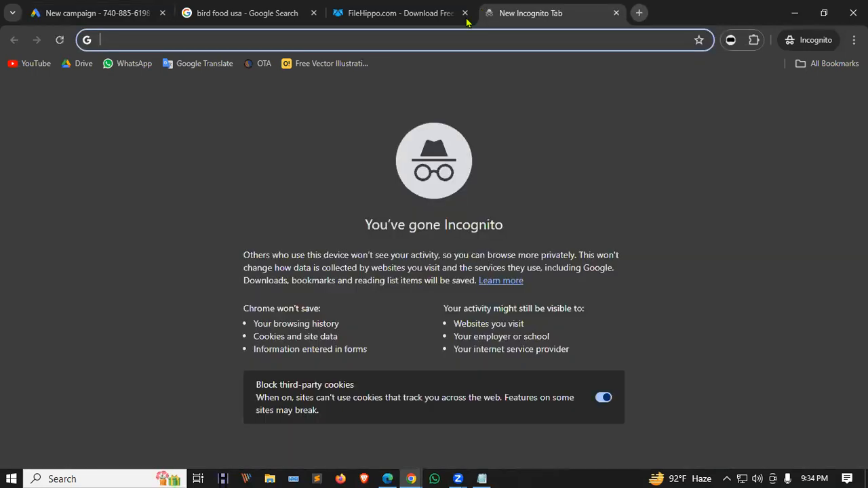
Open a new tab and load YouTube from the bookmarks bar.
{"action": "left_click", "coordinate": [487, 12]}
{"action": "left_click", "coordinate": [39, 67]}
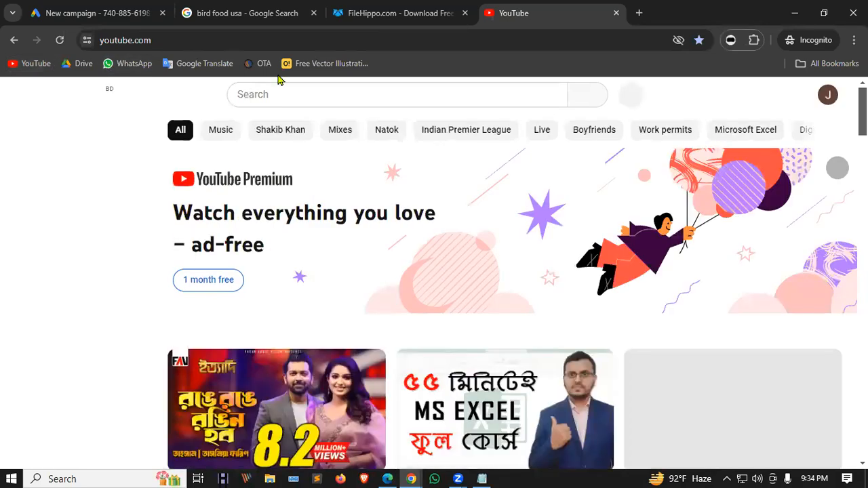
Scroll the YouTube home page, then search for 'gopal bhar' using the suggestion.
{"action": "scroll", "coordinate": [458, 142], "scroll_direction": "down", "scroll_amount": 2}
{"action": "scroll", "coordinate": [459, 143], "scroll_direction": "down", "scroll_amount": 4}
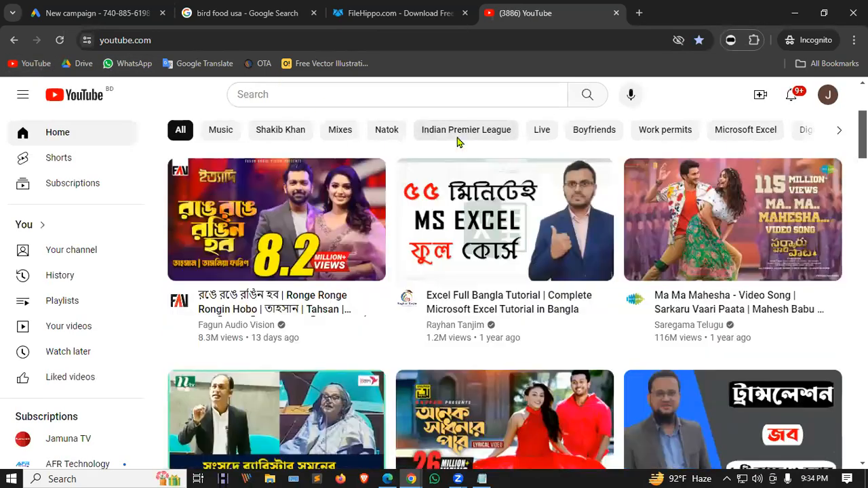
{"action": "scroll", "coordinate": [459, 142], "scroll_direction": "down", "scroll_amount": 5}
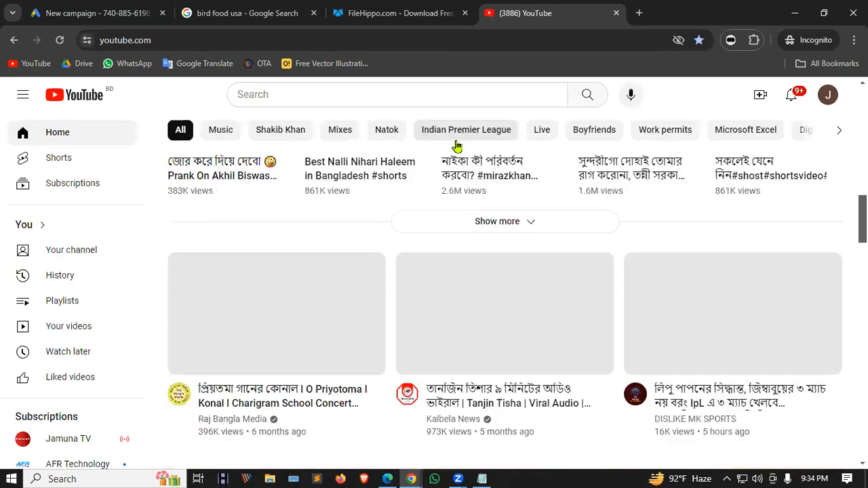
{"action": "scroll", "coordinate": [457, 146], "scroll_direction": "down", "scroll_amount": 4}
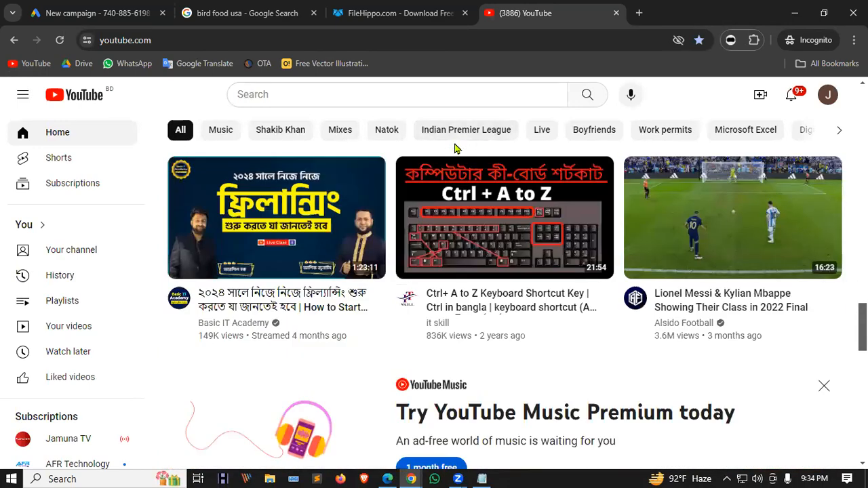
{"action": "scroll", "coordinate": [455, 148], "scroll_direction": "down", "scroll_amount": 6}
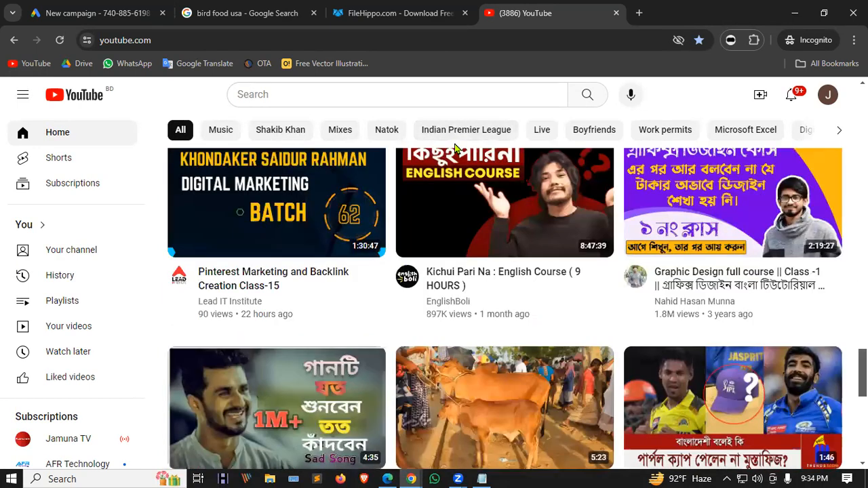
{"action": "left_click", "coordinate": [325, 95]}
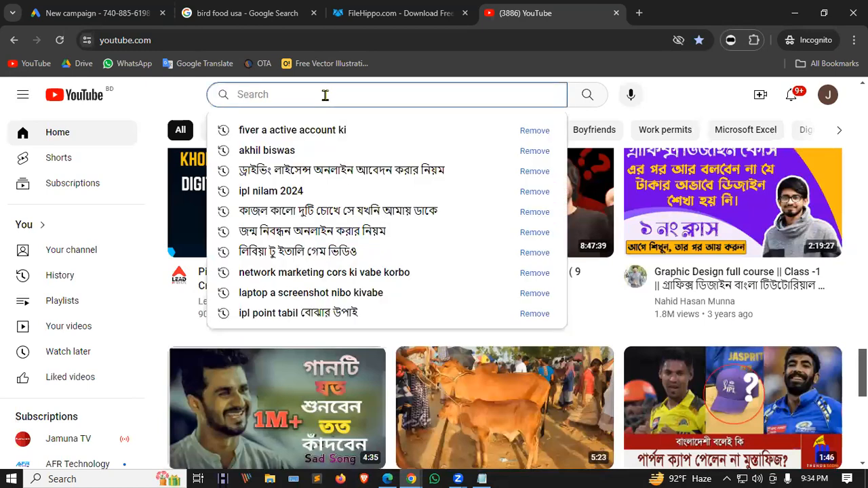
{"action": "type", "text": "gopa"}
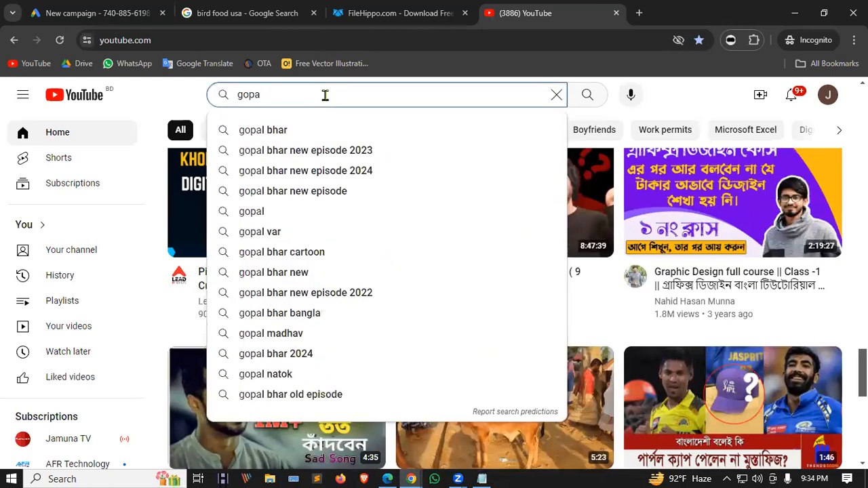
{"action": "key", "text": "Down"}
{"action": "key", "text": "Return"}
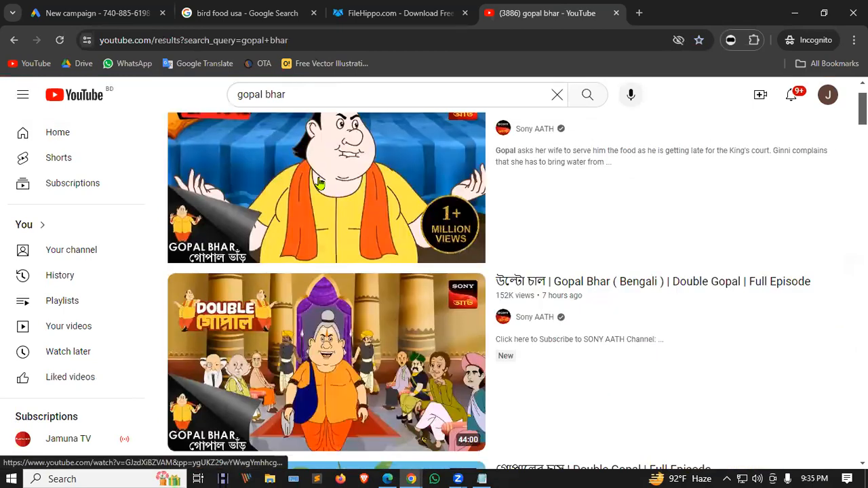
Follow recommendations to Shiva Episode 17 and pause its sponsored Robi ad.
{"action": "left_click", "coordinate": [319, 183]}
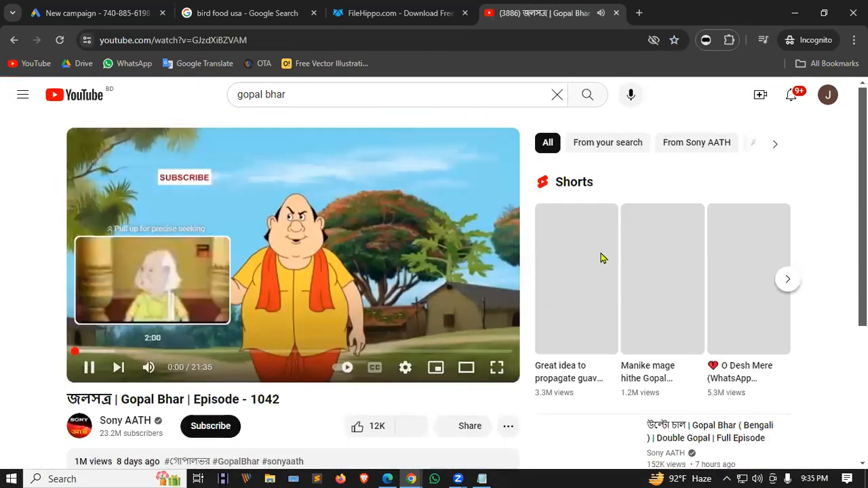
{"action": "scroll", "coordinate": [601, 258], "scroll_direction": "down", "scroll_amount": 4}
{"action": "left_click", "coordinate": [602, 290]}
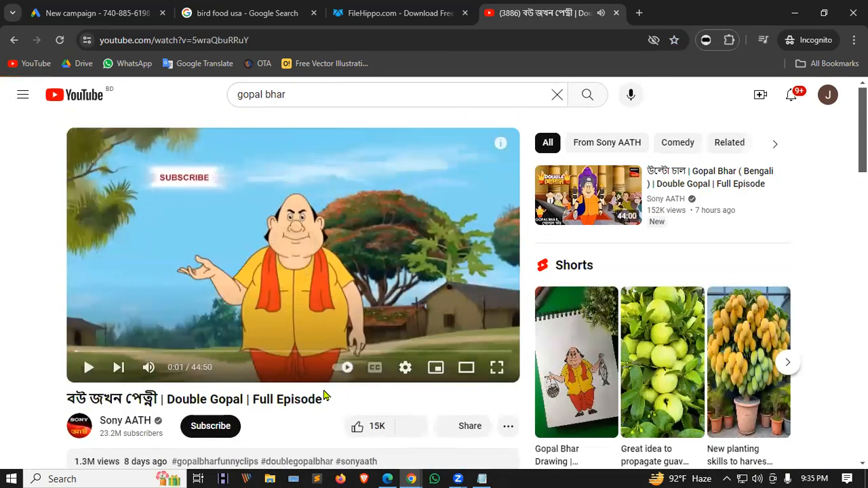
{"action": "scroll", "coordinate": [661, 272], "scroll_direction": "down", "scroll_amount": 6}
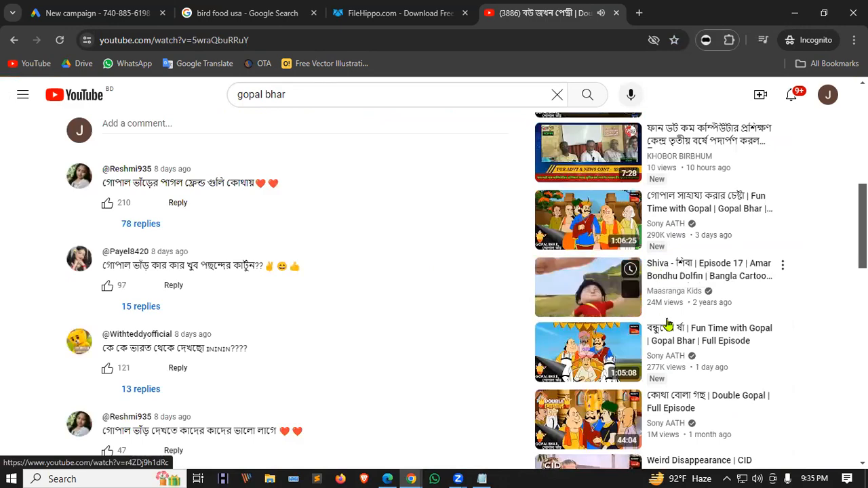
{"action": "left_click", "coordinate": [576, 280]}
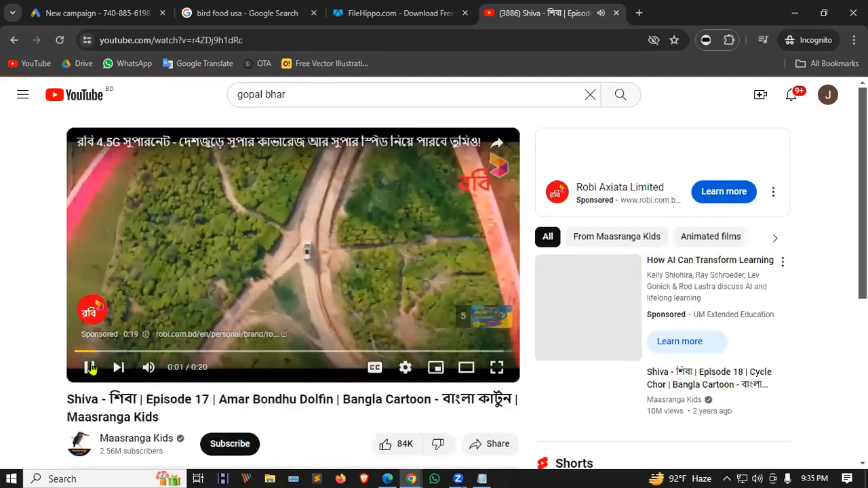
{"action": "left_click", "coordinate": [90, 367]}
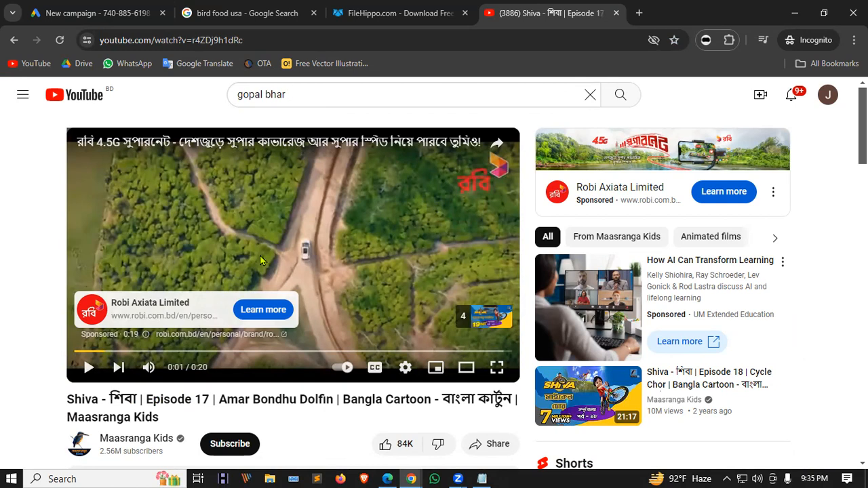
Select the Video campaign type in Google Ads, then return to the YouTube video.
{"action": "key", "text": "ctrl+1"}
{"action": "left_click", "coordinate": [173, 330]}
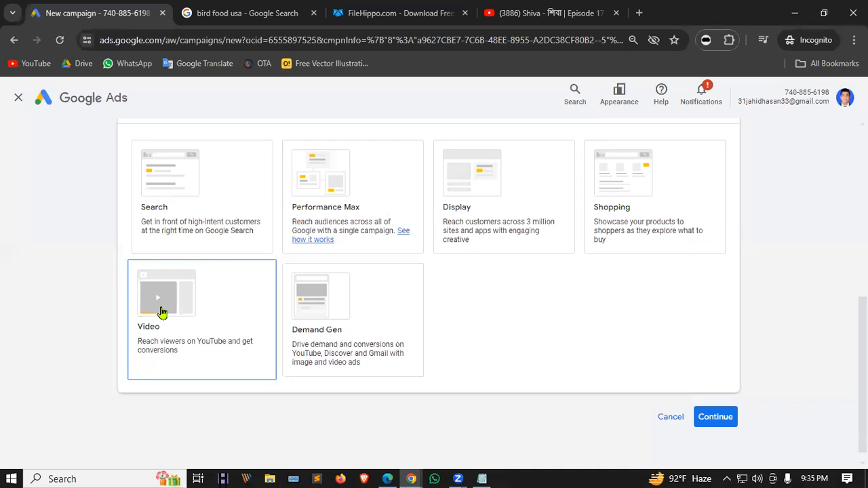
{"action": "key", "text": "ctrl+4"}
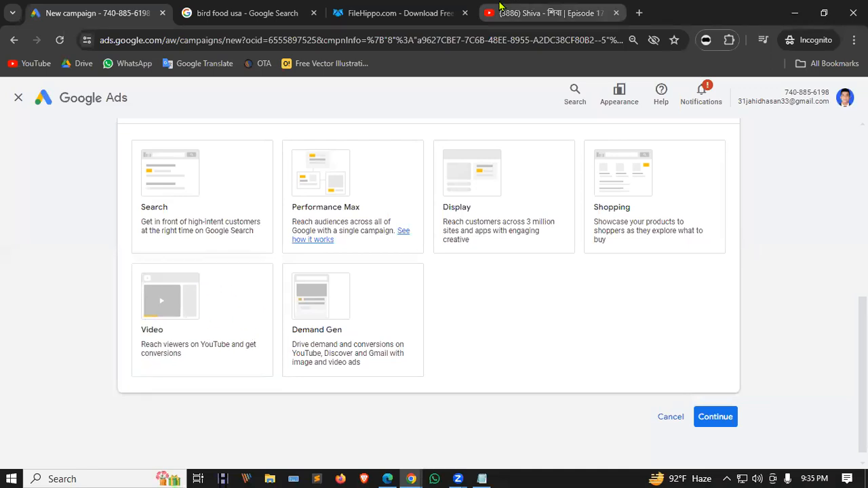
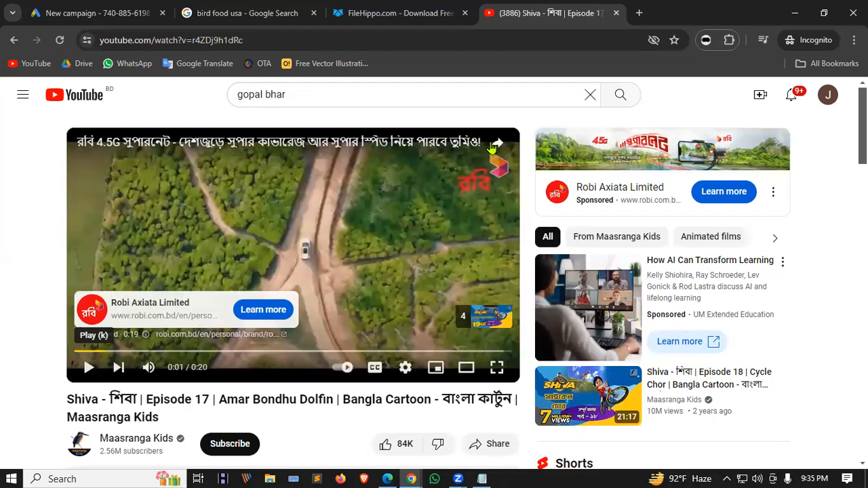
Close the YouTube ad's share panel and go back to the Google Ads campaign-type choices.
{"action": "left_click", "coordinate": [495, 145]}
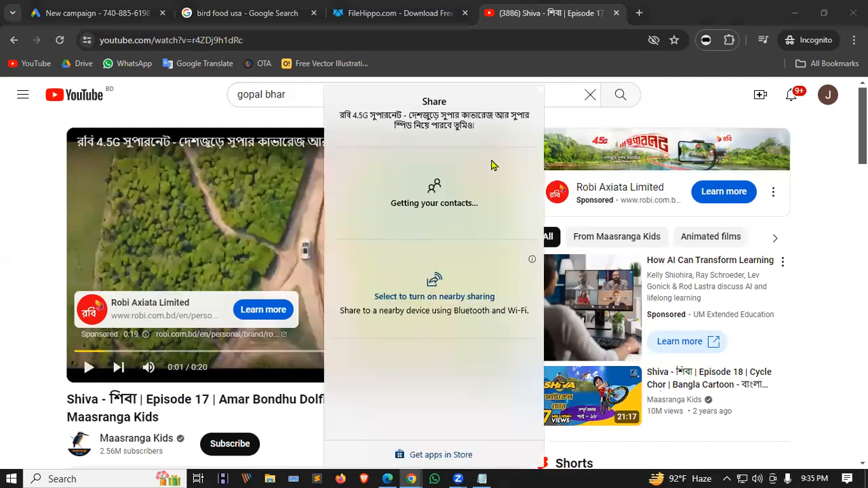
{"action": "left_click", "coordinate": [2, 176]}
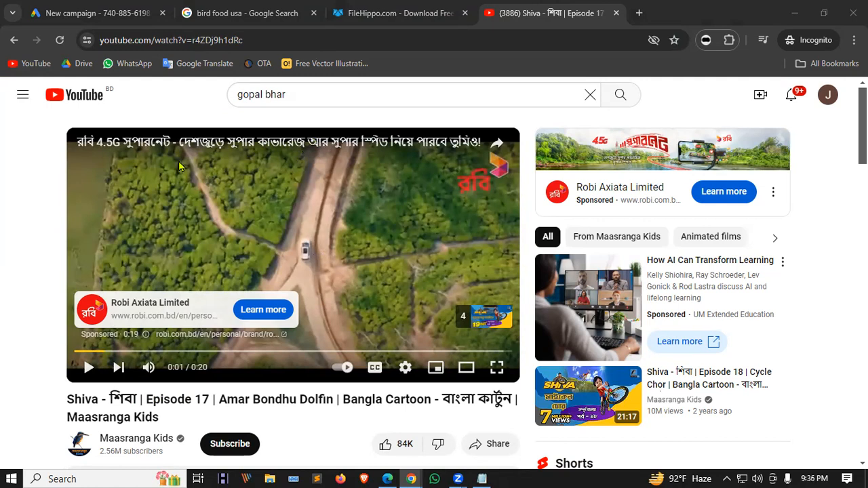
{"action": "left_click", "coordinate": [155, 97]}
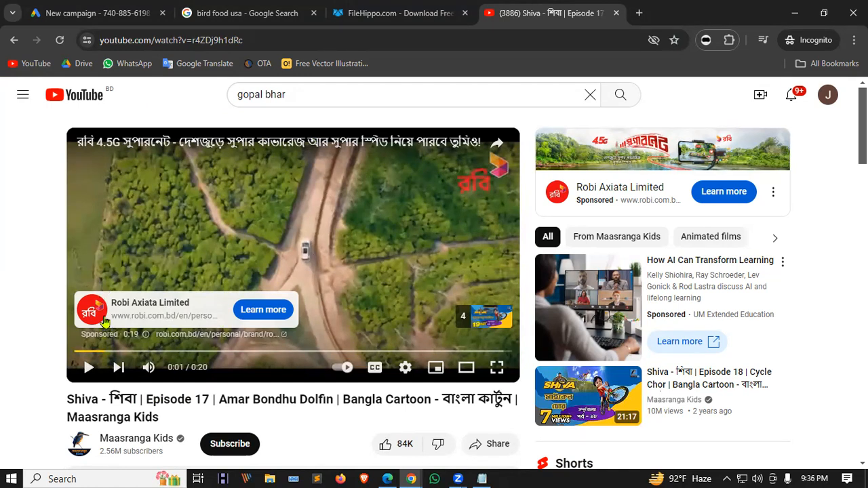
{"action": "left_click", "coordinate": [113, 8]}
{"action": "left_click", "coordinate": [215, 308]}
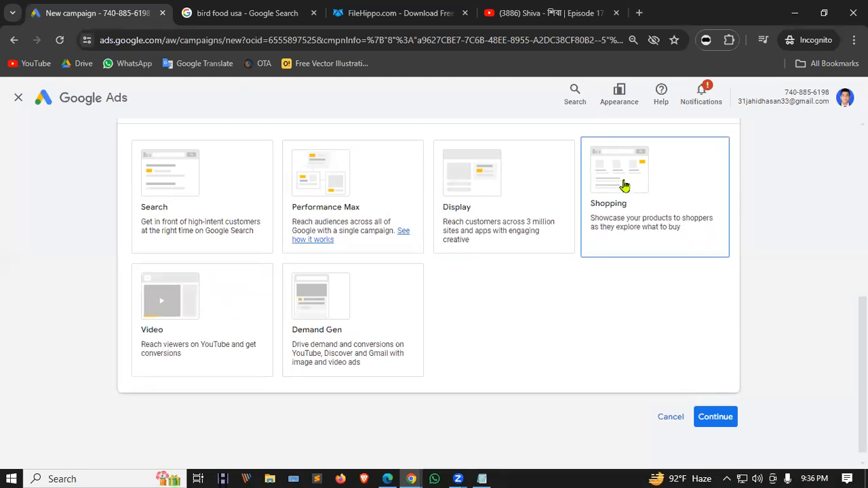
Open a new incognito tab and load the Amazon homepage from the 'ama' suggestion.
{"action": "left_click", "coordinate": [639, 13]}
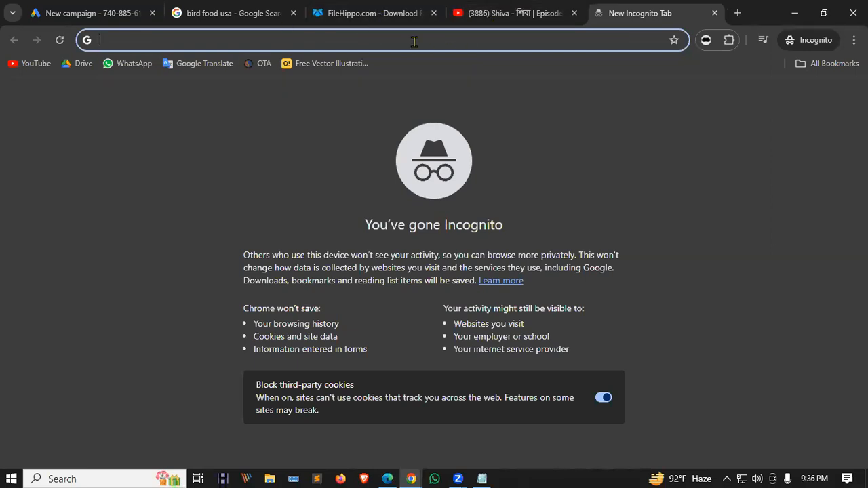
{"action": "type", "text": "s"}
{"action": "key", "text": "BackSpace"}
{"action": "key", "text": "BackSpace"}
{"action": "type", "text": "e"}
{"action": "key", "text": "BackSpace"}
{"action": "key", "text": "Return"}
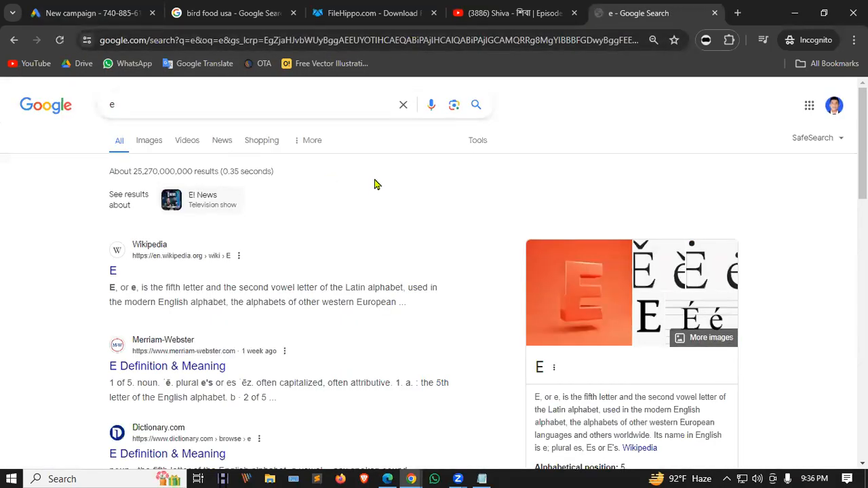
{"action": "left_click", "coordinate": [222, 41]}
{"action": "type", "text": "am,"}
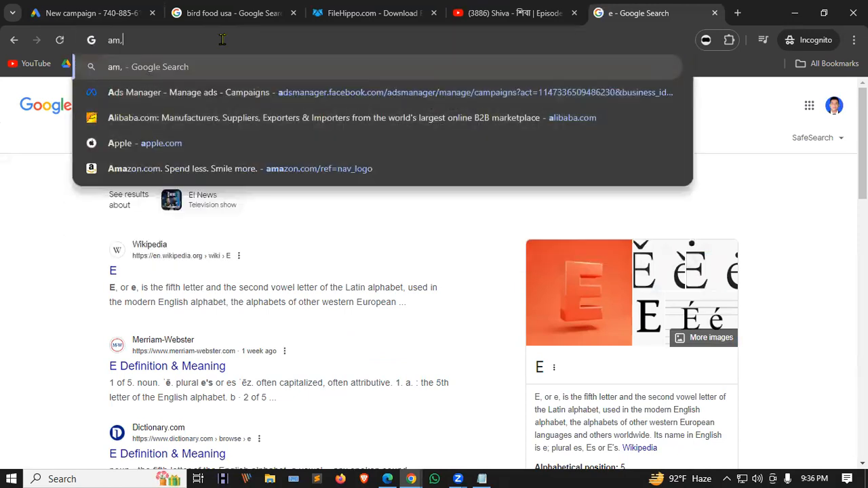
{"action": "key", "text": "BackSpace"}
{"action": "key", "text": "BackSpace"}
{"action": "key", "text": "BackSpace"}
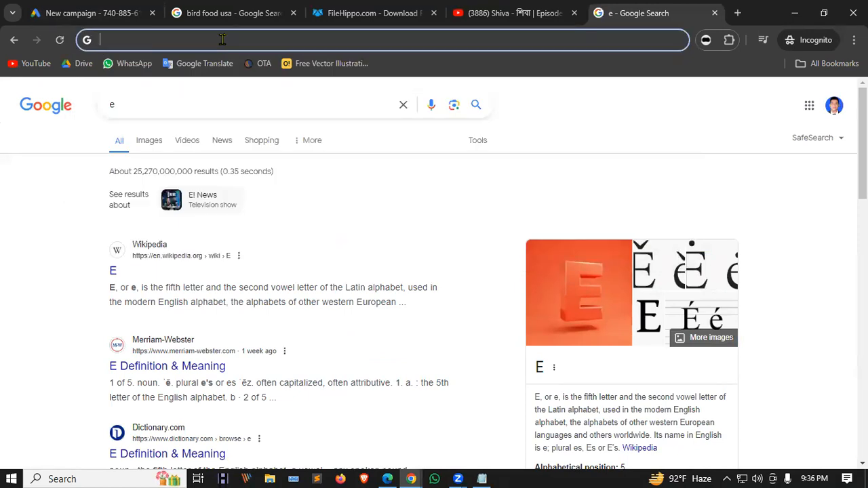
{"action": "type", "text": "ama"}
{"action": "key", "text": "Down"}
{"action": "key", "text": "Down"}
{"action": "key", "text": "Return"}
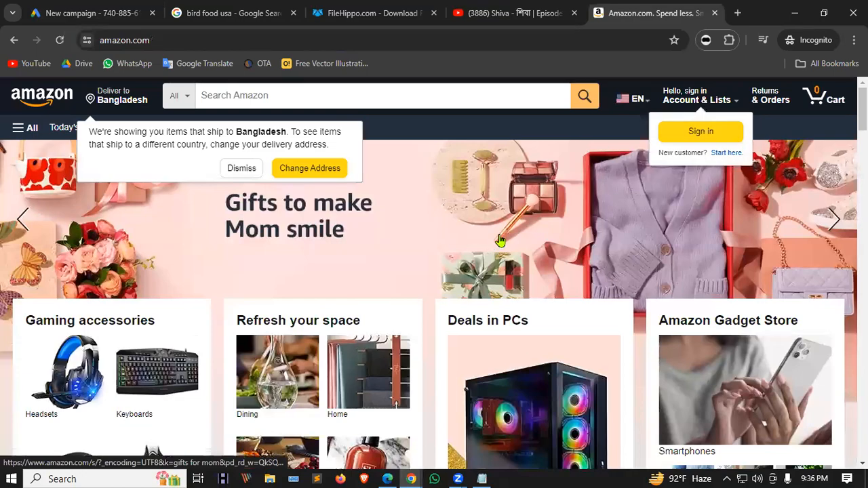
Scroll Amazon's homepage, then load bikroy.com in the same tab.
{"action": "scroll", "coordinate": [499, 241], "scroll_direction": "down", "scroll_amount": 5}
{"action": "scroll", "coordinate": [499, 241], "scroll_direction": "down", "scroll_amount": 12}
{"action": "scroll", "coordinate": [498, 244], "scroll_direction": "up", "scroll_amount": 16}
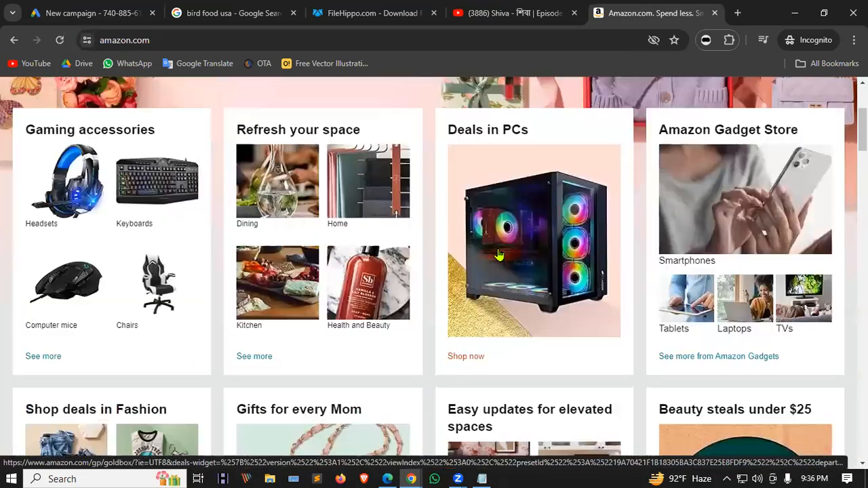
{"action": "left_click", "coordinate": [574, 40]}
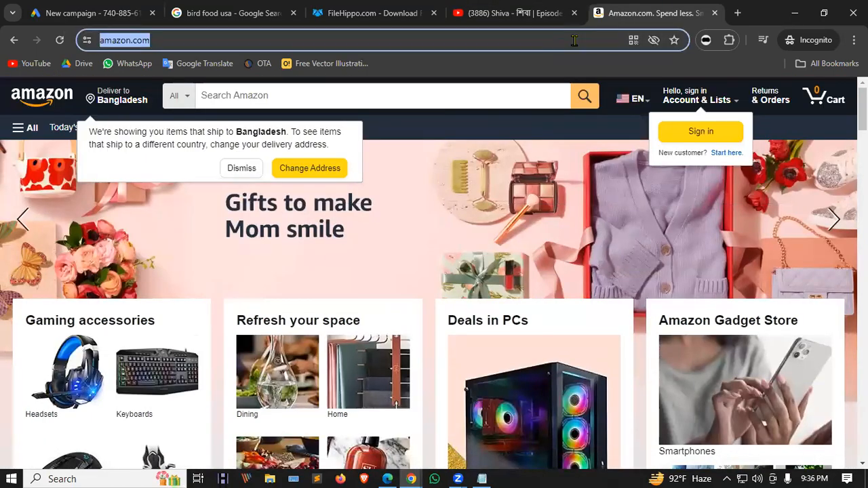
{"action": "type", "text": "bik"}
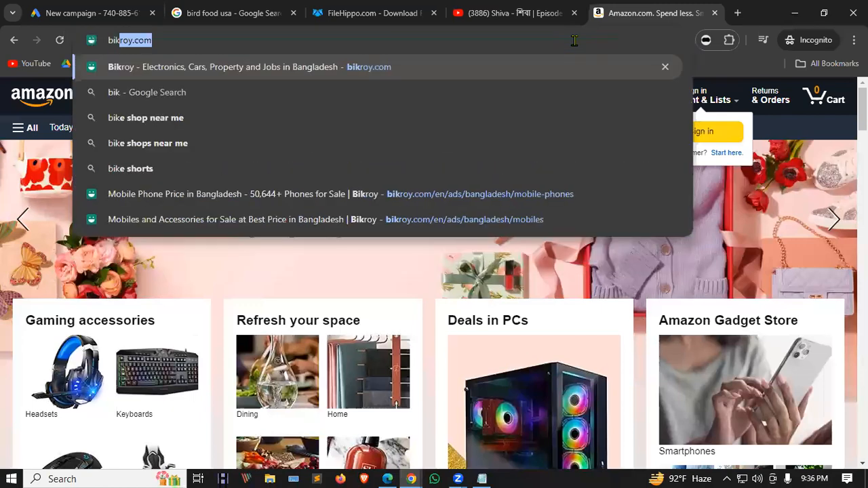
{"action": "key", "text": "Return"}
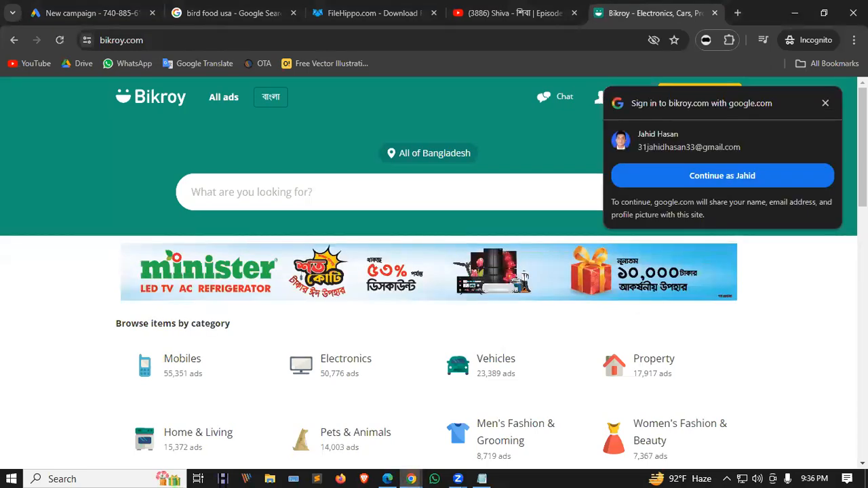
Dismiss the Google sign-in prompt and open Bikroy's Electronics category listings.
{"action": "left_click", "coordinate": [825, 103]}
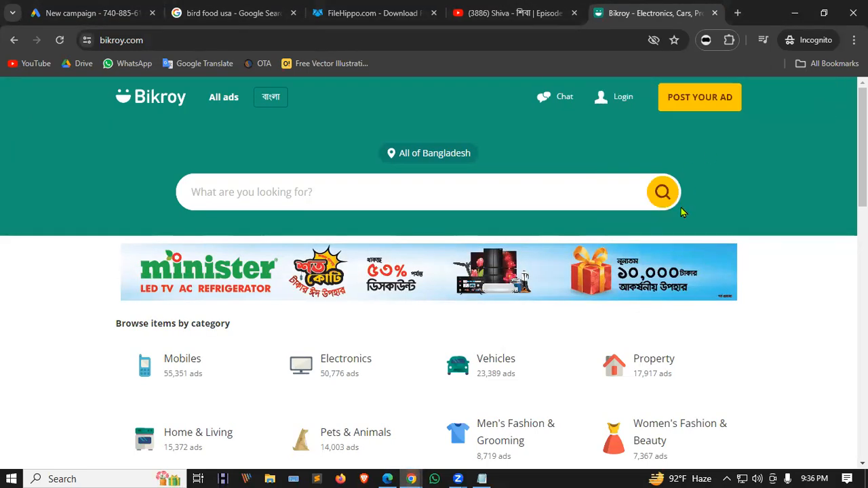
{"action": "scroll", "coordinate": [637, 208], "scroll_direction": "down", "scroll_amount": 2}
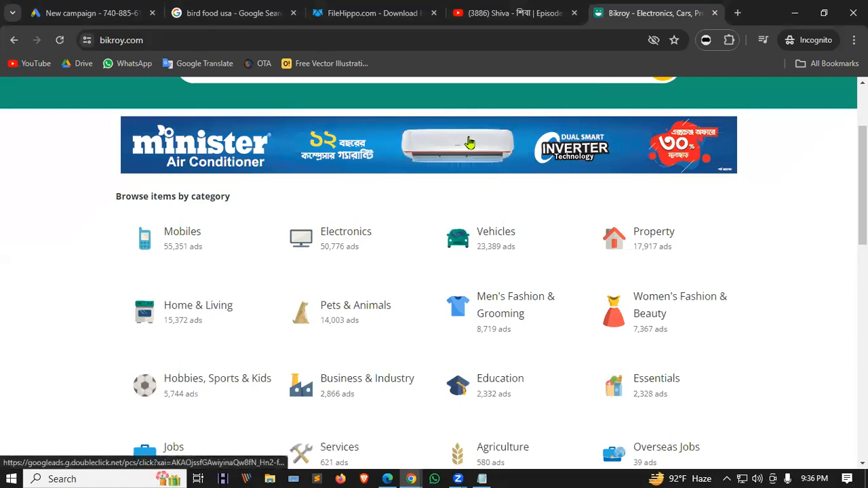
{"action": "scroll", "coordinate": [710, 194], "scroll_direction": "down", "scroll_amount": 9}
{"action": "scroll", "coordinate": [712, 189], "scroll_direction": "down", "scroll_amount": 2}
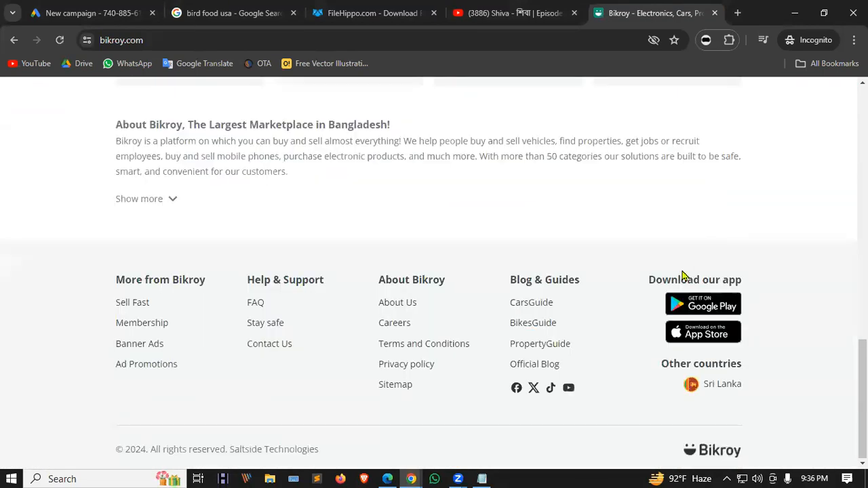
{"action": "scroll", "coordinate": [683, 276], "scroll_direction": "up", "scroll_amount": 6}
{"action": "scroll", "coordinate": [329, 242], "scroll_direction": "up", "scroll_amount": 4}
{"action": "left_click", "coordinate": [354, 245]}
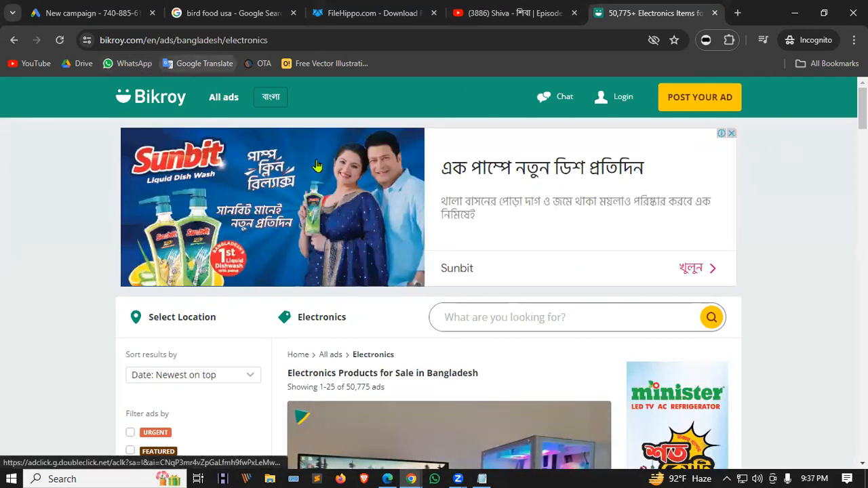
Browse the Electronics listings after a glance at Google Ads, then open a blank tab.
{"action": "left_click", "coordinate": [126, 11]}
{"action": "left_click", "coordinate": [486, 155]}
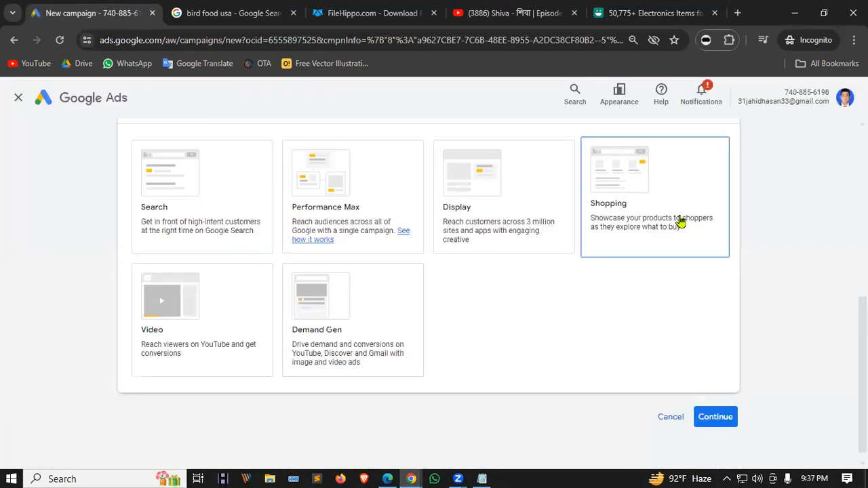
{"action": "left_click", "coordinate": [657, 15]}
{"action": "scroll", "coordinate": [600, 225], "scroll_direction": "down", "scroll_amount": 4}
{"action": "scroll", "coordinate": [590, 224], "scroll_direction": "down", "scroll_amount": 12}
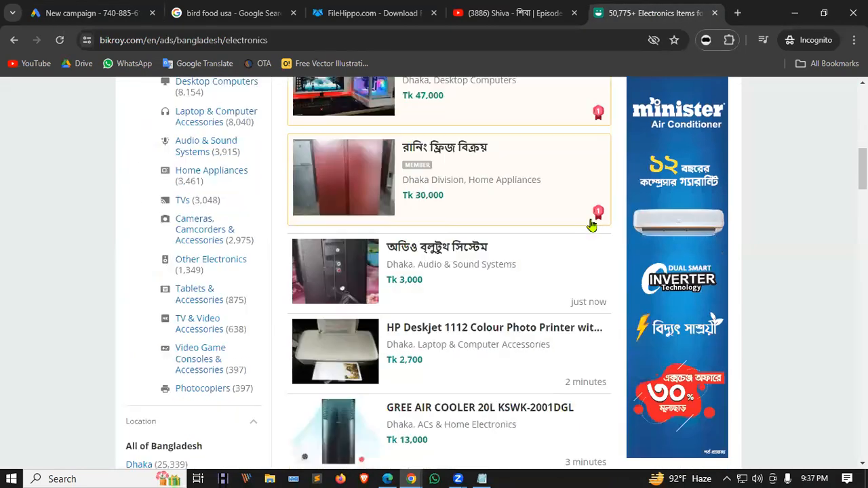
{"action": "scroll", "coordinate": [591, 231], "scroll_direction": "up", "scroll_amount": 5}
{"action": "scroll", "coordinate": [590, 231], "scroll_direction": "up", "scroll_amount": 4}
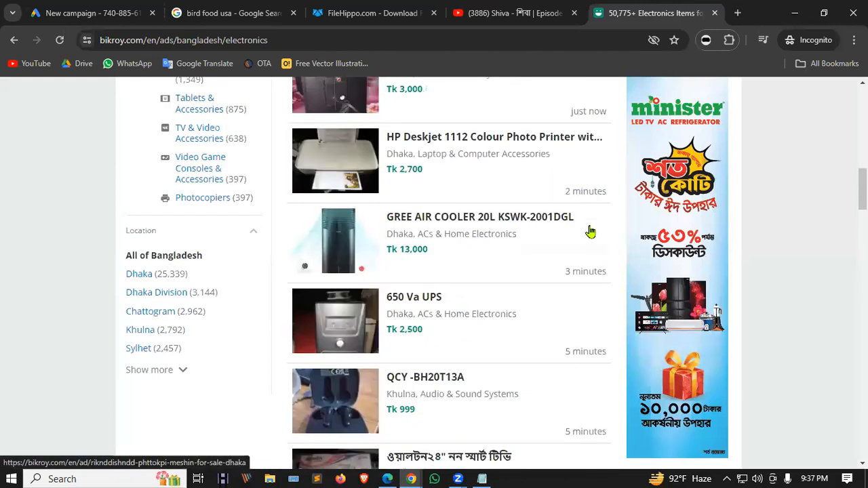
{"action": "left_click", "coordinate": [738, 13]}
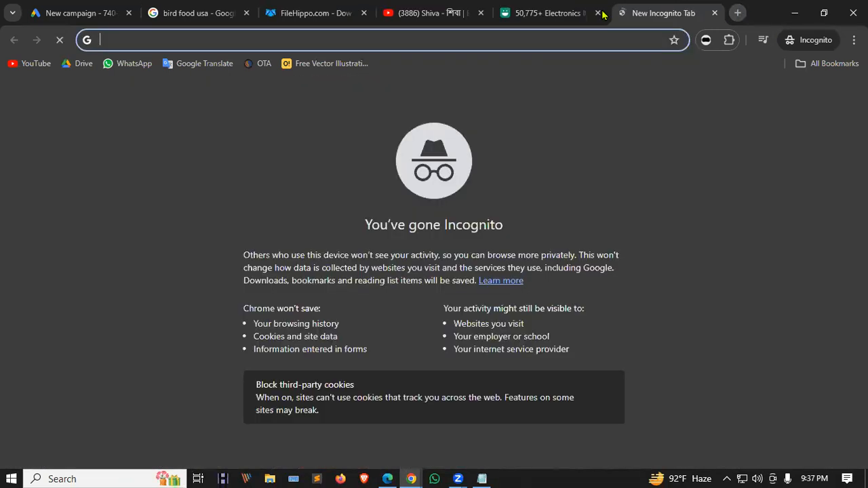
Delete 'bird' from the 'bird food usa' query and search 'food usa'.
{"action": "left_click", "coordinate": [202, 13]}
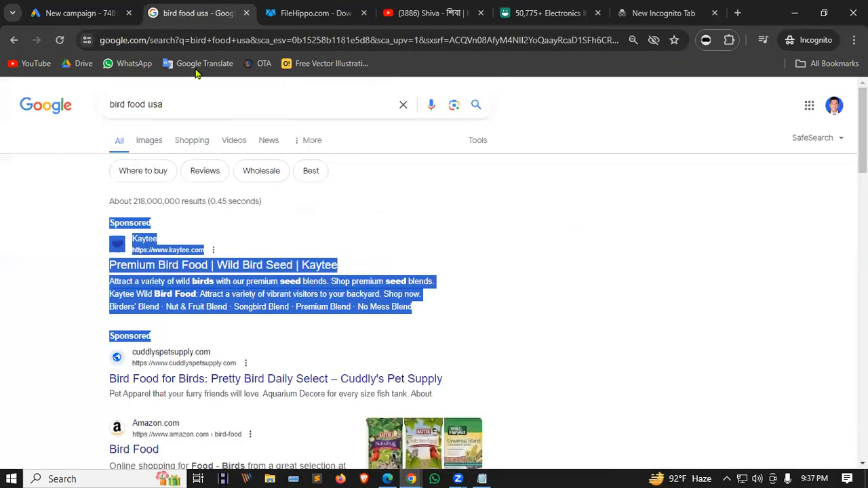
{"action": "double_click", "coordinate": [125, 103]}
{"action": "key", "text": "BackSpace"}
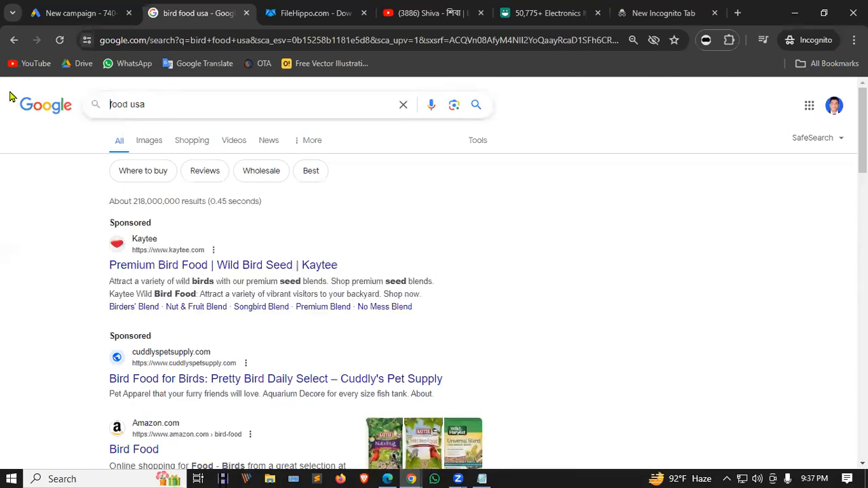
{"action": "key", "text": "Return"}
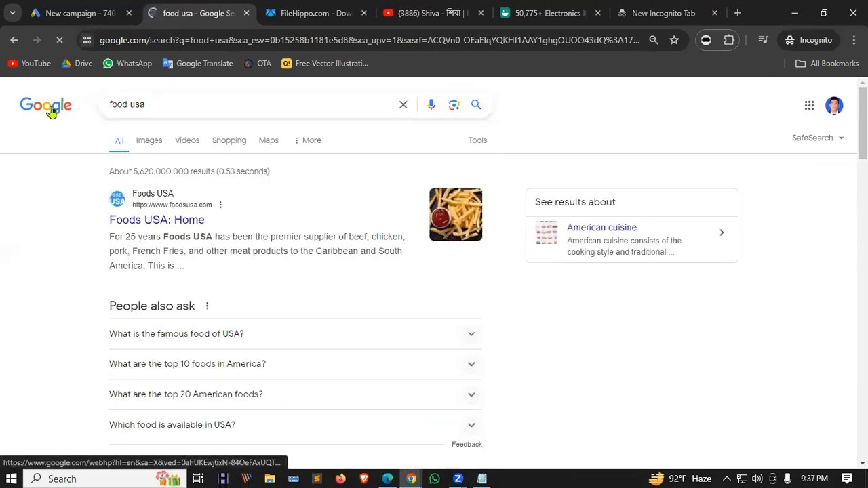
{"action": "scroll", "coordinate": [608, 323], "scroll_direction": "down", "scroll_amount": 5}
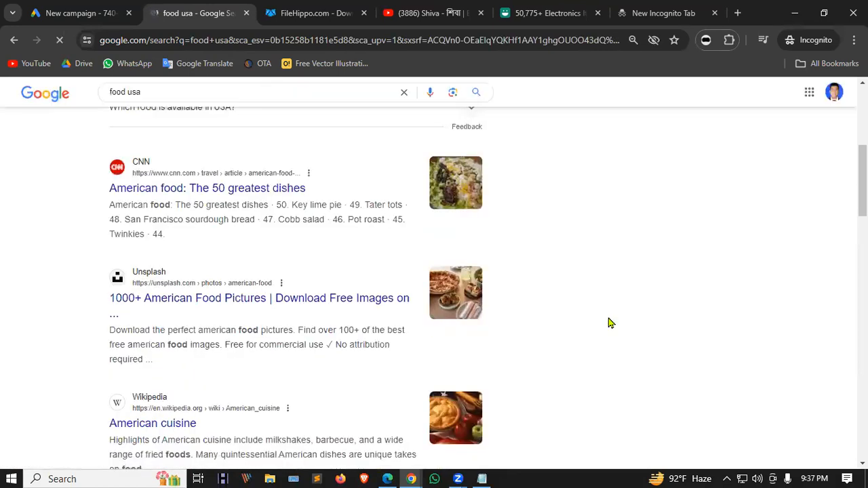
{"action": "scroll", "coordinate": [609, 323], "scroll_direction": "up", "scroll_amount": 5}
Insert 'cat' to search 'cat food usa', then return to the Bikroy listings.
{"action": "left_click", "coordinate": [109, 104]}
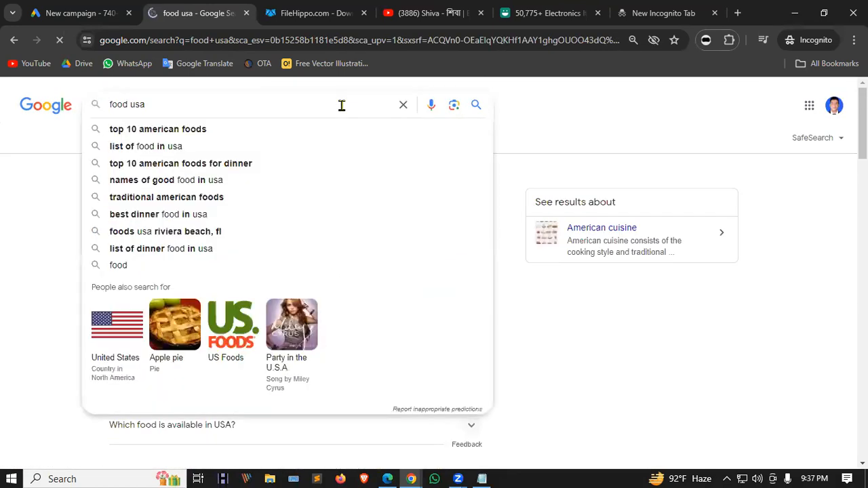
{"action": "type", "text": "cat"}
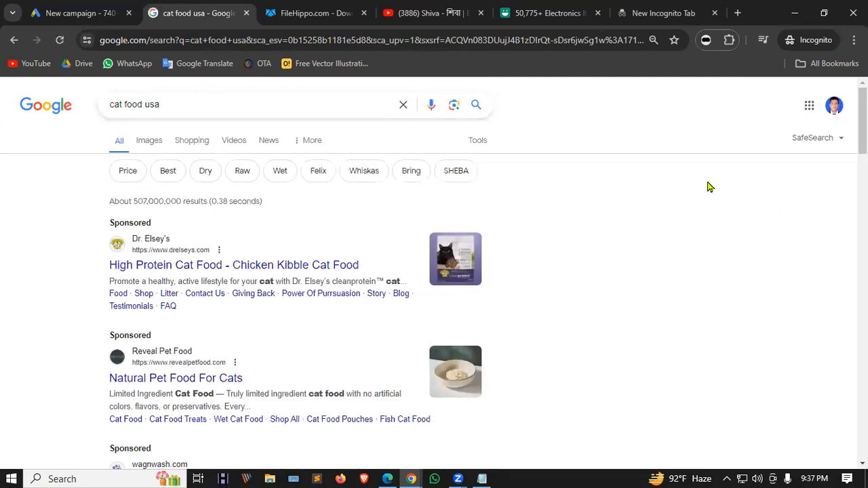
{"action": "scroll", "coordinate": [739, 189], "scroll_direction": "down", "scroll_amount": 4}
{"action": "scroll", "coordinate": [737, 188], "scroll_direction": "up", "scroll_amount": 4}
{"action": "left_click", "coordinate": [665, 12]}
Scroll back to the top of the Bikroy electronics listings and switch to the Google Ads New campaign tab.
{"action": "left_click", "coordinate": [577, 13]}
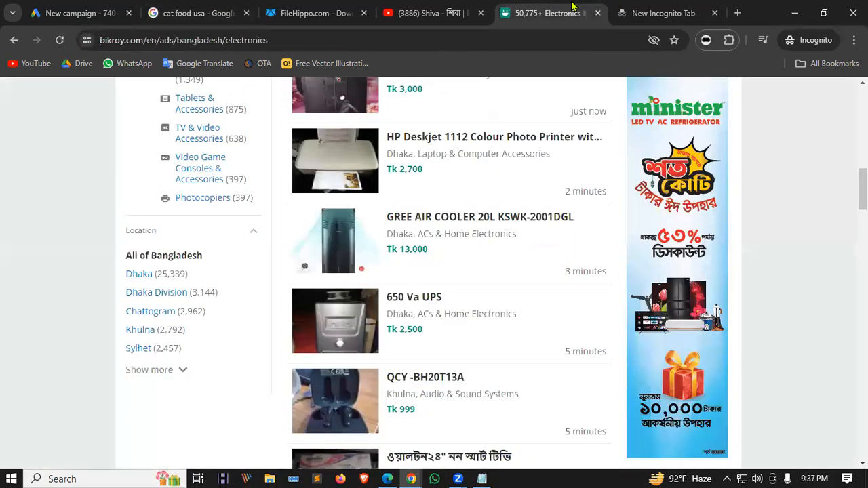
{"action": "scroll", "coordinate": [699, 319], "scroll_direction": "up", "scroll_amount": 10}
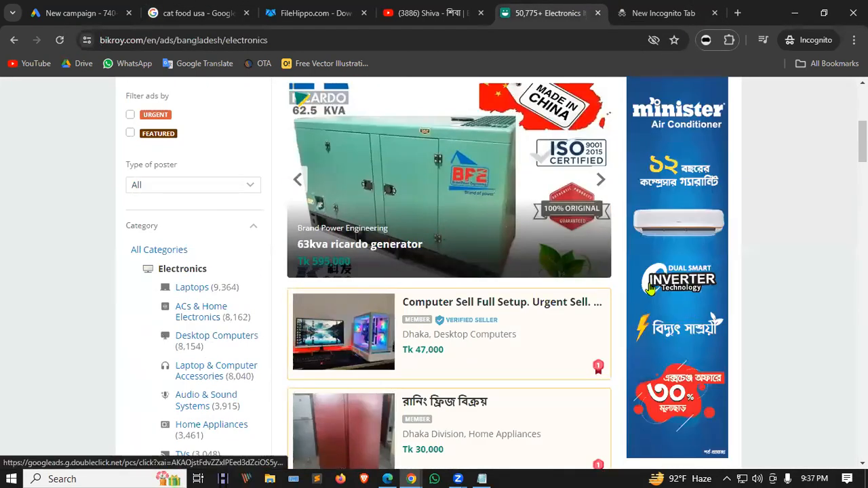
{"action": "scroll", "coordinate": [639, 267], "scroll_direction": "up", "scroll_amount": 4}
{"action": "scroll", "coordinate": [639, 267], "scroll_direction": "up", "scroll_amount": 1}
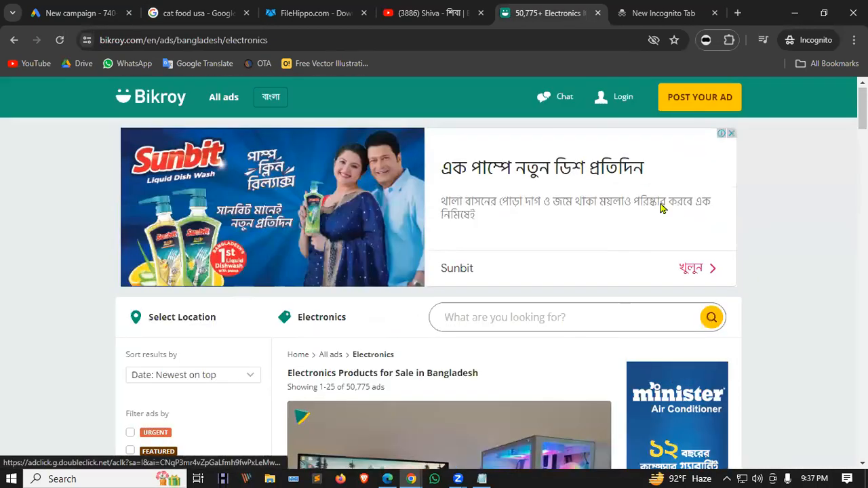
{"action": "left_click", "coordinate": [80, 13]}
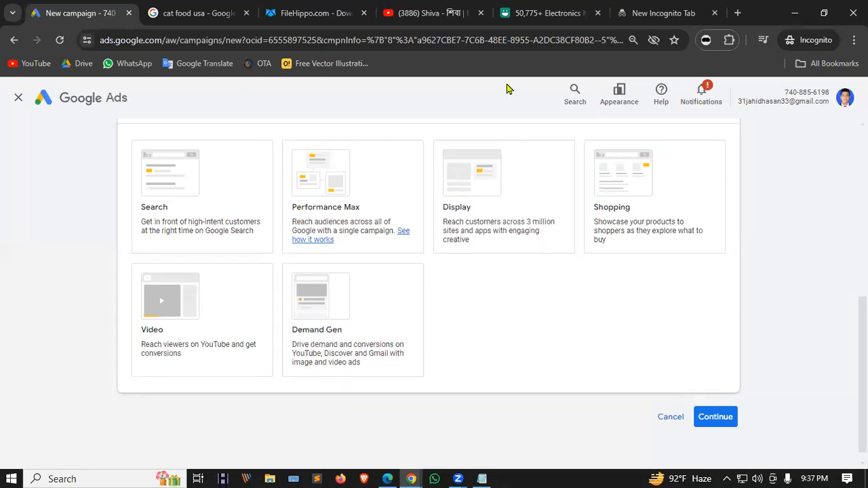
Glance at YouTube, then preview the Demand Gen, Video and Display campaign types.
{"action": "left_click", "coordinate": [419, 8]}
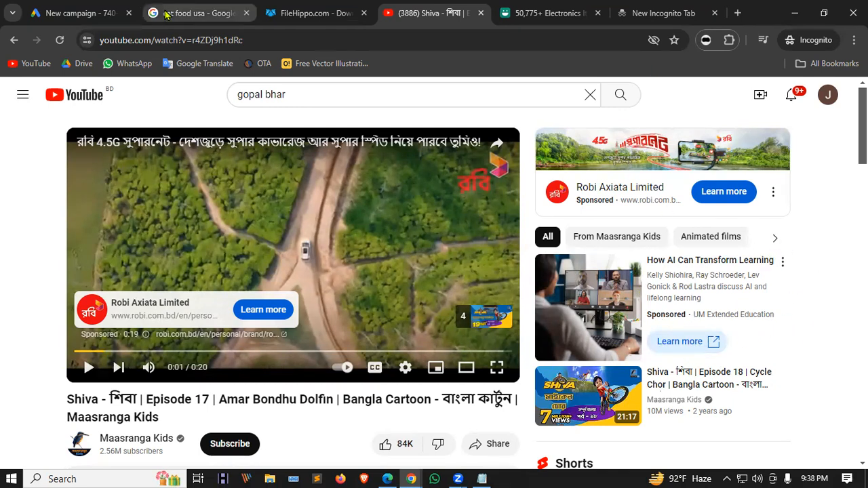
{"action": "left_click", "coordinate": [76, 13]}
{"action": "left_click", "coordinate": [307, 379]}
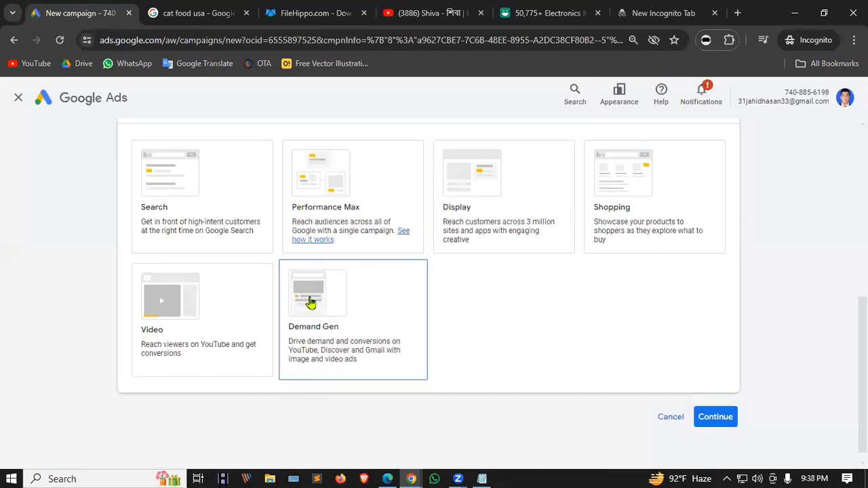
{"action": "left_click", "coordinate": [192, 287]}
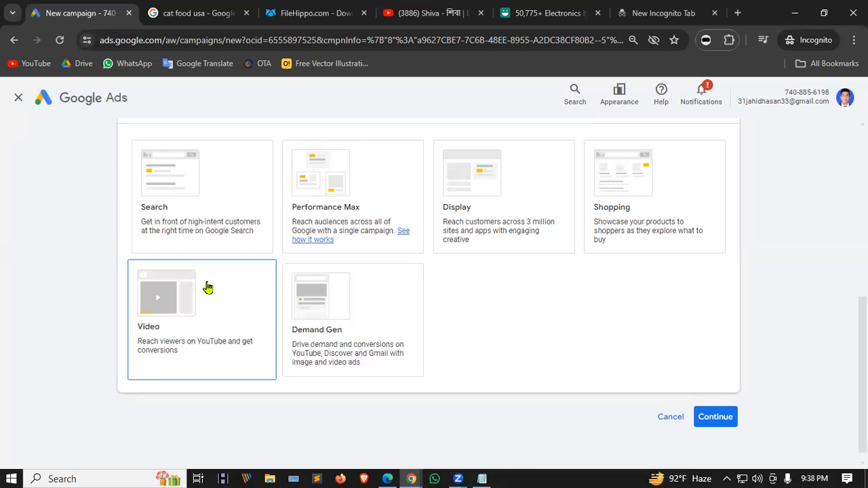
{"action": "left_click", "coordinate": [562, 205]}
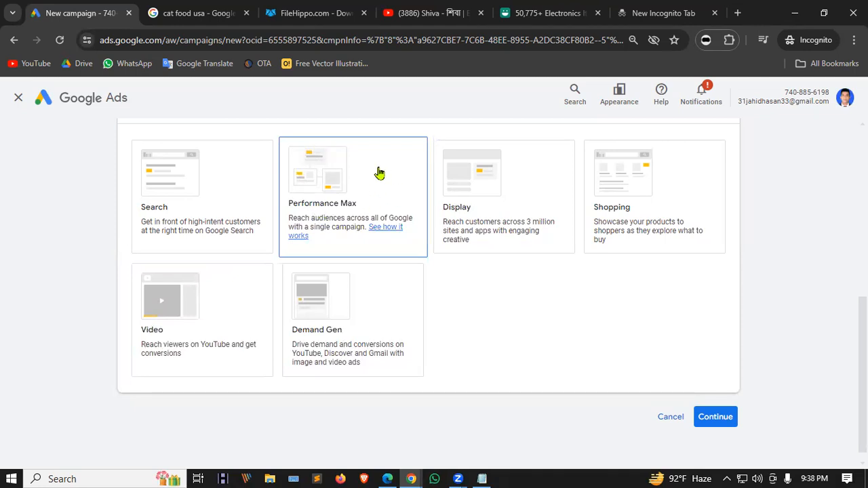
Check the cat food usa, FileHippo and YouTube tabs before returning to Google Ads.
{"action": "left_click", "coordinate": [205, 13]}
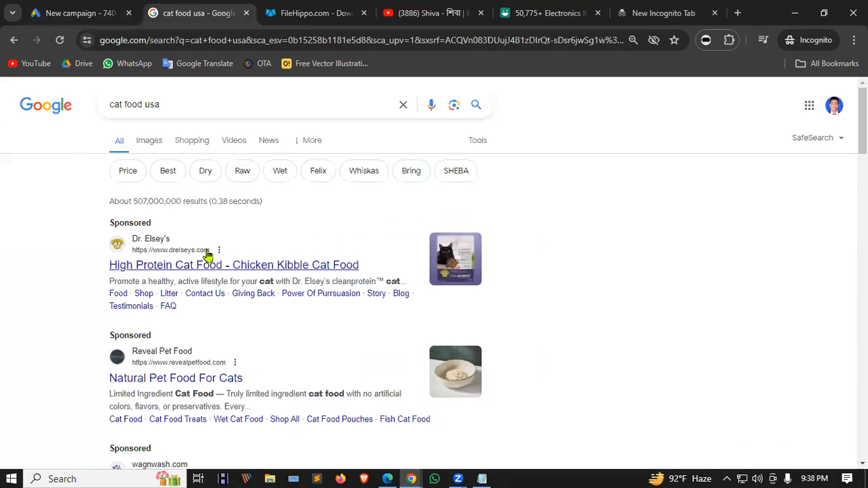
{"action": "left_click", "coordinate": [316, 10]}
{"action": "scroll", "coordinate": [487, 331], "scroll_direction": "down", "scroll_amount": 2}
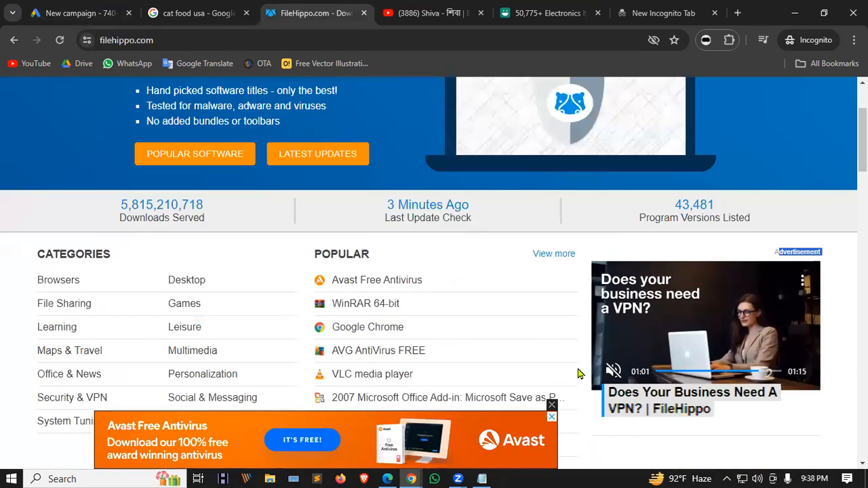
{"action": "left_click", "coordinate": [443, 10]}
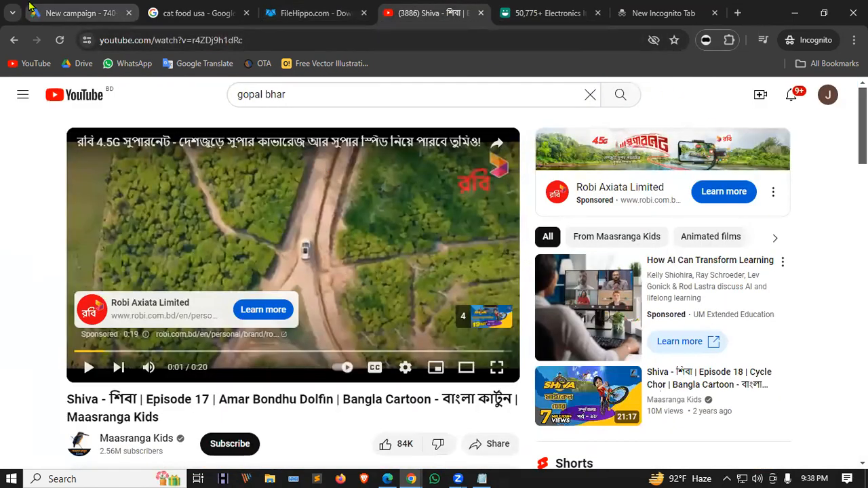
{"action": "left_click", "coordinate": [78, 13]}
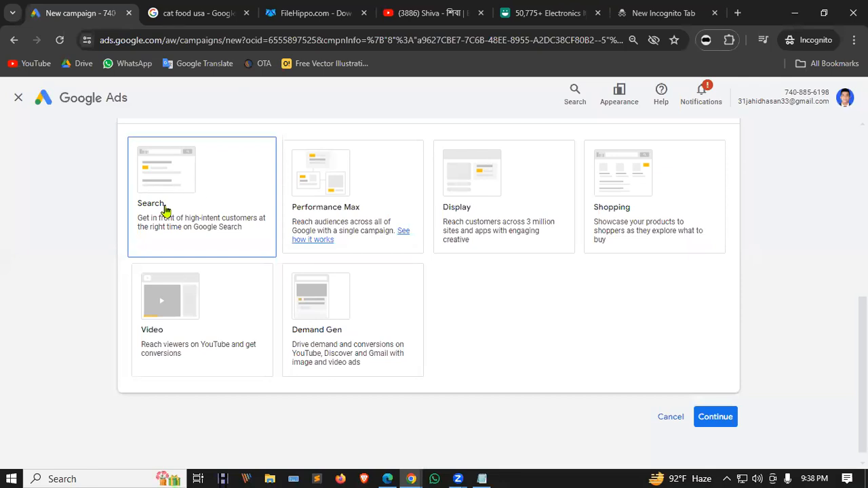
Compare Display, Video, Demand Gen, Performance Max and Shopping, settling on Search.
{"action": "left_click", "coordinate": [487, 202]}
{"action": "left_click", "coordinate": [190, 349]}
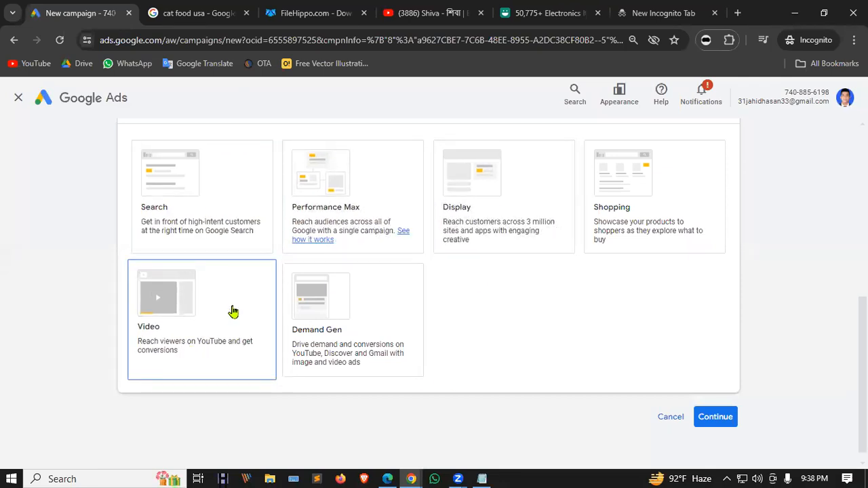
{"action": "left_click", "coordinate": [349, 301]}
{"action": "left_click", "coordinate": [516, 179]}
{"action": "left_click", "coordinate": [355, 310]}
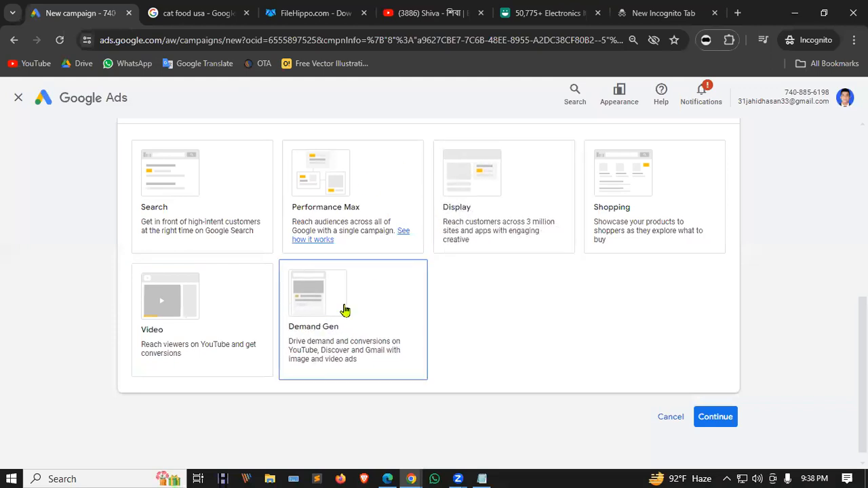
{"action": "left_click", "coordinate": [348, 208]}
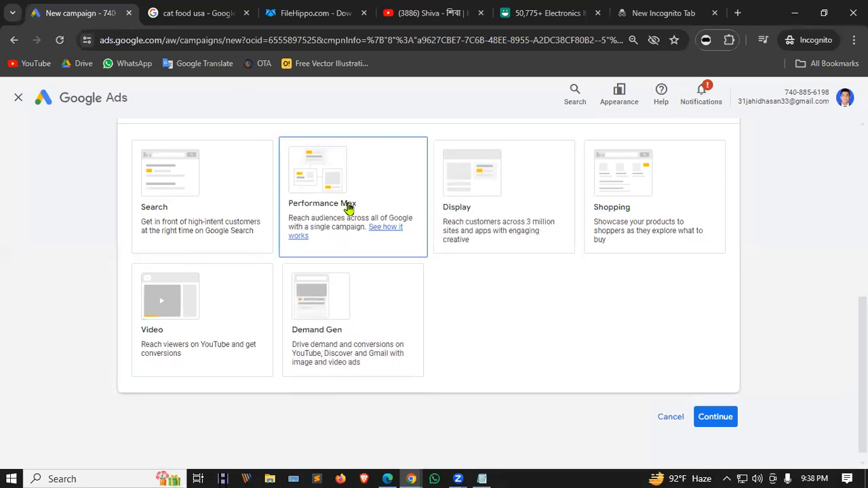
{"action": "left_click", "coordinate": [591, 200]}
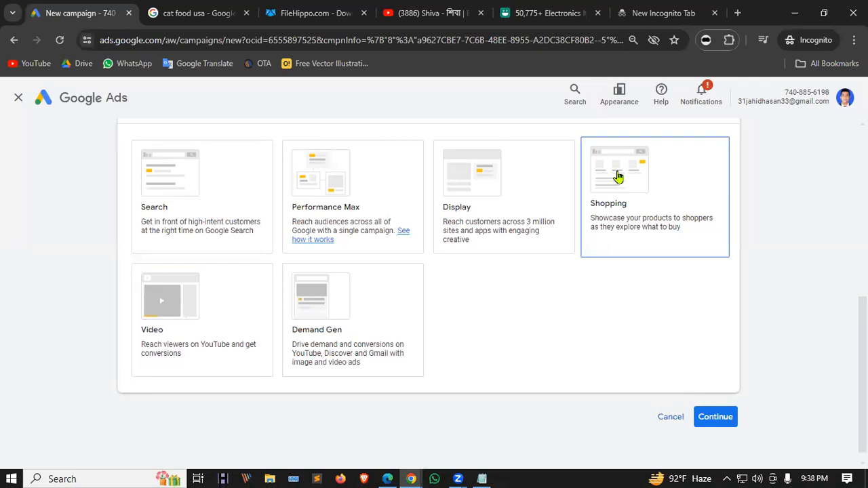
{"action": "left_click", "coordinate": [184, 170]}
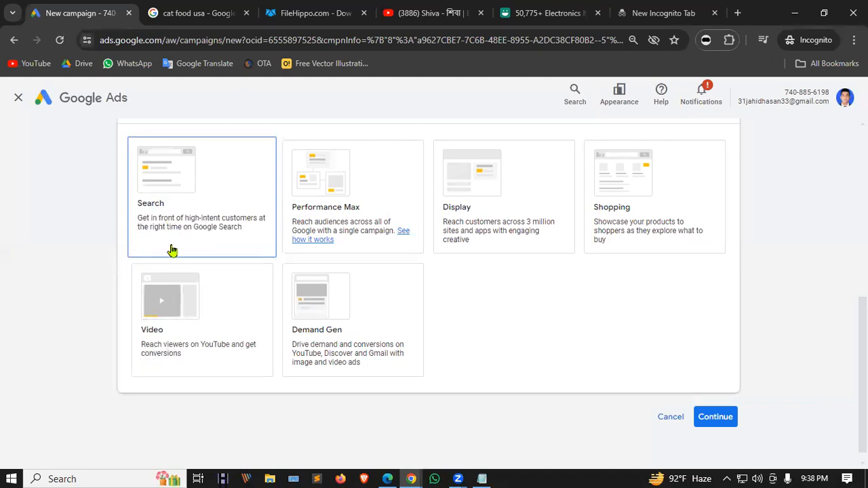
{"action": "left_click", "coordinate": [168, 340]}
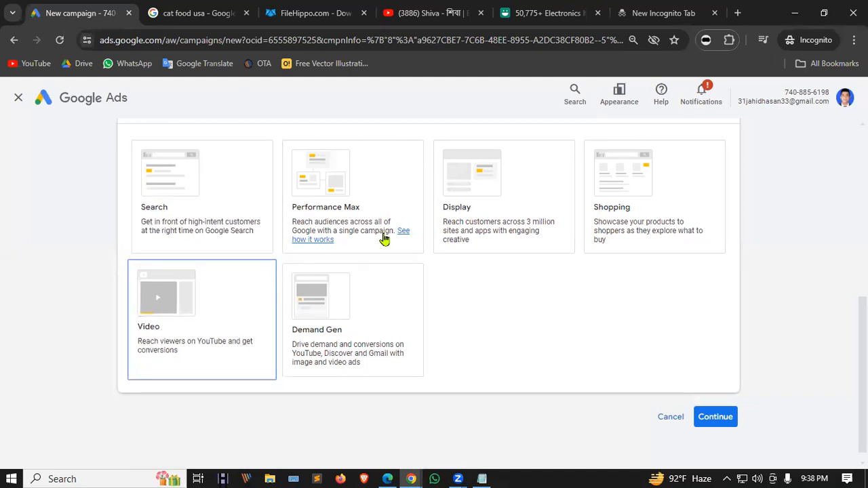
{"action": "left_click", "coordinate": [461, 222]}
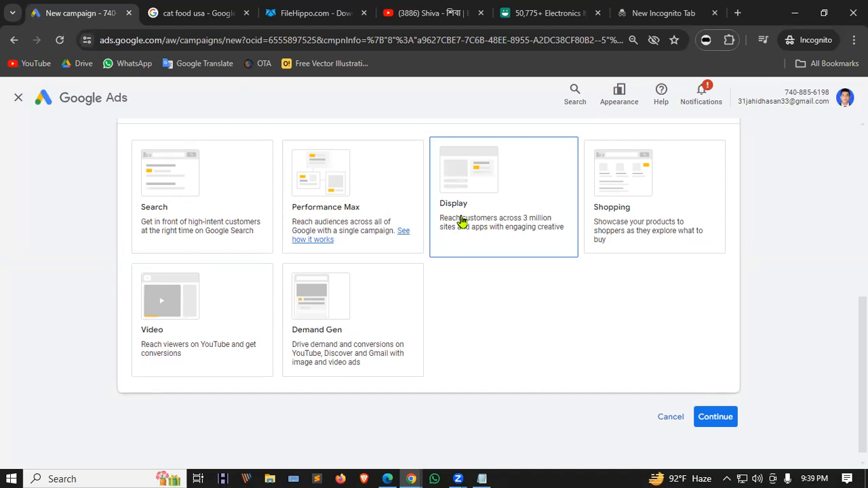
{"action": "left_click", "coordinate": [306, 187]}
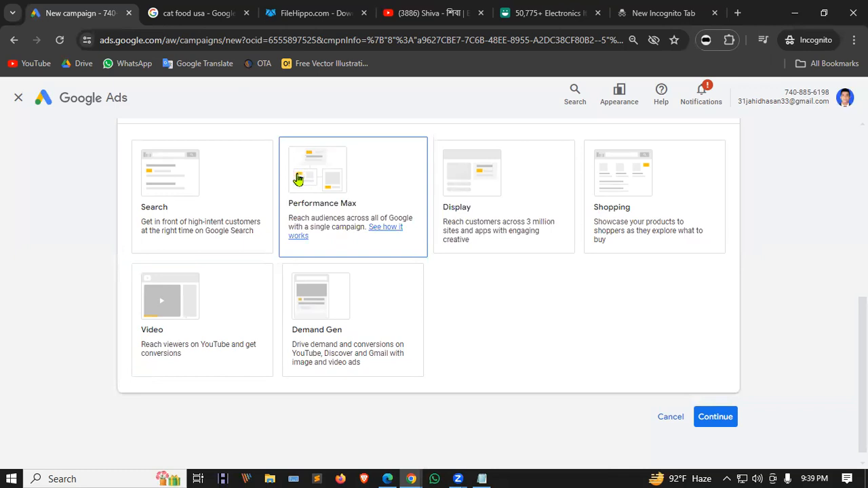
{"action": "scroll", "coordinate": [271, 279], "scroll_direction": "up", "scroll_amount": 2}
{"action": "left_click", "coordinate": [263, 276]}
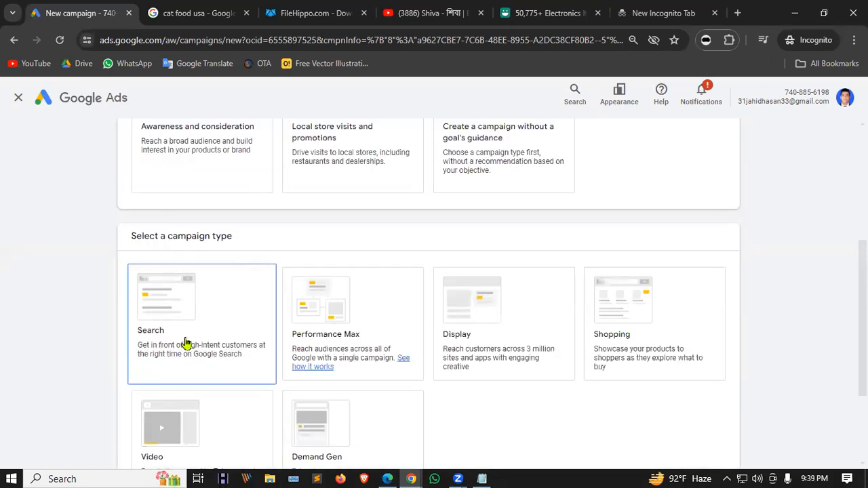
Point out the question 'Select the ways you'd like to reach your goal'.
{"action": "scroll", "coordinate": [187, 337], "scroll_direction": "down", "scroll_amount": 2}
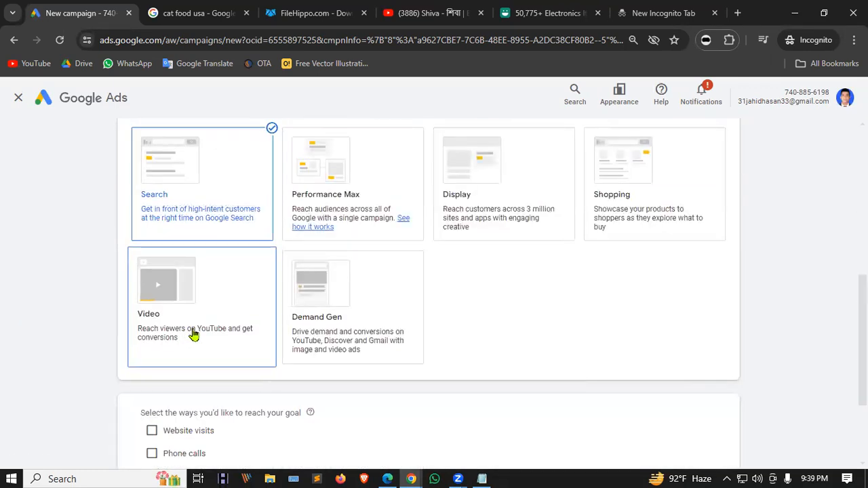
{"action": "scroll", "coordinate": [298, 276], "scroll_direction": "down", "scroll_amount": 2}
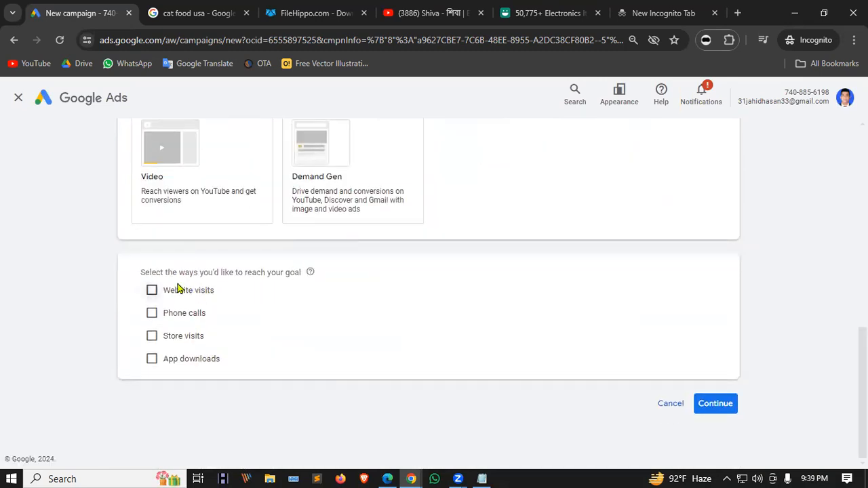
{"action": "left_click_drag", "start_coordinate": [133, 277], "coordinate": [302, 277]}
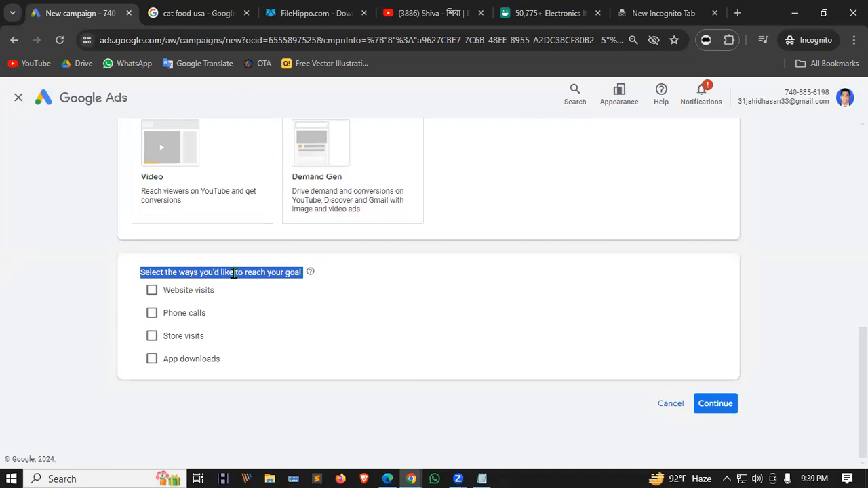
{"action": "left_click", "coordinate": [287, 286]}
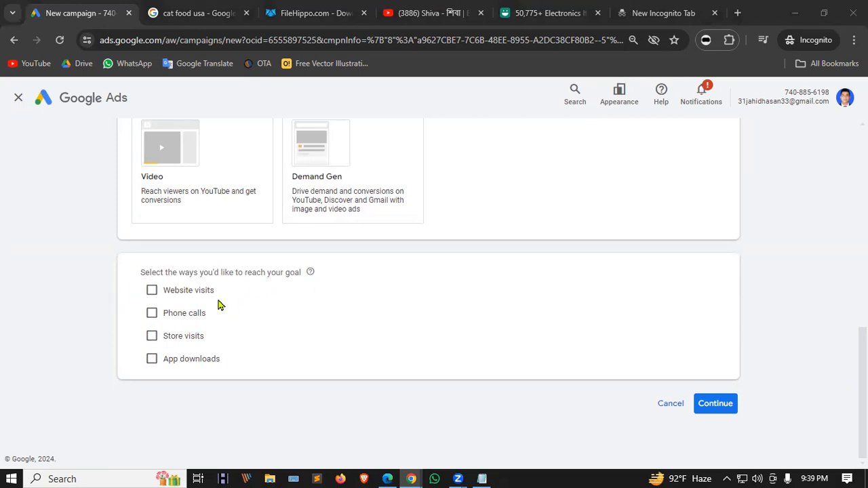
{"action": "scroll", "coordinate": [211, 285], "scroll_direction": "up", "scroll_amount": 5}
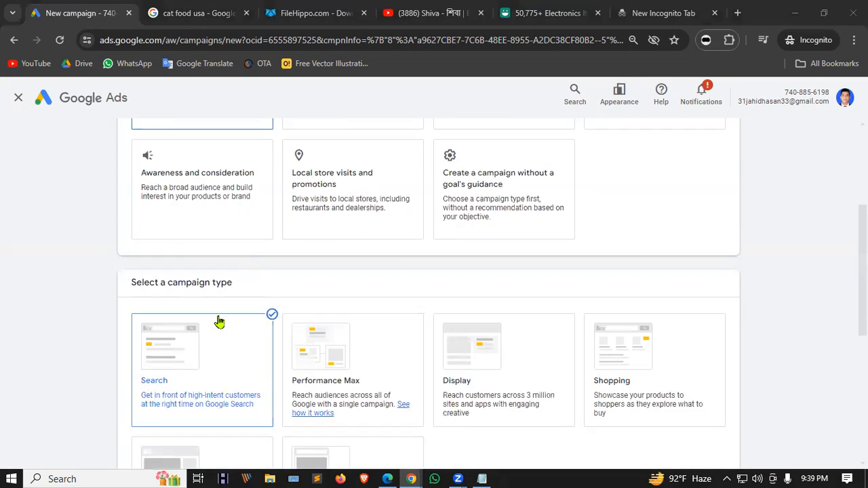
{"action": "scroll", "coordinate": [170, 350], "scroll_direction": "down", "scroll_amount": 2}
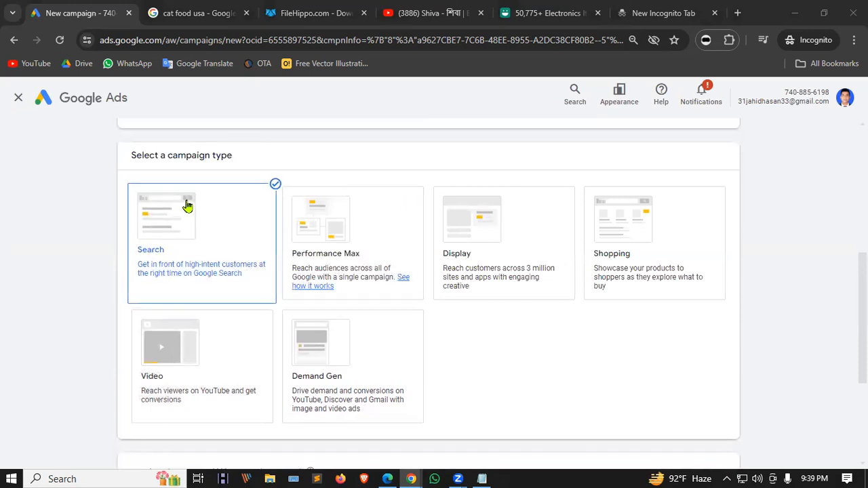
{"action": "scroll", "coordinate": [188, 206], "scroll_direction": "down", "scroll_amount": 3}
Tick Website visits, Phone calls, Store visits and App downloads, then untick all but Store visits.
{"action": "left_click", "coordinate": [160, 292]}
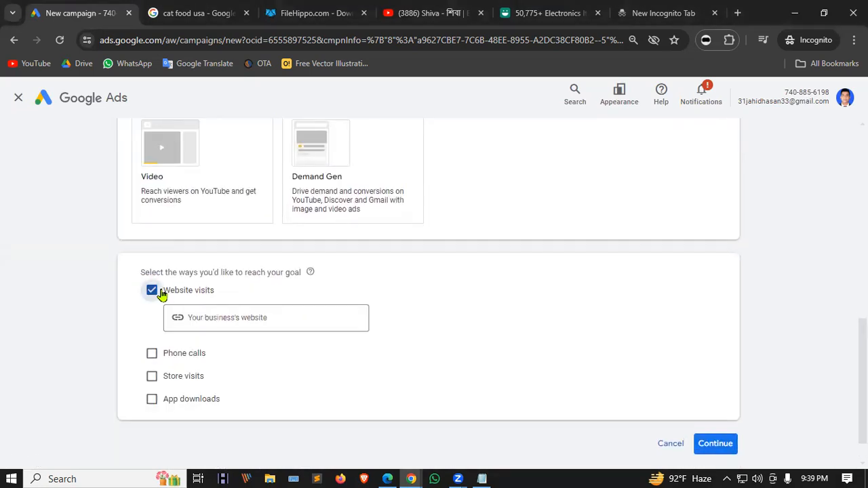
{"action": "left_click", "coordinate": [193, 356]}
{"action": "scroll", "coordinate": [192, 355], "scroll_direction": "down", "scroll_amount": 1}
{"action": "left_click", "coordinate": [153, 337]}
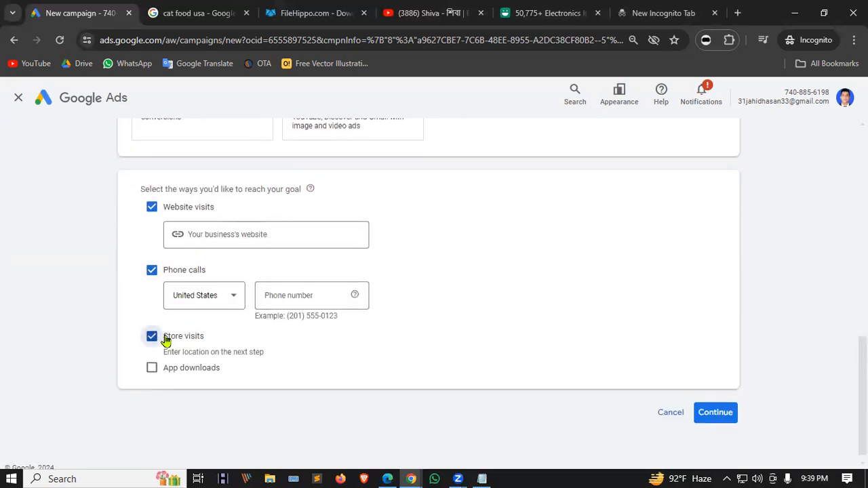
{"action": "left_click", "coordinate": [171, 374]}
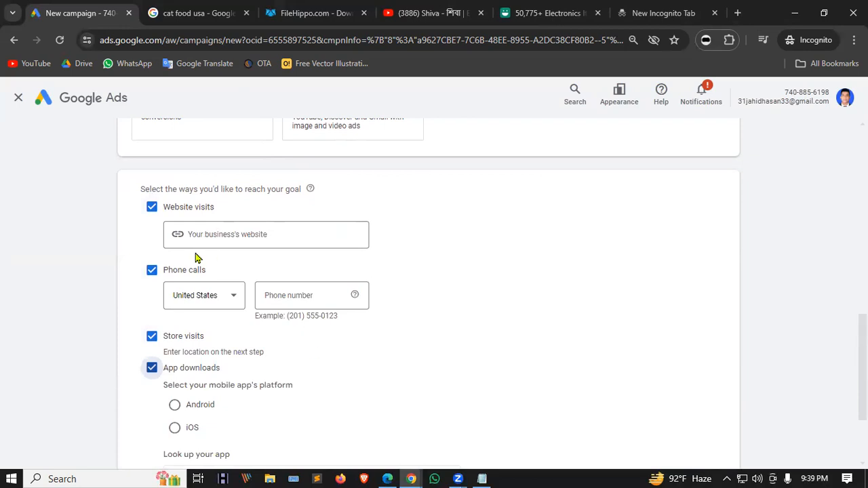
{"action": "left_click", "coordinate": [152, 368]}
{"action": "left_click", "coordinate": [153, 206]}
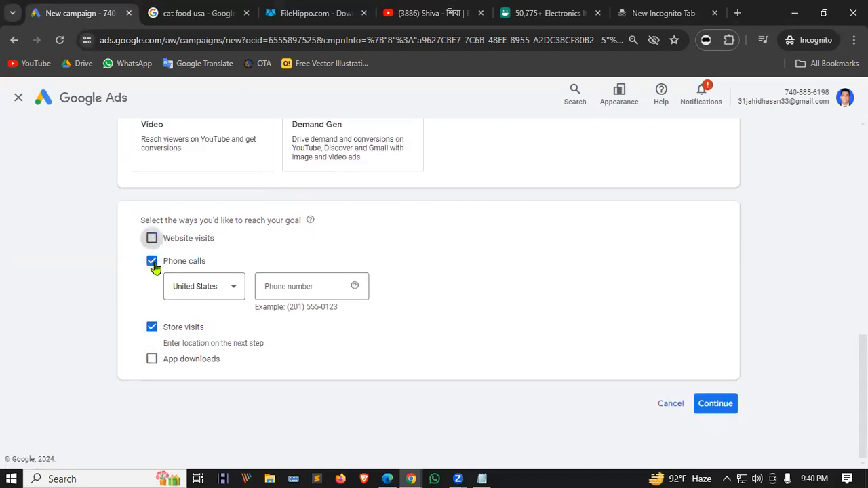
{"action": "left_click", "coordinate": [153, 261]}
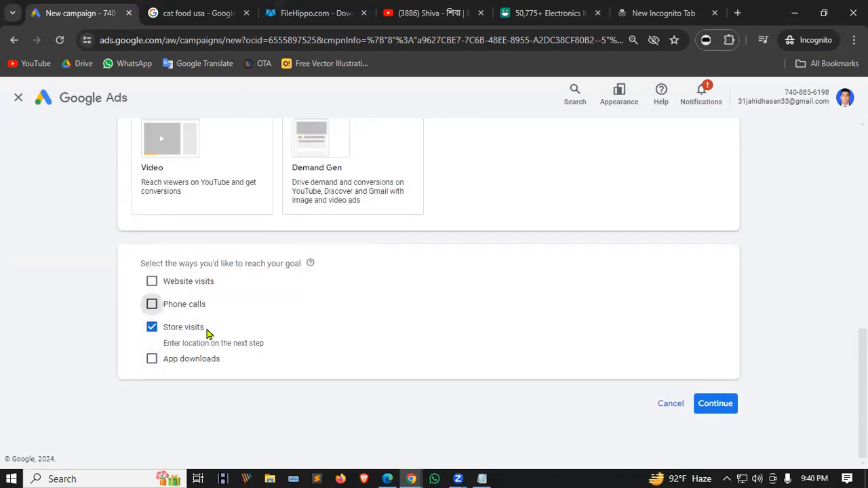
Tick Phone calls and set the phone number country to Bangladesh.
{"action": "left_click", "coordinate": [152, 307]}
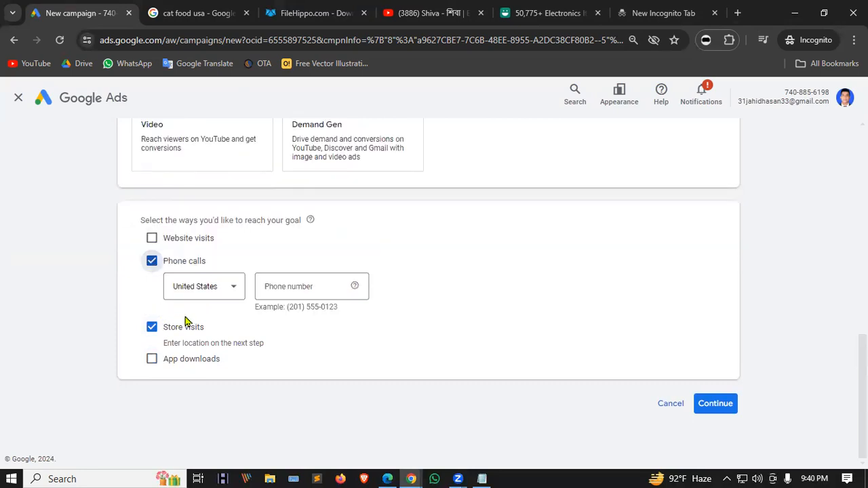
{"action": "left_click", "coordinate": [224, 291]}
{"action": "scroll", "coordinate": [278, 183], "scroll_direction": "down", "scroll_amount": 3}
{"action": "scroll", "coordinate": [270, 202], "scroll_direction": "up", "scroll_amount": 20}
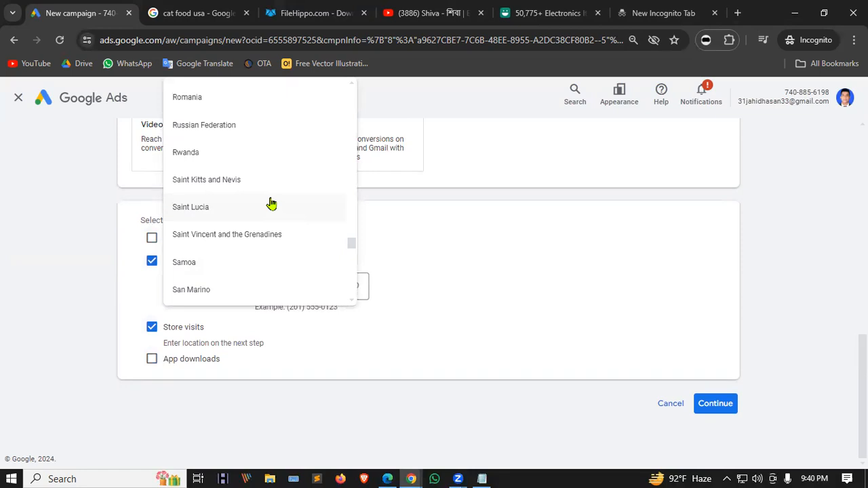
{"action": "left_click", "coordinate": [213, 146]}
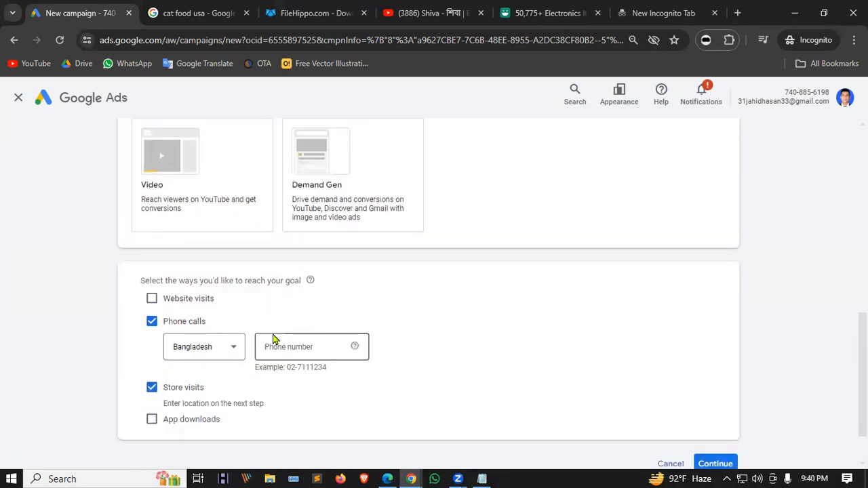
Untick Store visits and Phone calls, leaving Website visits as the only way.
{"action": "scroll", "coordinate": [333, 363], "scroll_direction": "down", "scroll_amount": 1}
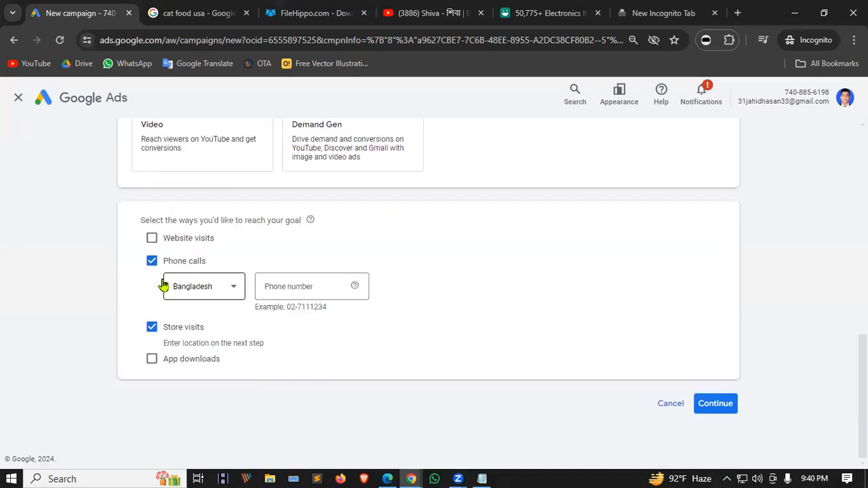
{"action": "left_click", "coordinate": [151, 327]}
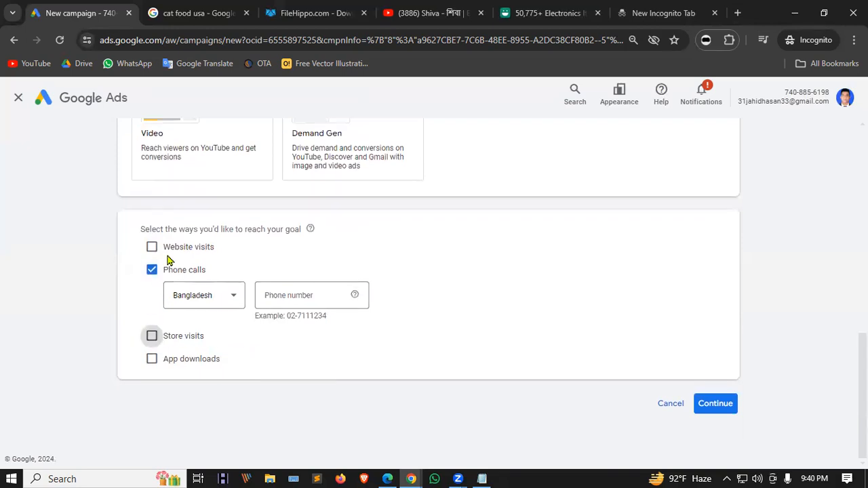
{"action": "left_click", "coordinate": [151, 247]}
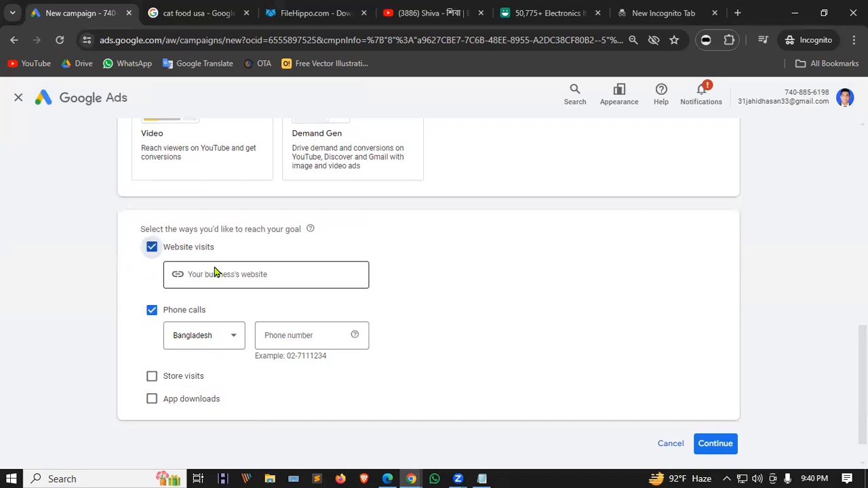
{"action": "left_click", "coordinate": [152, 312]}
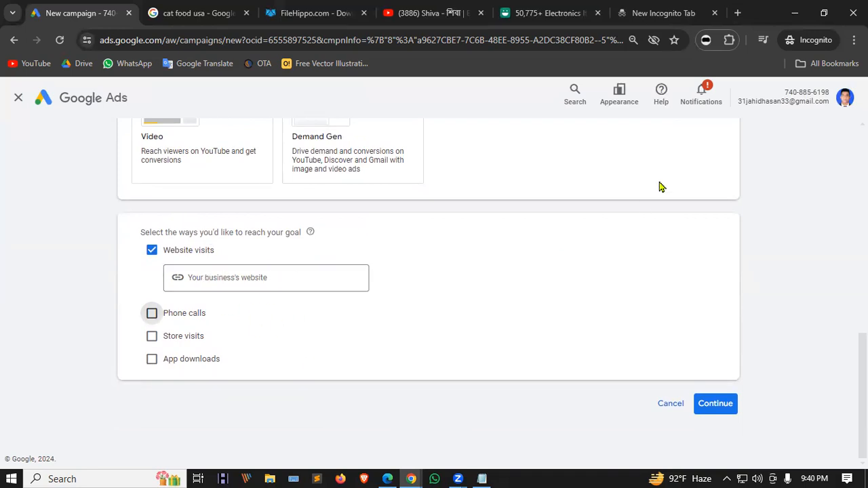
Copy the leaditbd.com address and paste it into the business website field.
{"action": "left_click", "coordinate": [737, 12]}
{"action": "type", "text": "l"}
{"action": "key", "text": "Return"}
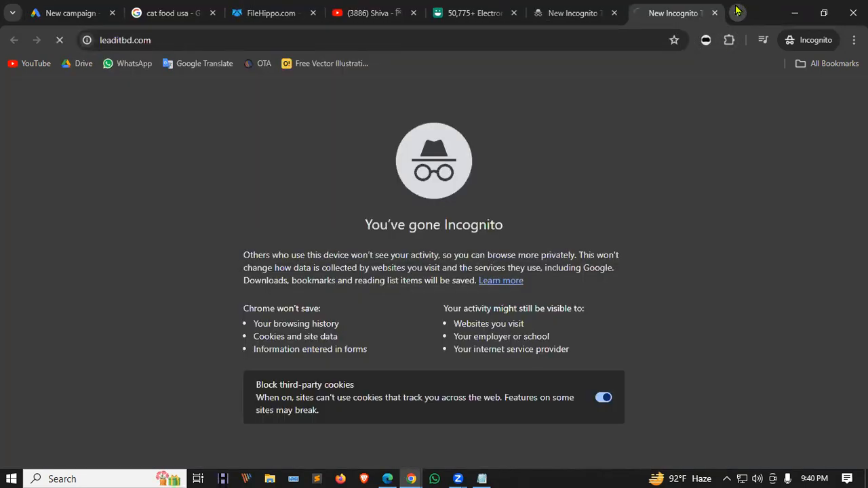
{"action": "left_click", "coordinate": [218, 38]}
{"action": "key", "text": "ctrl+c"}
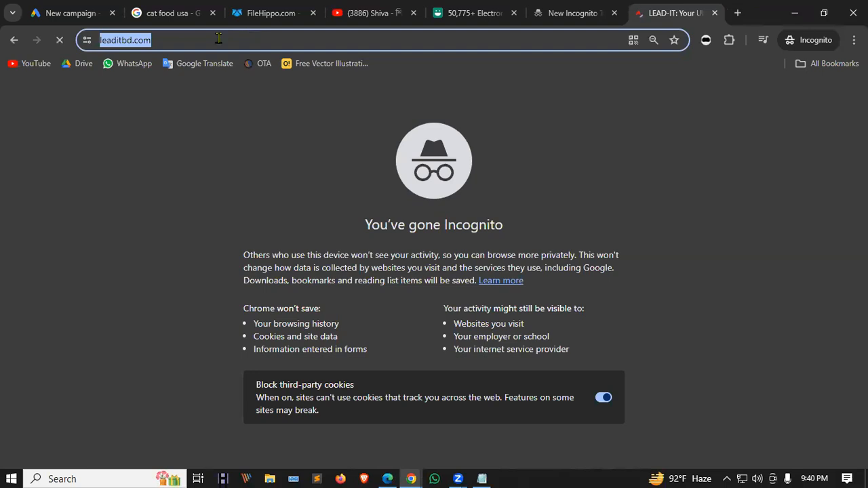
{"action": "left_click", "coordinate": [95, 10]}
{"action": "left_click", "coordinate": [214, 326]}
{"action": "key", "text": "ctrl+v"}
{"action": "scroll", "coordinate": [333, 286], "scroll_direction": "down", "scroll_amount": 1}
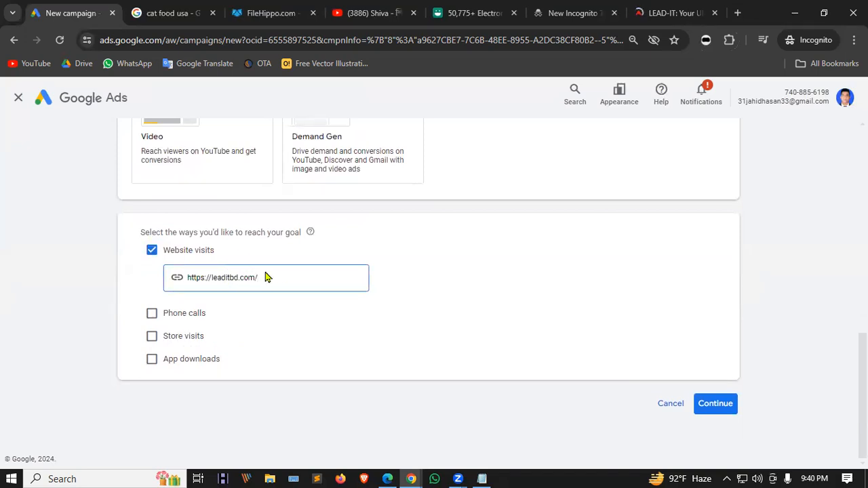
Continue past the goals and select the campaign name Sales-Search-1 to review it.
{"action": "left_click", "coordinate": [716, 404]}
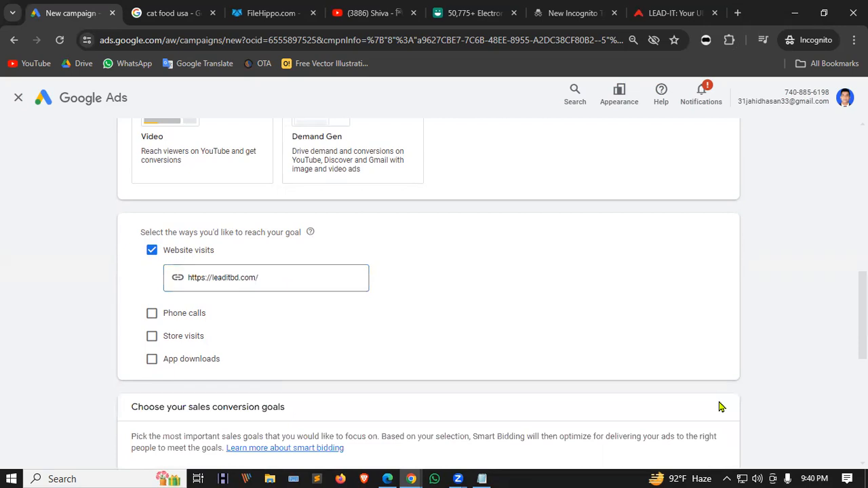
{"action": "scroll", "coordinate": [583, 379], "scroll_direction": "down", "scroll_amount": 3}
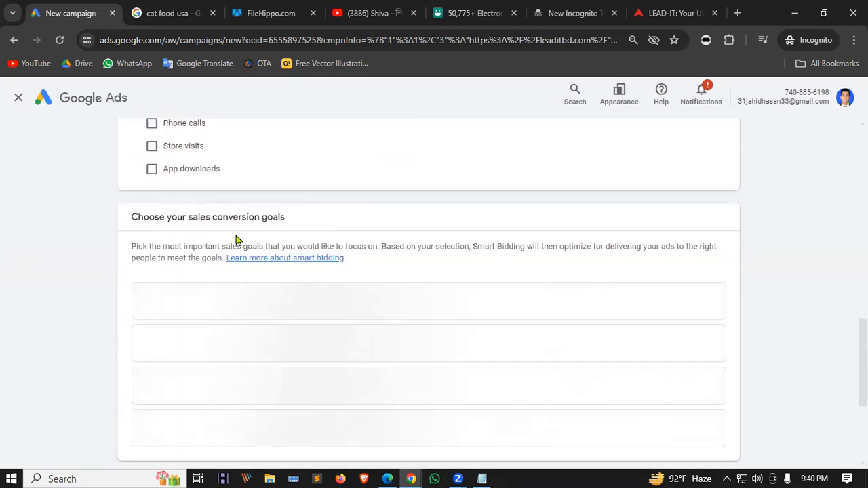
{"action": "scroll", "coordinate": [417, 224], "scroll_direction": "down", "scroll_amount": 2}
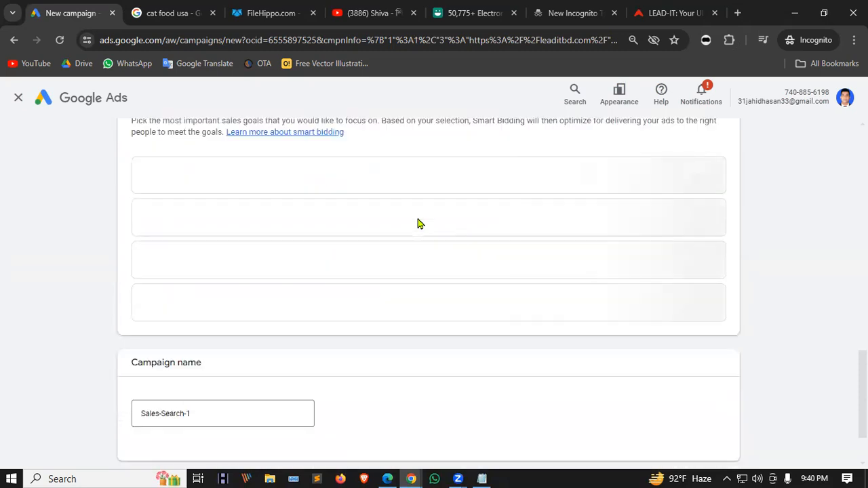
{"action": "scroll", "coordinate": [271, 252], "scroll_direction": "up", "scroll_amount": 1}
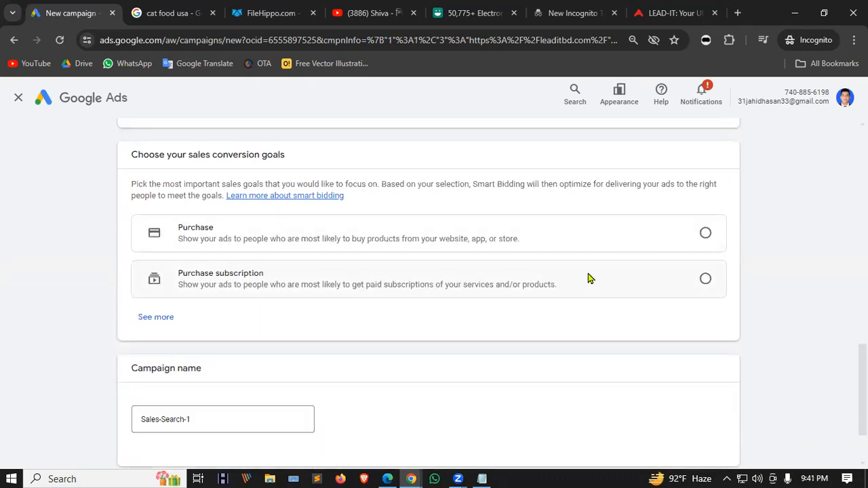
{"action": "scroll", "coordinate": [749, 255], "scroll_direction": "down", "scroll_amount": 1}
{"action": "scroll", "coordinate": [475, 252], "scroll_direction": "up", "scroll_amount": 1}
{"action": "scroll", "coordinate": [475, 256], "scroll_direction": "down", "scroll_amount": 1}
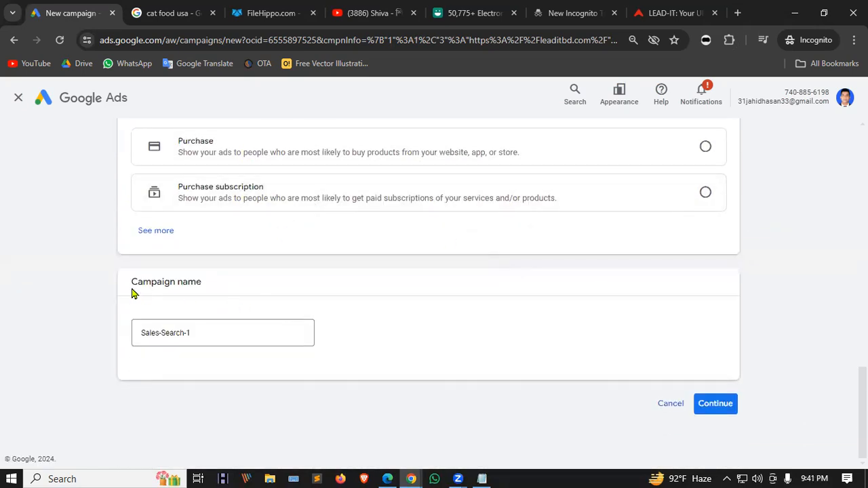
{"action": "left_click_drag", "start_coordinate": [190, 331], "coordinate": [114, 329]}
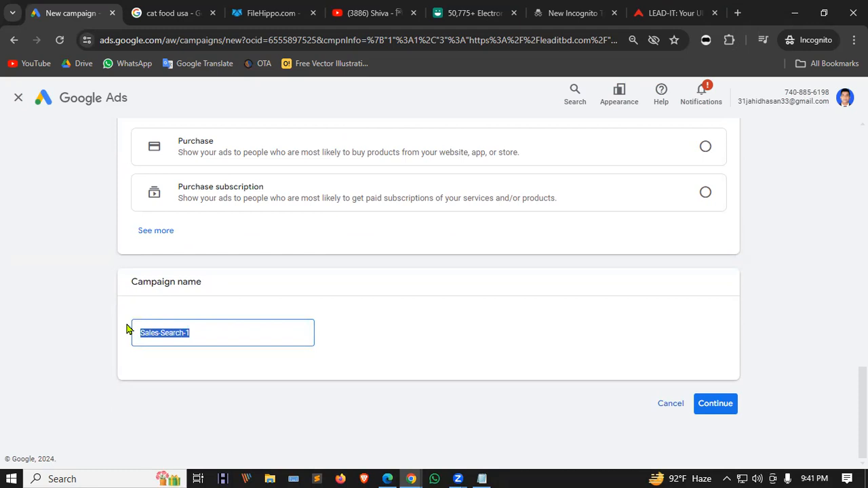
{"action": "left_click", "coordinate": [219, 329]}
{"action": "left_click", "coordinate": [180, 363]}
{"action": "left_click", "coordinate": [197, 332]}
{"action": "left_click_drag", "start_coordinate": [201, 331], "coordinate": [93, 330]}
Keep the name, pick Purchase under See more, and agree to enhanced conversions to reach Bidding.
{"action": "left_click", "coordinate": [274, 297]}
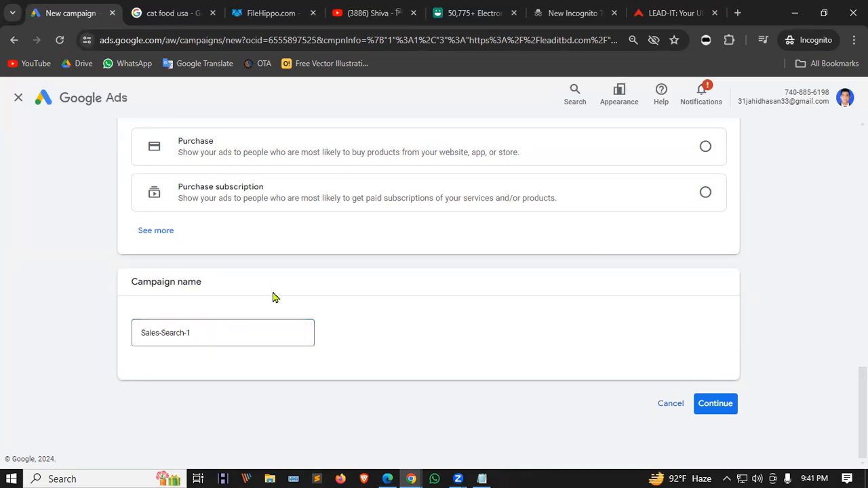
{"action": "left_click", "coordinate": [722, 405]}
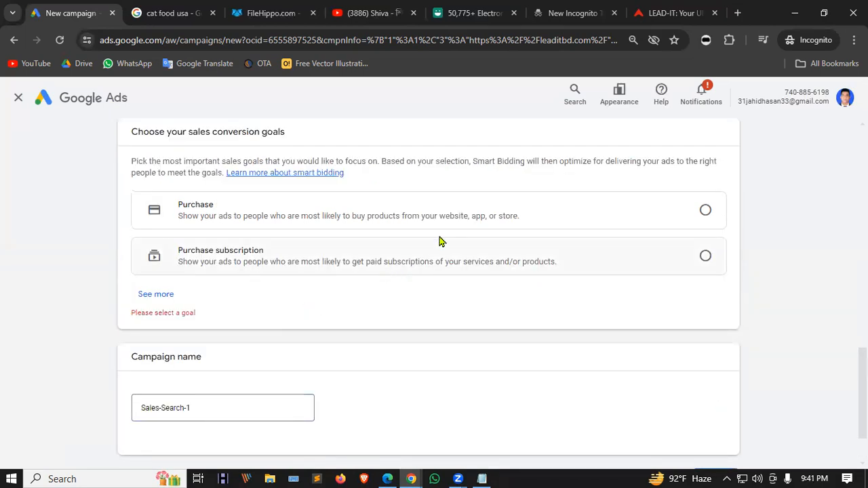
{"action": "left_click", "coordinate": [157, 296]}
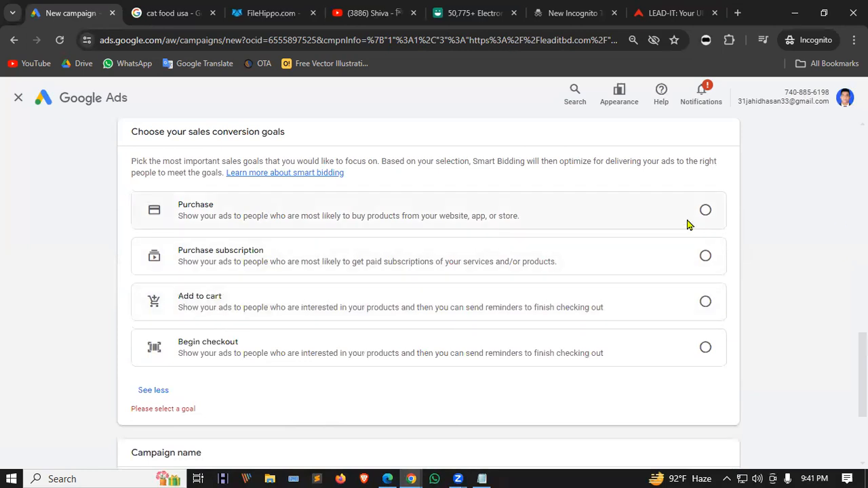
{"action": "left_click", "coordinate": [707, 211]}
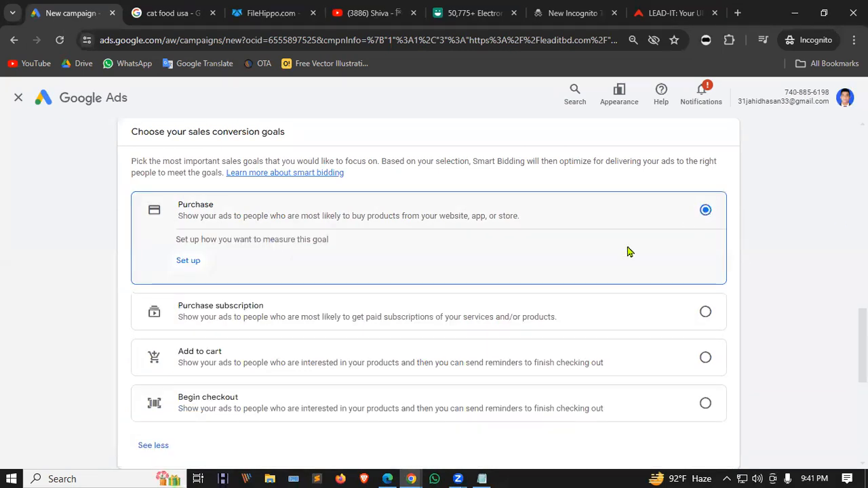
{"action": "scroll", "coordinate": [300, 278], "scroll_direction": "down", "scroll_amount": 5}
{"action": "scroll", "coordinate": [430, 310], "scroll_direction": "up", "scroll_amount": 6}
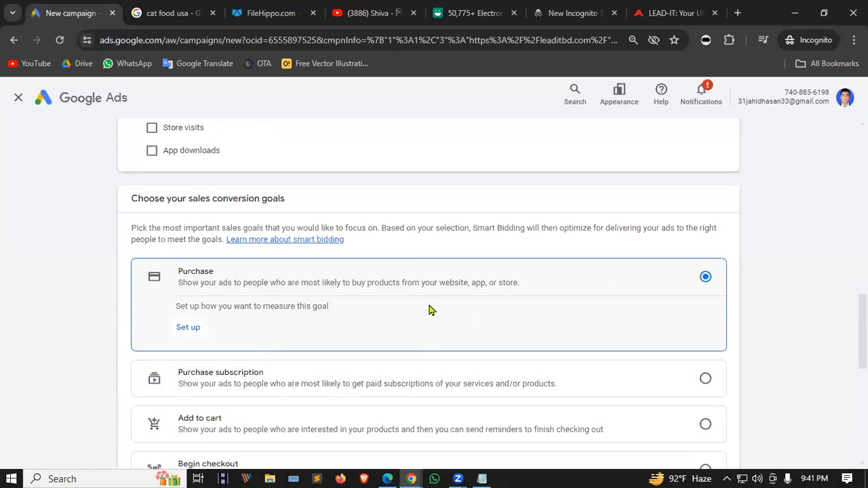
{"action": "scroll", "coordinate": [429, 310], "scroll_direction": "down", "scroll_amount": 2}
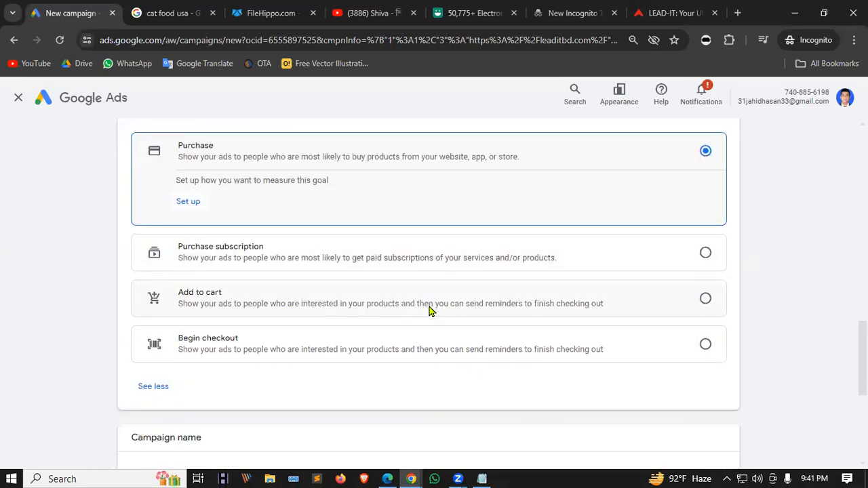
{"action": "scroll", "coordinate": [415, 291], "scroll_direction": "down", "scroll_amount": 5}
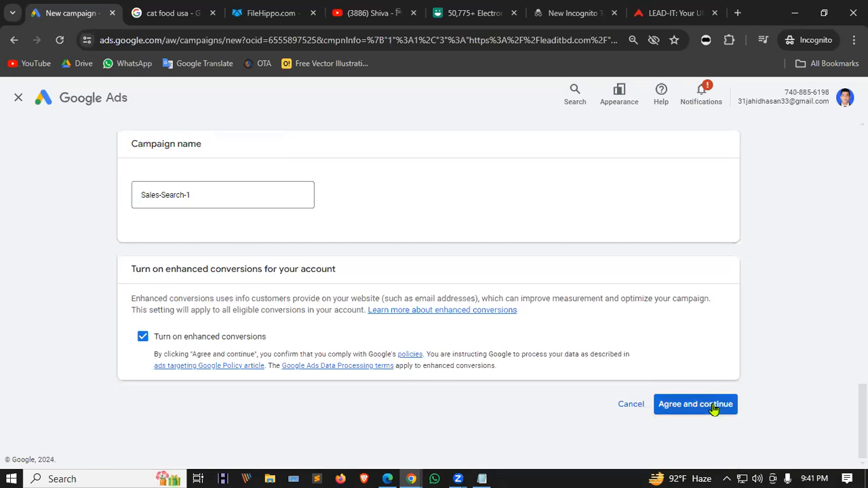
{"action": "left_click", "coordinate": [714, 407]}
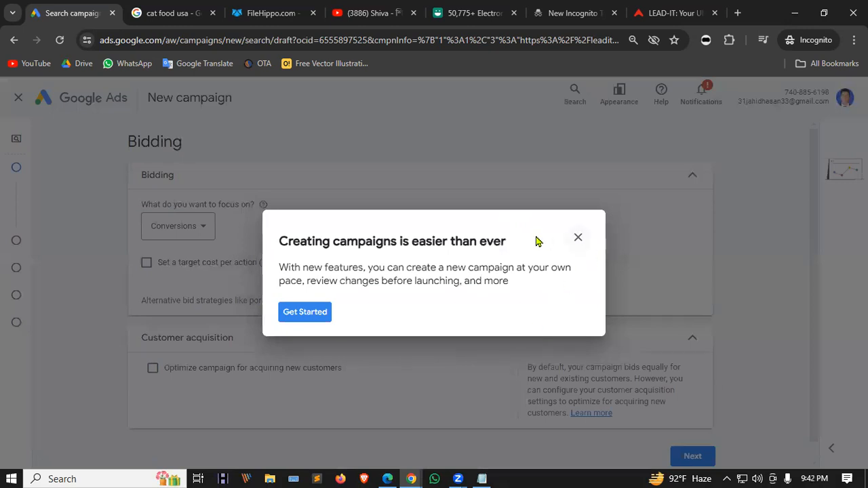
Dismiss the campaign-creation guide and keep Conversions as the bidding focus.
{"action": "left_click", "coordinate": [578, 237]}
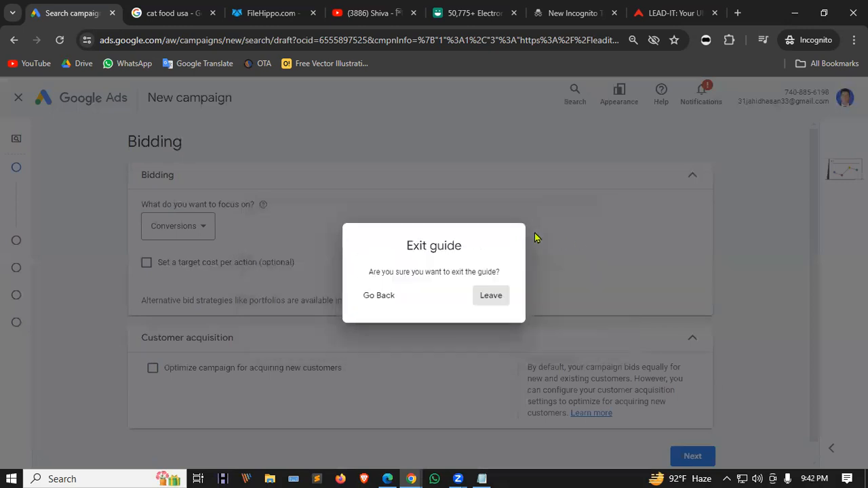
{"action": "left_click", "coordinate": [492, 297]}
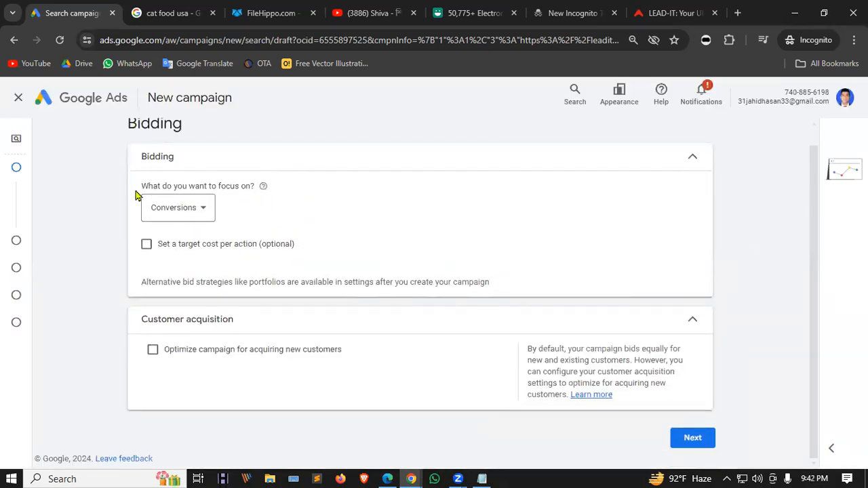
{"action": "left_click", "coordinate": [209, 212]}
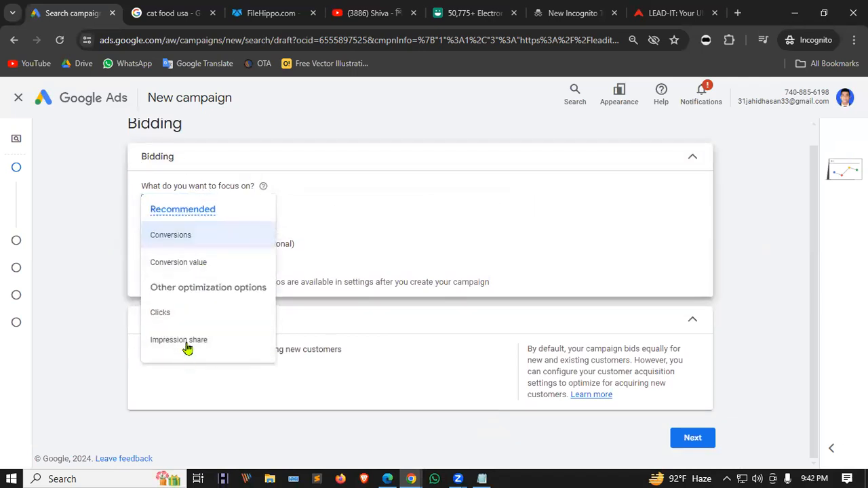
{"action": "left_click", "coordinate": [371, 200]}
{"action": "left_click", "coordinate": [200, 211]}
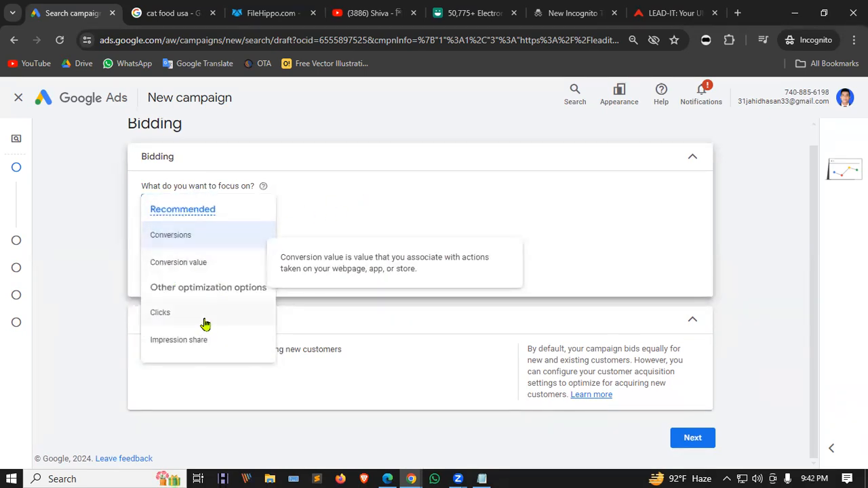
{"action": "left_click", "coordinate": [380, 217]}
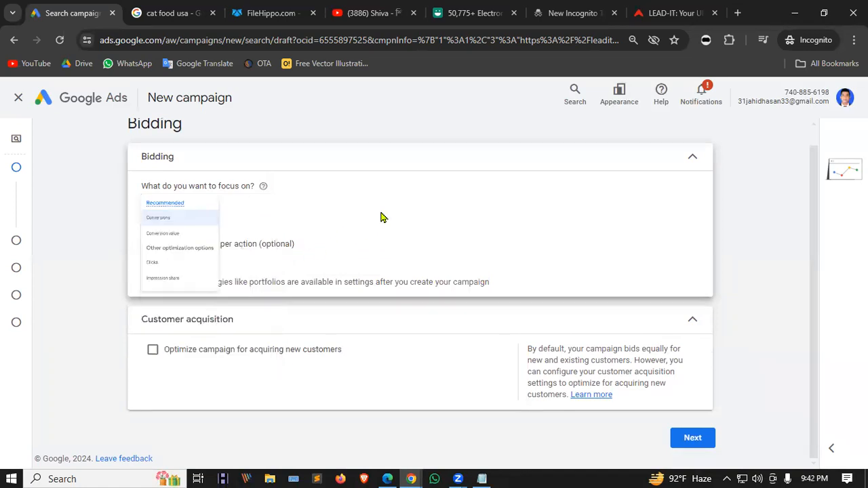
Leave new-customer acquisition optimization unticked and continue to Campaign settings.
{"action": "left_click", "coordinate": [200, 352]}
{"action": "scroll", "coordinate": [311, 326], "scroll_direction": "down", "scroll_amount": 4}
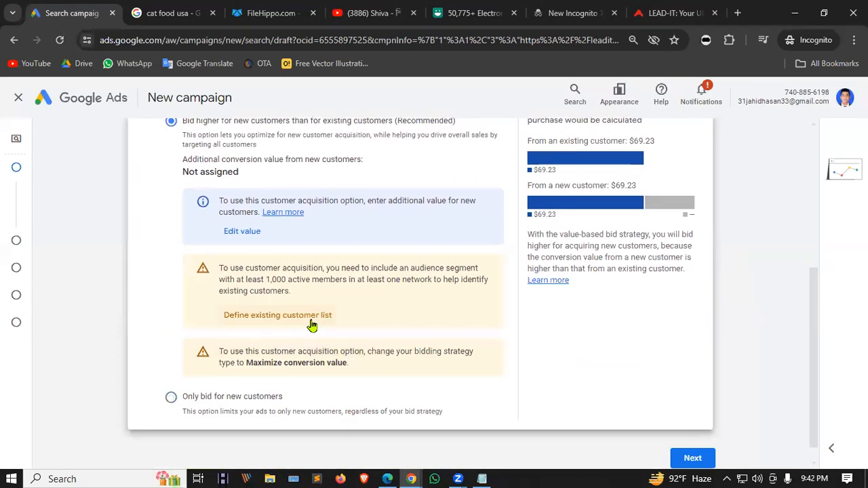
{"action": "scroll", "coordinate": [311, 326], "scroll_direction": "up", "scroll_amount": 3}
{"action": "left_click", "coordinate": [152, 225]}
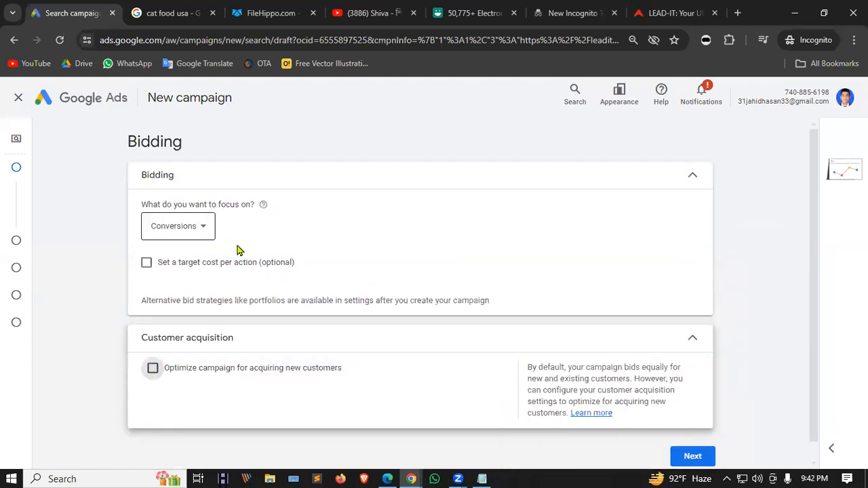
{"action": "left_click", "coordinate": [699, 457]}
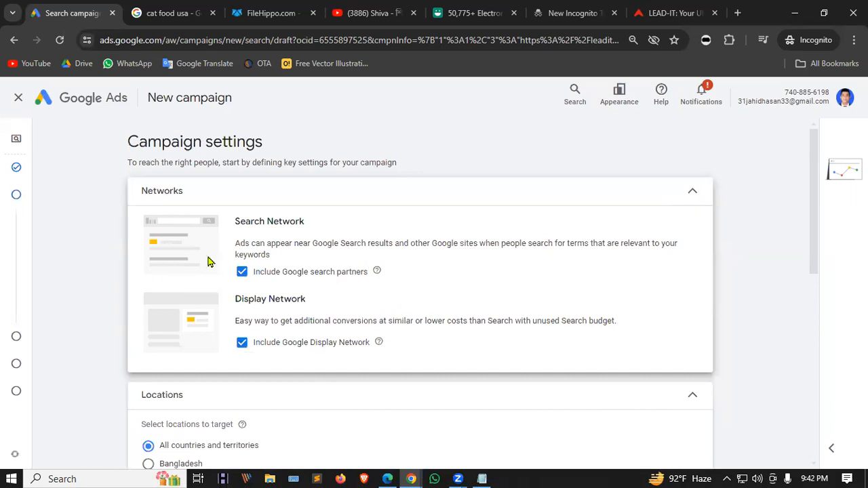
{"action": "left_click_drag", "start_coordinate": [235, 299], "coordinate": [307, 305]}
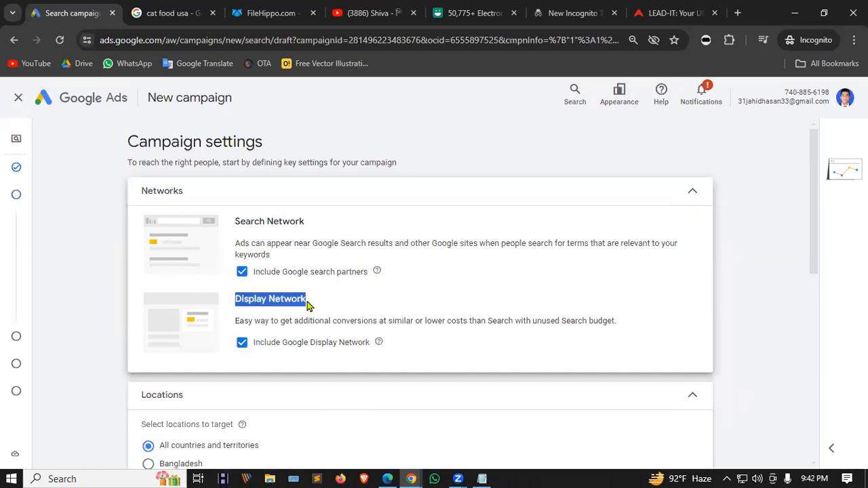
{"action": "left_click_drag", "start_coordinate": [234, 224], "coordinate": [324, 224]}
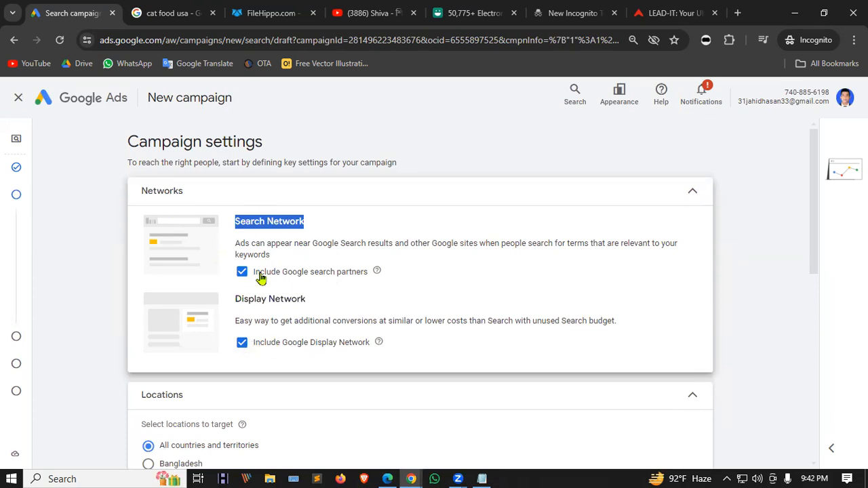
{"action": "left_click", "coordinate": [833, 23]}
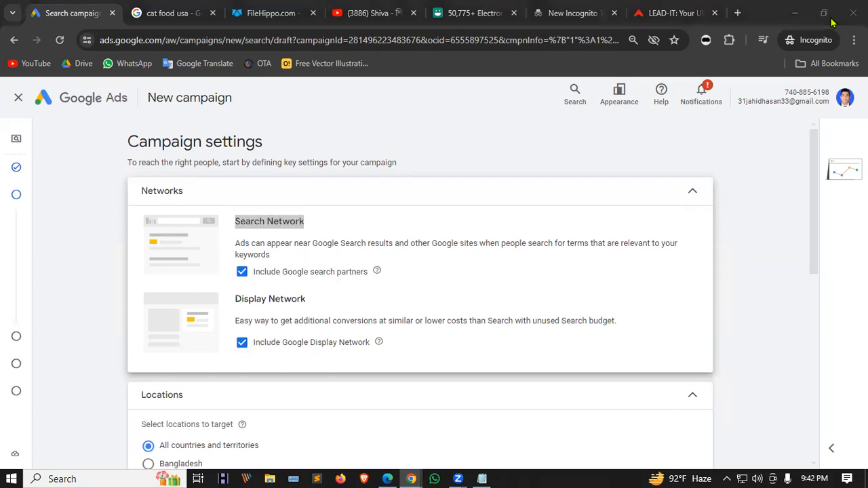
{"action": "left_click", "coordinate": [474, 13]}
{"action": "left_click", "coordinate": [583, 7]}
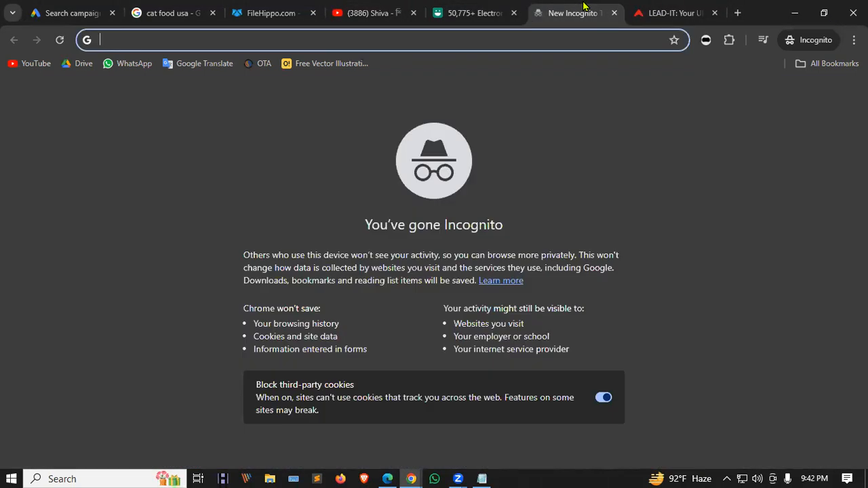
{"action": "left_click", "coordinate": [475, 13]}
{"action": "left_click", "coordinate": [388, 8]}
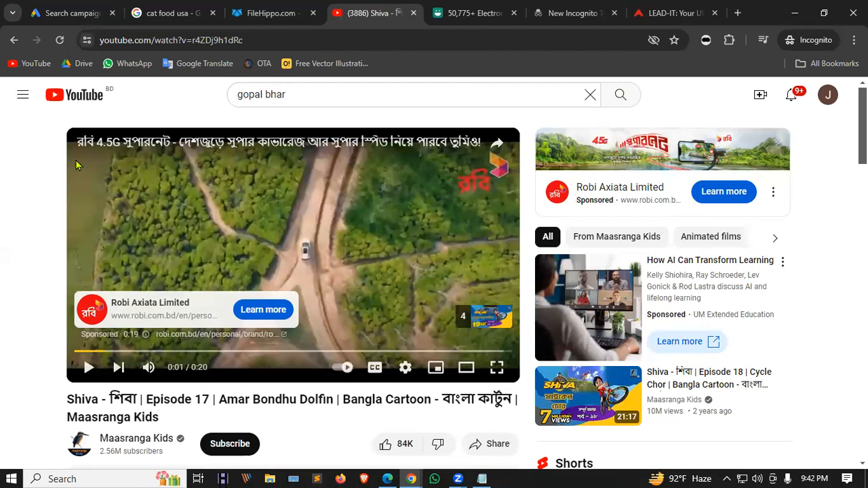
{"action": "left_click", "coordinate": [173, 13]}
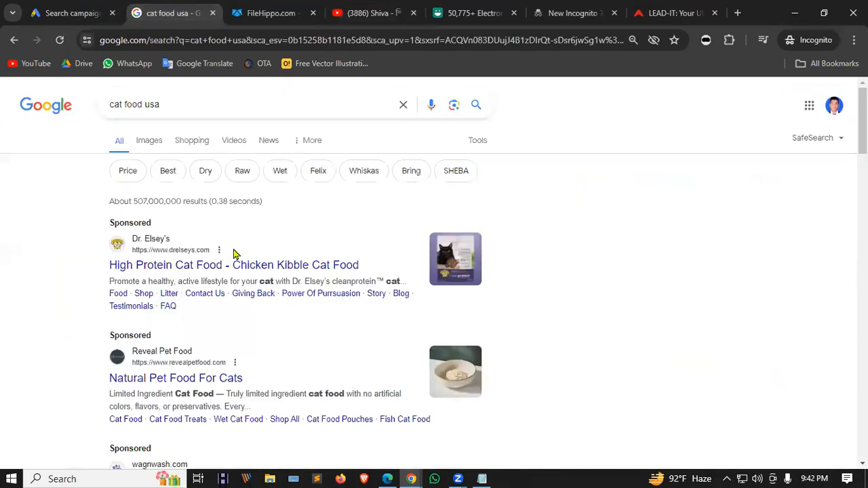
{"action": "left_click", "coordinate": [102, 12]}
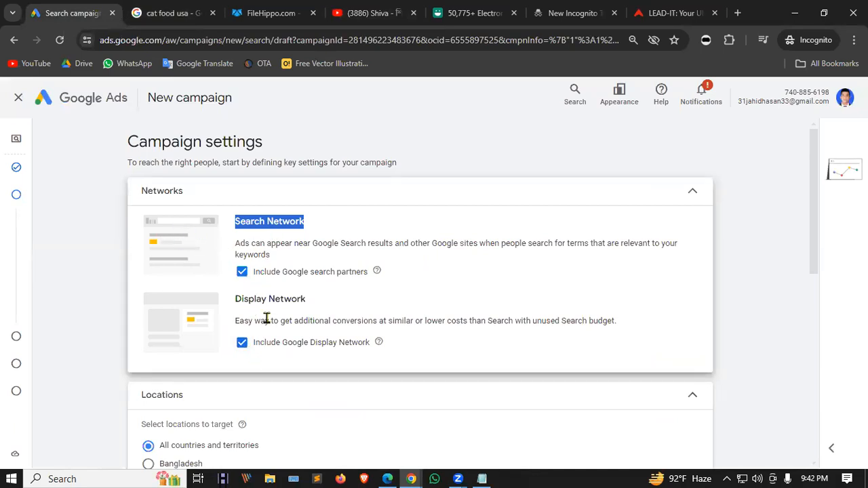
{"action": "left_click", "coordinate": [243, 342]}
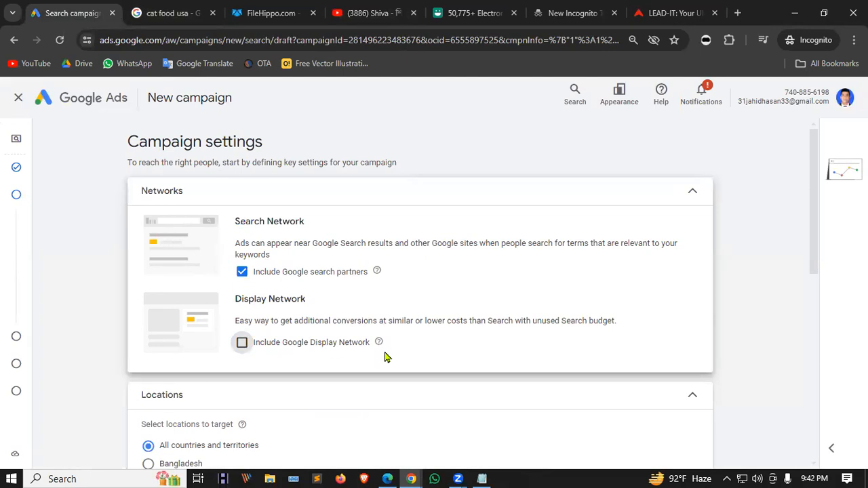
{"action": "scroll", "coordinate": [447, 298], "scroll_direction": "down", "scroll_amount": 2}
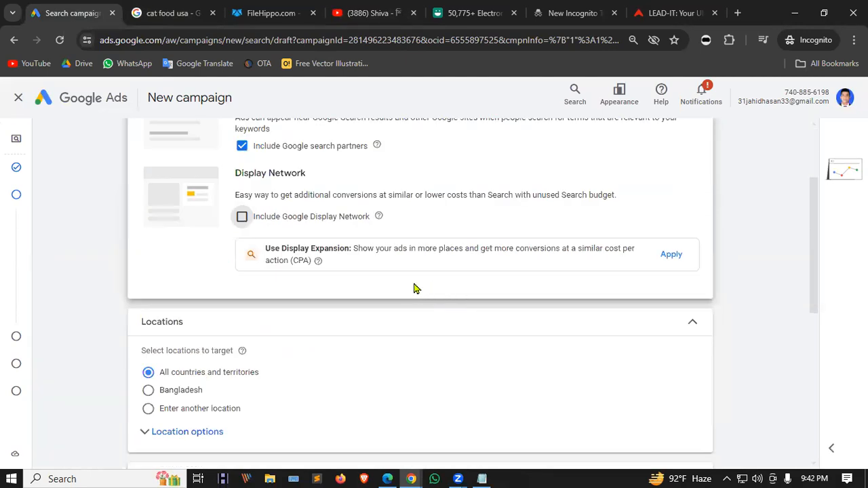
{"action": "scroll", "coordinate": [314, 272], "scroll_direction": "up", "scroll_amount": 1}
{"action": "left_click", "coordinate": [242, 281]}
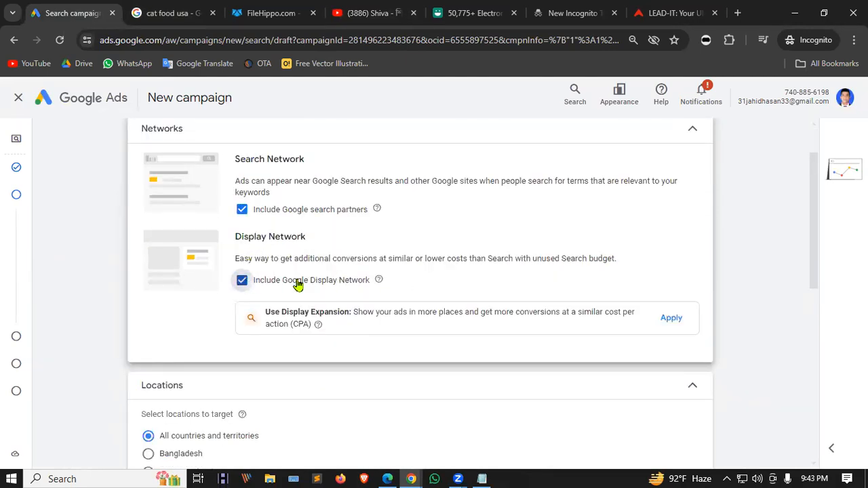
{"action": "scroll", "coordinate": [414, 303], "scroll_direction": "down", "scroll_amount": 2}
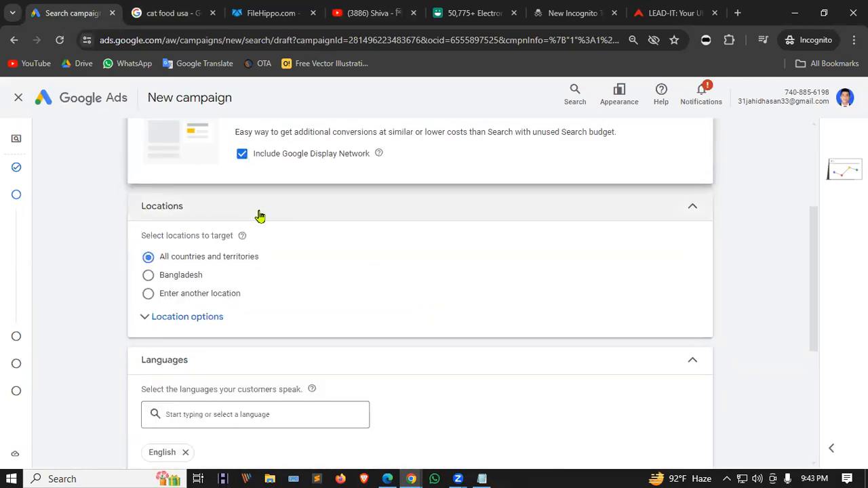
Replace all-countries targeting with the location Dhaka, Dhaka Division, Bangladesh.
{"action": "left_click", "coordinate": [192, 324]}
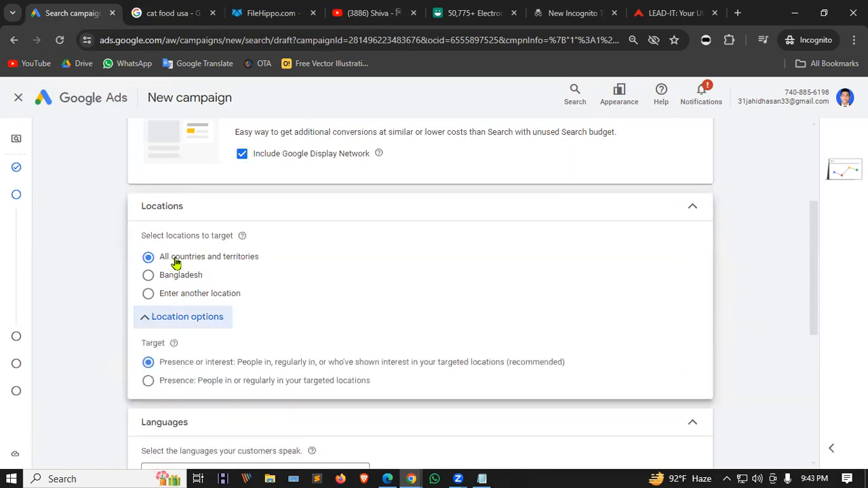
{"action": "left_click", "coordinate": [148, 276]}
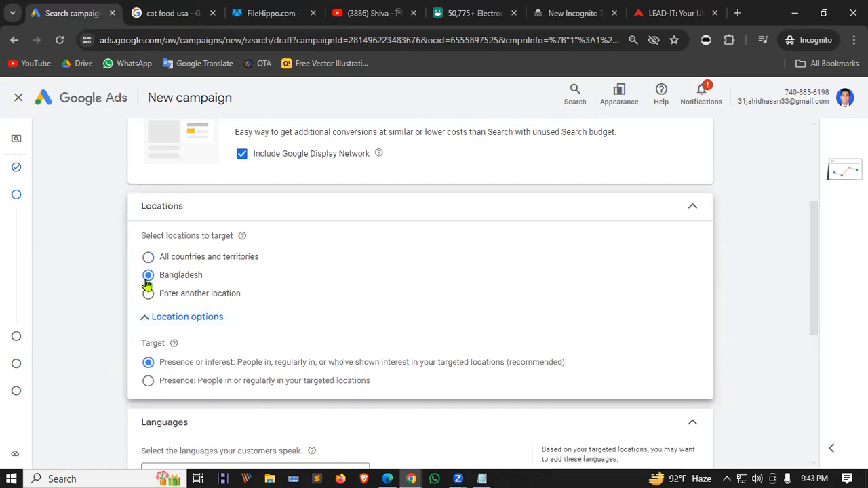
{"action": "left_click", "coordinate": [207, 299]}
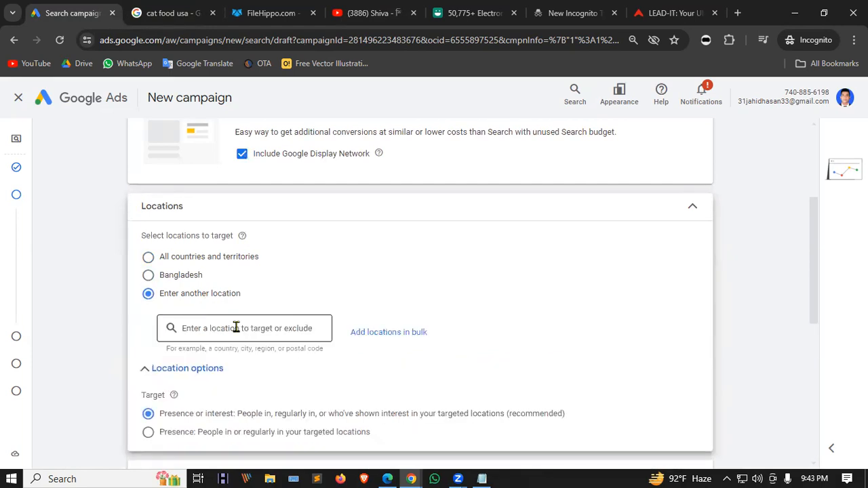
{"action": "type", "text": "dhaka"}
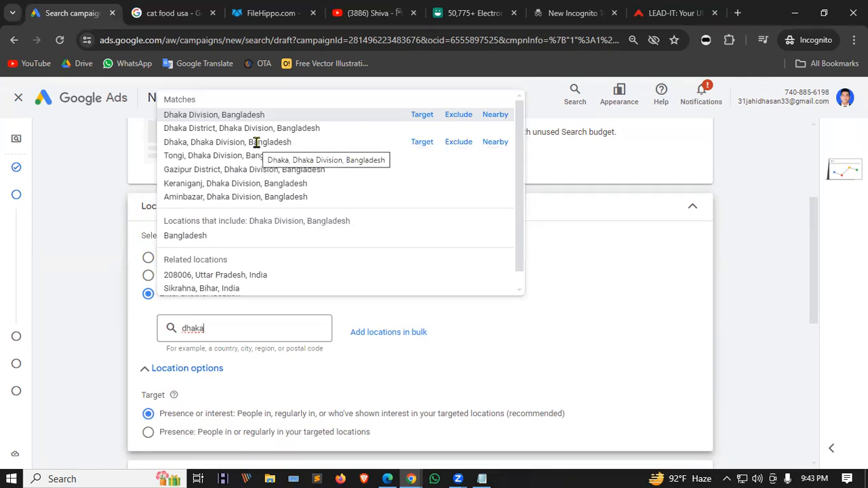
{"action": "left_click", "coordinate": [192, 143]}
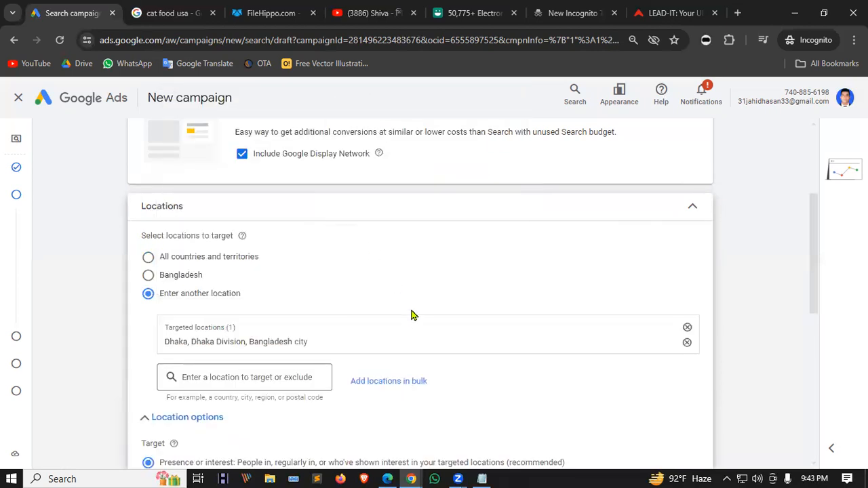
{"action": "scroll", "coordinate": [411, 315], "scroll_direction": "down", "scroll_amount": 2}
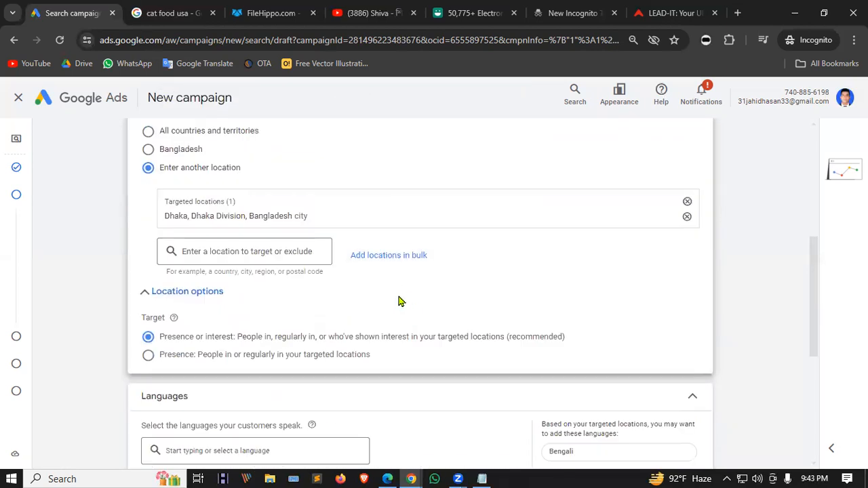
Add New York state, United States as a second targeted location.
{"action": "left_click", "coordinate": [210, 251]}
{"action": "type", "text": "ne"}
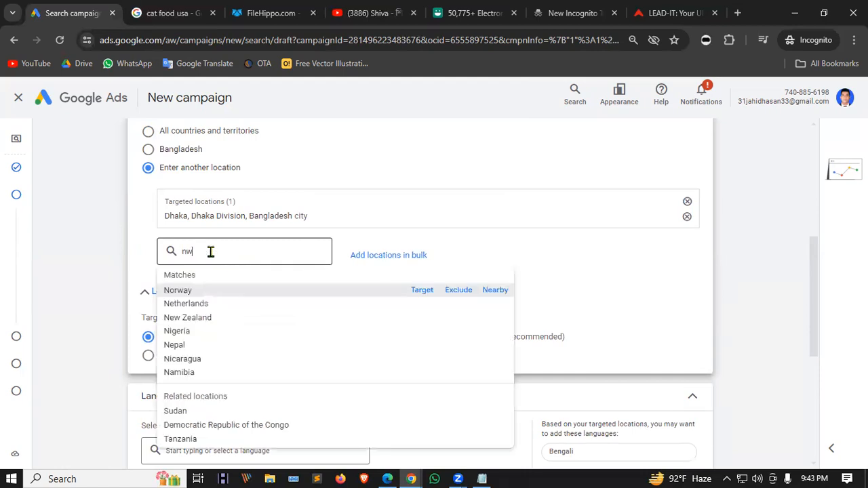
{"action": "type", "text": "w"}
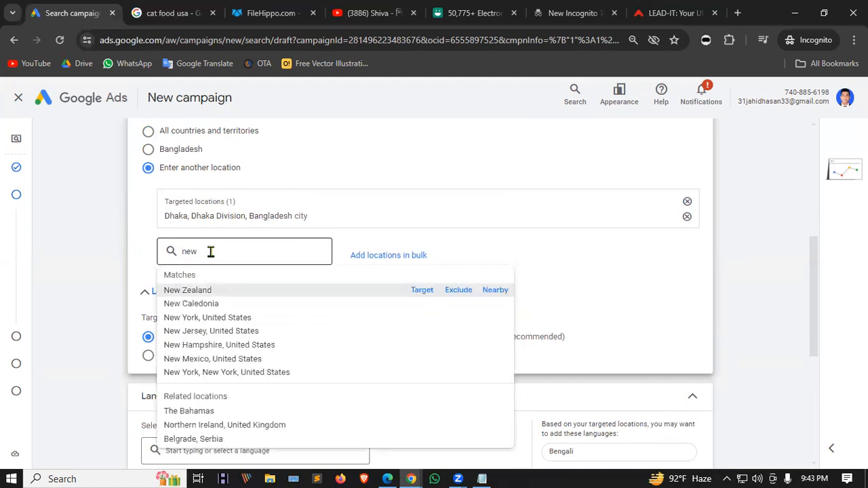
{"action": "left_click", "coordinate": [215, 322]}
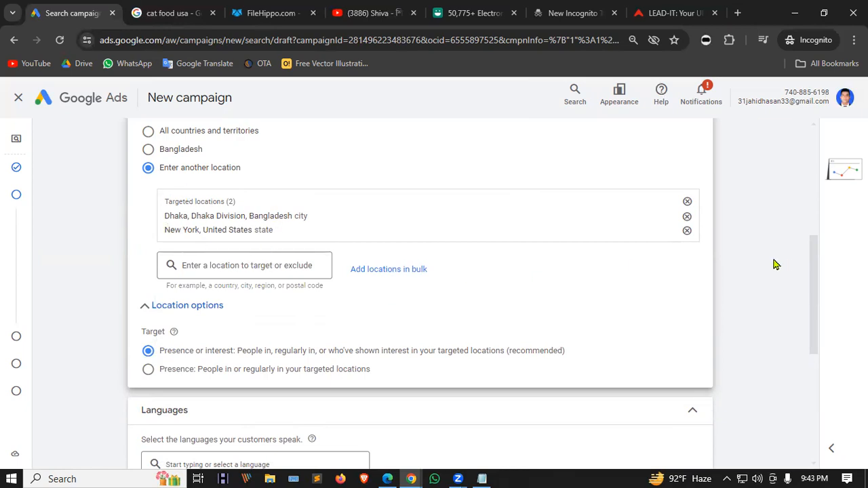
{"action": "scroll", "coordinate": [291, 156], "scroll_direction": "down", "scroll_amount": 5}
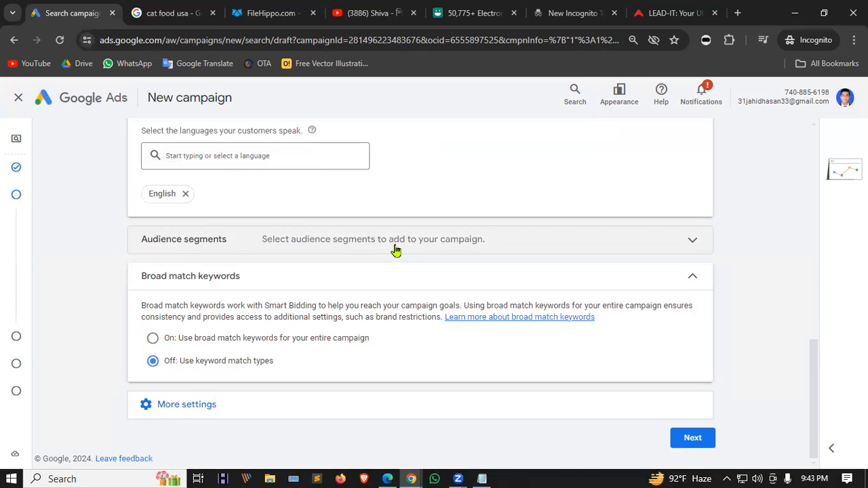
Browse audience segments under Who they are and expand Parental Status.
{"action": "left_click", "coordinate": [693, 241]}
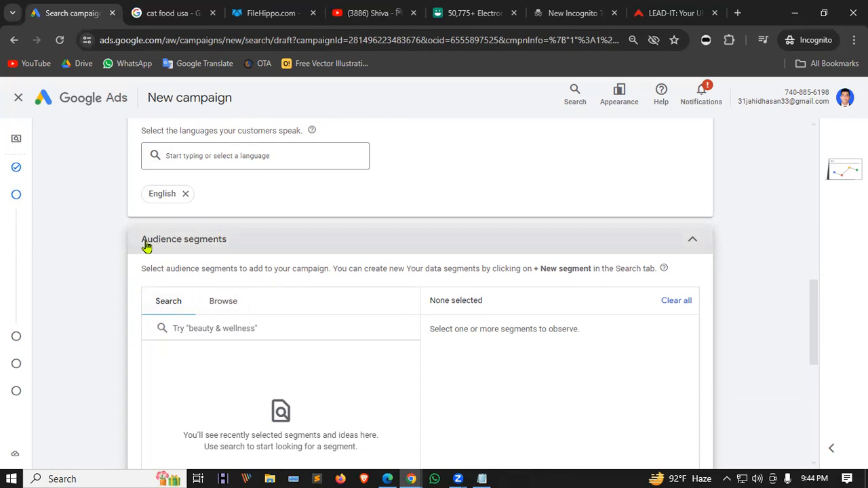
{"action": "scroll", "coordinate": [213, 244], "scroll_direction": "down", "scroll_amount": 1}
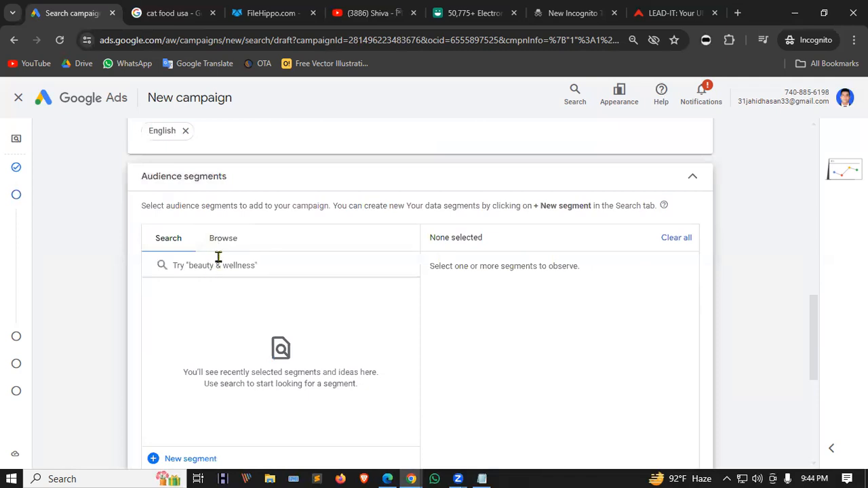
{"action": "left_click", "coordinate": [224, 240]}
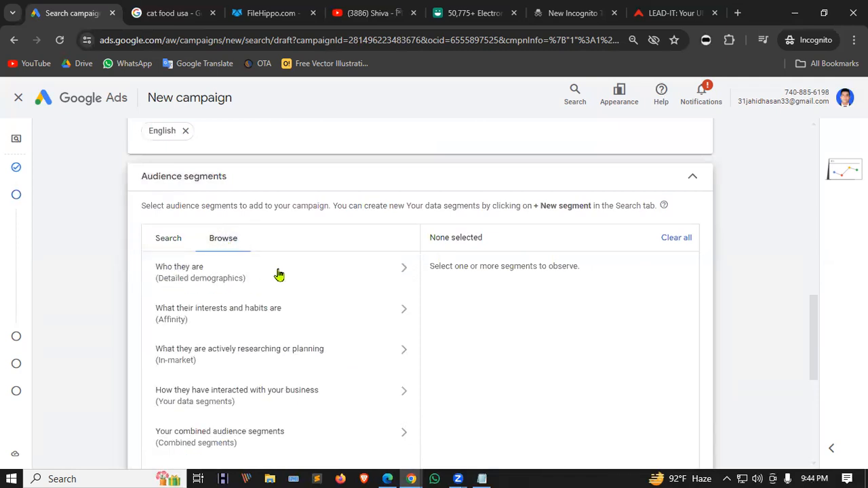
{"action": "left_click", "coordinate": [298, 277]}
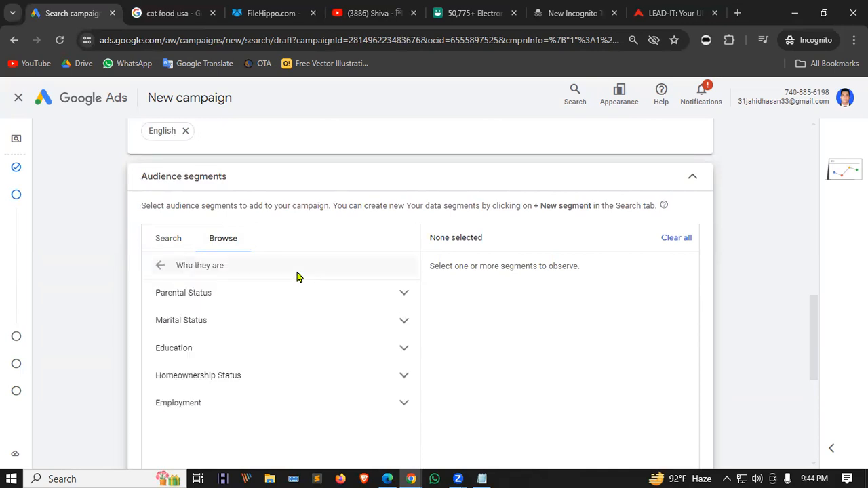
{"action": "scroll", "coordinate": [290, 306], "scroll_direction": "down", "scroll_amount": 2}
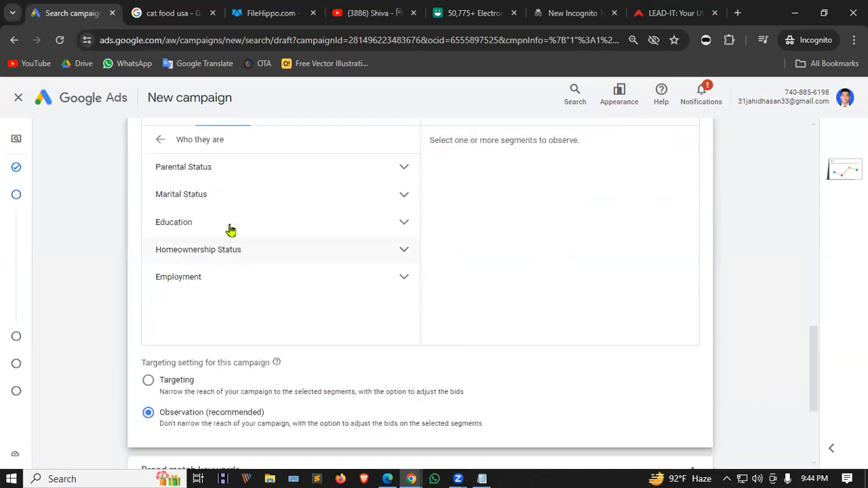
{"action": "left_click", "coordinate": [260, 170]}
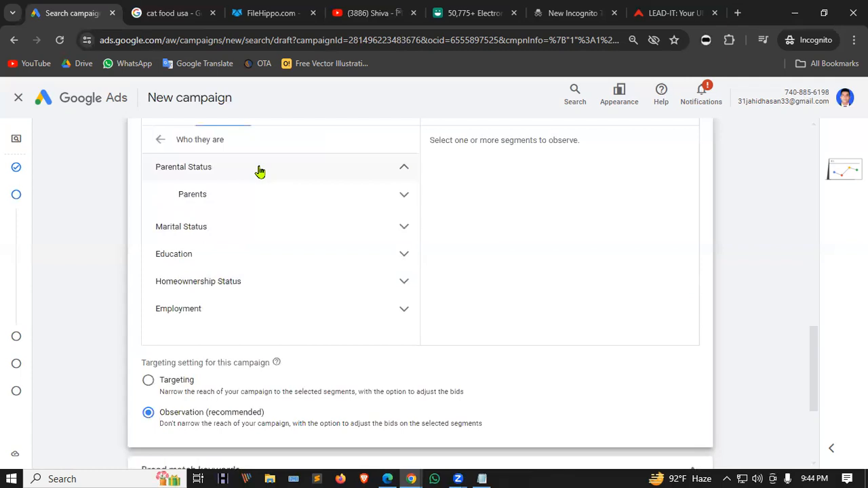
{"action": "left_click", "coordinate": [285, 197]}
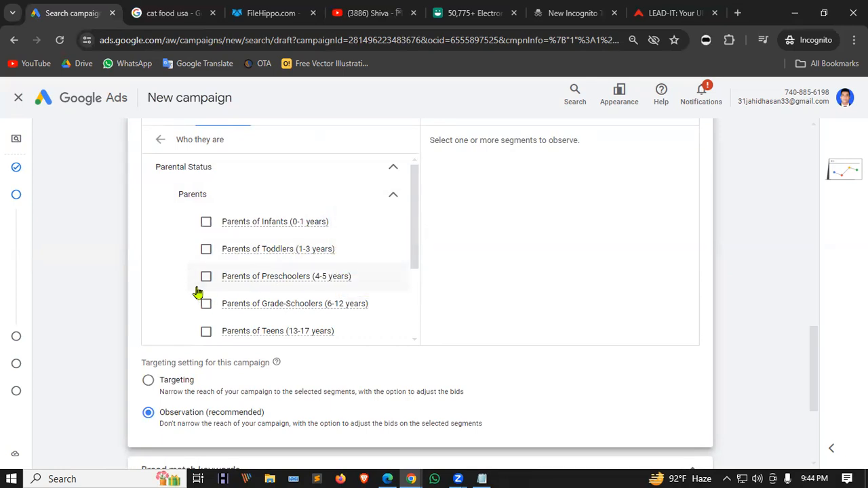
{"action": "scroll", "coordinate": [362, 262], "scroll_direction": "down", "scroll_amount": 5}
{"action": "scroll", "coordinate": [339, 227], "scroll_direction": "up", "scroll_amount": 5}
{"action": "scroll", "coordinate": [314, 210], "scroll_direction": "down", "scroll_amount": 3}
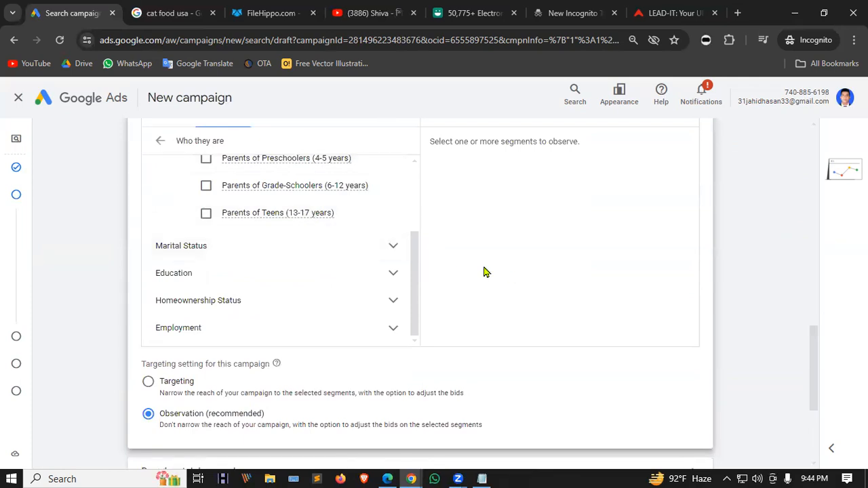
Expand Marital Status, Education, Highest Level of Educational Attainment, Homeownership Status and Employment.
{"action": "left_click", "coordinate": [394, 250]}
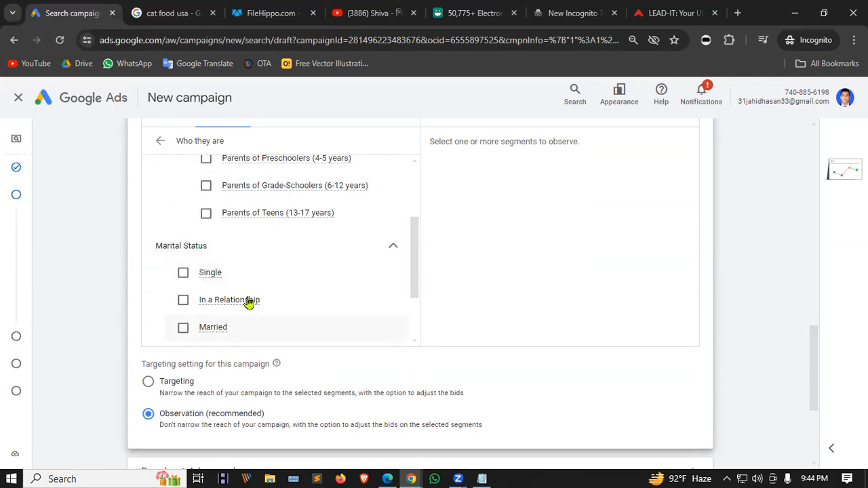
{"action": "mouse_move", "coordinate": [249, 302]}
{"action": "scroll", "coordinate": [249, 301], "scroll_direction": "down", "scroll_amount": 1}
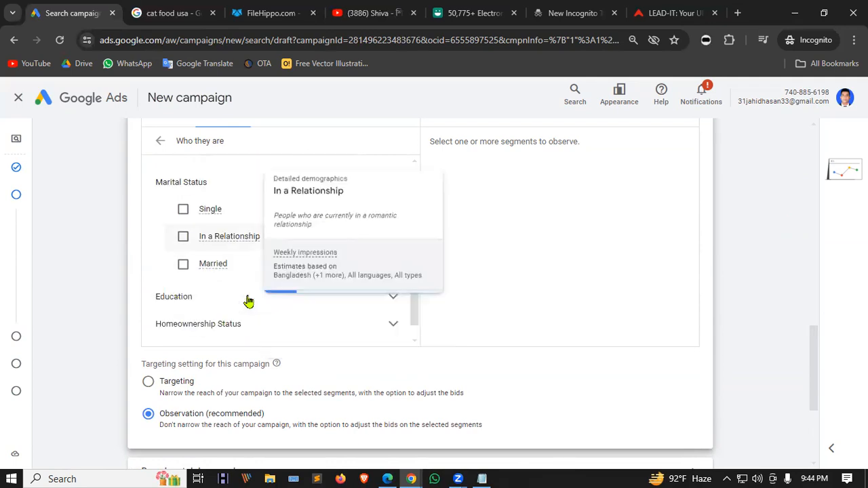
{"action": "mouse_move", "coordinate": [220, 272]}
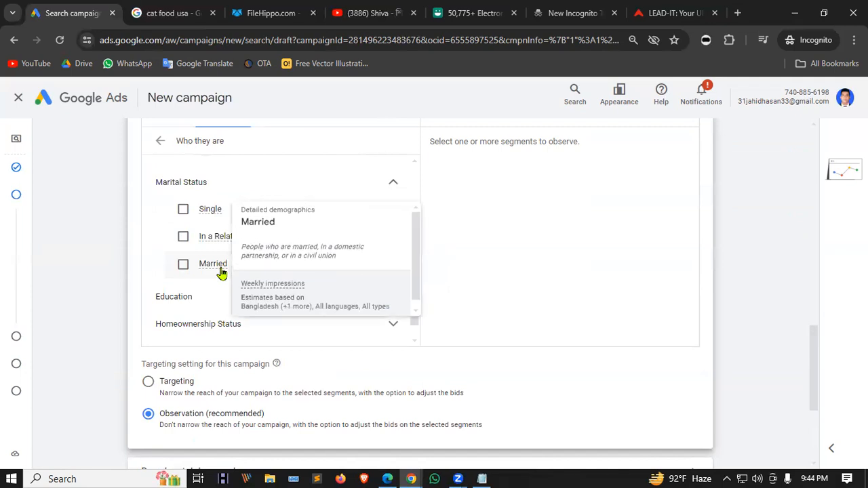
{"action": "left_click", "coordinate": [203, 301]}
{"action": "scroll", "coordinate": [343, 235], "scroll_direction": "down", "scroll_amount": 1}
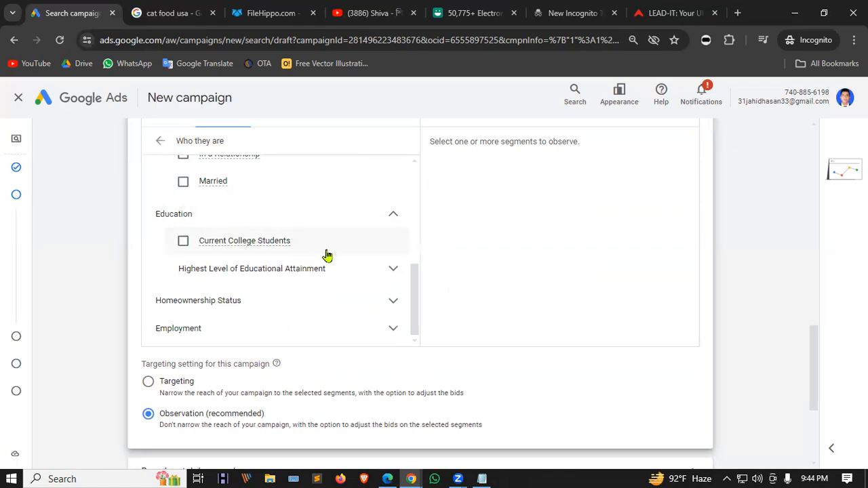
{"action": "left_click", "coordinate": [364, 273]}
{"action": "scroll", "coordinate": [360, 272], "scroll_direction": "down", "scroll_amount": 1}
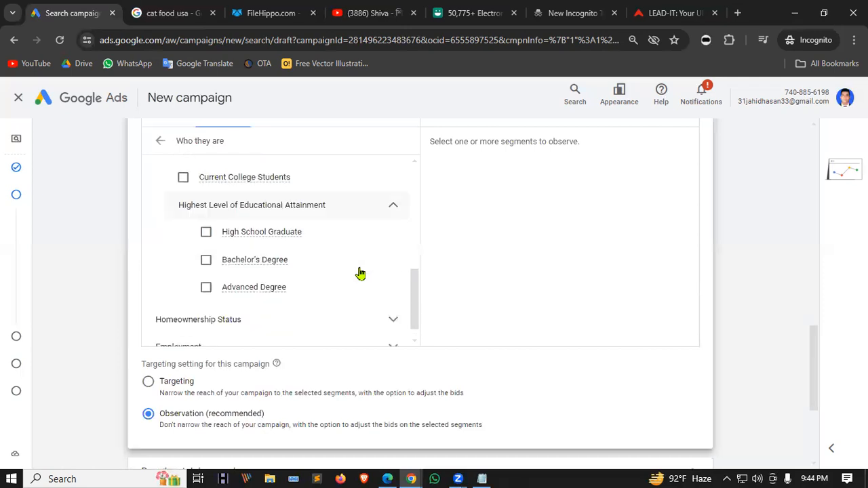
{"action": "left_click", "coordinate": [377, 320]}
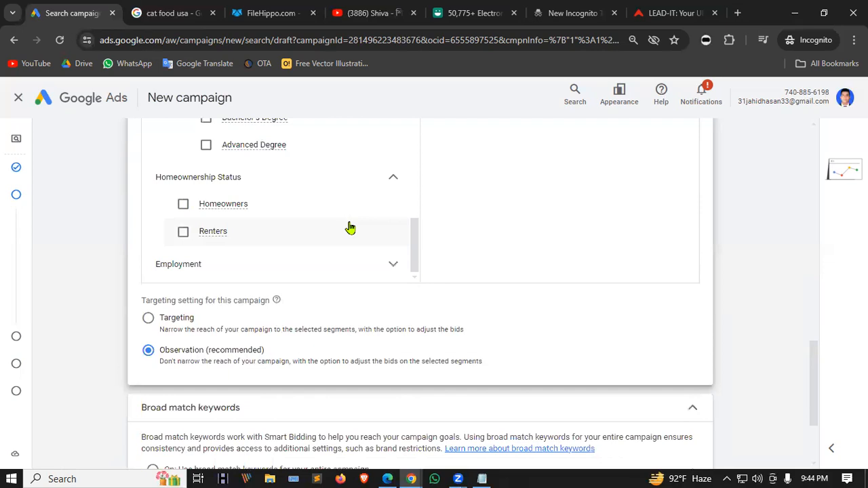
{"action": "left_click", "coordinate": [347, 272]}
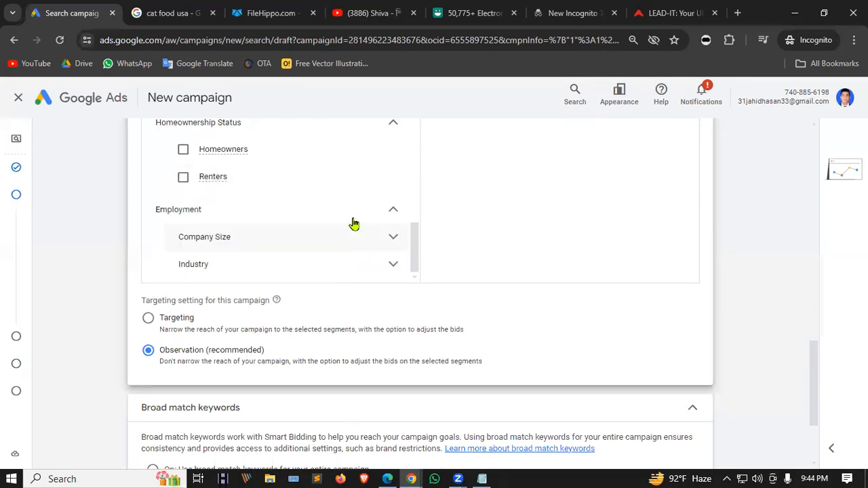
{"action": "scroll", "coordinate": [346, 210], "scroll_direction": "down", "scroll_amount": 2}
{"action": "scroll", "coordinate": [378, 219], "scroll_direction": "up", "scroll_amount": 8}
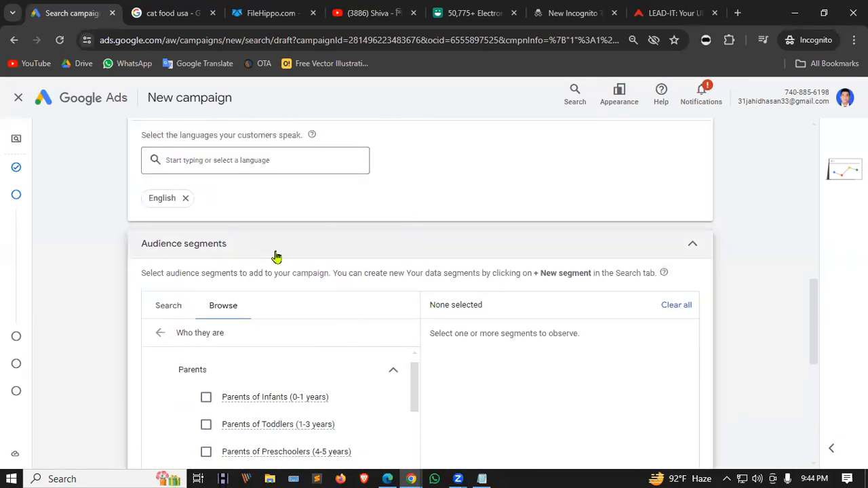
{"action": "scroll", "coordinate": [246, 324], "scroll_direction": "up", "scroll_amount": 1}
{"action": "scroll", "coordinate": [262, 295], "scroll_direction": "down", "scroll_amount": 2}
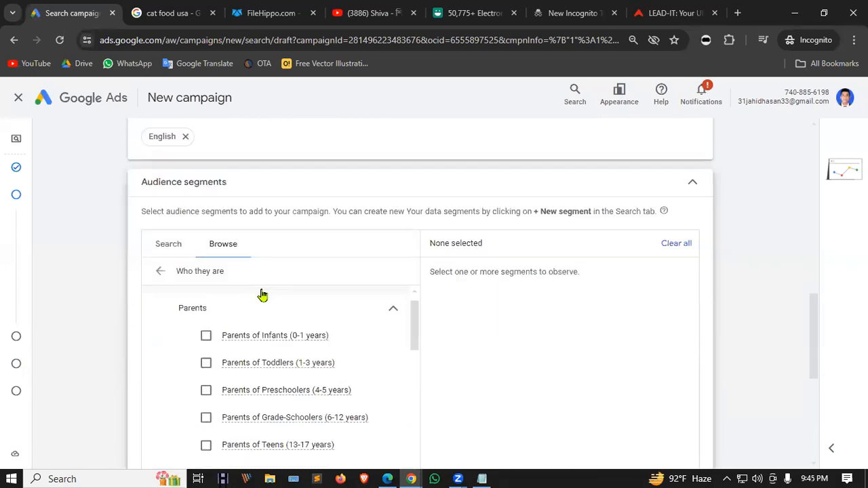
Open the Affinity interests segments and look through Sports & Fitness, Health & Fitness Buffs and Sports Fans.
{"action": "left_click", "coordinate": [162, 272]}
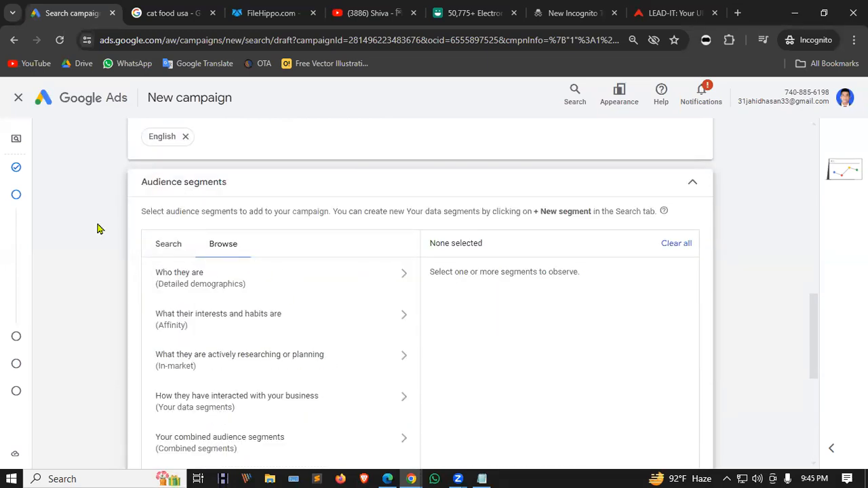
{"action": "scroll", "coordinate": [99, 226], "scroll_direction": "down", "scroll_amount": 1}
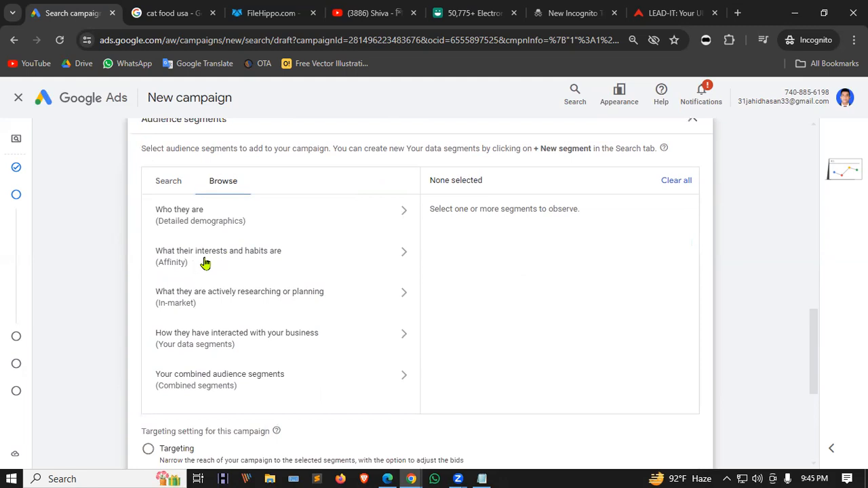
{"action": "left_click", "coordinate": [333, 262]}
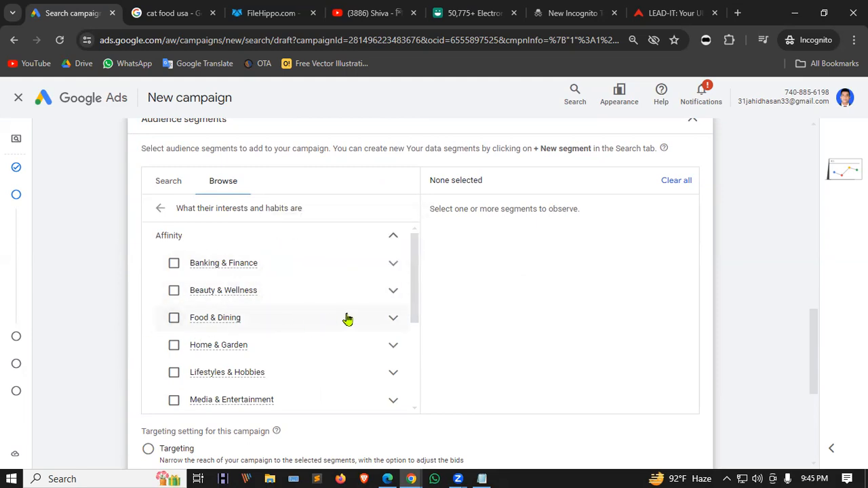
{"action": "scroll", "coordinate": [265, 316], "scroll_direction": "down", "scroll_amount": 5}
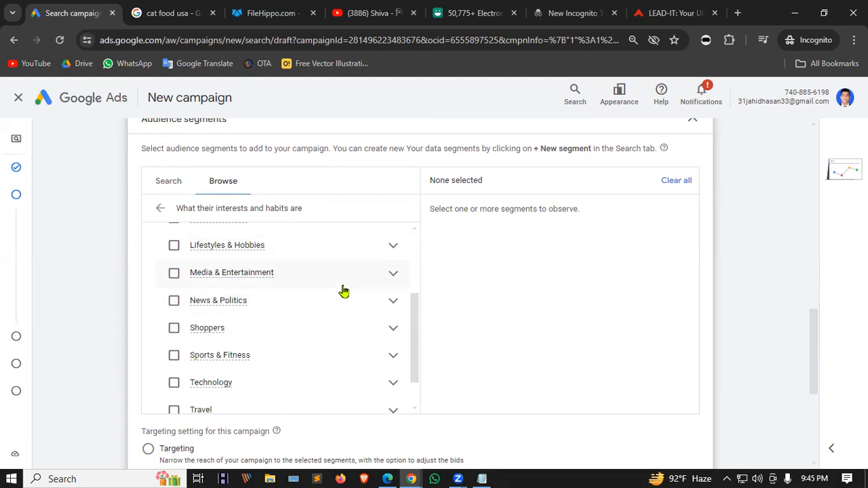
{"action": "left_click", "coordinate": [393, 250]}
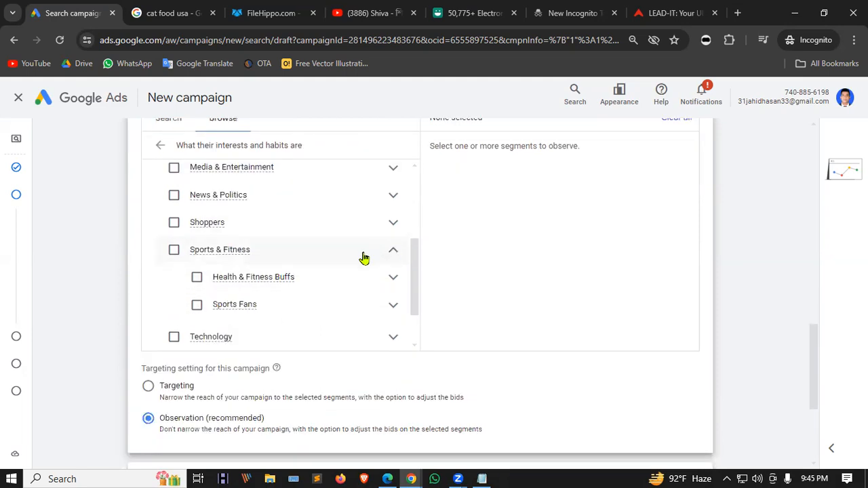
{"action": "left_click", "coordinate": [394, 277]}
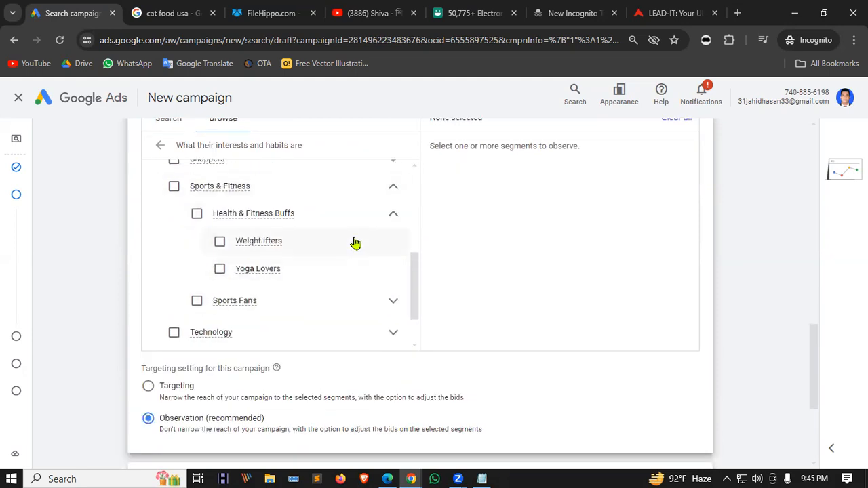
{"action": "left_click", "coordinate": [393, 214]}
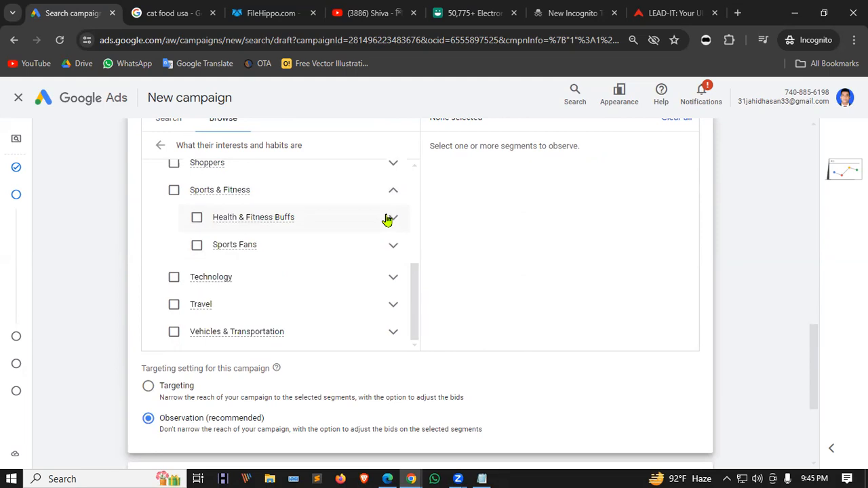
{"action": "left_click", "coordinate": [397, 249]}
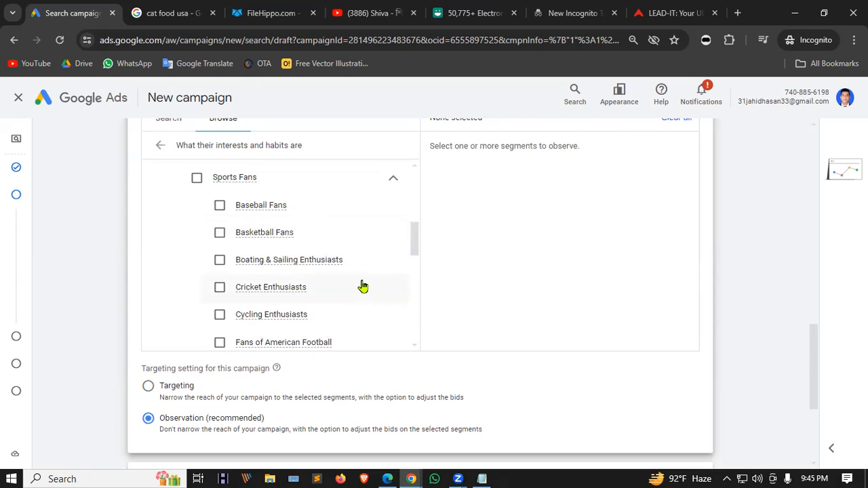
{"action": "scroll", "coordinate": [360, 285], "scroll_direction": "down", "scroll_amount": 1}
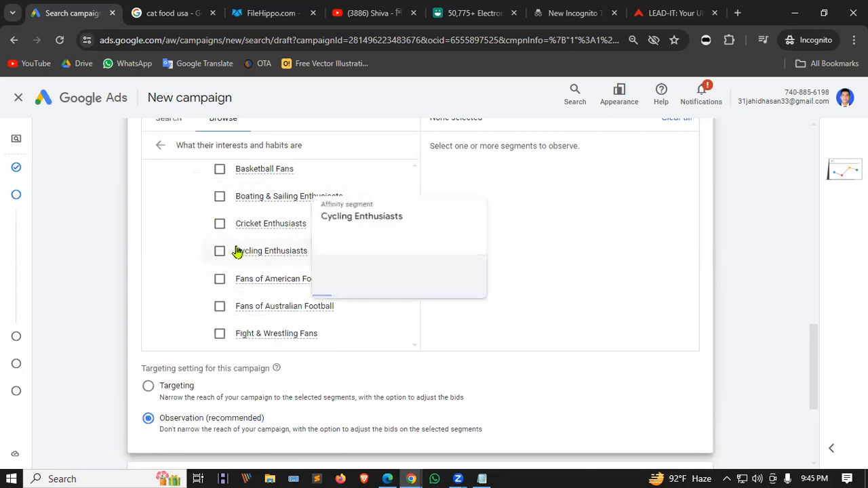
{"action": "scroll", "coordinate": [257, 251], "scroll_direction": "down", "scroll_amount": 1}
{"action": "scroll", "coordinate": [329, 280], "scroll_direction": "up", "scroll_amount": 3}
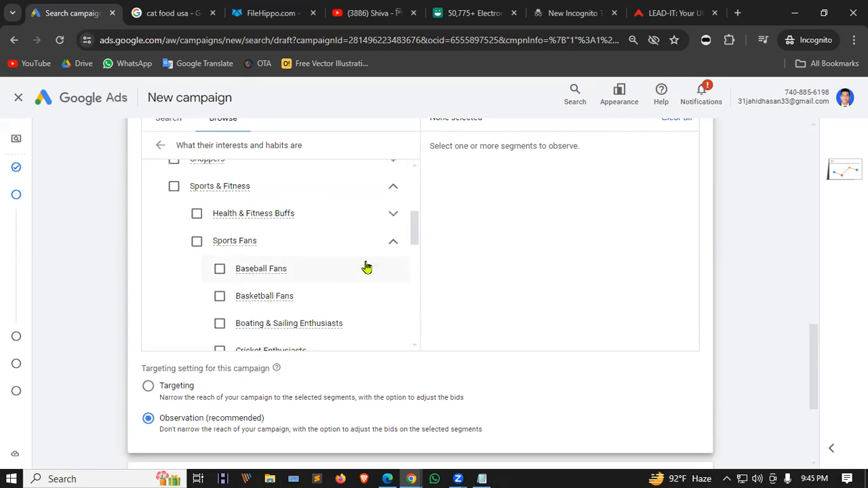
{"action": "scroll", "coordinate": [380, 244], "scroll_direction": "down", "scroll_amount": 1}
{"action": "left_click", "coordinate": [394, 181]}
{"action": "scroll", "coordinate": [341, 224], "scroll_direction": "down", "scroll_amount": 1}
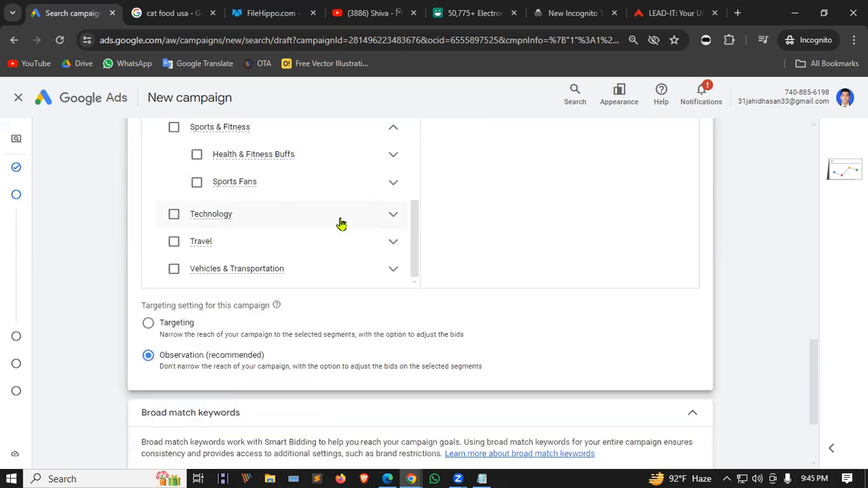
Expand and collapse the Technology and Travel groups, then collapse the Affinity list.
{"action": "left_click", "coordinate": [391, 217]}
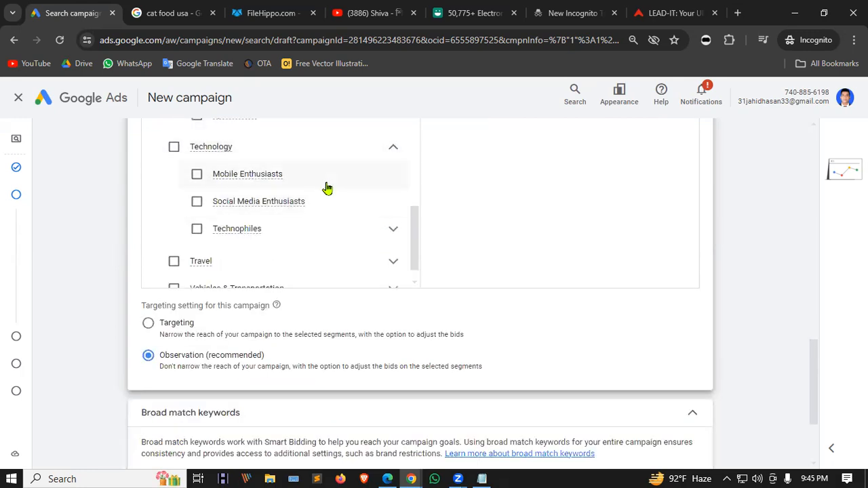
{"action": "left_click", "coordinate": [392, 153]}
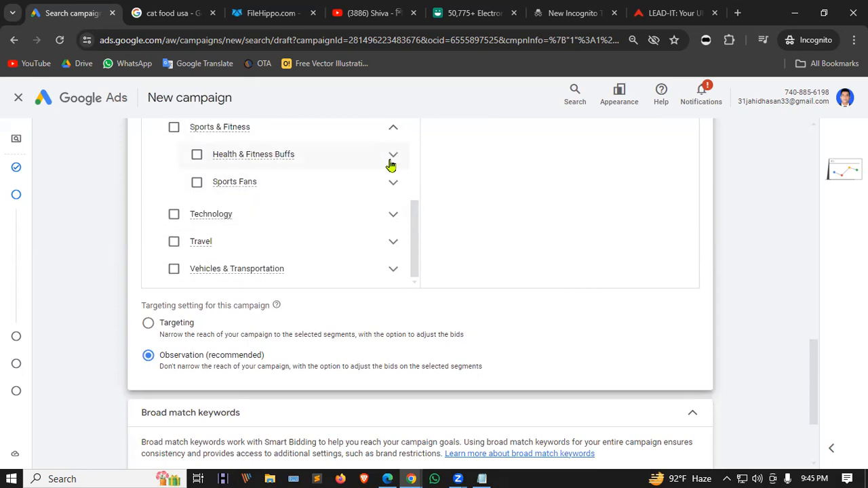
{"action": "left_click", "coordinate": [391, 242]}
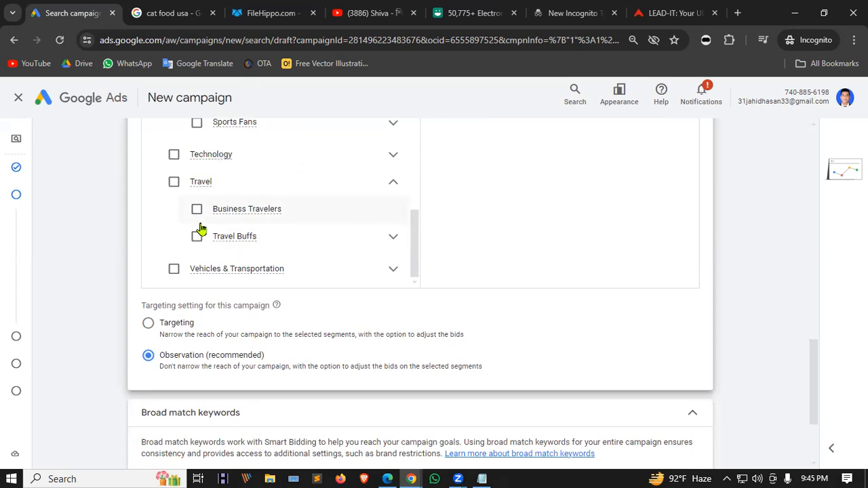
{"action": "scroll", "coordinate": [201, 230], "scroll_direction": "up", "scroll_amount": 1}
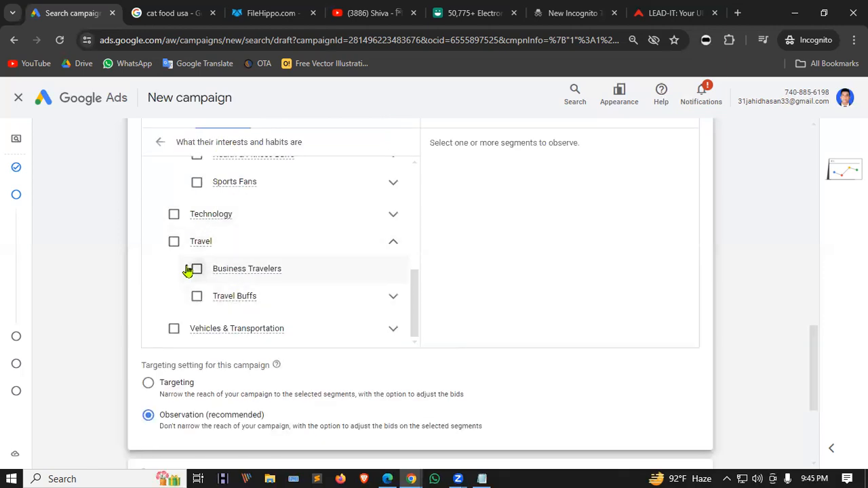
{"action": "left_click", "coordinate": [393, 241]}
{"action": "scroll", "coordinate": [392, 270], "scroll_direction": "up", "scroll_amount": 3}
{"action": "scroll", "coordinate": [394, 273], "scroll_direction": "up", "scroll_amount": 4}
{"action": "left_click", "coordinate": [391, 296]}
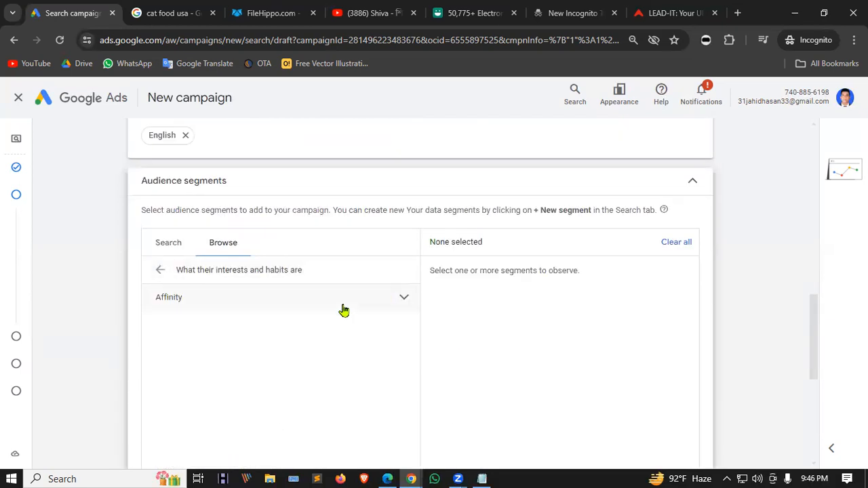
{"action": "scroll", "coordinate": [343, 310], "scroll_direction": "down", "scroll_amount": 1}
Glance at In-market Autos & Vehicles, then return to the five top-level audience categories.
{"action": "left_click", "coordinate": [159, 209]}
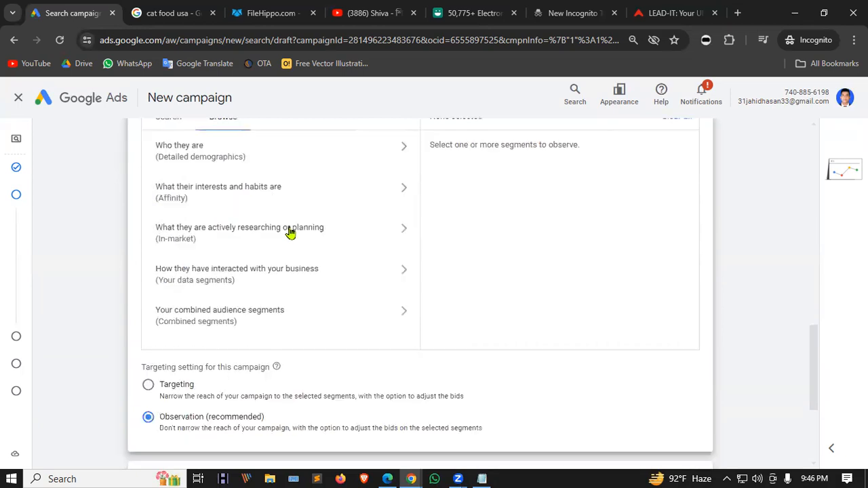
{"action": "left_click", "coordinate": [401, 234]}
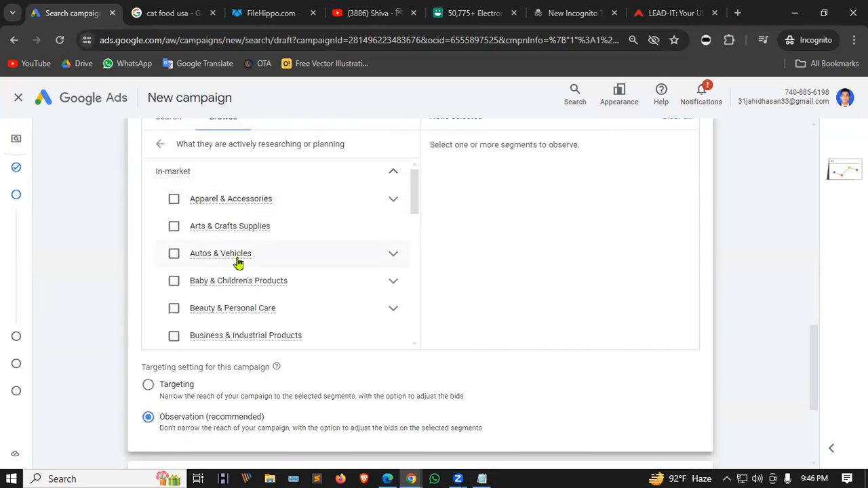
{"action": "left_click", "coordinate": [393, 253]}
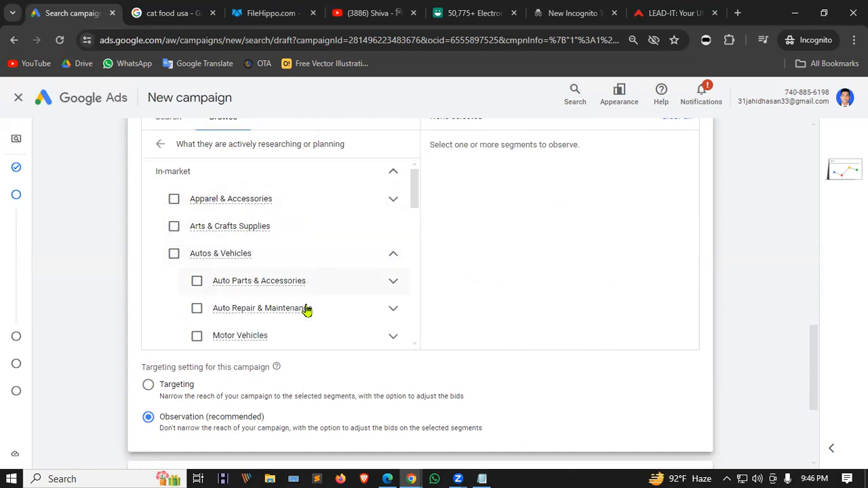
{"action": "scroll", "coordinate": [319, 271], "scroll_direction": "down", "scroll_amount": 2}
{"action": "scroll", "coordinate": [318, 281], "scroll_direction": "up", "scroll_amount": 4}
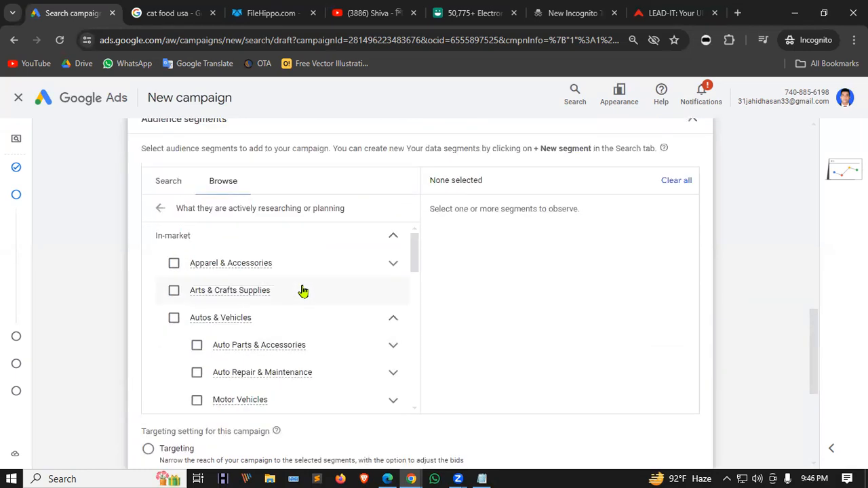
{"action": "left_click", "coordinate": [160, 207]}
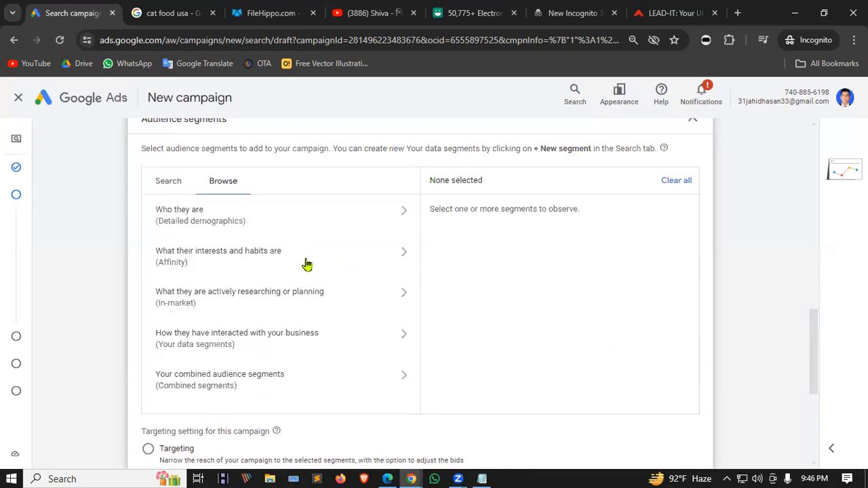
{"action": "scroll", "coordinate": [357, 298], "scroll_direction": "down", "scroll_amount": 1}
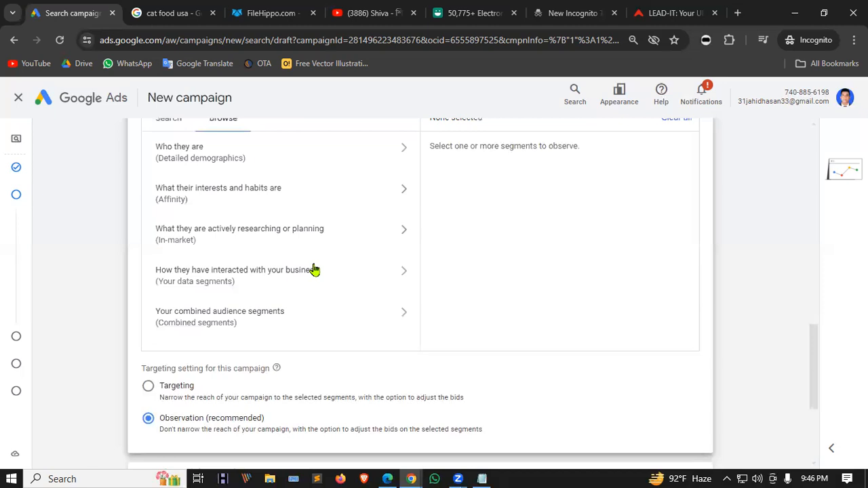
{"action": "scroll", "coordinate": [359, 230], "scroll_direction": "down", "scroll_amount": 1}
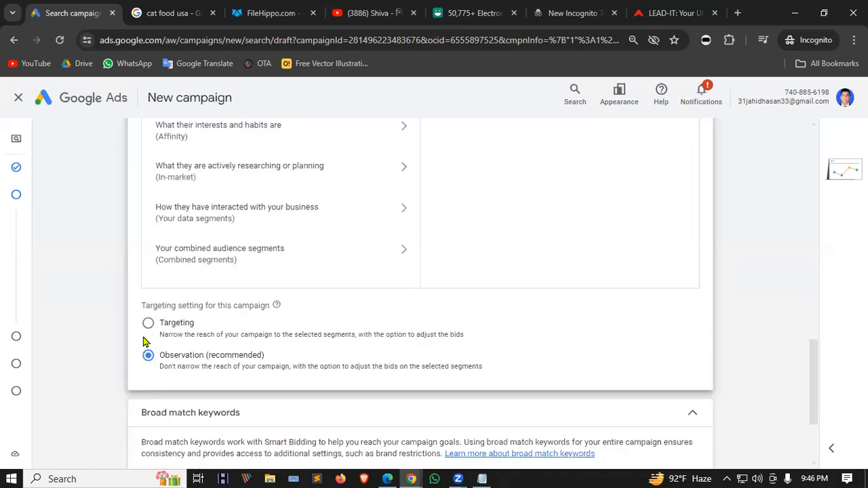
{"action": "scroll", "coordinate": [461, 242], "scroll_direction": "up", "scroll_amount": 3}
{"action": "scroll", "coordinate": [353, 279], "scroll_direction": "down", "scroll_amount": 1}
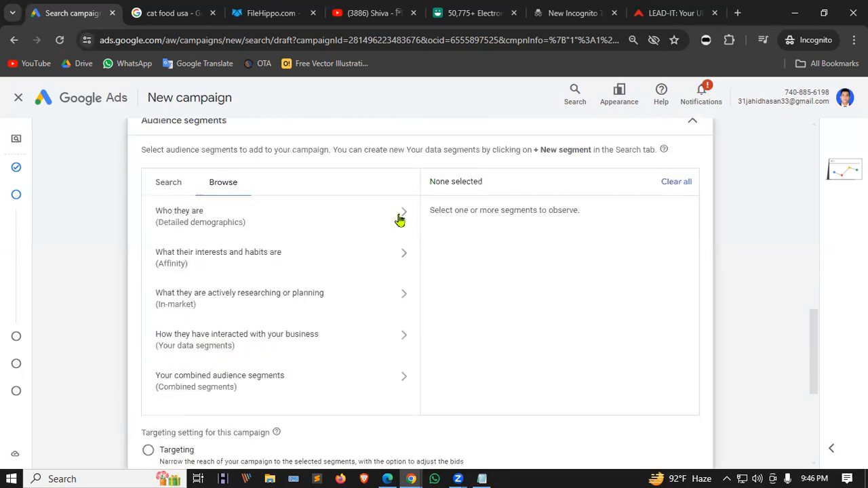
Tick Married and In a Relationship under Marital Status, then expand More settings.
{"action": "left_click", "coordinate": [363, 227]}
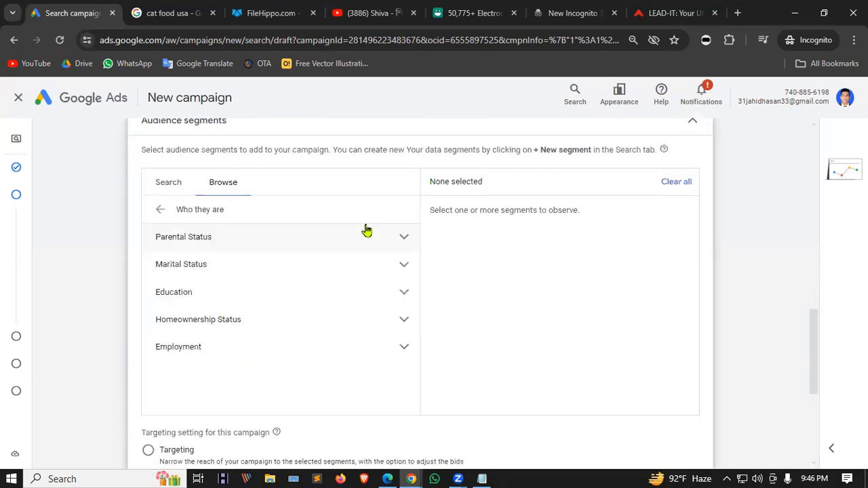
{"action": "left_click", "coordinate": [403, 265]}
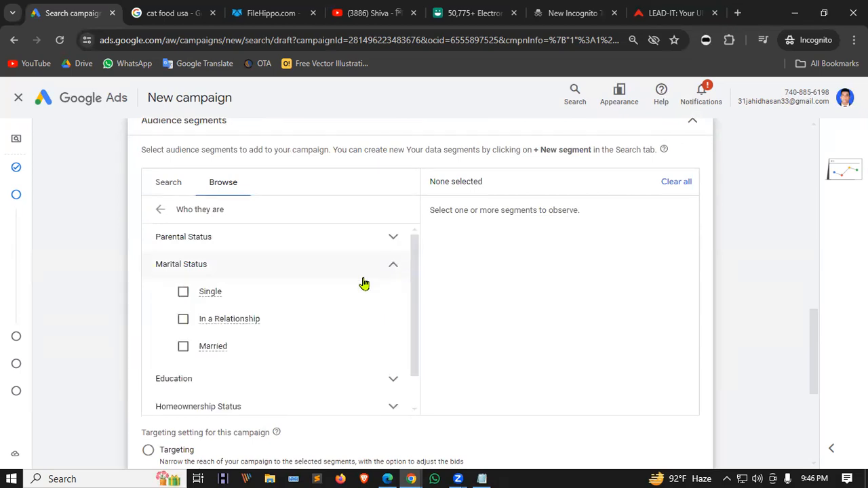
{"action": "left_click", "coordinate": [182, 352]}
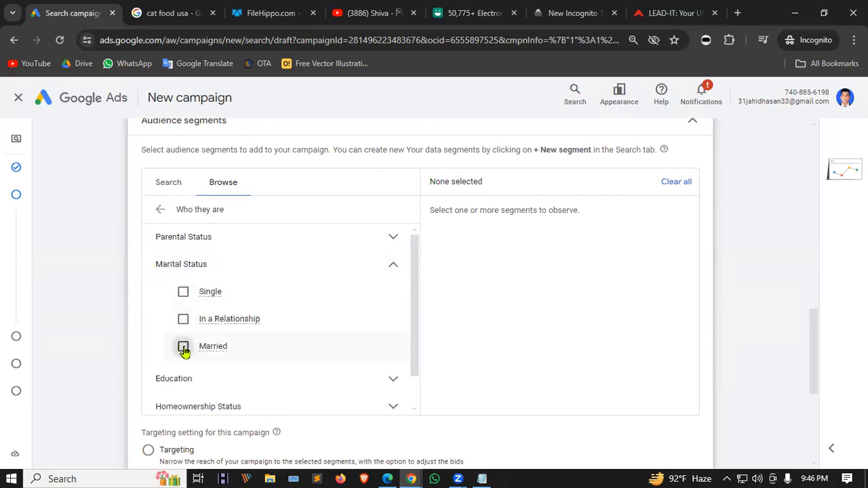
{"action": "left_click", "coordinate": [184, 318]}
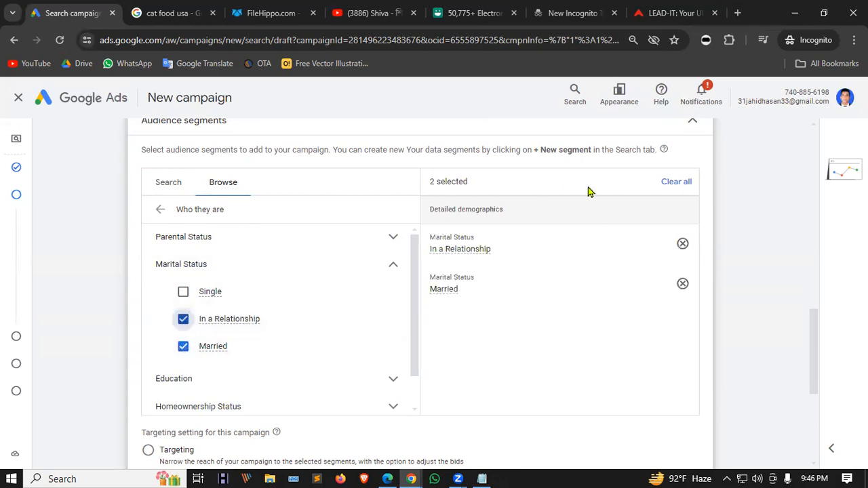
{"action": "left_click", "coordinate": [396, 266]}
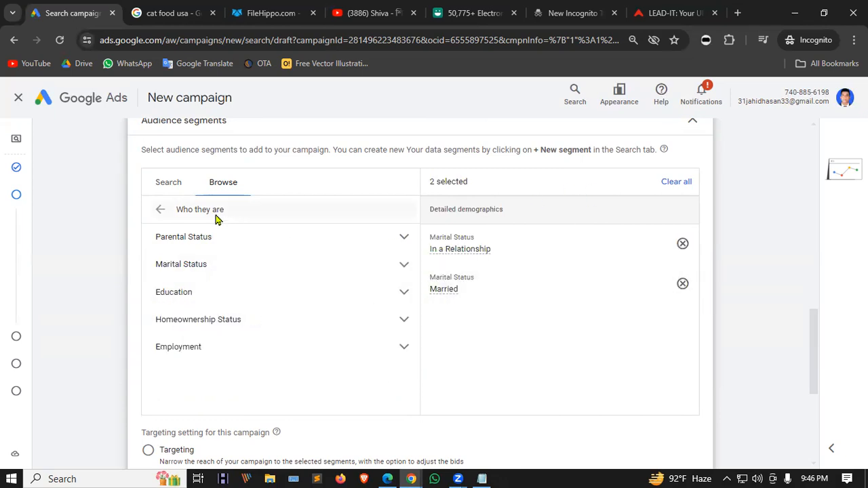
{"action": "left_click", "coordinate": [155, 211]}
{"action": "scroll", "coordinate": [434, 271], "scroll_direction": "down", "scroll_amount": 4}
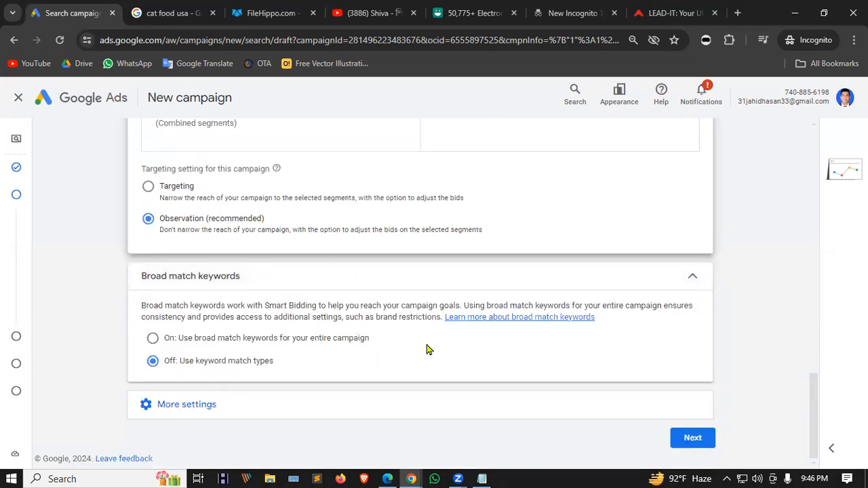
{"action": "left_click", "coordinate": [224, 411]}
Set the campaign start date to Apr 30, 2024.
{"action": "scroll", "coordinate": [351, 276], "scroll_direction": "down", "scroll_amount": 1}
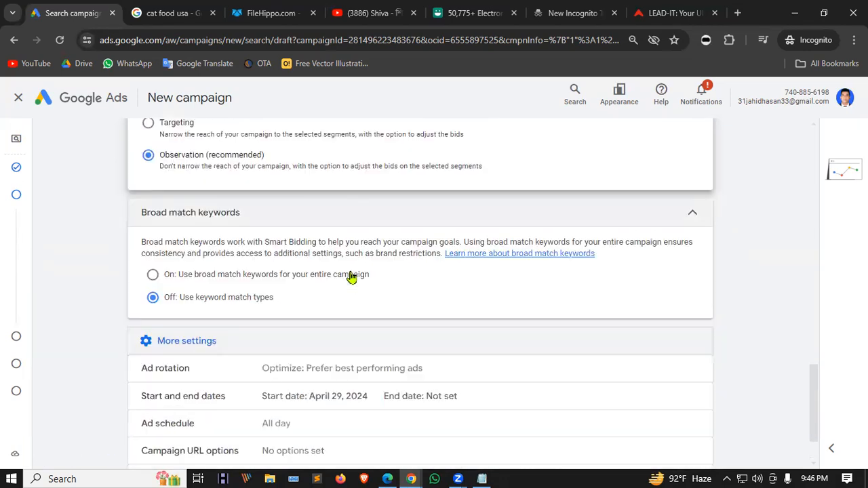
{"action": "scroll", "coordinate": [367, 260], "scroll_direction": "down", "scroll_amount": 1}
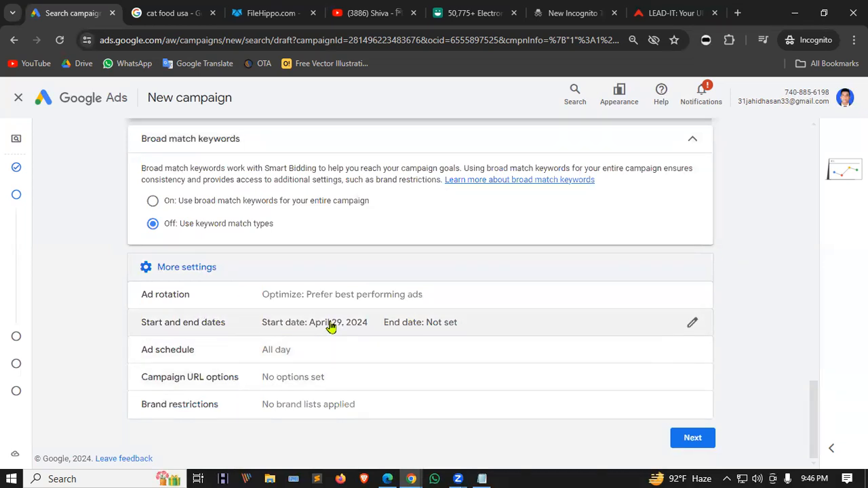
{"action": "left_click", "coordinate": [695, 324]}
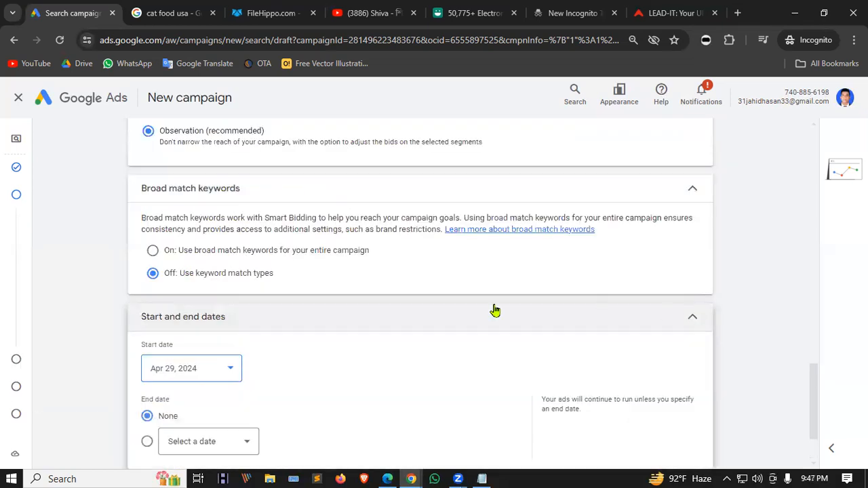
{"action": "scroll", "coordinate": [220, 286], "scroll_direction": "down", "scroll_amount": 2}
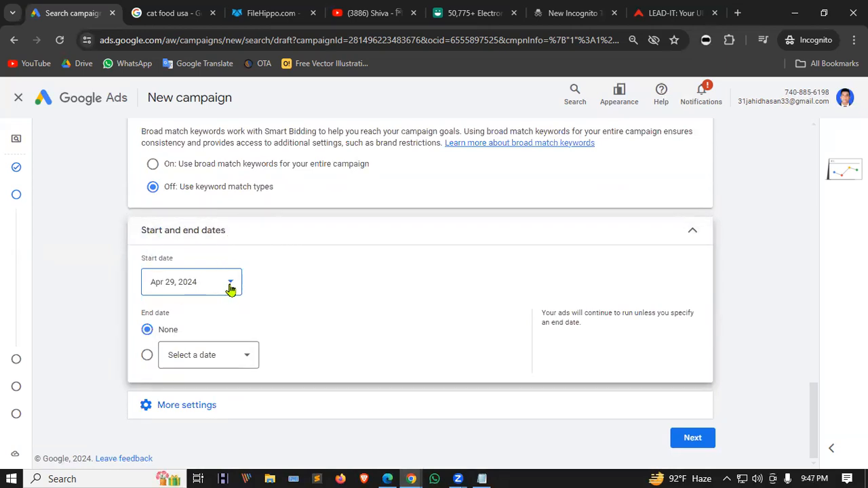
{"action": "left_click", "coordinate": [231, 287]}
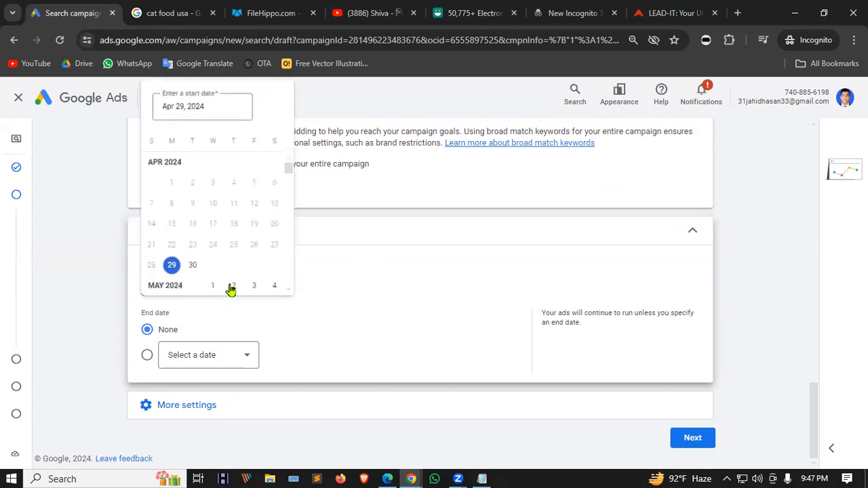
{"action": "left_click", "coordinate": [193, 265]}
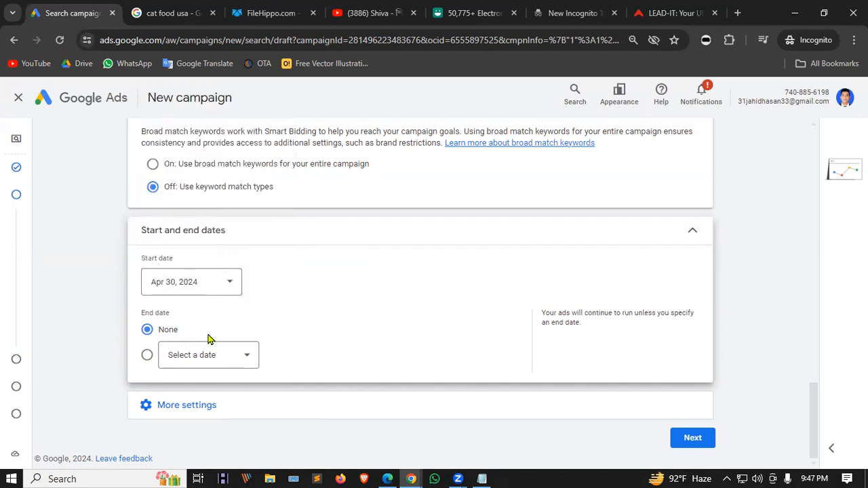
Set the campaign end date to May 7, 2024.
{"action": "left_click", "coordinate": [242, 356]}
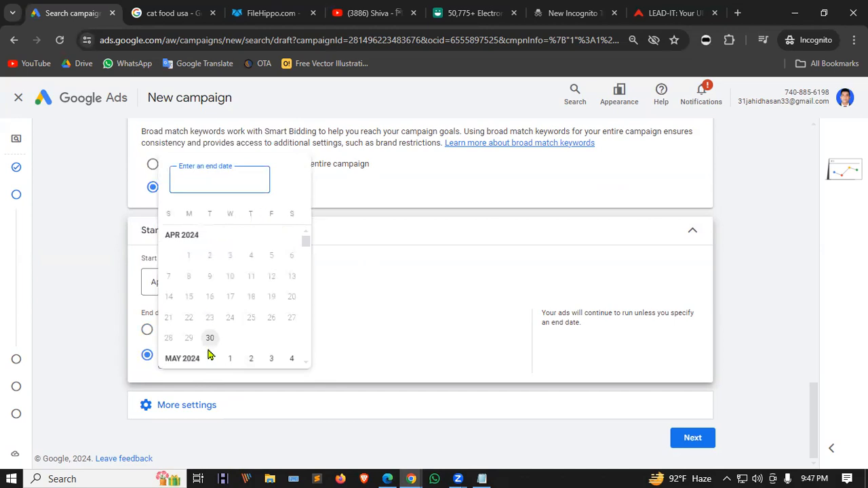
{"action": "scroll", "coordinate": [285, 339], "scroll_direction": "down", "scroll_amount": 2}
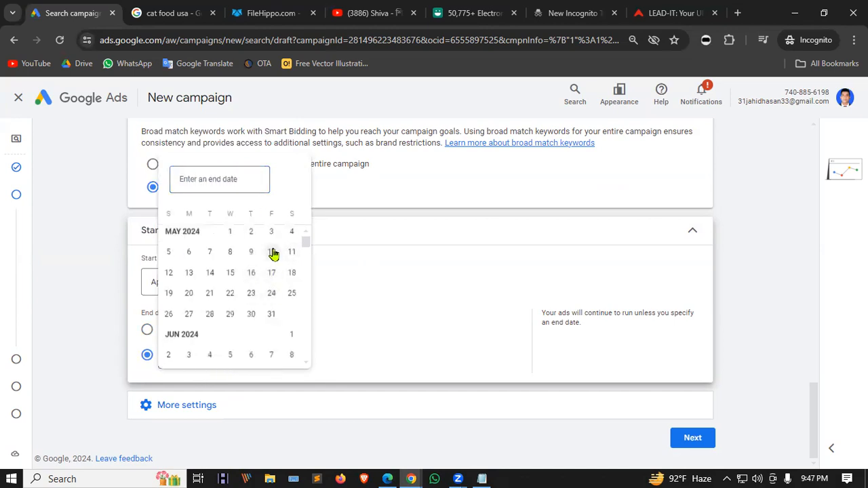
{"action": "left_click", "coordinate": [271, 252]}
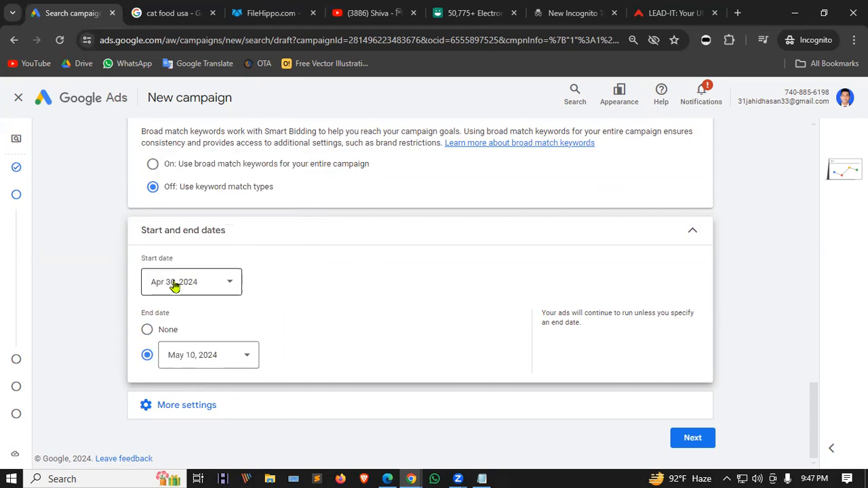
{"action": "left_click", "coordinate": [146, 331]}
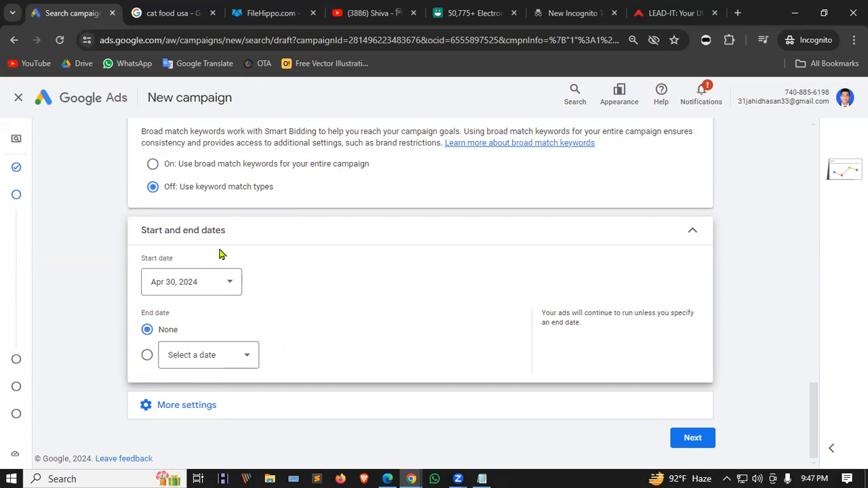
{"action": "left_click", "coordinate": [234, 357]}
{"action": "scroll", "coordinate": [230, 297], "scroll_direction": "down", "scroll_amount": 2}
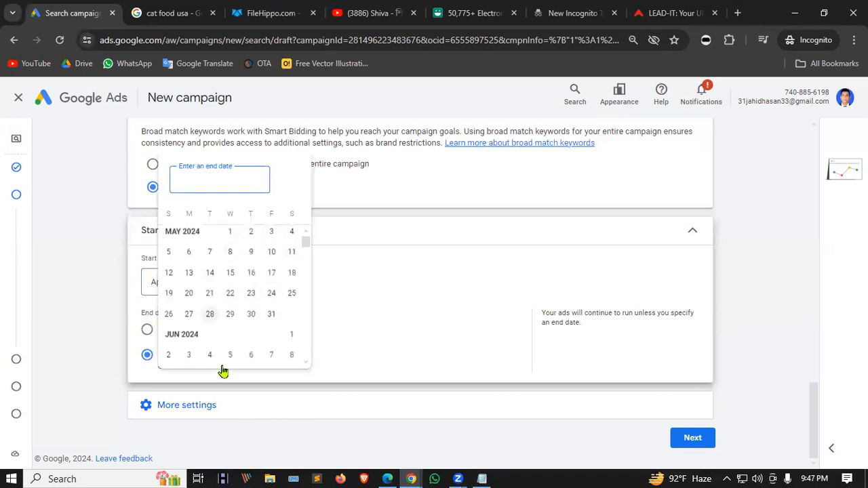
{"action": "left_click", "coordinate": [169, 251]}
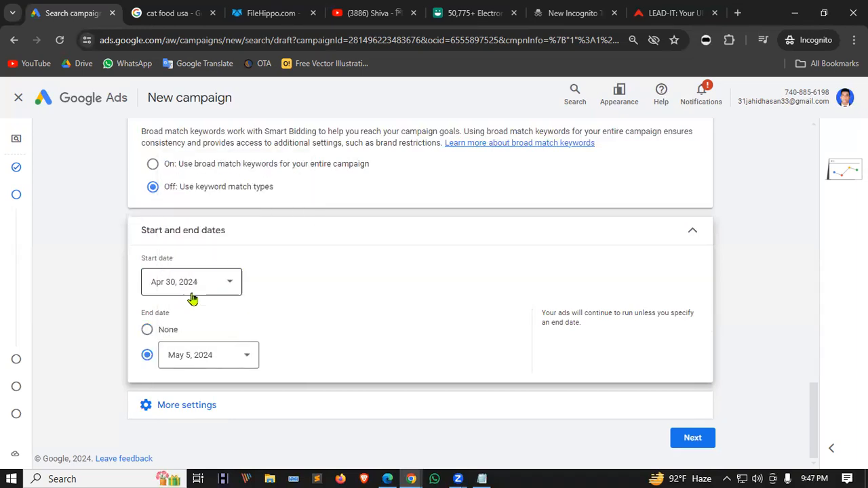
{"action": "left_click", "coordinate": [233, 355]}
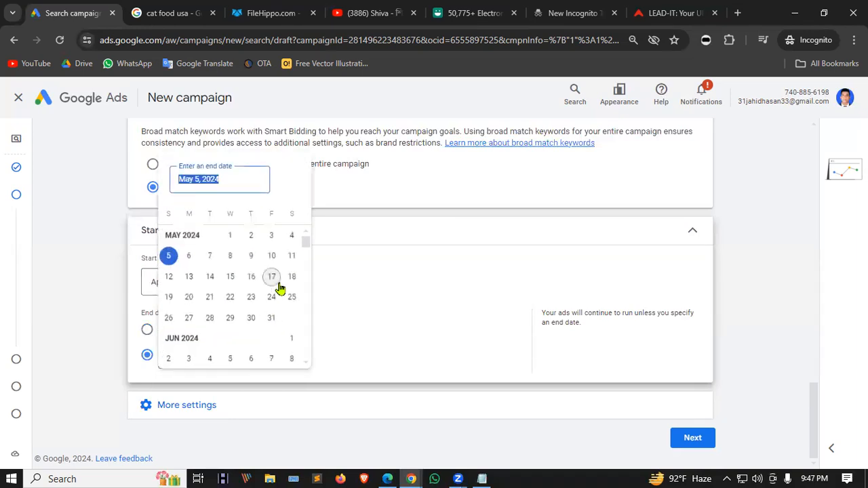
{"action": "left_click", "coordinate": [206, 264]}
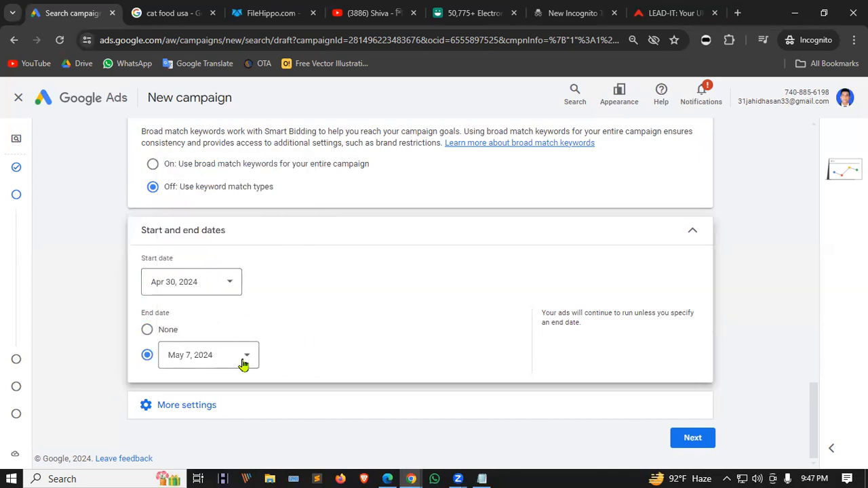
{"action": "left_click", "coordinate": [143, 405]}
{"action": "scroll", "coordinate": [245, 305], "scroll_direction": "down", "scroll_amount": 2}
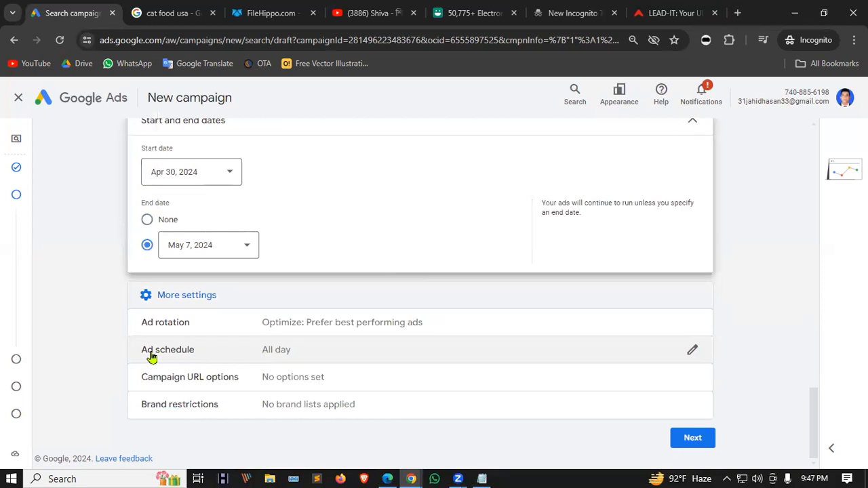
Limit the ad schedule to Mondays, initially from 00:15 to 12:00.
{"action": "left_click", "coordinate": [693, 353]}
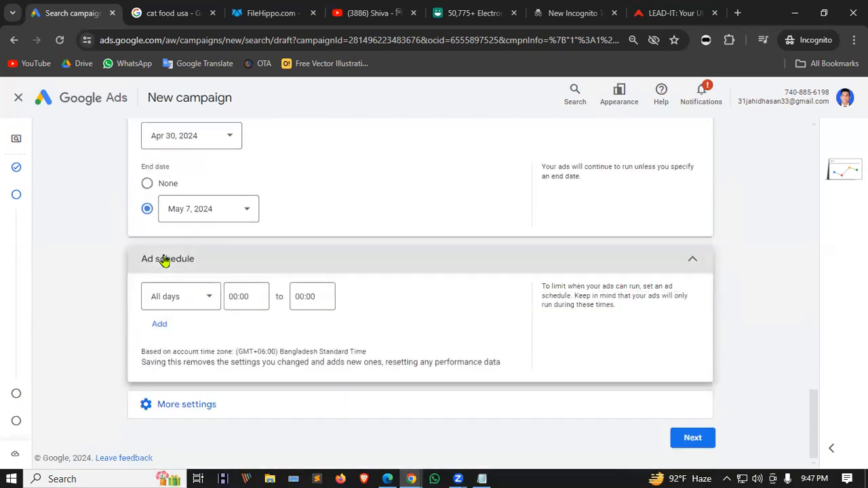
{"action": "left_click", "coordinate": [199, 296]}
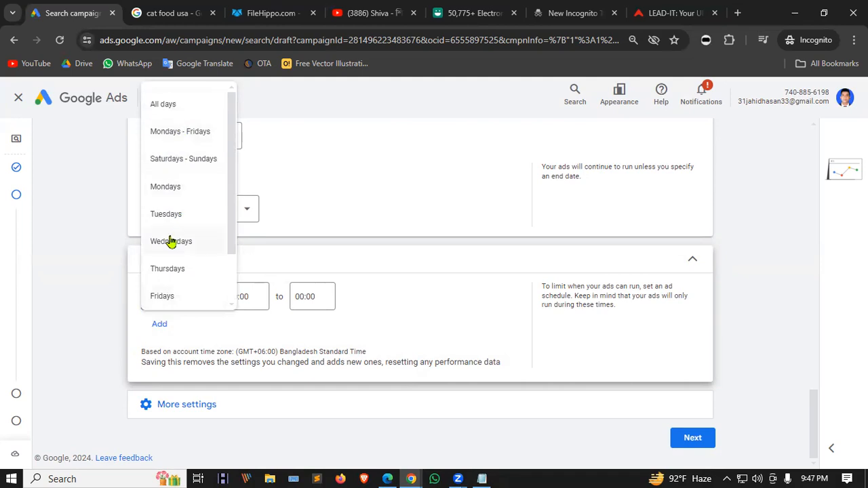
{"action": "left_click", "coordinate": [178, 188]}
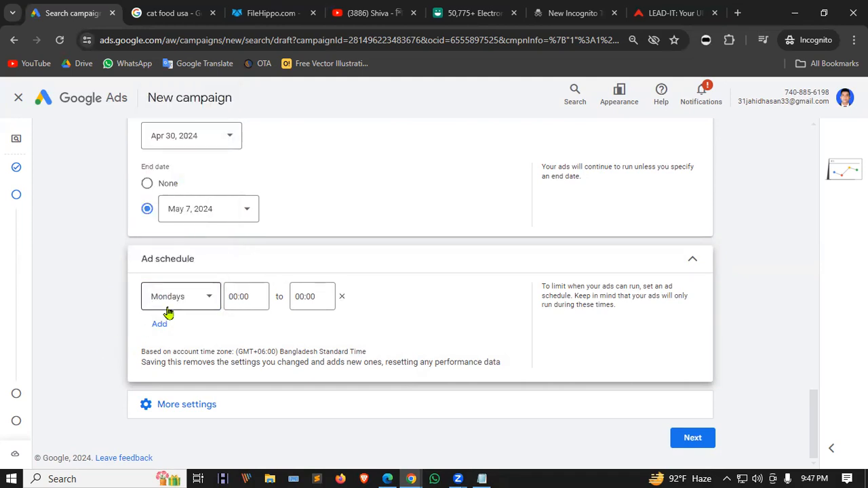
{"action": "left_click", "coordinate": [233, 296]}
{"action": "left_click", "coordinate": [229, 299]}
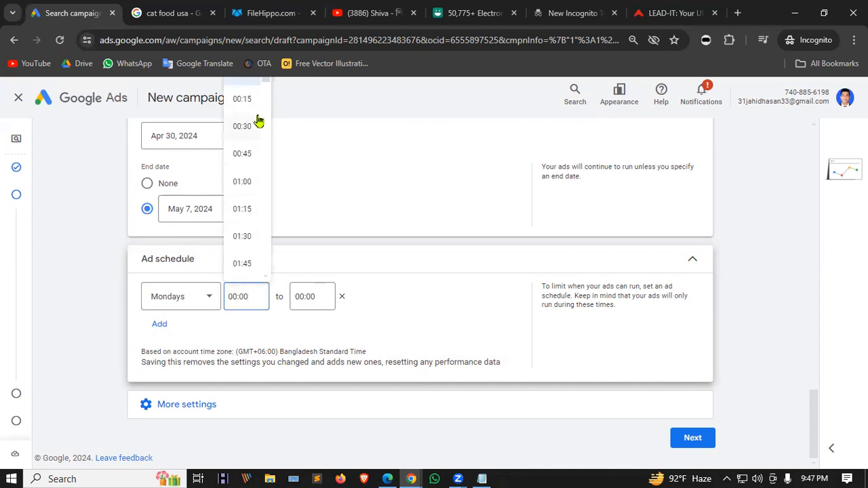
{"action": "left_click", "coordinate": [252, 99]}
{"action": "left_click", "coordinate": [296, 296]}
{"action": "left_click", "coordinate": [297, 296]}
{"action": "scroll", "coordinate": [314, 244], "scroll_direction": "down", "scroll_amount": 15}
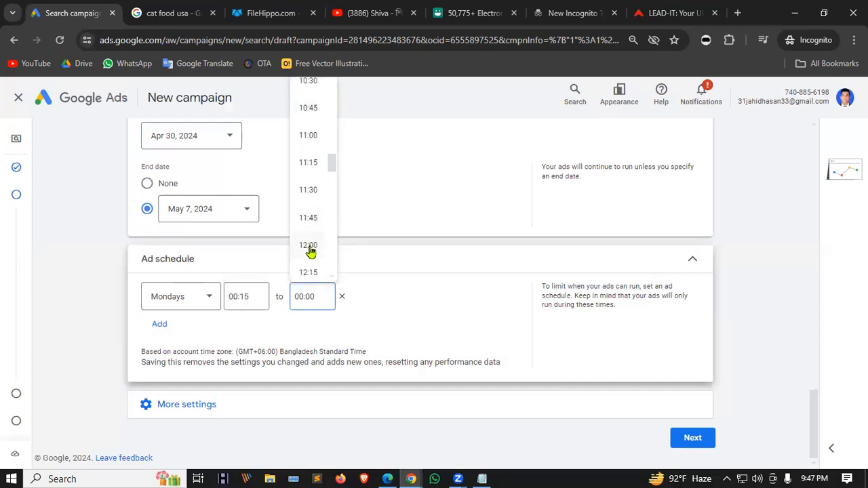
{"action": "left_click", "coordinate": [310, 248]}
Change the Monday ad hours to 08:00–20:00.
{"action": "left_click", "coordinate": [234, 296]}
{"action": "scroll", "coordinate": [241, 156], "scroll_direction": "down", "scroll_amount": 3}
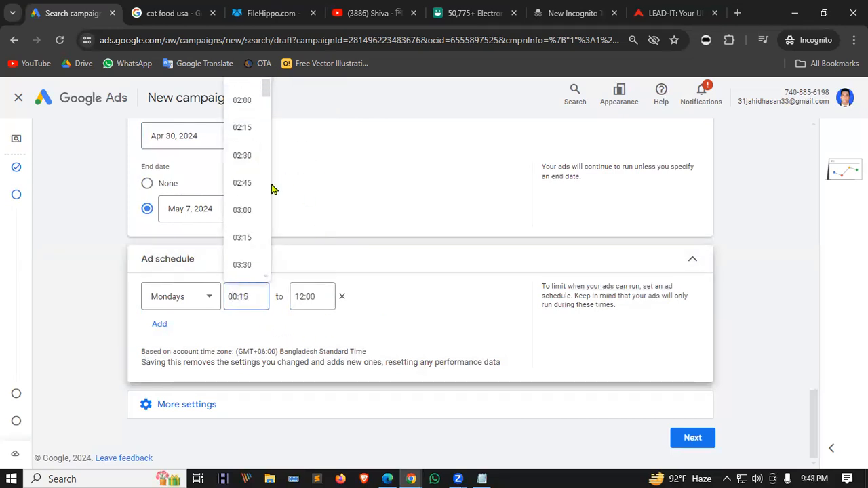
{"action": "scroll", "coordinate": [252, 182], "scroll_direction": "up", "scroll_amount": 3}
{"action": "scroll", "coordinate": [246, 224], "scroll_direction": "down", "scroll_amount": 6}
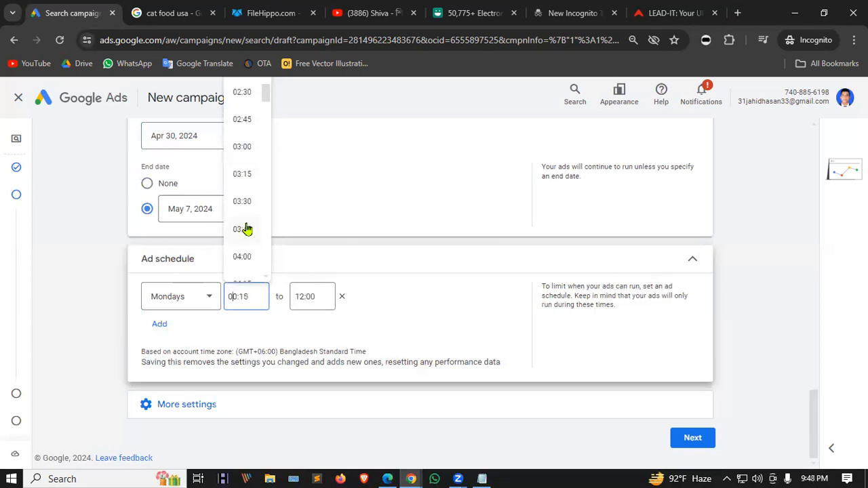
{"action": "scroll", "coordinate": [246, 229], "scroll_direction": "down", "scroll_amount": 5}
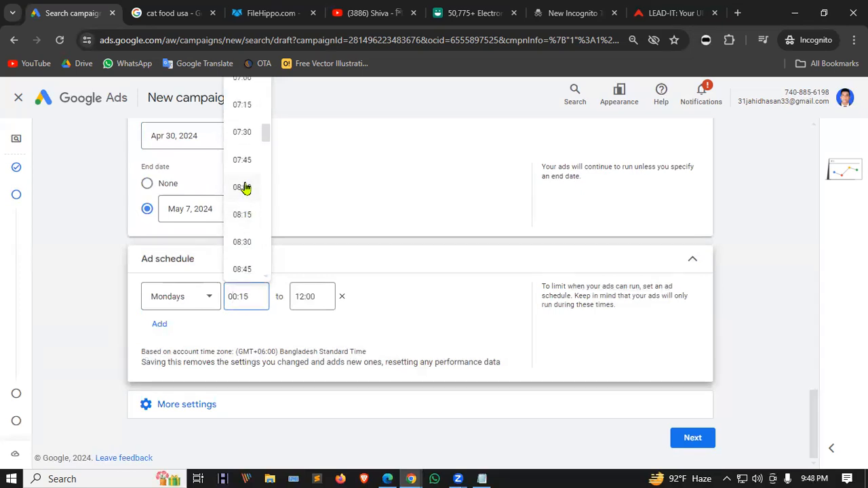
{"action": "left_click", "coordinate": [246, 188]}
{"action": "left_click", "coordinate": [311, 293]}
{"action": "scroll", "coordinate": [300, 215], "scroll_direction": "down", "scroll_amount": 3}
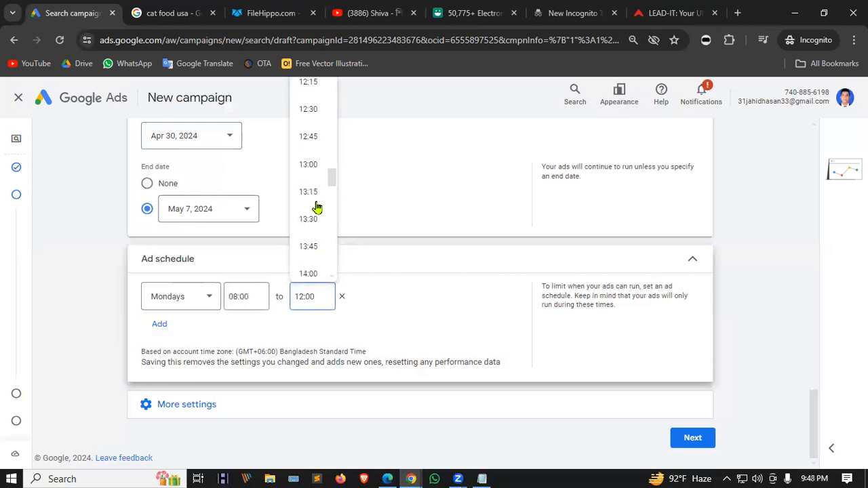
{"action": "scroll", "coordinate": [317, 207], "scroll_direction": "down", "scroll_amount": 6}
{"action": "scroll", "coordinate": [310, 268], "scroll_direction": "down", "scroll_amount": 3}
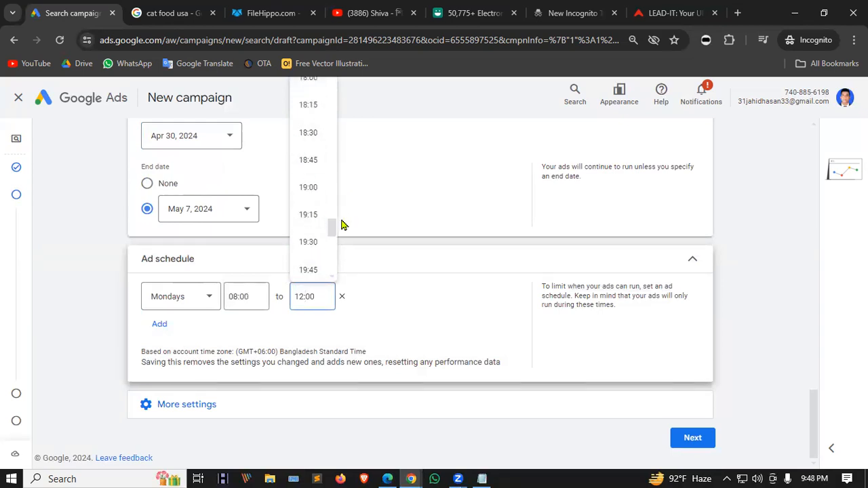
{"action": "scroll", "coordinate": [305, 201], "scroll_direction": "down", "scroll_amount": 1}
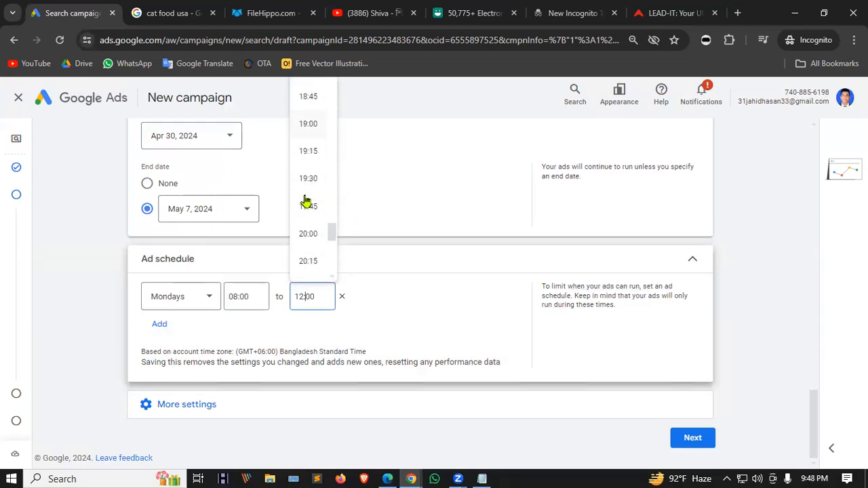
{"action": "left_click", "coordinate": [306, 237]}
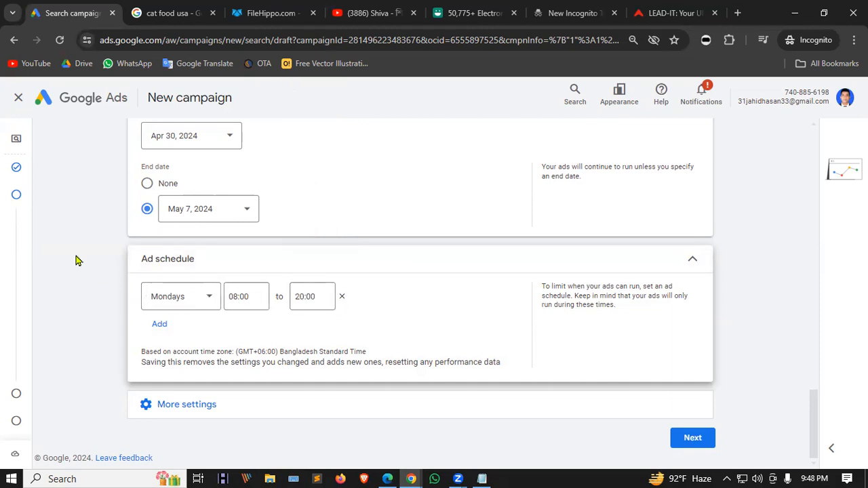
Reset the schedule row to All days and continue to Keywords and ads.
{"action": "left_click", "coordinate": [344, 300]}
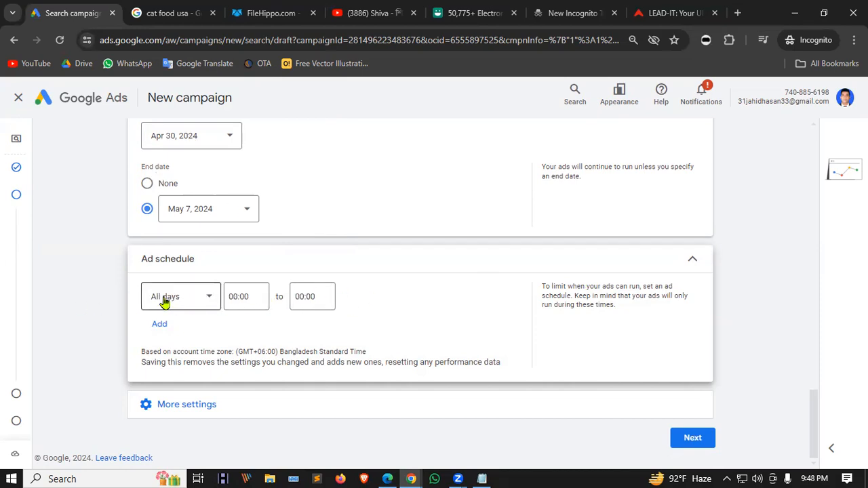
{"action": "left_click", "coordinate": [691, 264]}
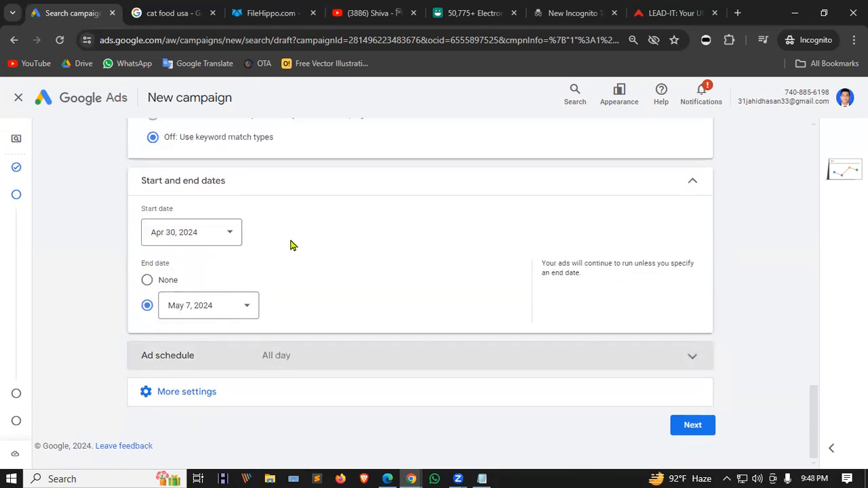
{"action": "left_click", "coordinate": [690, 424]}
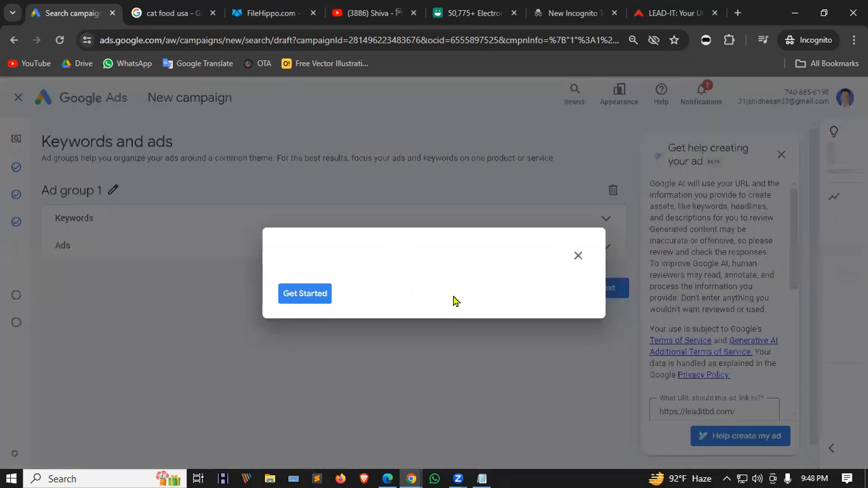
Close the AI ad-writing guide and choose to create the ad yourself.
{"action": "left_click", "coordinate": [578, 259]}
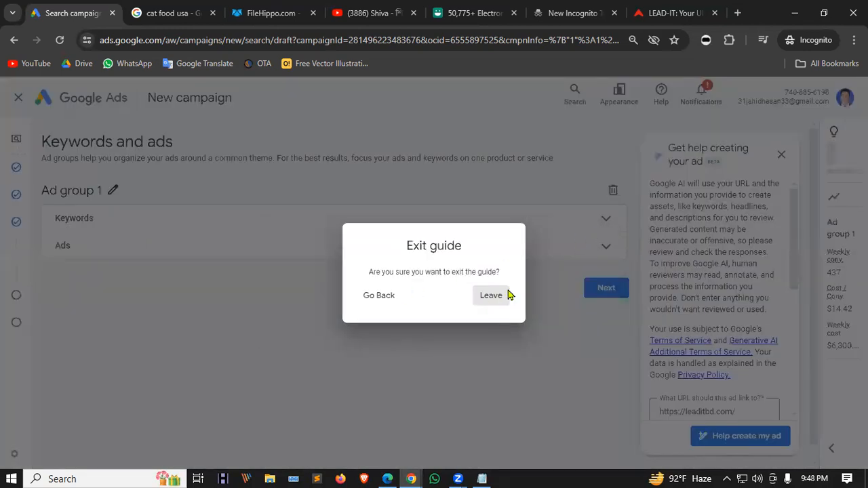
{"action": "left_click", "coordinate": [508, 294]}
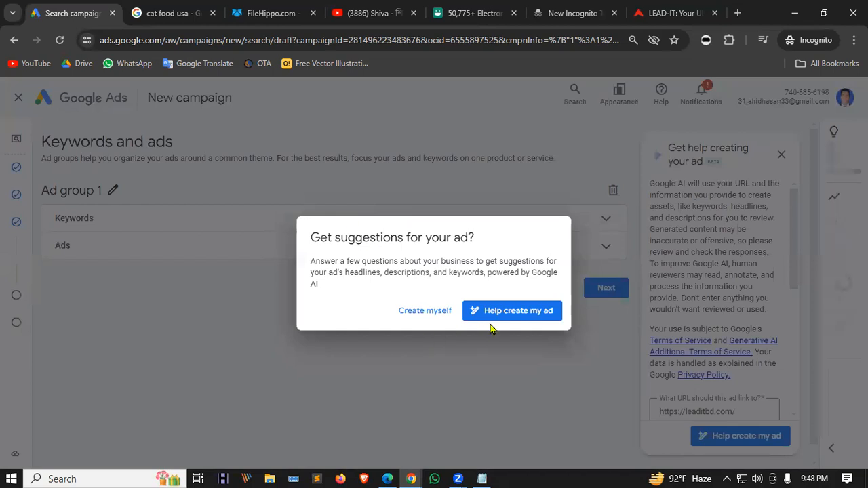
{"action": "left_click", "coordinate": [439, 316]}
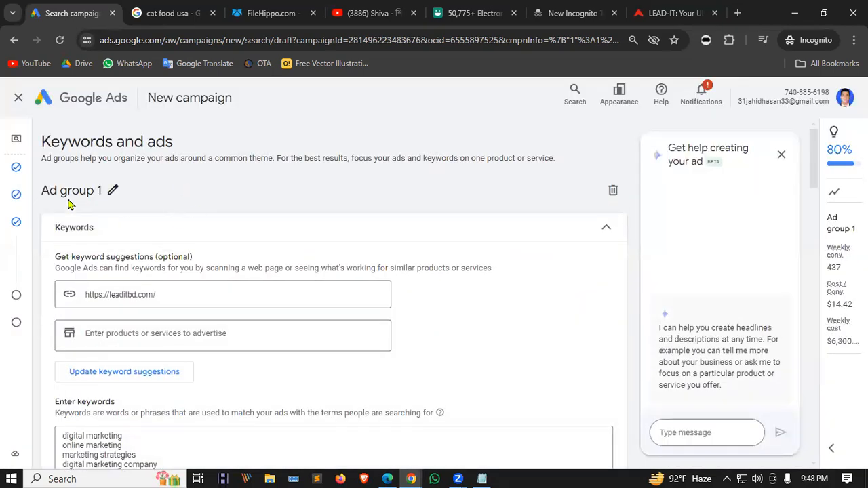
{"action": "scroll", "coordinate": [241, 324], "scroll_direction": "down", "scroll_amount": 1}
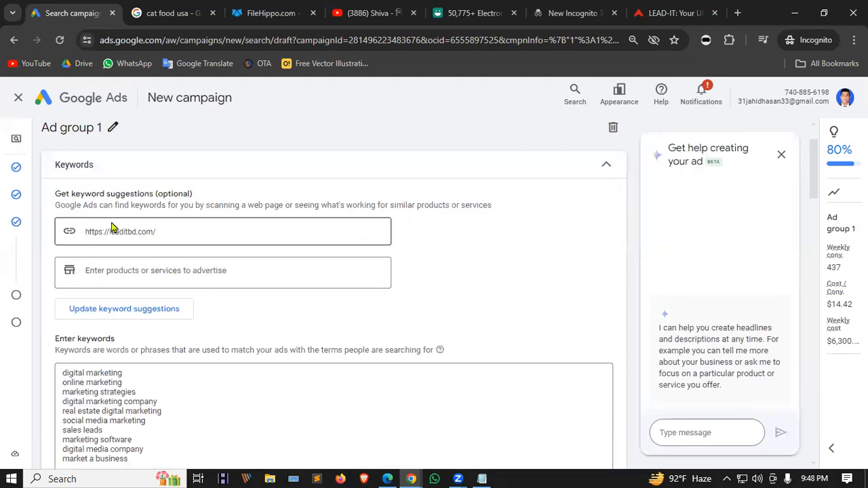
{"action": "scroll", "coordinate": [114, 229], "scroll_direction": "down", "scroll_amount": 2}
{"action": "left_click_drag", "start_coordinate": [153, 337], "coordinate": [65, 246]}
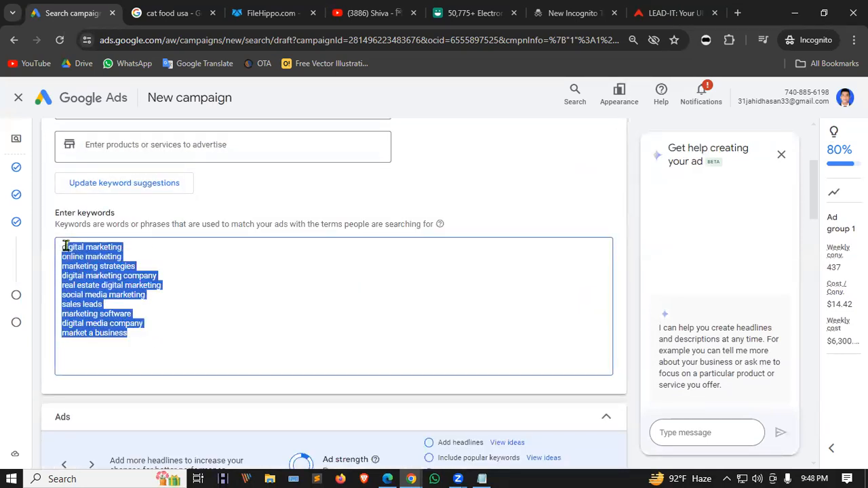
{"action": "left_click", "coordinate": [148, 292]}
{"action": "left_click_drag", "start_coordinate": [141, 337], "coordinate": [66, 247]}
{"action": "scroll", "coordinate": [132, 263], "scroll_direction": "up", "scroll_amount": 3}
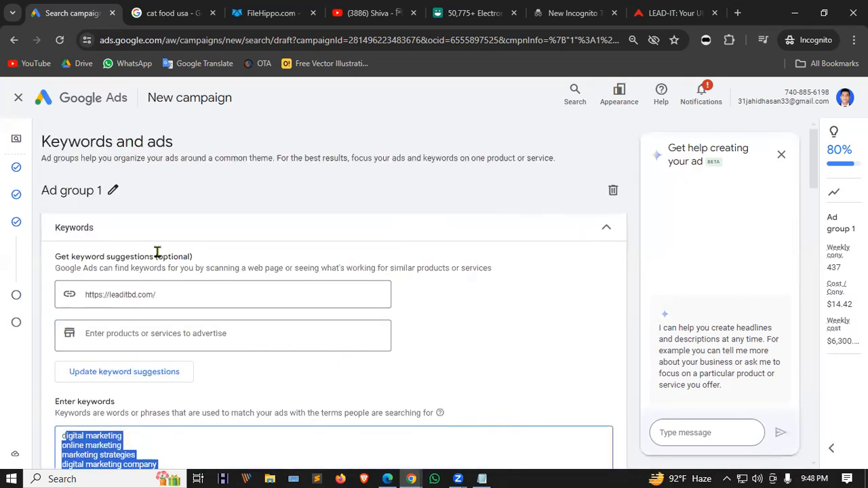
{"action": "left_click_drag", "start_coordinate": [179, 292], "coordinate": [83, 299]}
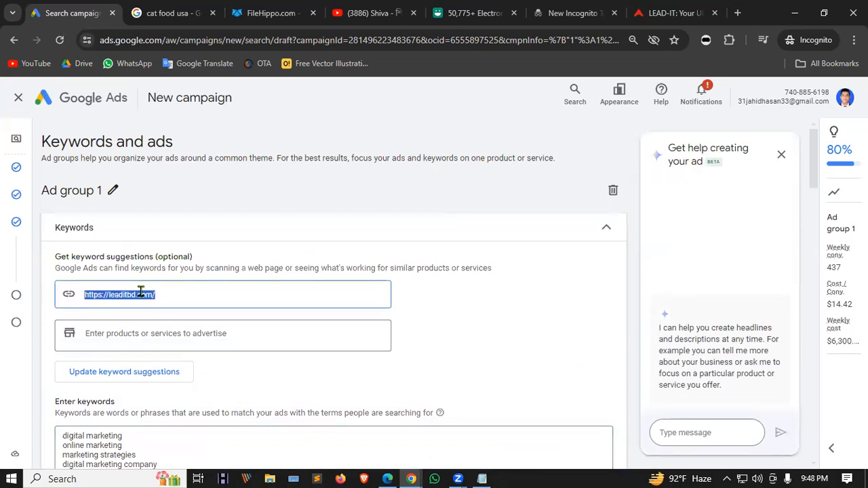
Change the website to dynamicsbd and replace the keywords with its suggestions.
{"action": "left_click", "coordinate": [177, 295]}
{"action": "type", "text": "dynamic"}
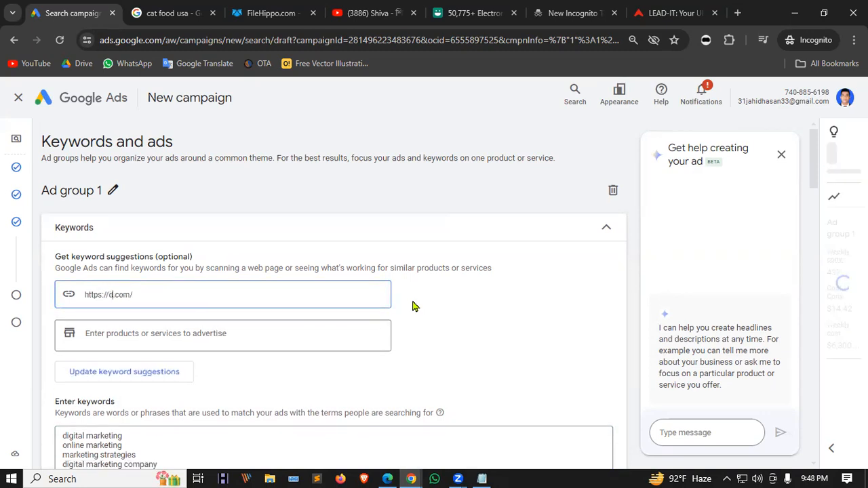
{"action": "type", "text": "sbd"}
{"action": "scroll", "coordinate": [305, 298], "scroll_direction": "down", "scroll_amount": 1}
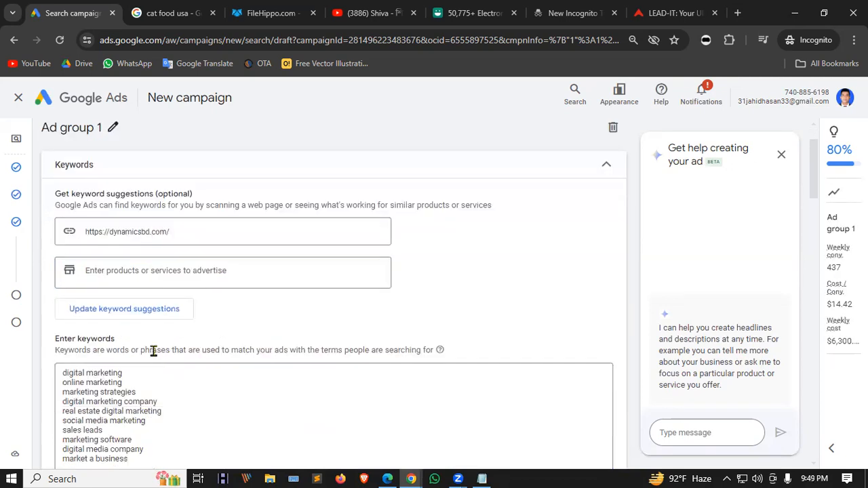
{"action": "left_click", "coordinate": [149, 310]}
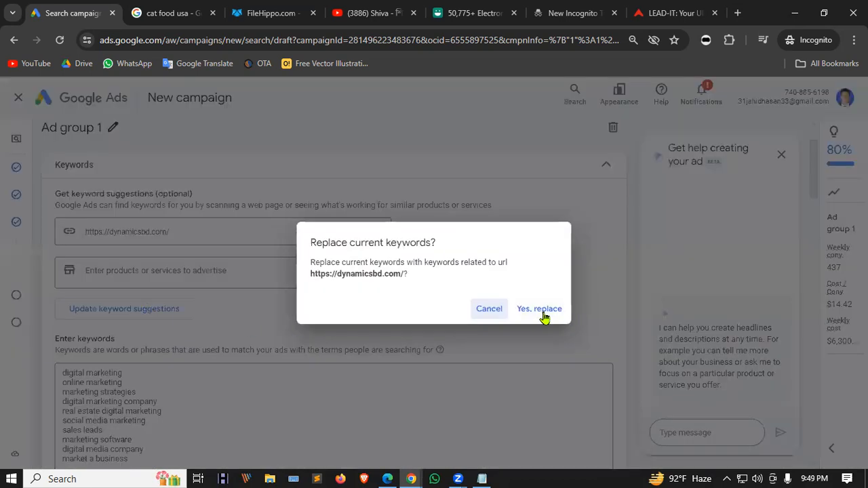
{"action": "left_click", "coordinate": [542, 313]}
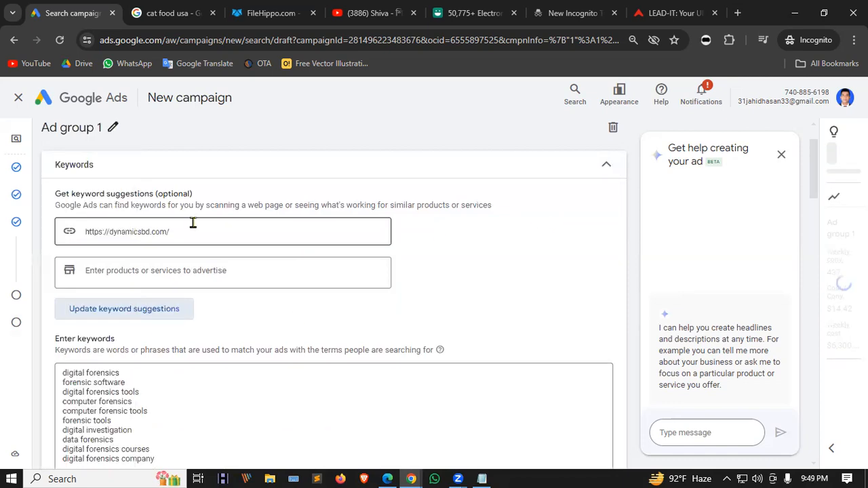
{"action": "scroll", "coordinate": [129, 302], "scroll_direction": "down", "scroll_amount": 1}
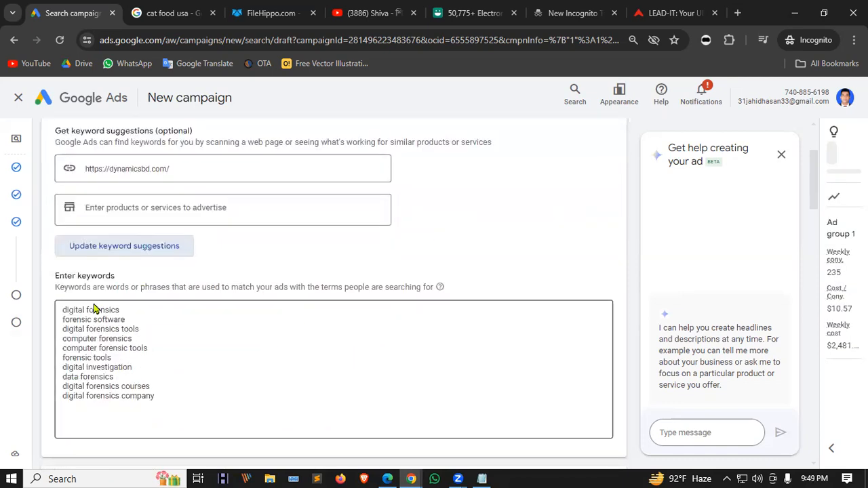
{"action": "left_click_drag", "start_coordinate": [163, 400], "coordinate": [63, 310]}
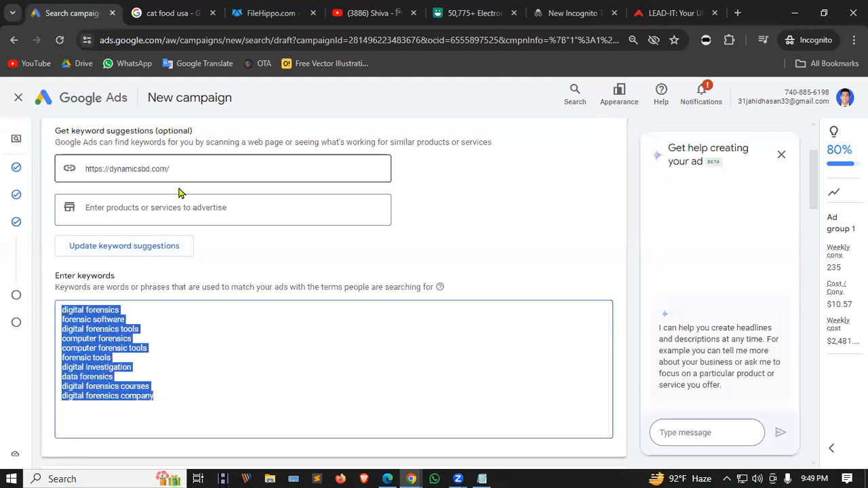
Switch the website domain to techrealify.com and regenerate the keyword list from it.
{"action": "left_click_drag", "start_coordinate": [149, 169], "coordinate": [107, 171]}
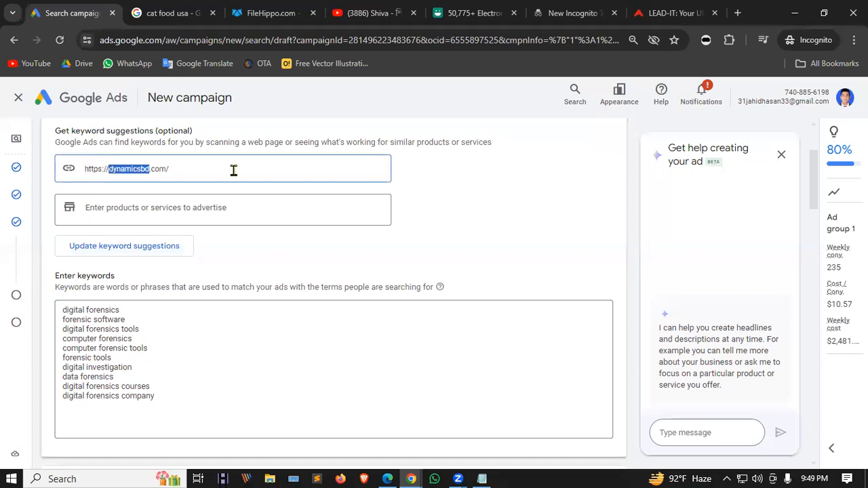
{"action": "type", "text": "techrealif"}
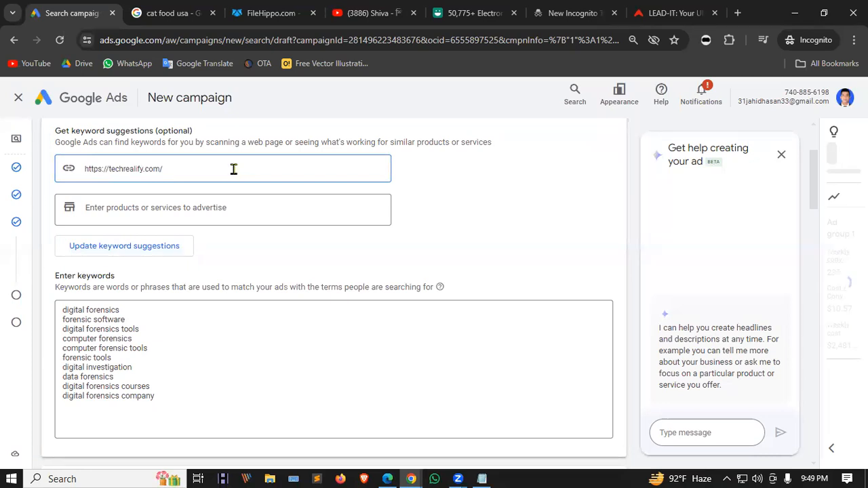
{"action": "left_click", "coordinate": [150, 248]}
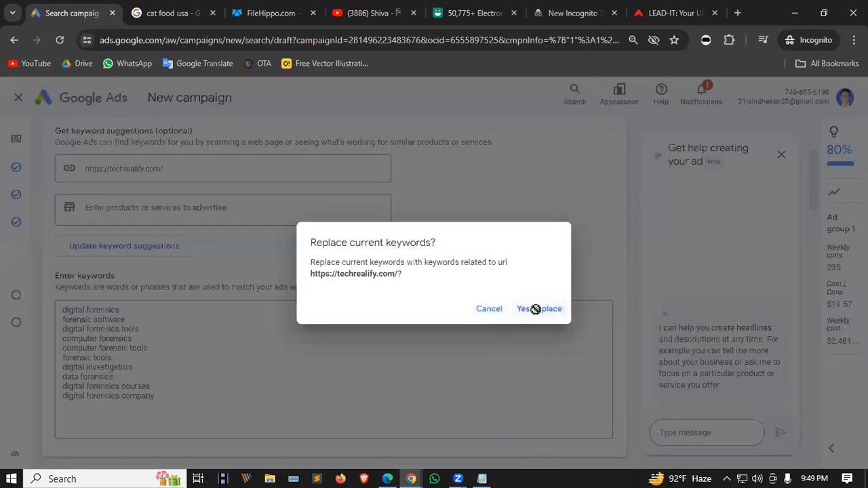
{"action": "left_click", "coordinate": [536, 309]}
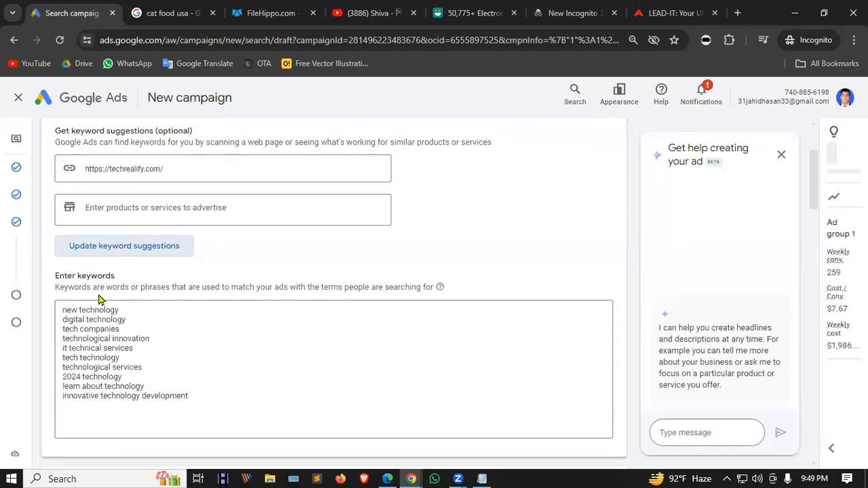
Switch the domain to leaditbd.com so the keywords run from digital marketing to market a business.
{"action": "left_click_drag", "start_coordinate": [145, 169], "coordinate": [111, 167]}
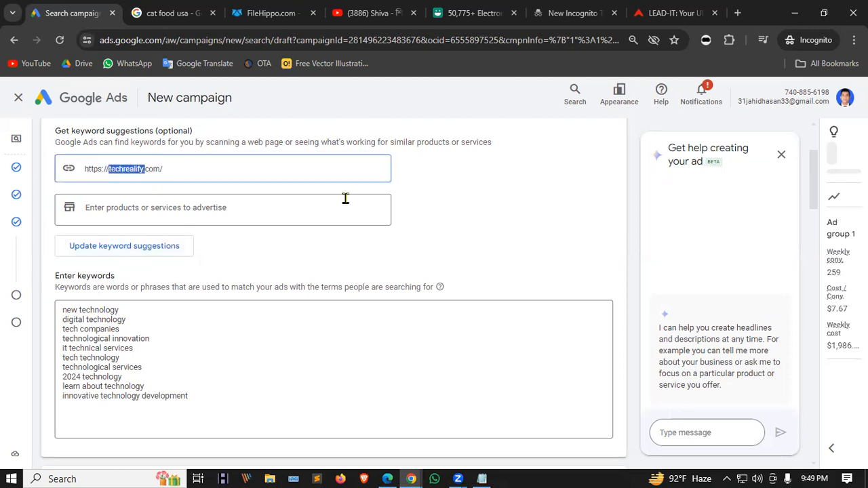
{"action": "type", "text": "leaditbd"}
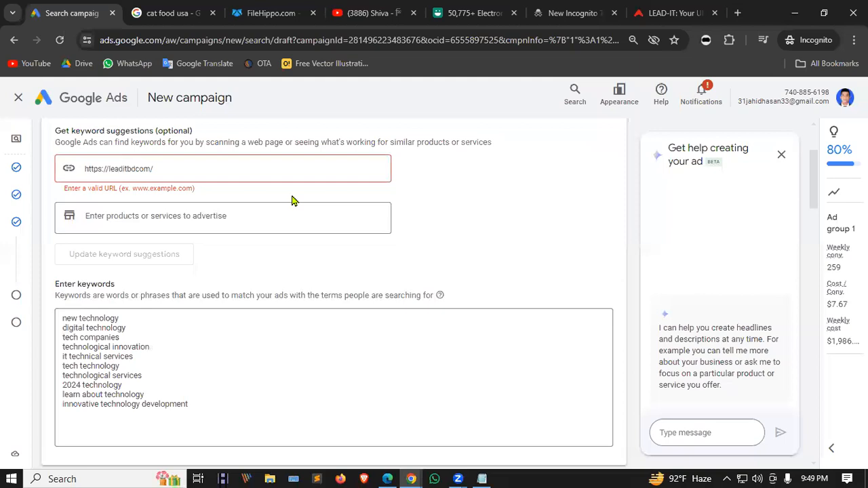
{"action": "left_click", "coordinate": [162, 247]}
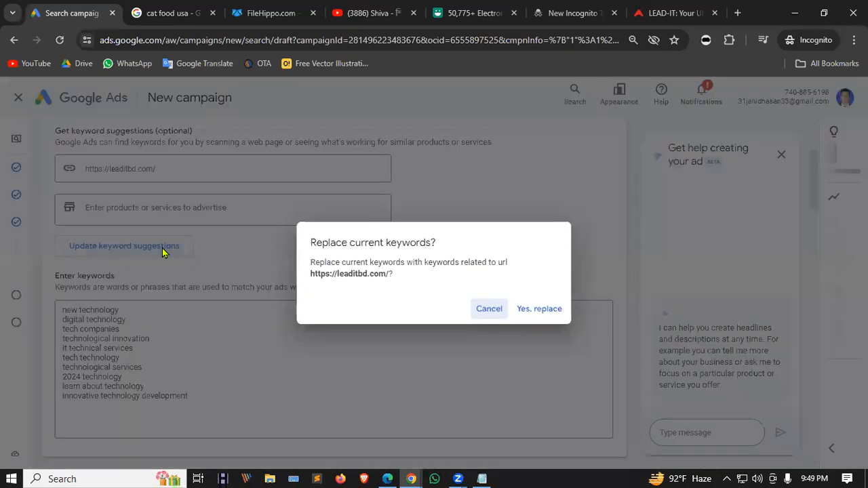
{"action": "left_click", "coordinate": [544, 306]}
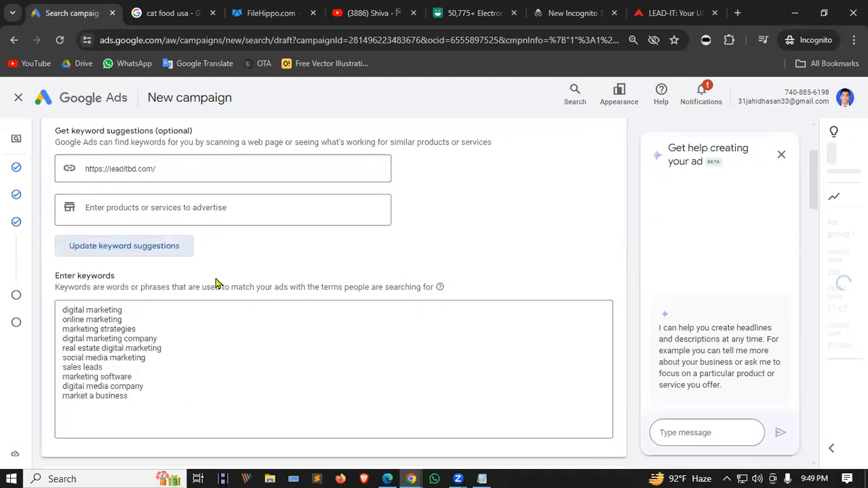
{"action": "scroll", "coordinate": [215, 284], "scroll_direction": "down", "scroll_amount": 2}
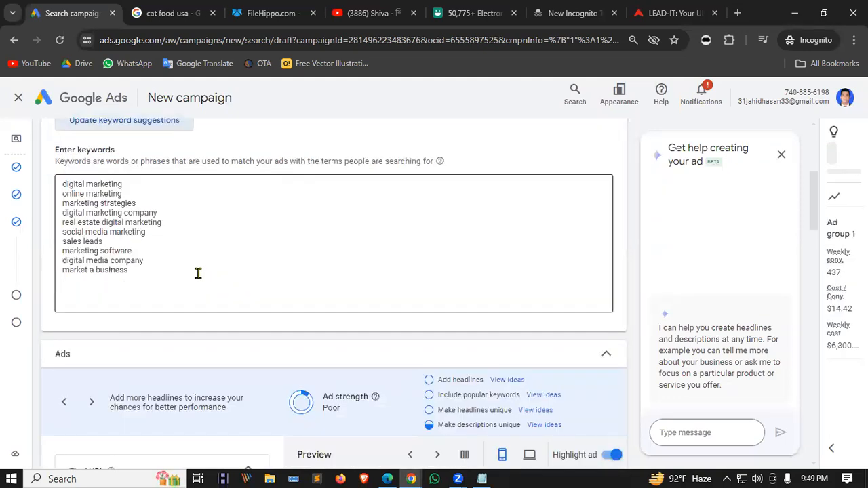
Replace the 'digital media company' keyword with 'facebook marketing'.
{"action": "left_click", "coordinate": [143, 273]}
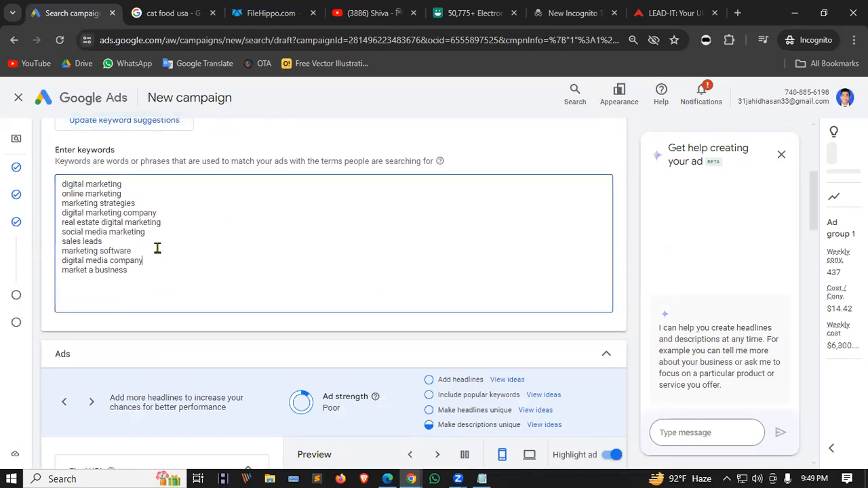
{"action": "key", "text": "shift+Up"}
{"action": "key", "text": "BackSpace"}
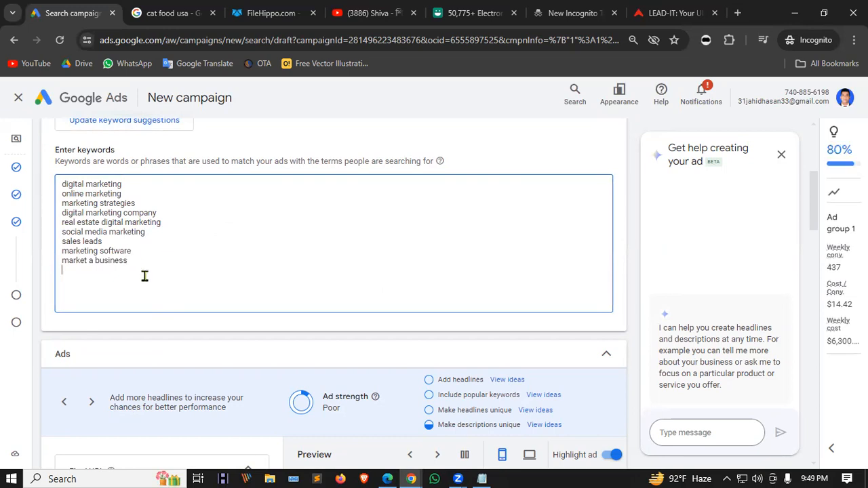
{"action": "type", "text": "facebook marketing"}
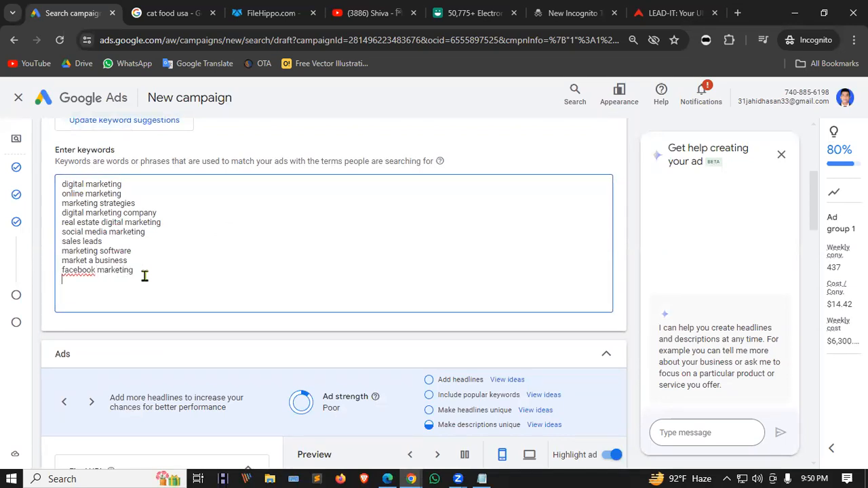
{"action": "key", "text": "Return"}
Add 'social media marketing' as a new keyword line below facebook marketing.
{"action": "left_click_drag", "start_coordinate": [150, 270], "coordinate": [61, 274]}
{"action": "left_click", "coordinate": [164, 277]}
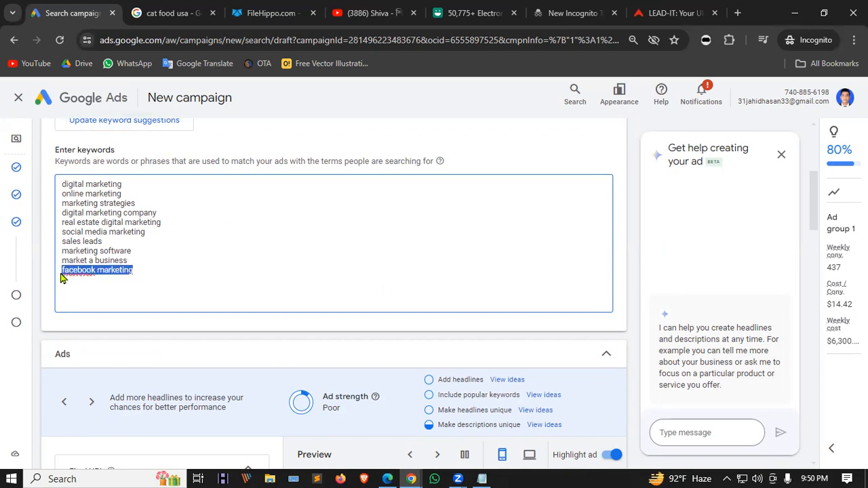
{"action": "left_click", "coordinate": [138, 271]}
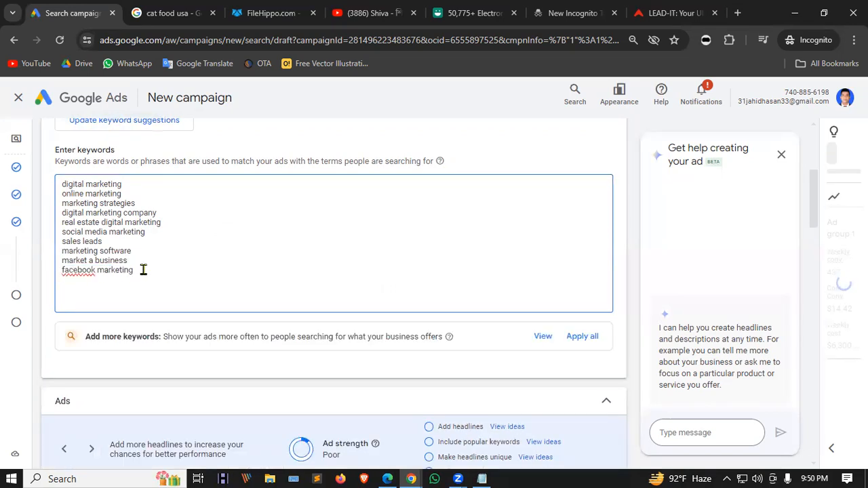
{"action": "left_click_drag", "start_coordinate": [142, 272], "coordinate": [63, 271]}
{"action": "left_click", "coordinate": [116, 294]}
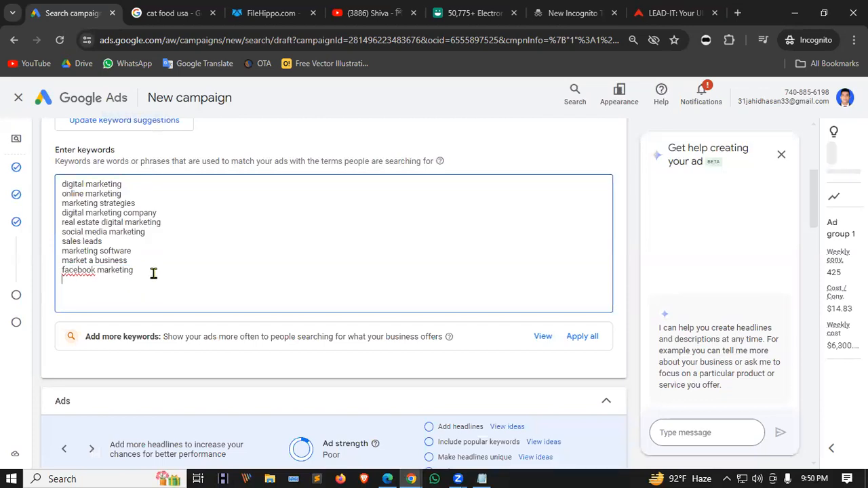
{"action": "key", "text": "Return"}
{"action": "type", "text": "si"}
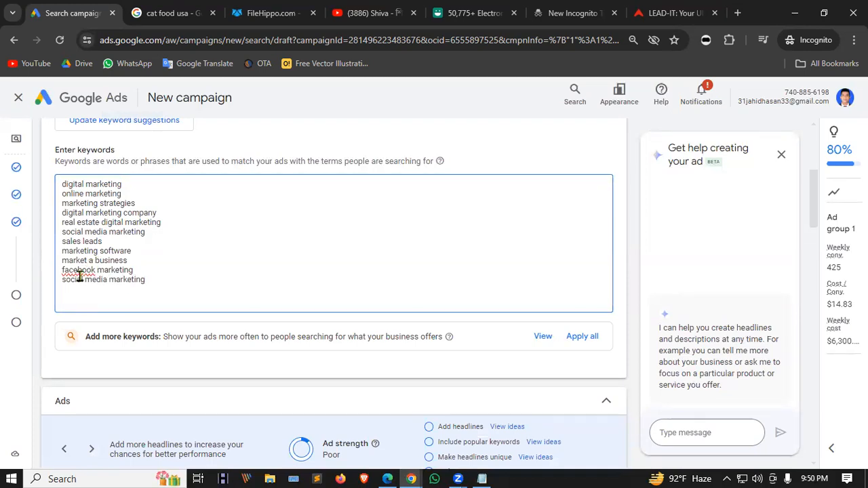
{"action": "left_click_drag", "start_coordinate": [151, 279], "coordinate": [61, 279]}
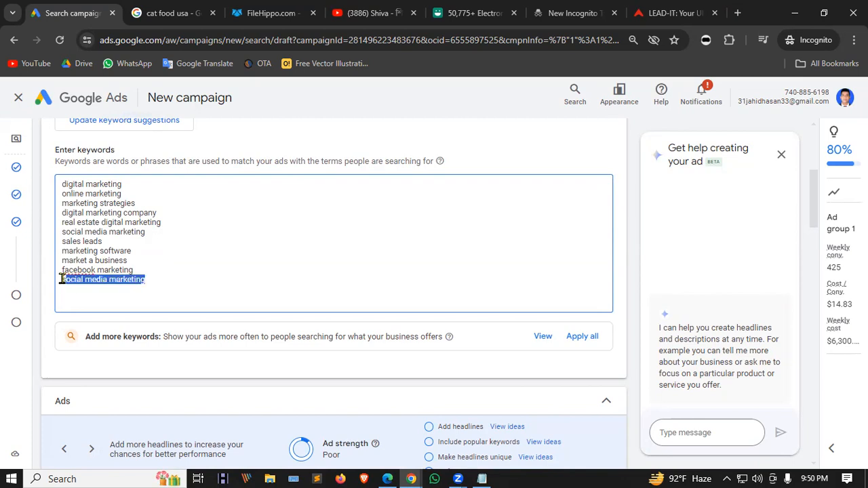
{"action": "left_click", "coordinate": [170, 284]}
{"action": "scroll", "coordinate": [227, 242], "scroll_direction": "down", "scroll_amount": 1}
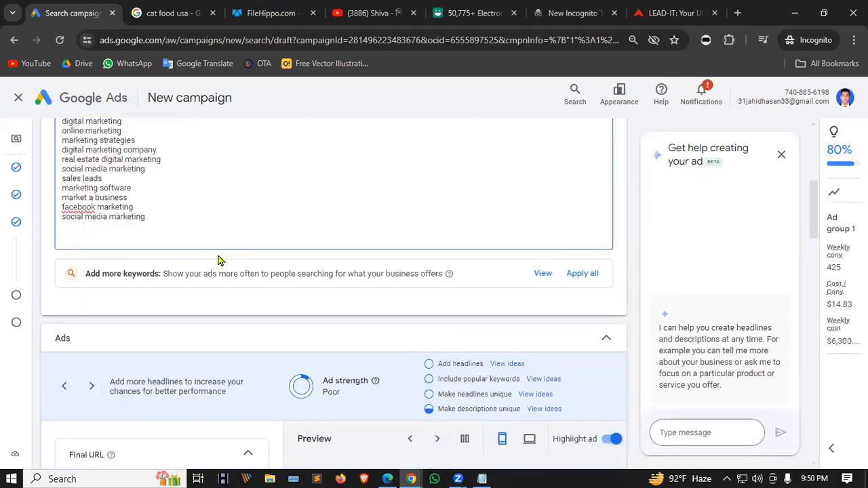
{"action": "scroll", "coordinate": [141, 184], "scroll_direction": "up", "scroll_amount": 1}
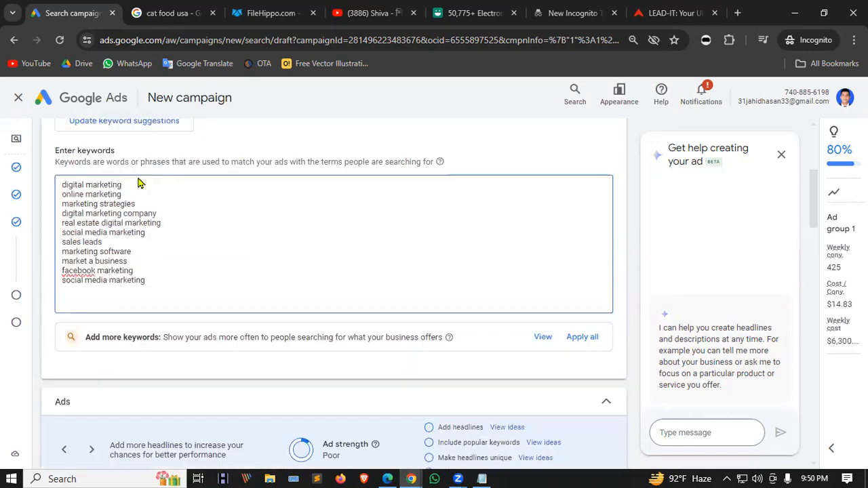
Apply all suggested keywords, then delete the duplicate 'social media marketing' line.
{"action": "left_click", "coordinate": [581, 337]}
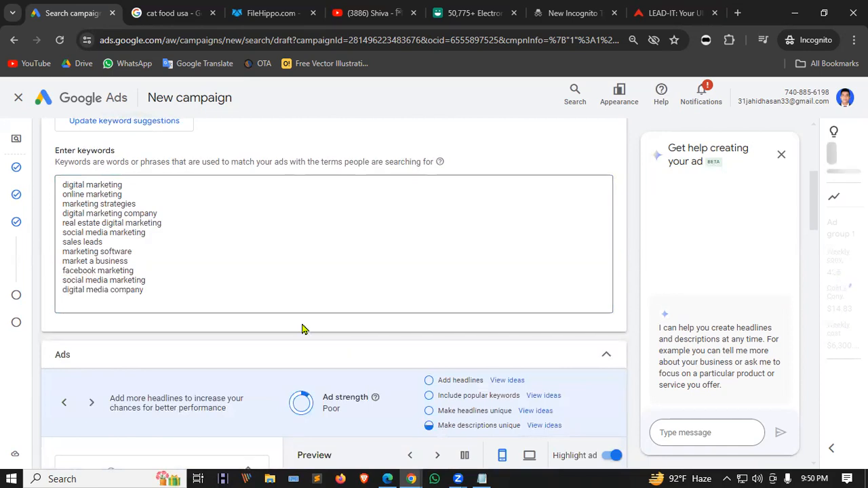
{"action": "left_click", "coordinate": [159, 289]}
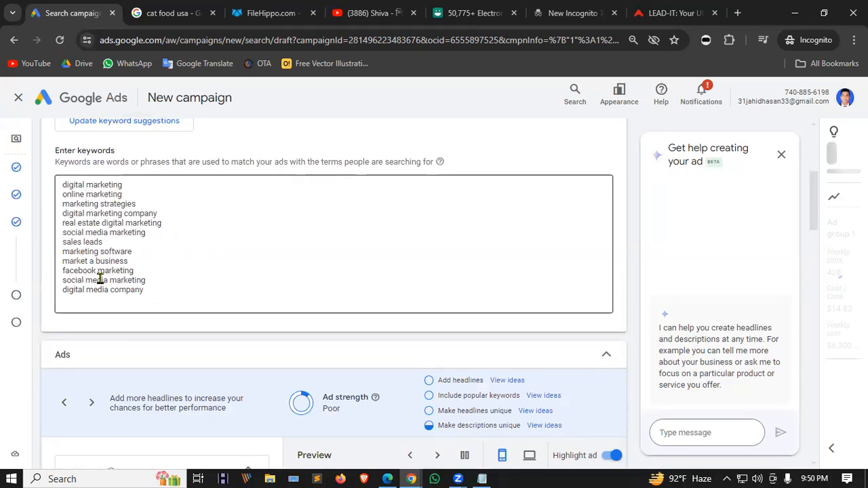
{"action": "left_click", "coordinate": [178, 229]}
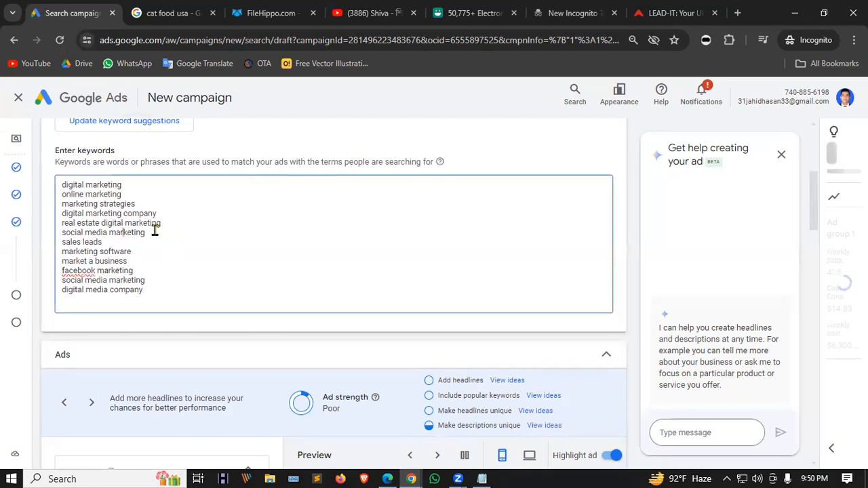
{"action": "left_click_drag", "start_coordinate": [147, 281], "coordinate": [149, 272]}
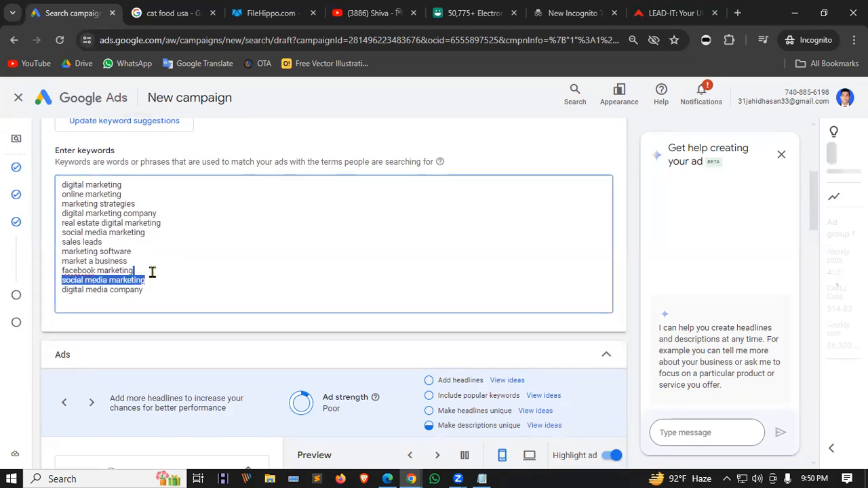
{"action": "key", "text": "BackSpace"}
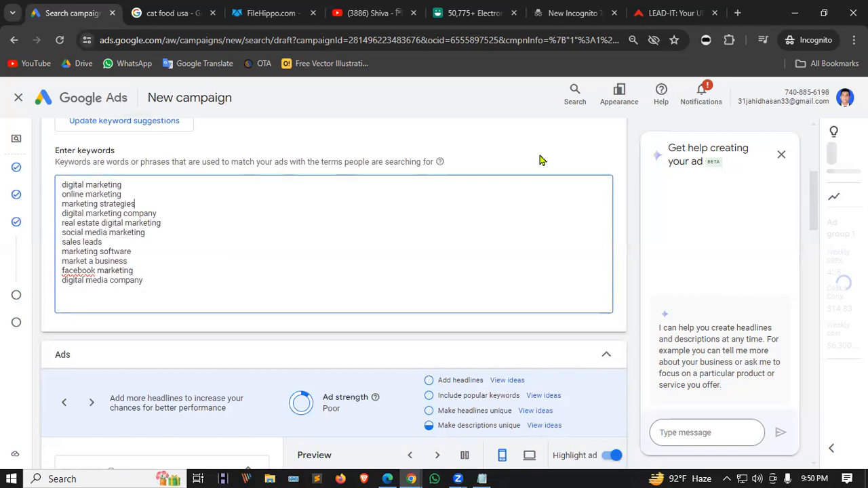
Correct 'facebook' to 'Facebook' using the spelling suggestion.
{"action": "scroll", "coordinate": [379, 289], "scroll_direction": "down", "scroll_amount": 1}
{"action": "scroll", "coordinate": [370, 244], "scroll_direction": "down", "scroll_amount": 2}
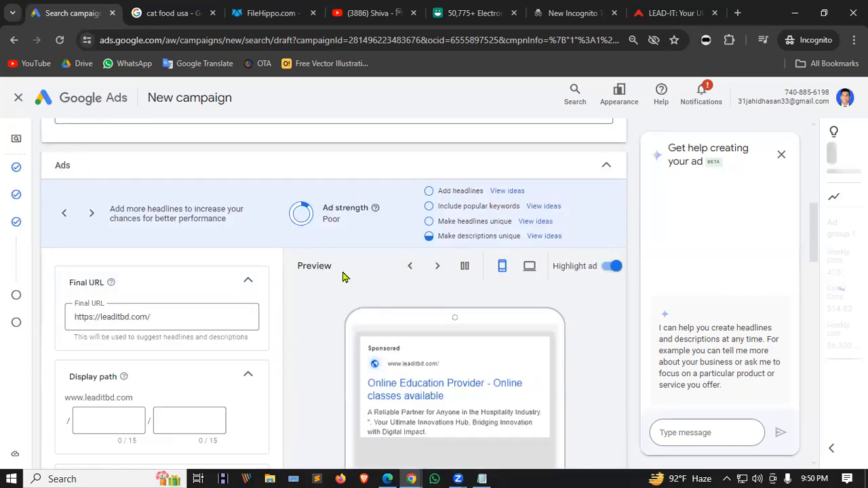
{"action": "scroll", "coordinate": [175, 283], "scroll_direction": "up", "scroll_amount": 3}
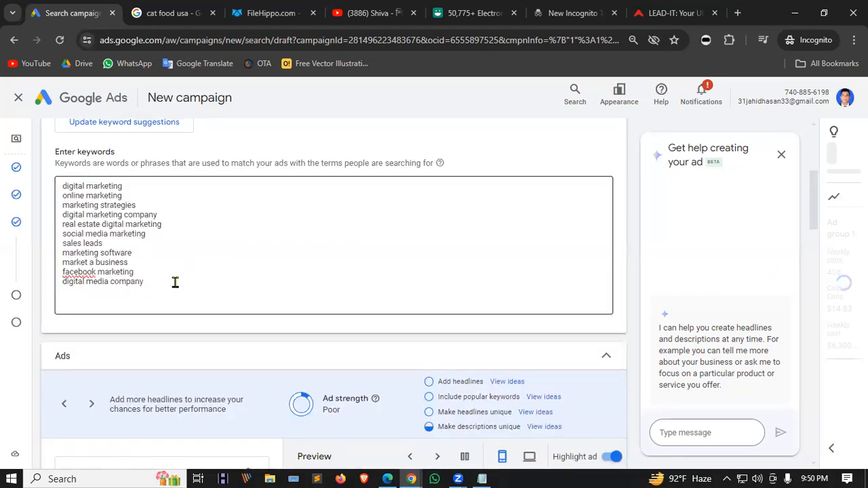
{"action": "double_click", "coordinate": [88, 274]}
{"action": "right_click", "coordinate": [88, 274]}
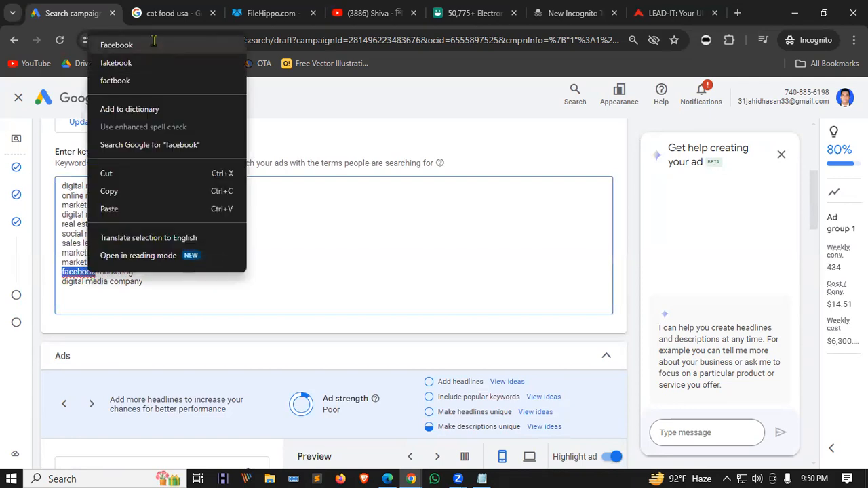
{"action": "left_click", "coordinate": [153, 42]}
{"action": "left_click", "coordinate": [255, 328]}
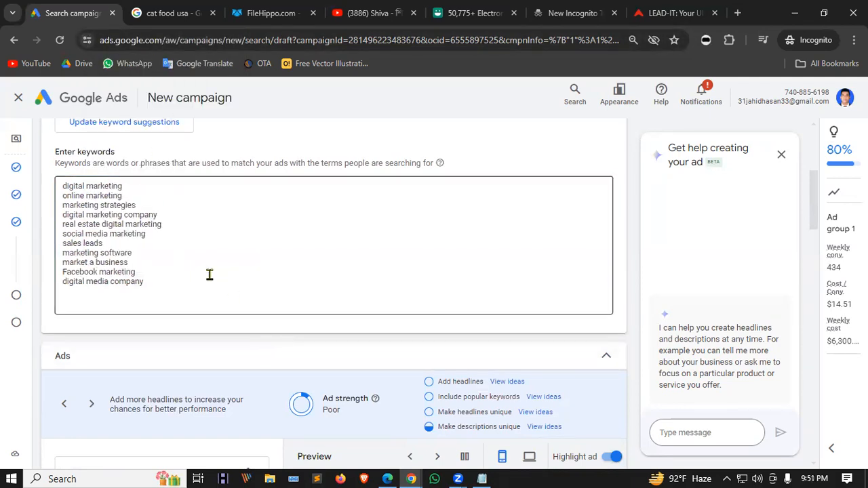
Apply all suggestions to add lowercase 'facebook marketing' and check the ad preview (Poor, 5/15 headlines).
{"action": "scroll", "coordinate": [201, 265], "scroll_direction": "up", "scroll_amount": 1}
{"action": "scroll", "coordinate": [206, 265], "scroll_direction": "down", "scroll_amount": 5}
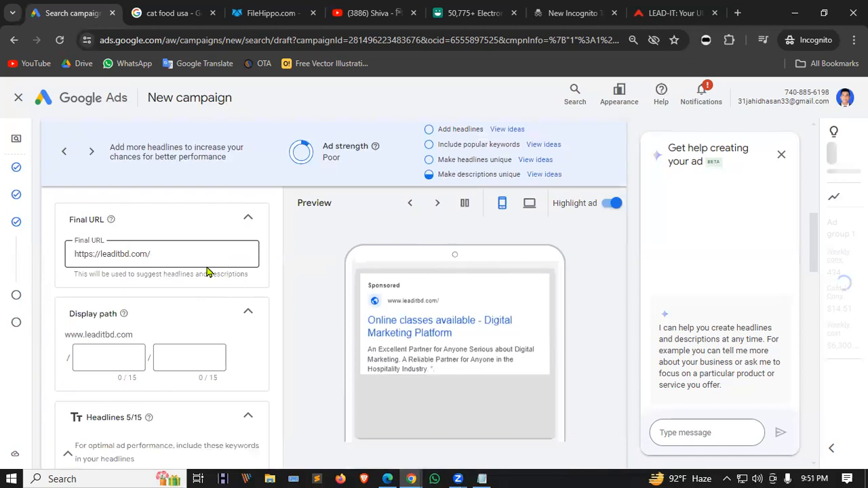
{"action": "scroll", "coordinate": [264, 231], "scroll_direction": "up", "scroll_amount": 2}
{"action": "scroll", "coordinate": [246, 205], "scroll_direction": "up", "scroll_amount": 1}
{"action": "left_click", "coordinate": [581, 240]}
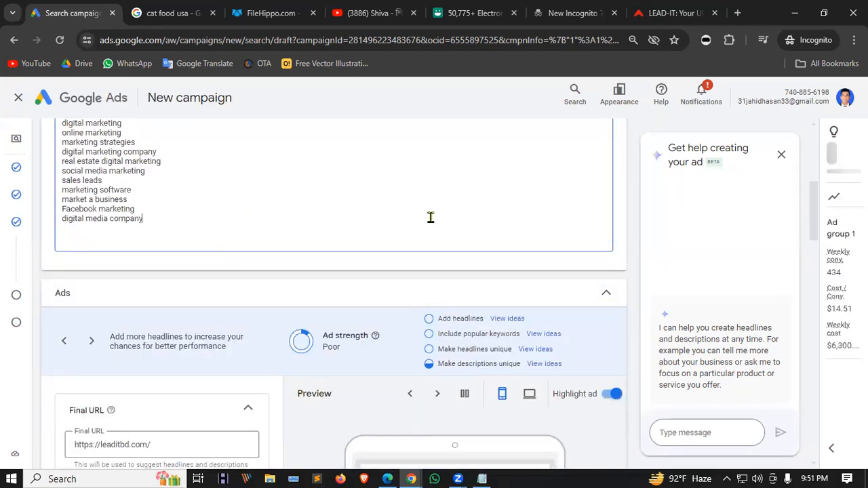
{"action": "left_click", "coordinate": [304, 287]}
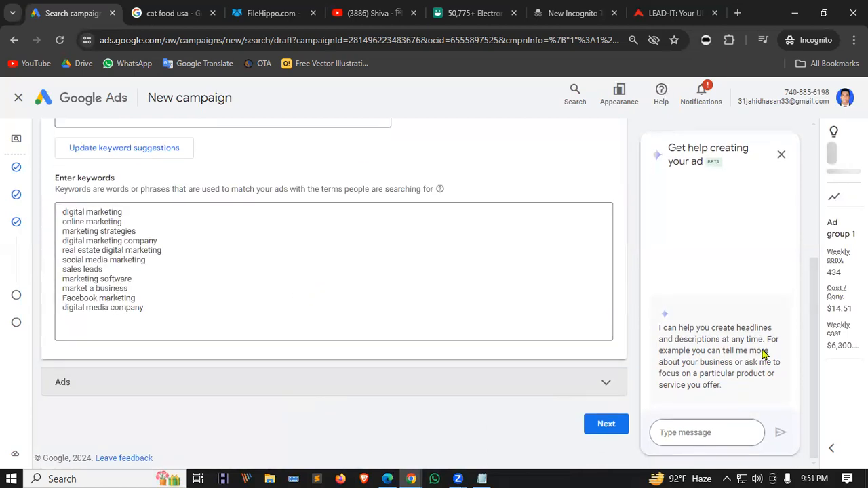
{"action": "left_click", "coordinate": [606, 383]}
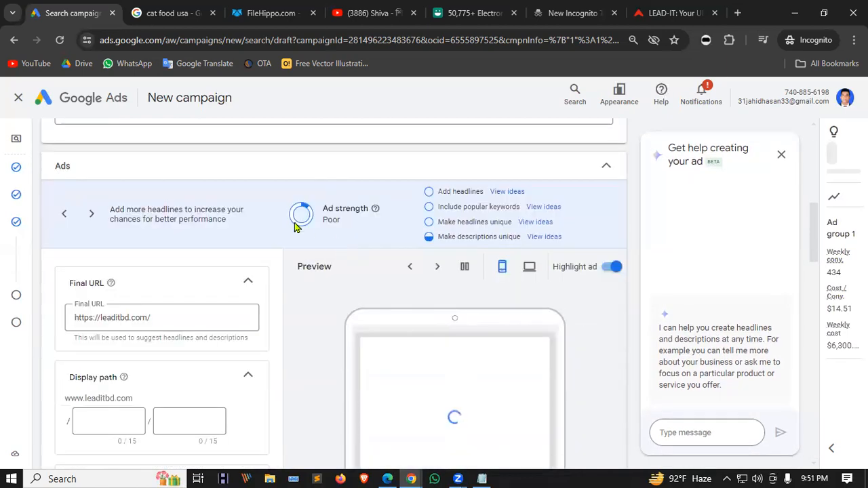
{"action": "scroll", "coordinate": [207, 227], "scroll_direction": "down", "scroll_amount": 2}
{"action": "scroll", "coordinate": [142, 310], "scroll_direction": "up", "scroll_amount": 1}
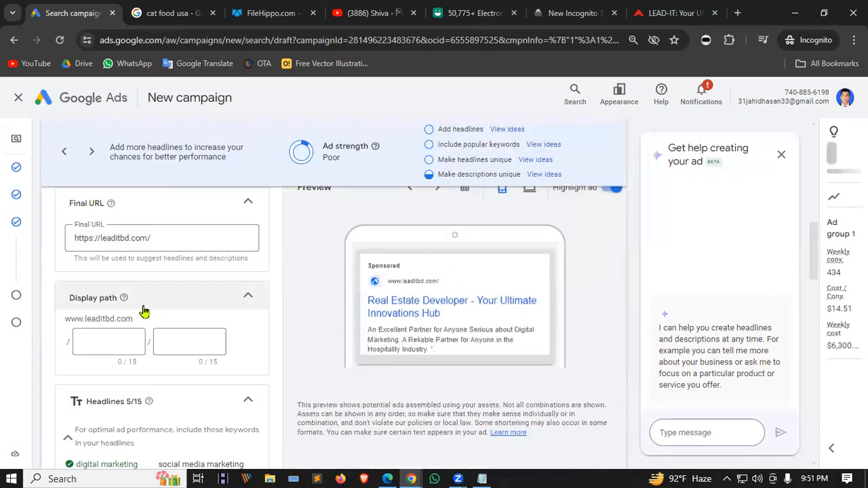
{"action": "scroll", "coordinate": [536, 326], "scroll_direction": "up", "scroll_amount": 4}
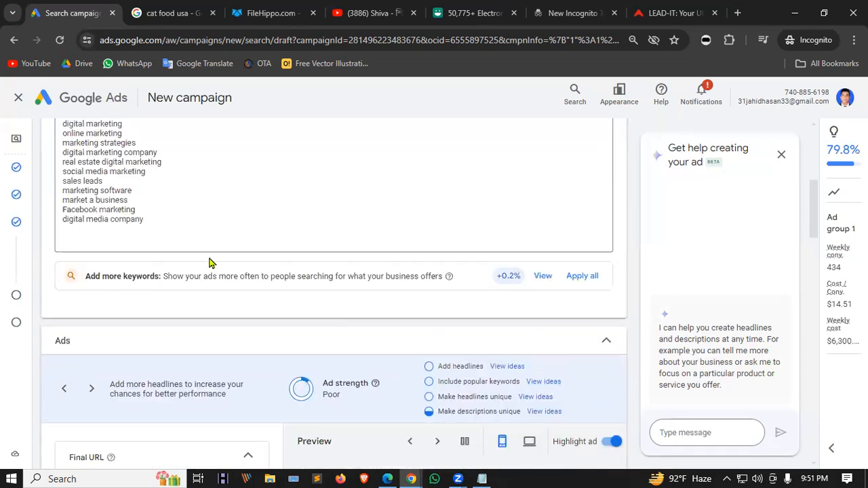
{"action": "left_click", "coordinate": [582, 276]}
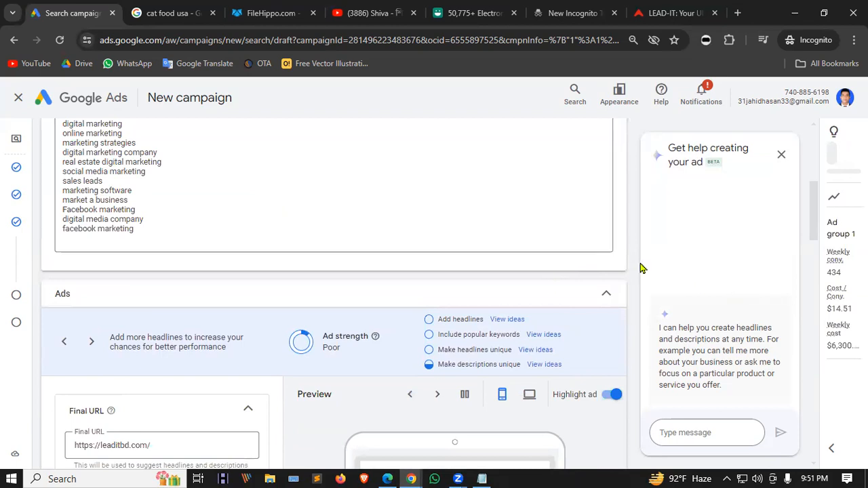
{"action": "scroll", "coordinate": [494, 265], "scroll_direction": "down", "scroll_amount": 4}
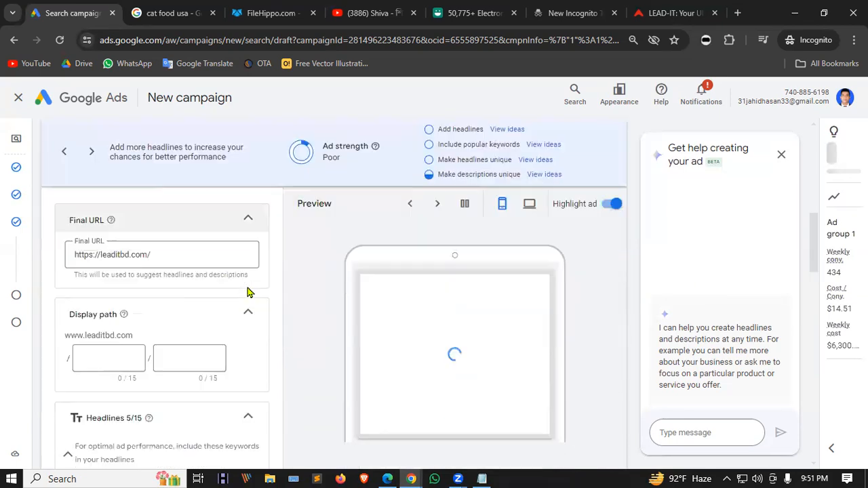
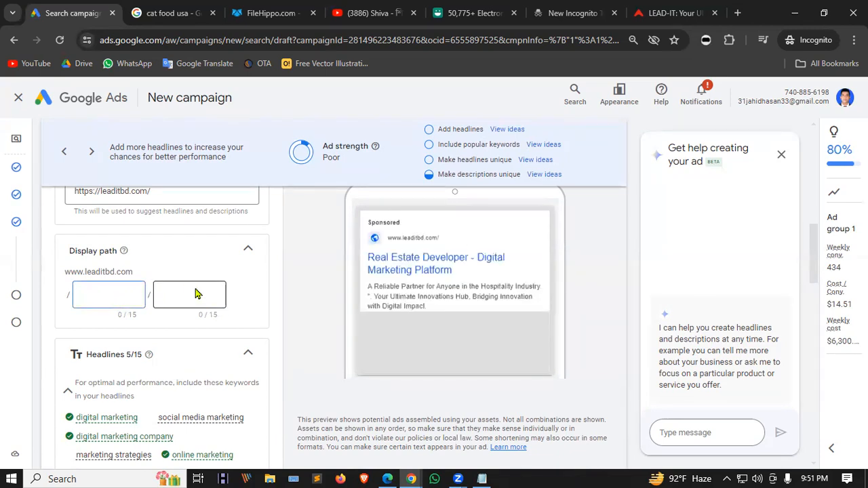
Check the display path fields and look through the ad's current headlines.
{"action": "left_click", "coordinate": [175, 293]}
{"action": "left_click", "coordinate": [87, 294]}
{"action": "scroll", "coordinate": [160, 267], "scroll_direction": "up", "scroll_amount": 2}
{"action": "left_click_drag", "start_coordinate": [169, 318], "coordinate": [50, 310]}
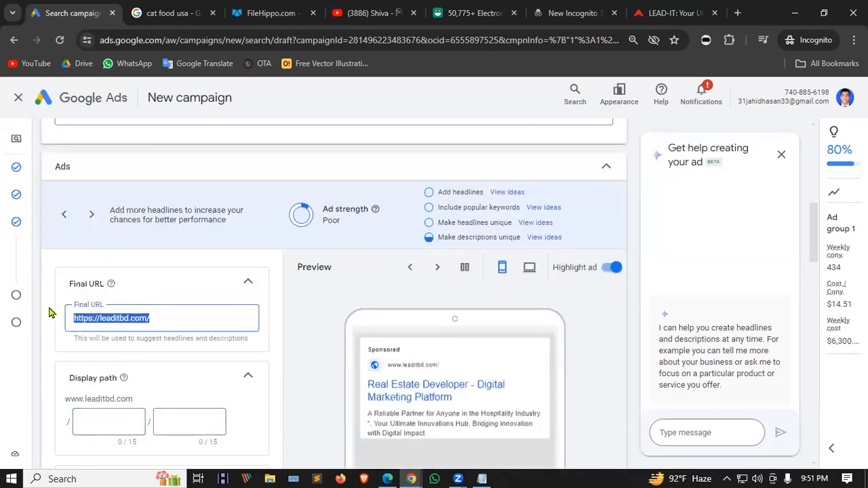
{"action": "scroll", "coordinate": [145, 328], "scroll_direction": "down", "scroll_amount": 5}
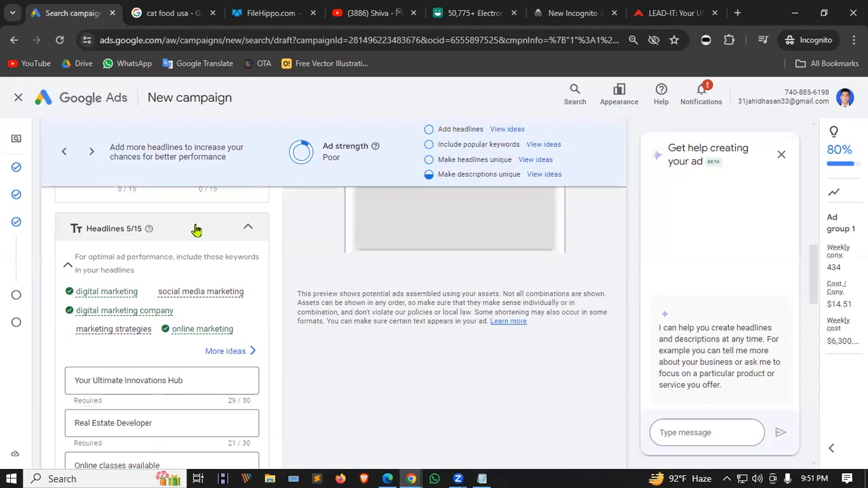
{"action": "scroll", "coordinate": [183, 316], "scroll_direction": "down", "scroll_amount": 1}
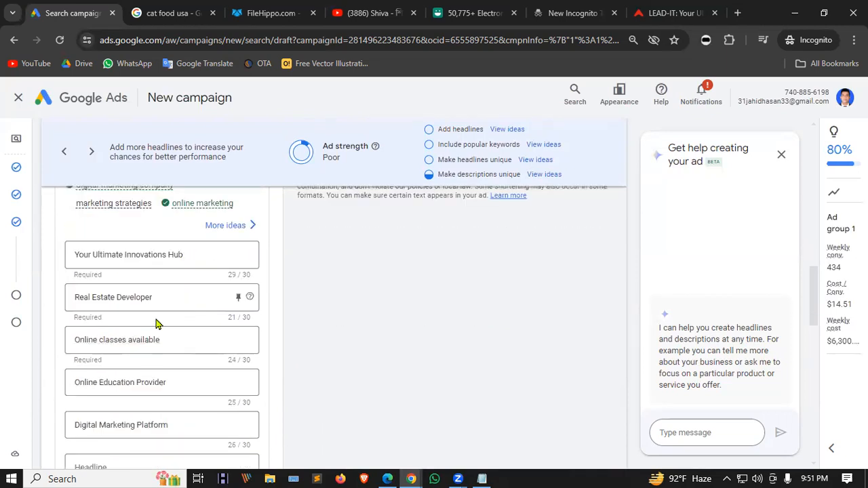
{"action": "scroll", "coordinate": [117, 320], "scroll_direction": "up", "scroll_amount": 1}
{"action": "scroll", "coordinate": [117, 310], "scroll_direction": "up", "scroll_amount": 2}
{"action": "scroll", "coordinate": [118, 271], "scroll_direction": "down", "scroll_amount": 1}
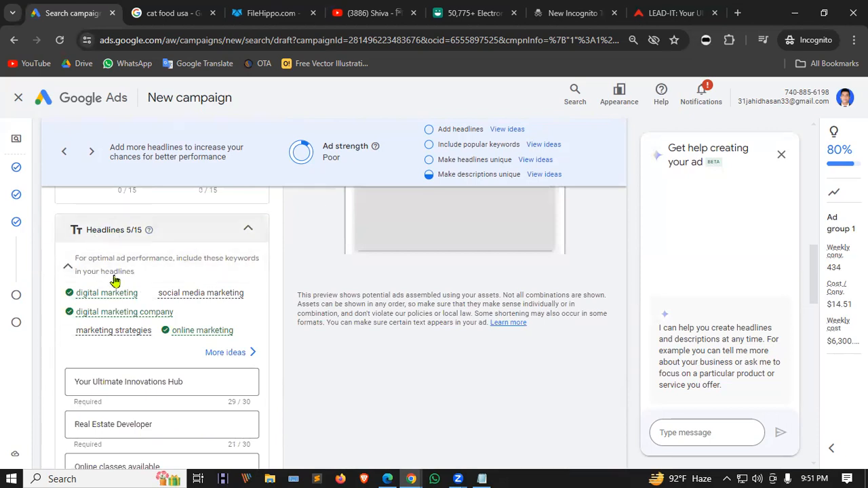
{"action": "scroll", "coordinate": [199, 329], "scroll_direction": "down", "scroll_amount": 2}
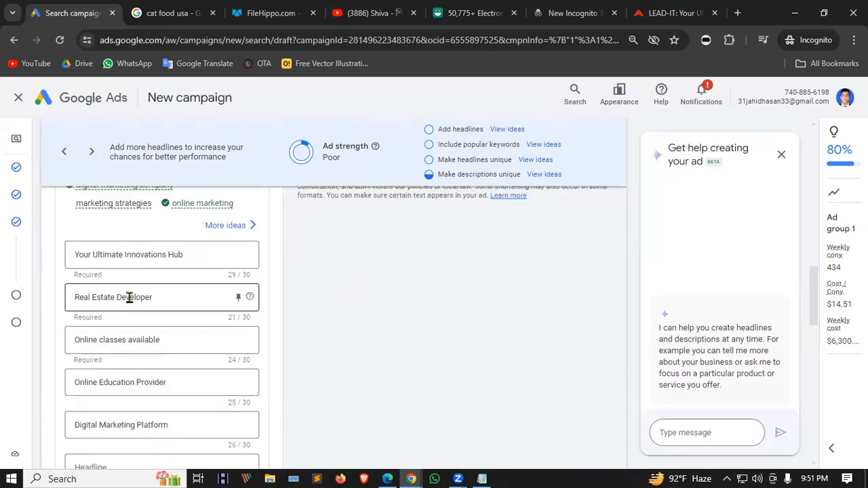
{"action": "scroll", "coordinate": [136, 292], "scroll_direction": "down", "scroll_amount": 1}
Replace the 'Real Estate Developer' headline with the suggested 'Digital Marketing Solutions'.
{"action": "left_click_drag", "start_coordinate": [159, 234], "coordinate": [66, 235]}
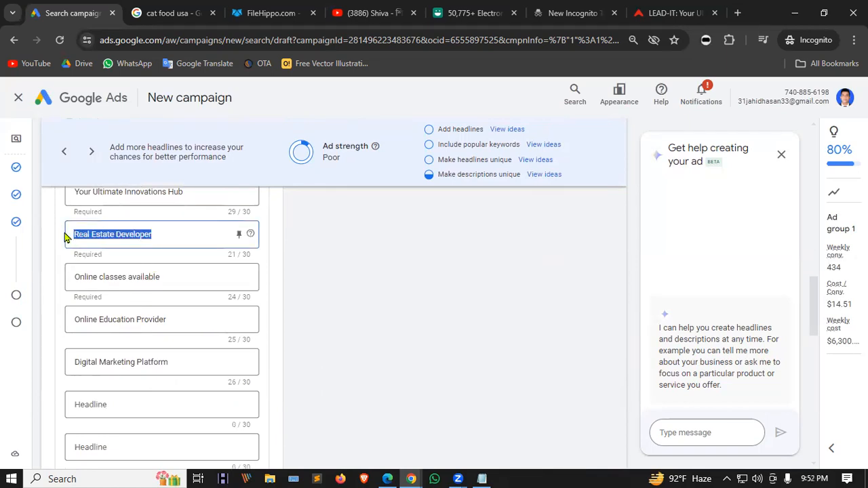
{"action": "key", "text": "BackSpace"}
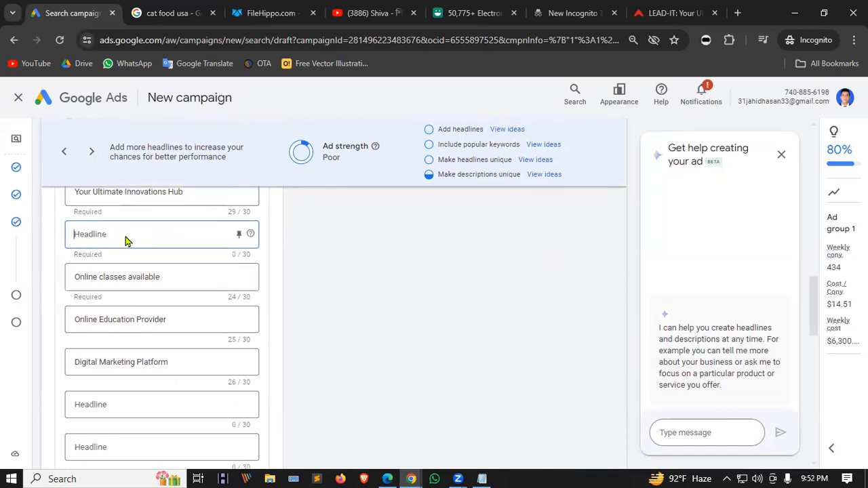
{"action": "scroll", "coordinate": [126, 241], "scroll_direction": "up", "scroll_amount": 1}
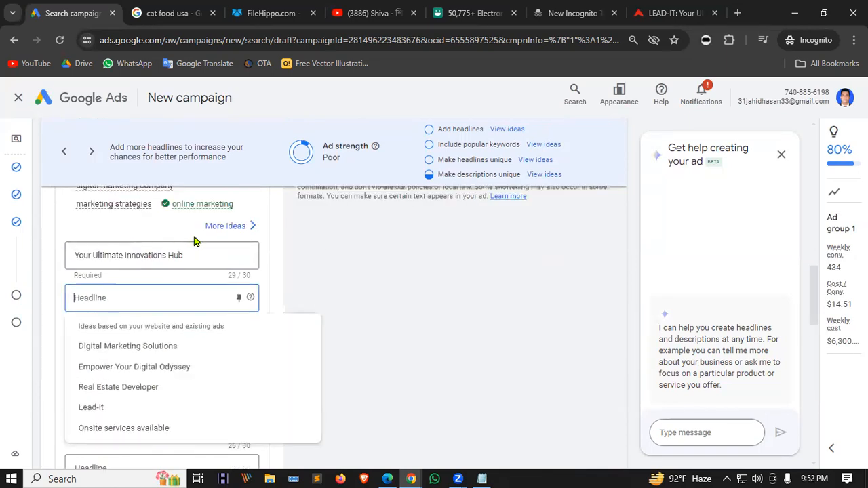
{"action": "left_click", "coordinate": [169, 347]}
{"action": "scroll", "coordinate": [170, 285], "scroll_direction": "down", "scroll_amount": 1}
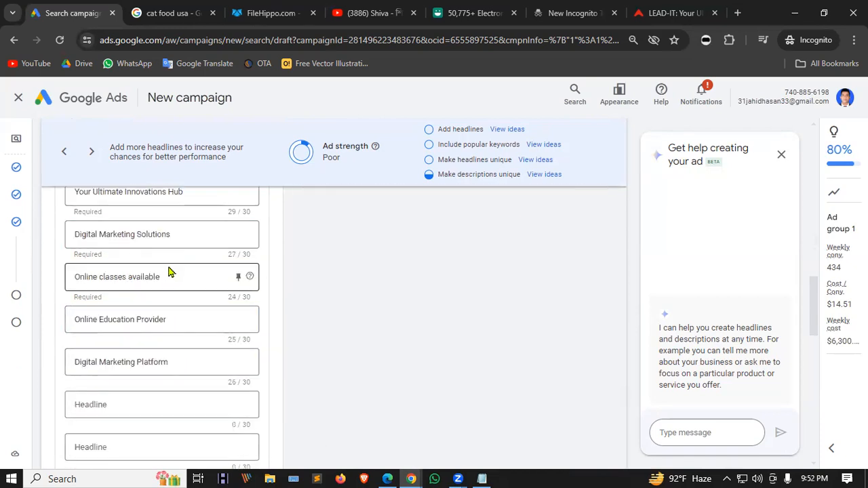
{"action": "scroll", "coordinate": [180, 311], "scroll_direction": "up", "scroll_amount": 2}
{"action": "scroll", "coordinate": [175, 299], "scroll_direction": "down", "scroll_amount": 1}
Overwrite the 'Your Ultimate Innovations Hub' headline with 'Best IT Institute' and review the ad.
{"action": "left_click_drag", "start_coordinate": [193, 257], "coordinate": [70, 261]}
{"action": "type", "text": "Best IT Institute"}
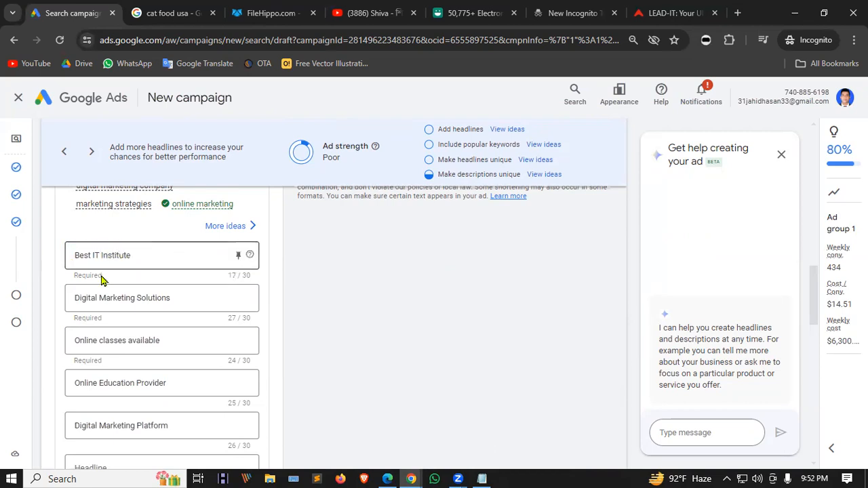
{"action": "scroll", "coordinate": [152, 271], "scroll_direction": "down", "scroll_amount": 1}
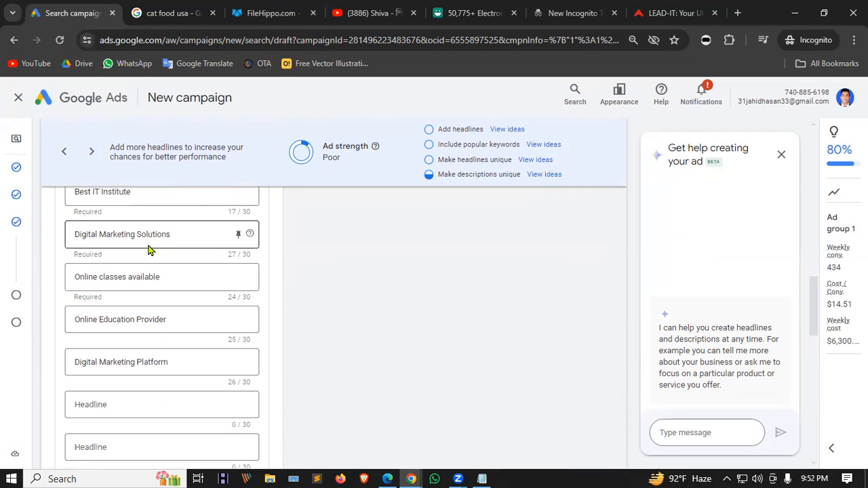
{"action": "scroll", "coordinate": [147, 248], "scroll_direction": "down", "scroll_amount": 1}
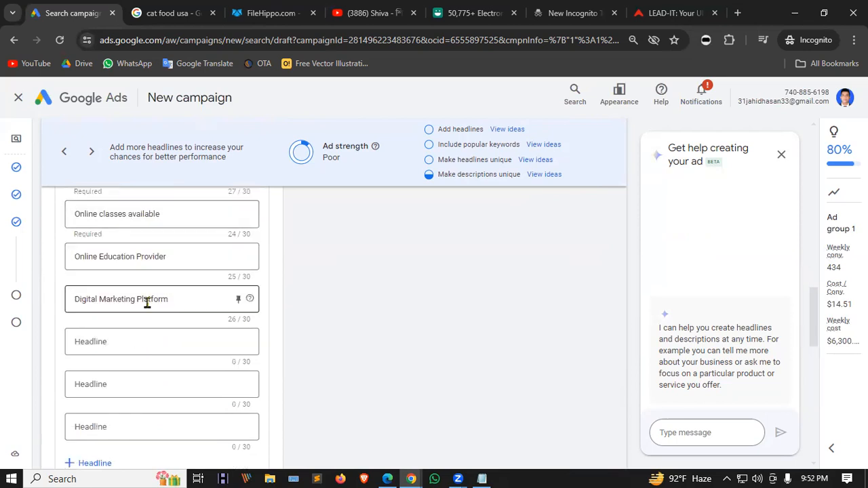
{"action": "scroll", "coordinate": [147, 303], "scroll_direction": "up", "scroll_amount": 5}
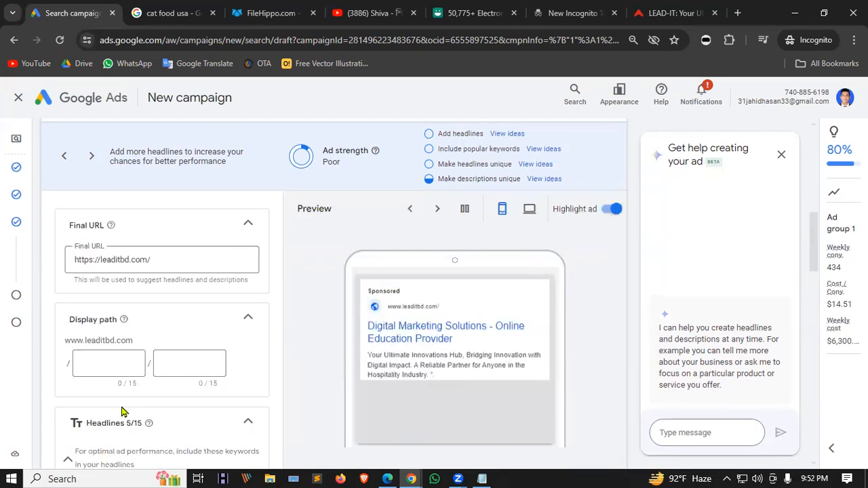
{"action": "scroll", "coordinate": [340, 353], "scroll_direction": "down", "scroll_amount": 1}
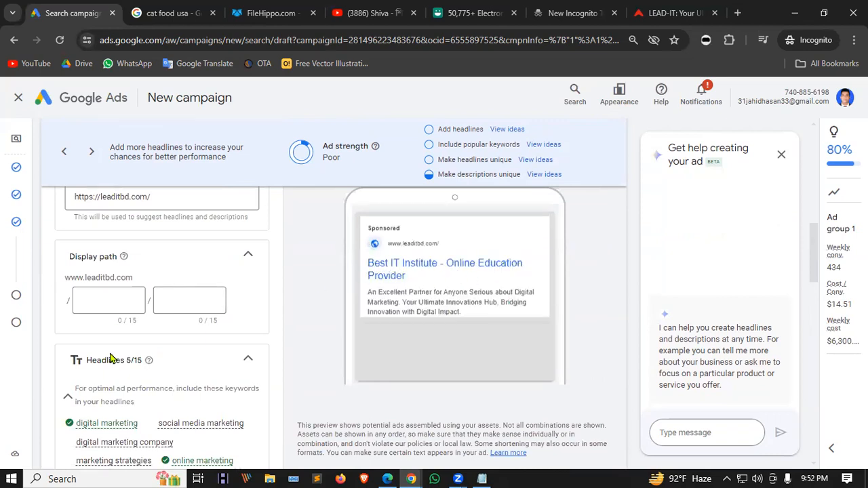
{"action": "scroll", "coordinate": [112, 358], "scroll_direction": "down", "scroll_amount": 8}
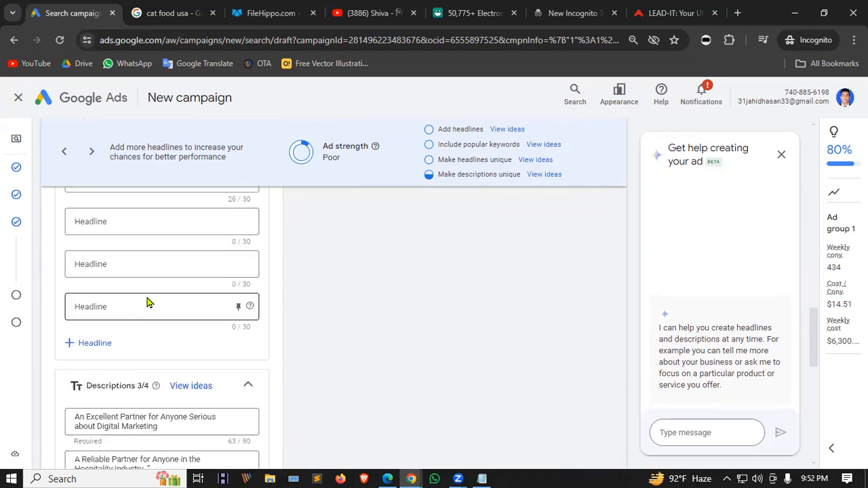
{"action": "scroll", "coordinate": [148, 303], "scroll_direction": "down", "scroll_amount": 2}
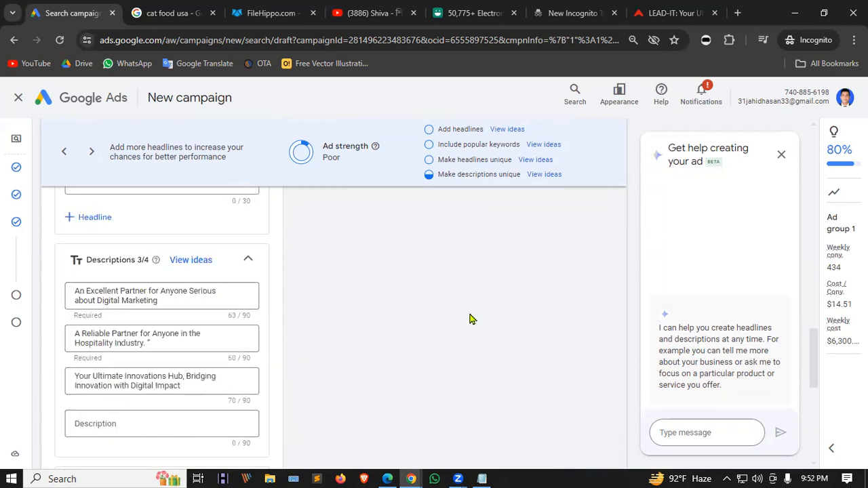
{"action": "scroll", "coordinate": [468, 322], "scroll_direction": "up", "scroll_amount": 10}
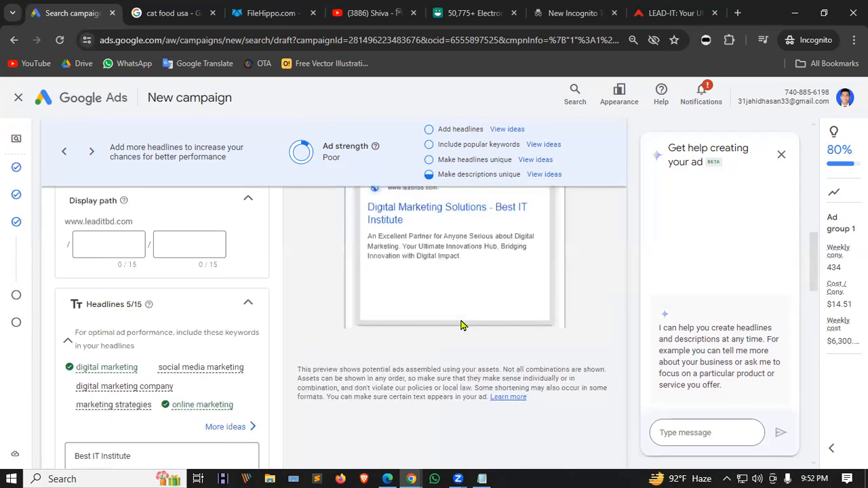
{"action": "scroll", "coordinate": [460, 326], "scroll_direction": "up", "scroll_amount": 2}
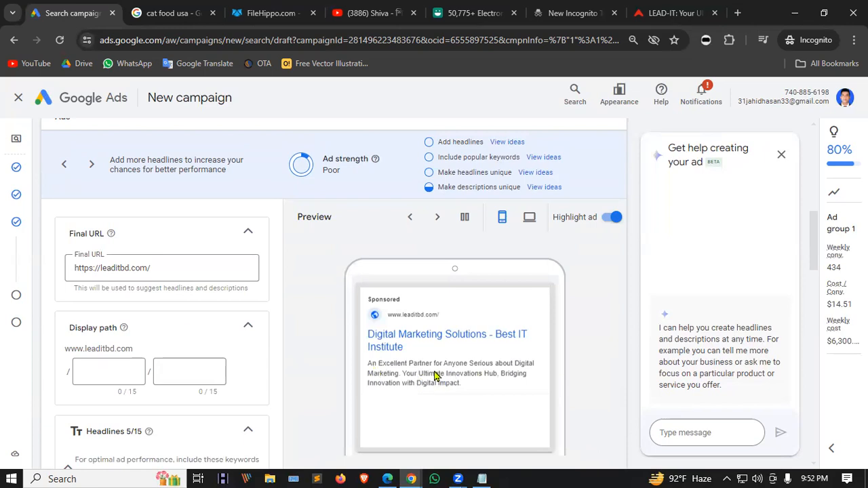
{"action": "scroll", "coordinate": [197, 310], "scroll_direction": "down", "scroll_amount": 10}
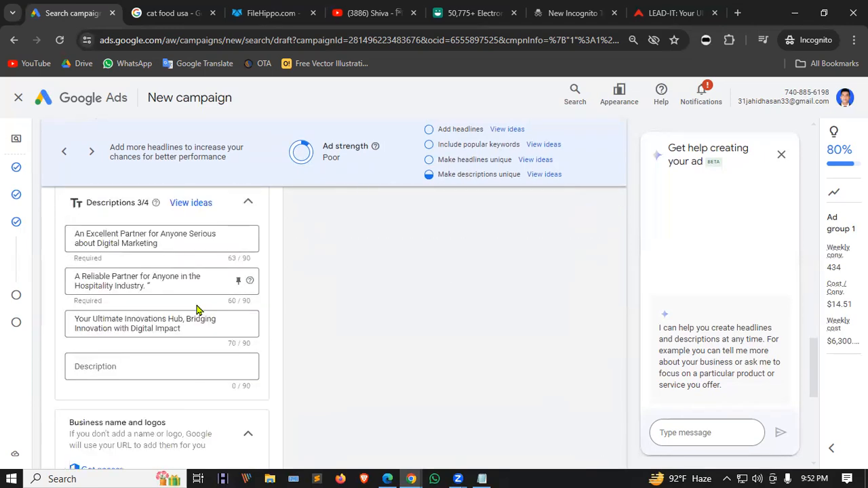
{"action": "scroll", "coordinate": [197, 310], "scroll_direction": "down", "scroll_amount": 3}
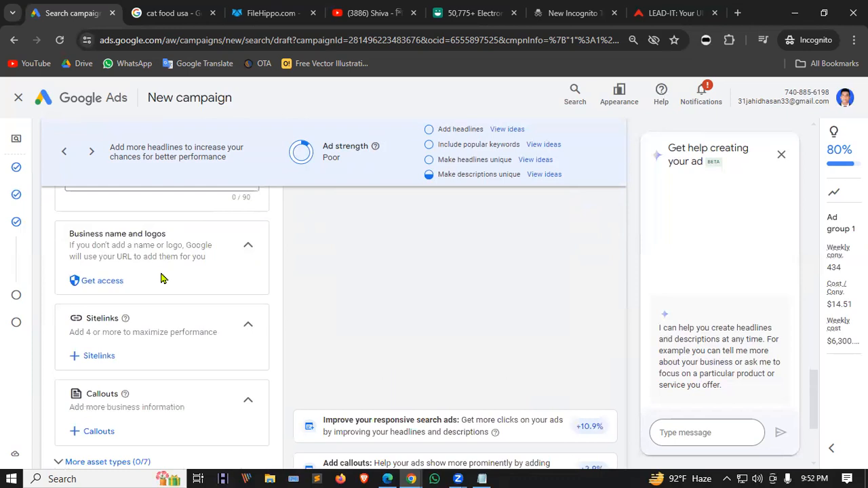
{"action": "left_click", "coordinate": [102, 283]}
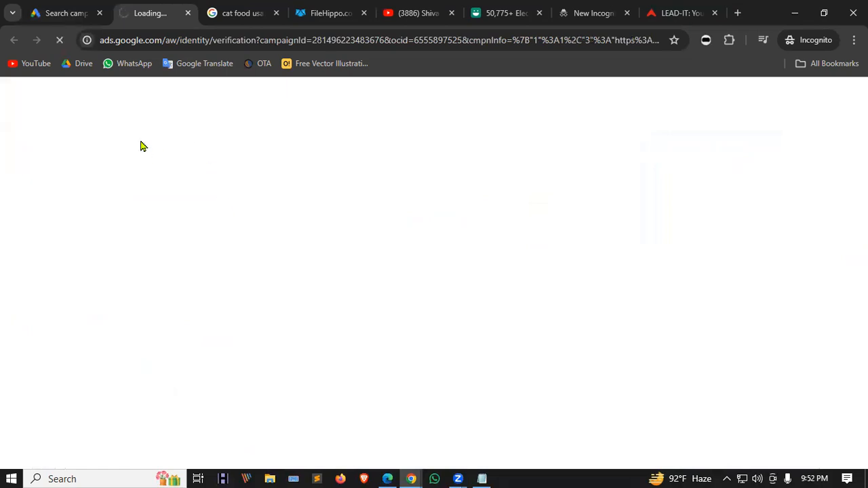
{"action": "left_click", "coordinate": [71, 7]}
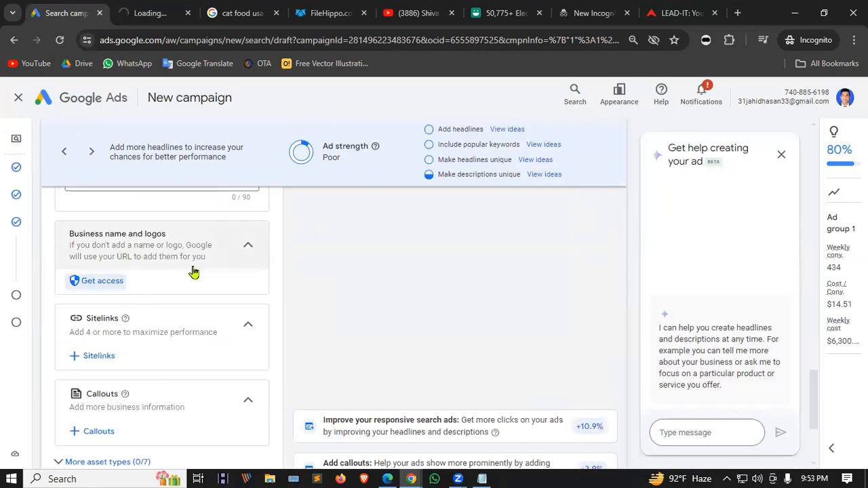
{"action": "left_click", "coordinate": [176, 7]}
{"action": "left_click", "coordinate": [66, 12]}
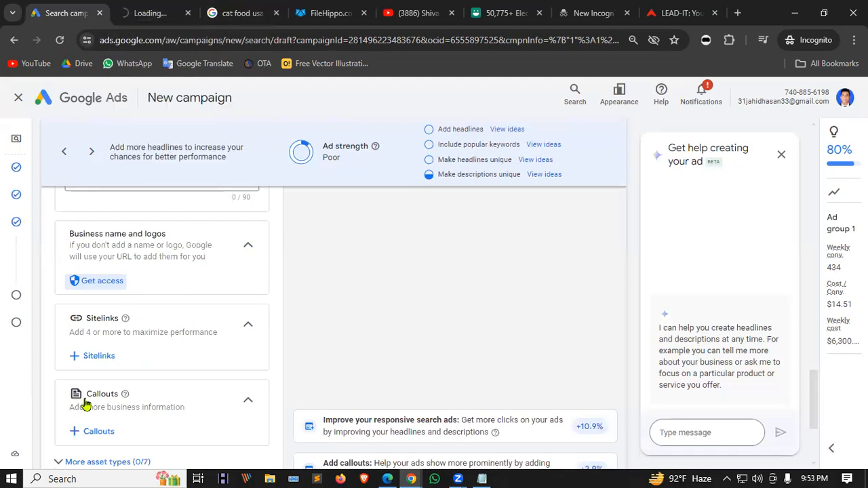
{"action": "scroll", "coordinate": [329, 309], "scroll_direction": "up", "scroll_amount": 10}
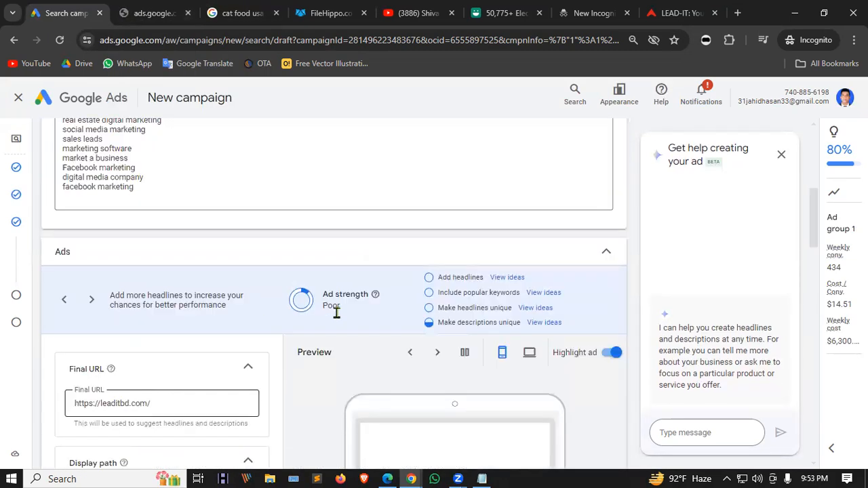
{"action": "scroll", "coordinate": [337, 312], "scroll_direction": "down", "scroll_amount": 3}
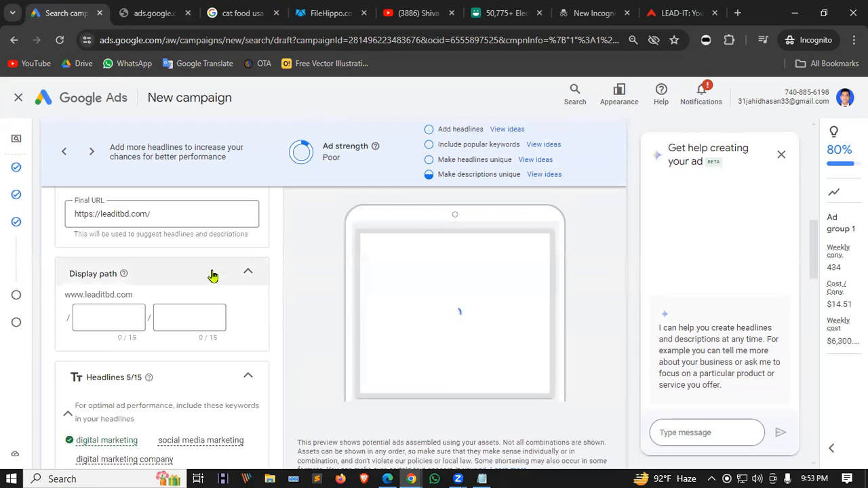
{"action": "left_click", "coordinate": [155, 13]}
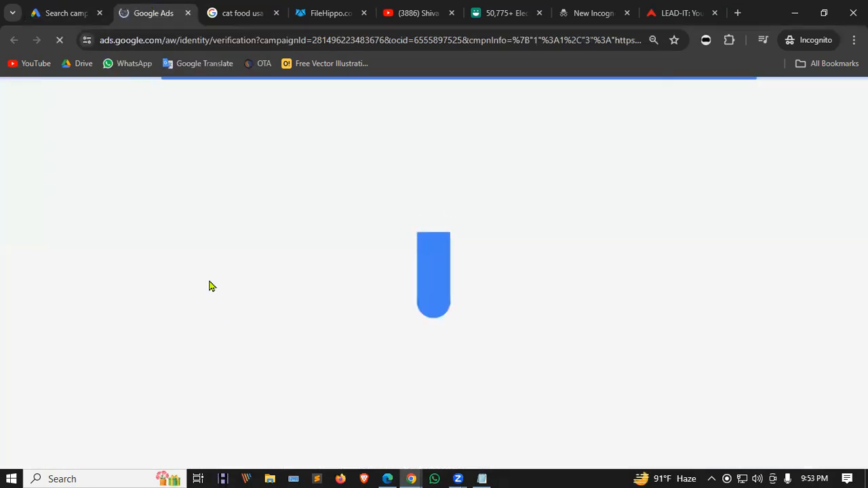
{"action": "left_click", "coordinate": [39, 4]}
{"action": "left_click", "coordinate": [127, 4]}
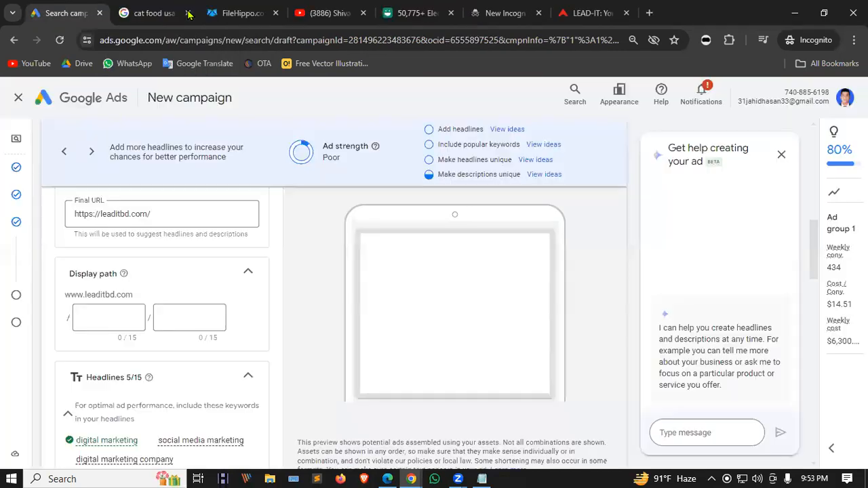
Close the billing signup tab and scroll through the ad's headlines and descriptions.
{"action": "left_click", "coordinate": [188, 13]}
{"action": "scroll", "coordinate": [213, 278], "scroll_direction": "down", "scroll_amount": 8}
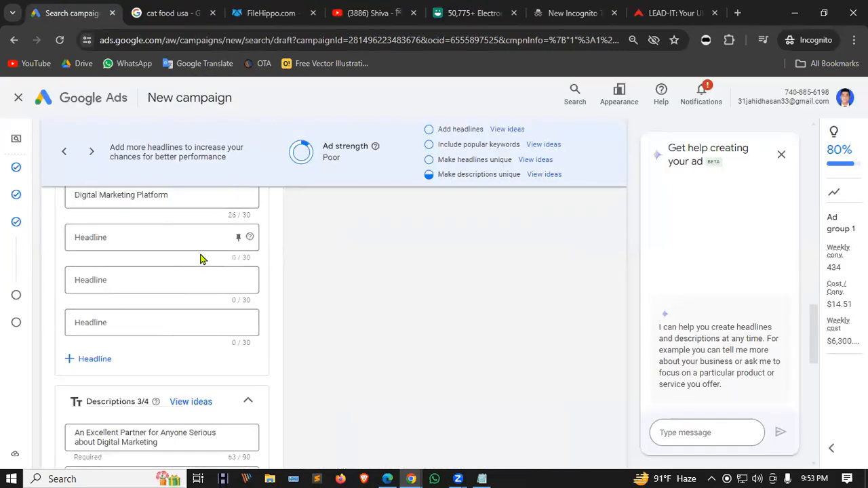
{"action": "scroll", "coordinate": [201, 258], "scroll_direction": "down", "scroll_amount": 10}
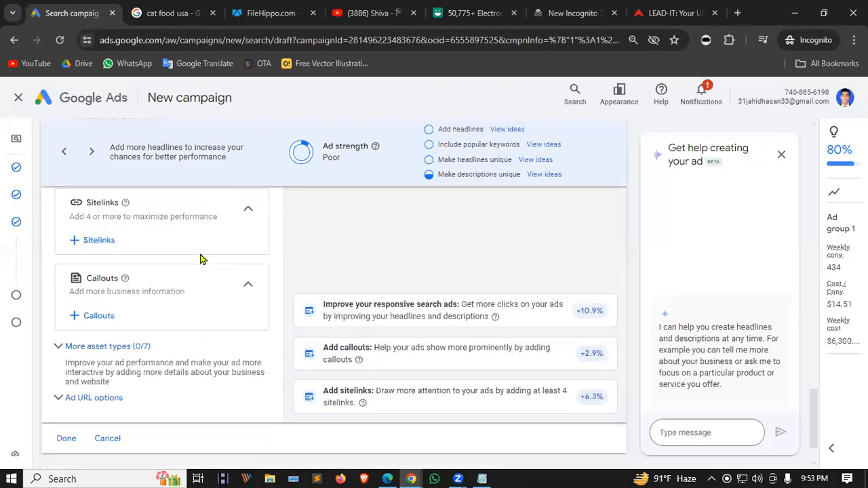
{"action": "scroll", "coordinate": [143, 249], "scroll_direction": "down", "scroll_amount": 1}
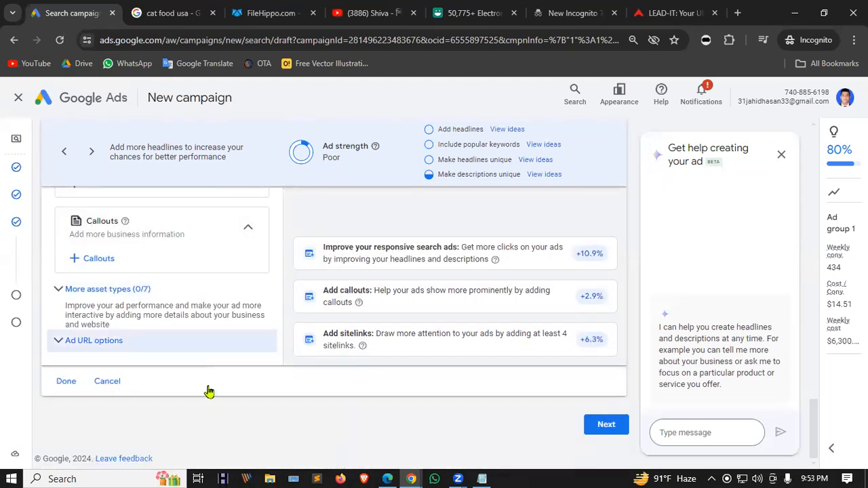
{"action": "scroll", "coordinate": [206, 326], "scroll_direction": "up", "scroll_amount": 10}
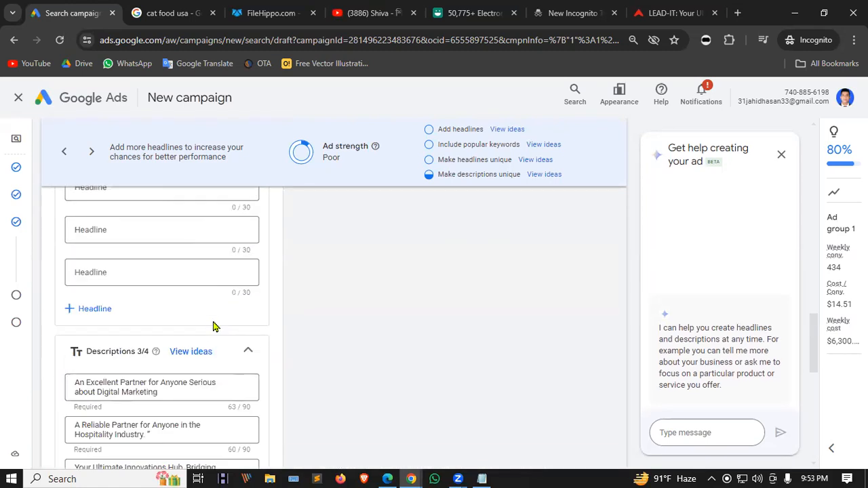
{"action": "scroll", "coordinate": [223, 318], "scroll_direction": "up", "scroll_amount": 6}
{"action": "scroll", "coordinate": [221, 317], "scroll_direction": "down", "scroll_amount": 3}
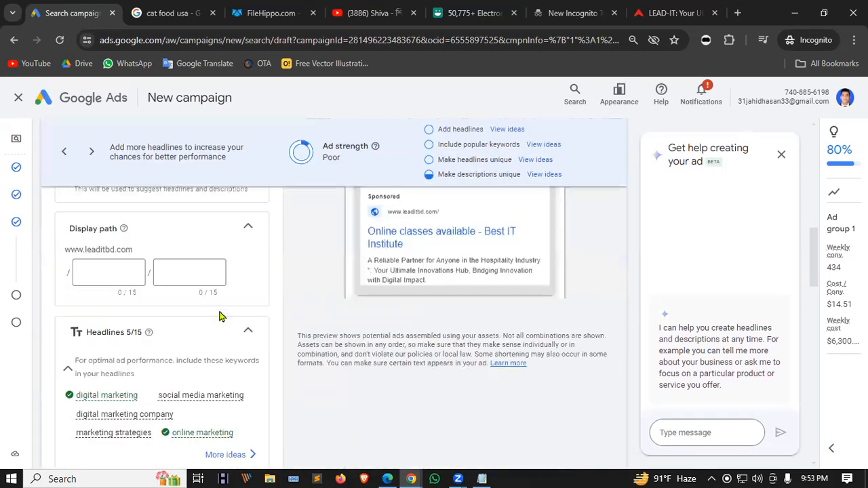
{"action": "scroll", "coordinate": [217, 312], "scroll_direction": "up", "scroll_amount": 6}
Finish reviewing the descriptions and continue past the Ads step.
{"action": "scroll", "coordinate": [72, 301], "scroll_direction": "down", "scroll_amount": 4}
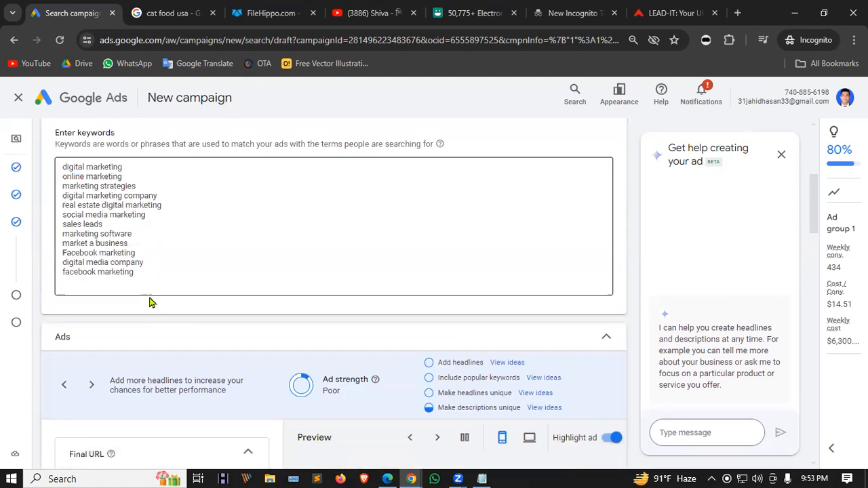
{"action": "scroll", "coordinate": [425, 326], "scroll_direction": "down", "scroll_amount": 3}
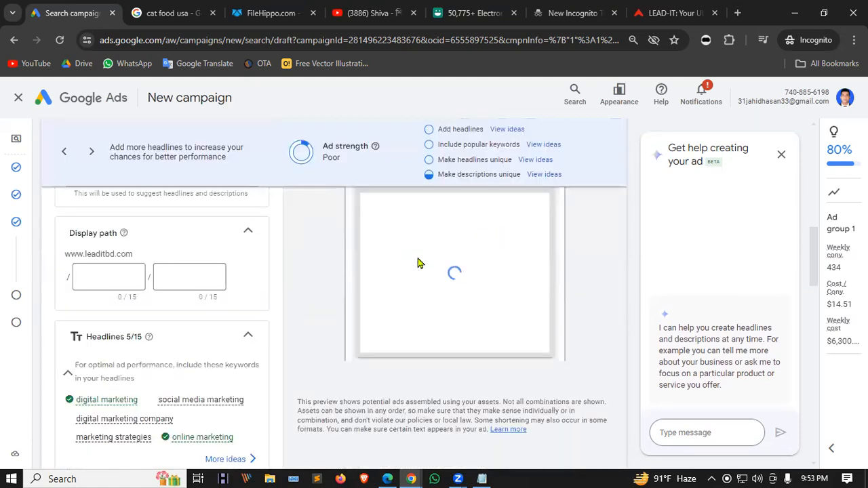
{"action": "scroll", "coordinate": [139, 319], "scroll_direction": "down", "scroll_amount": 4}
{"action": "scroll", "coordinate": [161, 287], "scroll_direction": "up", "scroll_amount": 2}
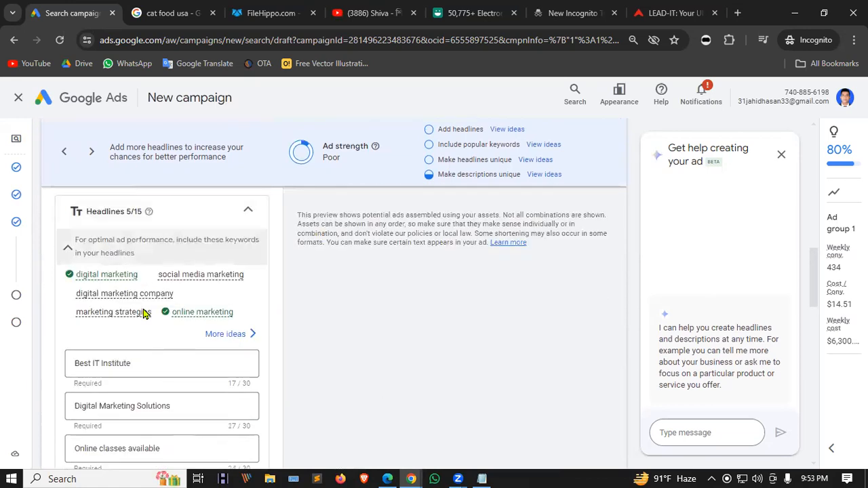
{"action": "scroll", "coordinate": [144, 314], "scroll_direction": "down", "scroll_amount": 2}
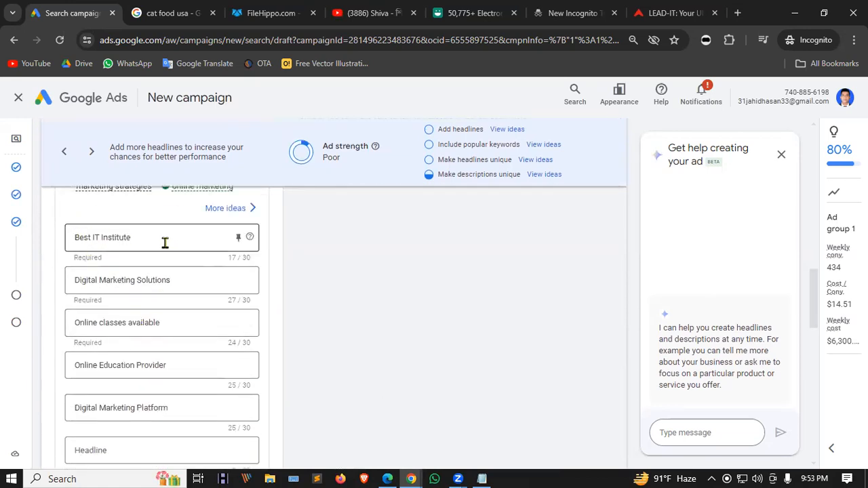
{"action": "scroll", "coordinate": [165, 242], "scroll_direction": "down", "scroll_amount": 7}
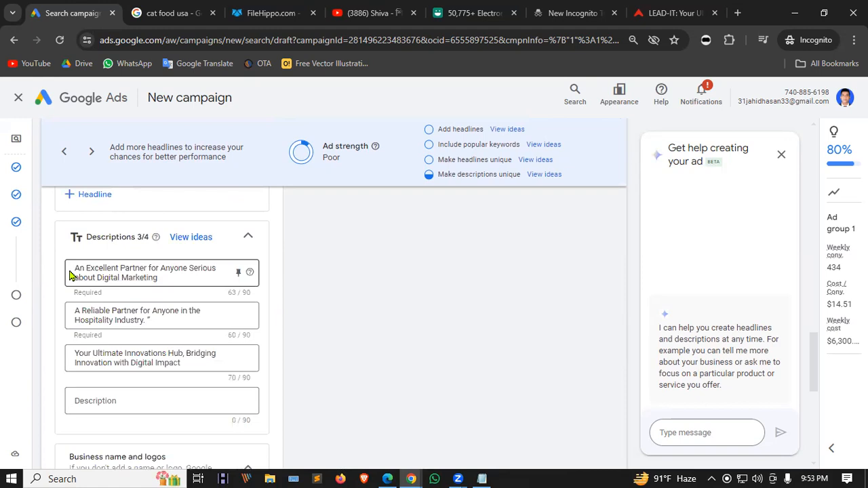
{"action": "scroll", "coordinate": [211, 268], "scroll_direction": "down", "scroll_amount": 6}
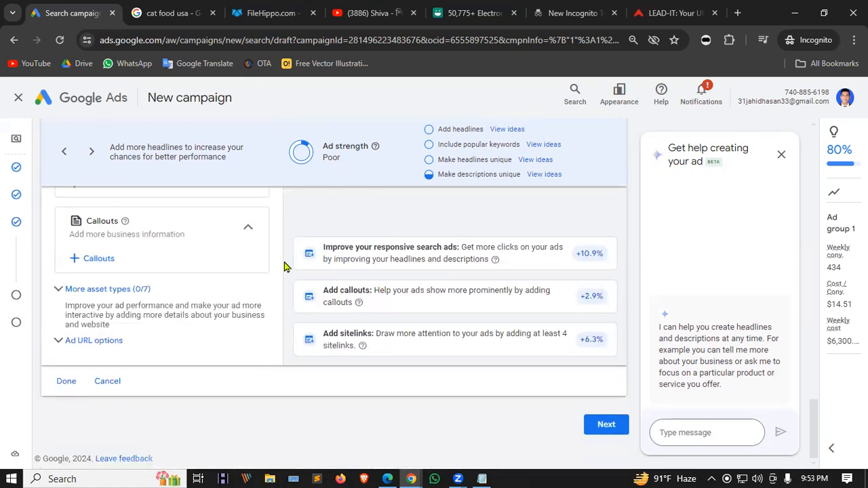
{"action": "left_click", "coordinate": [589, 423]}
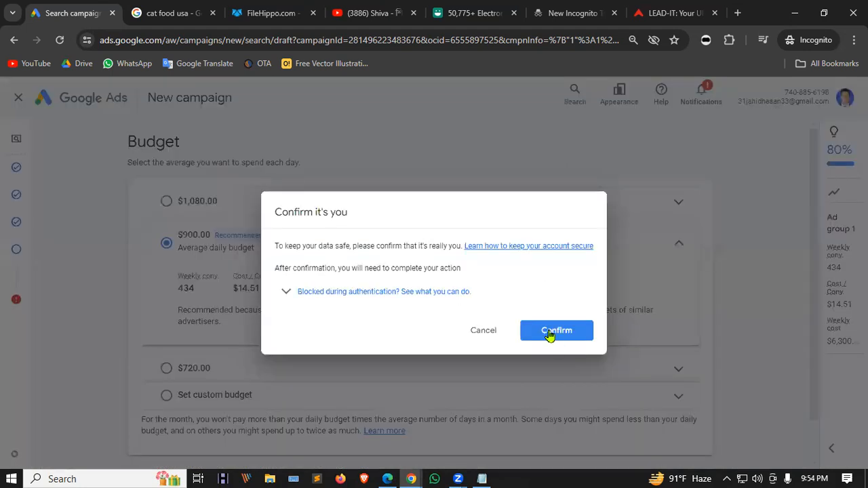
Confirm the account owner's identity using the phone verification number.
{"action": "left_click", "coordinate": [550, 333]}
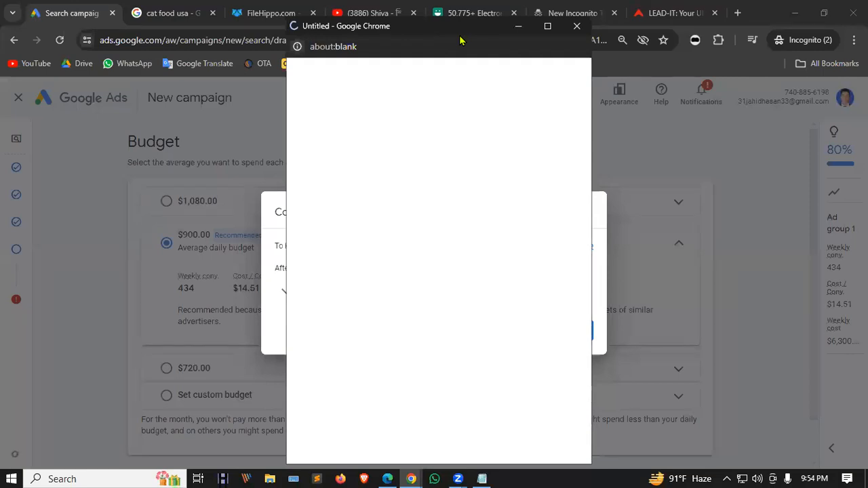
{"action": "double_click", "coordinate": [460, 41]}
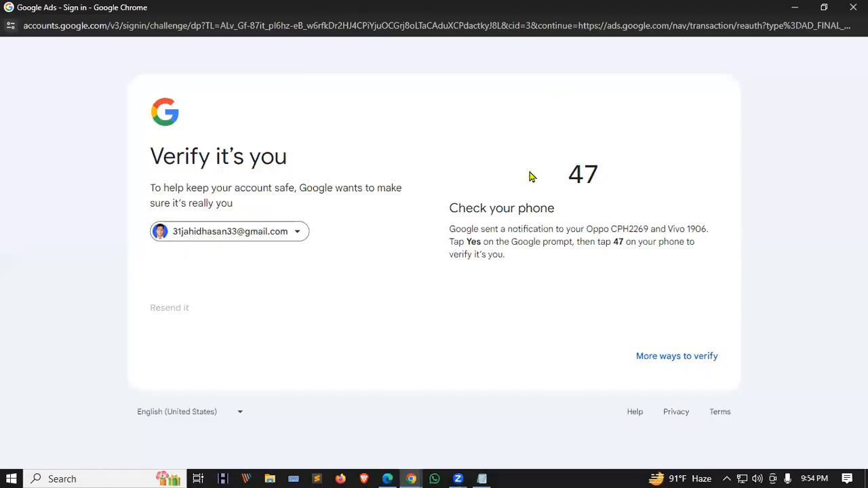
{"action": "left_click_drag", "start_coordinate": [575, 174], "coordinate": [636, 172]}
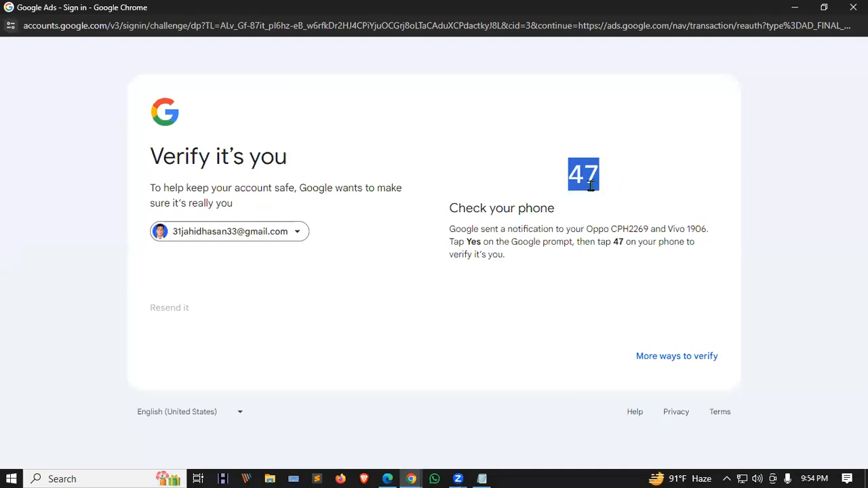
{"action": "left_click", "coordinate": [570, 178]}
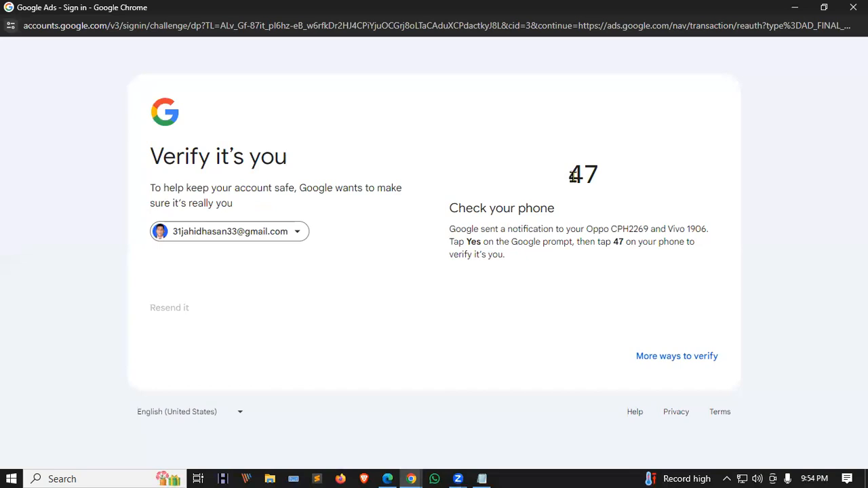
{"action": "left_click_drag", "start_coordinate": [574, 175], "coordinate": [616, 175]}
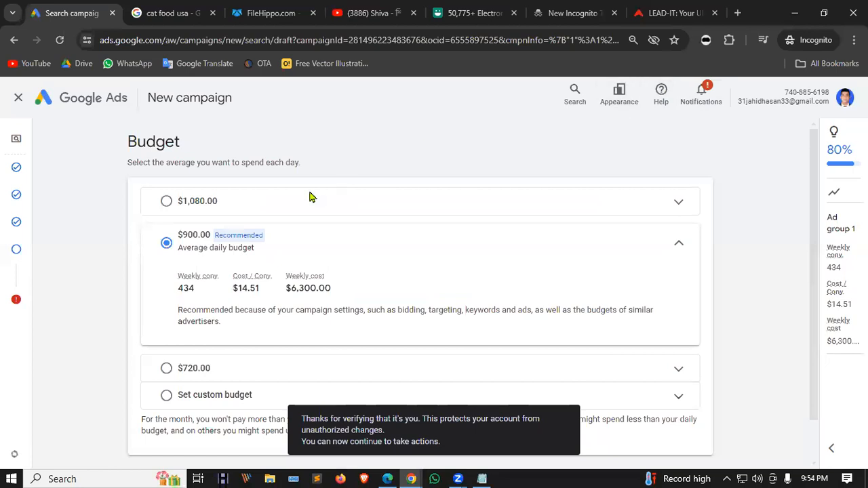
{"action": "scroll", "coordinate": [285, 239], "scroll_direction": "down", "scroll_amount": 1}
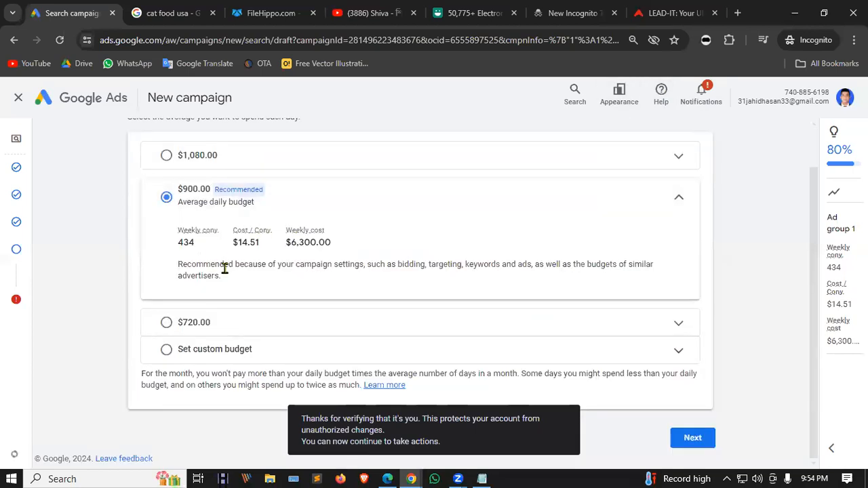
{"action": "scroll", "coordinate": [194, 163], "scroll_direction": "up", "scroll_amount": 1}
{"action": "left_click_drag", "start_coordinate": [128, 136], "coordinate": [206, 146]}
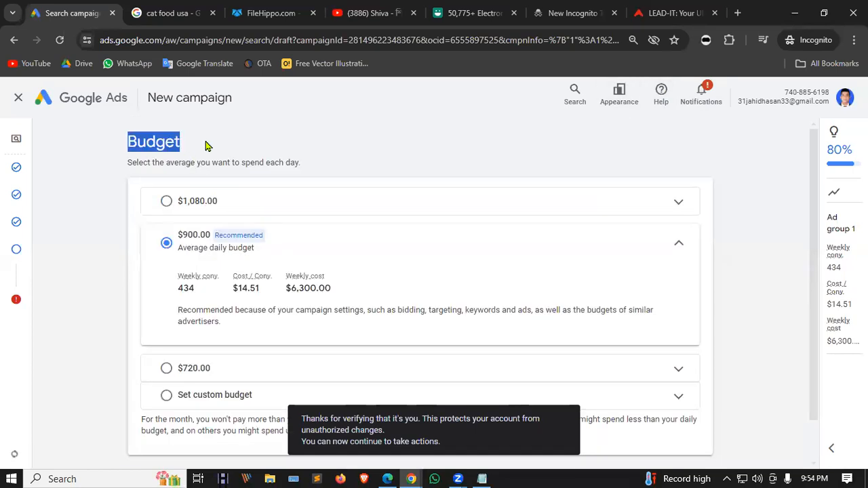
{"action": "scroll", "coordinate": [229, 159], "scroll_direction": "down", "scroll_amount": 1}
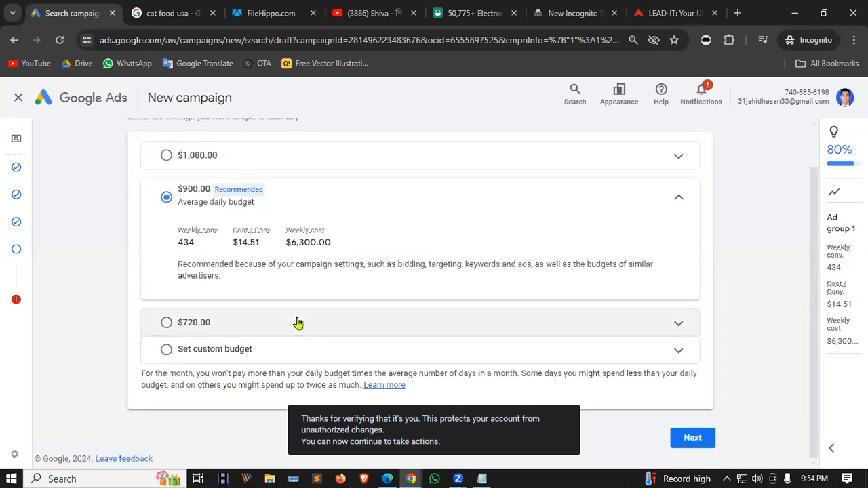
Switch to a custom daily budget and set it to $1.00.
{"action": "left_click", "coordinate": [190, 352]}
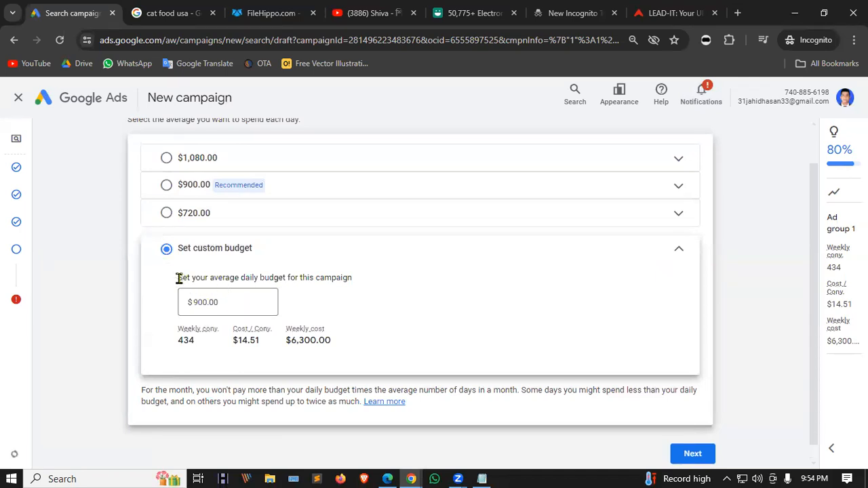
{"action": "left_click_drag", "start_coordinate": [179, 278], "coordinate": [350, 276]}
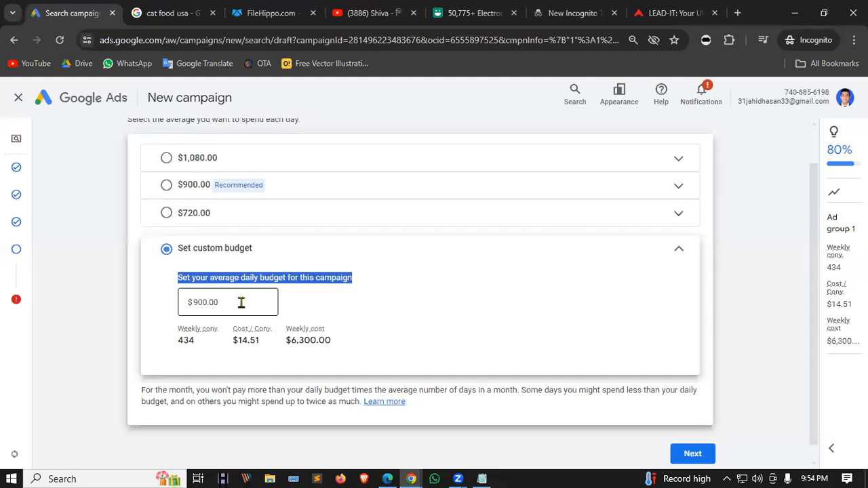
{"action": "left_click_drag", "start_coordinate": [240, 302], "coordinate": [150, 308]}
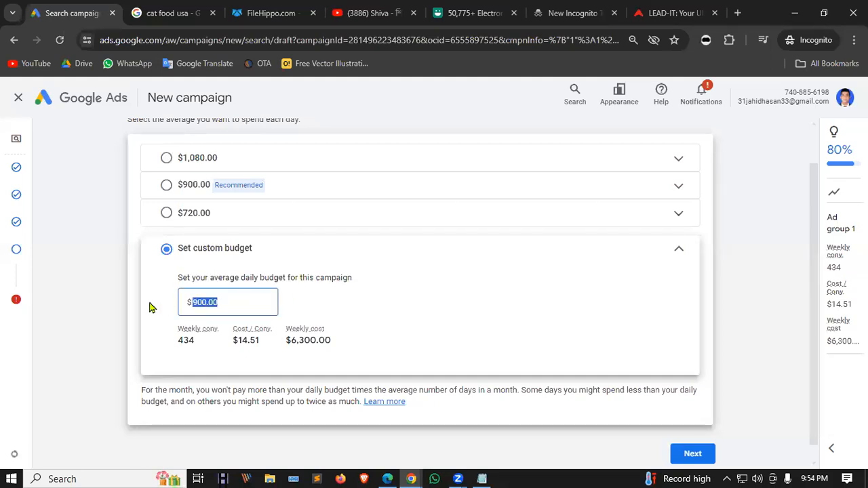
{"action": "type", "text": "10"}
{"action": "left_click", "coordinate": [421, 305]}
{"action": "left_click_drag", "start_coordinate": [248, 304], "coordinate": [160, 310]}
{"action": "type", "text": "1"}
{"action": "left_click", "coordinate": [459, 323]}
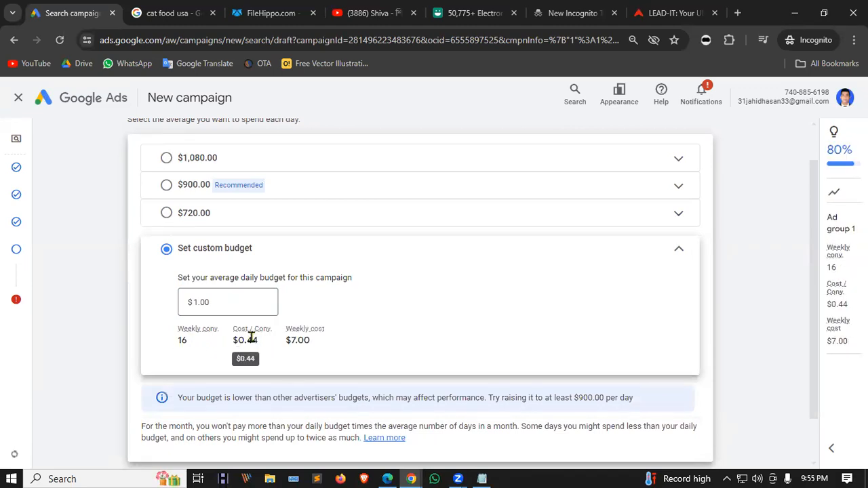
Check the weekly estimates (16 conversions, $7.00 cost) with the budget left at $1.00.
{"action": "left_click_drag", "start_coordinate": [193, 345], "coordinate": [176, 343]}
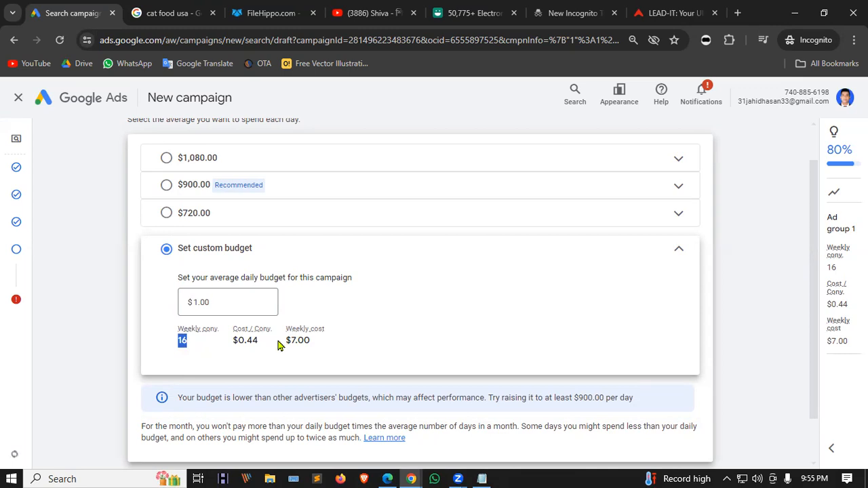
{"action": "left_click_drag", "start_coordinate": [287, 341], "coordinate": [323, 346]}
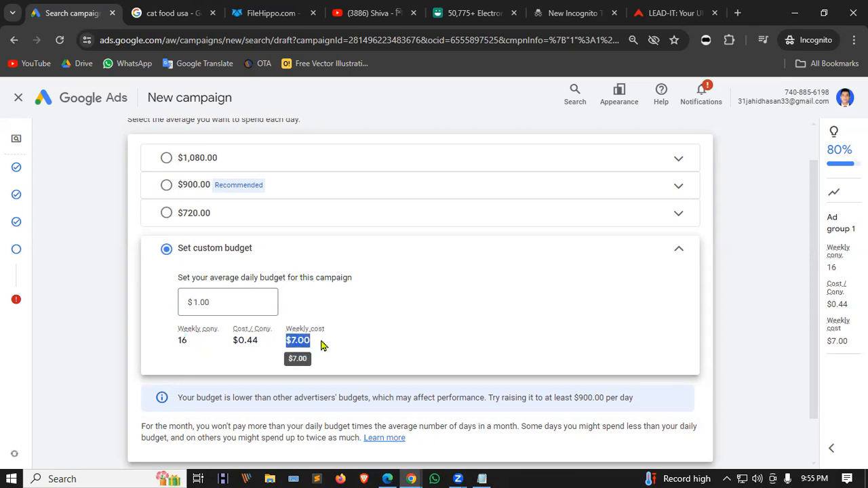
{"action": "left_click", "coordinate": [371, 300]}
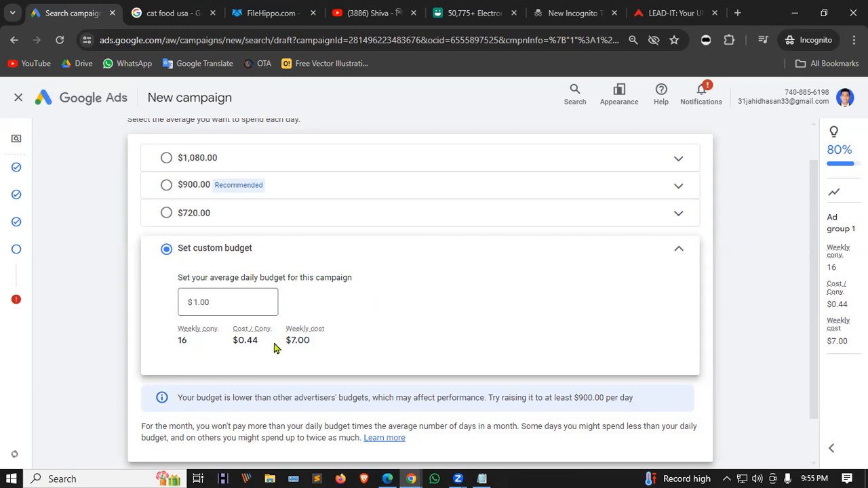
{"action": "left_click", "coordinate": [215, 301]}
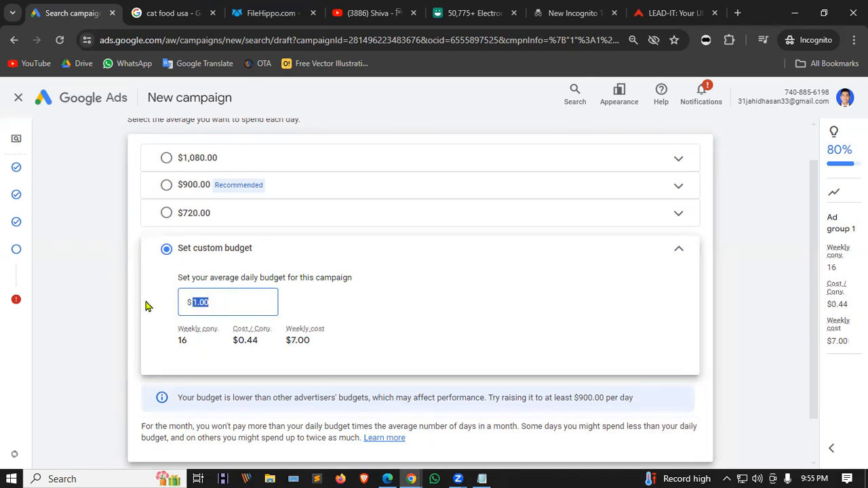
{"action": "left_click", "coordinate": [360, 296]}
{"action": "scroll", "coordinate": [235, 291], "scroll_direction": "down", "scroll_amount": 1}
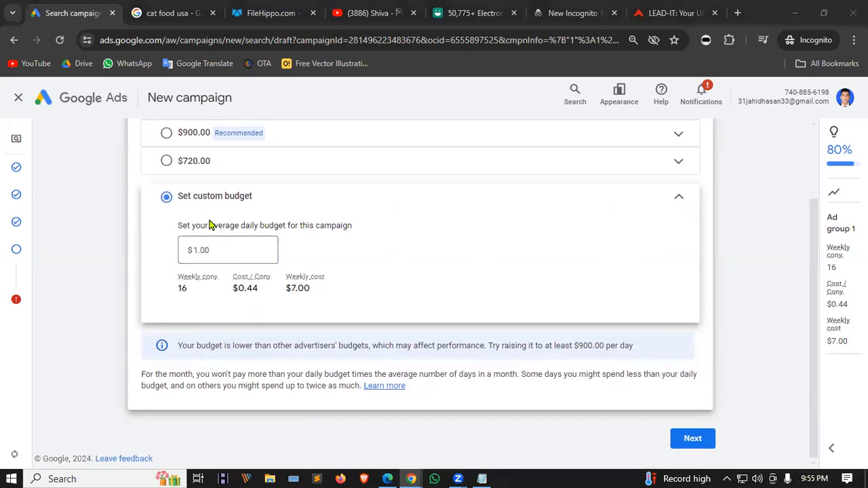
Advance to the review page, page through the recommendations, and publish Sales-Search-1.
{"action": "left_click", "coordinate": [689, 441]}
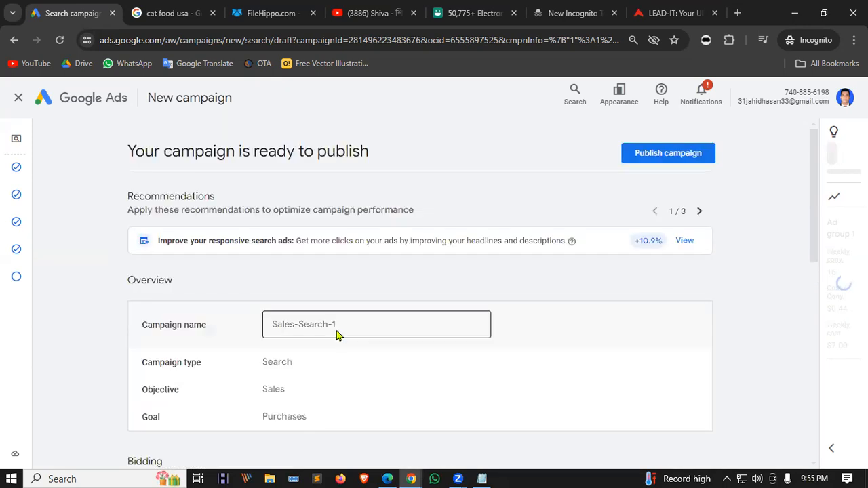
{"action": "scroll", "coordinate": [314, 244], "scroll_direction": "down", "scroll_amount": 4}
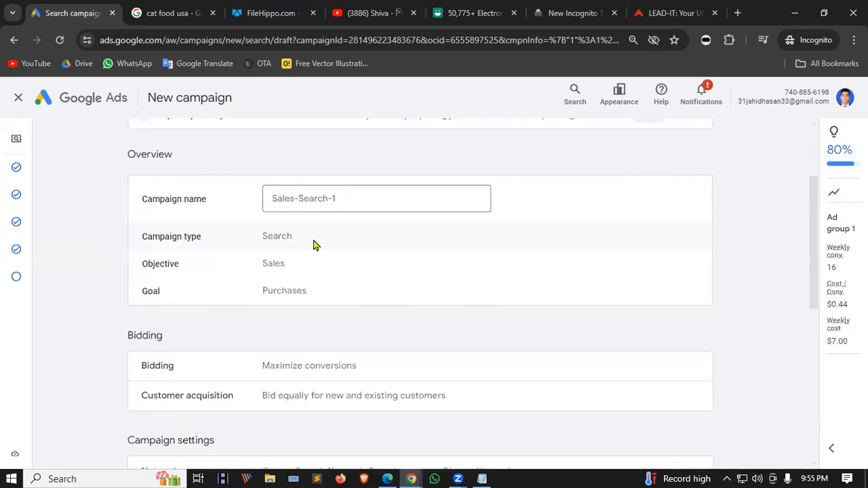
{"action": "scroll", "coordinate": [308, 248], "scroll_direction": "down", "scroll_amount": 4}
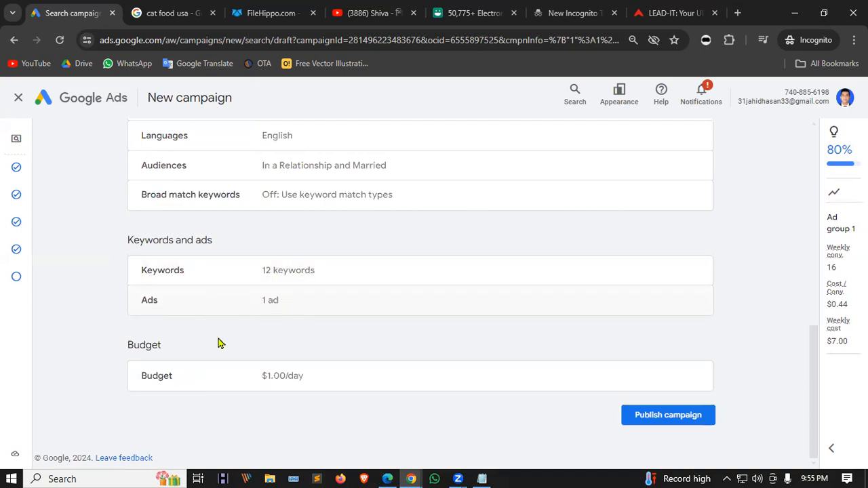
{"action": "left_click", "coordinate": [660, 415]}
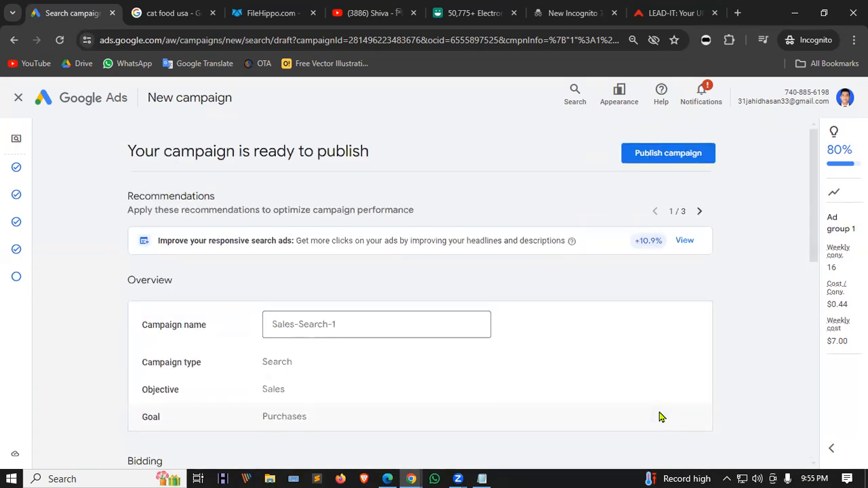
{"action": "left_click", "coordinate": [700, 211]}
{"action": "left_click", "coordinate": [700, 211]}
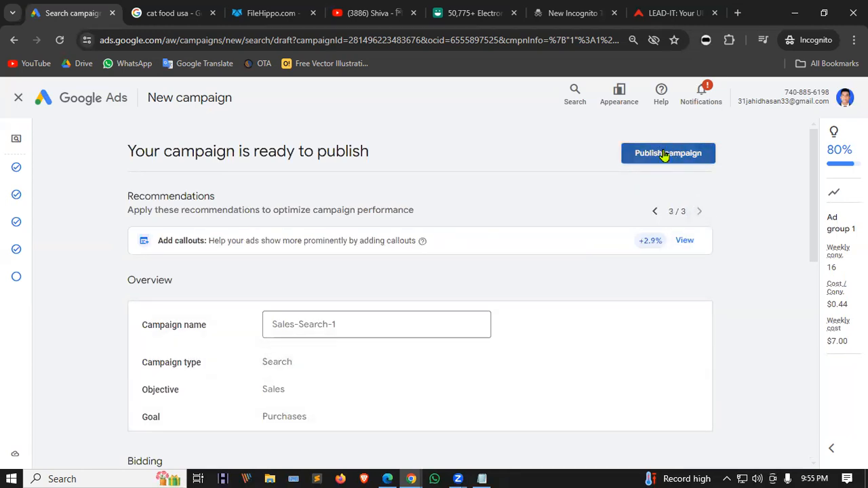
{"action": "left_click", "coordinate": [665, 154]}
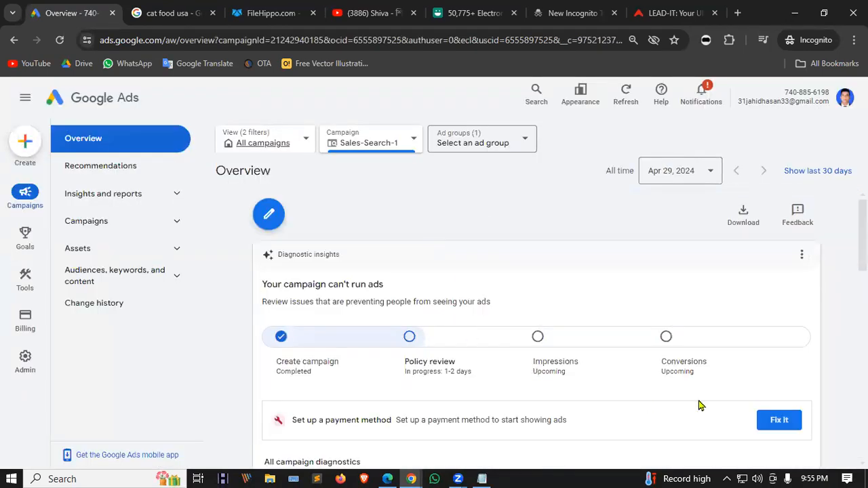
Hide the billing warning banner.
{"action": "scroll", "coordinate": [532, 315], "scroll_direction": "down", "scroll_amount": 1}
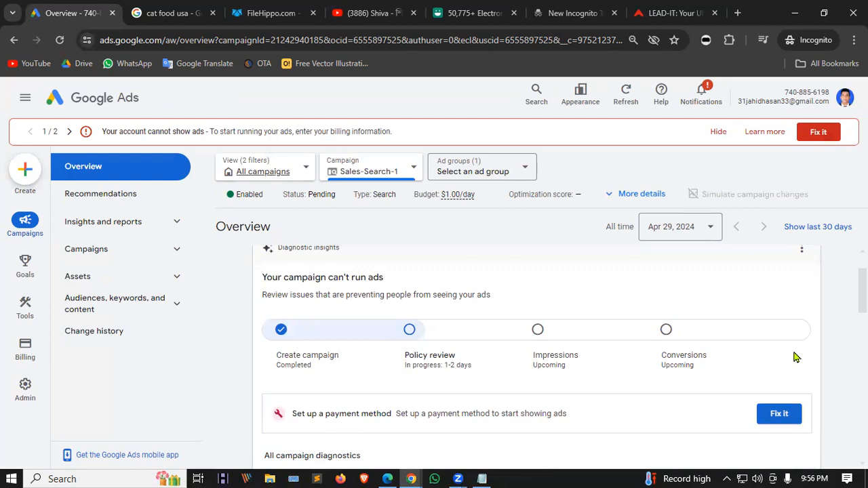
{"action": "left_click", "coordinate": [715, 133]}
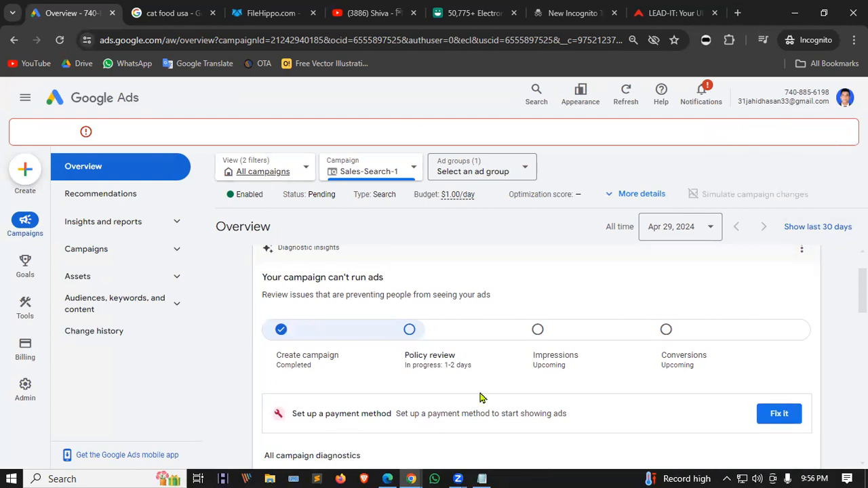
{"action": "scroll", "coordinate": [446, 252], "scroll_direction": "down", "scroll_amount": 5}
{"action": "scroll", "coordinate": [407, 278], "scroll_direction": "up", "scroll_amount": 6}
Switch the overview to All campaigns and expand Campaigns in the left navigation.
{"action": "left_click", "coordinate": [266, 173]}
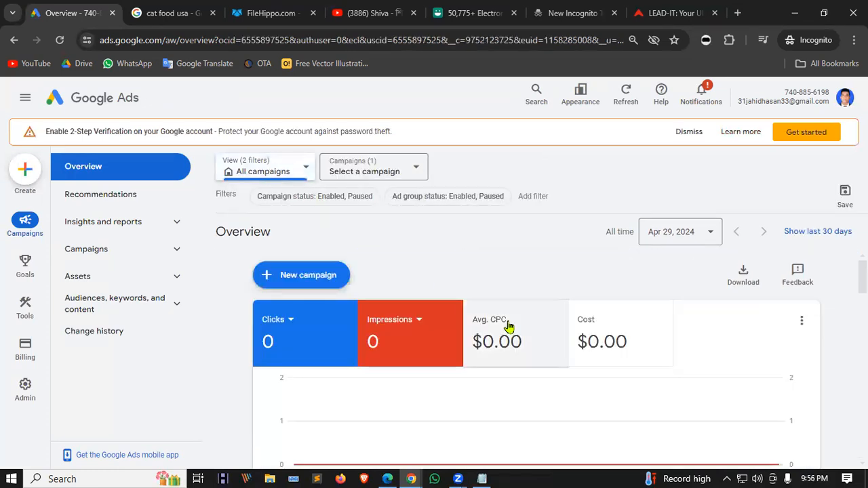
{"action": "scroll", "coordinate": [413, 278], "scroll_direction": "down", "scroll_amount": 10}
{"action": "scroll", "coordinate": [258, 339], "scroll_direction": "down", "scroll_amount": 4}
{"action": "scroll", "coordinate": [257, 339], "scroll_direction": "down", "scroll_amount": 2}
{"action": "scroll", "coordinate": [258, 339], "scroll_direction": "up", "scroll_amount": 2}
{"action": "mouse_move", "coordinate": [319, 381]}
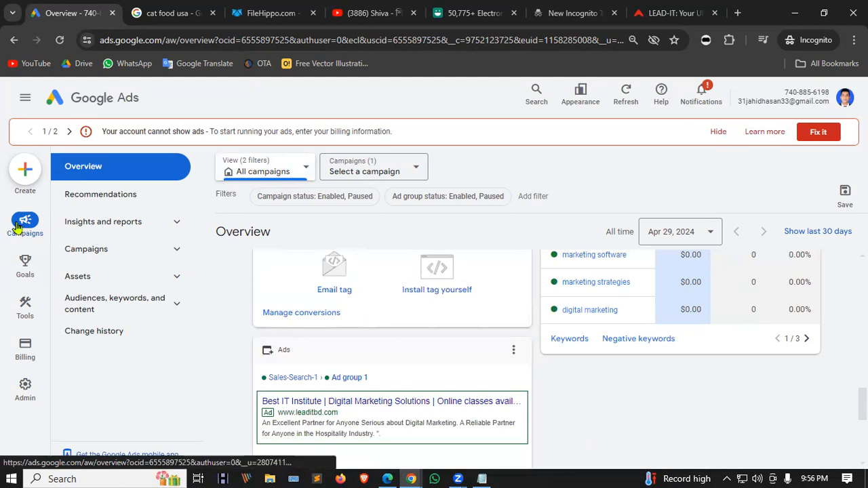
{"action": "left_click", "coordinate": [86, 249]}
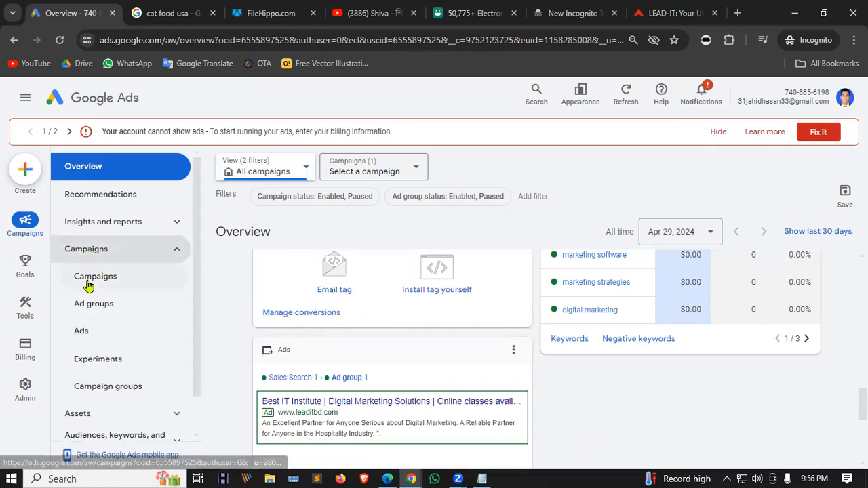
Open the Campaigns list and inspect the Sales-Search-1 row.
{"action": "left_click", "coordinate": [88, 283]}
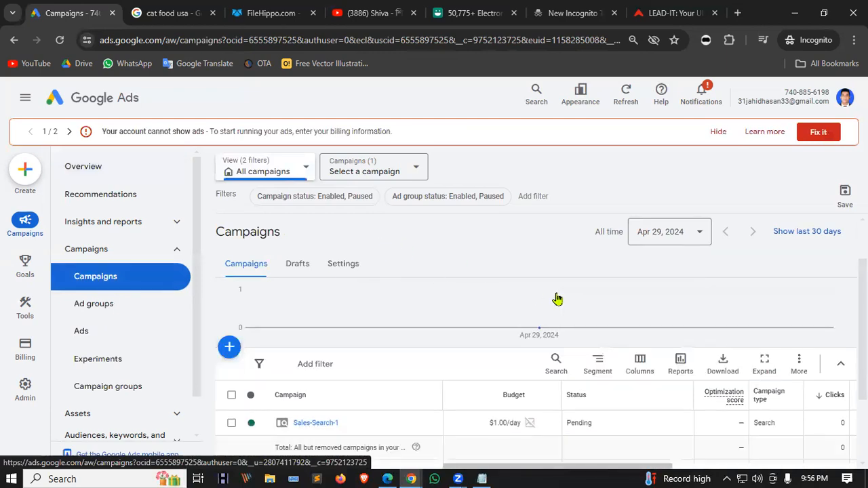
{"action": "scroll", "coordinate": [556, 299], "scroll_direction": "down", "scroll_amount": 2}
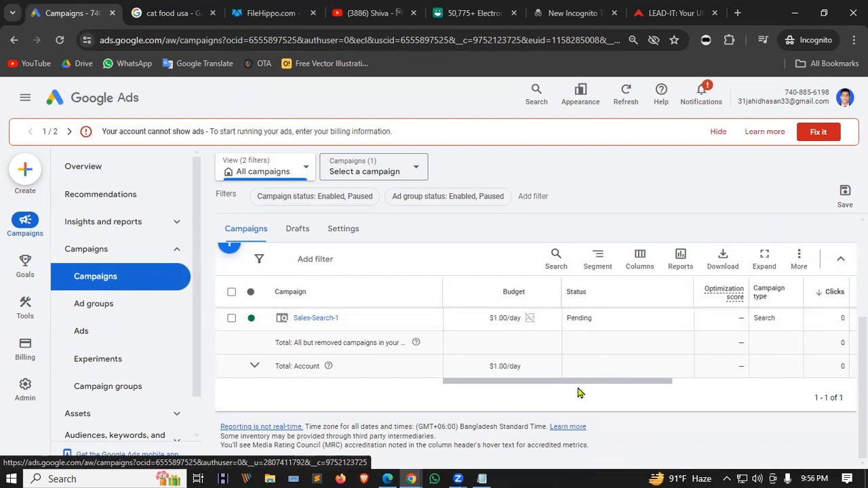
{"action": "left_click_drag", "start_coordinate": [620, 385], "coordinate": [519, 380]}
{"action": "left_click_drag", "start_coordinate": [497, 367], "coordinate": [550, 383]}
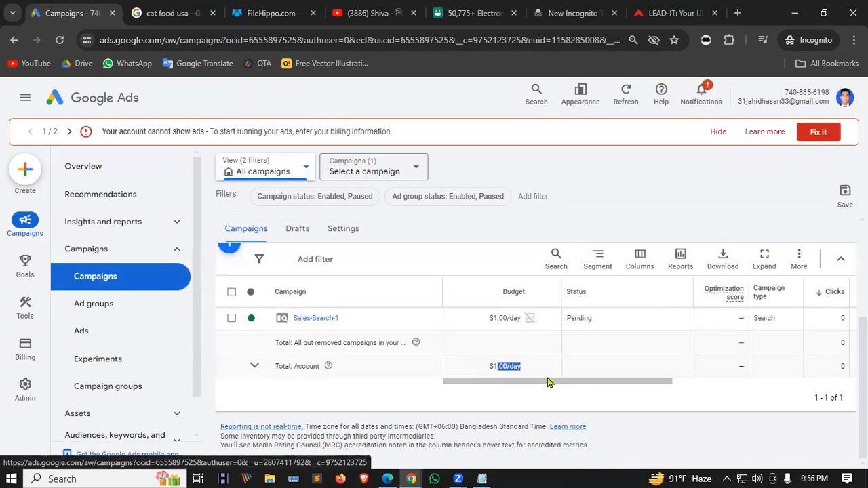
{"action": "left_click_drag", "start_coordinate": [668, 383], "coordinate": [706, 383]}
{"action": "left_click_drag", "start_coordinate": [841, 382], "coordinate": [446, 381]}
Tick Sales-Search-1, remove it via Edit > Remove and confirm.
{"action": "left_click", "coordinate": [231, 318]}
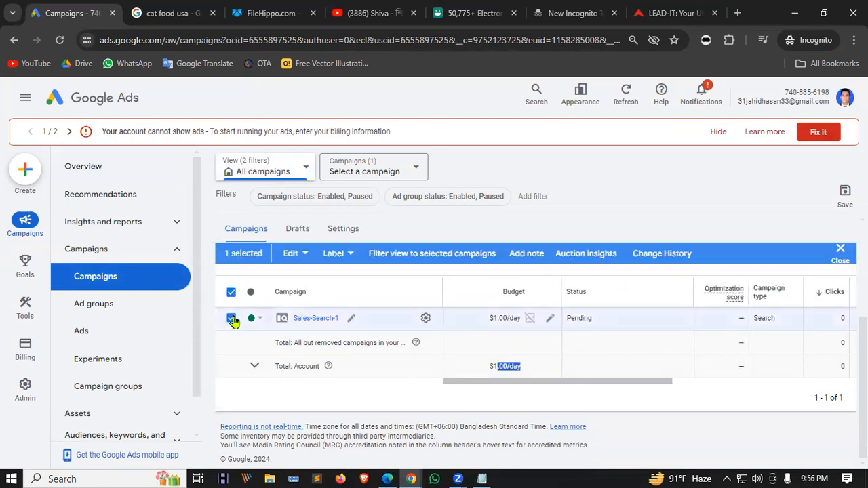
{"action": "left_click", "coordinate": [305, 262]}
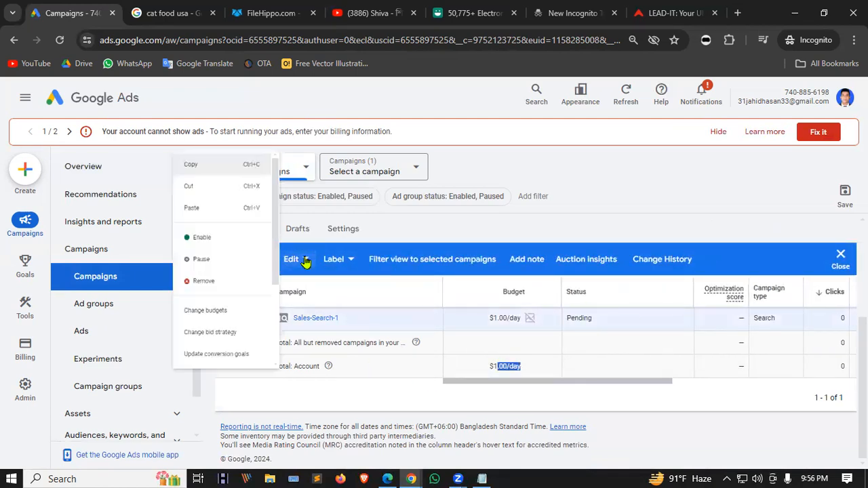
{"action": "left_click", "coordinate": [209, 284]}
{"action": "left_click", "coordinate": [550, 315]}
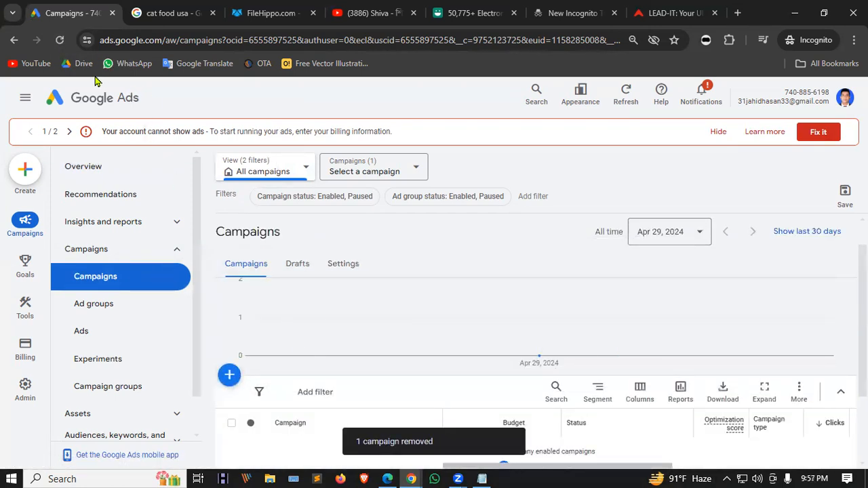
Reload the Campaigns page and dismiss the linking notice and the feature guide.
{"action": "left_click", "coordinate": [59, 42]}
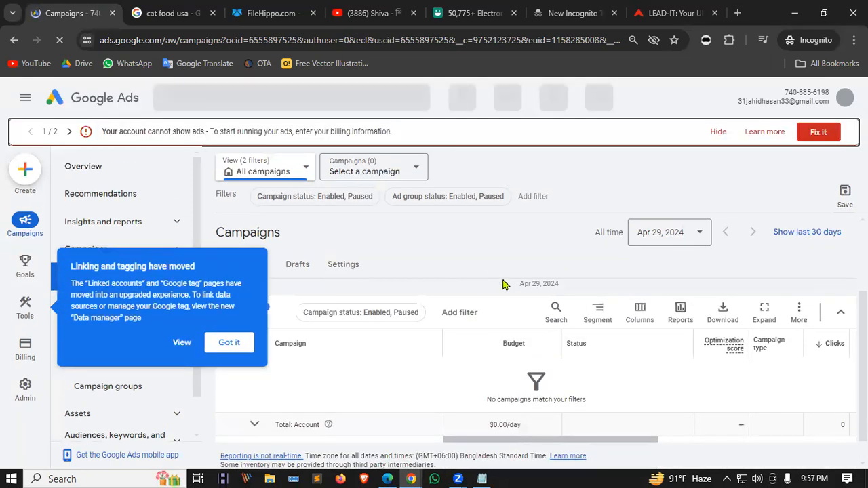
{"action": "left_click", "coordinate": [228, 343]}
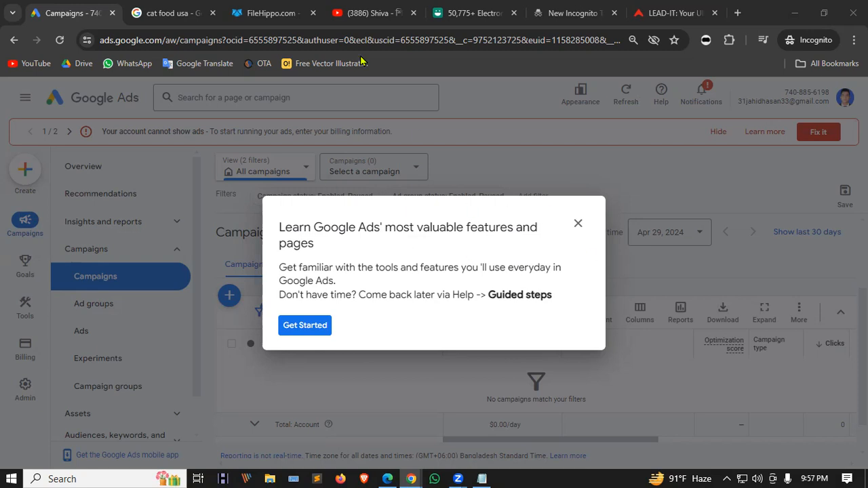
{"action": "left_click", "coordinate": [577, 225]}
{"action": "left_click", "coordinate": [495, 295]}
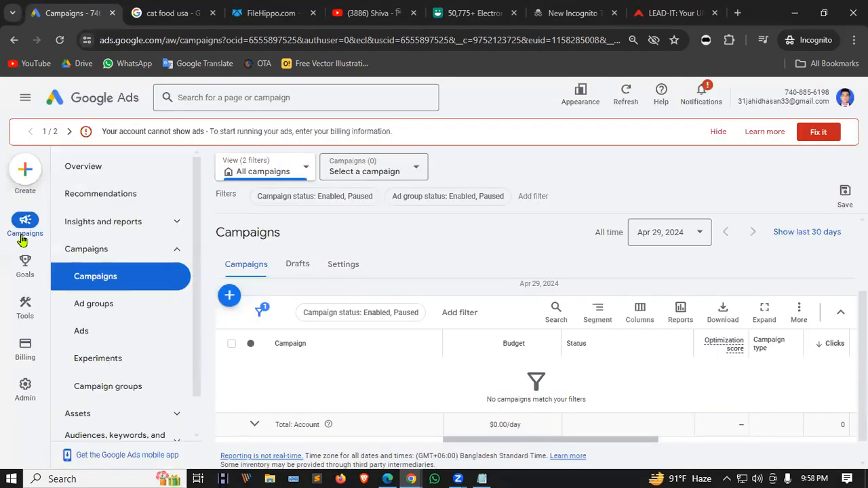
{"action": "left_click", "coordinate": [25, 174]}
Create a new campaign and hide the billing and 2-Step Verification banners.
{"action": "left_click", "coordinate": [63, 175]}
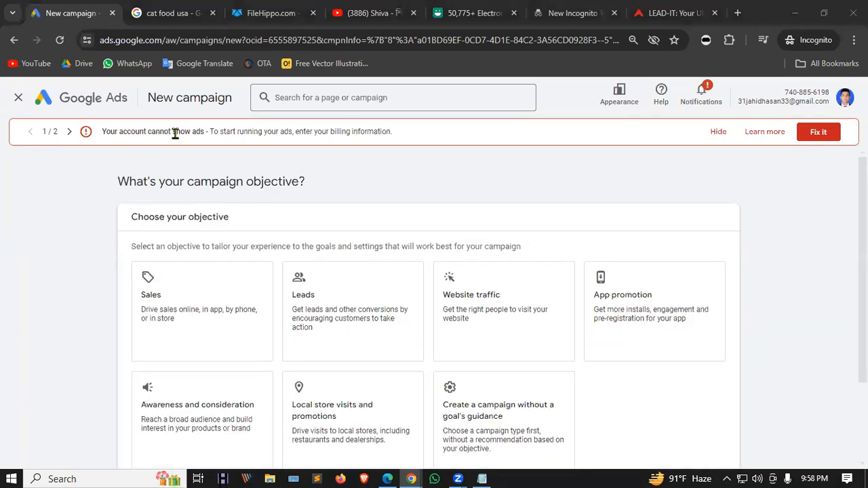
{"action": "left_click_drag", "start_coordinate": [297, 131], "coordinate": [392, 147]}
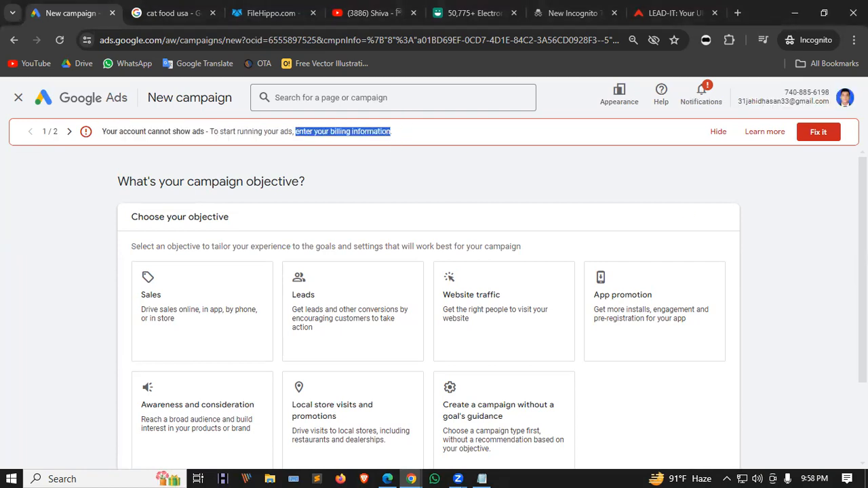
{"action": "left_click", "coordinate": [717, 134]}
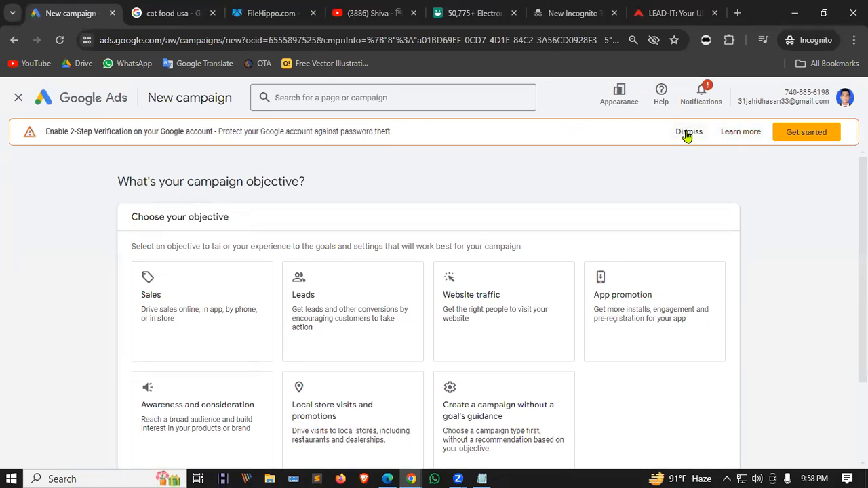
{"action": "left_click", "coordinate": [688, 133]}
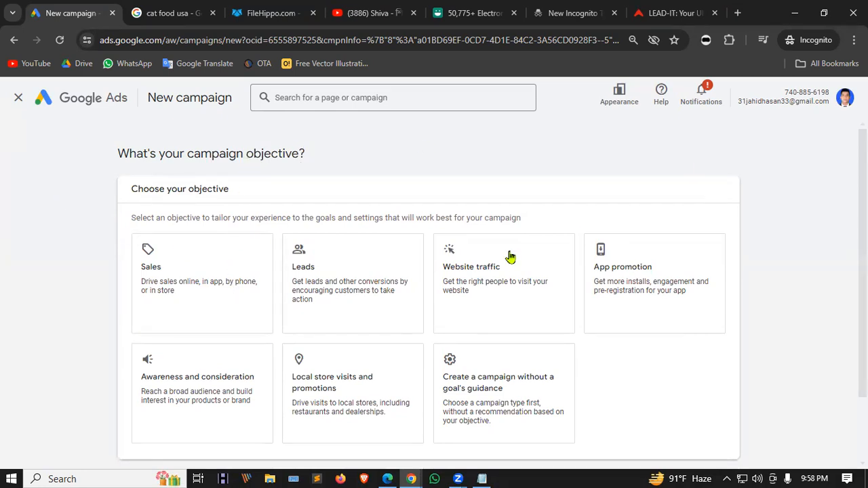
{"action": "scroll", "coordinate": [354, 201], "scroll_direction": "down", "scroll_amount": 2}
Choose Sales as the campaign objective instead of Leads.
{"action": "left_click", "coordinate": [354, 201]}
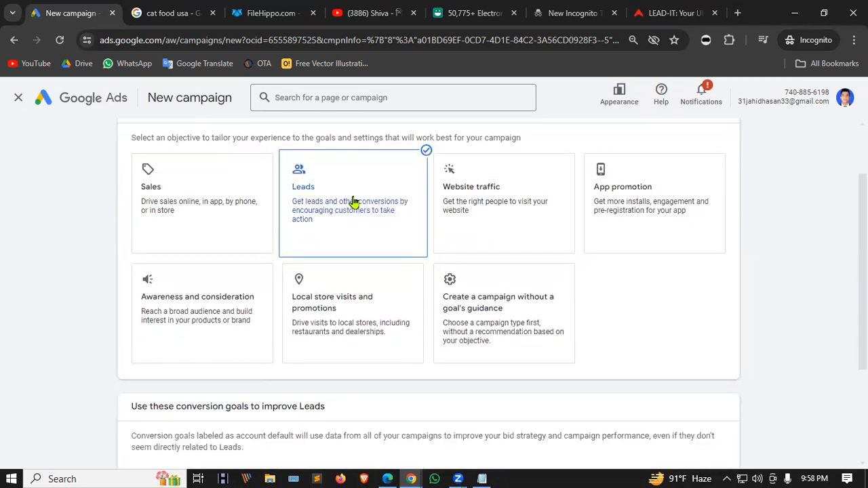
{"action": "scroll", "coordinate": [353, 201], "scroll_direction": "down", "scroll_amount": 3}
{"action": "scroll", "coordinate": [327, 222], "scroll_direction": "up", "scroll_amount": 3}
{"action": "left_click", "coordinate": [216, 261]}
{"action": "scroll", "coordinate": [230, 259], "scroll_direction": "down", "scroll_amount": 3}
{"action": "scroll", "coordinate": [281, 266], "scroll_direction": "up", "scroll_amount": 3}
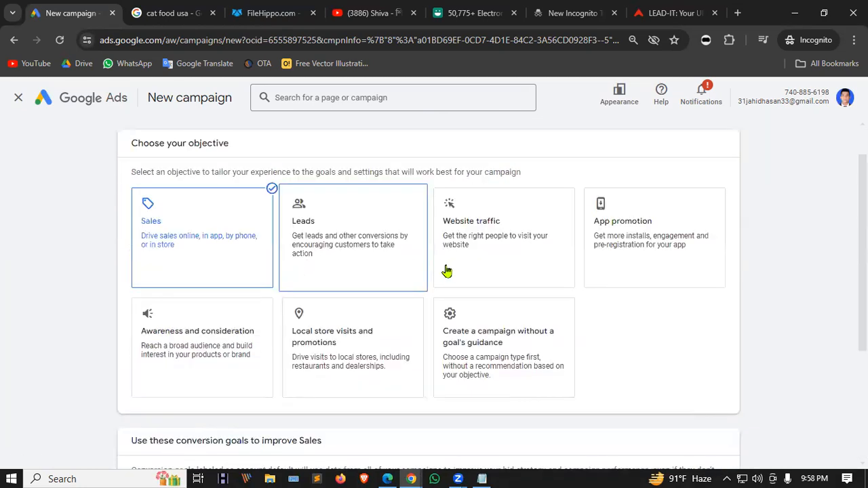
{"action": "scroll", "coordinate": [806, 273], "scroll_direction": "down", "scroll_amount": 3}
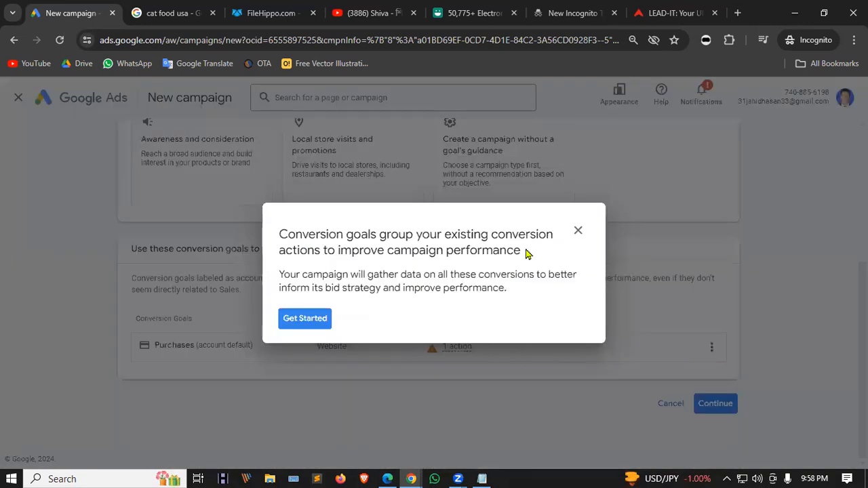
Close the goals guide and keep Purchases as the conversion goal.
{"action": "left_click", "coordinate": [578, 231]}
{"action": "left_click", "coordinate": [486, 296]}
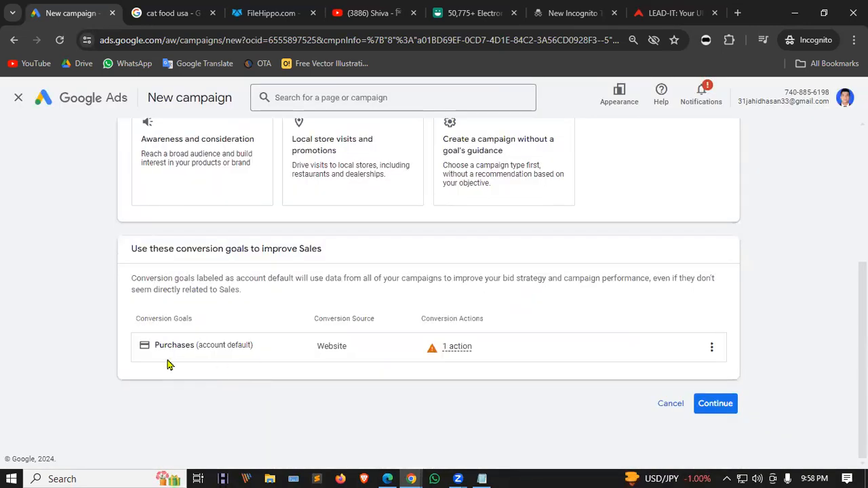
{"action": "left_click", "coordinate": [712, 348]}
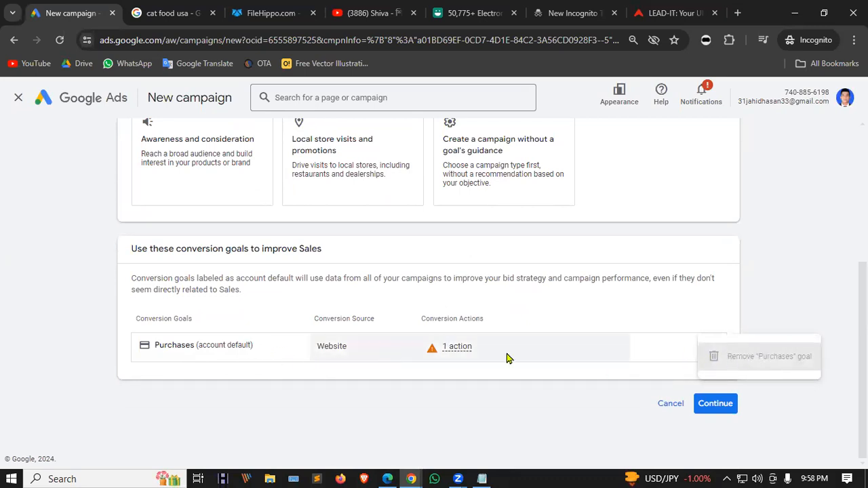
{"action": "left_click", "coordinate": [615, 319]}
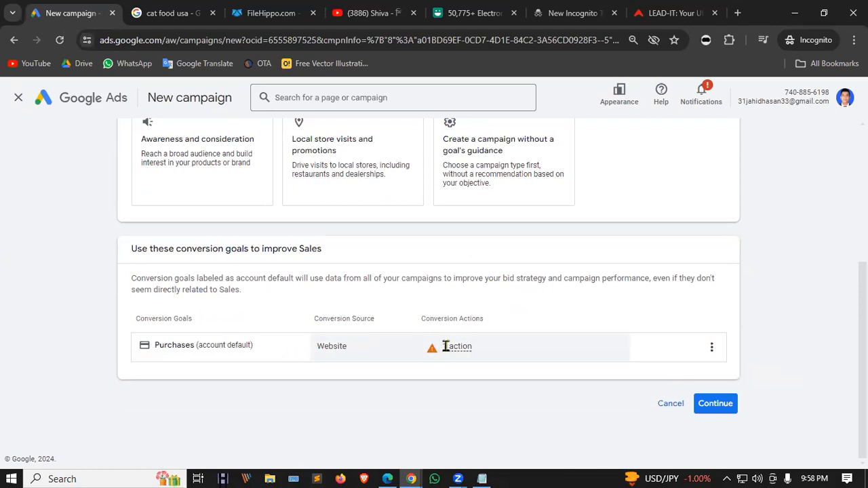
{"action": "mouse_move", "coordinate": [432, 354]}
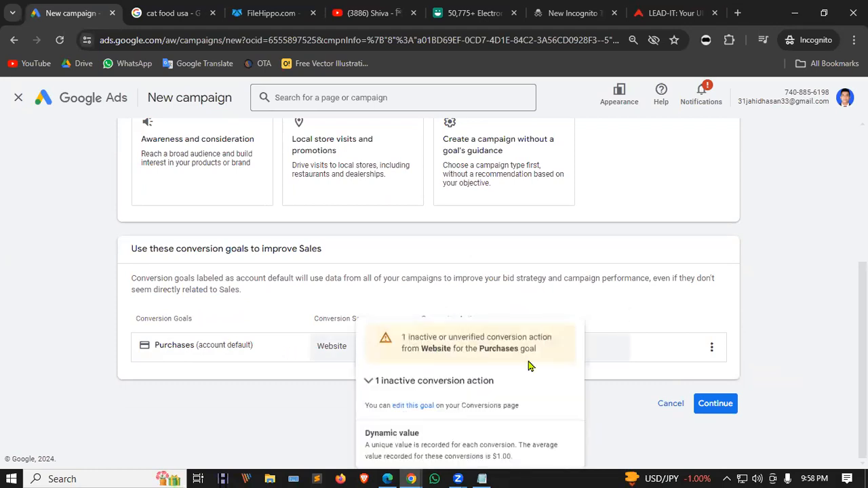
{"action": "scroll", "coordinate": [368, 353], "scroll_direction": "up", "scroll_amount": 3}
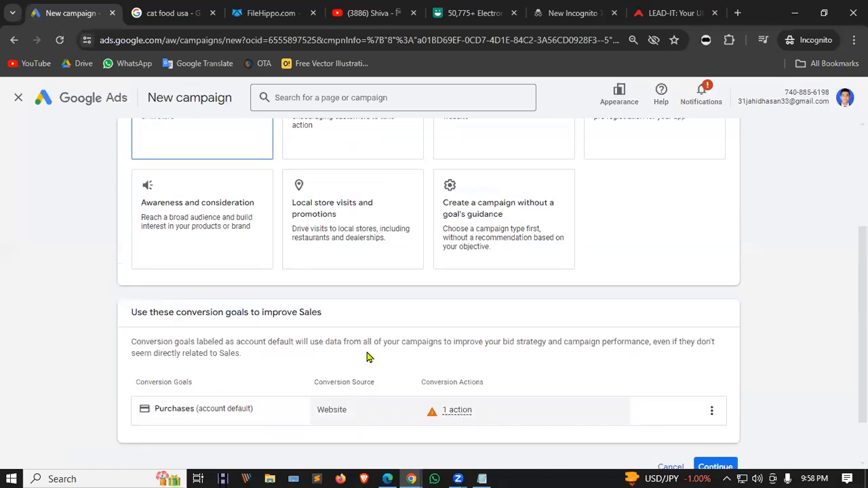
{"action": "scroll", "coordinate": [581, 358], "scroll_direction": "down", "scroll_amount": 3}
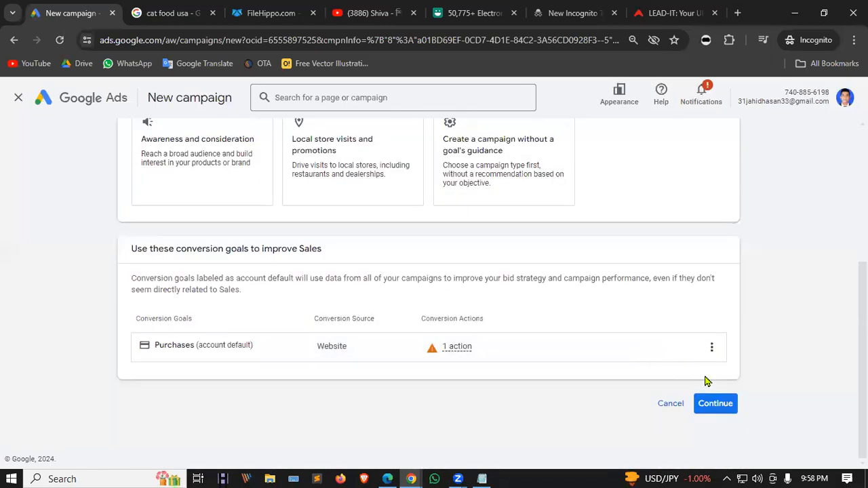
Choose the Display type, enter leaditbd.com as the website, and keep the name Sales-Display-1.
{"action": "left_click", "coordinate": [715, 403]}
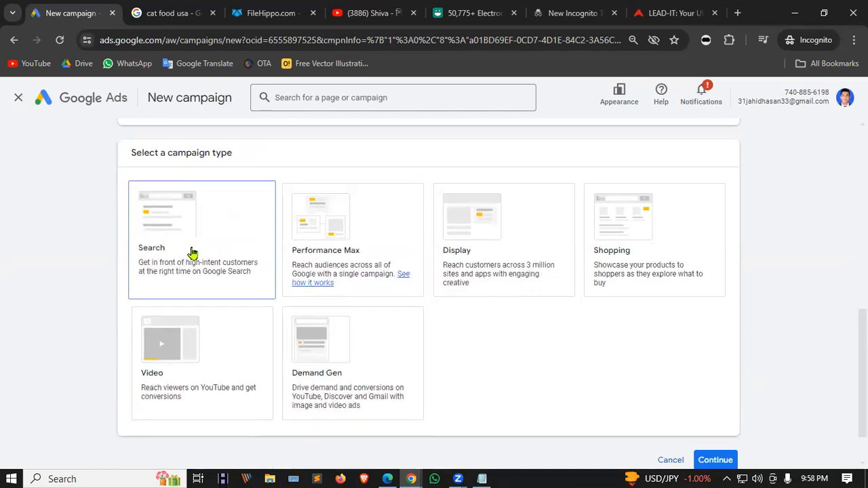
{"action": "left_click", "coordinate": [502, 246]}
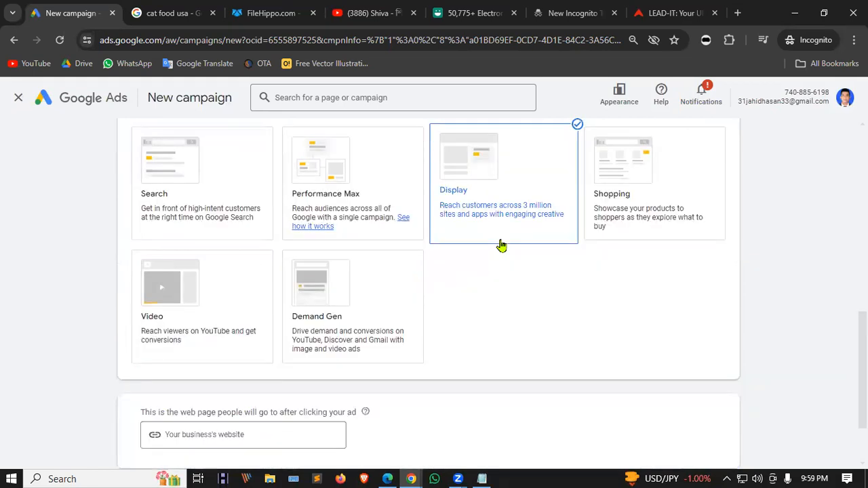
{"action": "scroll", "coordinate": [268, 373], "scroll_direction": "down", "scroll_amount": 3}
{"action": "left_click", "coordinate": [239, 346]}
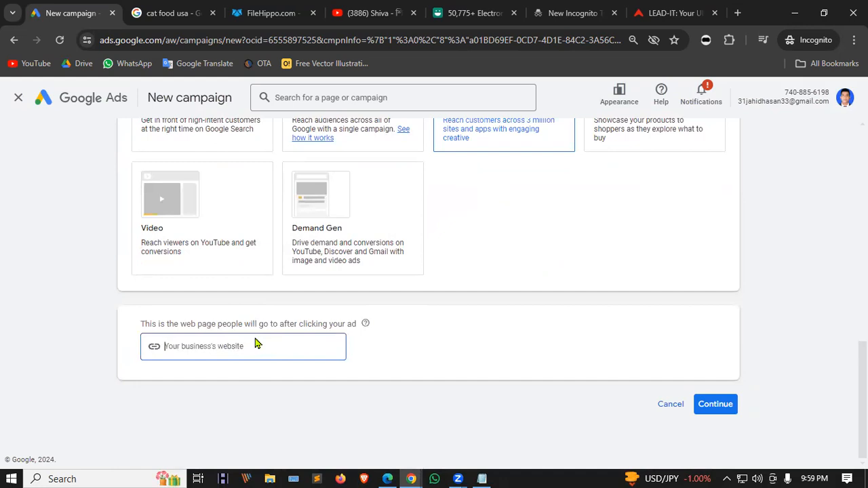
{"action": "type", "text": "leaditbd.com"}
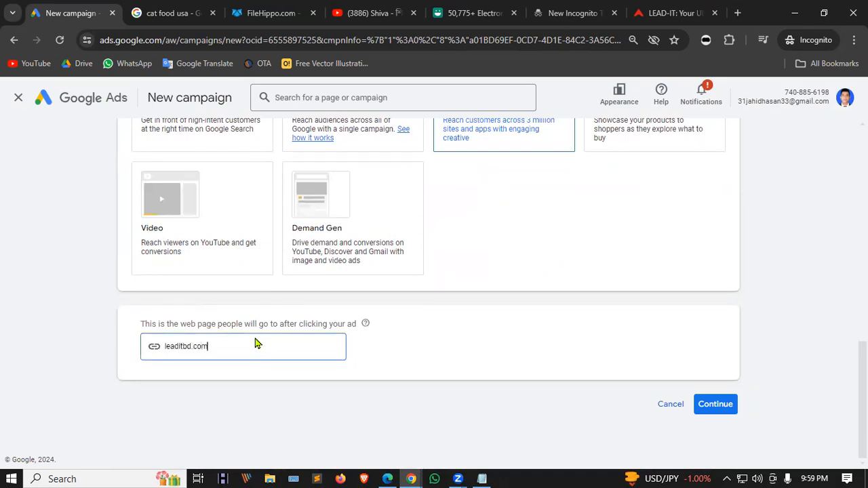
{"action": "left_click", "coordinate": [421, 358]}
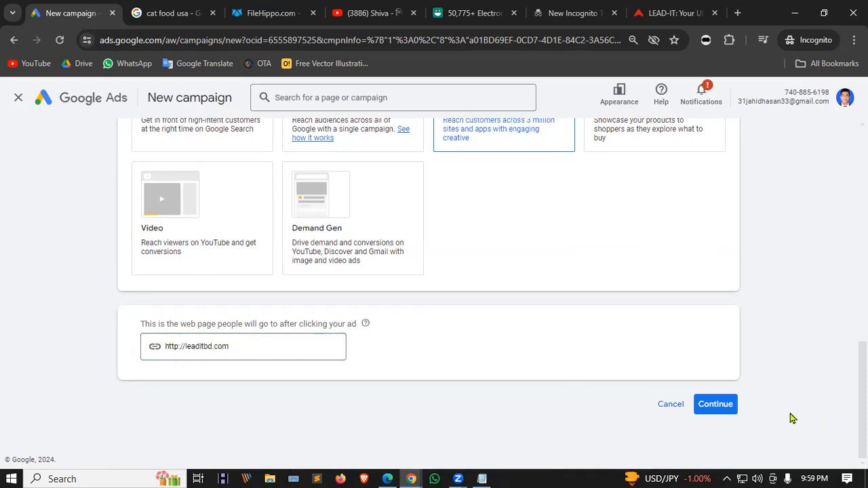
{"action": "left_click", "coordinate": [717, 405]}
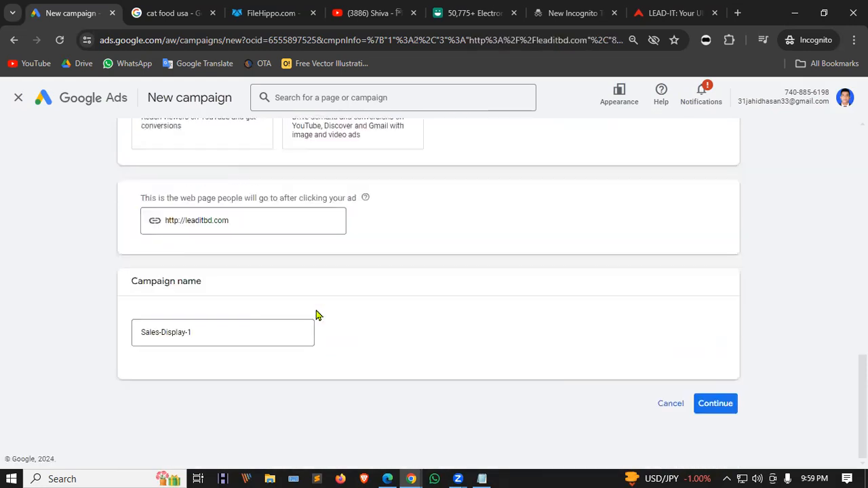
{"action": "left_click", "coordinate": [718, 409]}
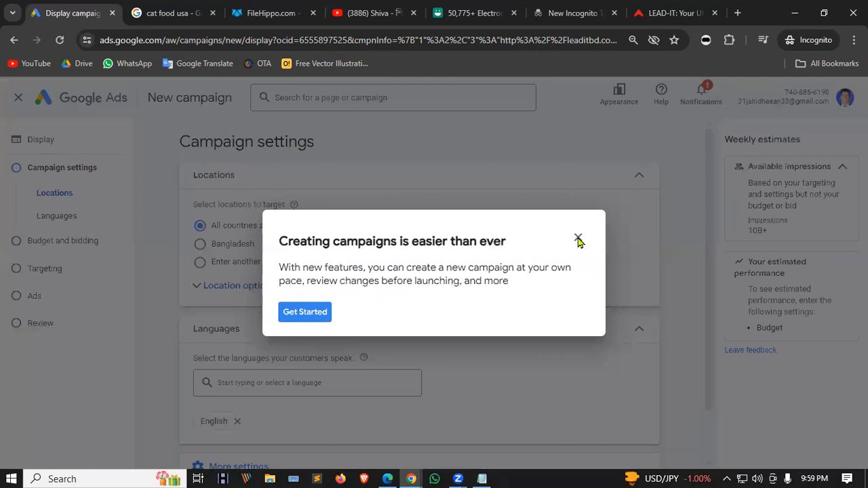
Dismiss the intro popup, target Bangladesh only, and proceed to Budget and bidding.
{"action": "left_click", "coordinate": [577, 238]}
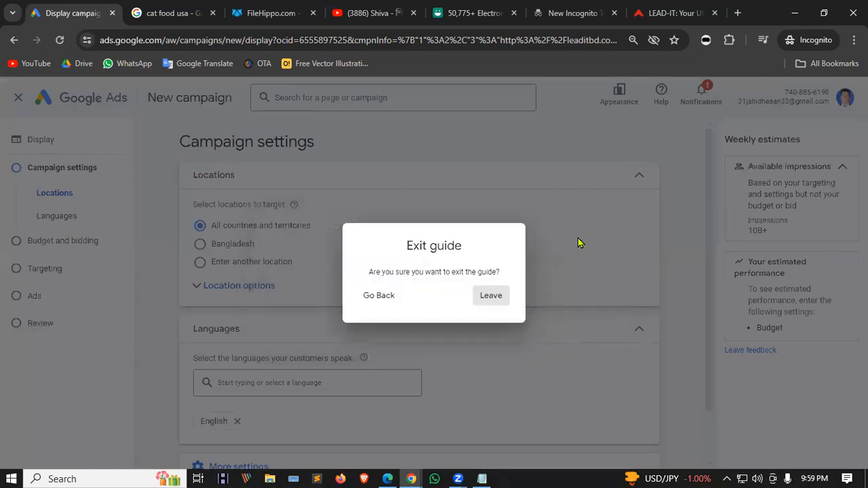
{"action": "left_click", "coordinate": [491, 297]}
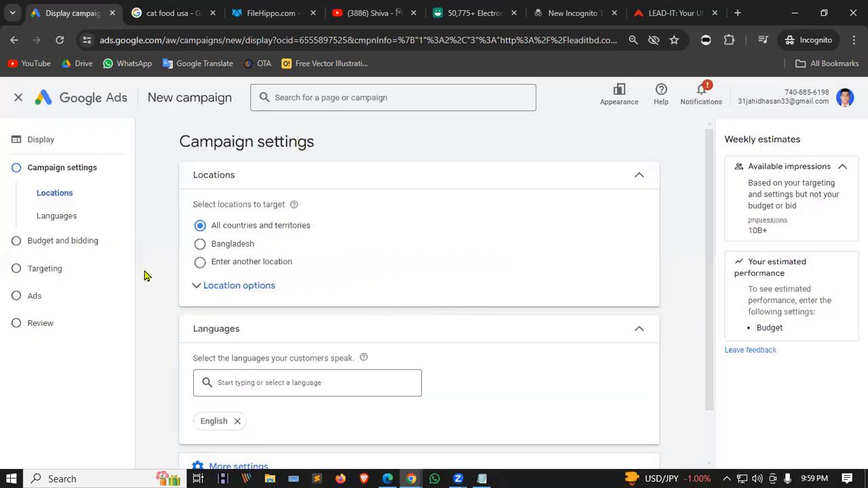
{"action": "left_click", "coordinate": [210, 249]}
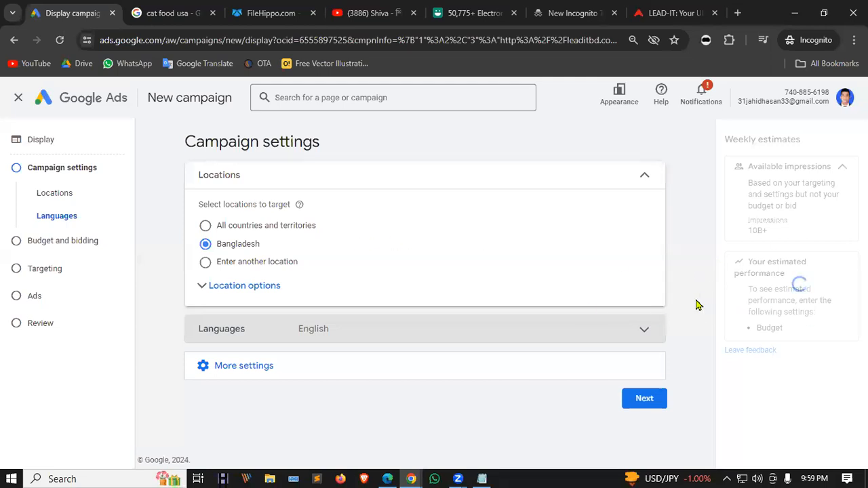
{"action": "left_click", "coordinate": [252, 367]}
{"action": "scroll", "coordinate": [378, 263], "scroll_direction": "down", "scroll_amount": 2}
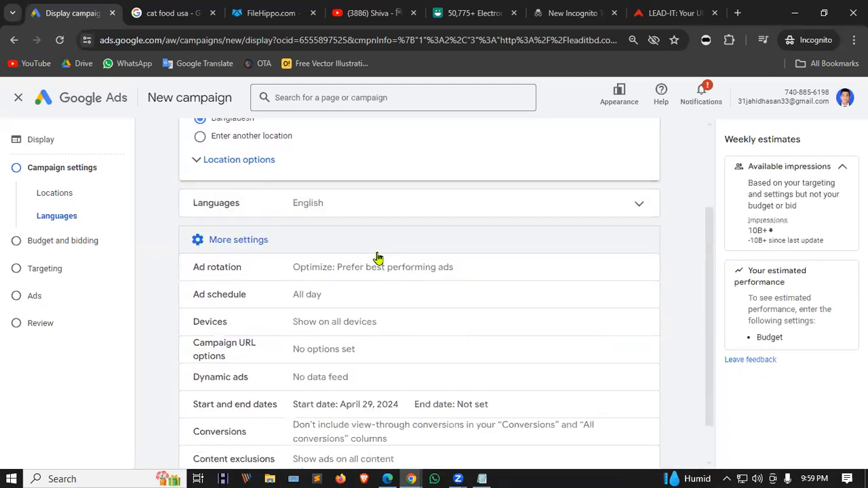
{"action": "scroll", "coordinate": [407, 244], "scroll_direction": "down", "scroll_amount": 1}
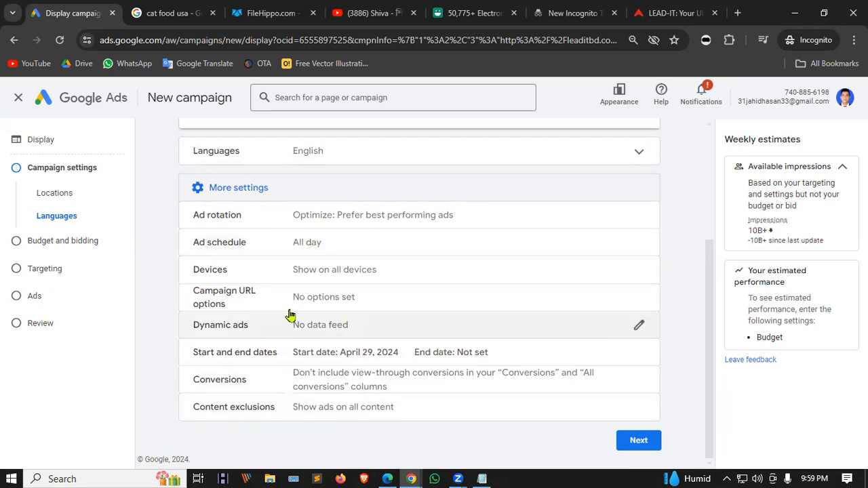
{"action": "left_click", "coordinate": [639, 442]}
{"action": "double_click", "coordinate": [197, 176]}
Set a $1.00 average daily budget, dismiss the billing banner, and continue to Targeting.
{"action": "left_click", "coordinate": [271, 178]}
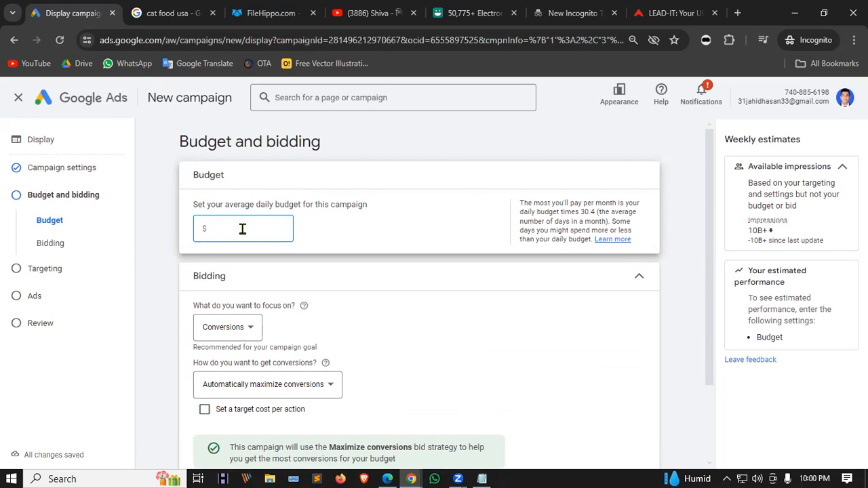
{"action": "left_click", "coordinate": [399, 248]}
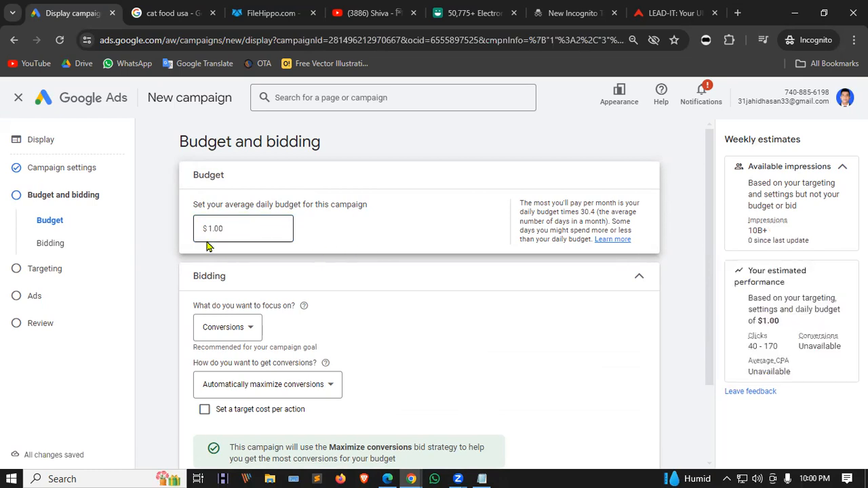
{"action": "scroll", "coordinate": [162, 224], "scroll_direction": "down", "scroll_amount": 2}
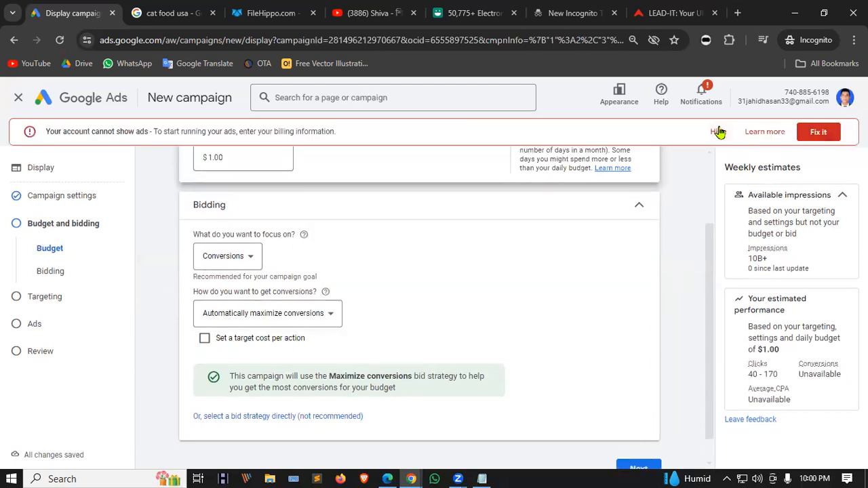
{"action": "left_click", "coordinate": [719, 131]}
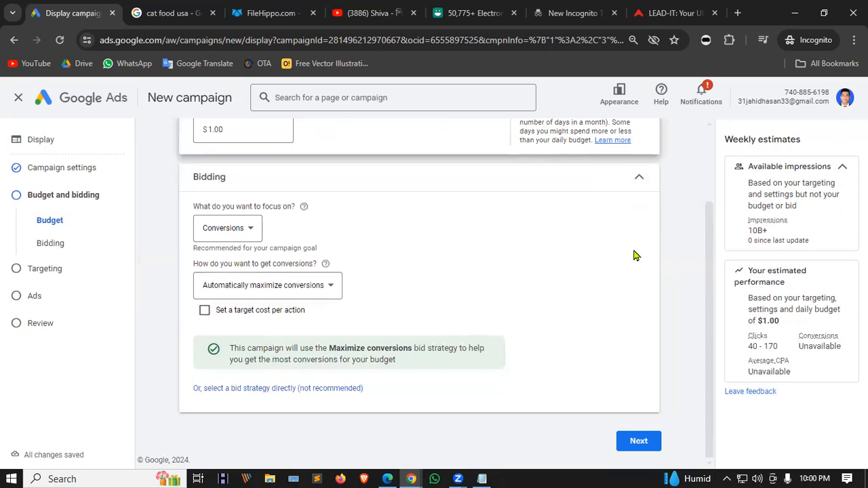
{"action": "left_click", "coordinate": [641, 443]}
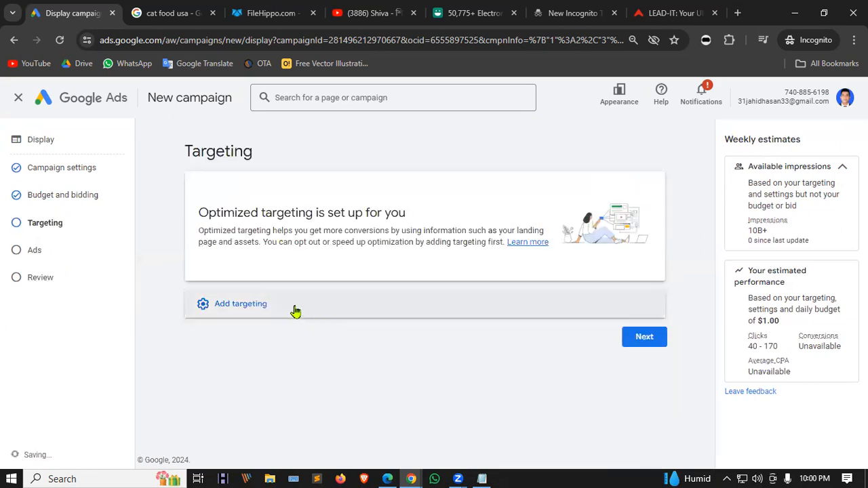
Browse audience segments but add none, then reveal Demographics, Keywords, Topics and Placements targeting options.
{"action": "left_click", "coordinate": [296, 310]}
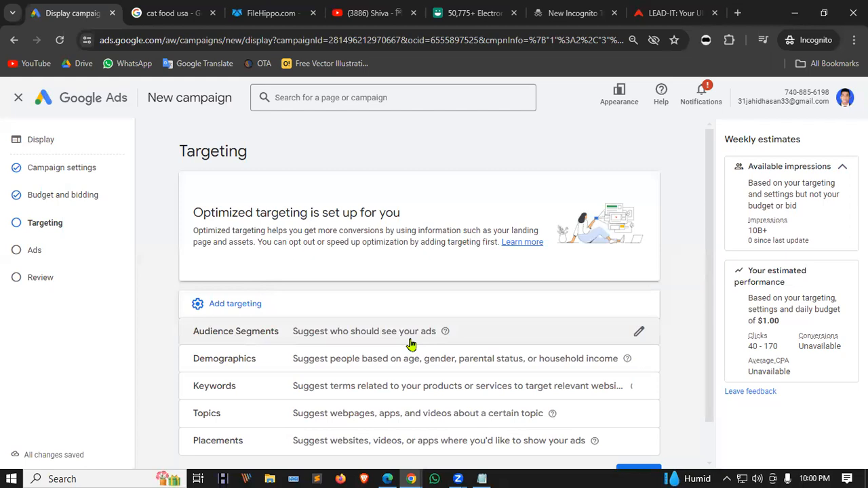
{"action": "left_click", "coordinate": [640, 335]}
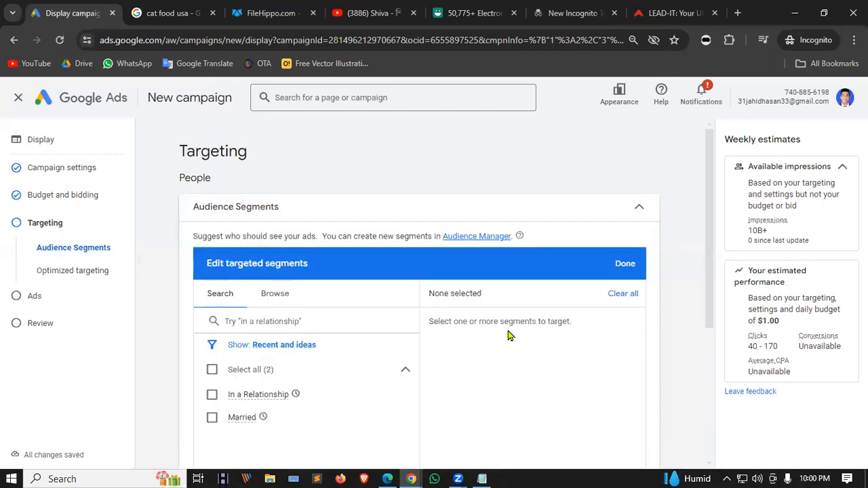
{"action": "left_click", "coordinate": [289, 299]}
{"action": "scroll", "coordinate": [380, 332], "scroll_direction": "down", "scroll_amount": 1}
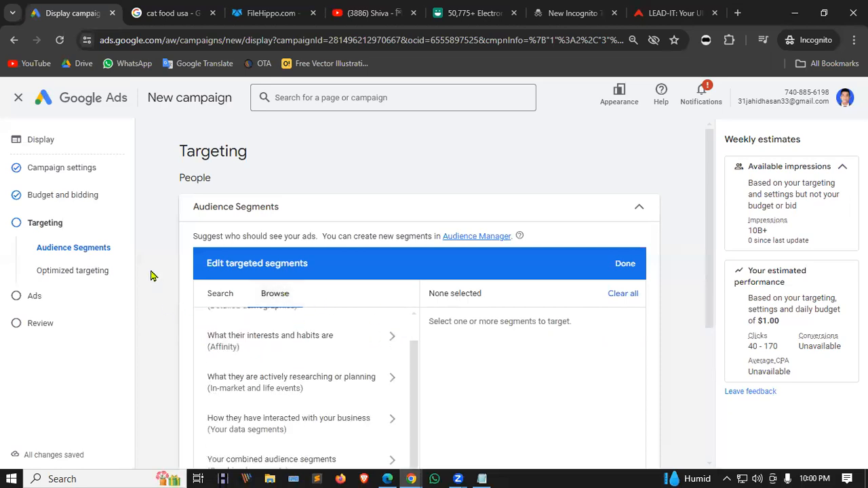
{"action": "scroll", "coordinate": [152, 275], "scroll_direction": "down", "scroll_amount": 2}
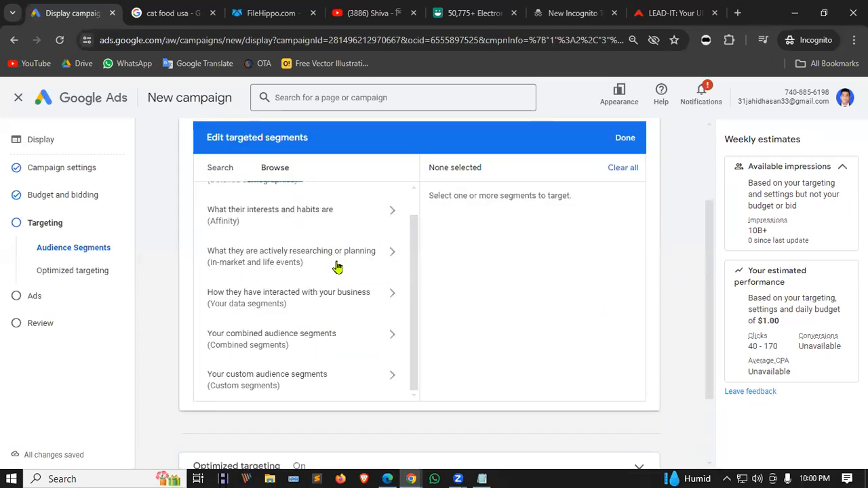
{"action": "scroll", "coordinate": [337, 267], "scroll_direction": "up", "scroll_amount": 2}
{"action": "left_click", "coordinate": [626, 203]}
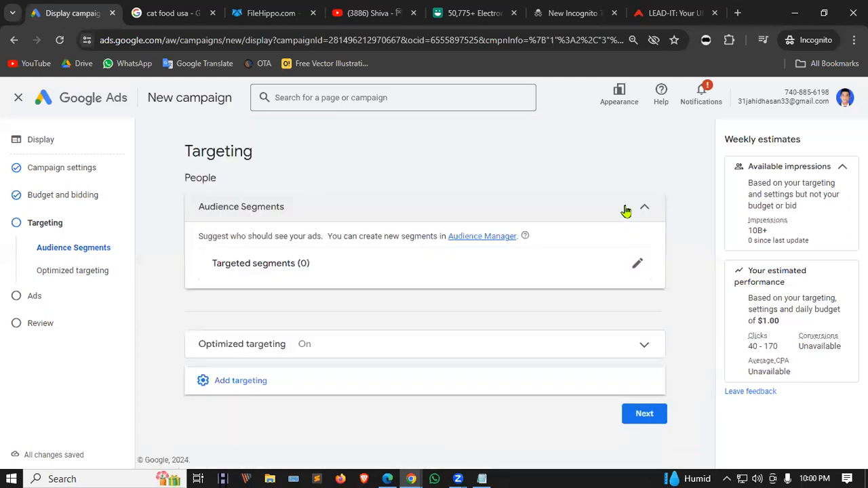
{"action": "left_click", "coordinate": [255, 382]}
{"action": "scroll", "coordinate": [170, 230], "scroll_direction": "down", "scroll_amount": 2}
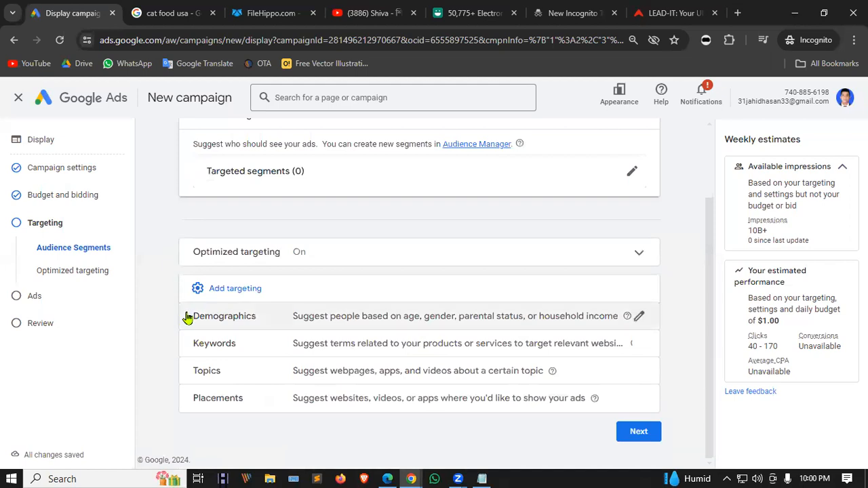
Add keyword targeting for lead, IT and Education, one per line.
{"action": "left_click", "coordinate": [639, 344]}
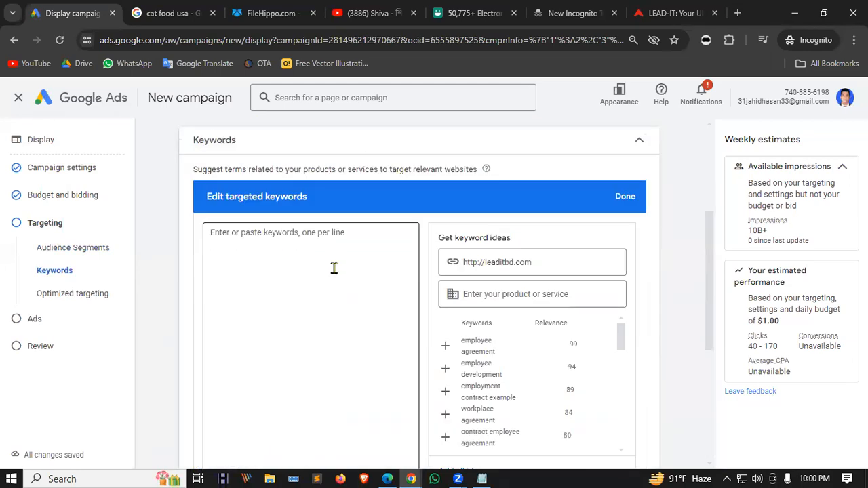
{"action": "left_click", "coordinate": [275, 243]}
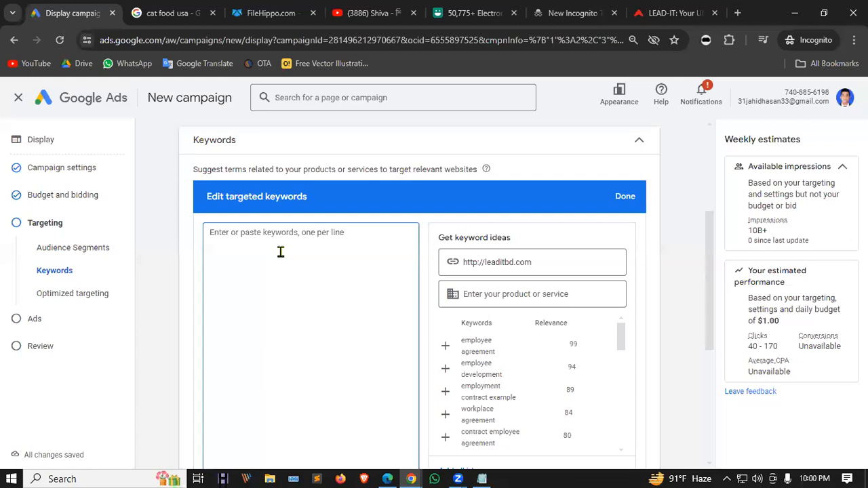
{"action": "type", "text": "lead"}
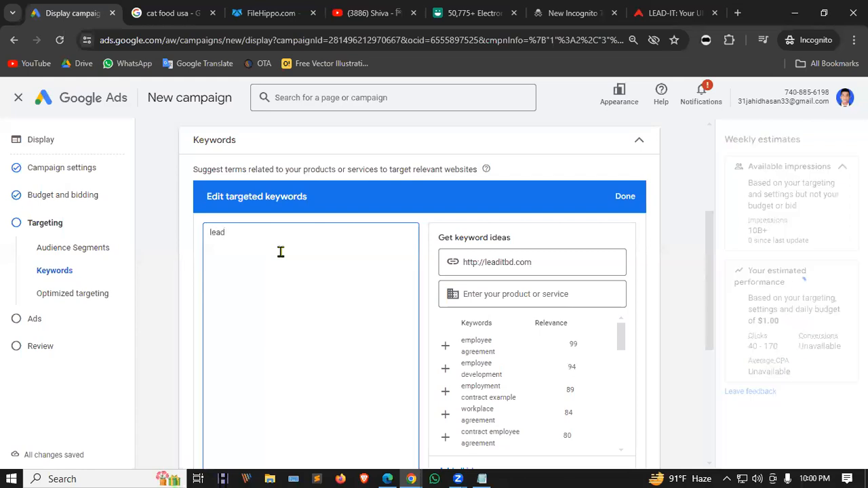
{"action": "key", "text": "Return"}
{"action": "type", "text": "IT"}
{"action": "key", "text": "Return"}
{"action": "type", "text": "Edu"}
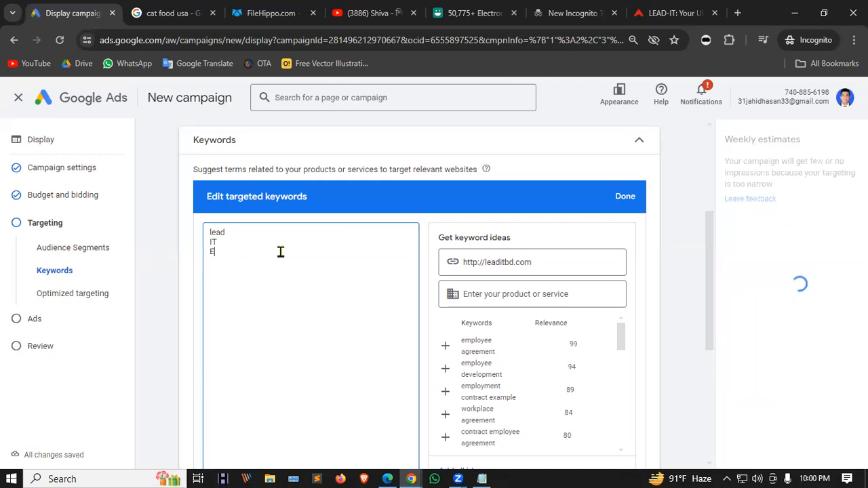
{"action": "key", "text": "BackSpace"}
{"action": "key", "text": "BackSpace"}
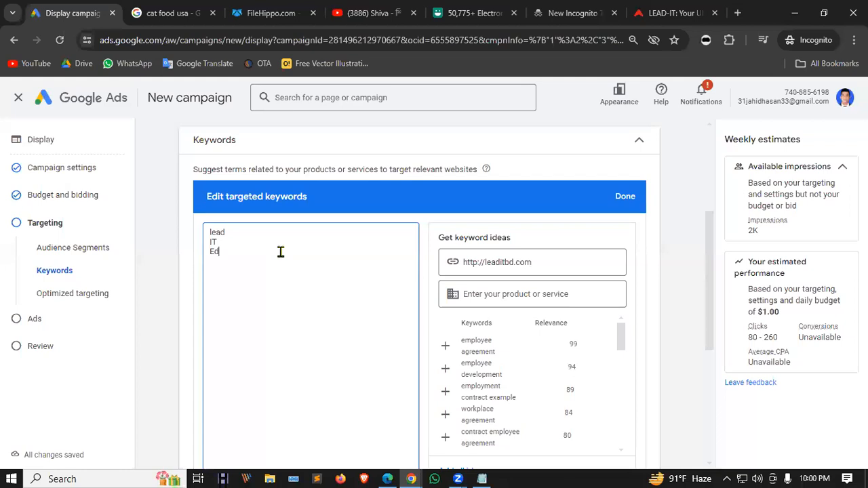
{"action": "type", "text": "ducation"}
{"action": "key", "text": "Return"}
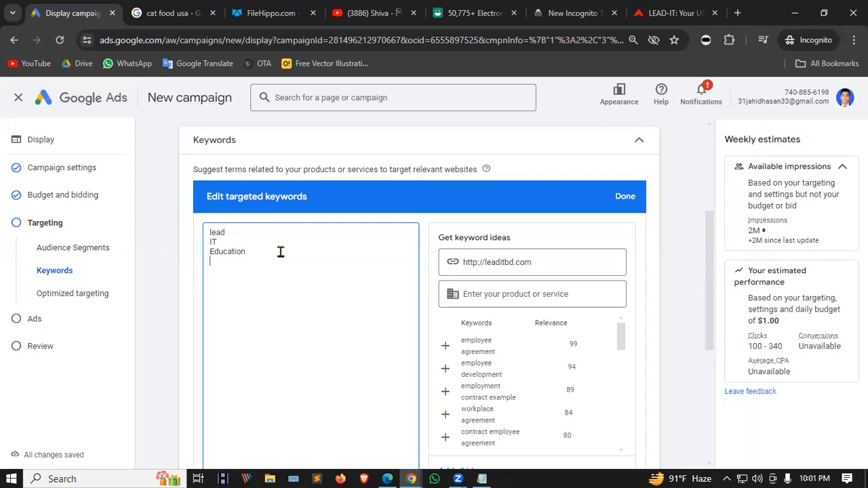
Add digital marketing, course and online courses, then save the six-keyword list.
{"action": "type", "text": "digital mark"}
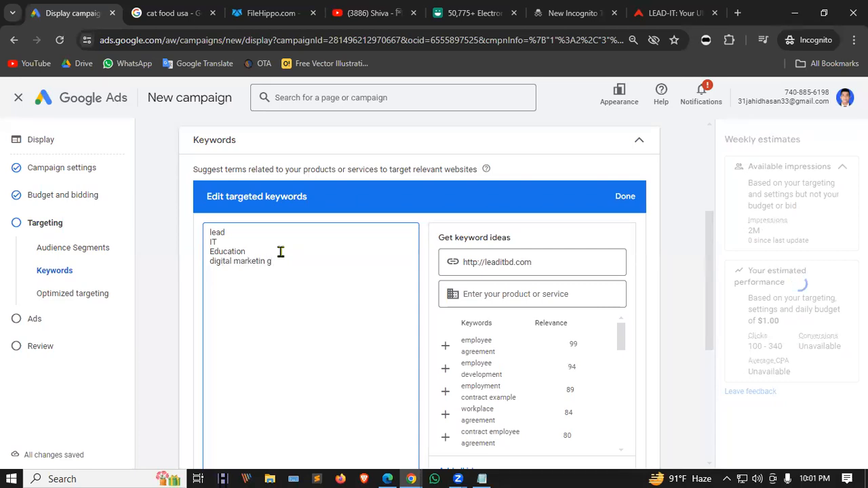
{"action": "type", "text": "eting"}
{"action": "key", "text": "Return"}
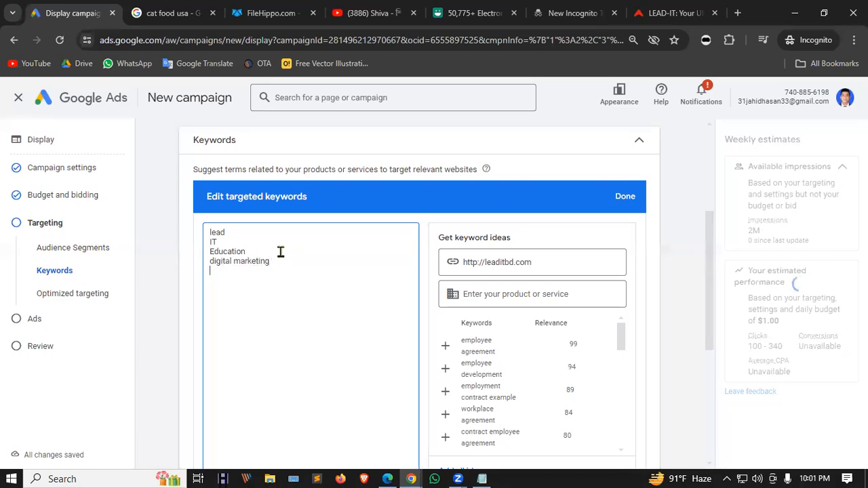
{"action": "type", "text": "course o"}
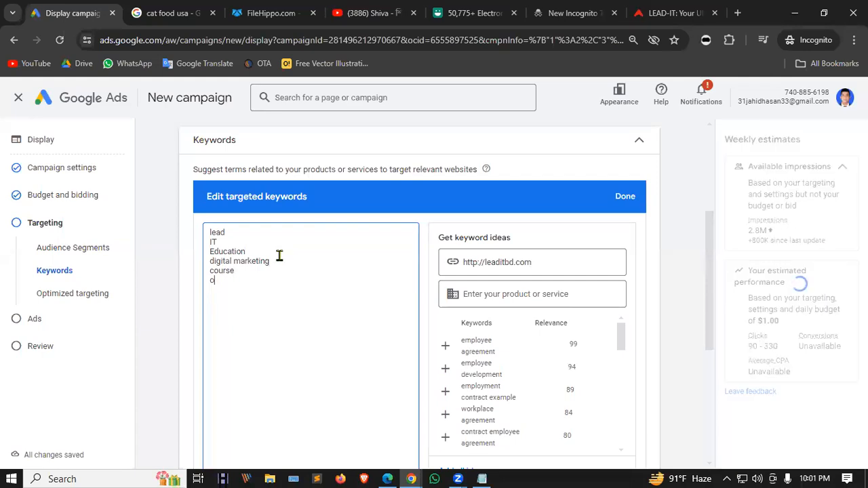
{"action": "type", "text": "nl"}
{"action": "key", "text": "BackSpace"}
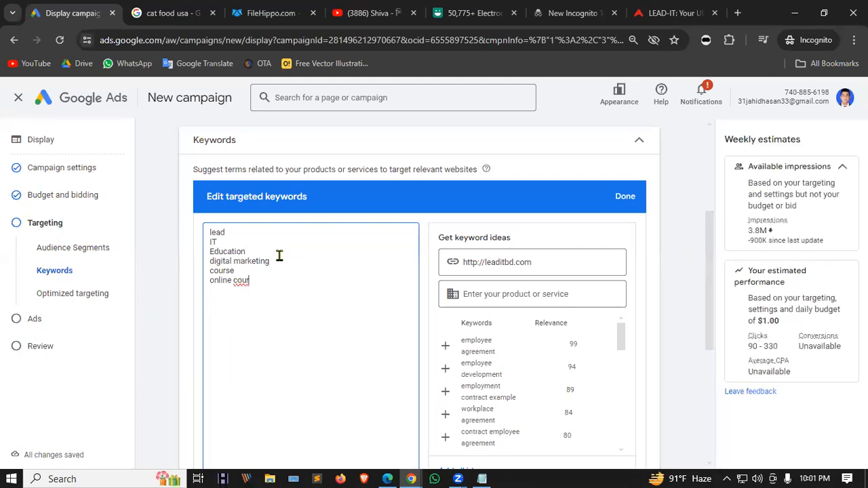
{"action": "type", "text": "ses"}
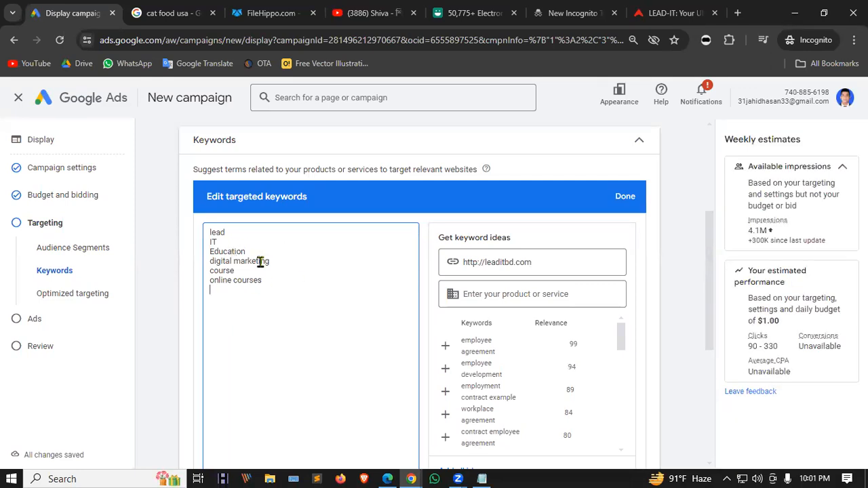
{"action": "scroll", "coordinate": [285, 242], "scroll_direction": "down", "scroll_amount": 2}
{"action": "scroll", "coordinate": [285, 242], "scroll_direction": "up", "scroll_amount": 3}
{"action": "left_click", "coordinate": [627, 270]}
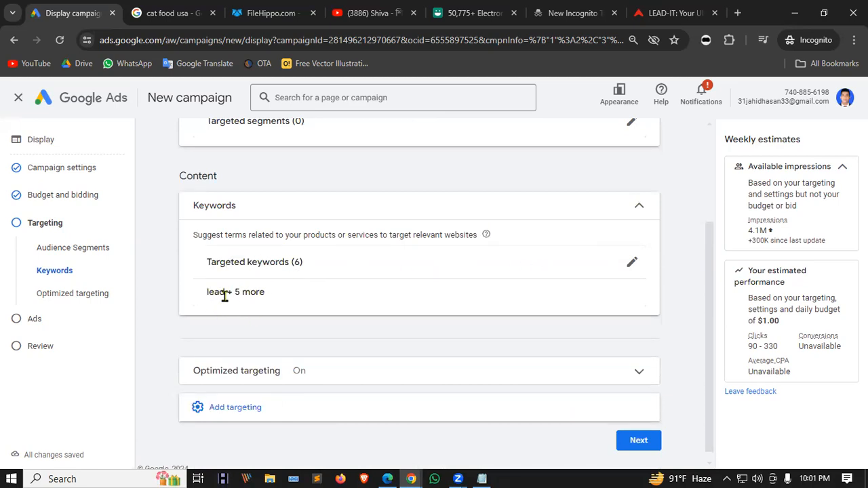
Start topic targeting and tick Online Communities and Books & Literature.
{"action": "left_click", "coordinate": [226, 410]}
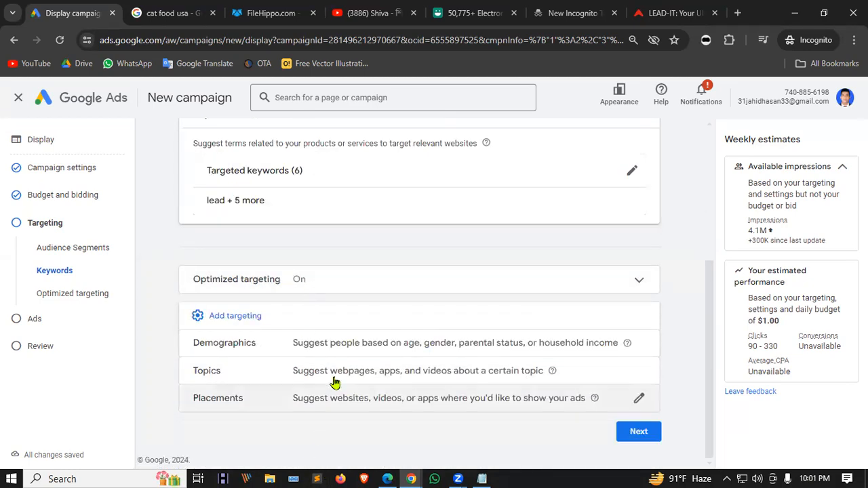
{"action": "left_click", "coordinate": [638, 373]}
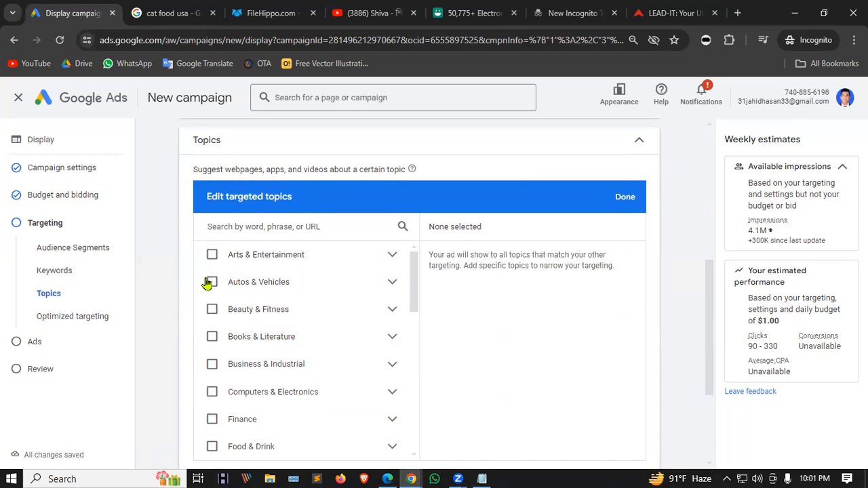
{"action": "scroll", "coordinate": [240, 305], "scroll_direction": "down", "scroll_amount": 2}
{"action": "scroll", "coordinate": [242, 305], "scroll_direction": "up", "scroll_amount": 5}
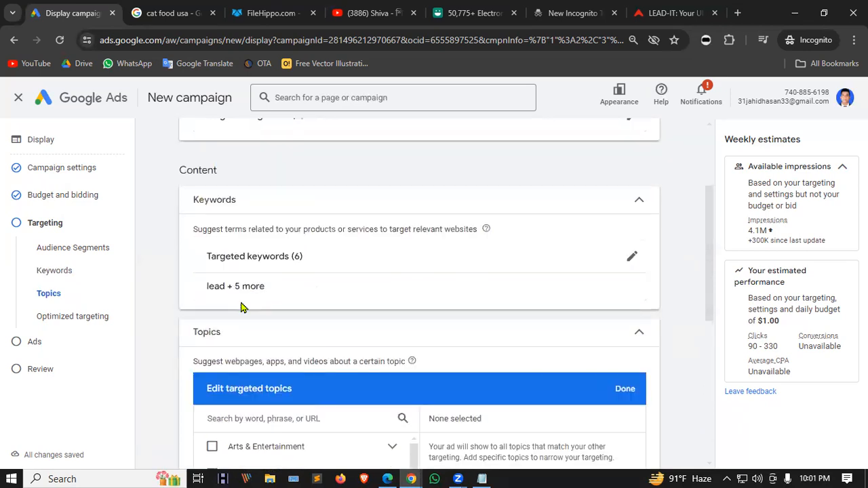
{"action": "scroll", "coordinate": [242, 307], "scroll_direction": "down", "scroll_amount": 2}
{"action": "scroll", "coordinate": [166, 269], "scroll_direction": "down", "scroll_amount": 2}
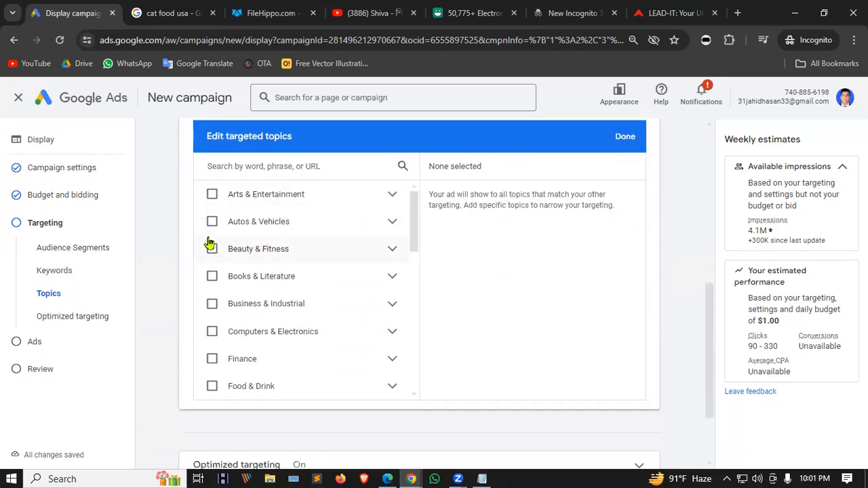
{"action": "scroll", "coordinate": [228, 262], "scroll_direction": "up", "scroll_amount": 1}
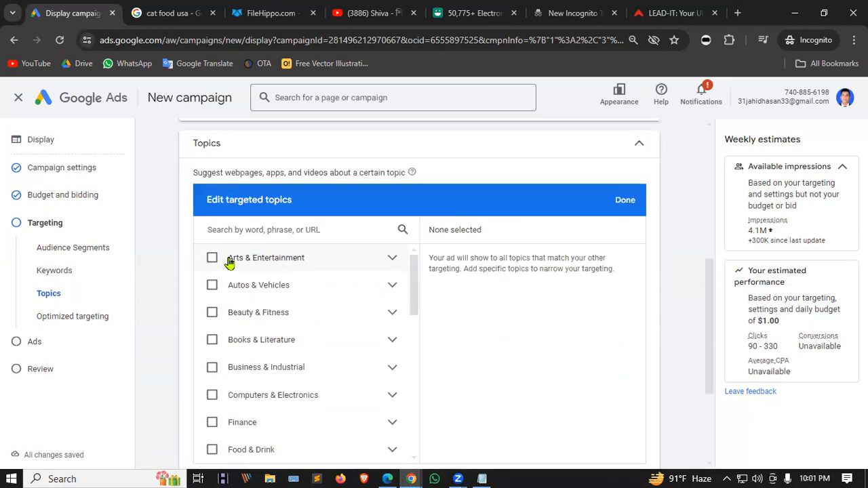
{"action": "left_click_drag", "start_coordinate": [223, 173], "coordinate": [355, 173]}
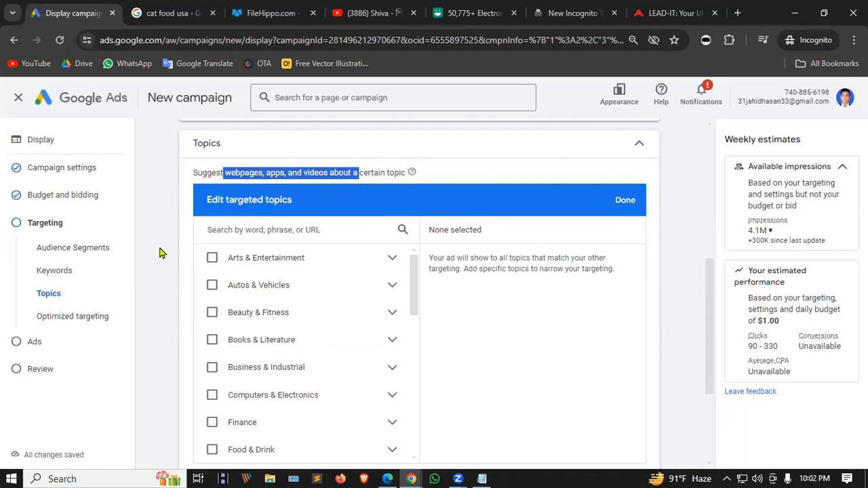
{"action": "scroll", "coordinate": [176, 271], "scroll_direction": "down", "scroll_amount": 1}
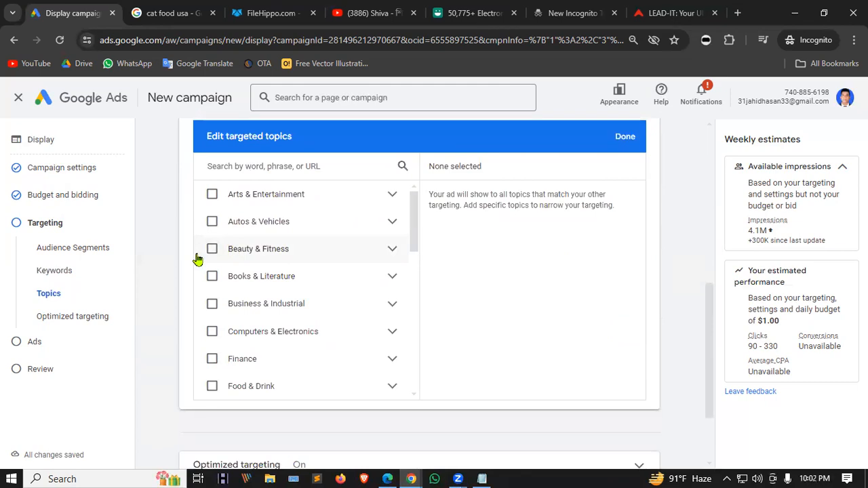
{"action": "scroll", "coordinate": [367, 312], "scroll_direction": "down", "scroll_amount": 1}
{"action": "scroll", "coordinate": [363, 303], "scroll_direction": "down", "scroll_amount": 3}
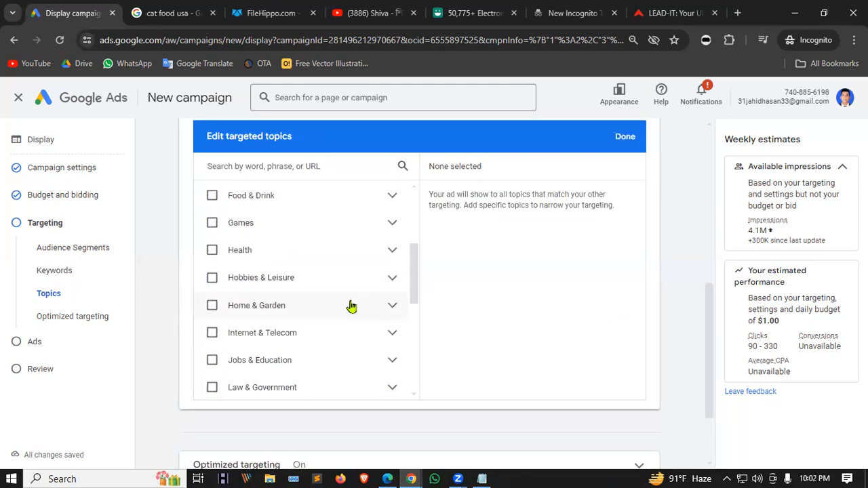
{"action": "scroll", "coordinate": [328, 338], "scroll_direction": "down", "scroll_amount": 2}
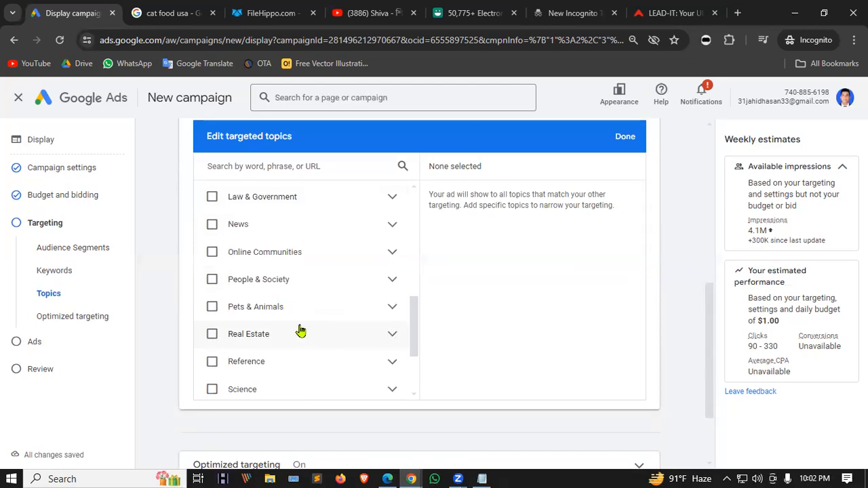
{"action": "scroll", "coordinate": [300, 328], "scroll_direction": "down", "scroll_amount": 2}
{"action": "scroll", "coordinate": [303, 328], "scroll_direction": "up", "scroll_amount": 4}
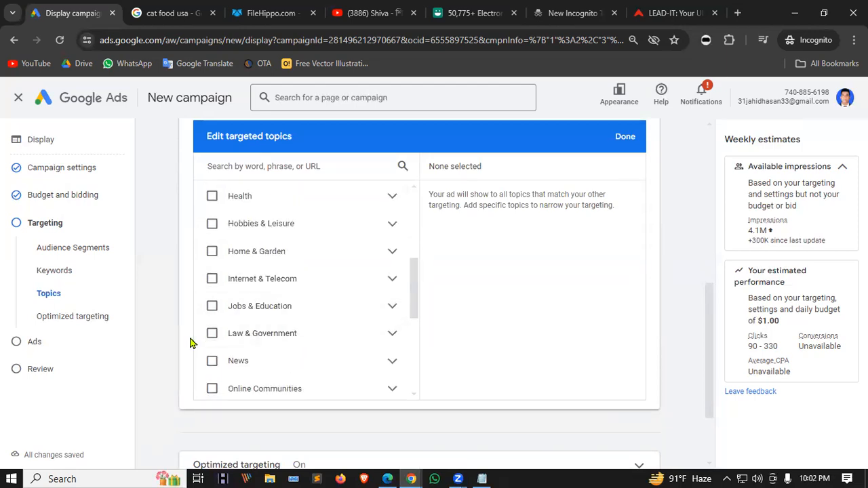
{"action": "left_click", "coordinate": [212, 389]}
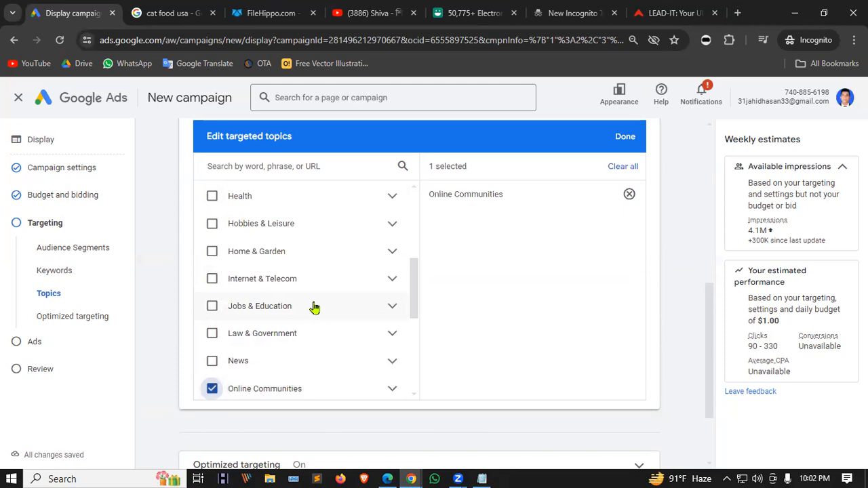
{"action": "scroll", "coordinate": [262, 281], "scroll_direction": "up", "scroll_amount": 5}
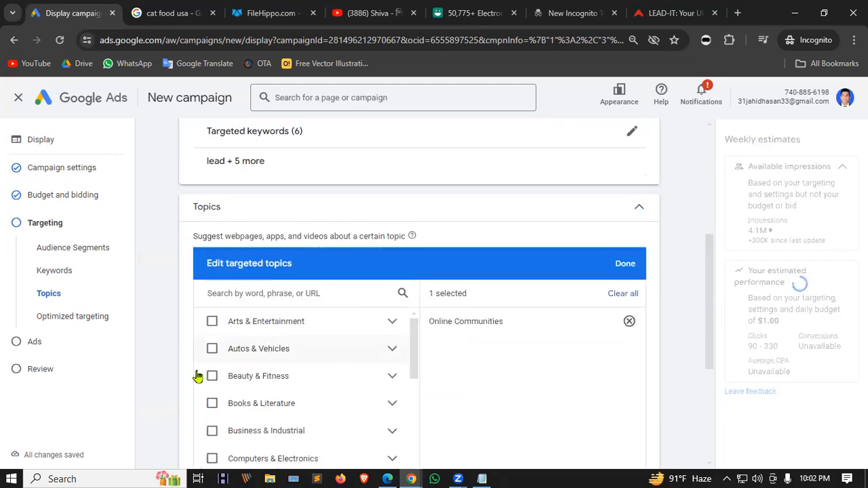
{"action": "left_click", "coordinate": [211, 405]}
Also tick News and Shopping, then save the four chosen topics.
{"action": "scroll", "coordinate": [154, 284], "scroll_direction": "down", "scroll_amount": 1}
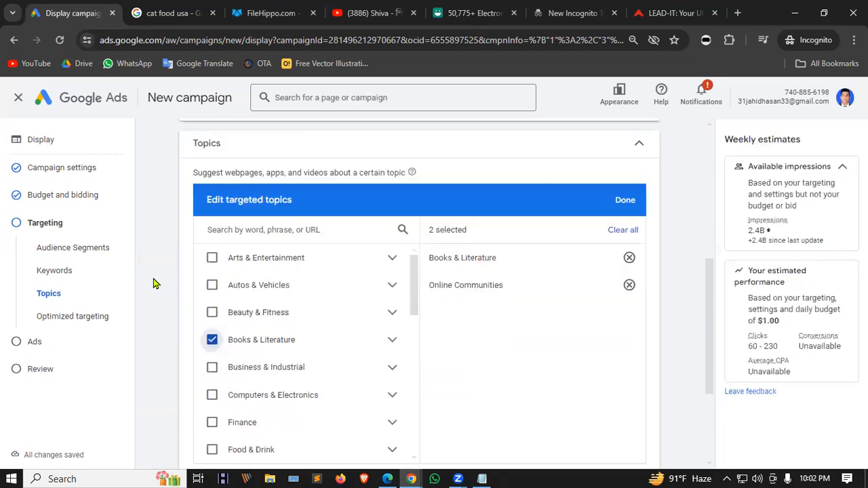
{"action": "scroll", "coordinate": [153, 284], "scroll_direction": "down", "scroll_amount": 1}
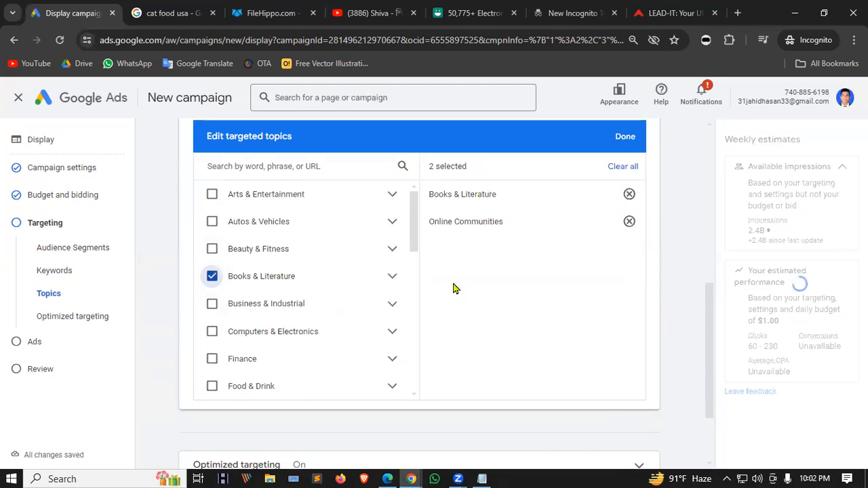
{"action": "scroll", "coordinate": [332, 254], "scroll_direction": "down", "scroll_amount": 2}
{"action": "scroll", "coordinate": [343, 286], "scroll_direction": "down", "scroll_amount": 2}
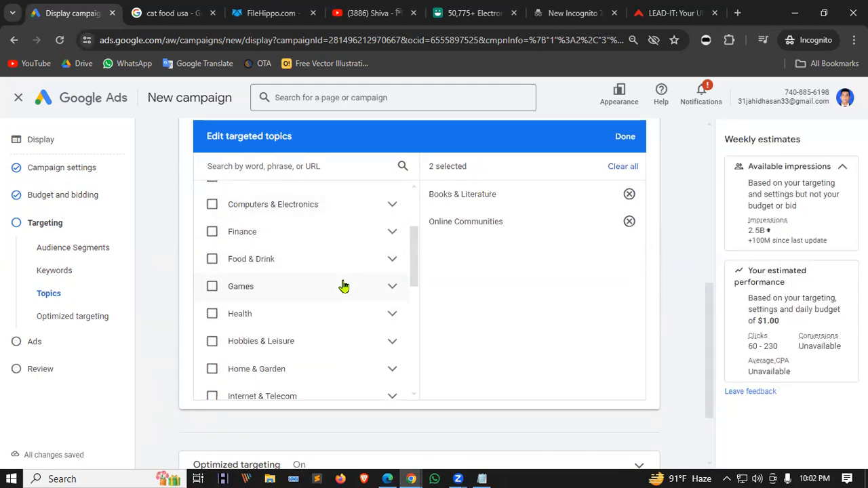
{"action": "scroll", "coordinate": [312, 285], "scroll_direction": "down", "scroll_amount": 4}
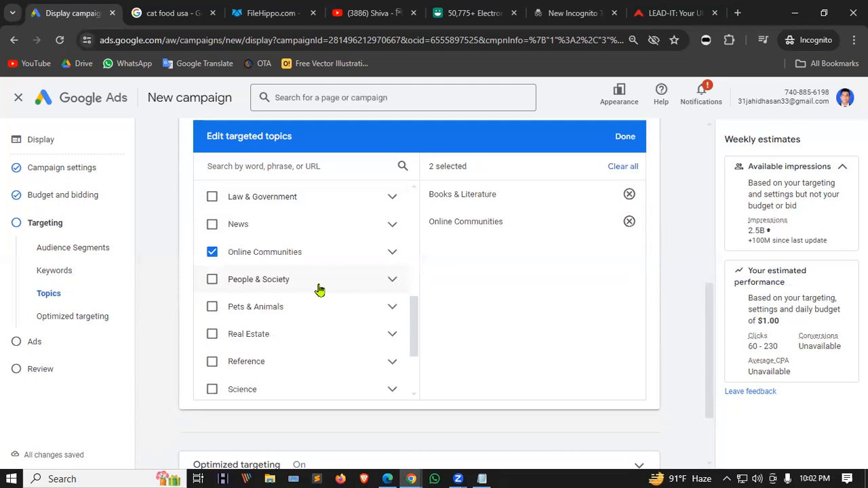
{"action": "scroll", "coordinate": [319, 290], "scroll_direction": "down", "scroll_amount": 1}
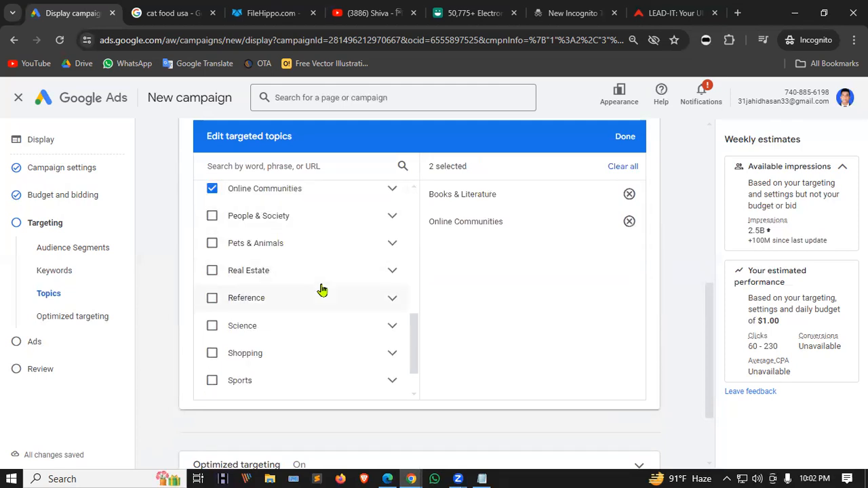
{"action": "scroll", "coordinate": [303, 283], "scroll_direction": "up", "scroll_amount": 1}
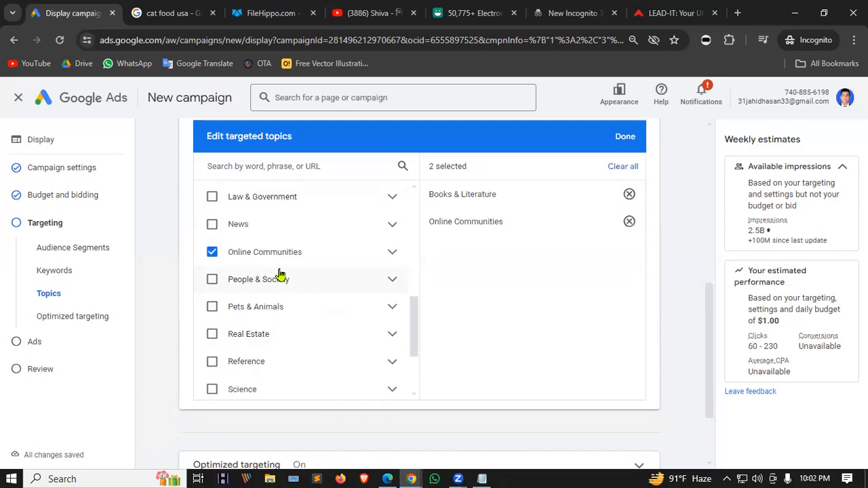
{"action": "left_click", "coordinate": [214, 227]}
{"action": "scroll", "coordinate": [335, 256], "scroll_direction": "down", "scroll_amount": 2}
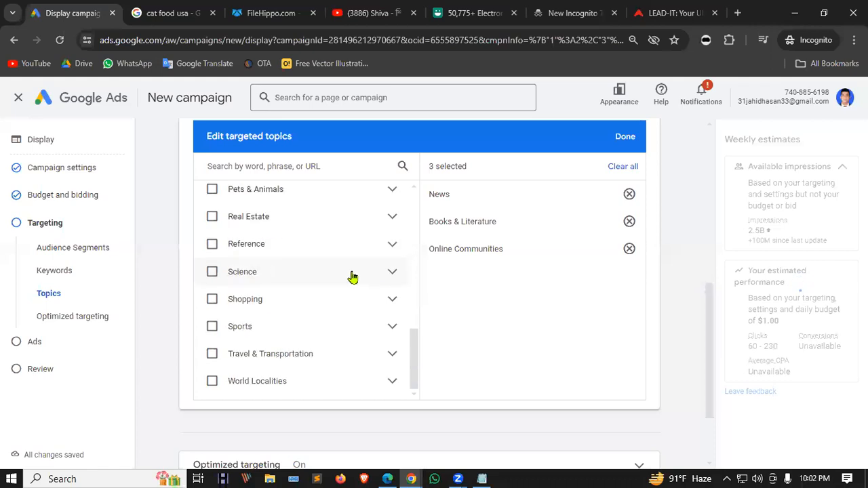
{"action": "left_click", "coordinate": [211, 299]}
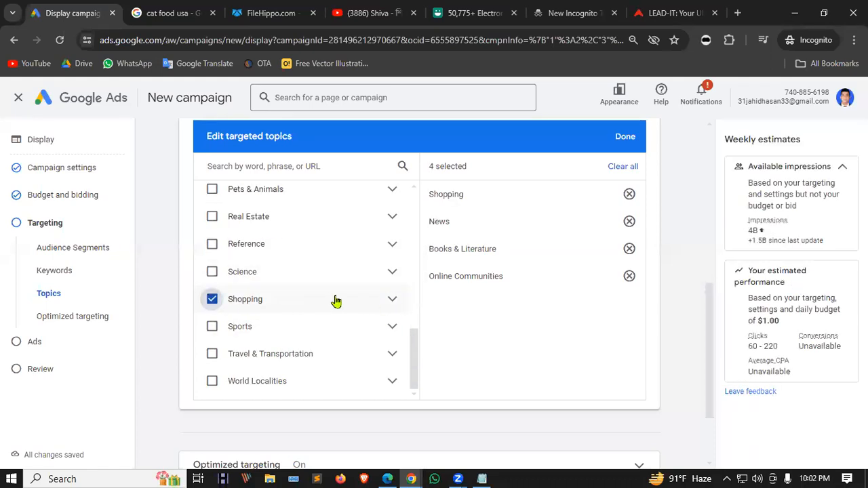
{"action": "scroll", "coordinate": [336, 301], "scroll_direction": "down", "scroll_amount": 1}
{"action": "left_click", "coordinate": [392, 241]}
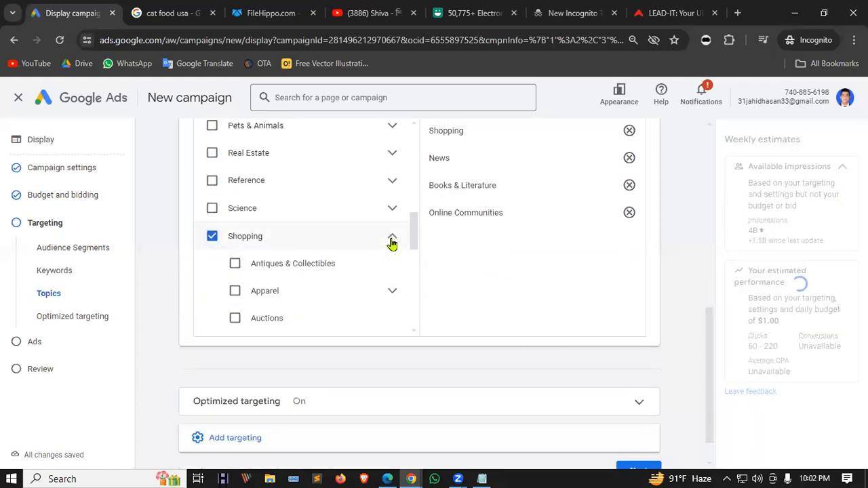
{"action": "scroll", "coordinate": [366, 271], "scroll_direction": "down", "scroll_amount": 1}
{"action": "scroll", "coordinate": [322, 236], "scroll_direction": "down", "scroll_amount": 1}
{"action": "scroll", "coordinate": [311, 184], "scroll_direction": "down", "scroll_amount": 6}
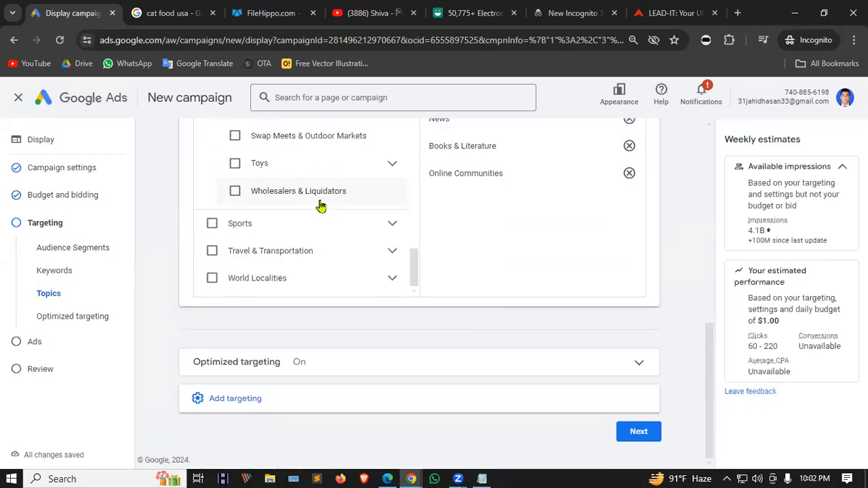
{"action": "scroll", "coordinate": [160, 265], "scroll_direction": "up", "scroll_amount": 3}
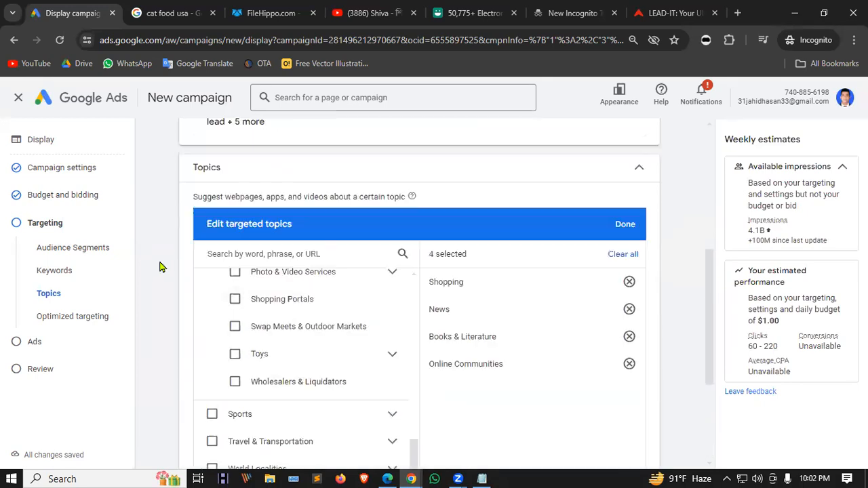
{"action": "left_click", "coordinate": [621, 228]}
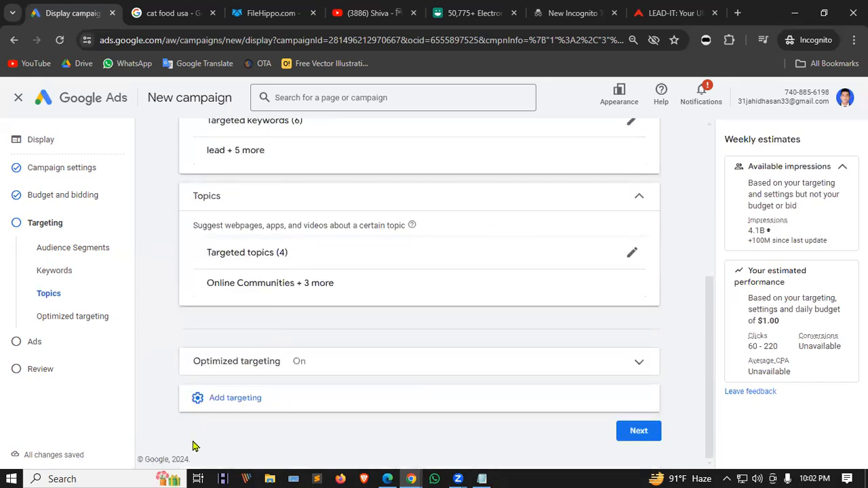
Add Placements targeting, browsing website and YouTube suggestions but choosing none.
{"action": "left_click", "coordinate": [222, 400]}
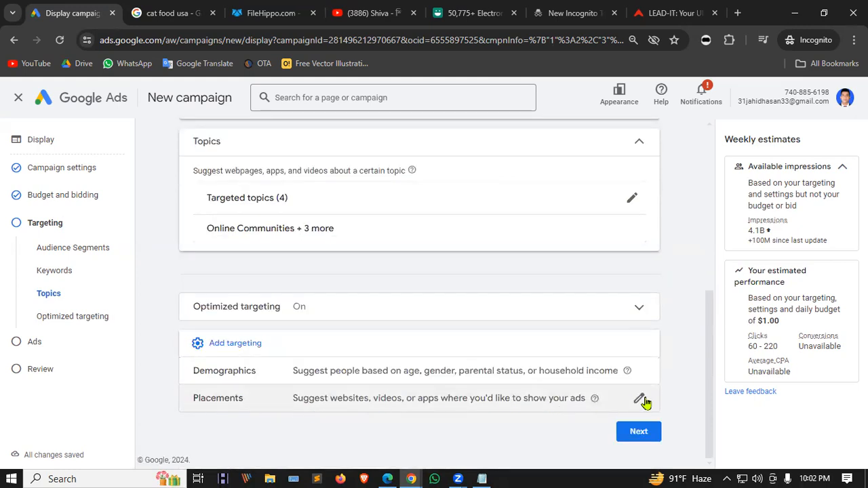
{"action": "left_click", "coordinate": [641, 400]}
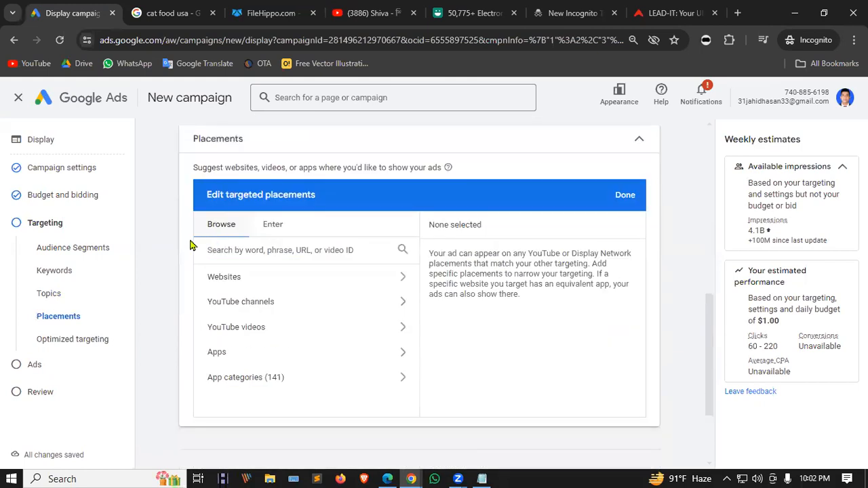
{"action": "left_click", "coordinate": [344, 279]}
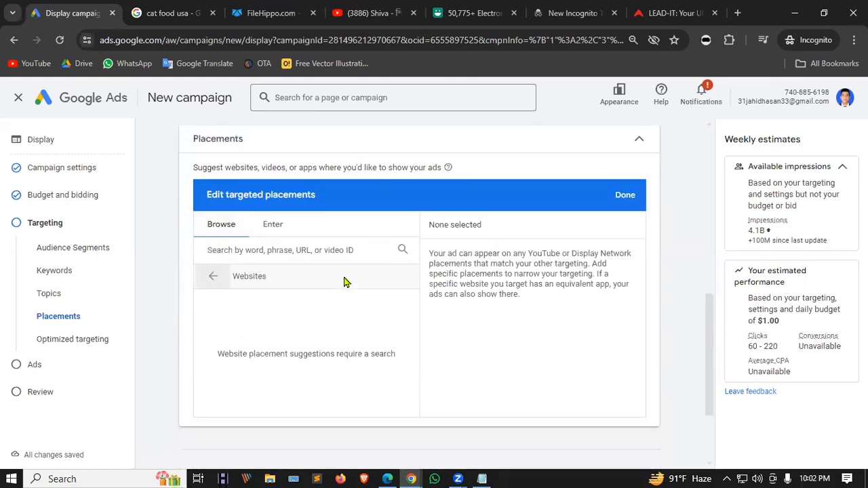
{"action": "left_click", "coordinate": [213, 276]}
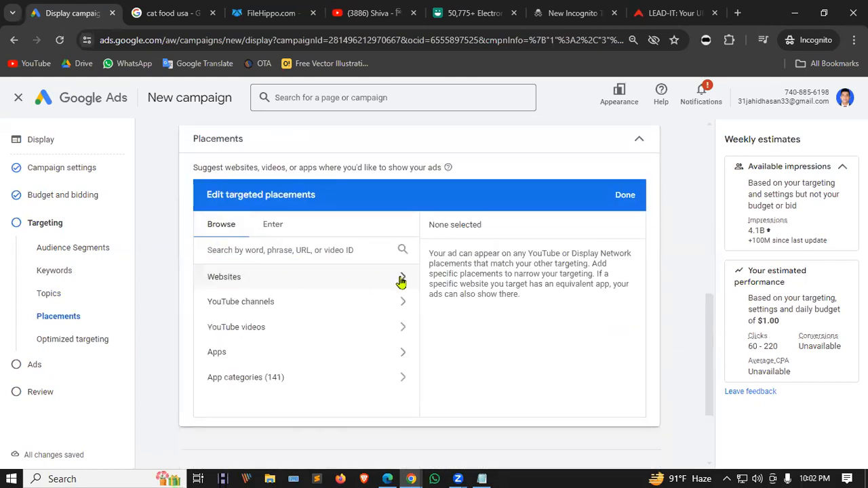
{"action": "left_click", "coordinate": [402, 281]}
{"action": "left_click", "coordinate": [213, 276]}
{"action": "left_click", "coordinate": [283, 302]}
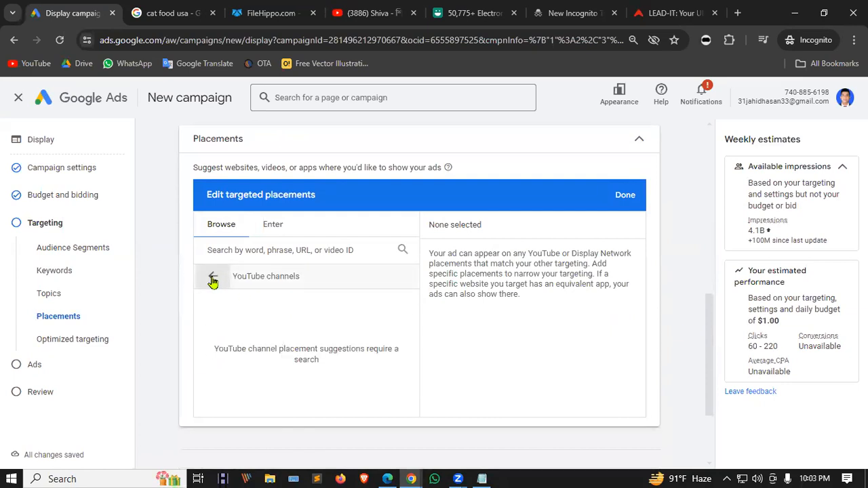
{"action": "left_click", "coordinate": [212, 276]}
{"action": "left_click", "coordinate": [288, 327]}
{"action": "left_click", "coordinate": [212, 278]}
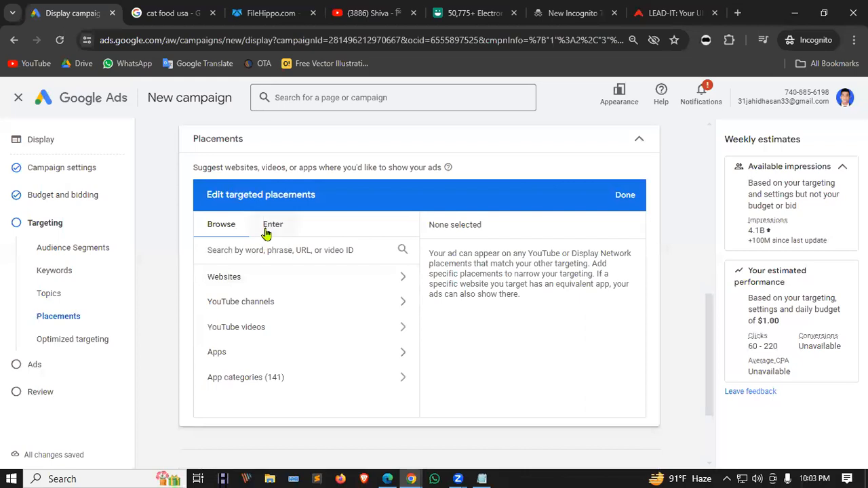
{"action": "left_click", "coordinate": [272, 224]}
{"action": "left_click", "coordinate": [221, 225]}
{"action": "left_click", "coordinate": [625, 196]}
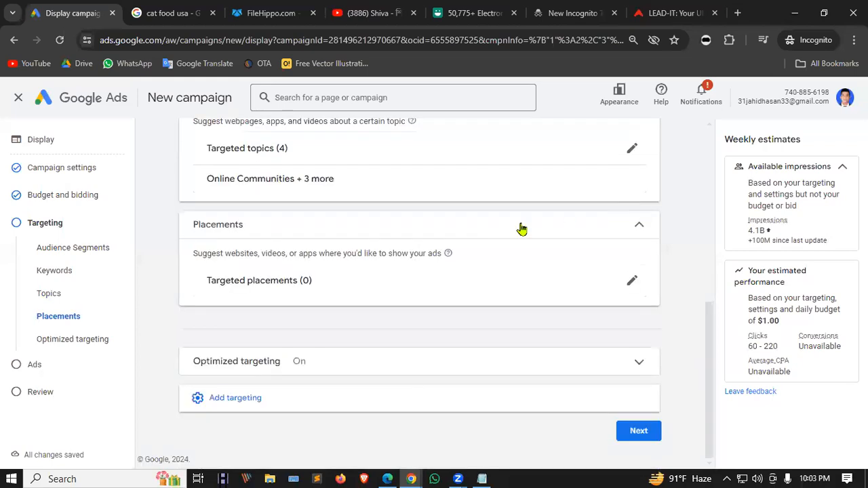
Confirm the placements list stays empty, then add Demographics targeting.
{"action": "left_click", "coordinate": [633, 283]}
{"action": "scroll", "coordinate": [326, 320], "scroll_direction": "down", "scroll_amount": 3}
{"action": "scroll", "coordinate": [414, 313], "scroll_direction": "up", "scroll_amount": 2}
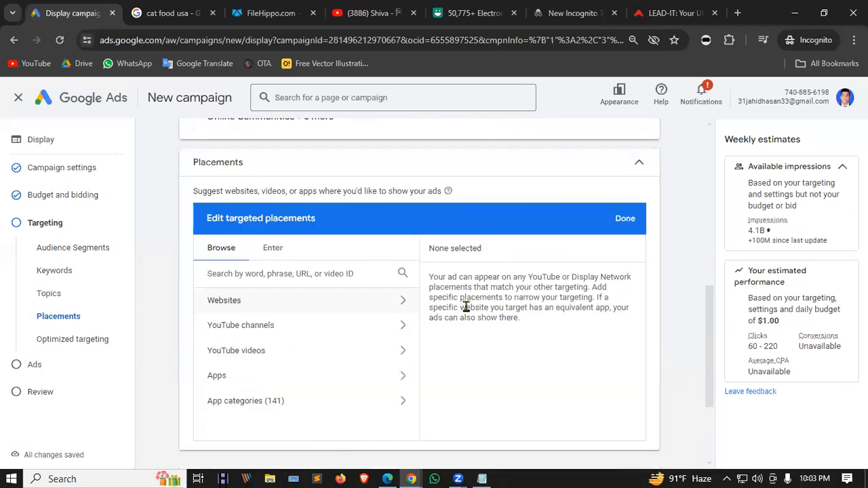
{"action": "left_click", "coordinate": [624, 218]}
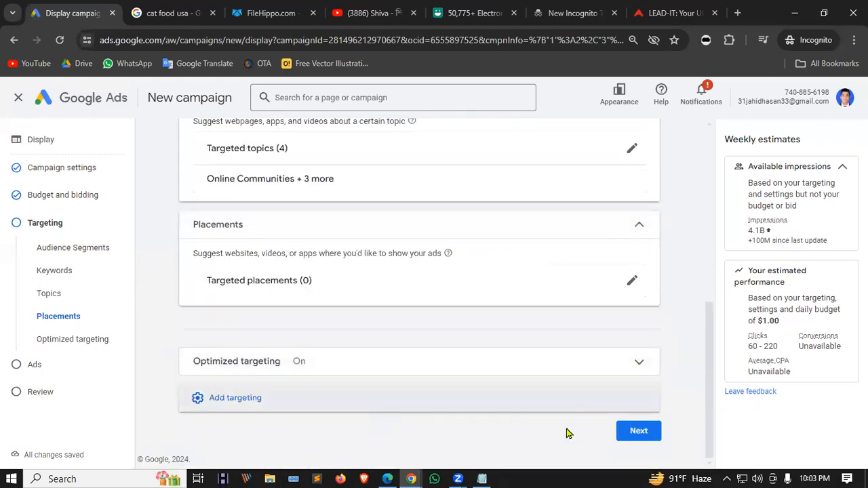
{"action": "left_click", "coordinate": [234, 398]}
{"action": "scroll", "coordinate": [329, 379], "scroll_direction": "down", "scroll_amount": 1}
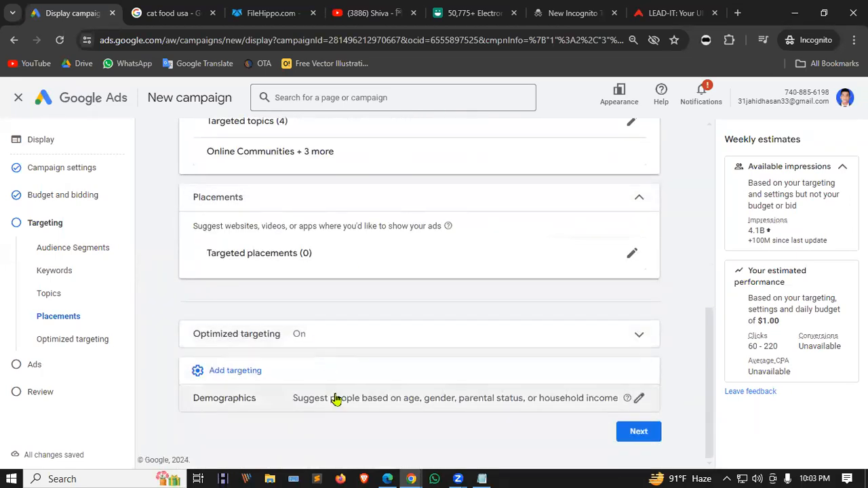
Keep all genders, ages and parental statuses targeted, then continue to the Ads step.
{"action": "left_click", "coordinate": [337, 405]}
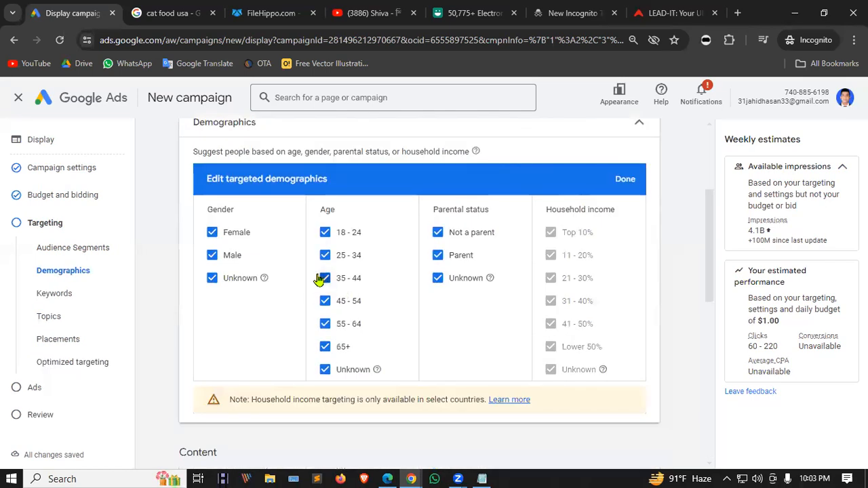
{"action": "scroll", "coordinate": [255, 232], "scroll_direction": "up", "scroll_amount": 1}
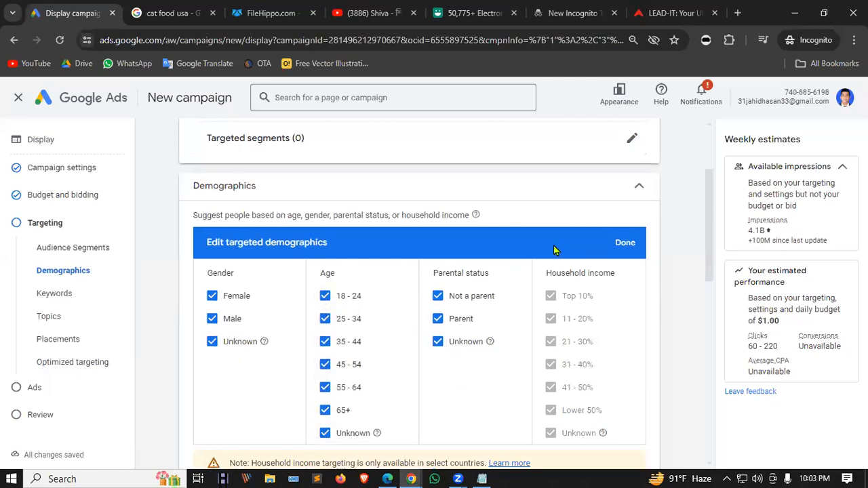
{"action": "scroll", "coordinate": [586, 313], "scroll_direction": "down", "scroll_amount": 3}
{"action": "scroll", "coordinate": [551, 275], "scroll_direction": "up", "scroll_amount": 2}
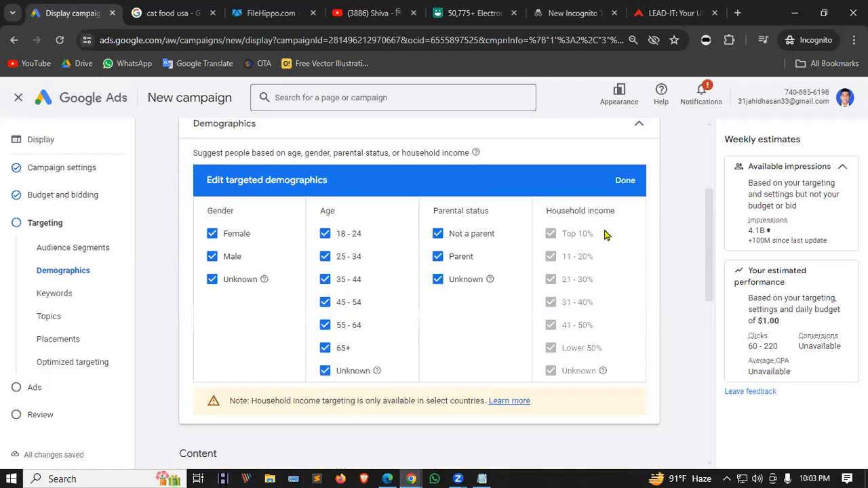
{"action": "left_click", "coordinate": [631, 182]}
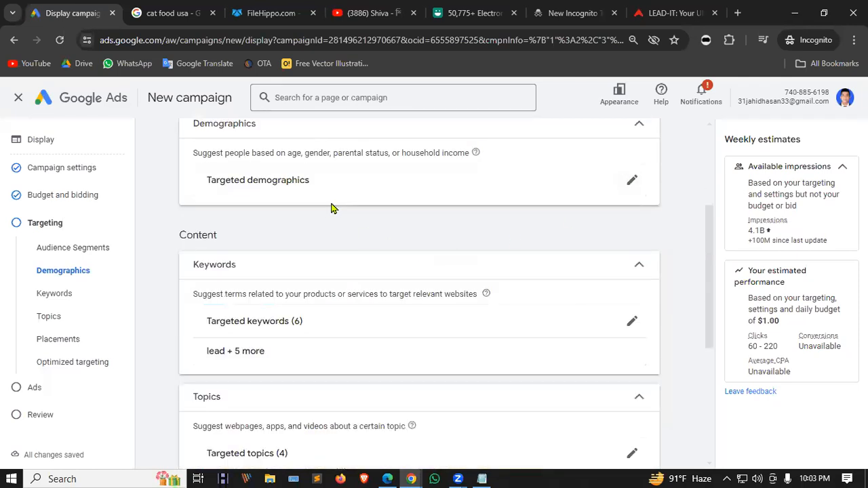
{"action": "scroll", "coordinate": [493, 234], "scroll_direction": "down", "scroll_amount": 4}
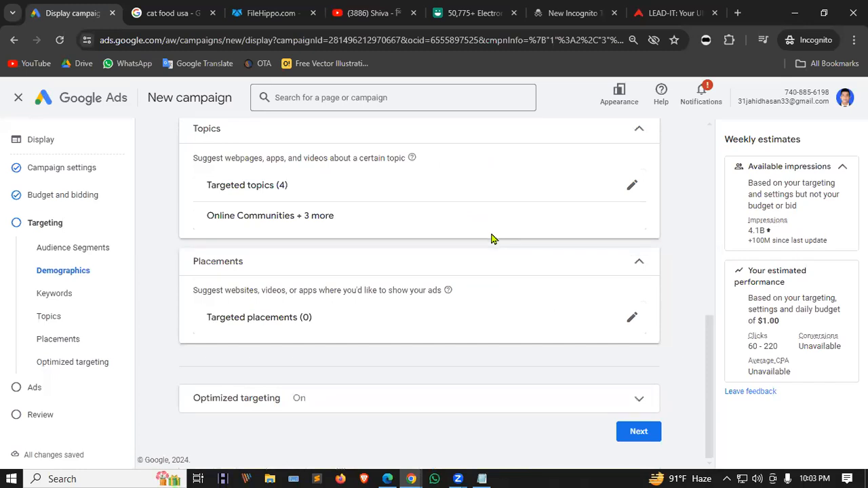
{"action": "left_click", "coordinate": [640, 434]}
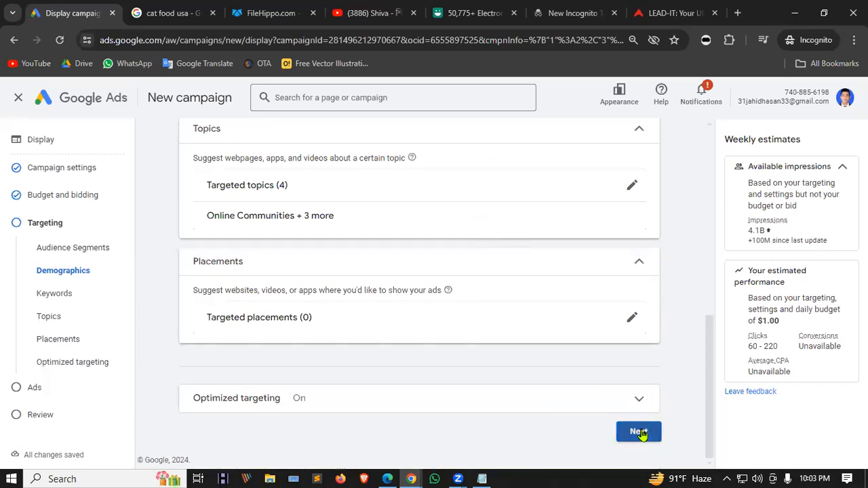
{"action": "scroll", "coordinate": [314, 210], "scroll_direction": "down", "scroll_amount": 1}
{"action": "scroll", "coordinate": [313, 293], "scroll_direction": "up", "scroll_amount": 1}
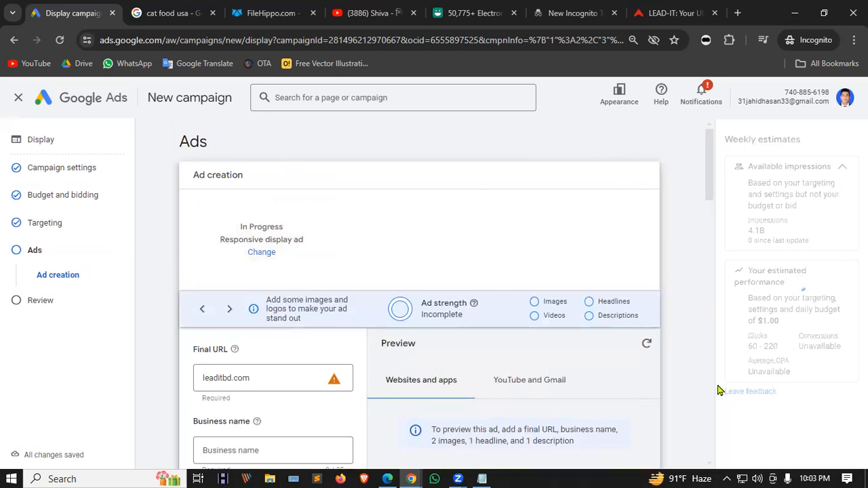
Switch the ad type to Upload display ads, discarding the unfinished responsive ad.
{"action": "left_click", "coordinate": [270, 248]}
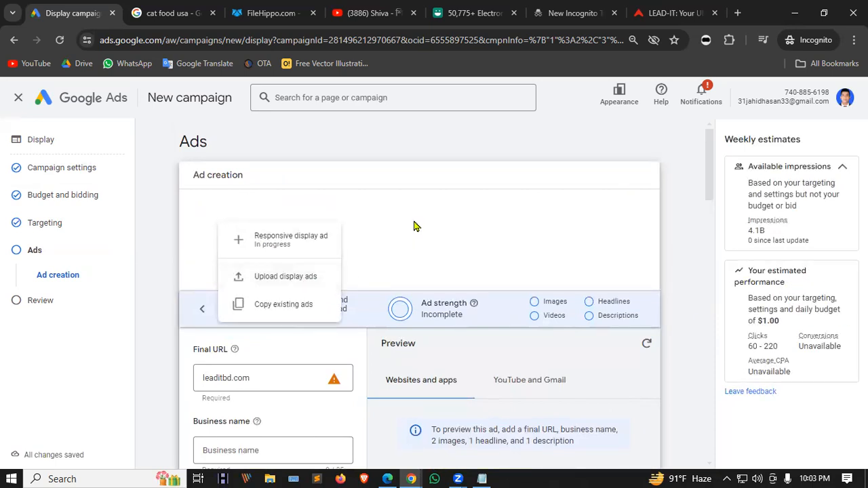
{"action": "left_click", "coordinate": [293, 279]}
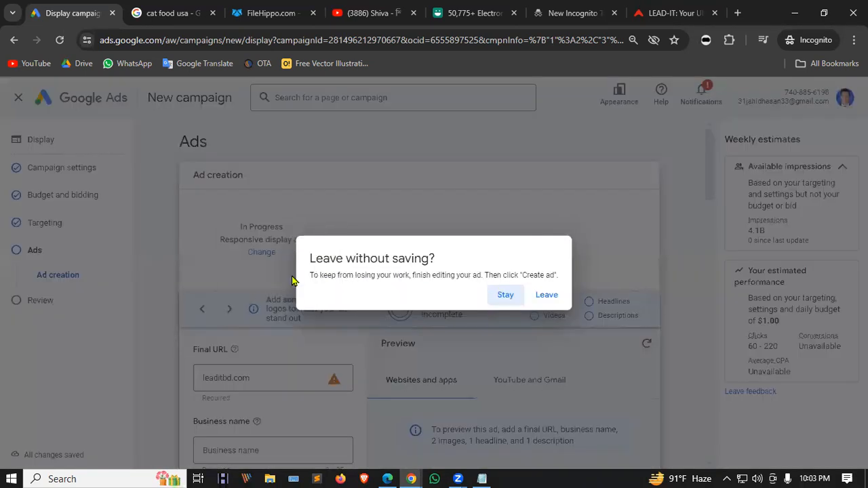
{"action": "left_click", "coordinate": [547, 297]}
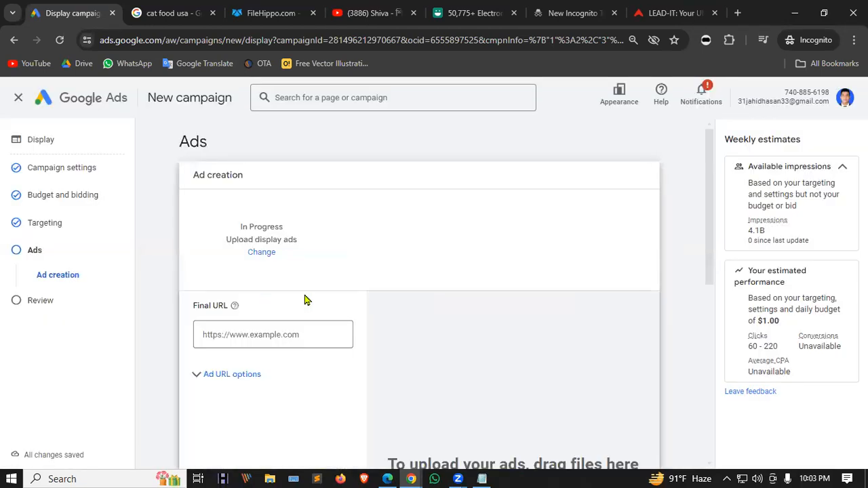
{"action": "scroll", "coordinate": [294, 238], "scroll_direction": "down", "scroll_amount": 2}
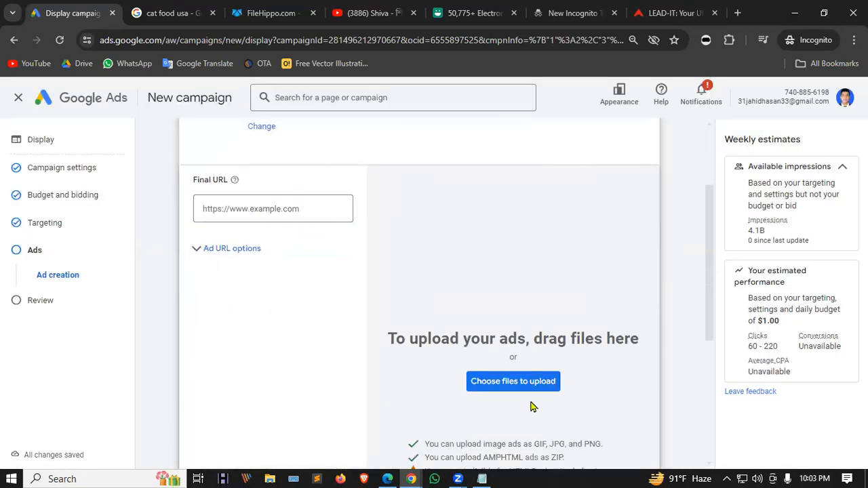
Upload the FB Ads expert Facebook & Instagram JPG from Downloads as an image ad.
{"action": "left_click", "coordinate": [530, 382]}
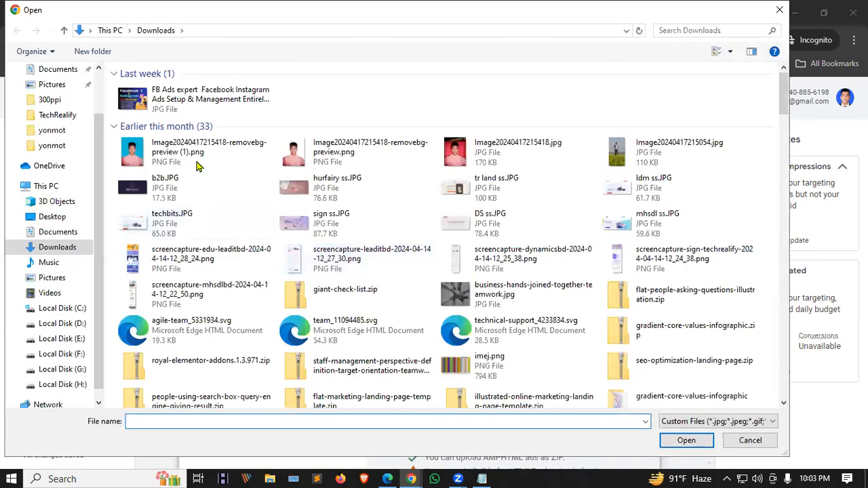
{"action": "left_click", "coordinate": [196, 98]}
{"action": "left_click", "coordinate": [687, 440]}
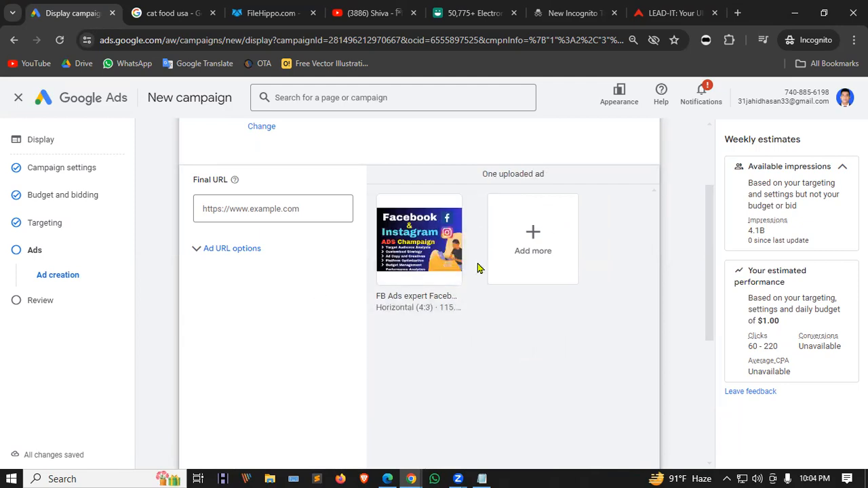
Create the uploaded image ad and proceed to the Sales-Display-1 campaign review.
{"action": "scroll", "coordinate": [482, 297], "scroll_direction": "up", "scroll_amount": 2}
{"action": "scroll", "coordinate": [443, 297], "scroll_direction": "down", "scroll_amount": 5}
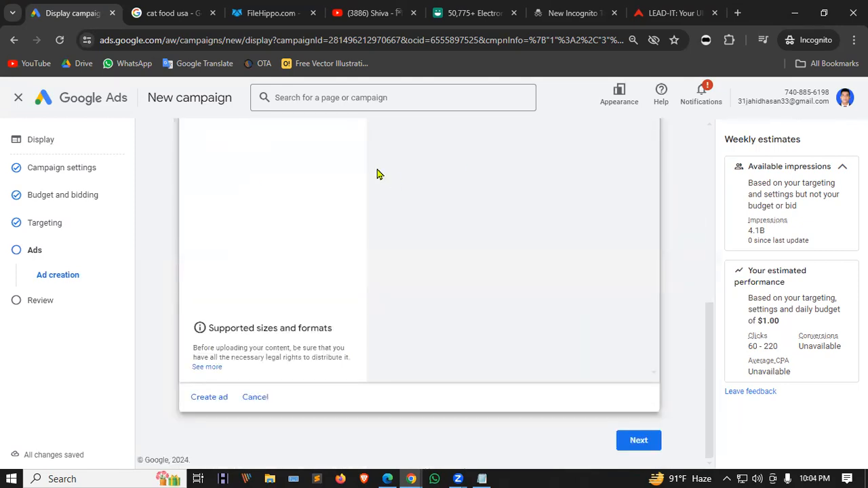
{"action": "scroll", "coordinate": [443, 197], "scroll_direction": "up", "scroll_amount": 3}
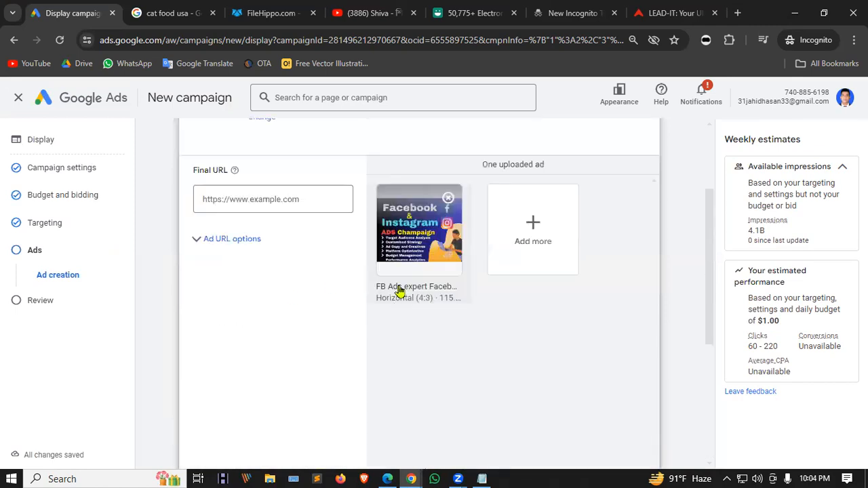
{"action": "scroll", "coordinate": [264, 283], "scroll_direction": "up", "scroll_amount": 2}
{"action": "scroll", "coordinate": [264, 283], "scroll_direction": "down", "scroll_amount": 6}
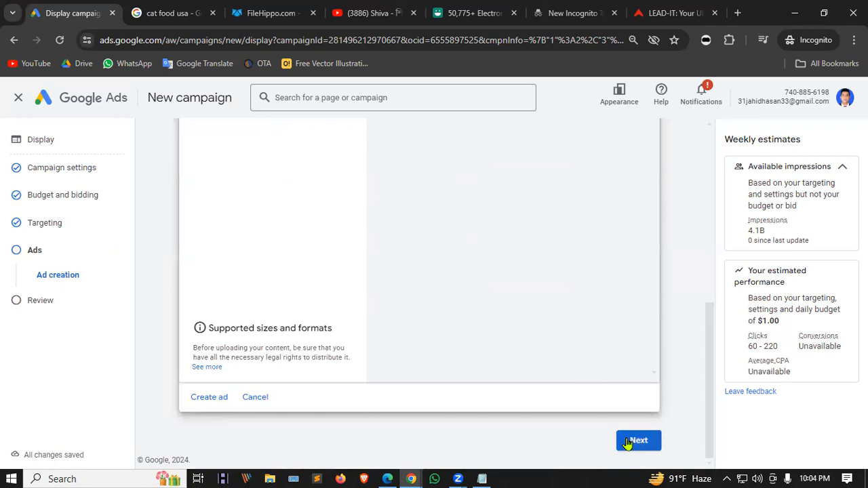
{"action": "left_click", "coordinate": [215, 400]}
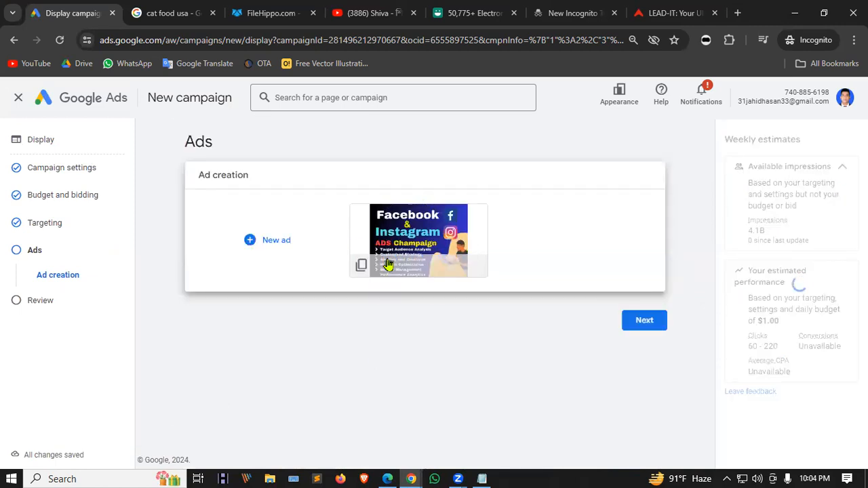
{"action": "left_click", "coordinate": [643, 319]}
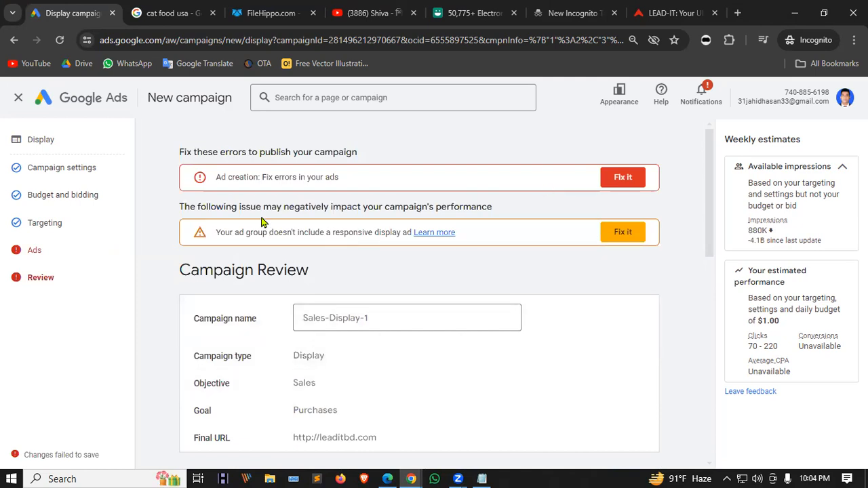
Return to the image ad and enter a leaditbd final URL, correcting its https prefix.
{"action": "left_click", "coordinate": [624, 179]}
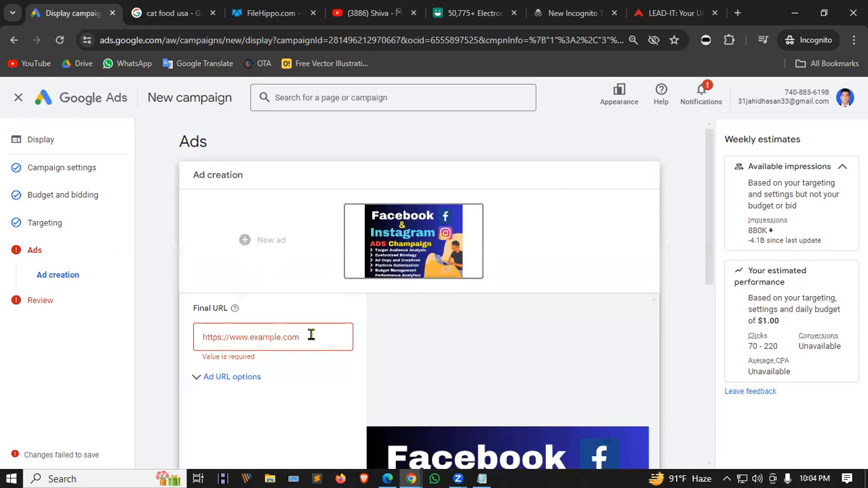
{"action": "left_click", "coordinate": [309, 333]}
{"action": "type", "text": "leadit"}
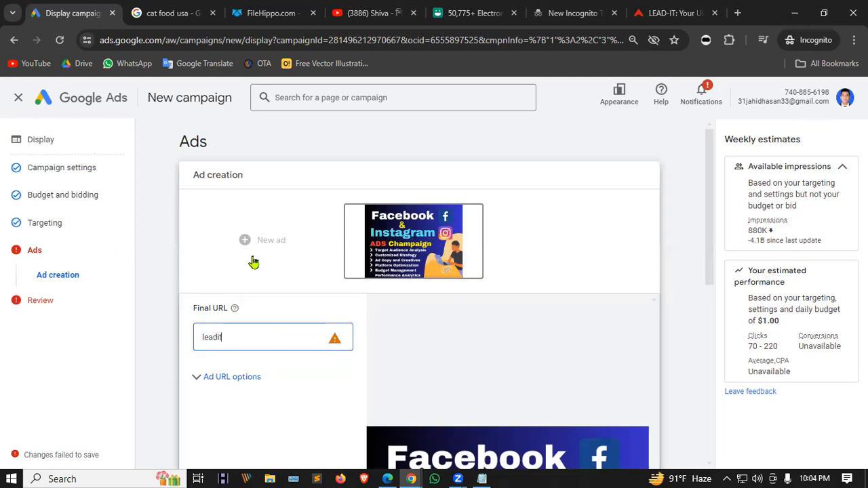
{"action": "type", "text": "bd "}
{"action": "type", "text": "http"}
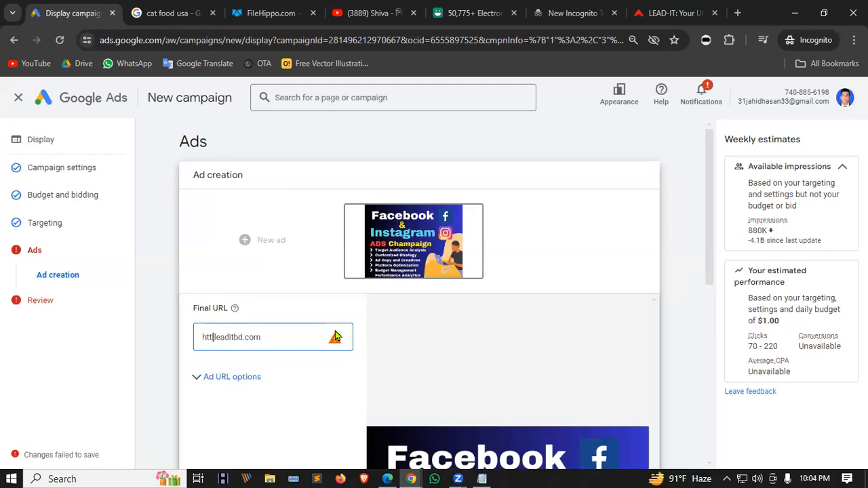
{"action": "type", "text": "s"}
{"action": "key", "text": "BackSpace"}
{"action": "type", "text": "s//:"}
{"action": "left_click", "coordinate": [215, 335]}
{"action": "key", "text": "BackSpace"}
{"action": "left_click", "coordinate": [307, 317]}
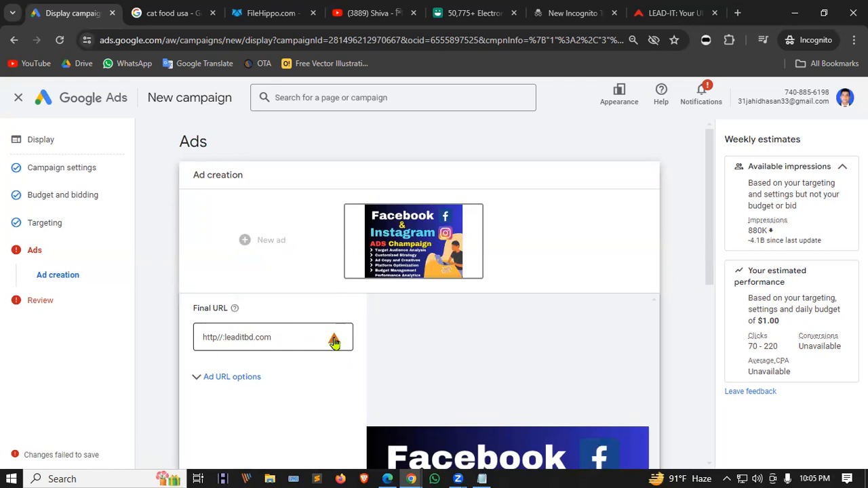
{"action": "mouse_move", "coordinate": [336, 341]}
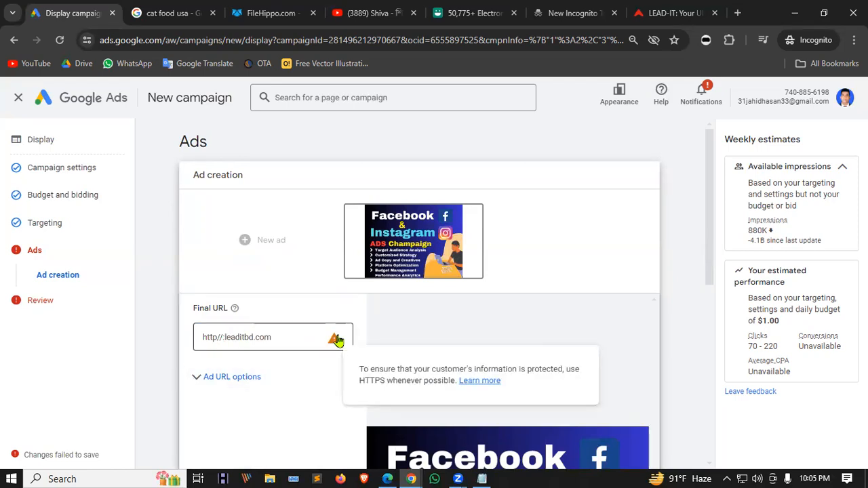
{"action": "left_click", "coordinate": [219, 337]}
{"action": "type", "text": "s"}
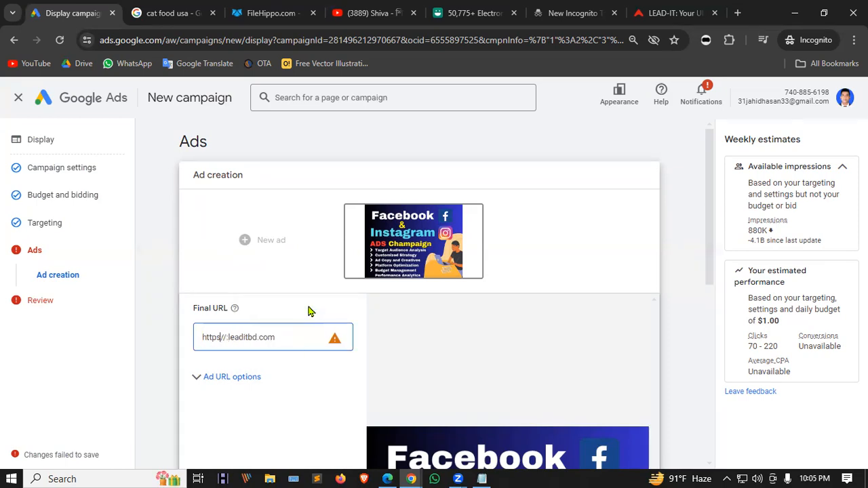
{"action": "left_click", "coordinate": [264, 353]}
{"action": "scroll", "coordinate": [292, 333], "scroll_direction": "down", "scroll_amount": 2}
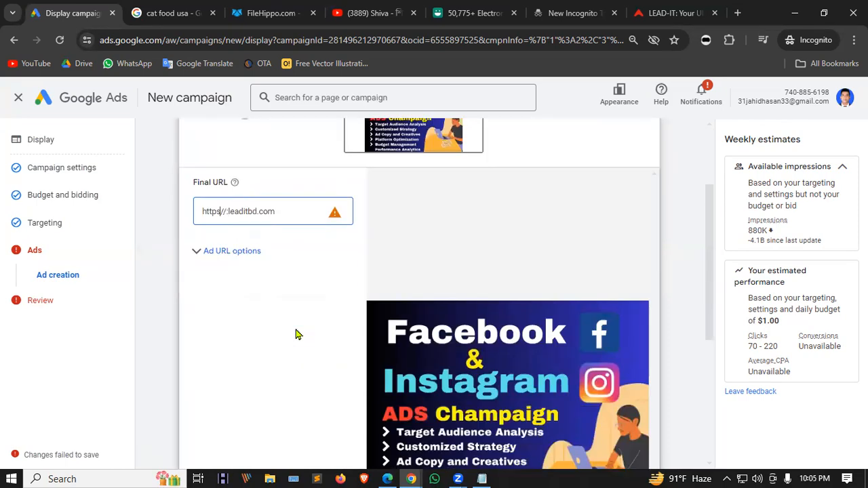
{"action": "scroll", "coordinate": [384, 326], "scroll_direction": "down", "scroll_amount": 3}
{"action": "scroll", "coordinate": [384, 326], "scroll_direction": "up", "scroll_amount": 5}
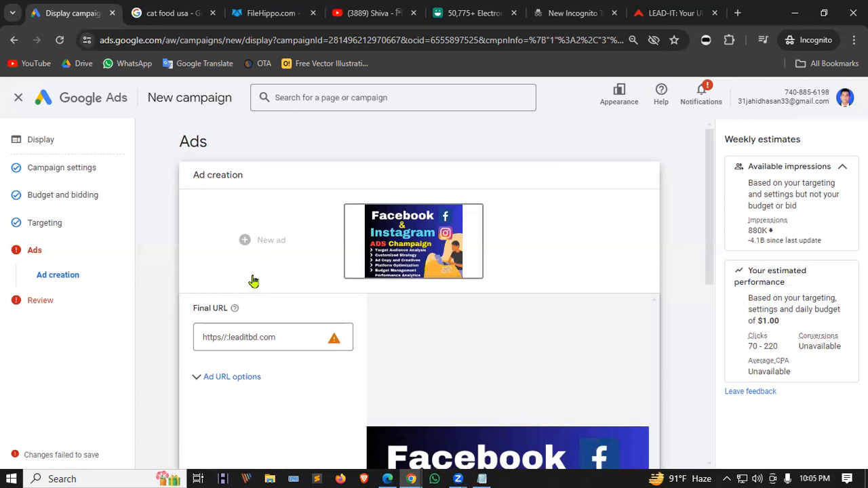
{"action": "left_click", "coordinate": [229, 335]}
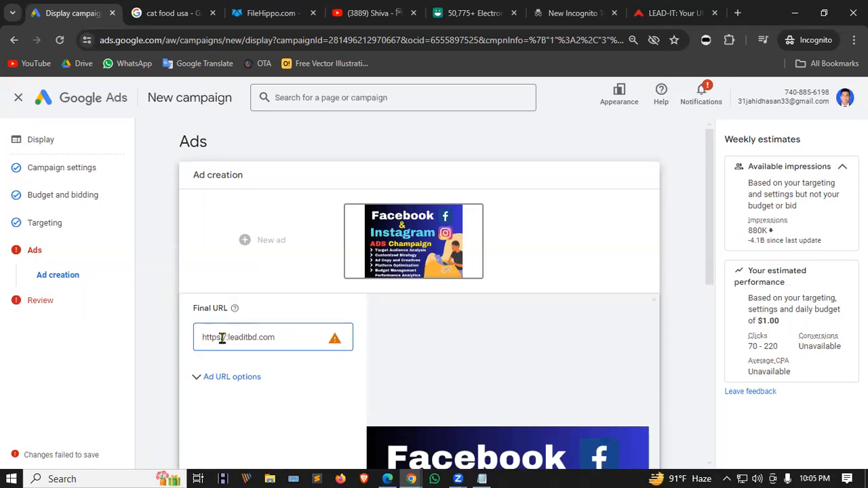
{"action": "left_click_drag", "start_coordinate": [227, 337], "coordinate": [154, 340]}
{"action": "key", "text": "BackSpace"}
{"action": "left_click_drag", "start_coordinate": [256, 335], "coordinate": [68, 326]}
{"action": "key", "text": "ctrl+c"}
{"action": "key", "text": "BackSpace"}
{"action": "left_click", "coordinate": [285, 309]}
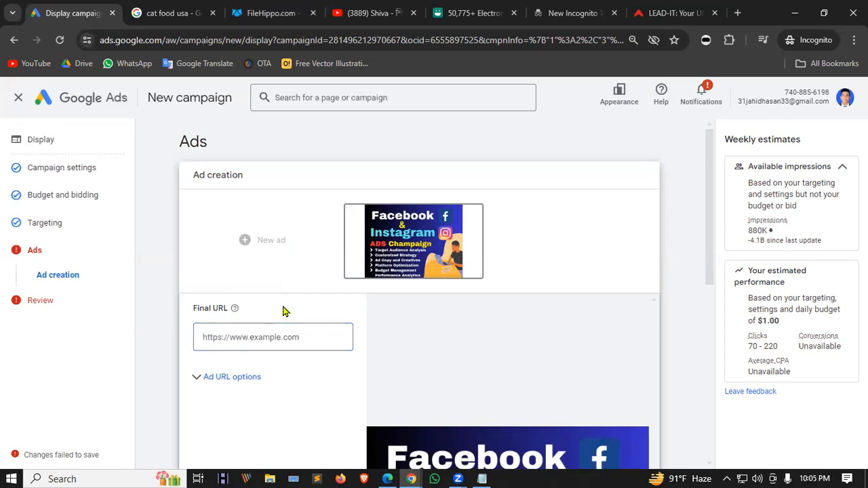
{"action": "left_click", "coordinate": [271, 390]}
{"action": "left_click", "coordinate": [258, 335]}
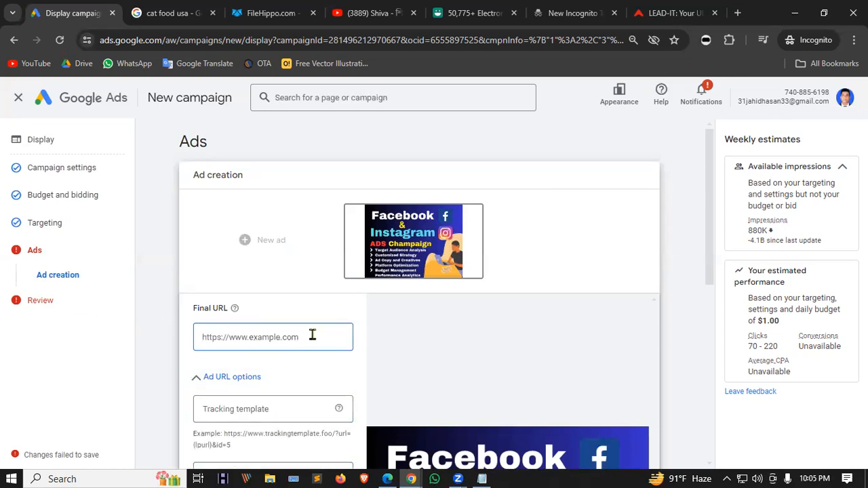
{"action": "type", "text": "htt"}
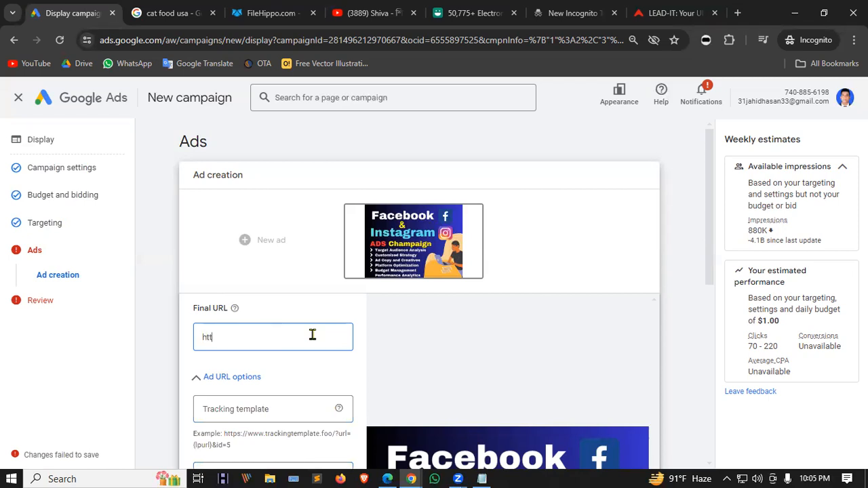
{"action": "type", "text": "ps://www.leaditbd.com"}
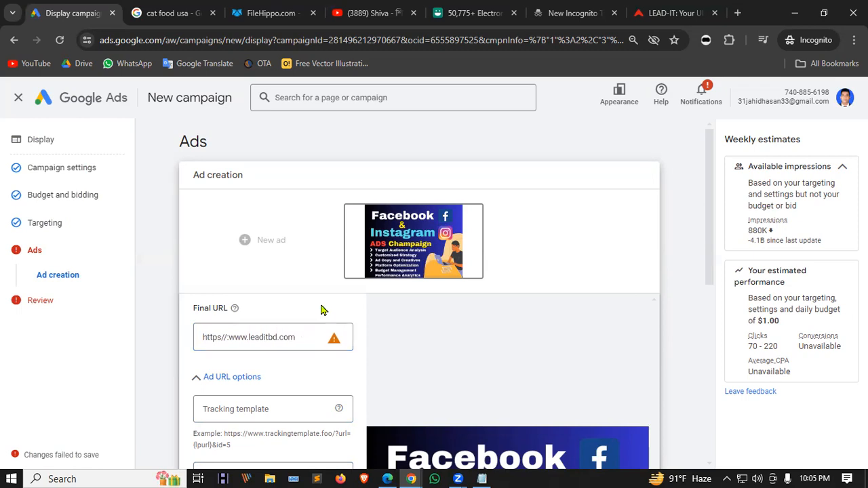
{"action": "scroll", "coordinate": [321, 309], "scroll_direction": "down", "scroll_amount": 3}
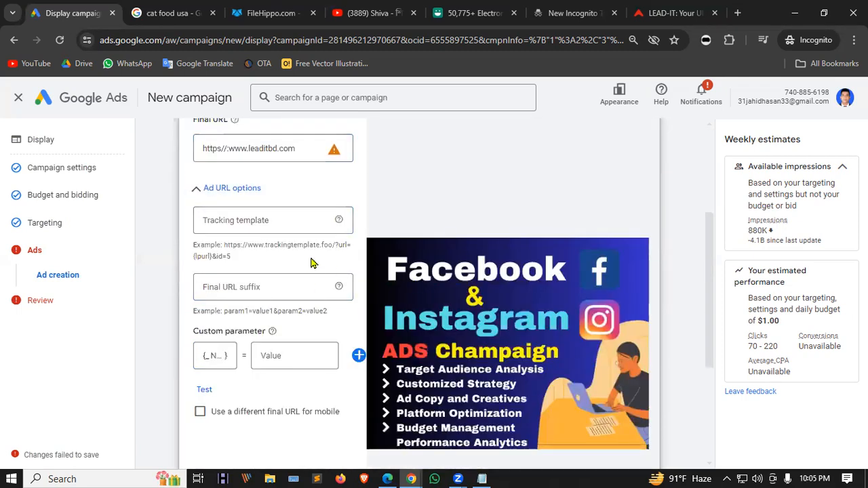
{"action": "scroll", "coordinate": [311, 265], "scroll_direction": "down", "scroll_amount": 3}
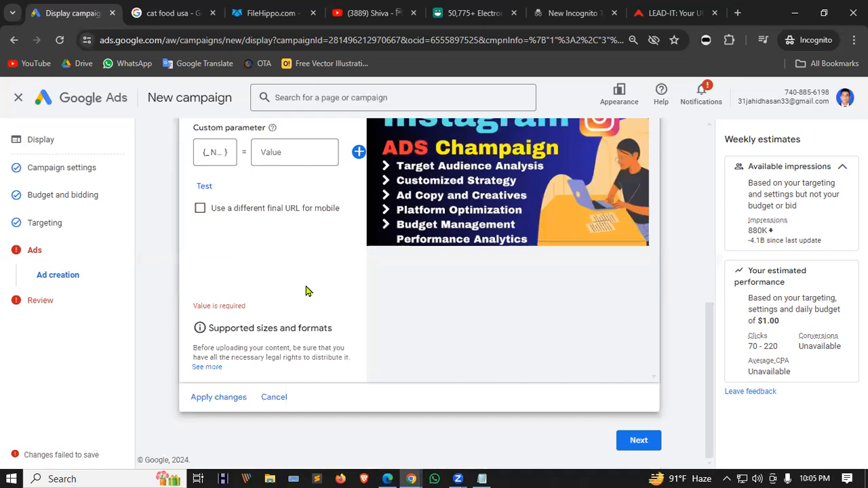
Apply the image ad, see the review reject its URL, and open the LEAD-IT website tab.
{"action": "left_click", "coordinate": [216, 397]}
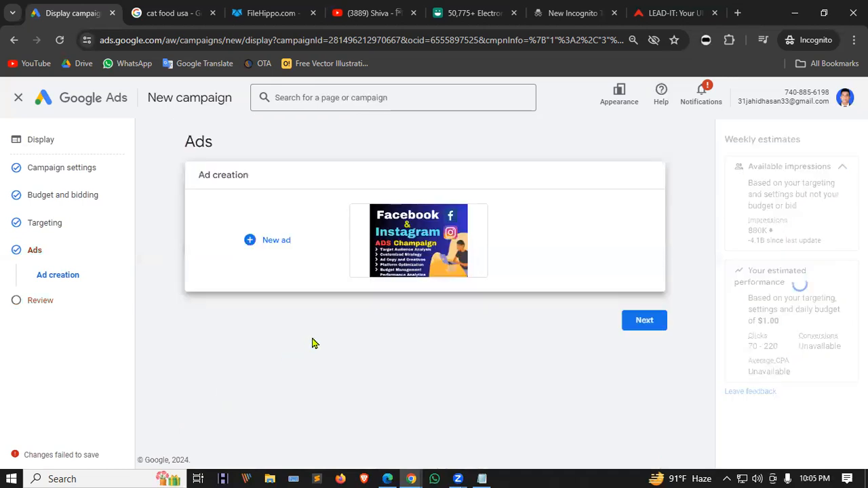
{"action": "left_click", "coordinate": [644, 321]}
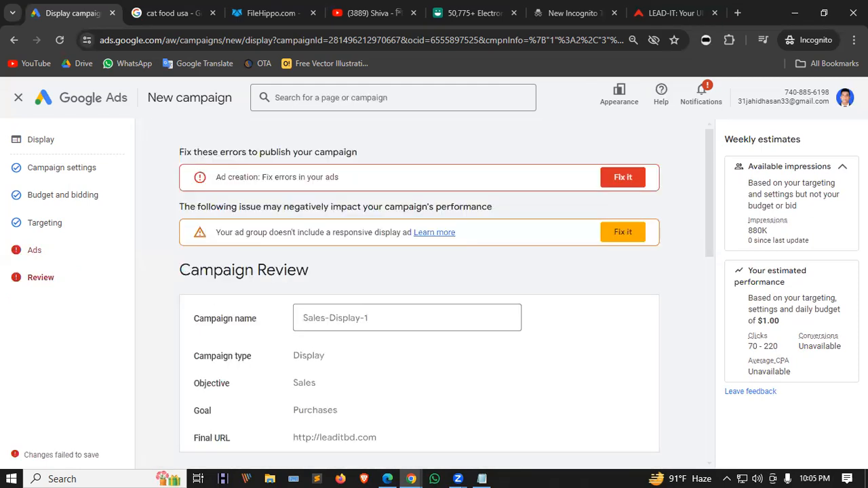
{"action": "left_click", "coordinate": [619, 180]}
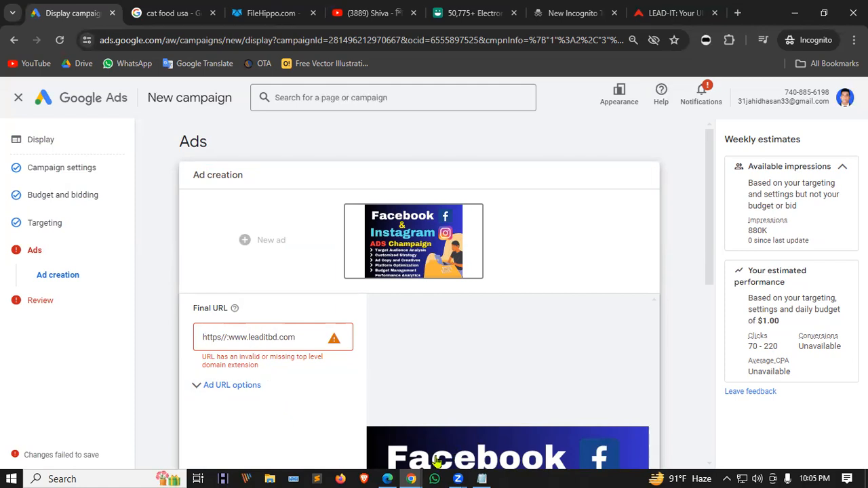
{"action": "left_click", "coordinate": [682, 10]}
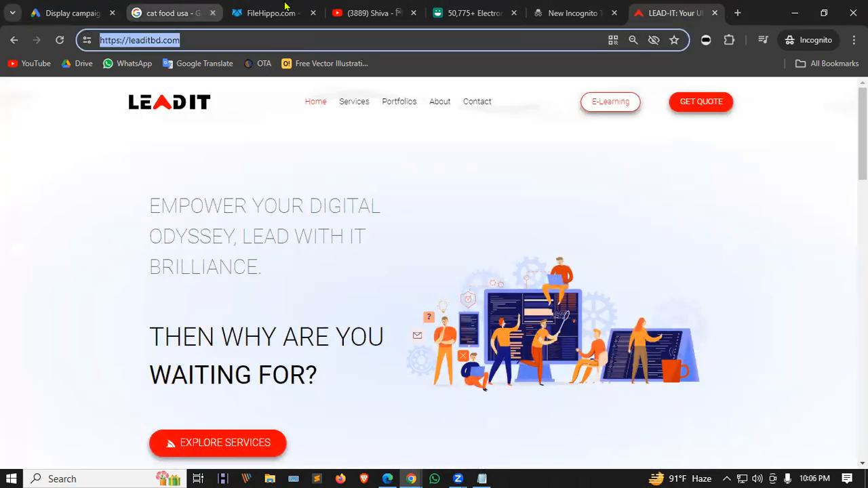
{"action": "left_click", "coordinate": [260, 7]}
{"action": "left_click", "coordinate": [99, 9]}
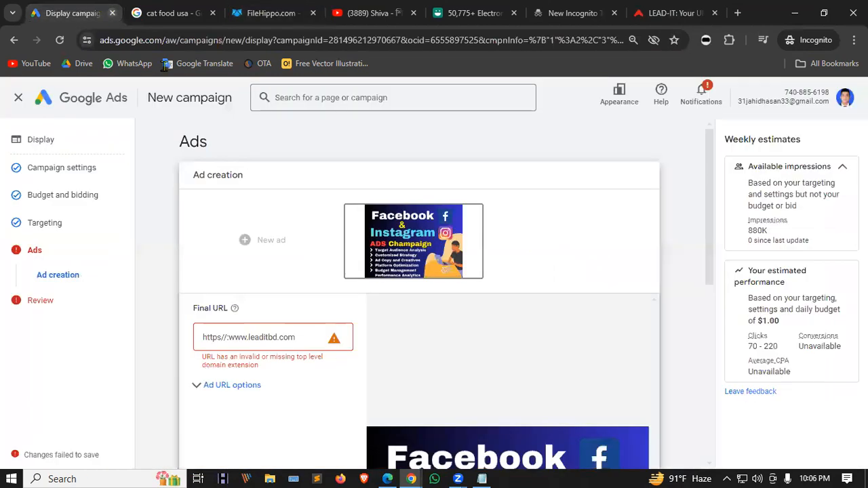
{"action": "triple_click", "coordinate": [285, 336]}
{"action": "key", "text": "ctrl+v"}
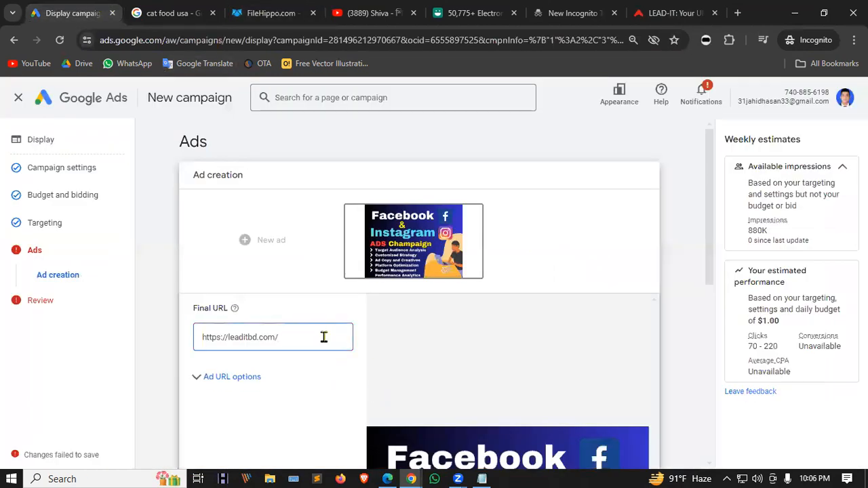
{"action": "scroll", "coordinate": [287, 373], "scroll_direction": "down", "scroll_amount": 6}
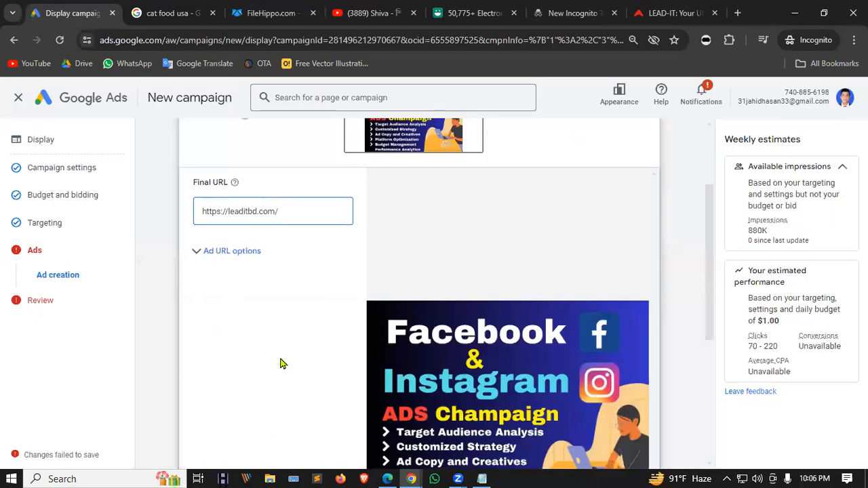
{"action": "left_click", "coordinate": [215, 414]}
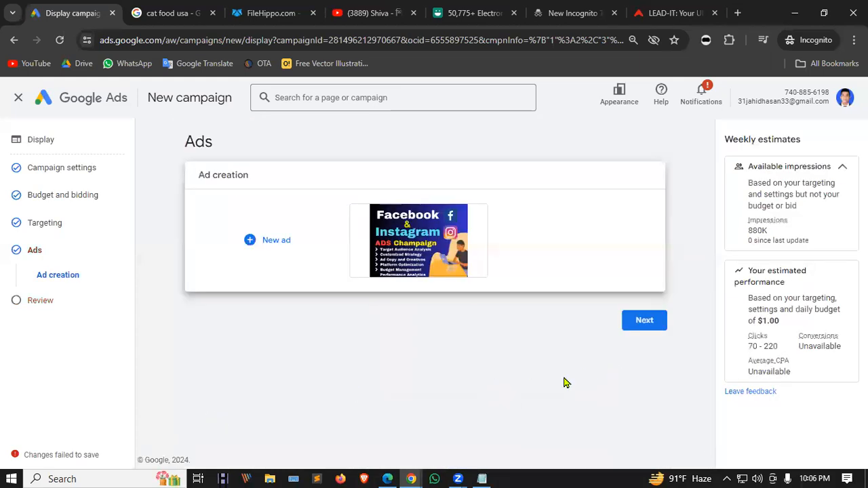
{"action": "left_click", "coordinate": [647, 324]}
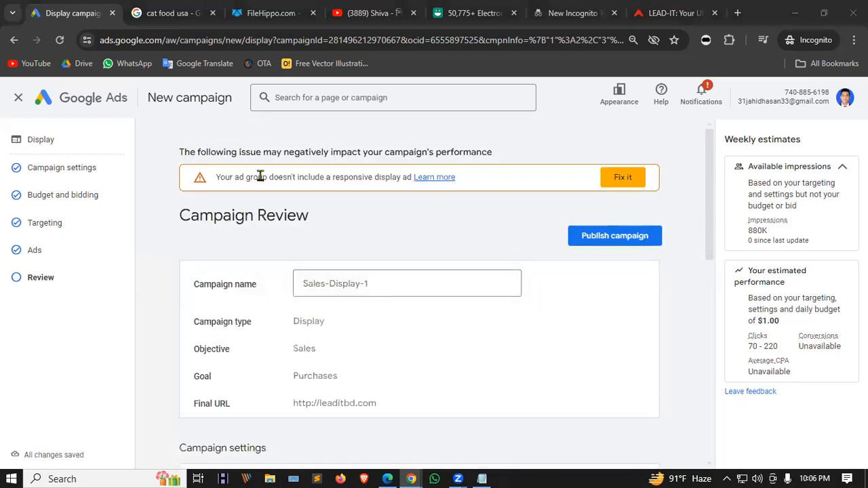
Leave the review for the Ad creation page and bring up the New ad choices.
{"action": "left_click", "coordinate": [614, 177]}
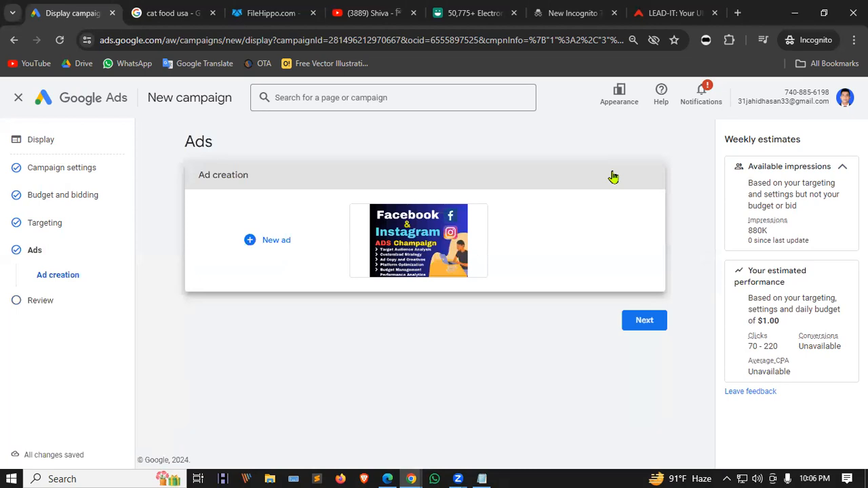
{"action": "left_click", "coordinate": [642, 325]}
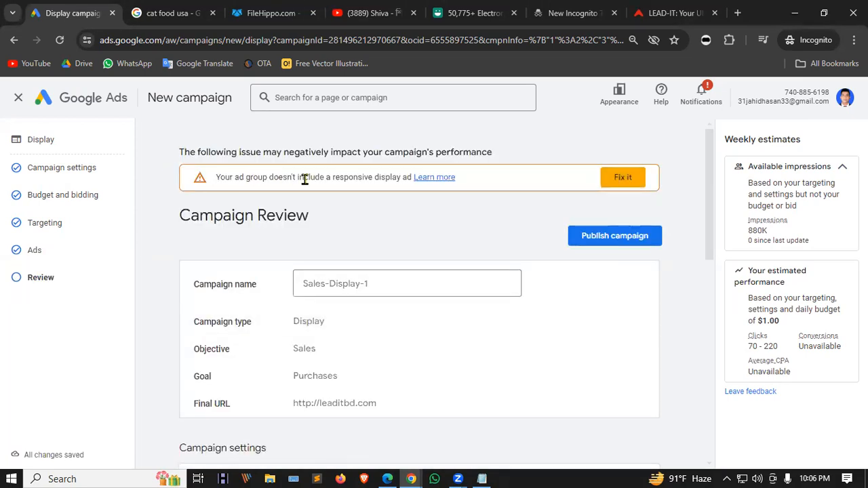
{"action": "left_click", "coordinate": [621, 182]}
{"action": "left_click", "coordinate": [251, 243]}
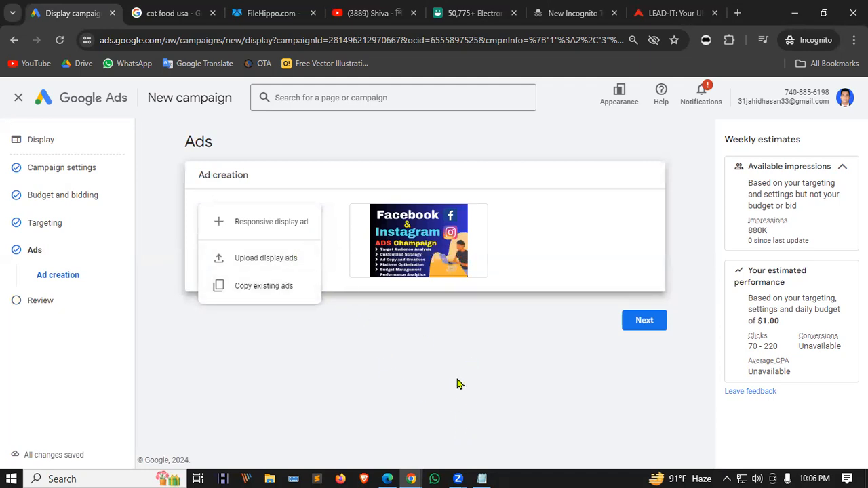
Start a new responsive display ad and go to its Final URL field.
{"action": "left_click", "coordinate": [229, 216]}
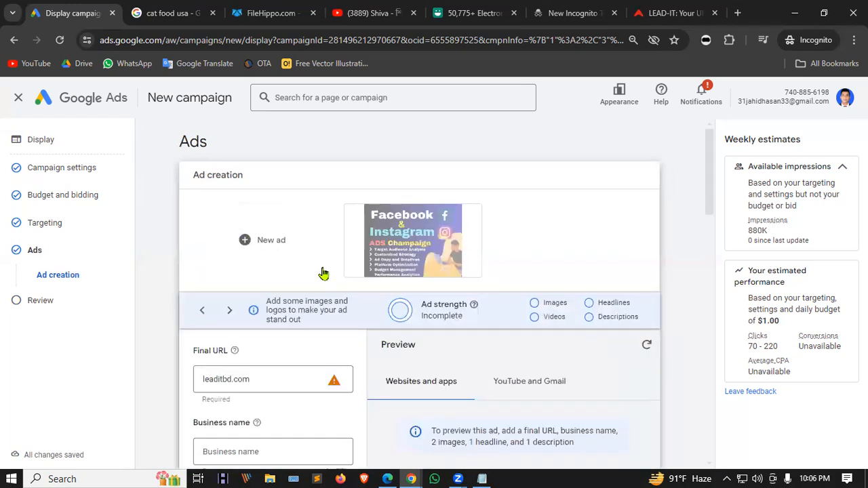
{"action": "scroll", "coordinate": [323, 267], "scroll_direction": "down", "scroll_amount": 3}
{"action": "left_click", "coordinate": [299, 190]}
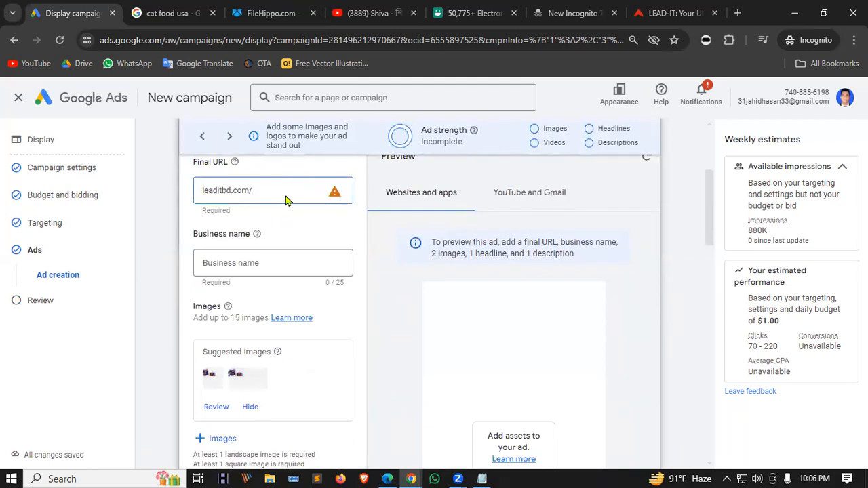
{"action": "left_click", "coordinate": [314, 224]}
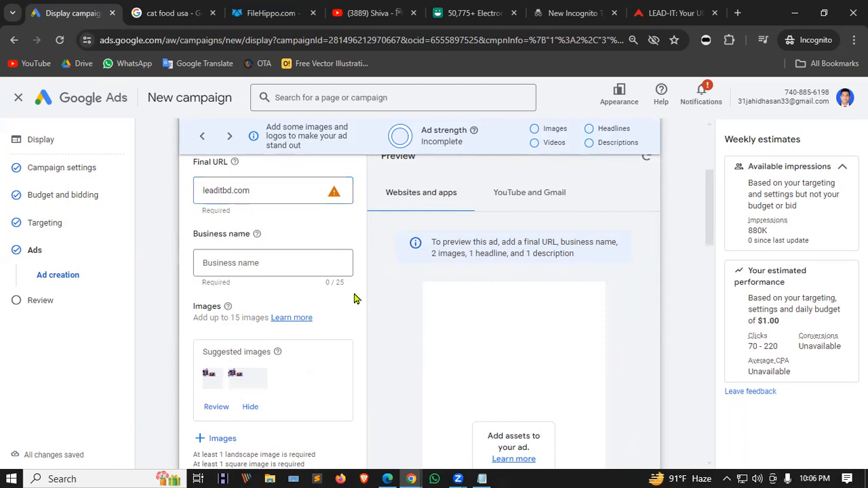
{"action": "scroll", "coordinate": [354, 298], "scroll_direction": "down", "scroll_amount": 1}
{"action": "scroll", "coordinate": [354, 299], "scroll_direction": "up", "scroll_amount": 3}
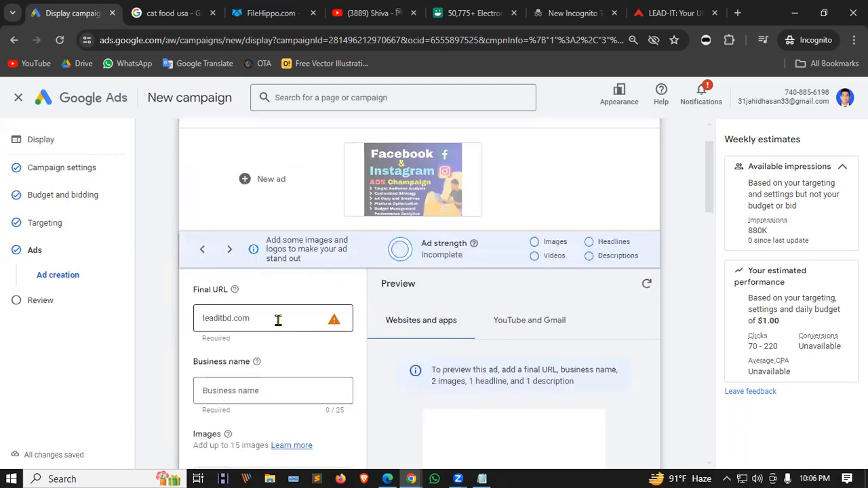
{"action": "scroll", "coordinate": [278, 319], "scroll_direction": "up", "scroll_amount": 1}
{"action": "scroll", "coordinate": [278, 319], "scroll_direction": "down", "scroll_amount": 2}
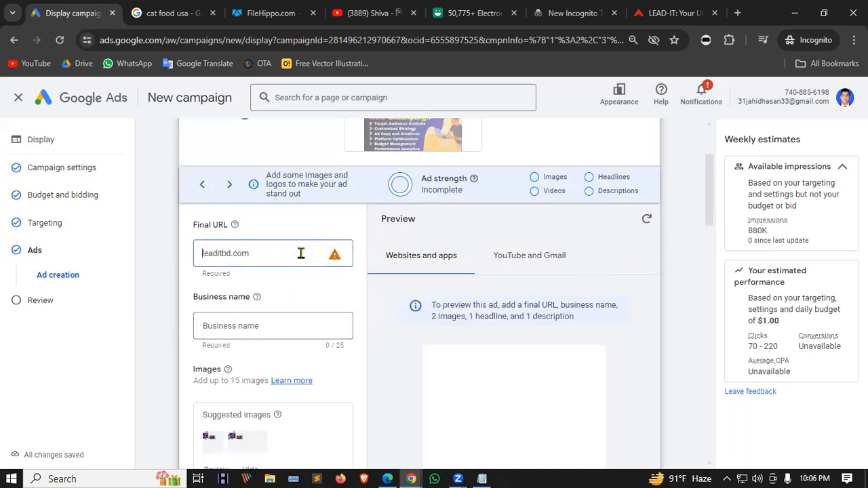
{"action": "type", "text": "htt"}
{"action": "type", "text": "ps//"}
{"action": "type", "text": ":/"}
{"action": "type", "text": "//"}
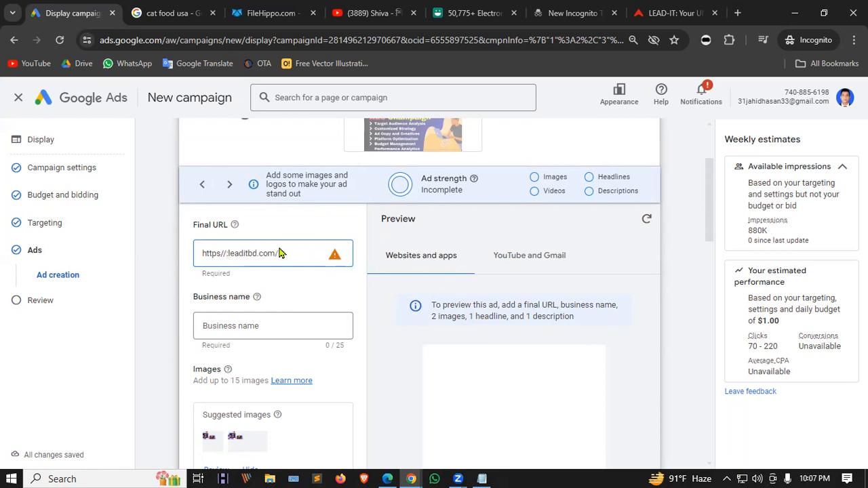
{"action": "type", "text": ":www."}
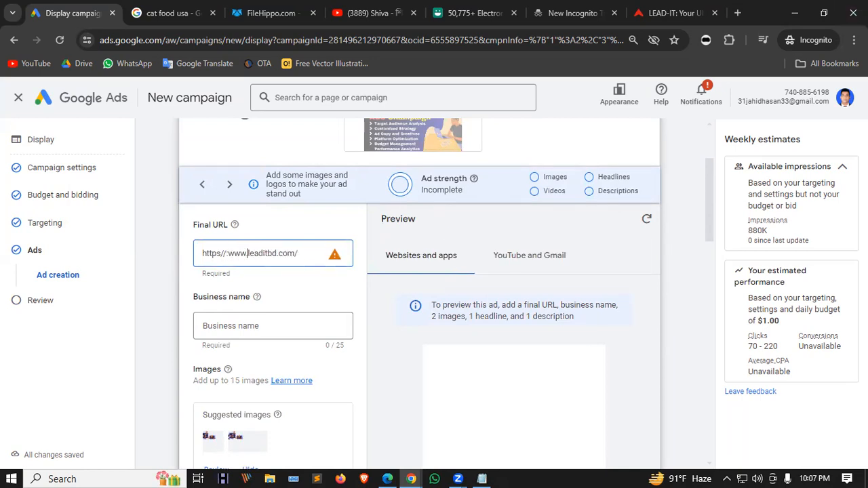
{"action": "left_click", "coordinate": [676, 13]}
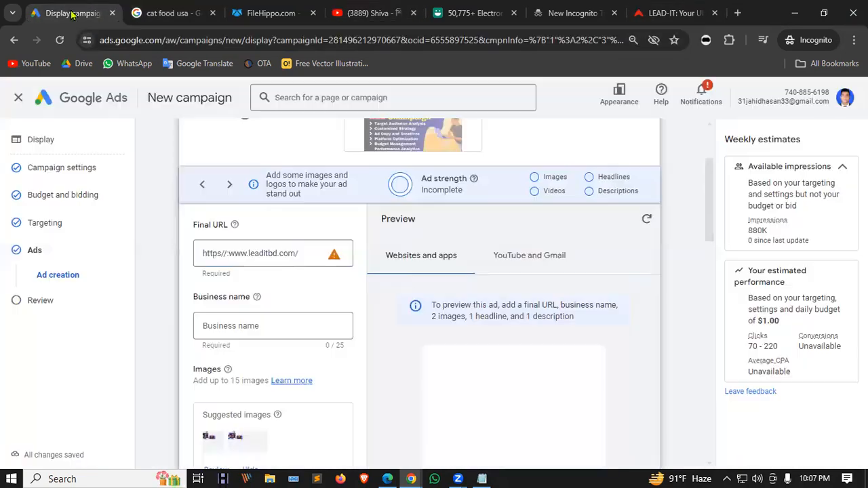
{"action": "left_click", "coordinate": [75, 13]}
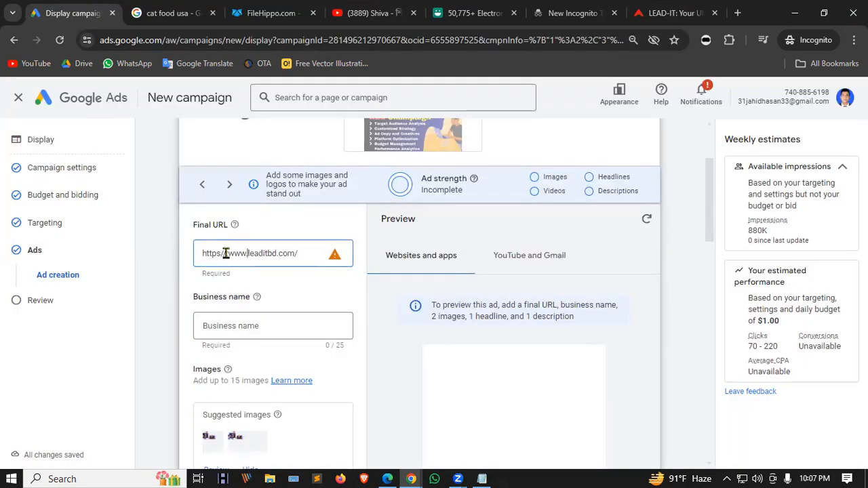
{"action": "key", "text": "BackSpace"}
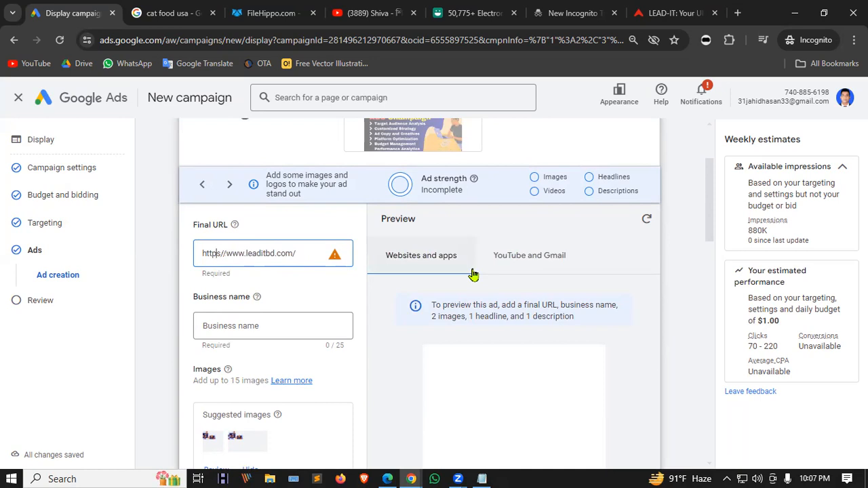
{"action": "type", "text": ":"}
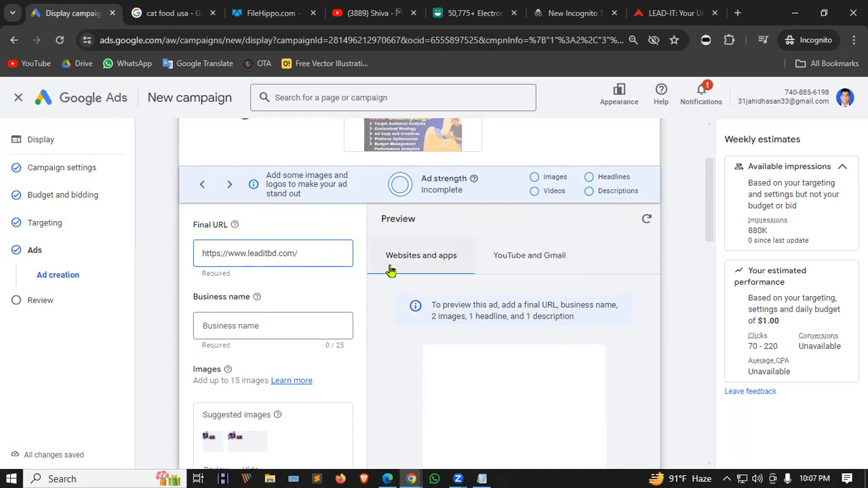
{"action": "scroll", "coordinate": [345, 269], "scroll_direction": "down", "scroll_amount": 1}
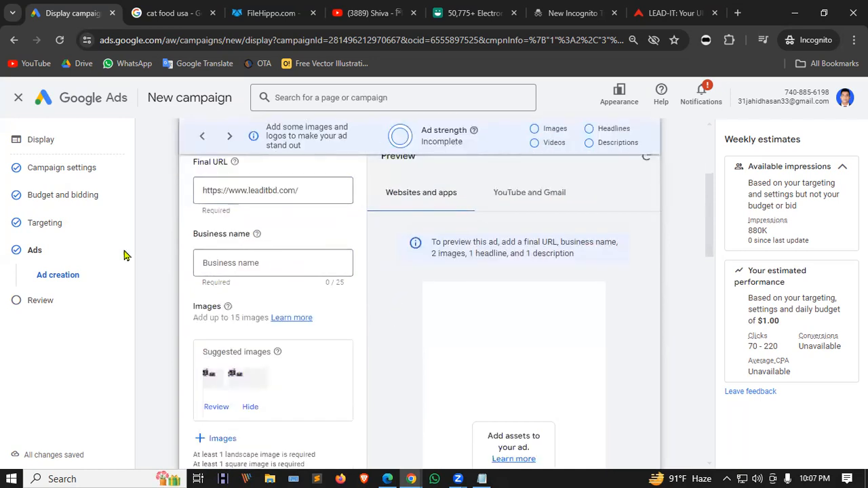
Enter the business name Lead IT and review the responsive ad form's sections.
{"action": "left_click", "coordinate": [258, 262]}
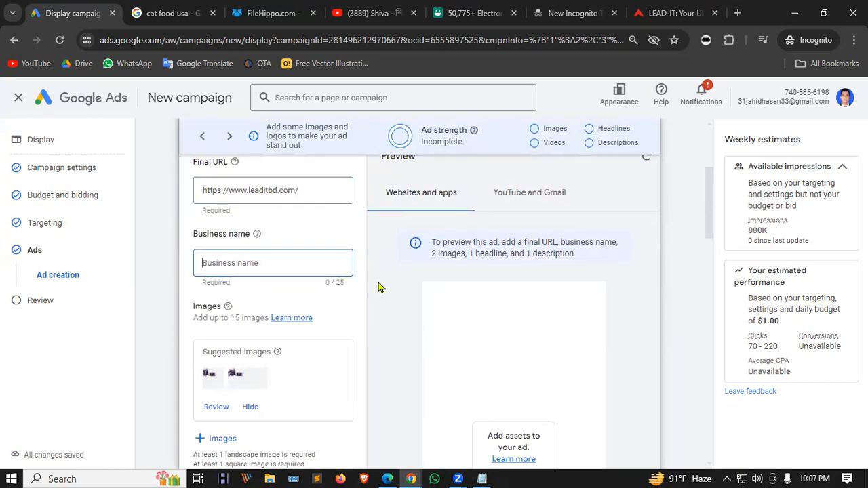
{"action": "type", "text": "Lead IT"}
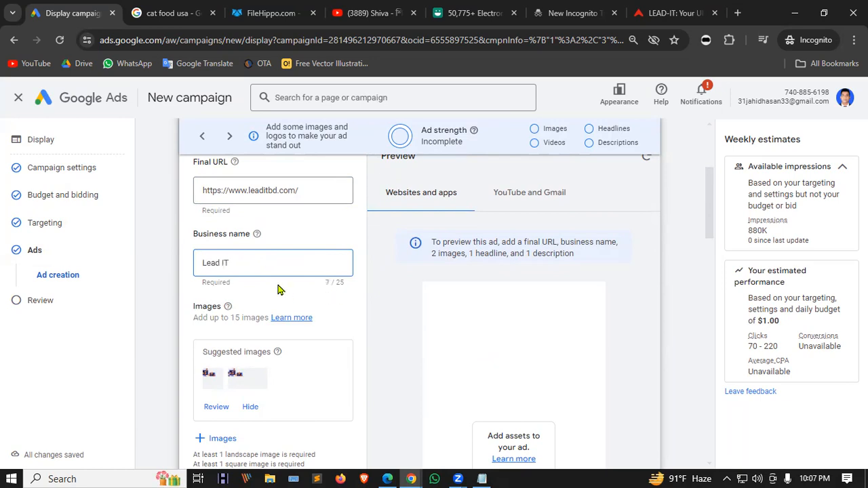
{"action": "scroll", "coordinate": [248, 299], "scroll_direction": "down", "scroll_amount": 1}
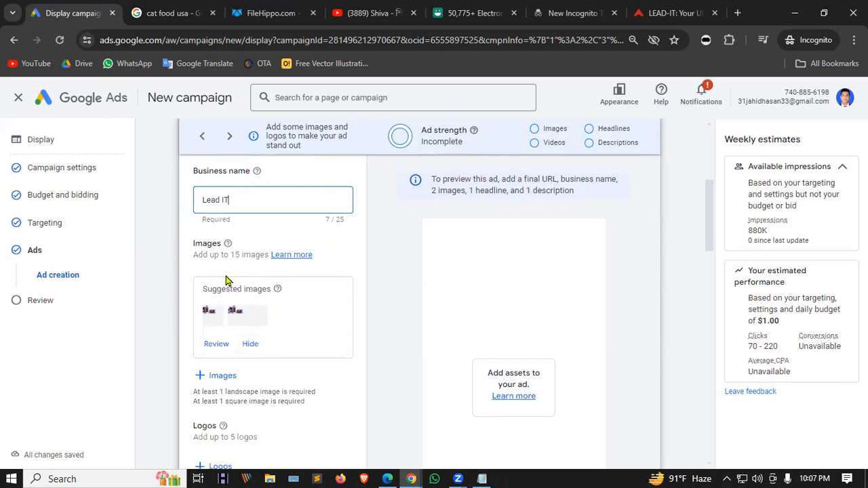
{"action": "scroll", "coordinate": [266, 265], "scroll_direction": "down", "scroll_amount": 1}
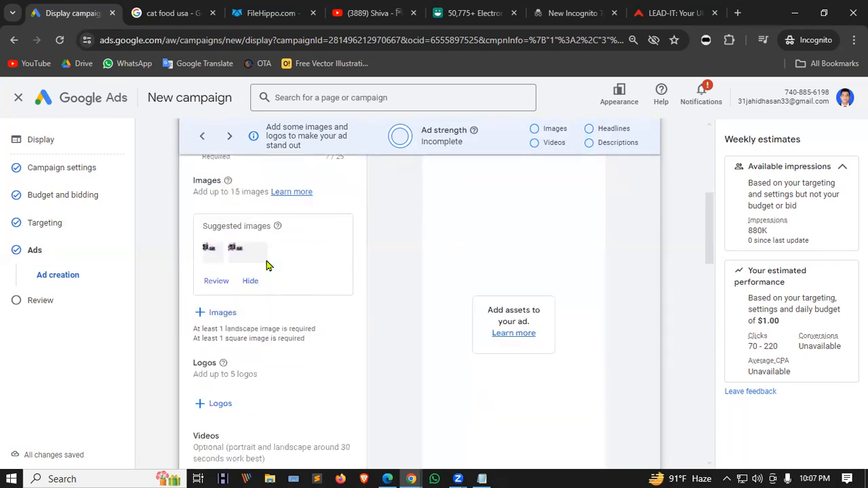
{"action": "scroll", "coordinate": [244, 266], "scroll_direction": "down", "scroll_amount": 1}
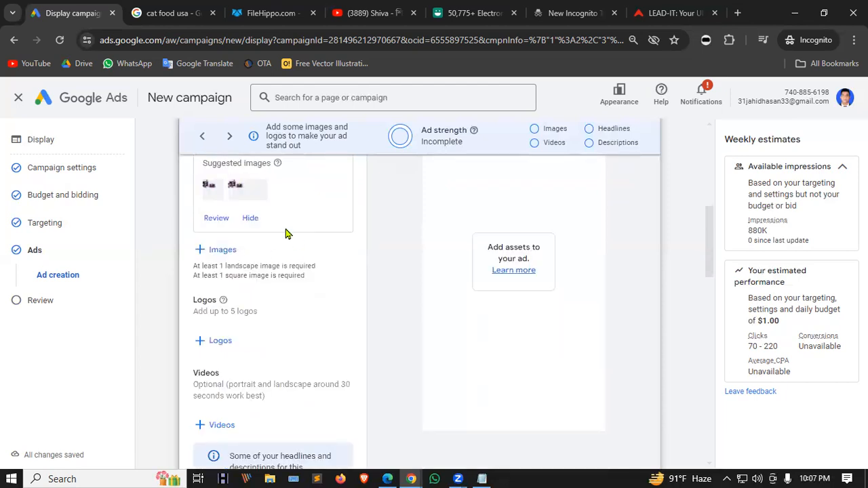
{"action": "scroll", "coordinate": [251, 277], "scroll_direction": "down", "scroll_amount": 2}
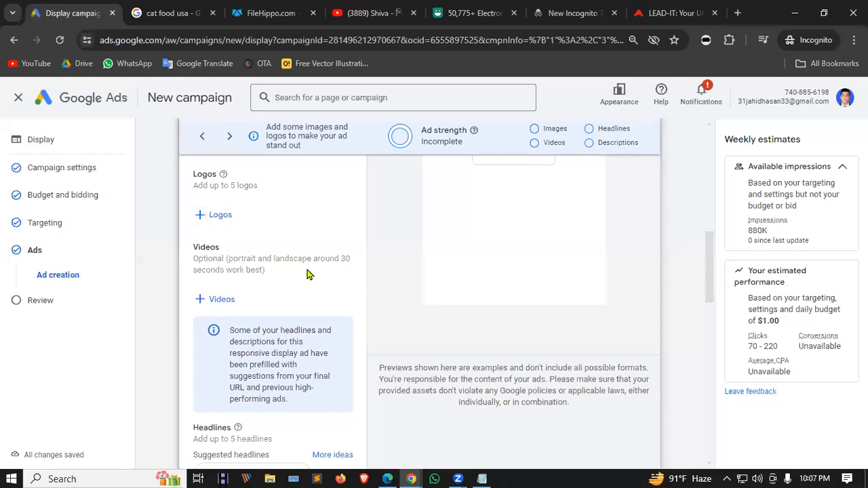
{"action": "scroll", "coordinate": [264, 251], "scroll_direction": "down", "scroll_amount": 3}
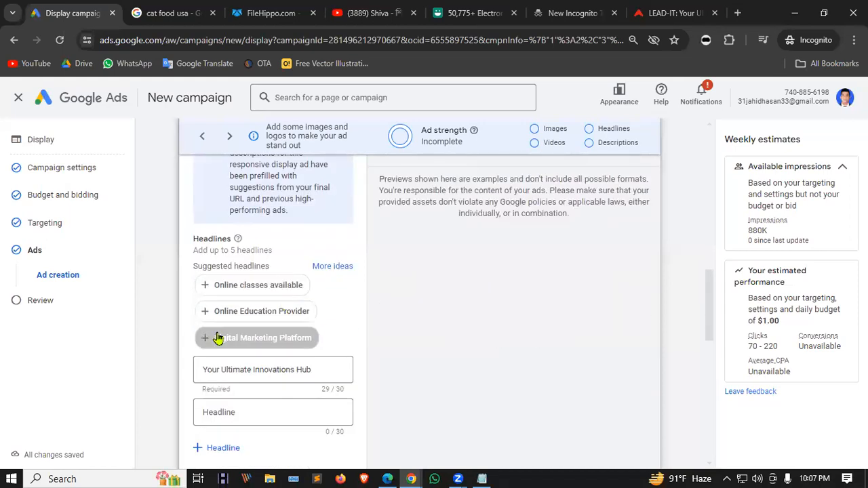
{"action": "scroll", "coordinate": [255, 254], "scroll_direction": "down", "scroll_amount": 2}
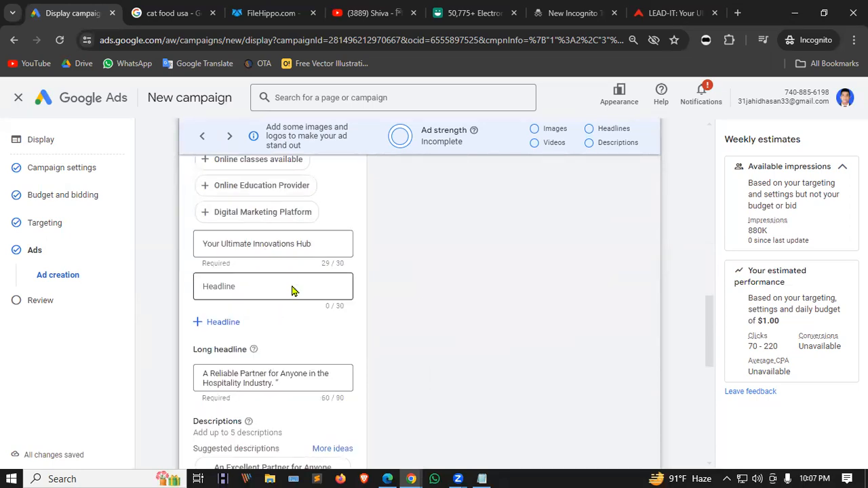
{"action": "scroll", "coordinate": [293, 290], "scroll_direction": "down", "scroll_amount": 3}
{"action": "scroll", "coordinate": [278, 183], "scroll_direction": "up", "scroll_amount": 3}
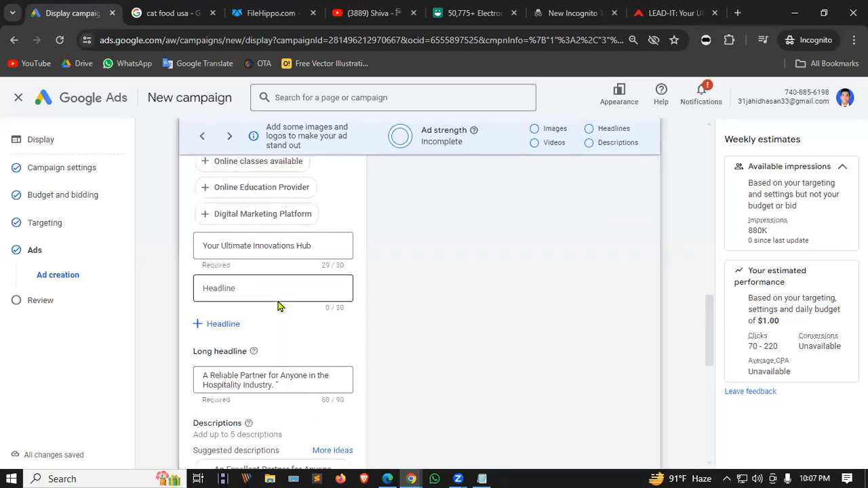
{"action": "scroll", "coordinate": [281, 304], "scroll_direction": "down", "scroll_amount": 8}
{"action": "scroll", "coordinate": [276, 265], "scroll_direction": "up", "scroll_amount": 4}
{"action": "scroll", "coordinate": [237, 319], "scroll_direction": "down", "scroll_amount": 1}
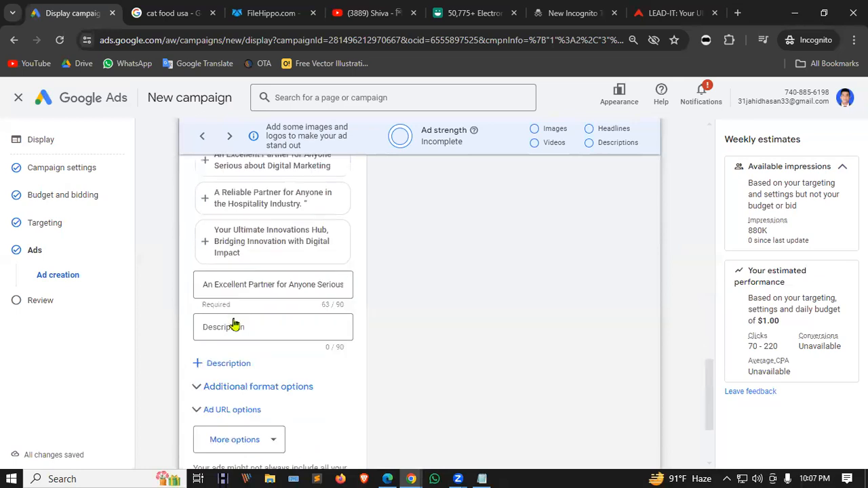
{"action": "scroll", "coordinate": [234, 324], "scroll_direction": "up", "scroll_amount": 6}
{"action": "scroll", "coordinate": [249, 237], "scroll_direction": "down", "scroll_amount": 1}
{"action": "scroll", "coordinate": [219, 439], "scroll_direction": "up", "scroll_amount": 5}
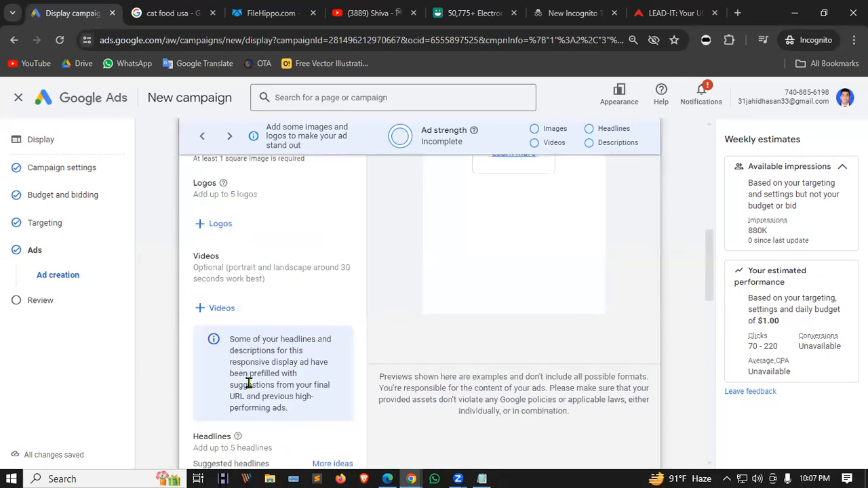
{"action": "scroll", "coordinate": [249, 383], "scroll_direction": "up", "scroll_amount": 4}
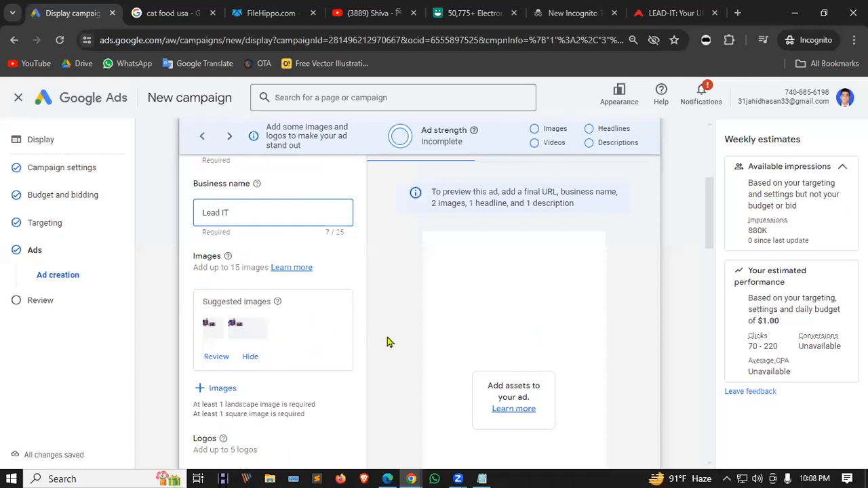
{"action": "scroll", "coordinate": [387, 325], "scroll_direction": "up", "scroll_amount": 4}
{"action": "mouse_move", "coordinate": [420, 237]}
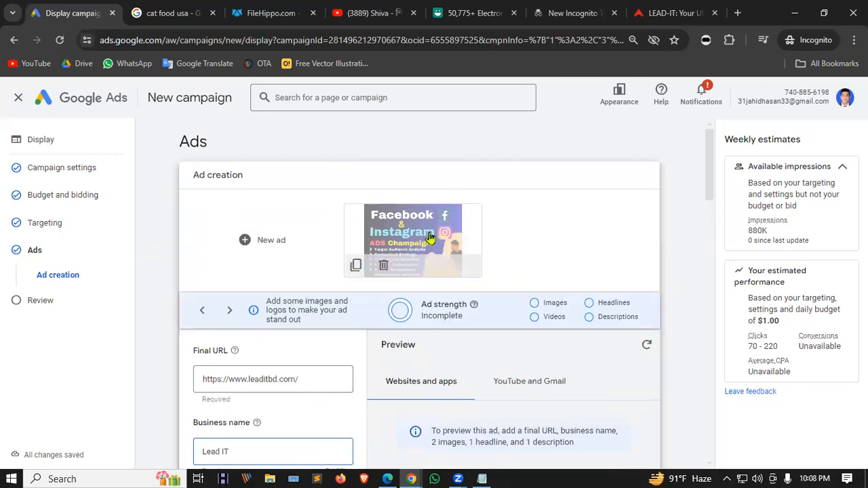
{"action": "scroll", "coordinate": [428, 238], "scroll_direction": "down", "scroll_amount": 10}
{"action": "scroll", "coordinate": [296, 278], "scroll_direction": "up", "scroll_amount": 3}
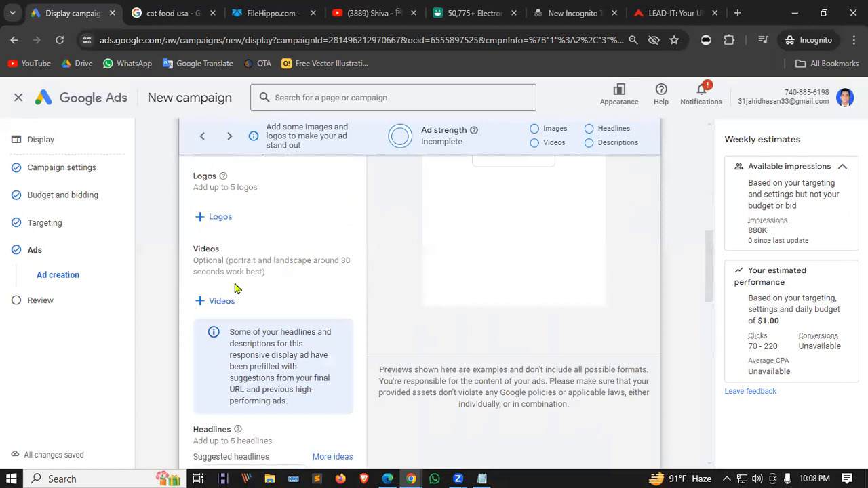
{"action": "scroll", "coordinate": [236, 288], "scroll_direction": "down", "scroll_amount": 3}
Add suggested headlines Online classes available, Digital Marketing Platform, Online Education Provider, Onsite services available.
{"action": "left_click", "coordinate": [248, 284]}
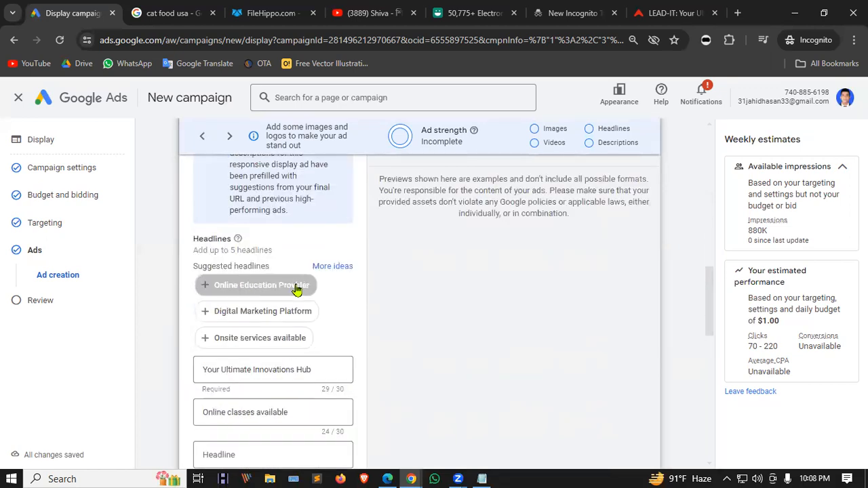
{"action": "scroll", "coordinate": [322, 405], "scroll_direction": "down", "scroll_amount": 2}
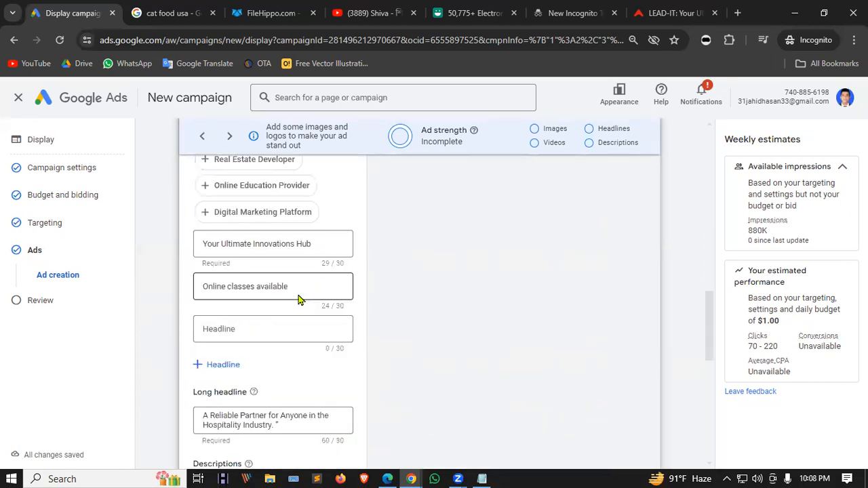
{"action": "left_click", "coordinate": [262, 220]}
{"action": "left_click", "coordinate": [275, 187]}
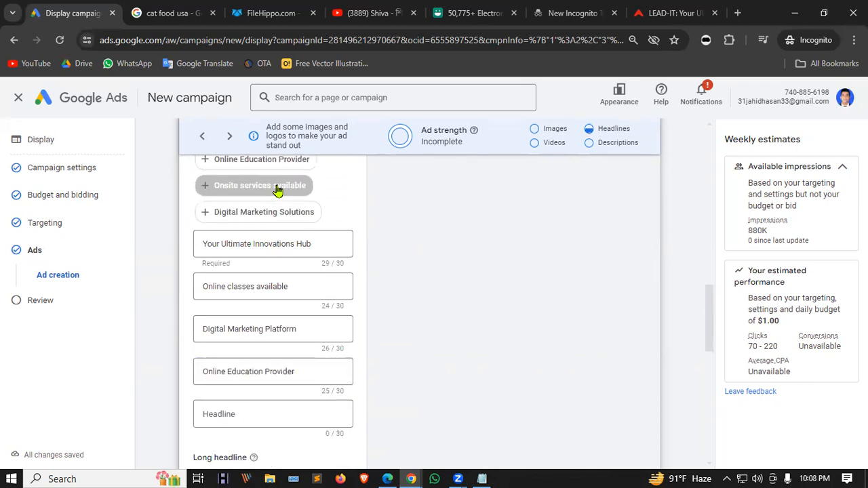
{"action": "scroll", "coordinate": [280, 244], "scroll_direction": "up", "scroll_amount": 2}
{"action": "left_click", "coordinate": [270, 286]}
Add suggested descriptions Hospitality Industry, Ultimate Innovations Hub and Empower Your Digital Odyssey.
{"action": "scroll", "coordinate": [326, 330], "scroll_direction": "down", "scroll_amount": 5}
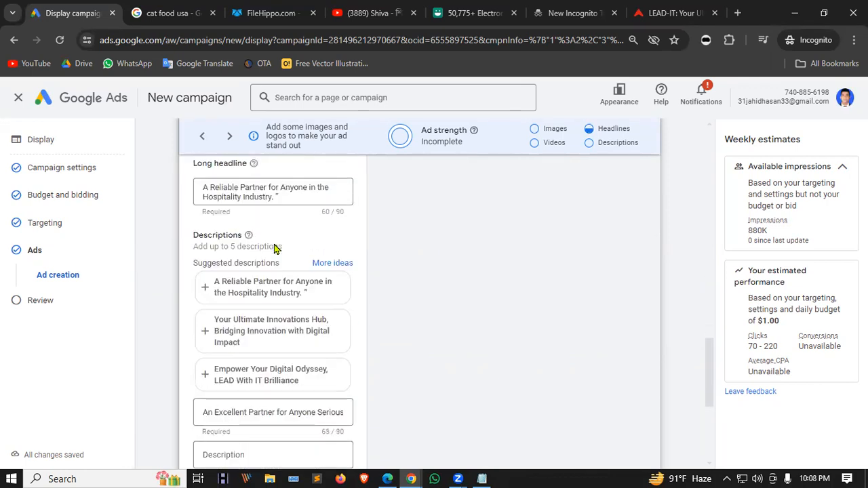
{"action": "left_click", "coordinate": [281, 293]}
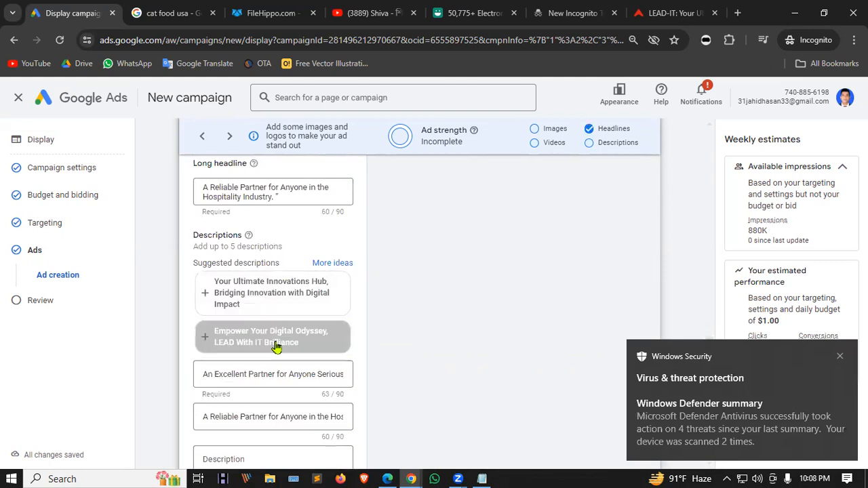
{"action": "left_click", "coordinate": [272, 293]}
{"action": "left_click", "coordinate": [272, 288]}
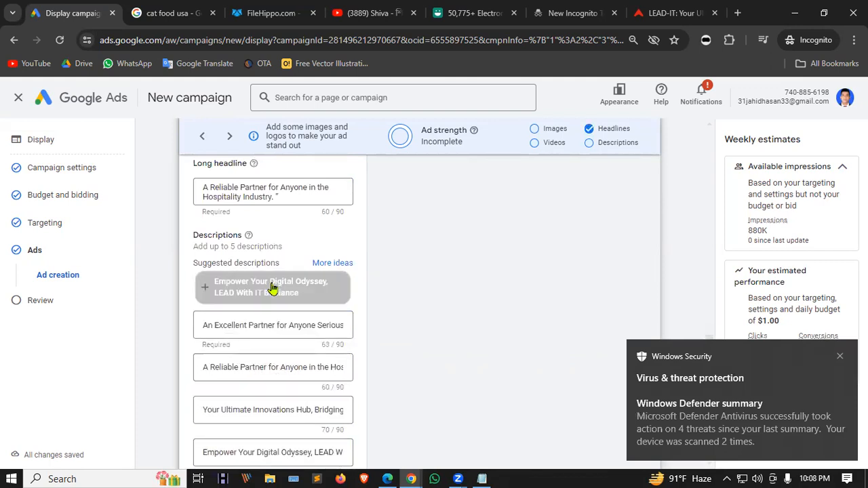
{"action": "scroll", "coordinate": [279, 298], "scroll_direction": "down", "scroll_amount": 3}
{"action": "scroll", "coordinate": [248, 369], "scroll_direction": "up", "scroll_amount": 2}
{"action": "scroll", "coordinate": [261, 362], "scroll_direction": "down", "scroll_amount": 2}
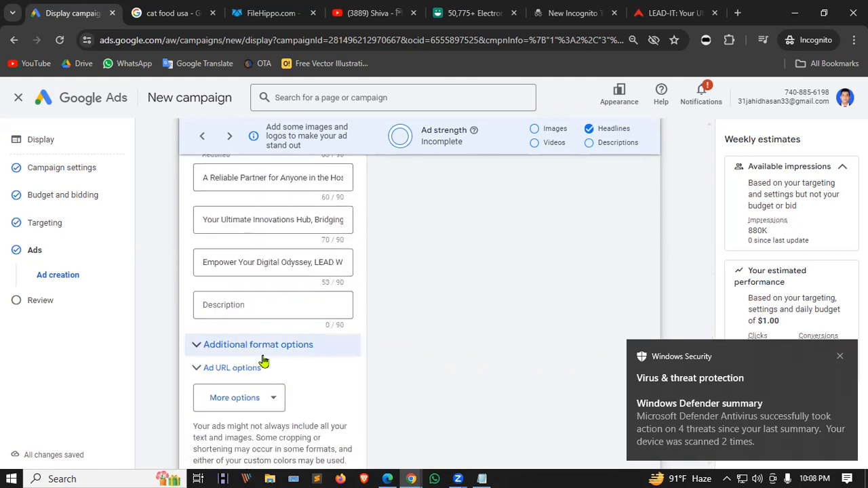
{"action": "scroll", "coordinate": [287, 299], "scroll_direction": "up", "scroll_amount": 1}
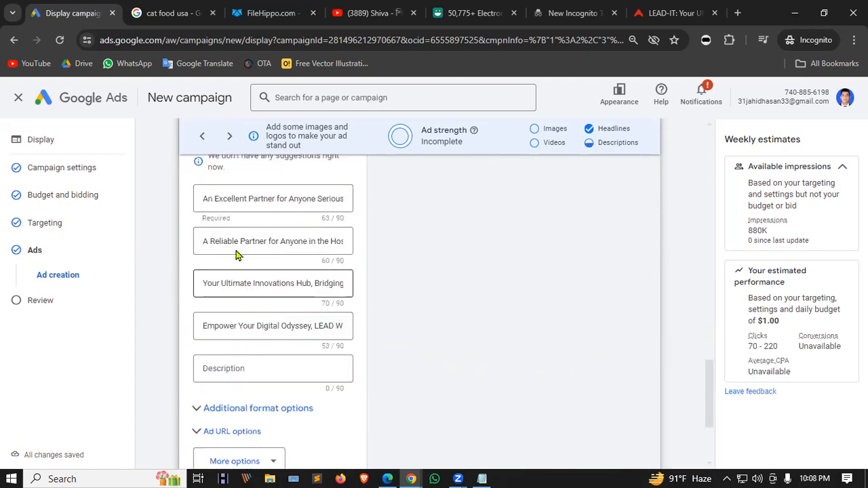
{"action": "scroll", "coordinate": [237, 254], "scroll_direction": "up", "scroll_amount": 1}
Write a fifth description reading "Best Course" with a capital B.
{"action": "left_click", "coordinate": [237, 440]}
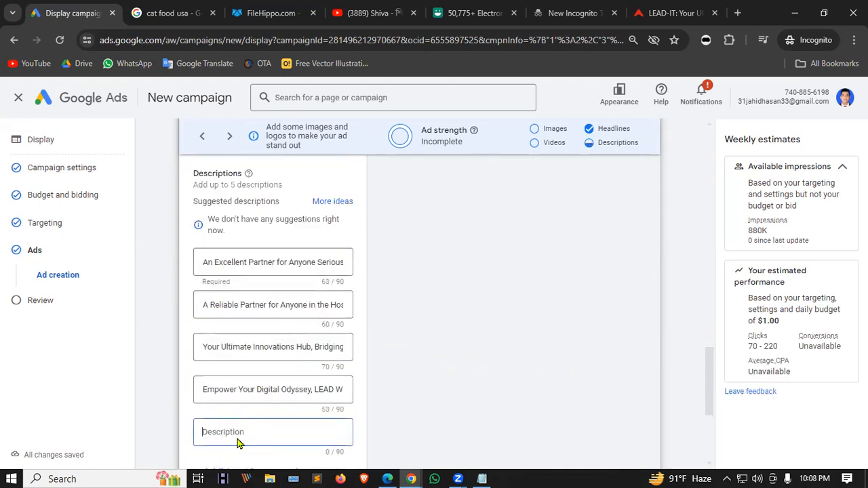
{"action": "type", "text": "best Cou"}
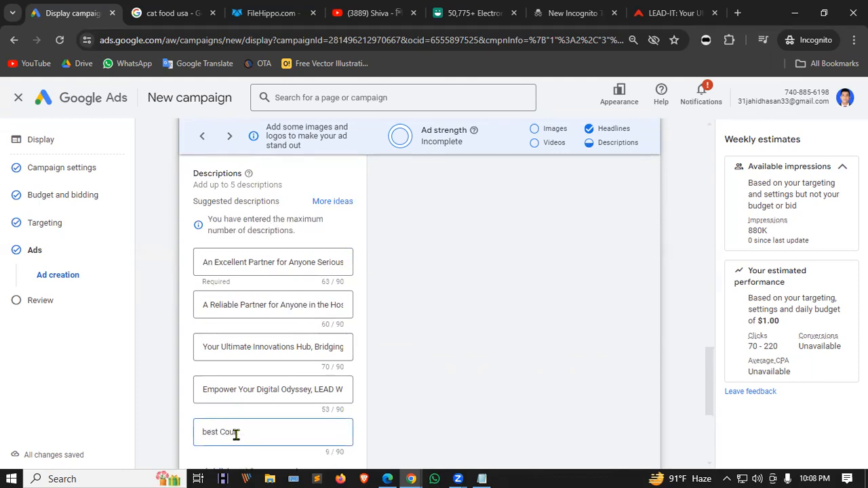
{"action": "type", "text": "rse"}
{"action": "left_click", "coordinate": [202, 432]}
{"action": "key", "text": "Delete"}
{"action": "type", "text": "B"}
{"action": "scroll", "coordinate": [277, 283], "scroll_direction": "down", "scroll_amount": 3}
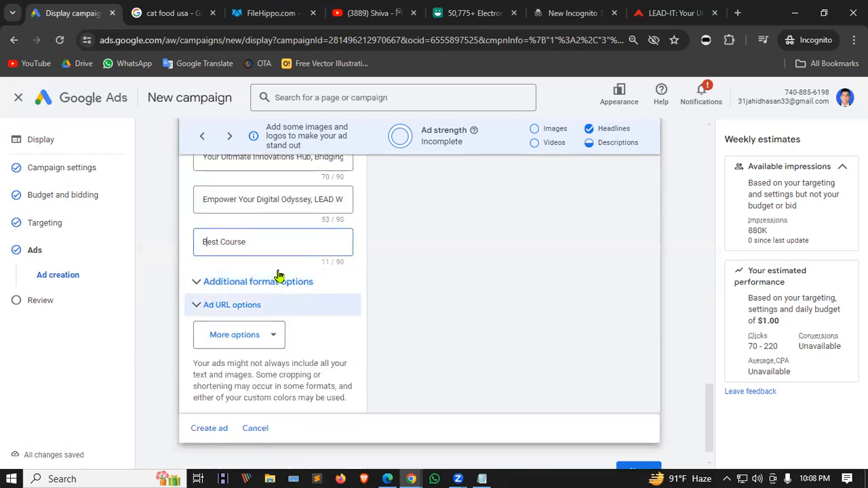
{"action": "scroll", "coordinate": [277, 275], "scroll_direction": "down", "scroll_amount": 1}
Advance to the Campaign Review and scroll through it to check the Ads error.
{"action": "left_click", "coordinate": [637, 443]}
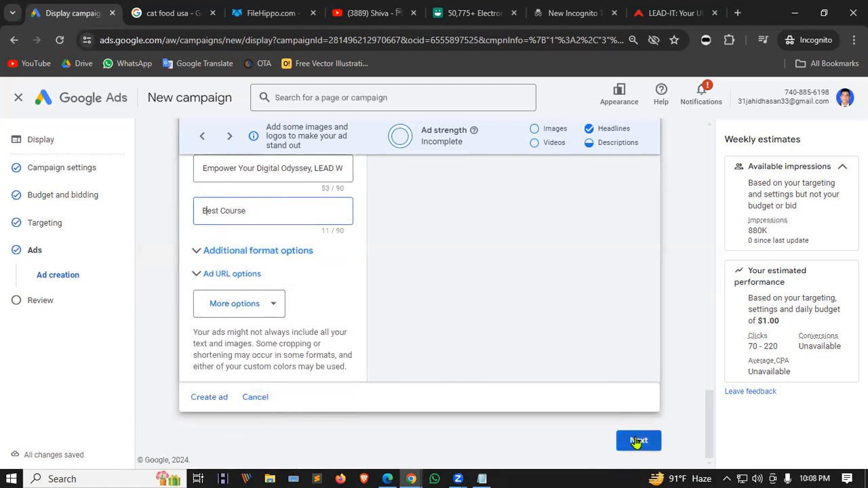
{"action": "left_click", "coordinate": [638, 441]}
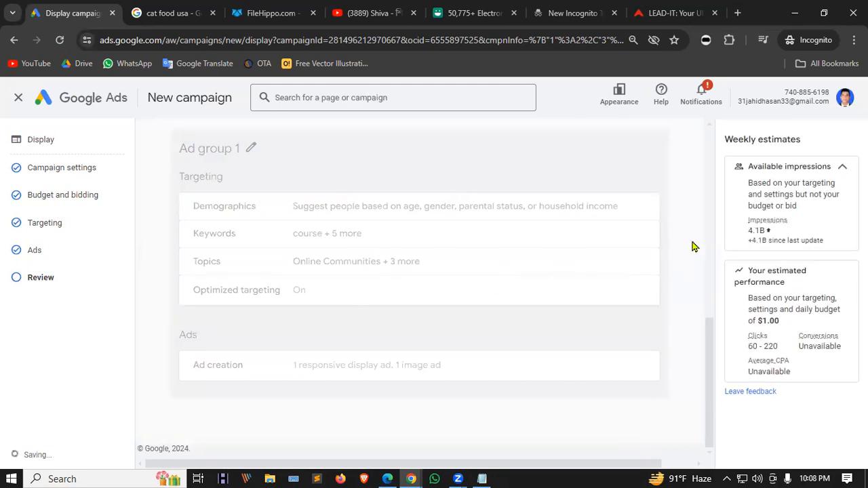
{"action": "scroll", "coordinate": [393, 306], "scroll_direction": "up", "scroll_amount": 4}
{"action": "scroll", "coordinate": [394, 305], "scroll_direction": "up", "scroll_amount": 4}
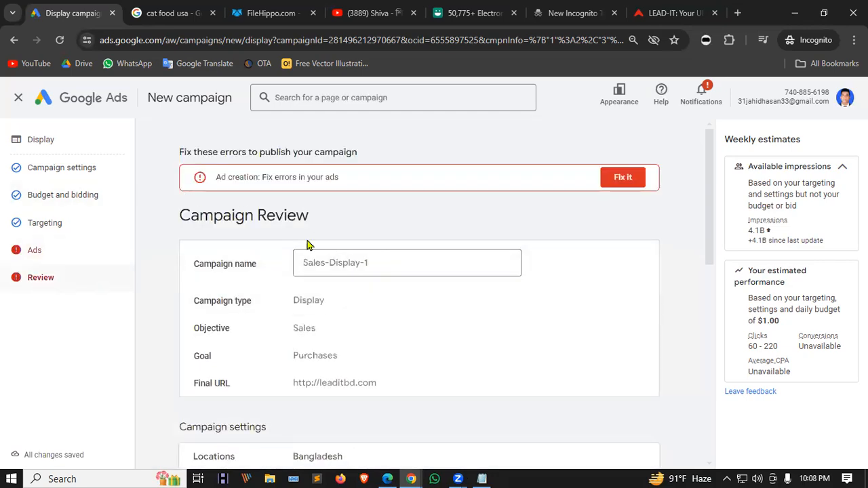
{"action": "scroll", "coordinate": [434, 293], "scroll_direction": "down", "scroll_amount": 10}
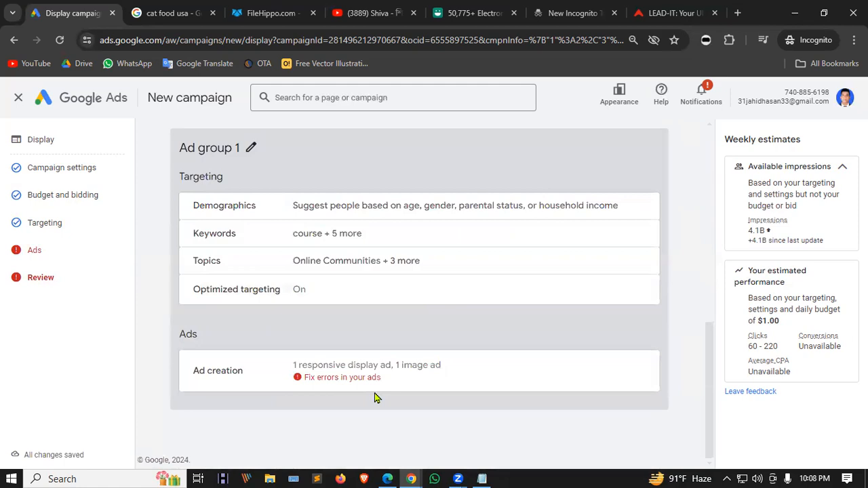
{"action": "scroll", "coordinate": [420, 346], "scroll_direction": "up", "scroll_amount": 10}
Go back to the ads and delete the faulty text-only responsive ad.
{"action": "left_click", "coordinate": [618, 177]}
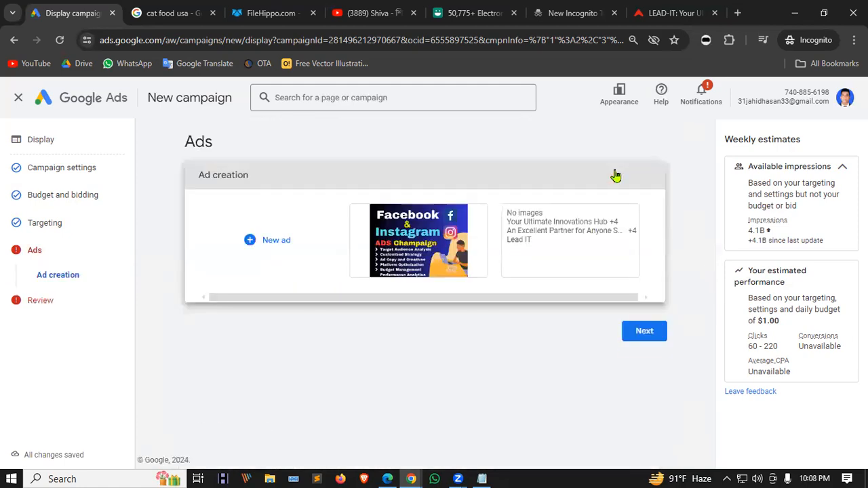
{"action": "left_click", "coordinate": [540, 241]}
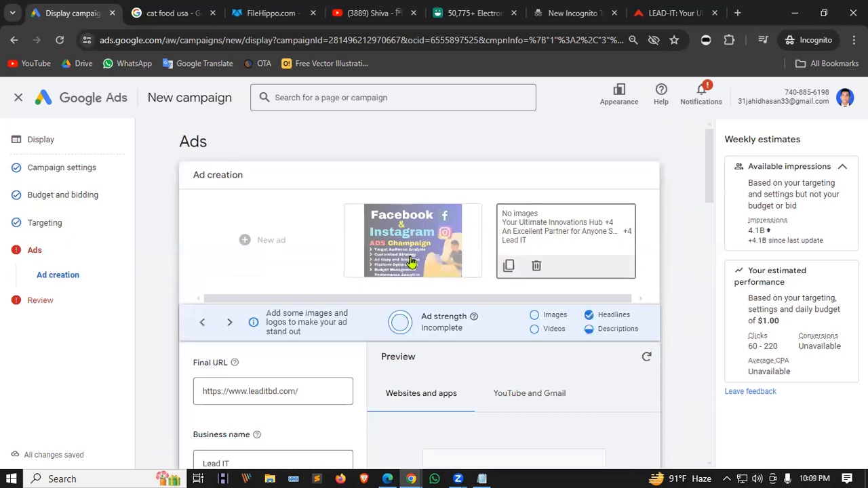
{"action": "left_click", "coordinate": [536, 267]}
{"action": "left_click", "coordinate": [483, 295]}
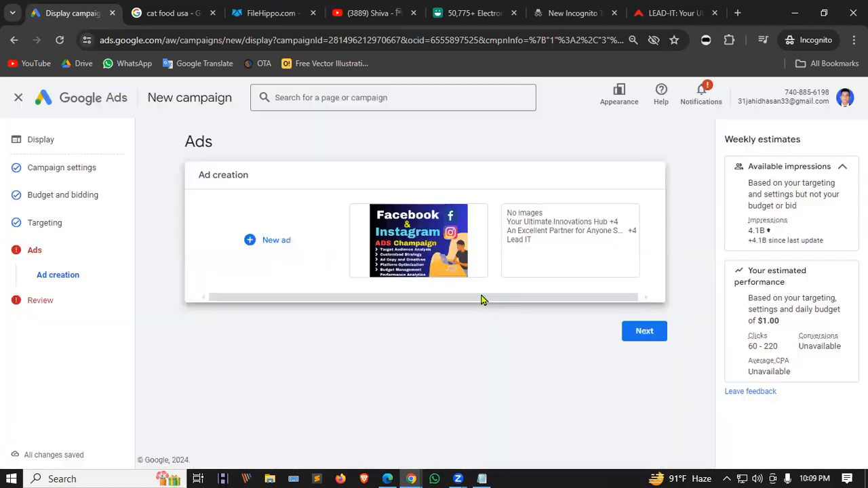
Start a new responsive display ad.
{"action": "left_click", "coordinate": [268, 233]}
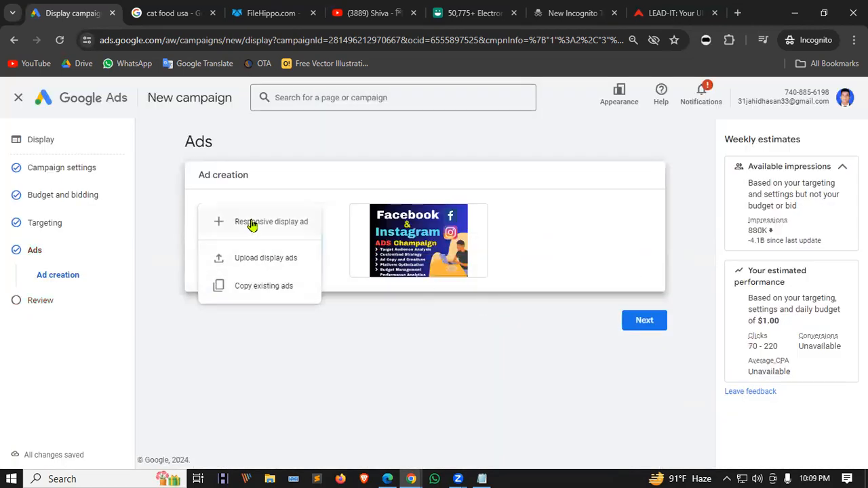
{"action": "left_click", "coordinate": [248, 227]}
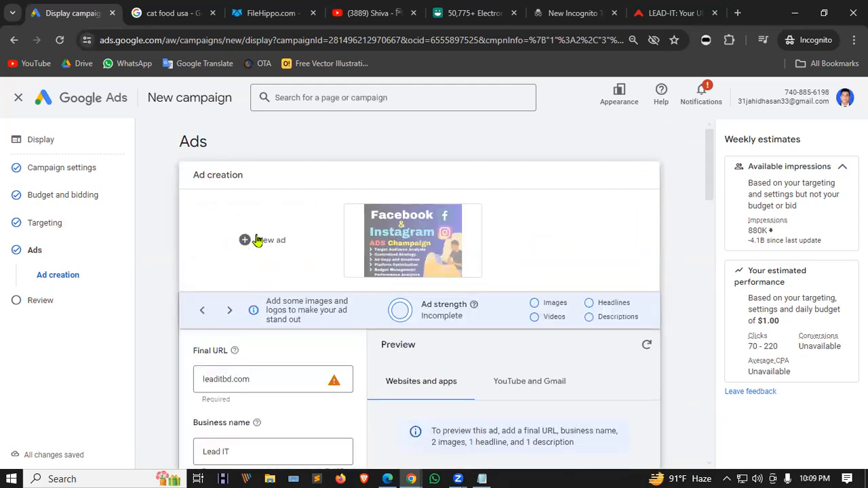
{"action": "scroll", "coordinate": [415, 333], "scroll_direction": "down", "scroll_amount": 4}
{"action": "scroll", "coordinate": [415, 333], "scroll_direction": "up", "scroll_amount": 4}
{"action": "left_click", "coordinate": [285, 378]}
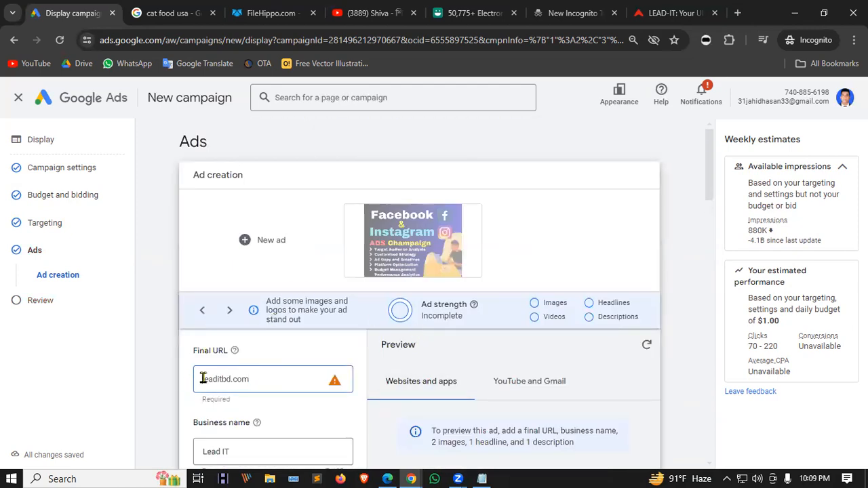
{"action": "key", "text": "Home"}
{"action": "type", "text": "htt"}
{"action": "key", "text": "ctrl+a"}
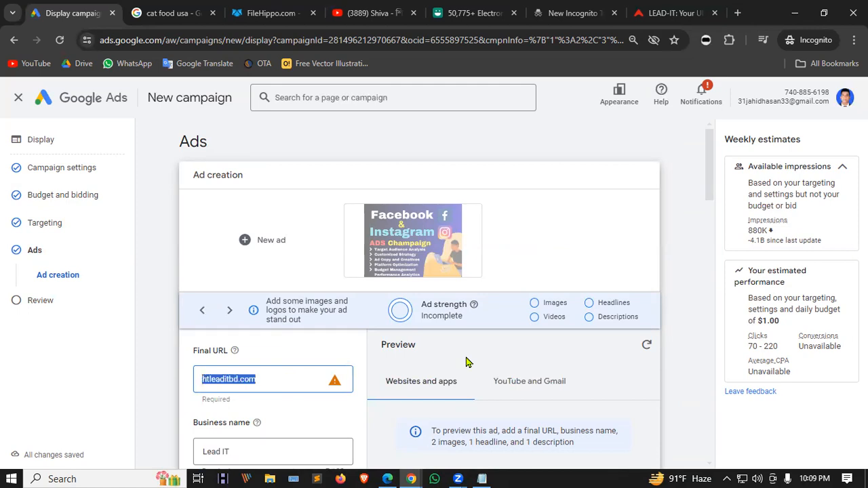
{"action": "type", "text": "https://leaditbd.com/"}
{"action": "left_click", "coordinate": [323, 351]}
{"action": "left_click", "coordinate": [228, 379]}
{"action": "type", "text": "www"}
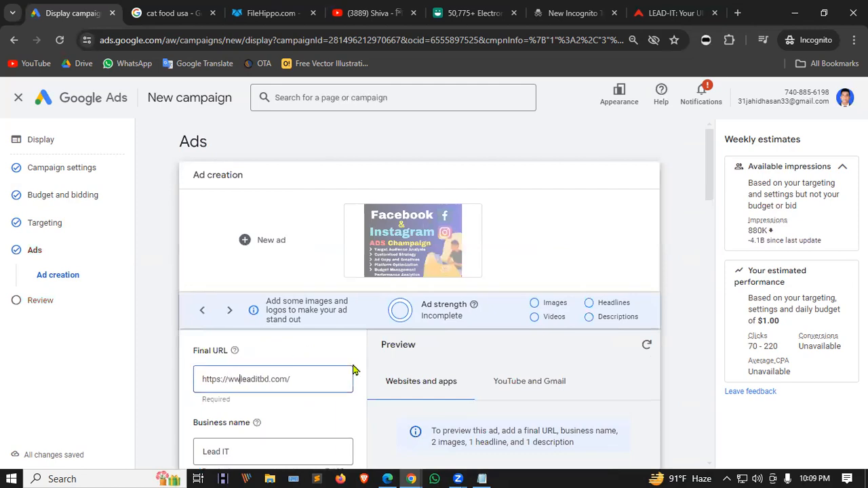
{"action": "key", "text": "BackSpace"}
{"action": "key", "text": "BackSpace"}
{"action": "key", "text": "BackSpace"}
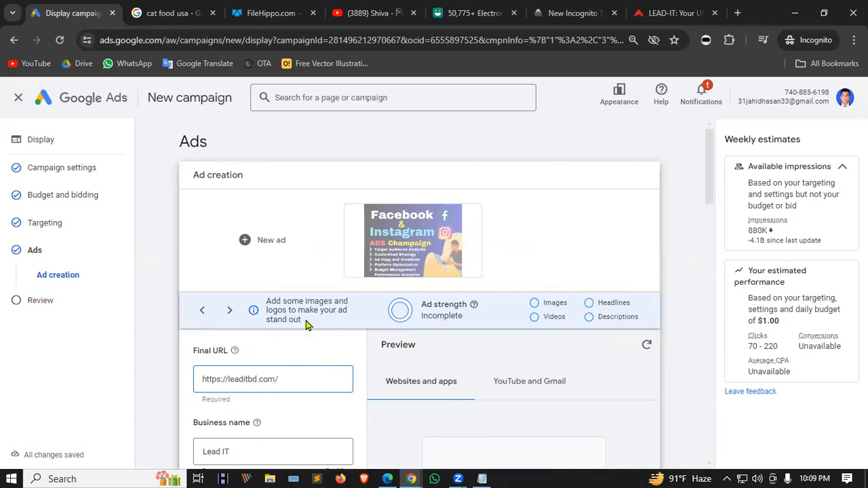
{"action": "left_click", "coordinate": [306, 351]}
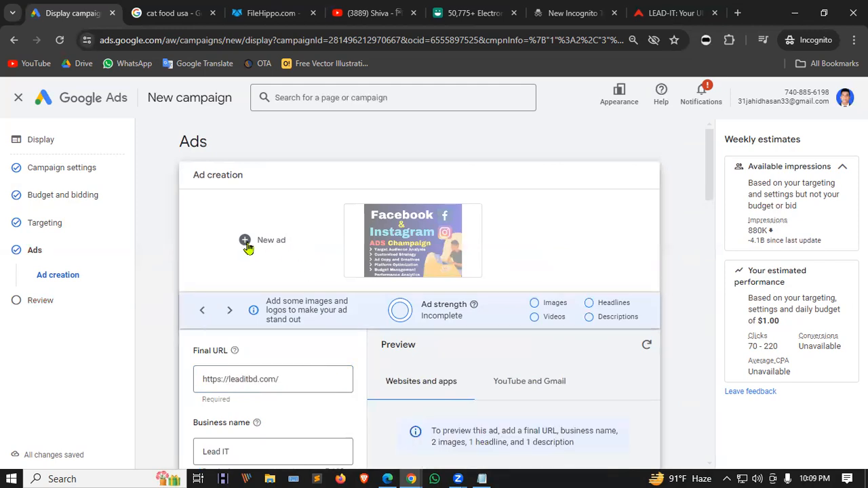
Add five suggested headlines, including Online Education Provider and Digital Marketing Solutions.
{"action": "scroll", "coordinate": [248, 248], "scroll_direction": "down", "scroll_amount": 15}
{"action": "scroll", "coordinate": [255, 262], "scroll_direction": "up", "scroll_amount": 6}
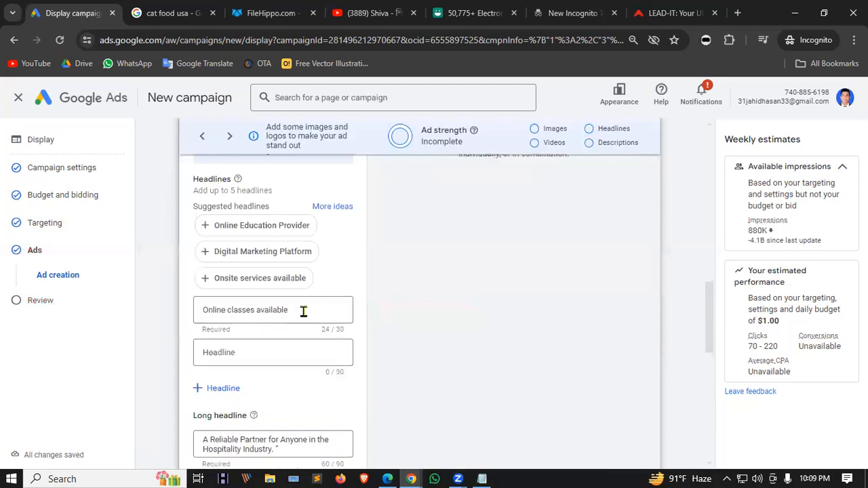
{"action": "scroll", "coordinate": [271, 380], "scroll_direction": "up", "scroll_amount": 1}
{"action": "scroll", "coordinate": [275, 326], "scroll_direction": "down", "scroll_amount": 1}
{"action": "left_click", "coordinate": [262, 229]}
{"action": "left_click", "coordinate": [260, 229]}
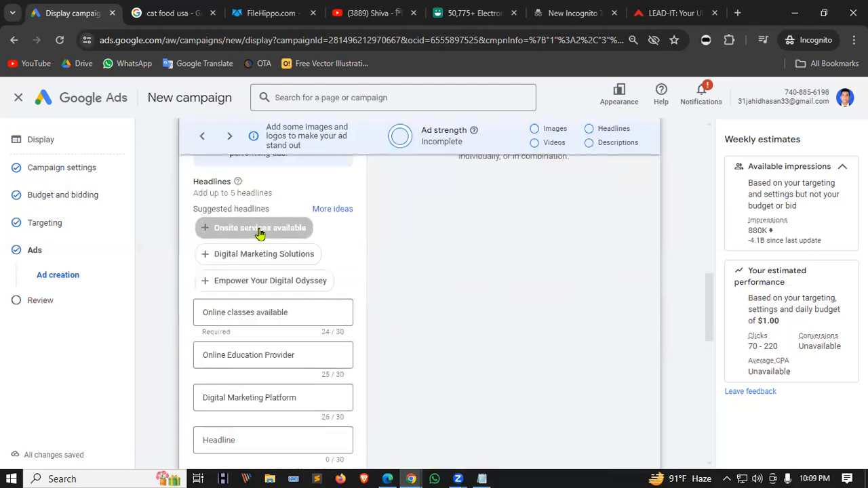
{"action": "left_click", "coordinate": [260, 229]}
{"action": "left_click", "coordinate": [260, 229]}
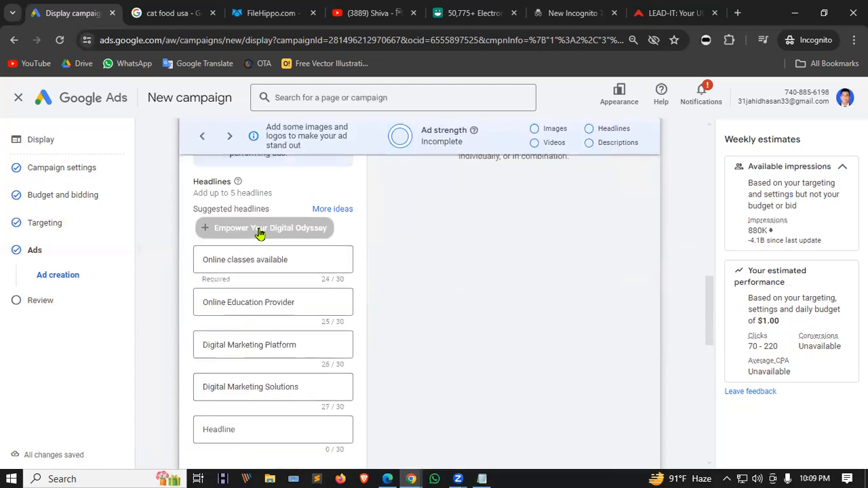
{"action": "left_click", "coordinate": [260, 229]}
Add suggested descriptions A Reliable Partner, Your Ultimate Innovations Hub and Empower Your Digital Odyssey.
{"action": "scroll", "coordinate": [298, 272], "scroll_direction": "down", "scroll_amount": 2}
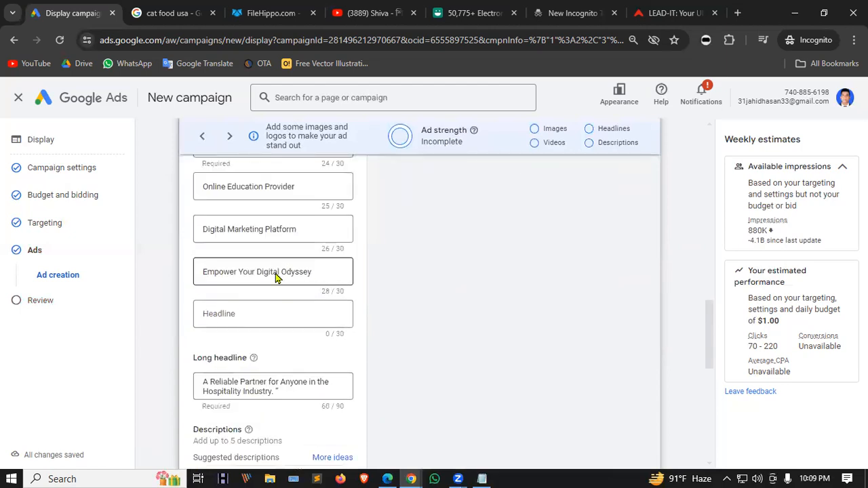
{"action": "scroll", "coordinate": [276, 278], "scroll_direction": "down", "scroll_amount": 2}
{"action": "left_click", "coordinate": [259, 358]}
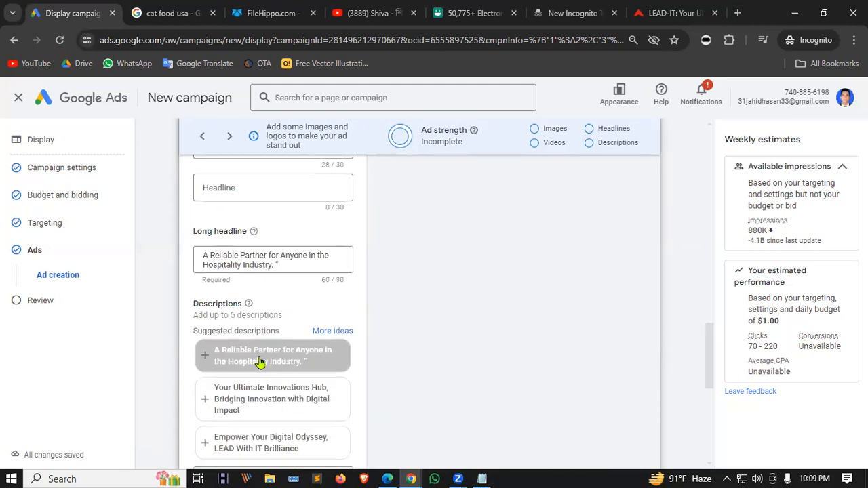
{"action": "scroll", "coordinate": [251, 305], "scroll_direction": "down", "scroll_amount": 1}
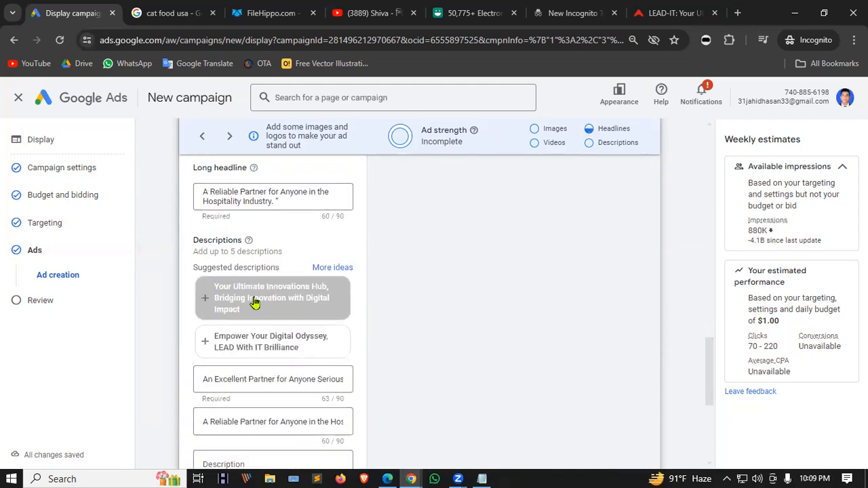
{"action": "left_click", "coordinate": [255, 302]}
{"action": "left_click", "coordinate": [255, 301]}
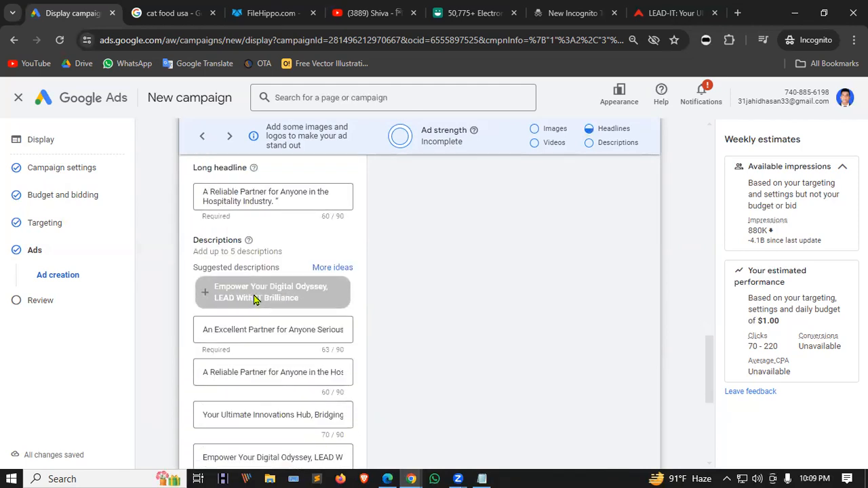
{"action": "scroll", "coordinate": [253, 298], "scroll_direction": "down", "scroll_amount": 5}
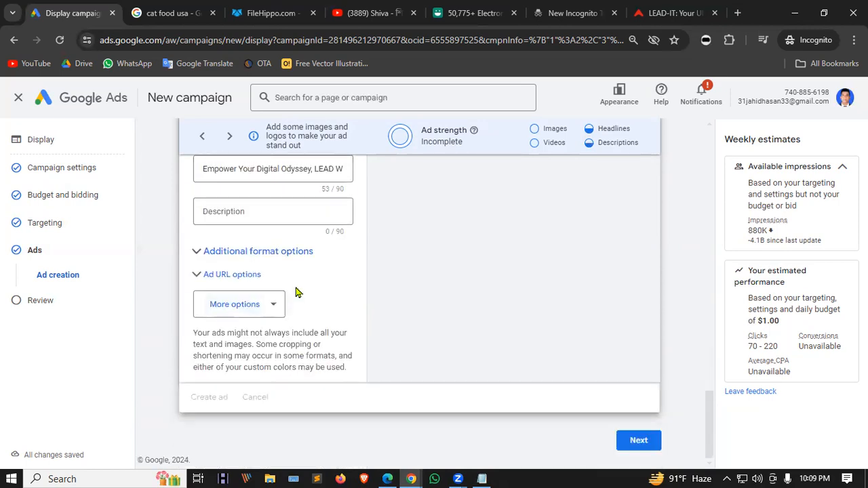
Keep the unsaved responsive ad by choosing Stay, then continue to the campaign review.
{"action": "scroll", "coordinate": [147, 269], "scroll_direction": "up", "scroll_amount": 15}
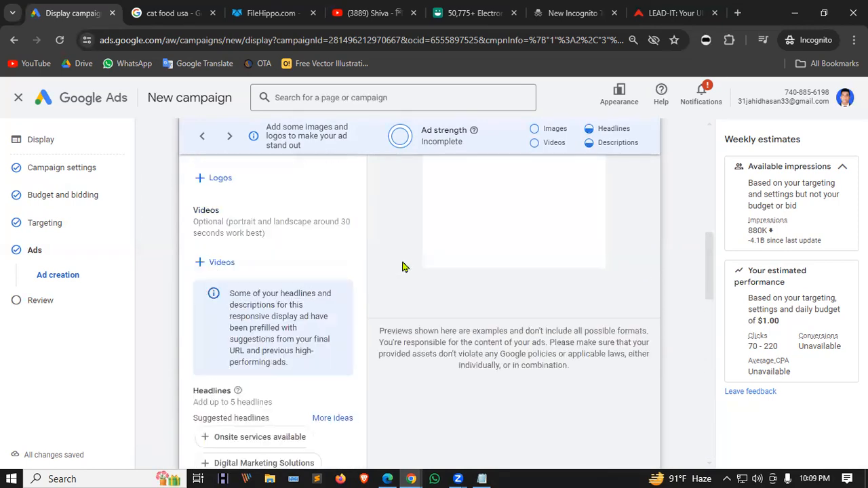
{"action": "scroll", "coordinate": [403, 264], "scroll_direction": "up", "scroll_amount": 1}
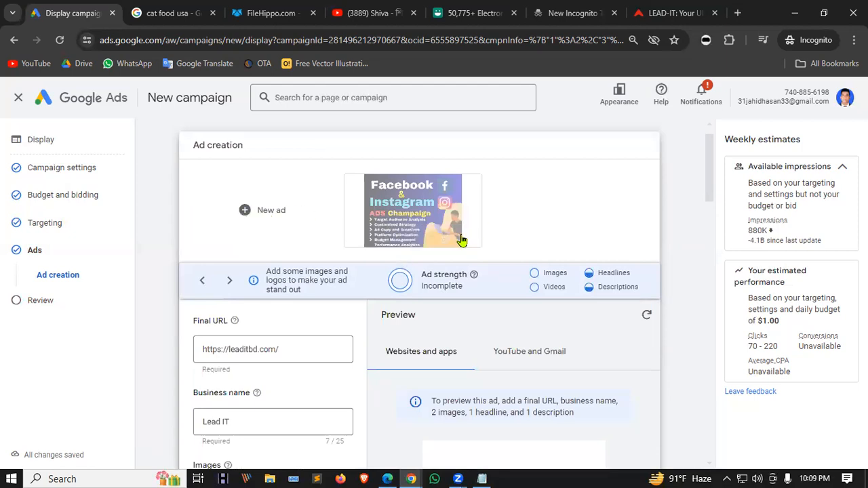
{"action": "left_click", "coordinate": [361, 240]}
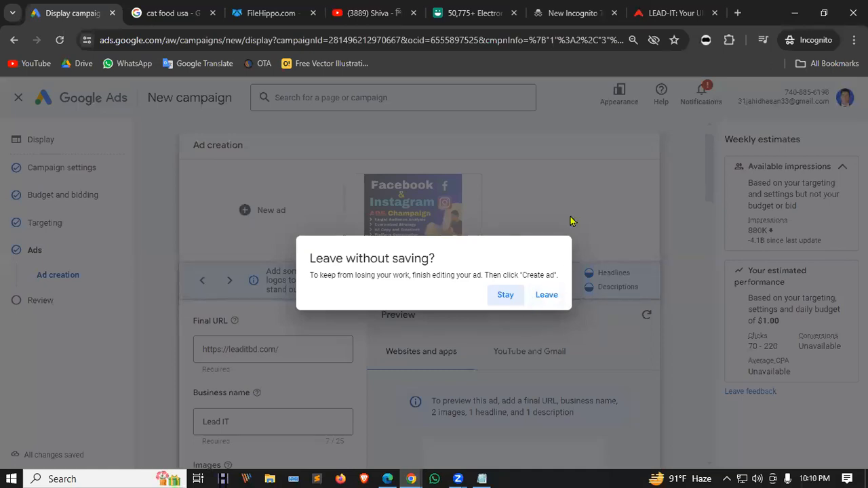
{"action": "left_click", "coordinate": [501, 295]}
{"action": "scroll", "coordinate": [493, 297], "scroll_direction": "down", "scroll_amount": 15}
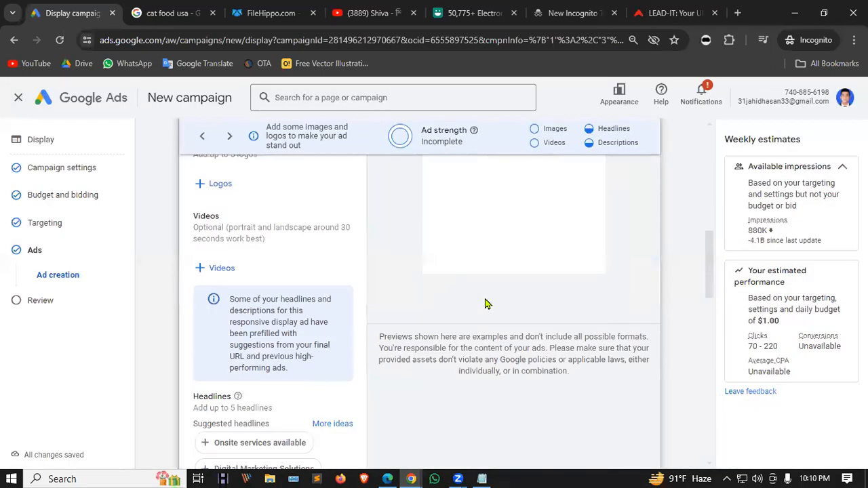
{"action": "left_click", "coordinate": [638, 442]}
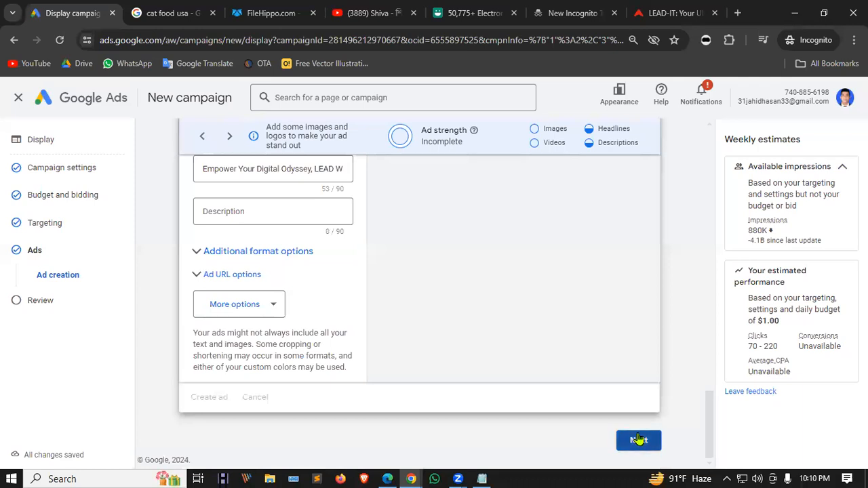
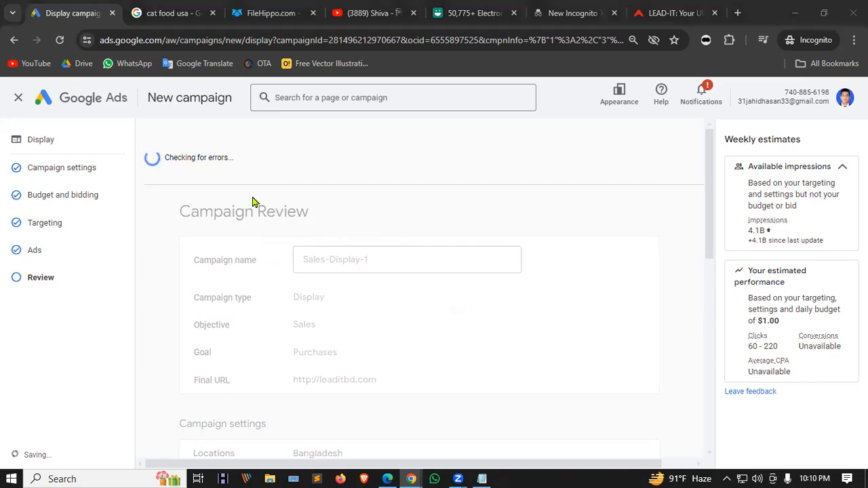
Delete the incomplete image-less ad, keeping only the Facebook & Instagram image ad.
{"action": "scroll", "coordinate": [253, 196], "scroll_direction": "down", "scroll_amount": 2}
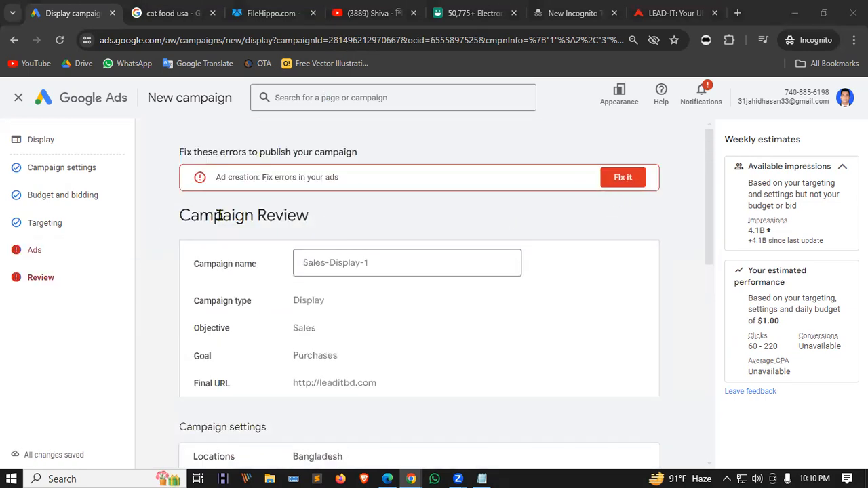
{"action": "left_click", "coordinate": [623, 178]}
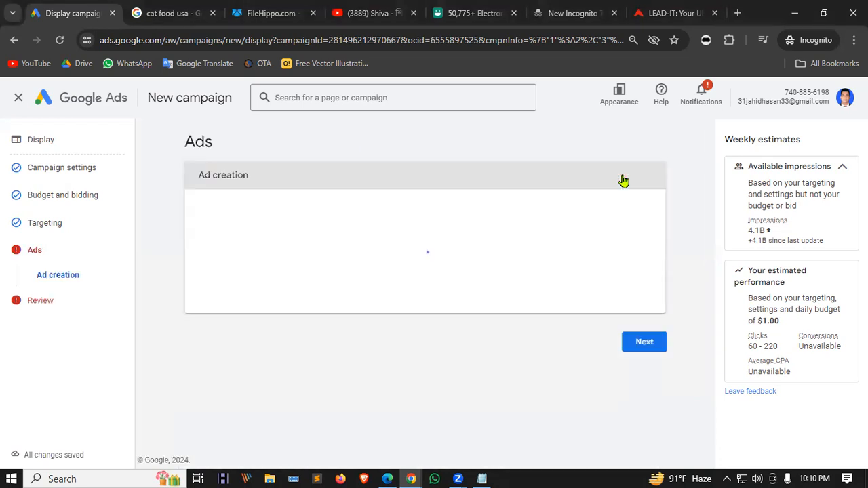
{"action": "left_click", "coordinate": [519, 234]}
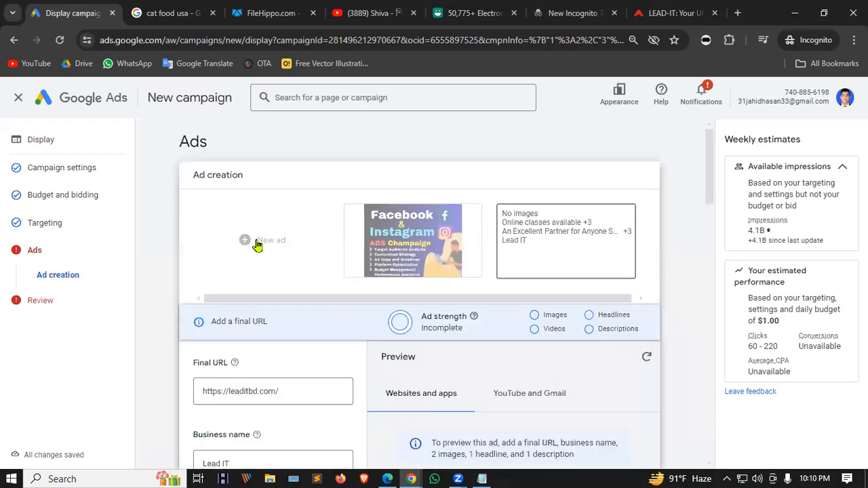
{"action": "mouse_move", "coordinate": [555, 242]}
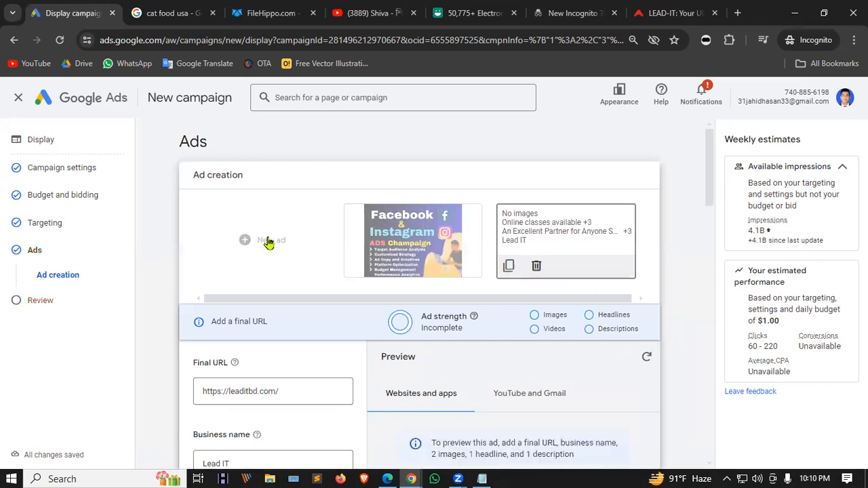
{"action": "left_click", "coordinate": [537, 270]}
{"action": "left_click", "coordinate": [476, 296]}
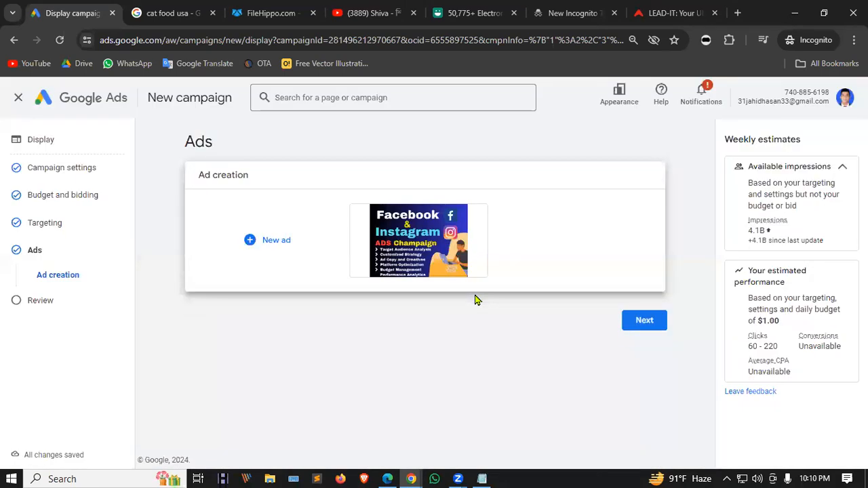
Start a new uploaded display ad and try uploading the 2-Pack LED Video Light Kit image.
{"action": "left_click", "coordinate": [250, 240]}
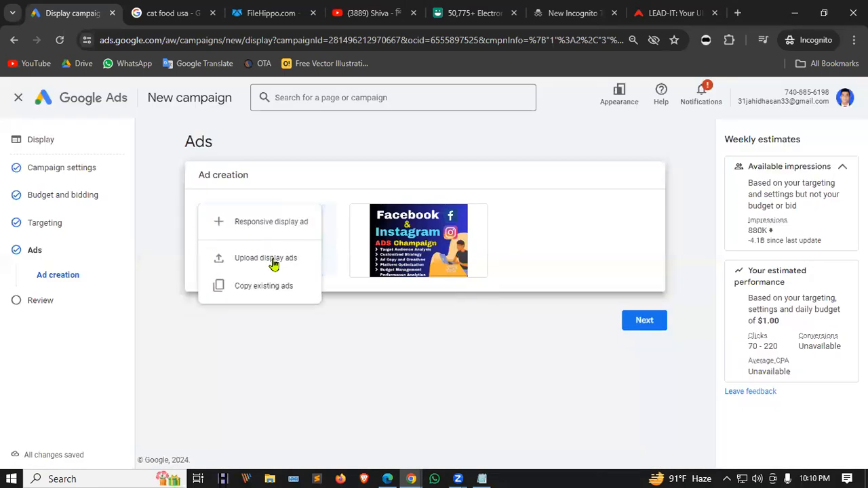
{"action": "left_click", "coordinate": [273, 261]}
{"action": "scroll", "coordinate": [315, 263], "scroll_direction": "down", "scroll_amount": 2}
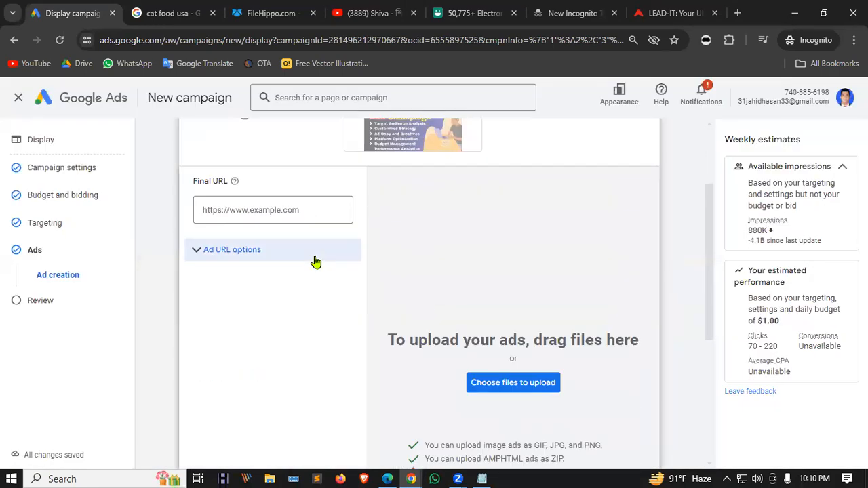
{"action": "left_click", "coordinate": [523, 383]}
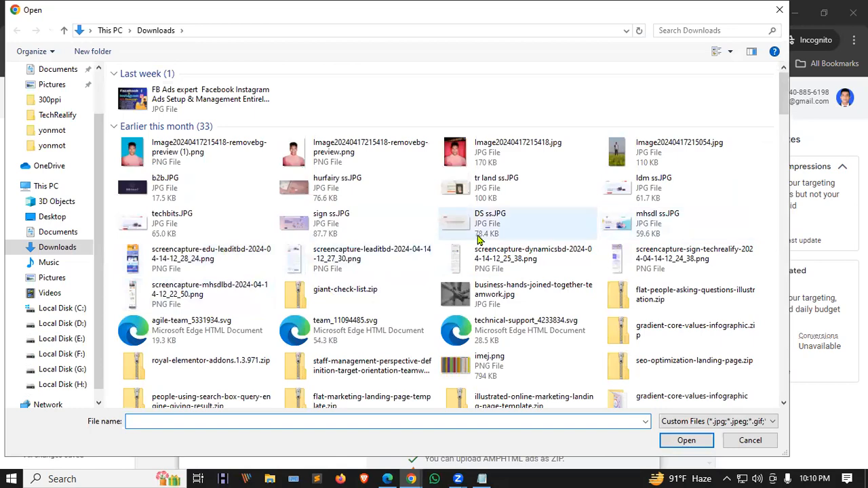
{"action": "scroll", "coordinate": [478, 239], "scroll_direction": "down", "scroll_amount": 5}
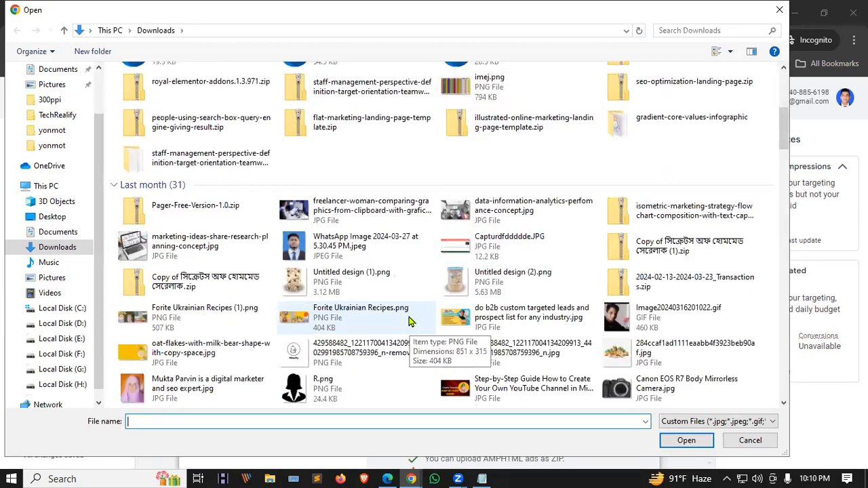
{"action": "scroll", "coordinate": [409, 321], "scroll_direction": "down", "scroll_amount": 3}
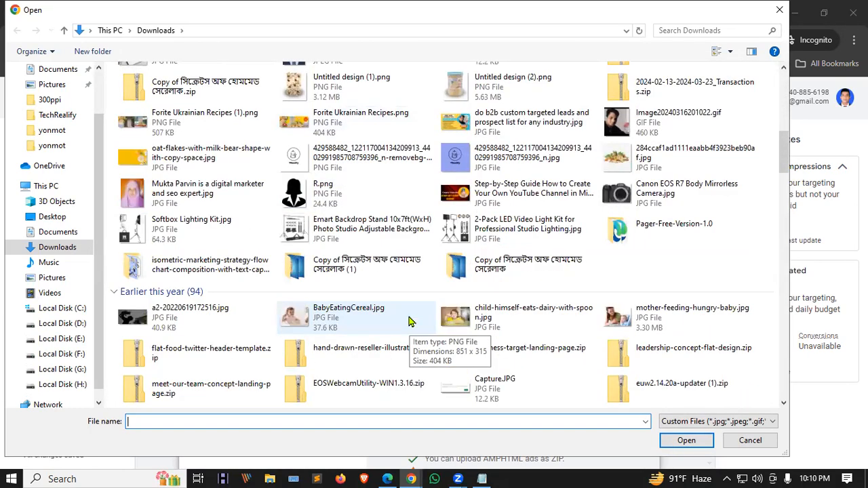
{"action": "left_click", "coordinate": [502, 227]}
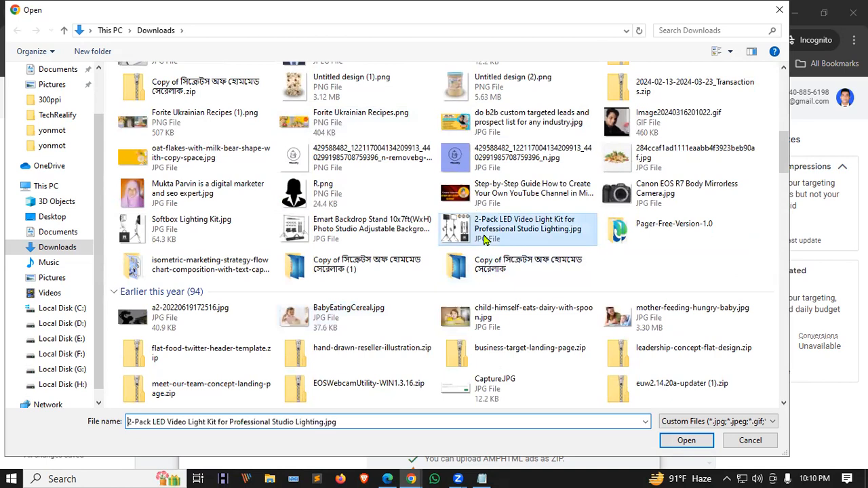
{"action": "left_click", "coordinate": [687, 441]}
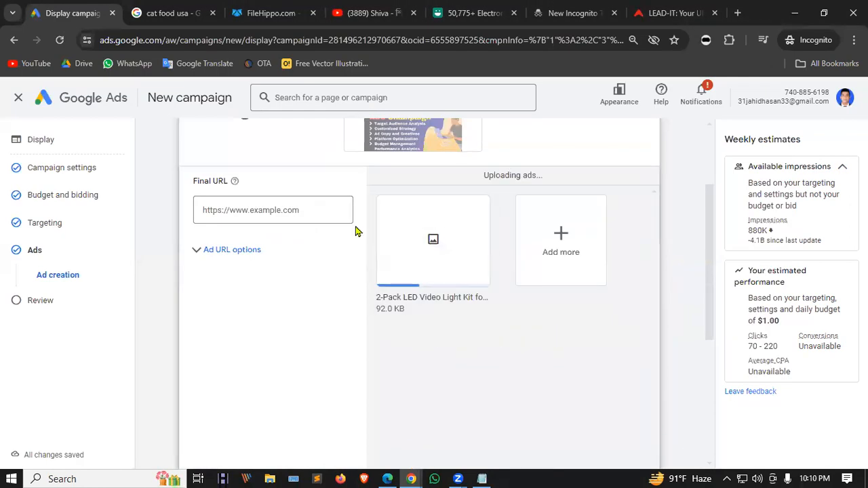
Try adding LDM-58 Batch.jpg, then read and close the HTML5 ad eligibility help.
{"action": "left_click", "coordinate": [538, 247]}
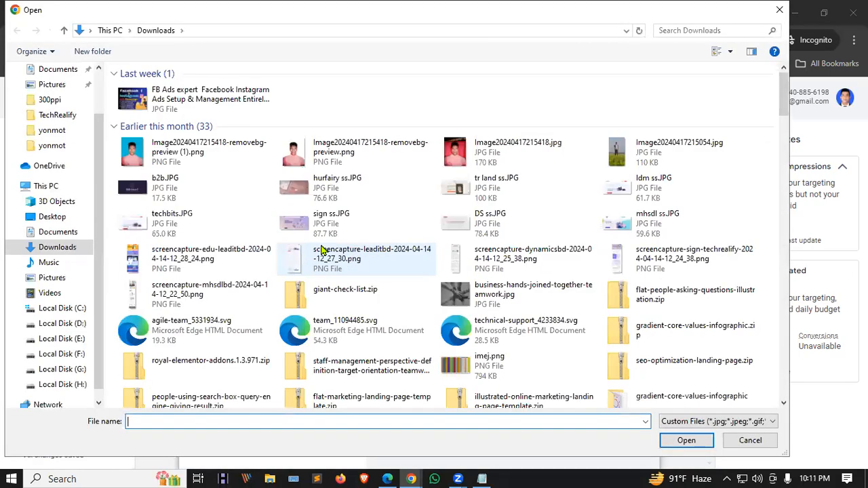
{"action": "scroll", "coordinate": [687, 242], "scroll_direction": "down", "scroll_amount": 10}
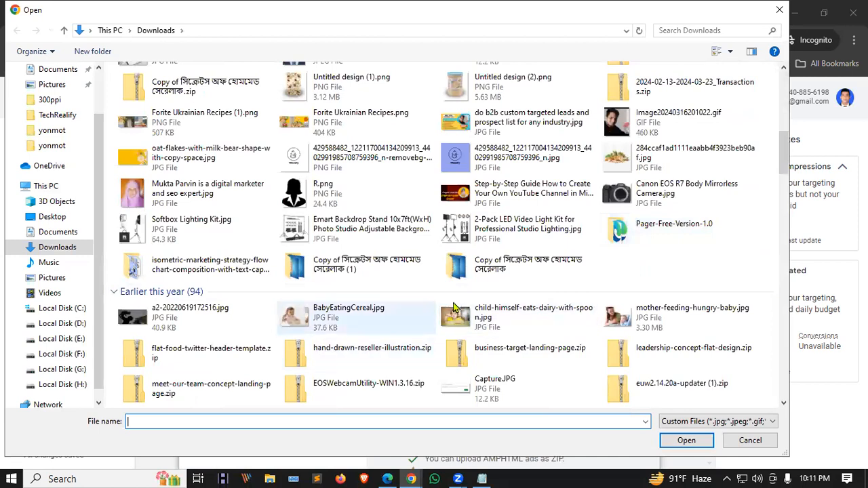
{"action": "scroll", "coordinate": [468, 212], "scroll_direction": "down", "scroll_amount": 5}
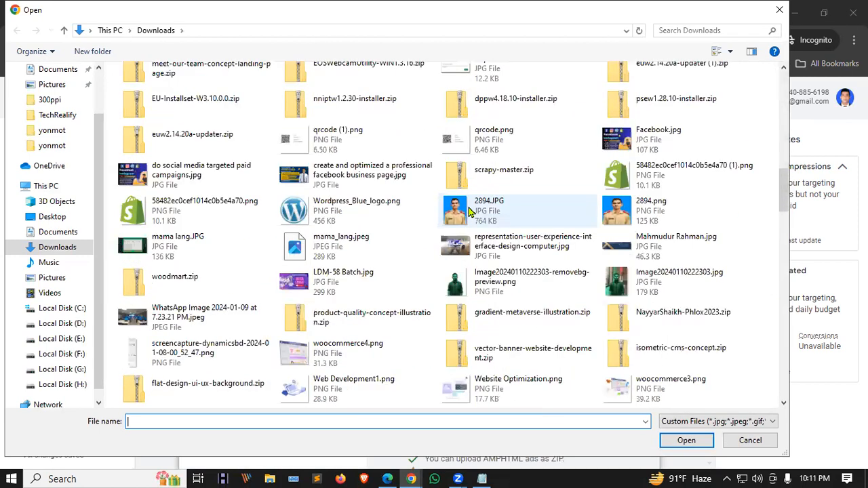
{"action": "left_click", "coordinate": [352, 278]}
{"action": "left_click", "coordinate": [687, 441]}
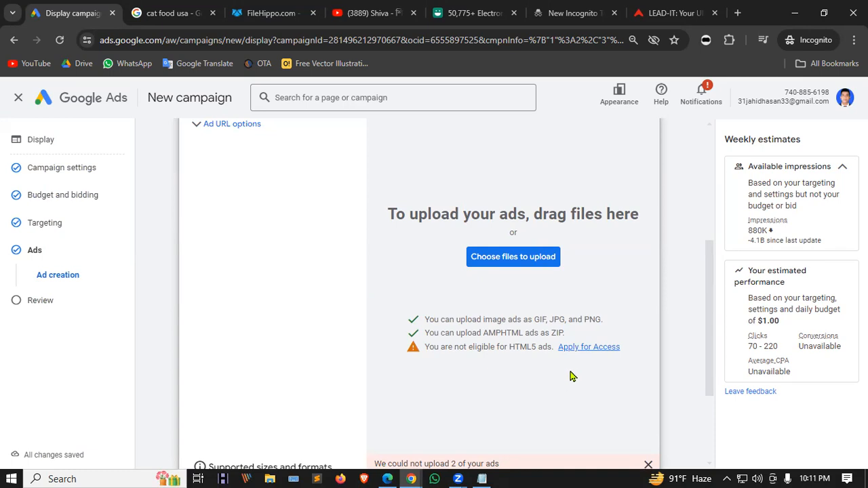
{"action": "left_click", "coordinate": [588, 348]}
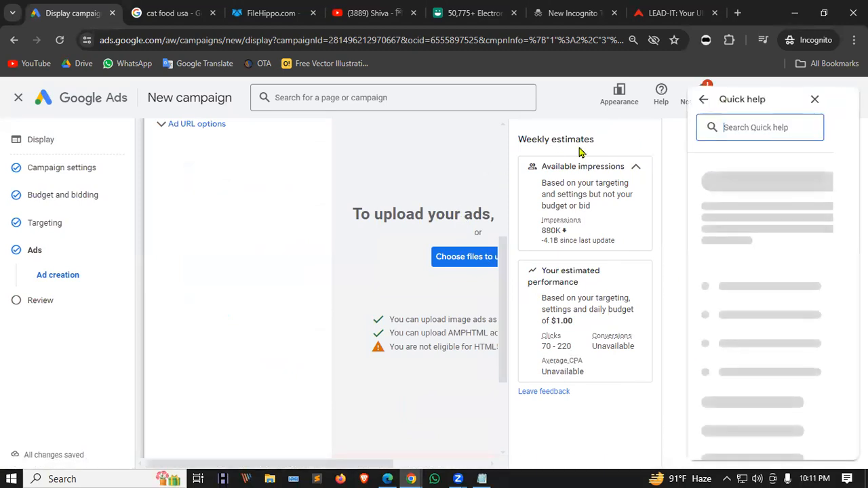
{"action": "left_click", "coordinate": [815, 99]}
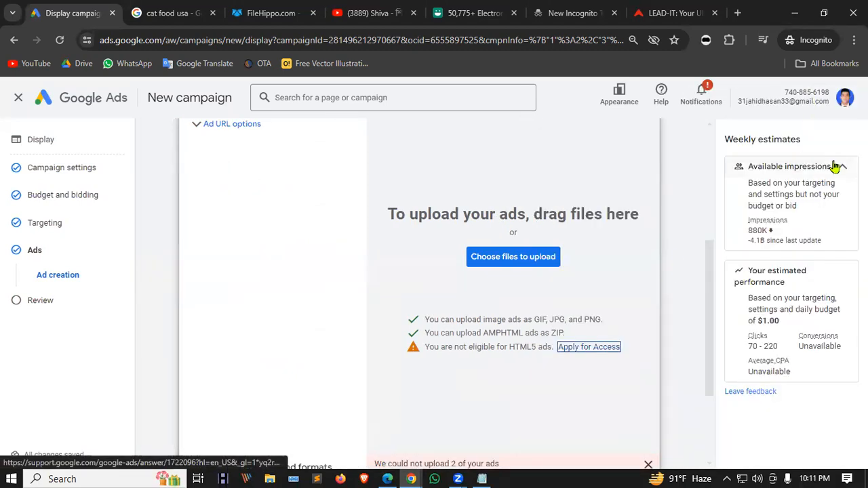
{"action": "scroll", "coordinate": [522, 298], "scroll_direction": "up", "scroll_amount": 4}
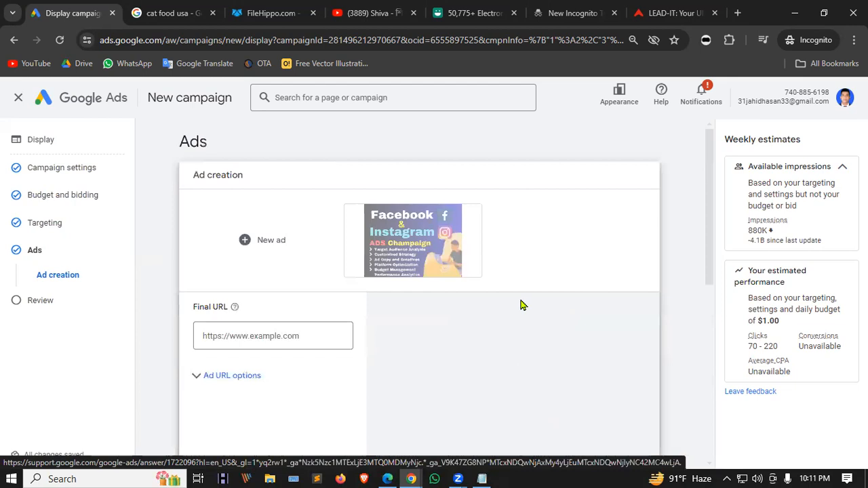
{"action": "scroll", "coordinate": [520, 305], "scroll_direction": "down", "scroll_amount": 3}
Upload the Facebook & Instagram ads promo image as a display ad.
{"action": "left_click", "coordinate": [514, 322]}
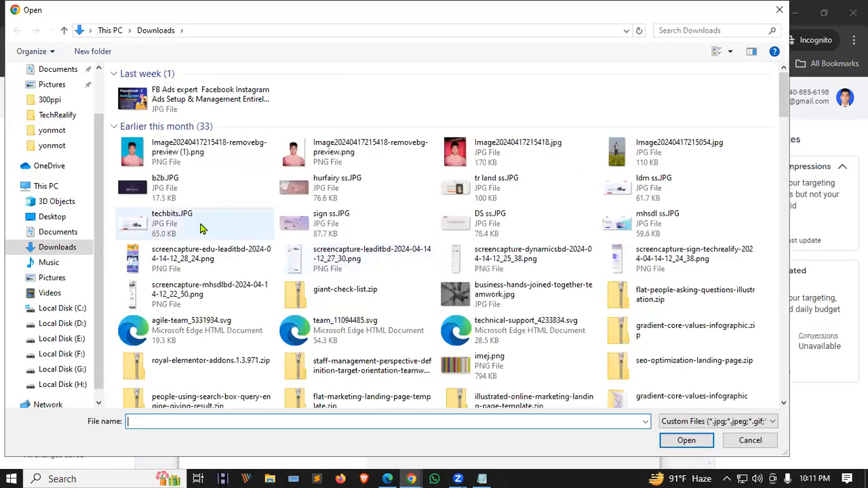
{"action": "left_click", "coordinate": [228, 99]}
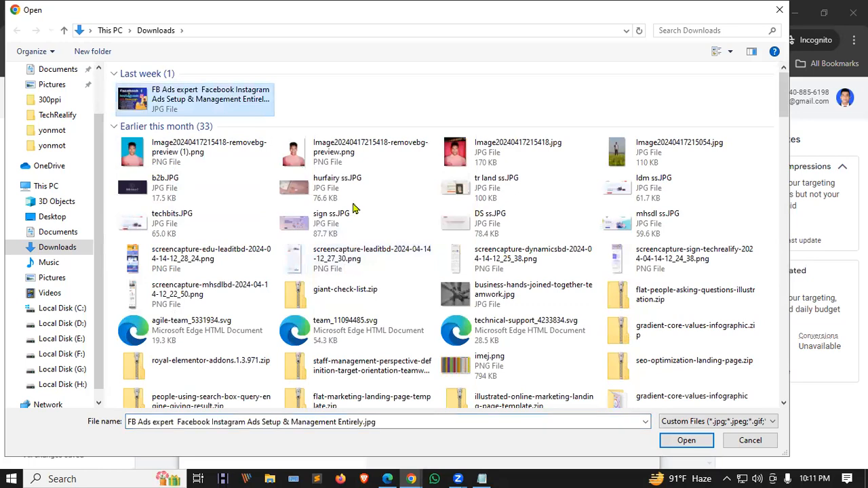
{"action": "left_click", "coordinate": [687, 442]}
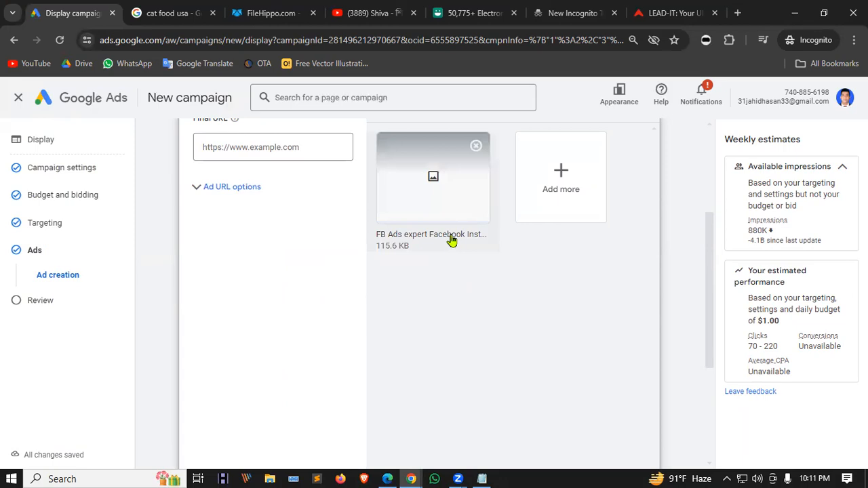
Add the 2-Pack LED Video Light Kit image to the upload as well.
{"action": "left_click", "coordinate": [534, 171]}
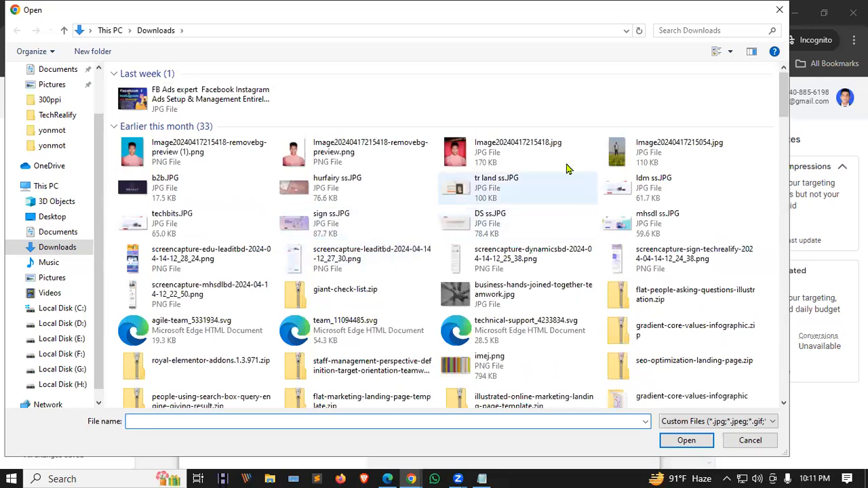
{"action": "scroll", "coordinate": [392, 187], "scroll_direction": "down", "scroll_amount": 1}
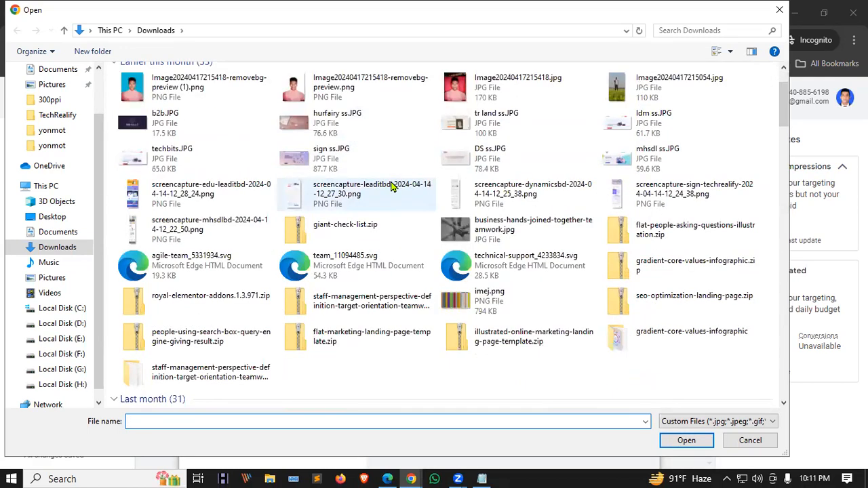
{"action": "scroll", "coordinate": [392, 186], "scroll_direction": "down", "scroll_amount": 3}
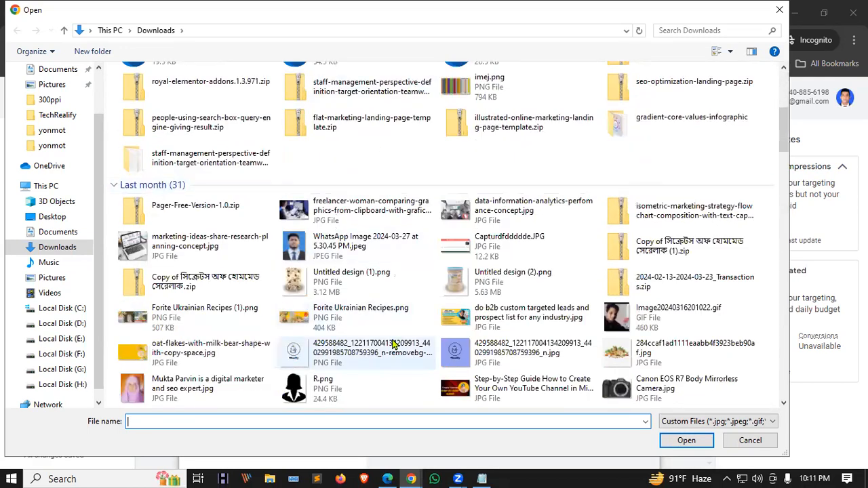
{"action": "scroll", "coordinate": [397, 247], "scroll_direction": "down", "scroll_amount": 1}
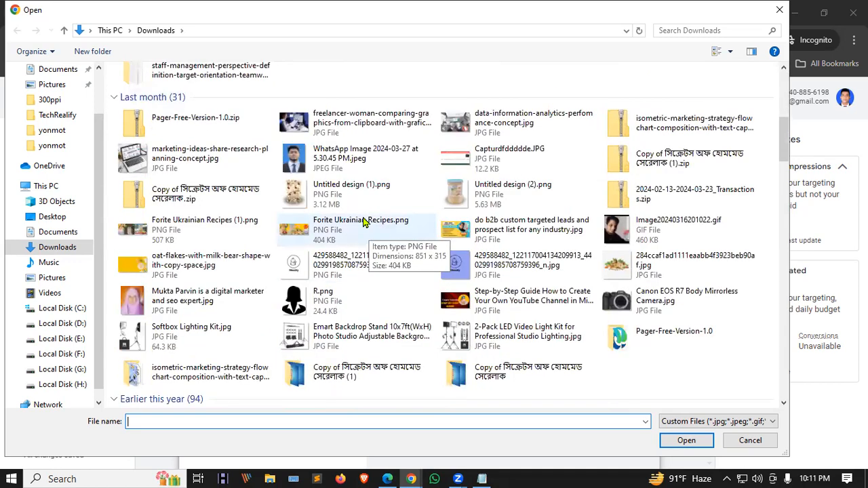
{"action": "left_click", "coordinate": [371, 233]}
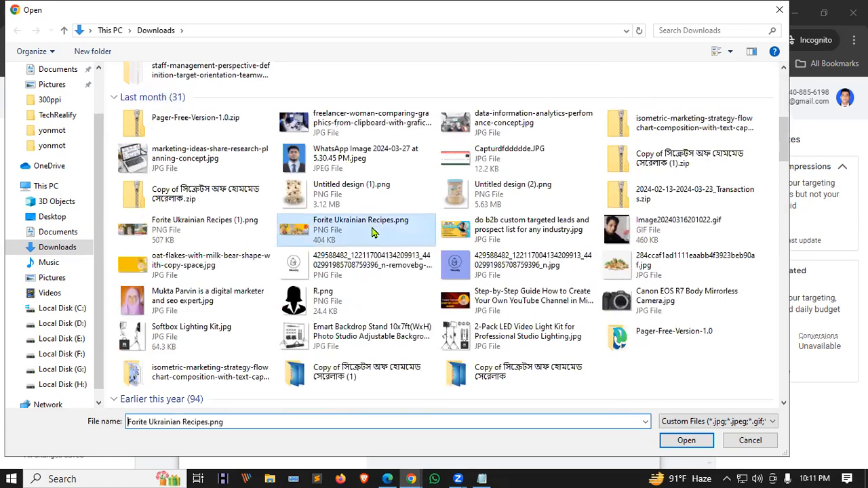
{"action": "scroll", "coordinate": [371, 233], "scroll_direction": "down", "scroll_amount": 3}
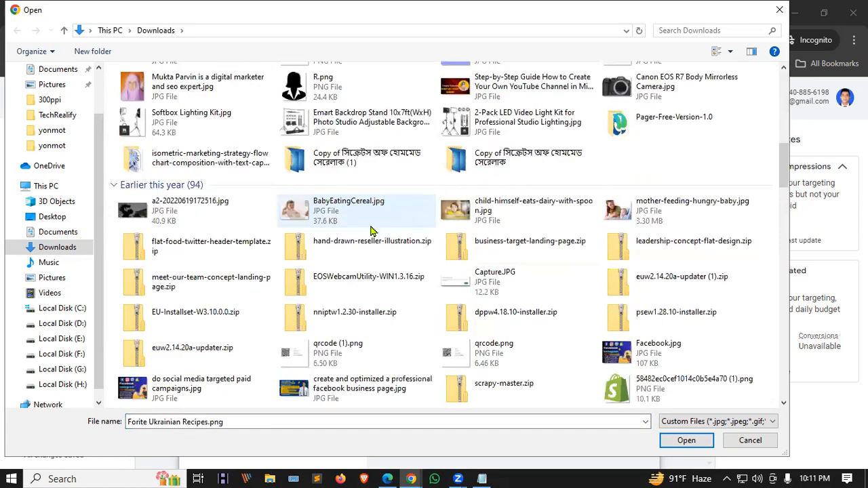
{"action": "left_click", "coordinate": [477, 135]}
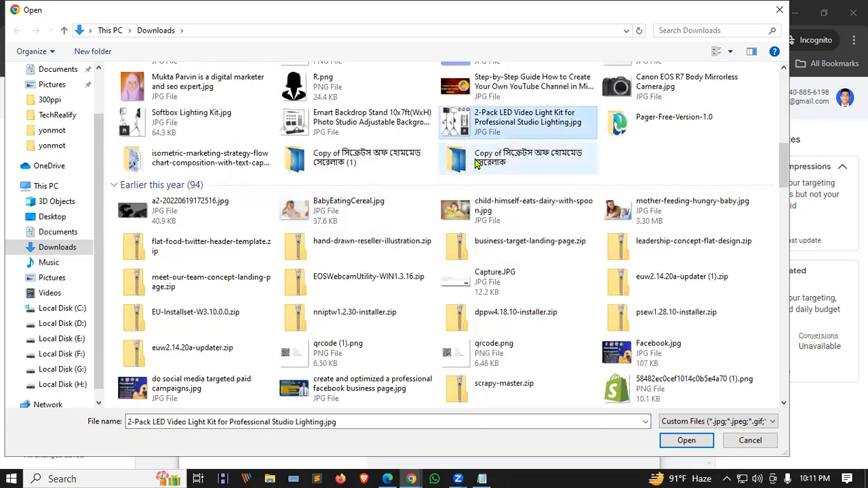
{"action": "left_click", "coordinate": [679, 445]}
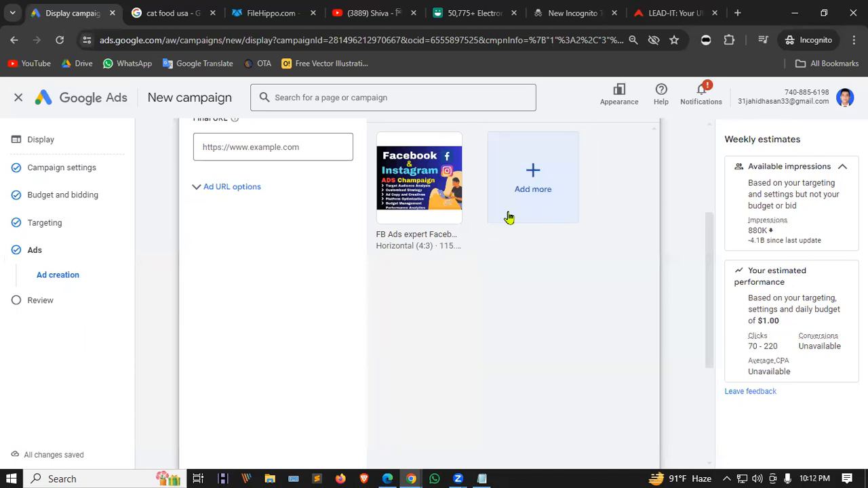
Try adding LDM-58 Batch.jpg twice and dismiss the over-150 KB size error.
{"action": "left_click", "coordinate": [518, 185]}
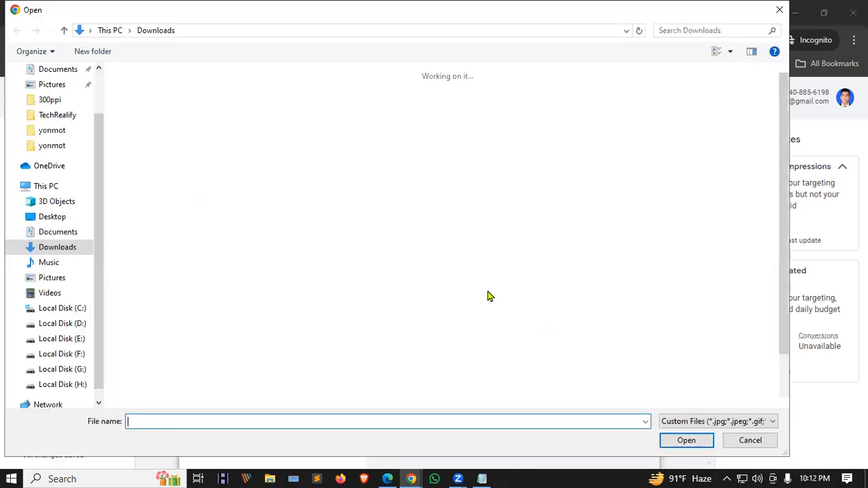
{"action": "scroll", "coordinate": [467, 270], "scroll_direction": "down", "scroll_amount": 15}
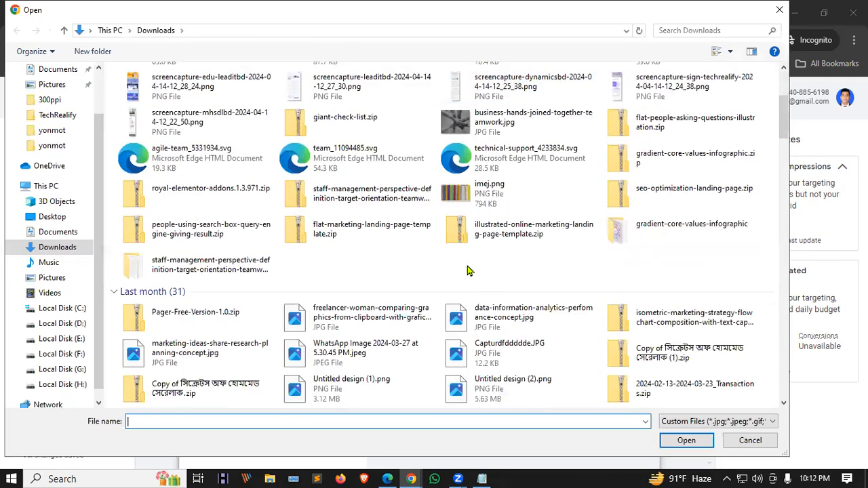
{"action": "left_click", "coordinate": [346, 324]}
{"action": "left_click", "coordinate": [672, 443]}
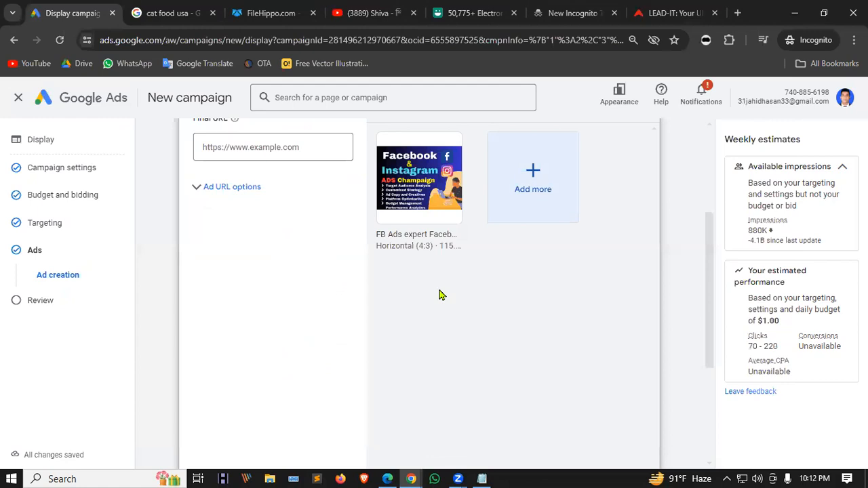
{"action": "left_click", "coordinate": [535, 171]}
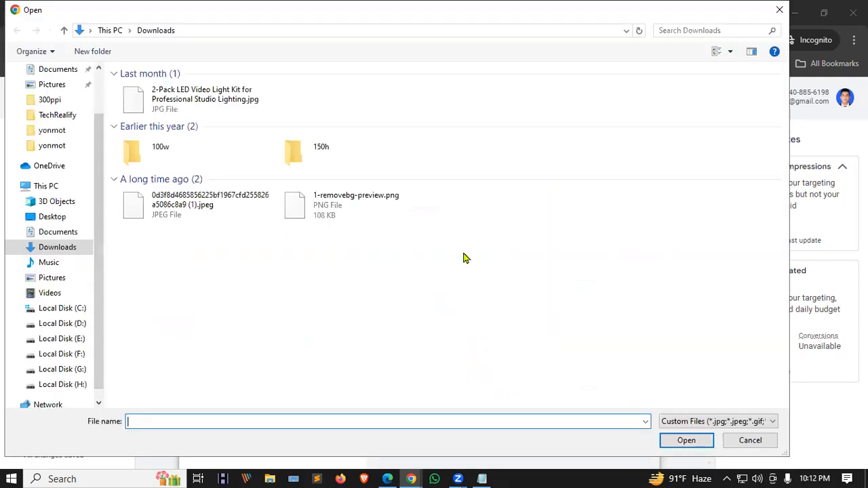
{"action": "scroll", "coordinate": [449, 239], "scroll_direction": "down", "scroll_amount": 10}
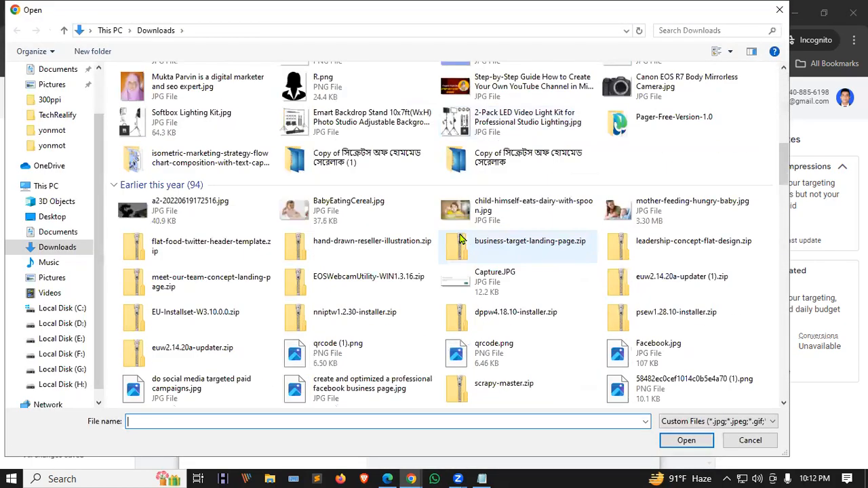
{"action": "left_click", "coordinate": [350, 389]}
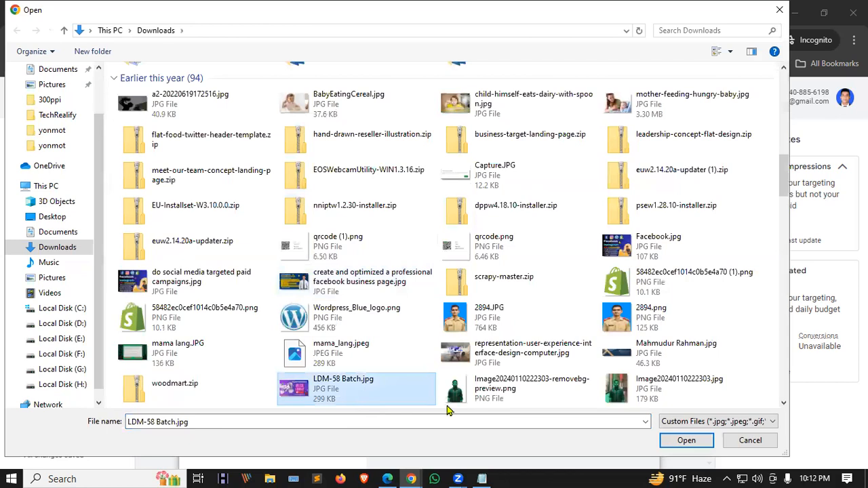
{"action": "left_click", "coordinate": [685, 441]}
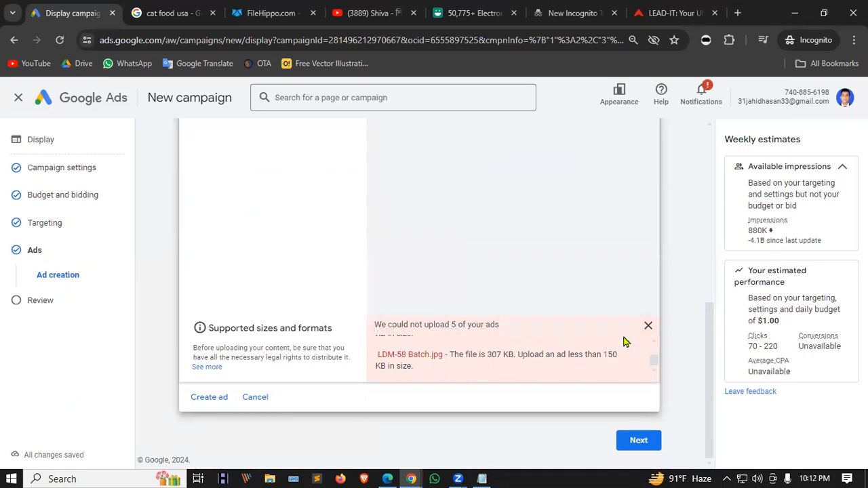
{"action": "left_click", "coordinate": [648, 328]}
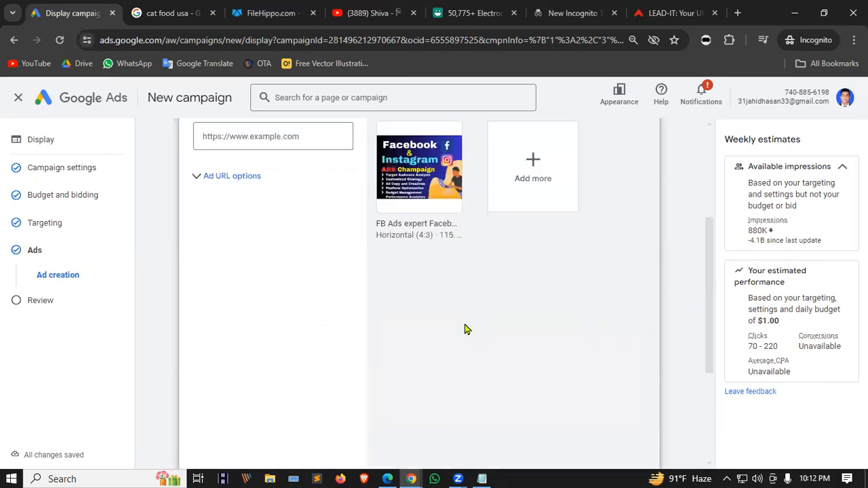
Try adding Wordpress_Blue_logo.png and dismiss its file-size error.
{"action": "scroll", "coordinate": [466, 328], "scroll_direction": "up", "scroll_amount": 3}
{"action": "left_click", "coordinate": [536, 290]}
{"action": "scroll", "coordinate": [531, 288], "scroll_direction": "down", "scroll_amount": 4}
{"action": "scroll", "coordinate": [531, 288], "scroll_direction": "down", "scroll_amount": 5}
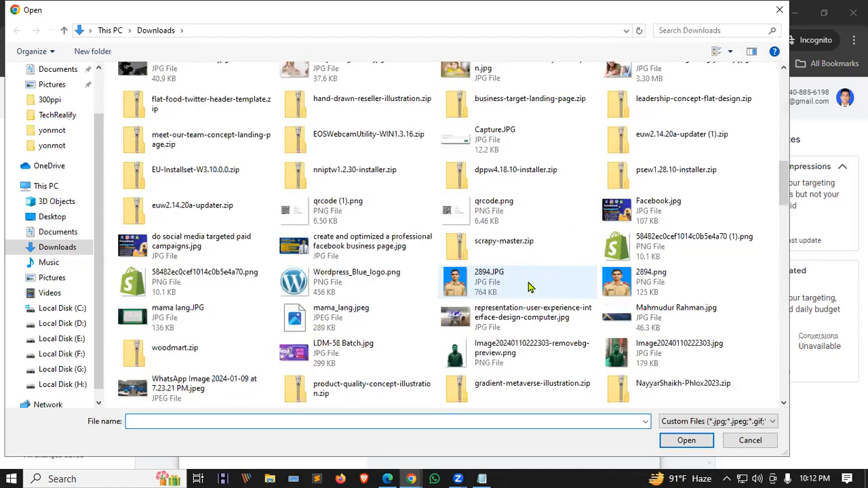
{"action": "left_click", "coordinate": [366, 286]}
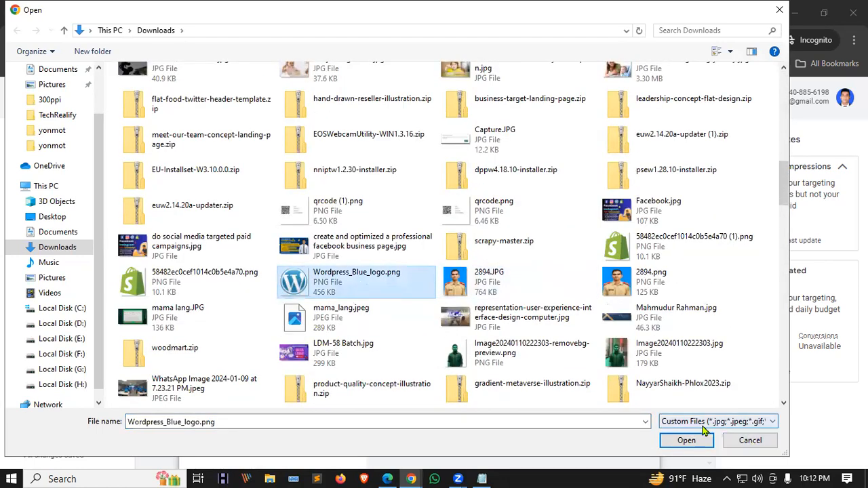
{"action": "left_click", "coordinate": [687, 440]}
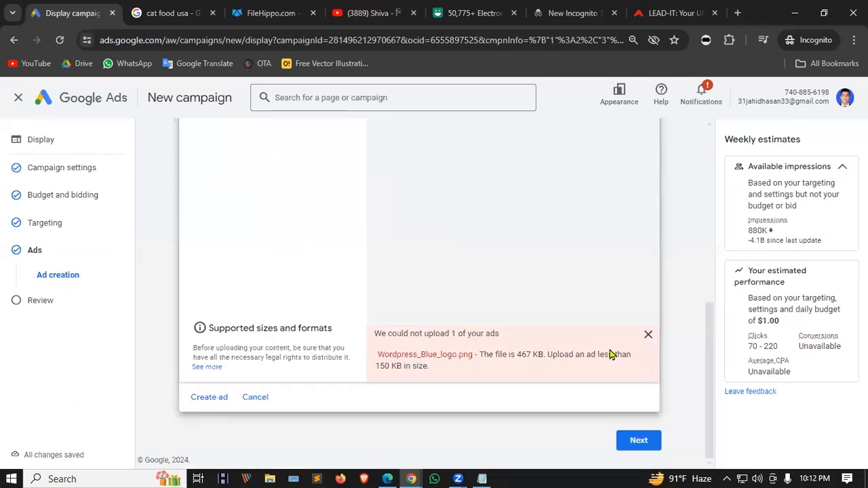
{"action": "left_click", "coordinate": [646, 337]}
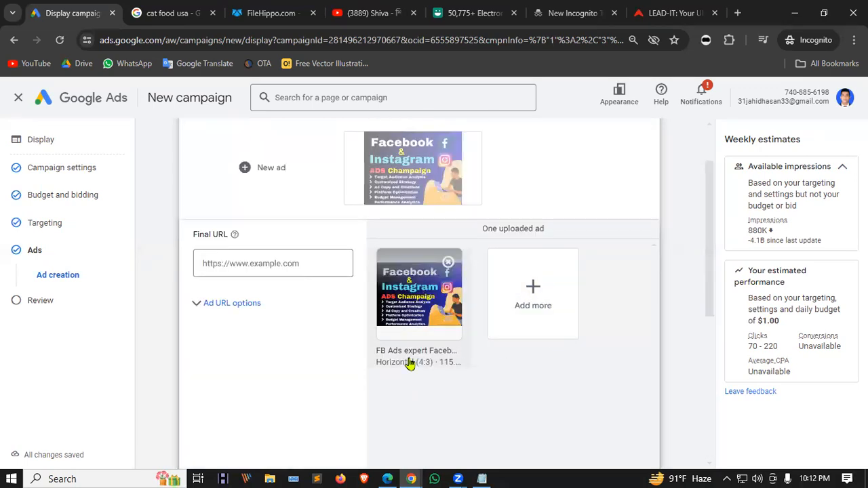
Preview the uploaded Facebook & Instagram ad image.
{"action": "left_click", "coordinate": [432, 289]}
{"action": "scroll", "coordinate": [432, 287], "scroll_direction": "down", "scroll_amount": 5}
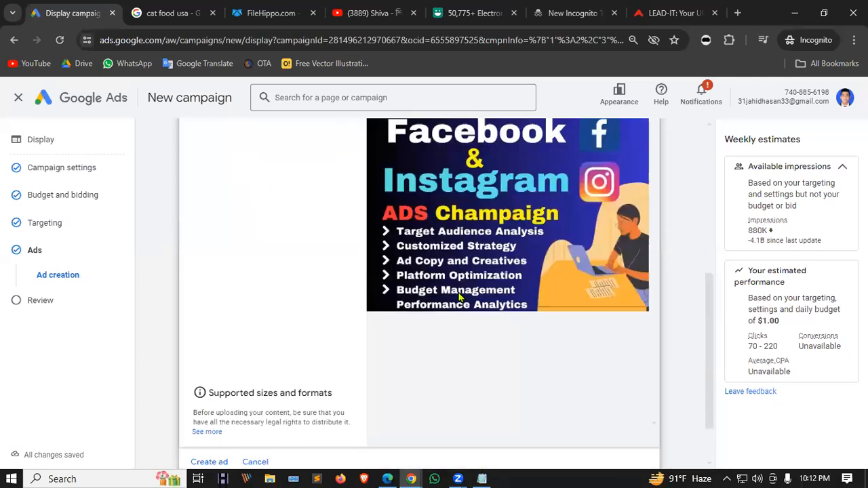
{"action": "scroll", "coordinate": [459, 296], "scroll_direction": "up", "scroll_amount": 4}
{"action": "scroll", "coordinate": [470, 322], "scroll_direction": "down", "scroll_amount": 4}
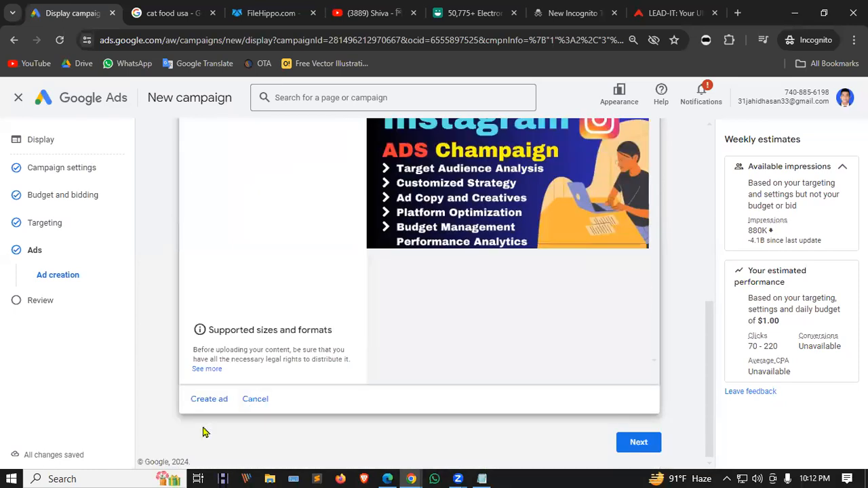
{"action": "left_click", "coordinate": [204, 400]}
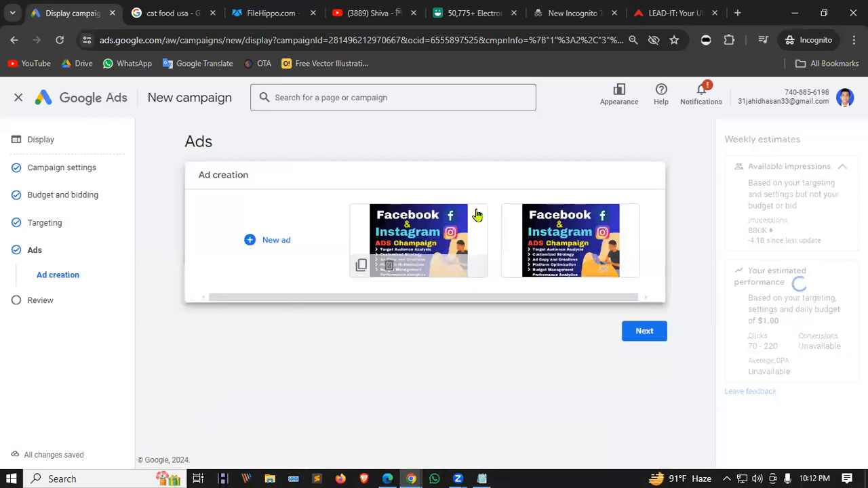
{"action": "left_click", "coordinate": [643, 332]}
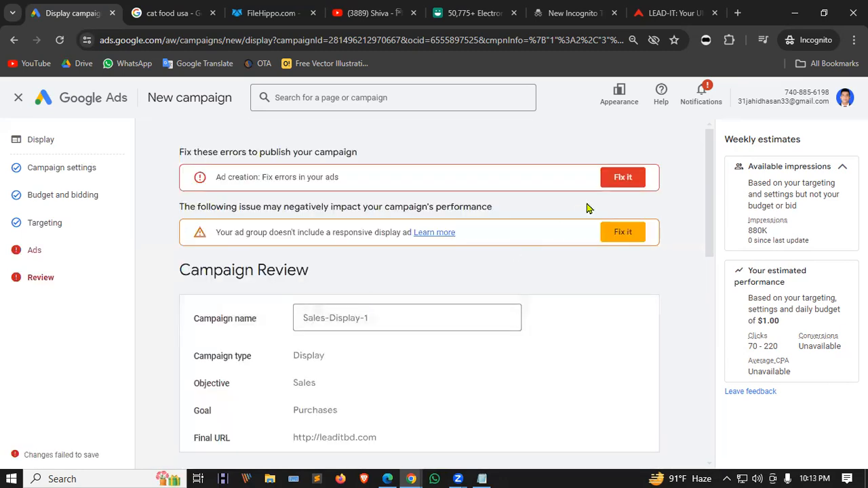
{"action": "left_click", "coordinate": [619, 177]}
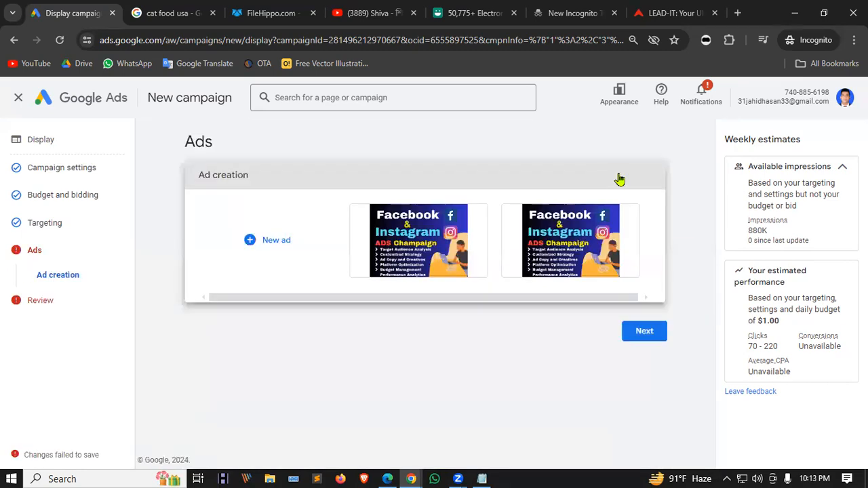
{"action": "left_click", "coordinate": [299, 221]}
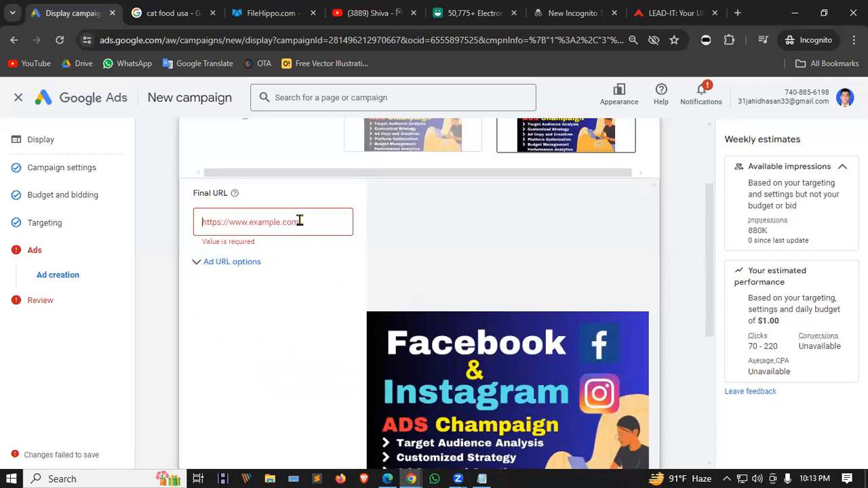
{"action": "type", "text": "https://leaditbd.com/"}
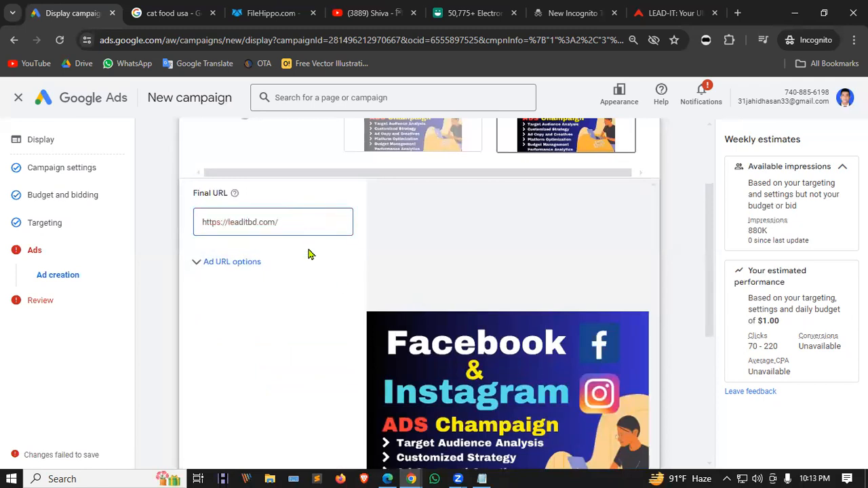
{"action": "left_click", "coordinate": [310, 266]}
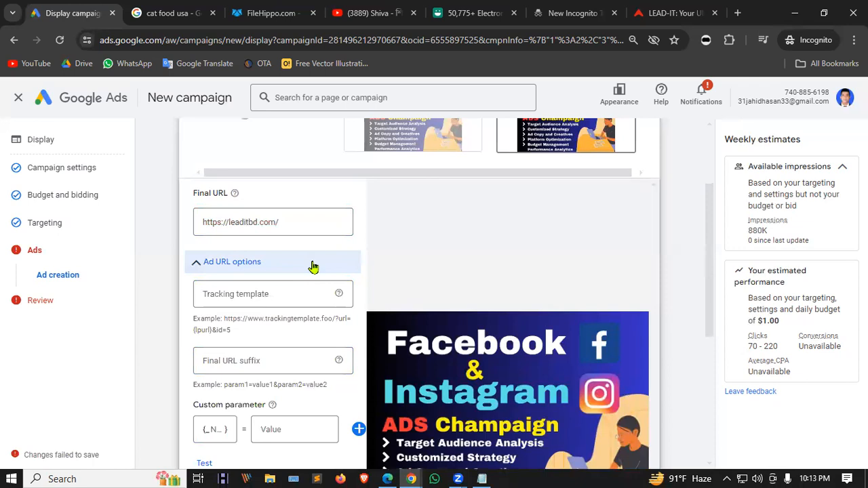
{"action": "left_click", "coordinate": [312, 265]}
{"action": "scroll", "coordinate": [390, 234], "scroll_direction": "down", "scroll_amount": 5}
{"action": "left_click", "coordinate": [228, 397]}
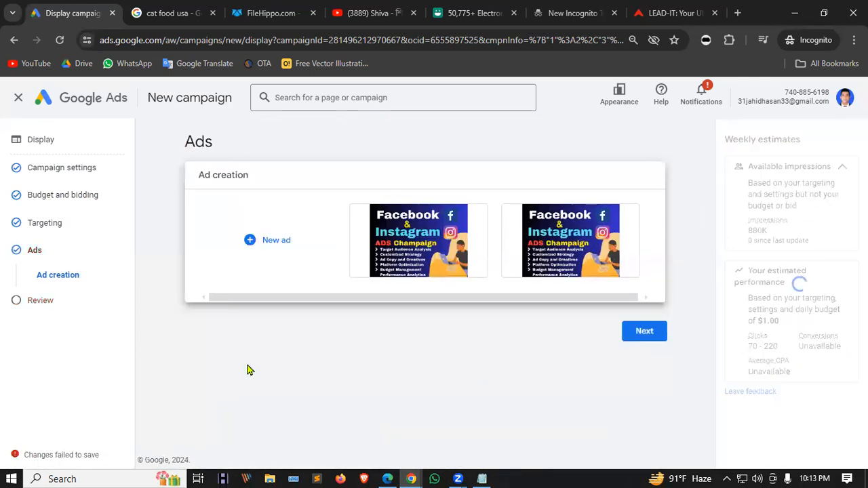
{"action": "left_click", "coordinate": [645, 334]}
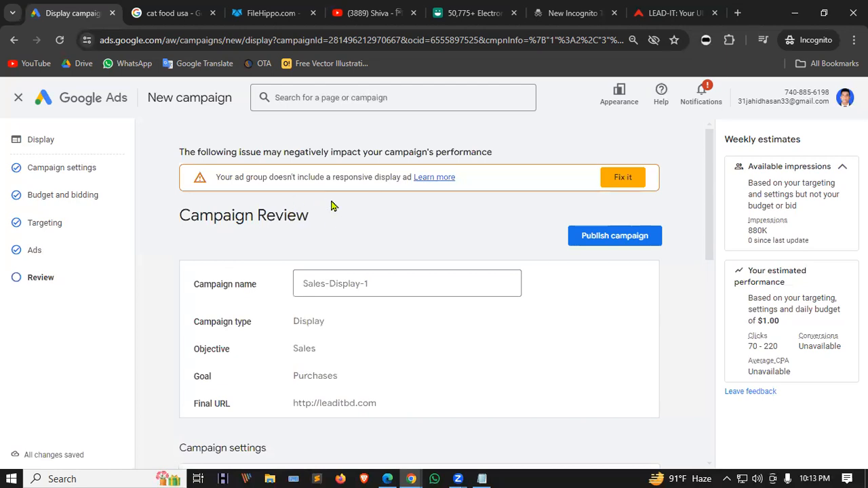
{"action": "left_click", "coordinate": [630, 180]}
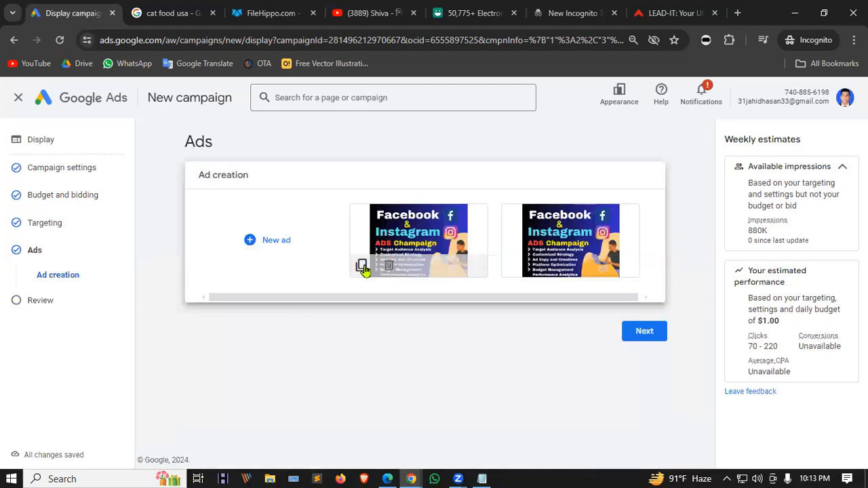
Reopen the first image ad and close it, keeping its settings.
{"action": "left_click", "coordinate": [365, 271]}
{"action": "scroll", "coordinate": [349, 275], "scroll_direction": "down", "scroll_amount": 3}
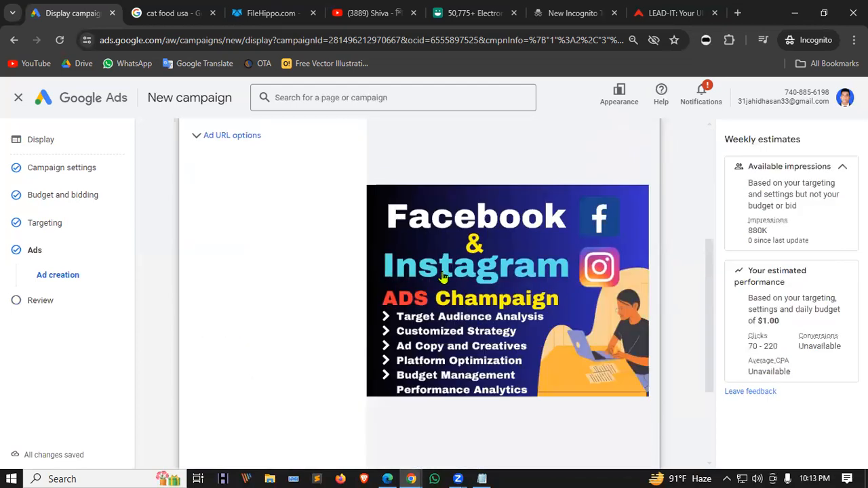
{"action": "scroll", "coordinate": [443, 277], "scroll_direction": "down", "scroll_amount": 2}
{"action": "left_click", "coordinate": [198, 399]}
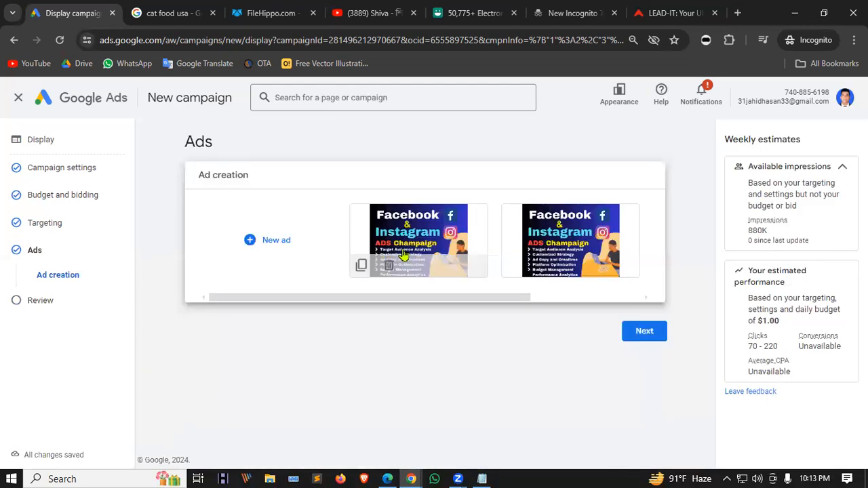
{"action": "left_click_drag", "start_coordinate": [466, 297], "coordinate": [645, 298]}
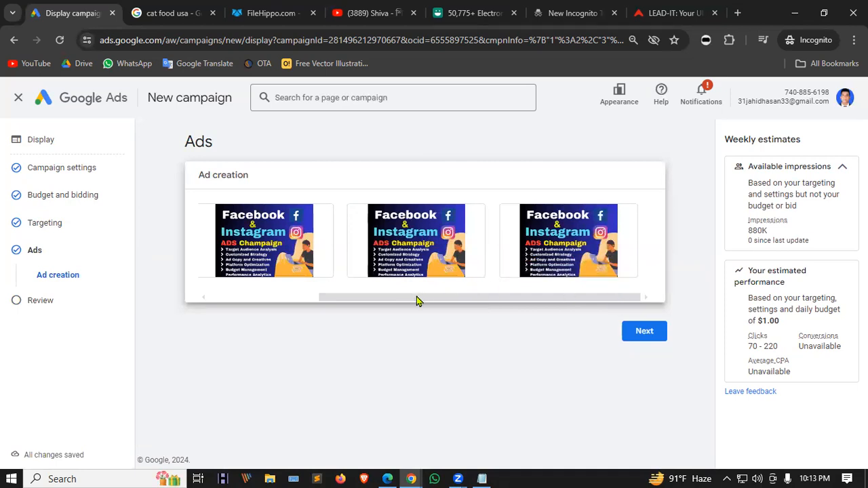
{"action": "left_click_drag", "start_coordinate": [416, 301], "coordinate": [306, 298]}
Start another new ad using Upload display ads.
{"action": "left_click", "coordinate": [244, 246]}
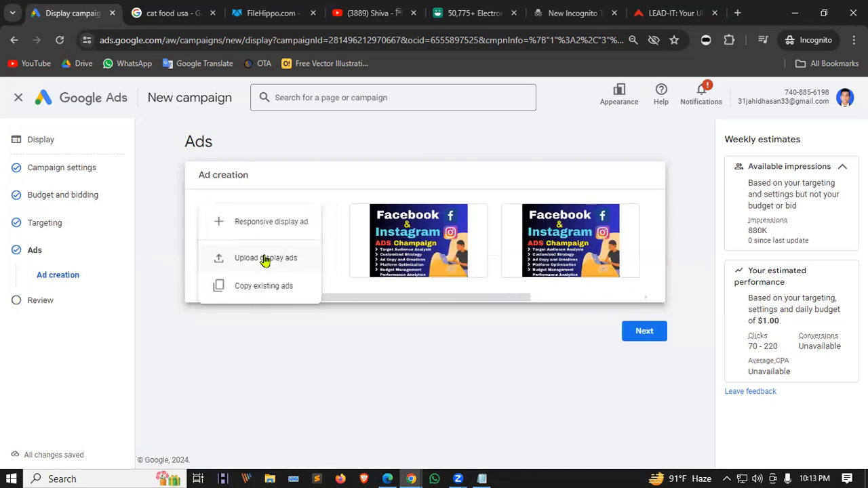
{"action": "left_click", "coordinate": [265, 260]}
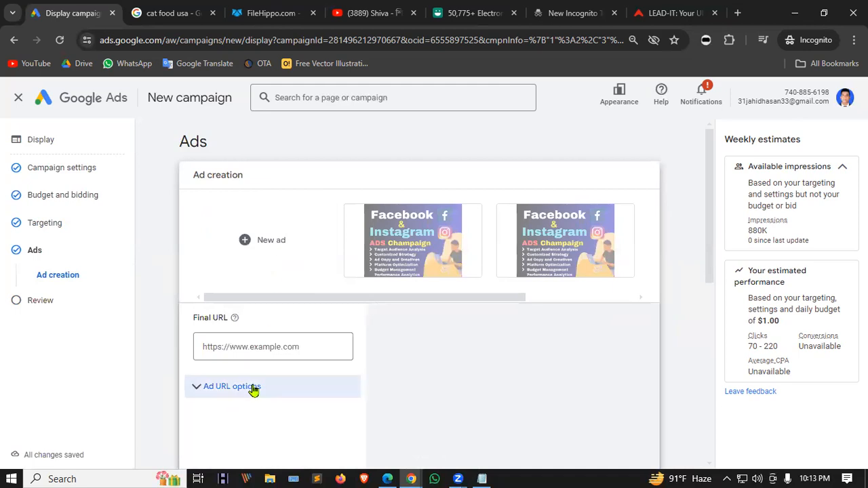
{"action": "scroll", "coordinate": [291, 284], "scroll_direction": "down", "scroll_amount": 3}
Try uploading the Facebook business page image and dismiss the oversized-file error.
{"action": "left_click", "coordinate": [514, 331]}
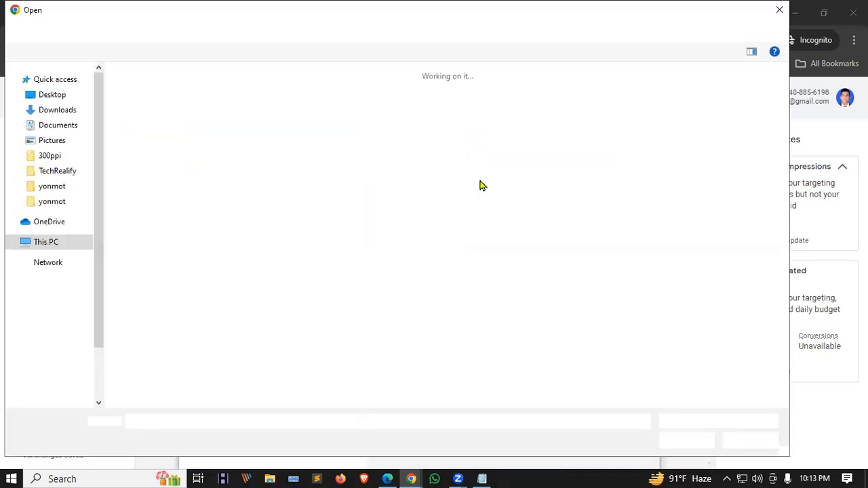
{"action": "scroll", "coordinate": [372, 231], "scroll_direction": "down", "scroll_amount": 6}
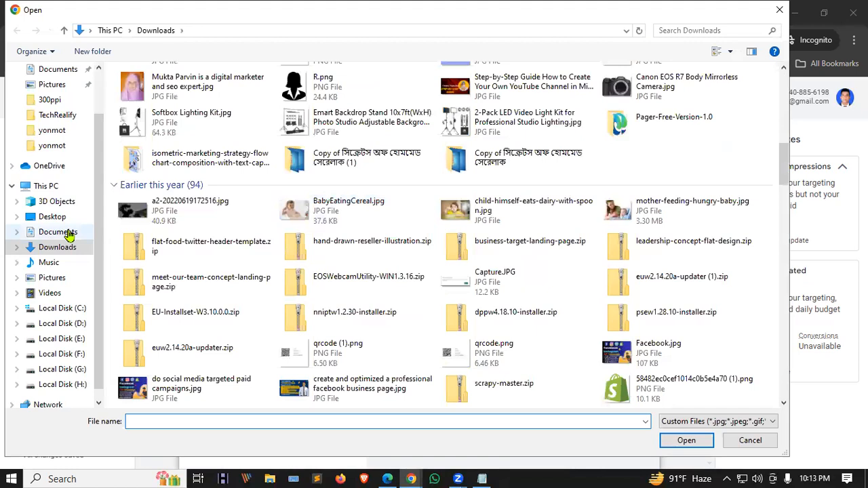
{"action": "scroll", "coordinate": [319, 241], "scroll_direction": "down", "scroll_amount": 1}
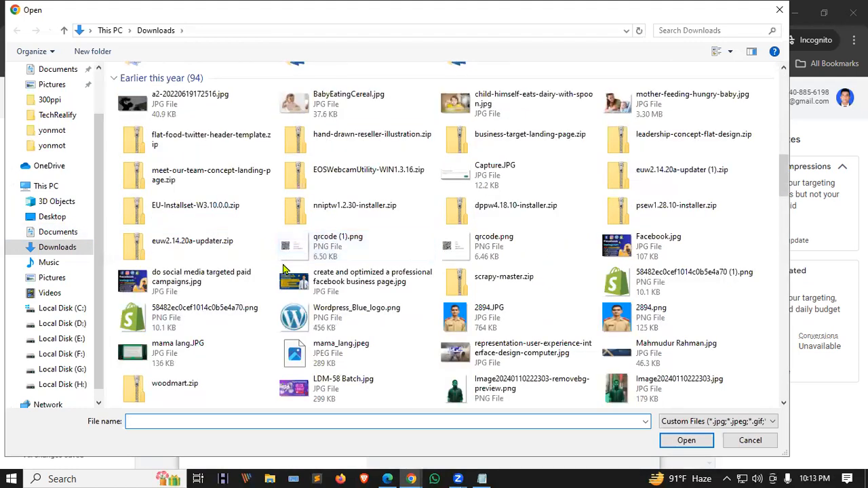
{"action": "left_click", "coordinate": [360, 283]}
{"action": "left_click", "coordinate": [687, 441]}
{"action": "scroll", "coordinate": [575, 339], "scroll_direction": "down", "scroll_amount": 5}
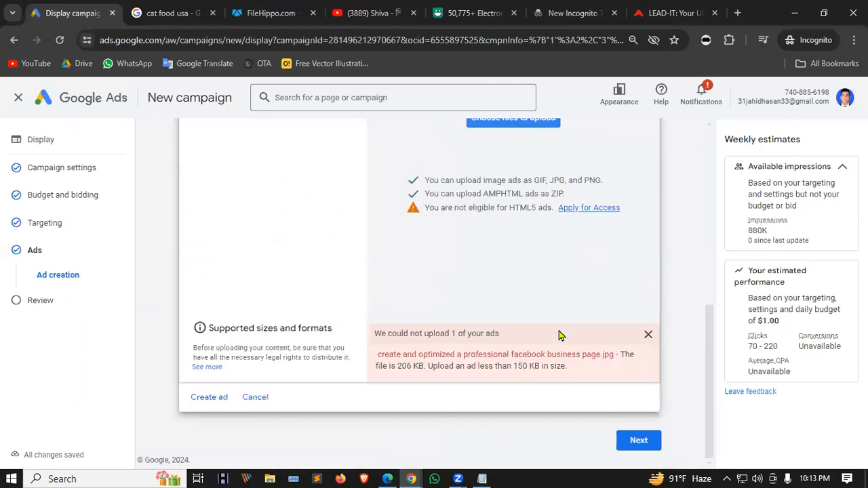
{"action": "left_click", "coordinate": [647, 334]}
Try uploading the Kitchen-Chopping image from Documents and dismiss the file-name-too-long error.
{"action": "scroll", "coordinate": [495, 319], "scroll_direction": "up", "scroll_amount": 5}
{"action": "left_click", "coordinate": [505, 436]}
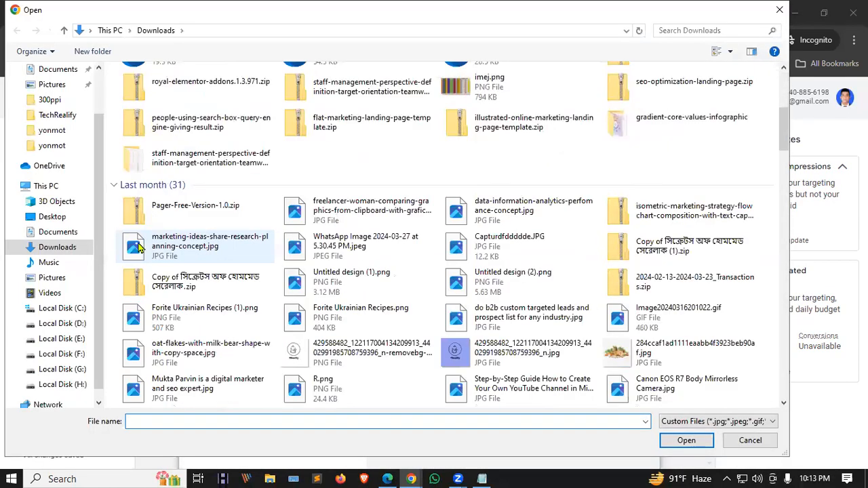
{"action": "left_click", "coordinate": [68, 233]}
{"action": "left_click", "coordinate": [61, 219]}
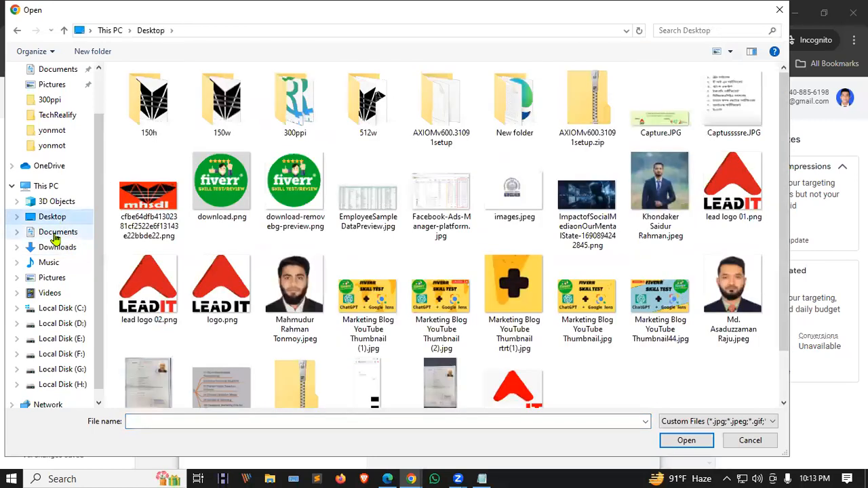
{"action": "left_click", "coordinate": [57, 233]}
{"action": "left_click", "coordinate": [204, 186]}
{"action": "left_click", "coordinate": [687, 441]}
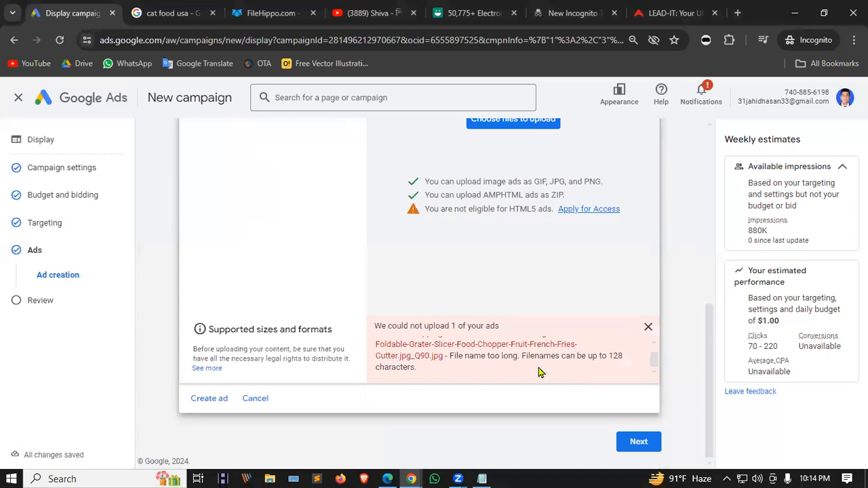
{"action": "left_click", "coordinate": [648, 331]}
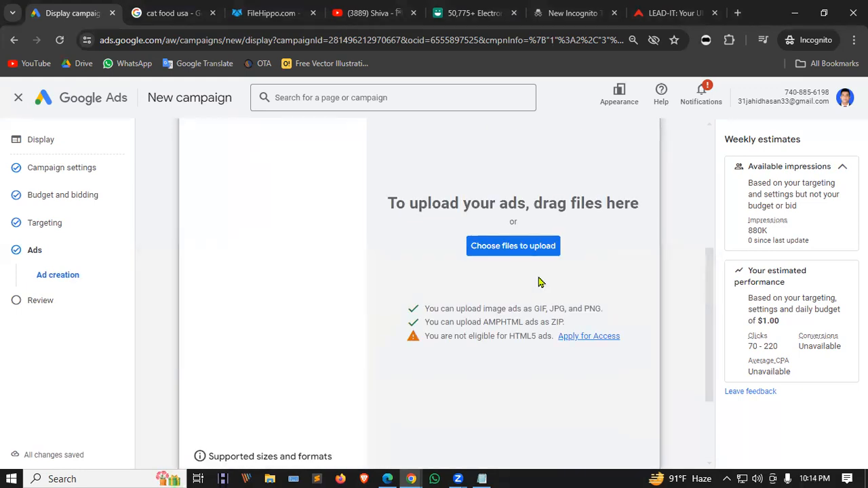
Rename the Kitchen-Chopping image to dd.jpg in the file picker and upload it.
{"action": "left_click", "coordinate": [537, 252]}
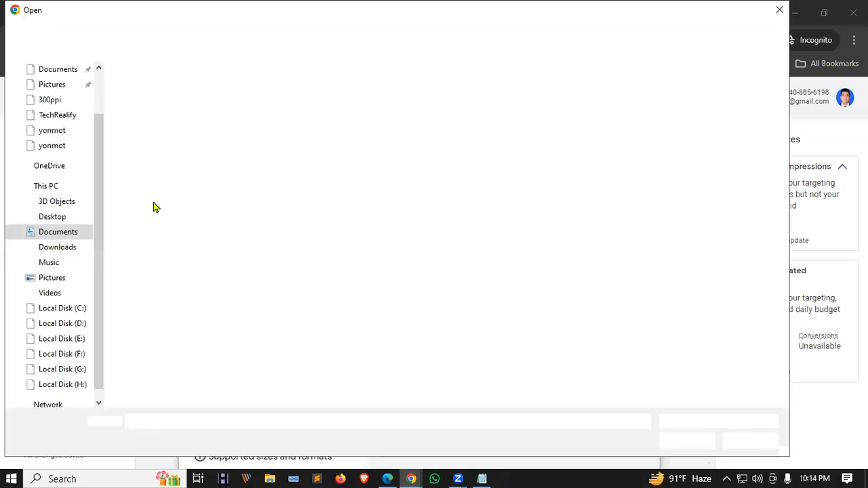
{"action": "left_click", "coordinate": [199, 247]}
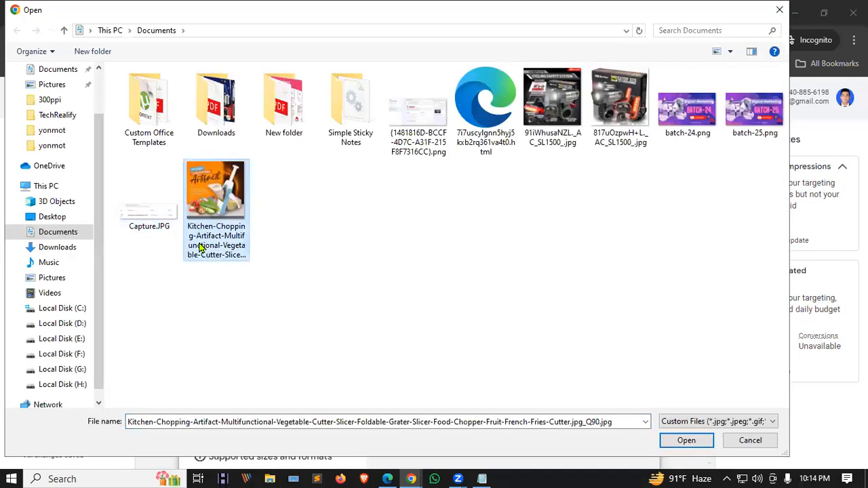
{"action": "left_click", "coordinate": [198, 248]}
{"action": "type", "text": "dd.jpg"}
{"action": "left_click", "coordinate": [292, 248]}
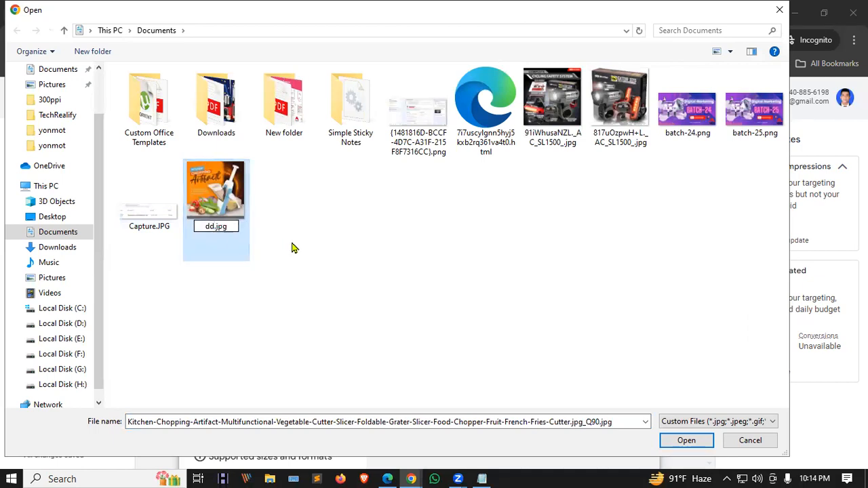
{"action": "left_click", "coordinate": [205, 196]}
{"action": "left_click", "coordinate": [681, 441]}
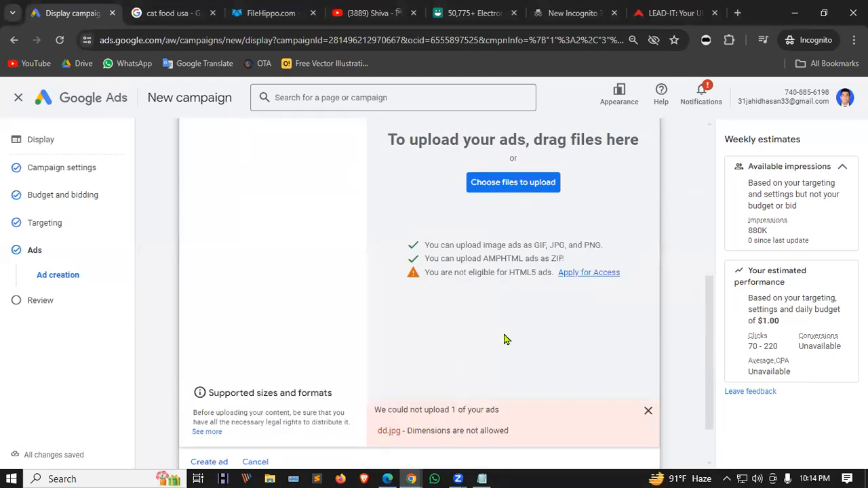
{"action": "left_click", "coordinate": [589, 278]}
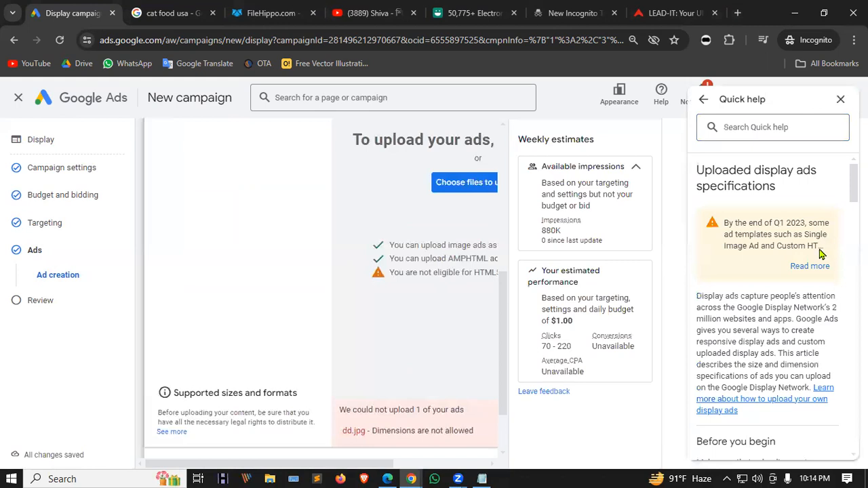
{"action": "scroll", "coordinate": [752, 254], "scroll_direction": "down", "scroll_amount": 5}
{"action": "scroll", "coordinate": [751, 253], "scroll_direction": "down", "scroll_amount": 10}
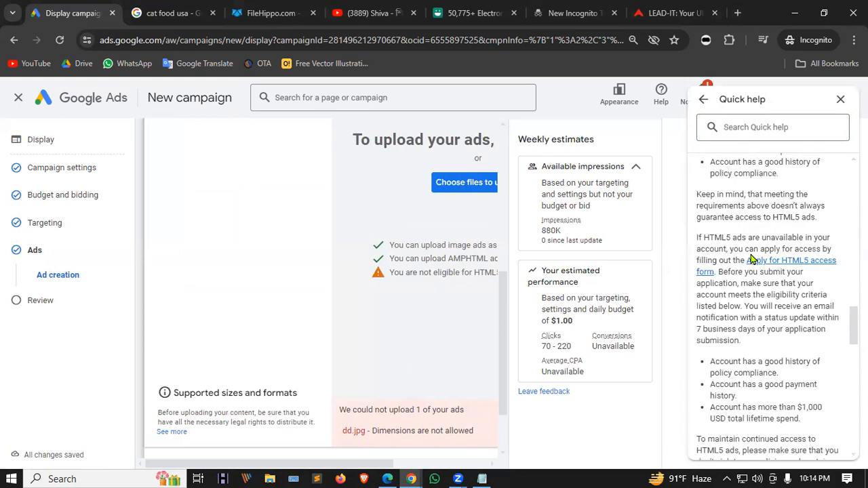
{"action": "scroll", "coordinate": [752, 258], "scroll_direction": "down", "scroll_amount": 3}
{"action": "left_click", "coordinate": [841, 100]}
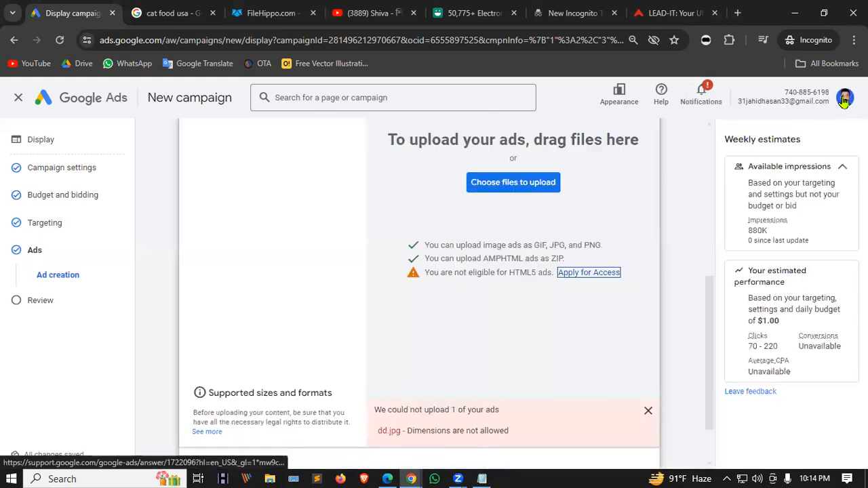
{"action": "left_click", "coordinate": [471, 185]}
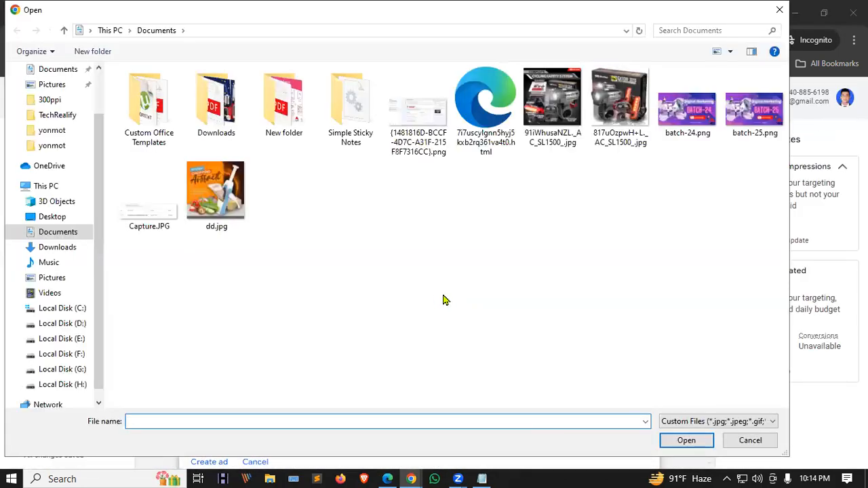
Rename the 91iWhusaNZL._AC_SL1500_.jpg image to sss.jpg, upload it, and dismiss the errors.
{"action": "left_click", "coordinate": [530, 145]}
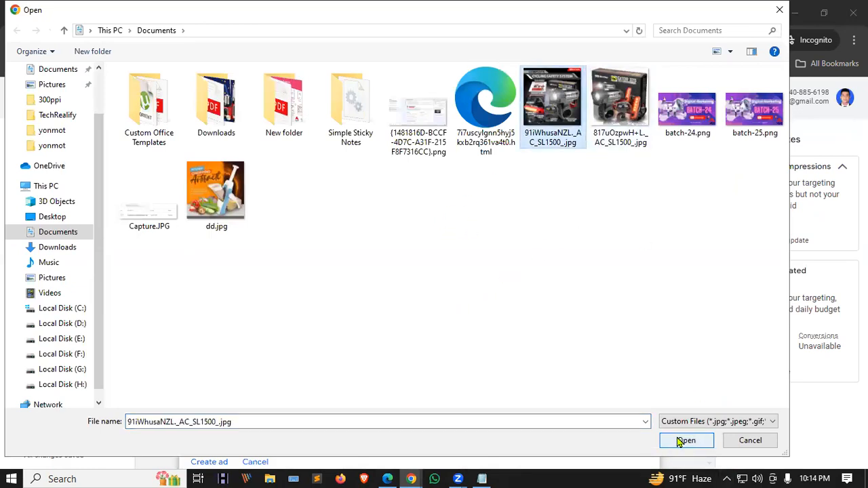
{"action": "left_click", "coordinate": [542, 140]}
{"action": "type", "text": "sss"}
{"action": "left_click", "coordinate": [608, 237]}
{"action": "left_click", "coordinate": [555, 97]}
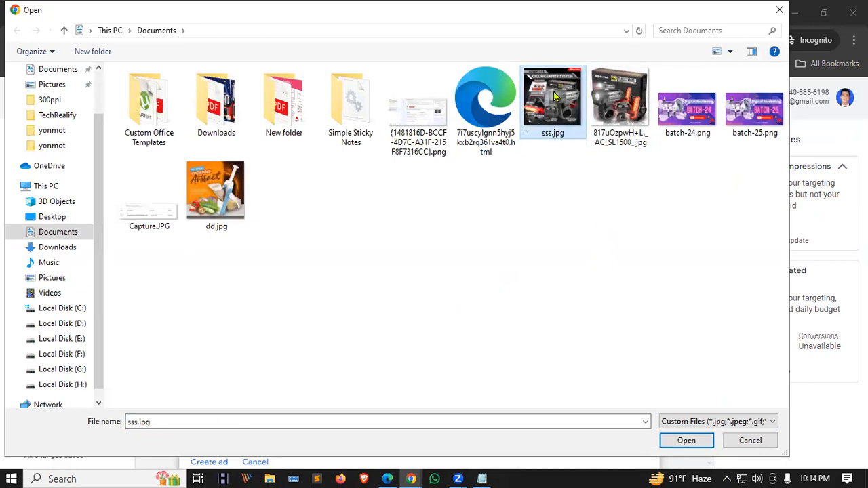
{"action": "left_click", "coordinate": [689, 440]}
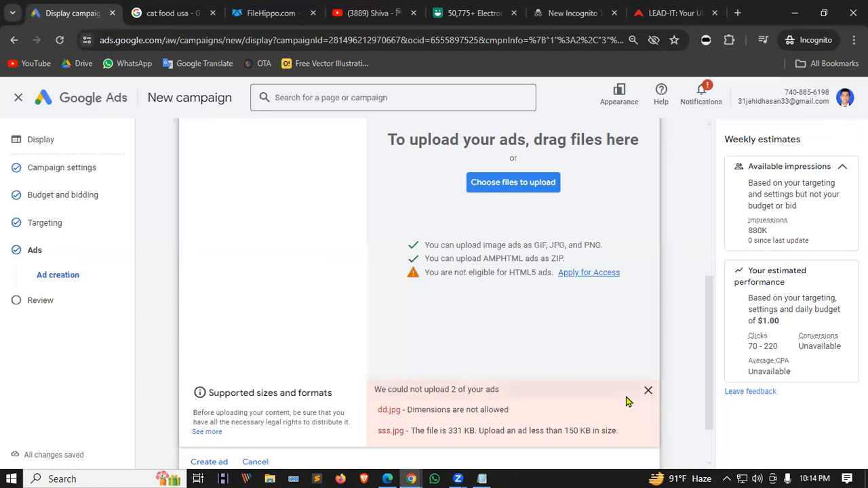
{"action": "left_click", "coordinate": [648, 393]}
Upload the Top 5 blenders image from the Downloads folder.
{"action": "scroll", "coordinate": [421, 332], "scroll_direction": "up", "scroll_amount": 3}
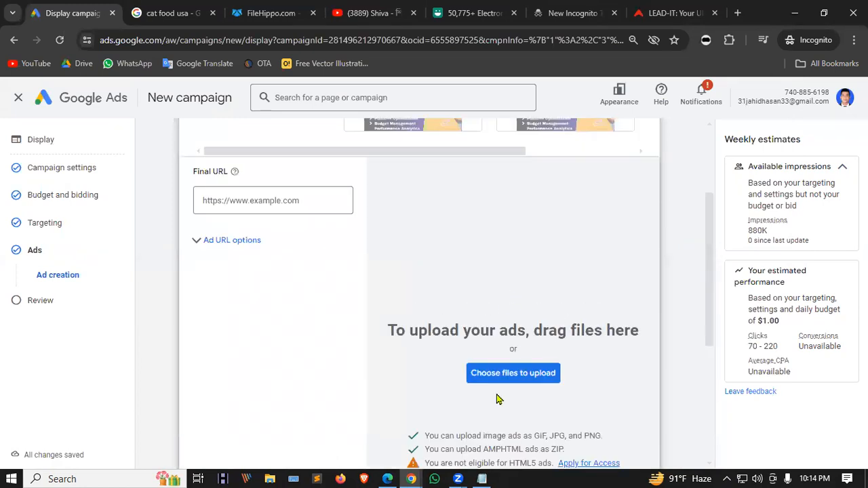
{"action": "left_click", "coordinate": [500, 373]}
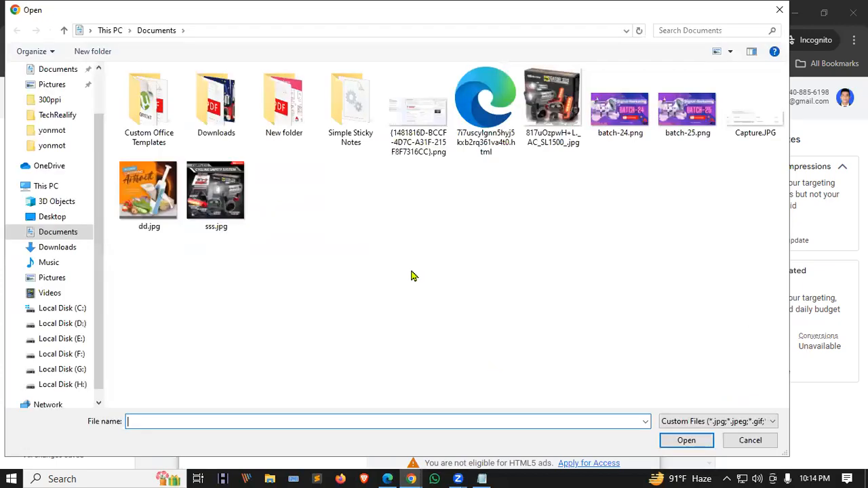
{"action": "double_click", "coordinate": [215, 101]}
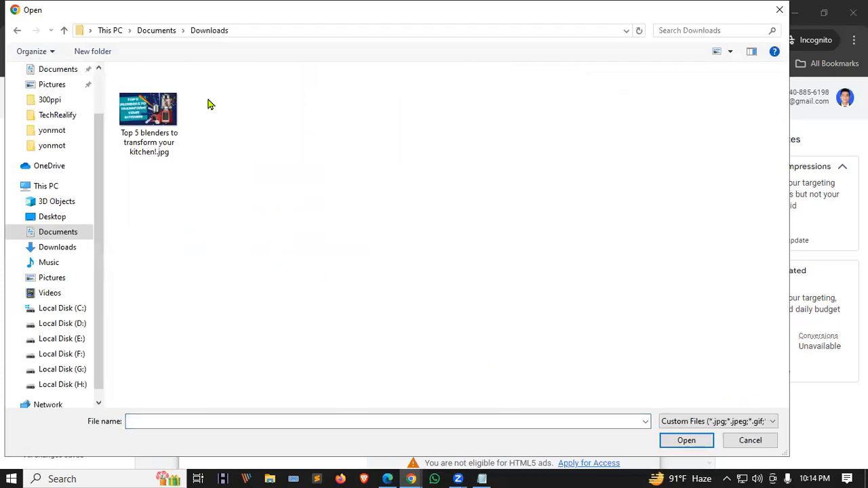
{"action": "left_click", "coordinate": [151, 116]}
{"action": "left_click", "coordinate": [687, 441]}
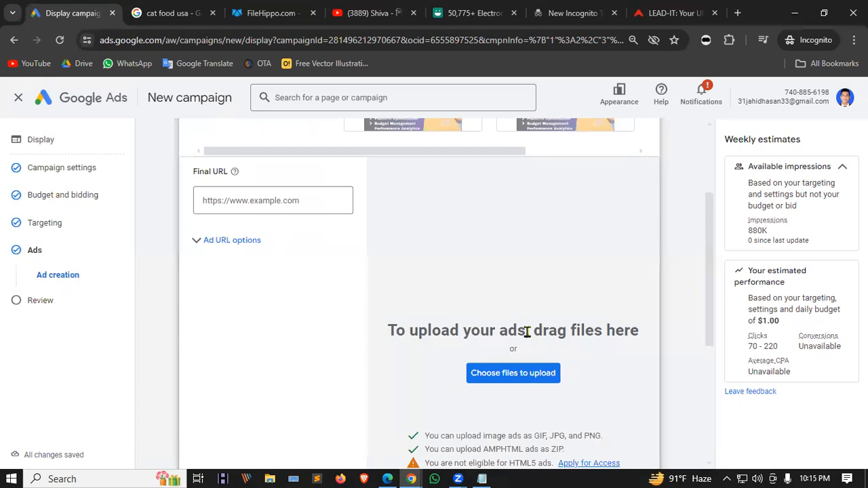
Paste the Final URL, then discard the unfinished new ad and continue to Campaign Review.
{"action": "scroll", "coordinate": [529, 330], "scroll_direction": "up", "scroll_amount": 5}
{"action": "left_click", "coordinate": [275, 352]}
{"action": "type", "text": "https://leaditbd.com/"}
{"action": "scroll", "coordinate": [394, 346], "scroll_direction": "down", "scroll_amount": 5}
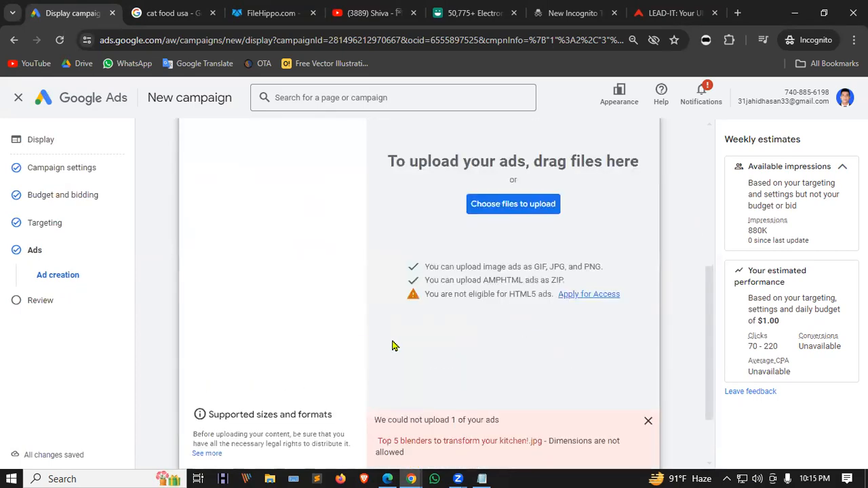
{"action": "scroll", "coordinate": [408, 346], "scroll_direction": "up", "scroll_amount": 5}
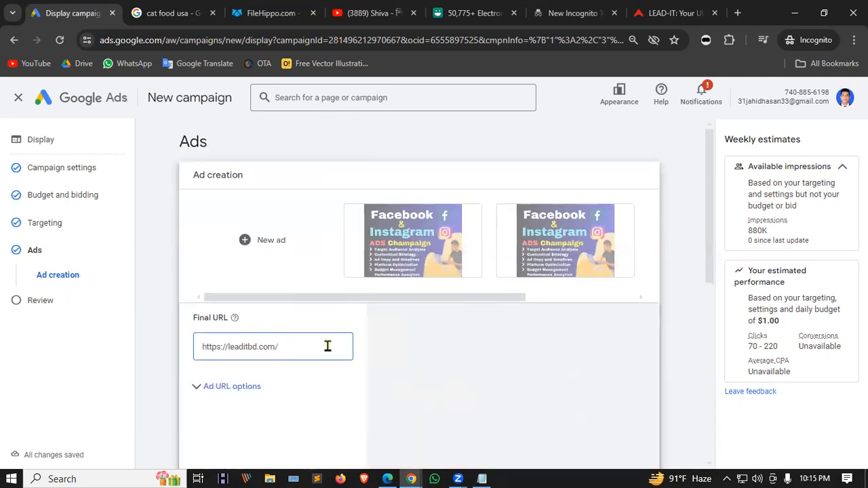
{"action": "scroll", "coordinate": [426, 349], "scroll_direction": "down", "scroll_amount": 6}
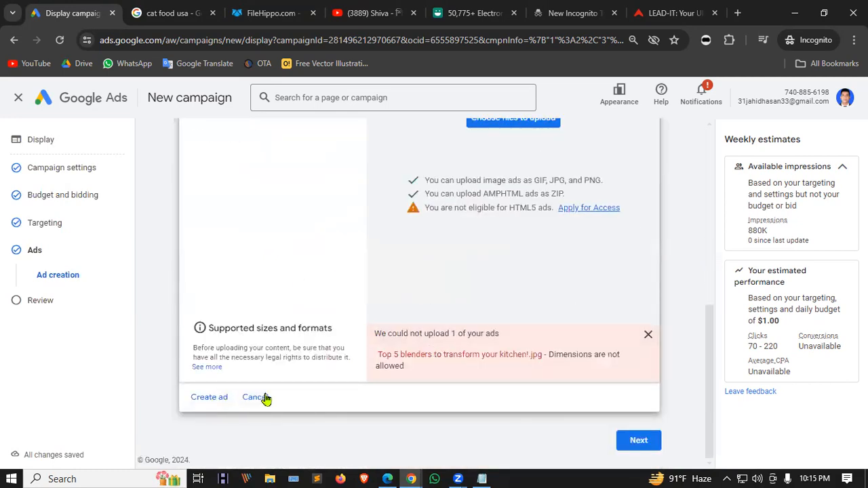
{"action": "left_click", "coordinate": [255, 397]}
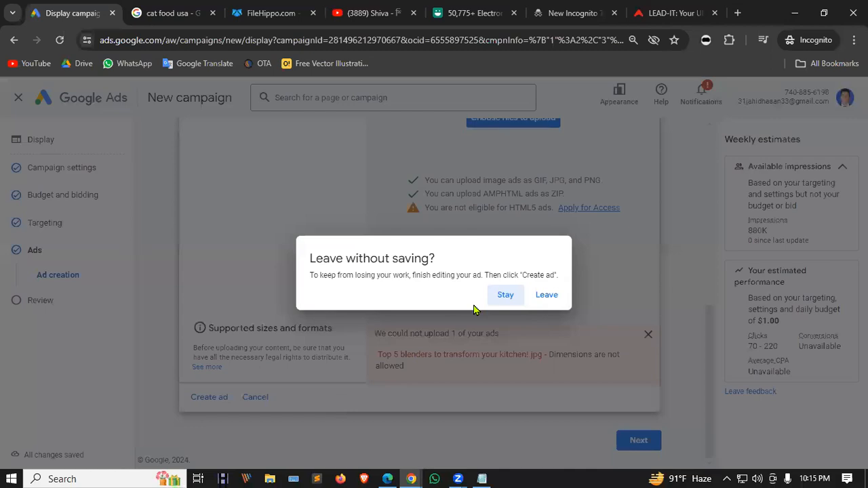
{"action": "left_click", "coordinate": [547, 296]}
{"action": "left_click", "coordinate": [641, 331]}
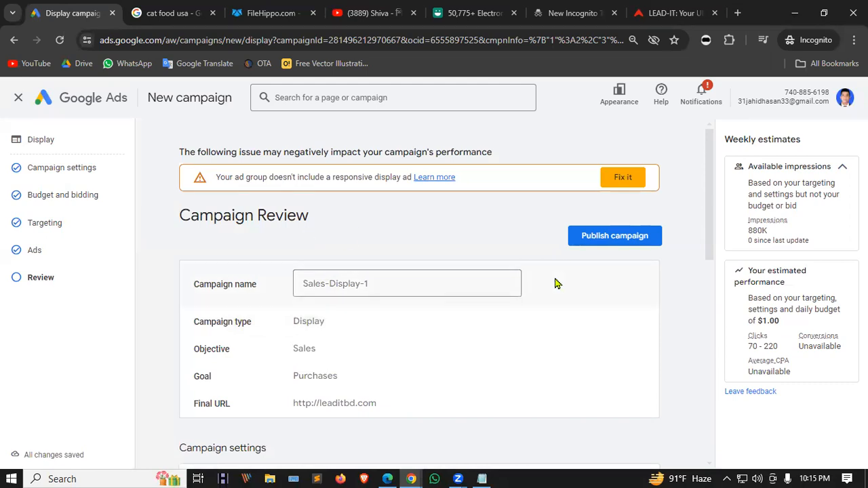
Scroll through the Sales-Display-1 review summary and publish the campaign.
{"action": "scroll", "coordinate": [420, 217], "scroll_direction": "down", "scroll_amount": 10}
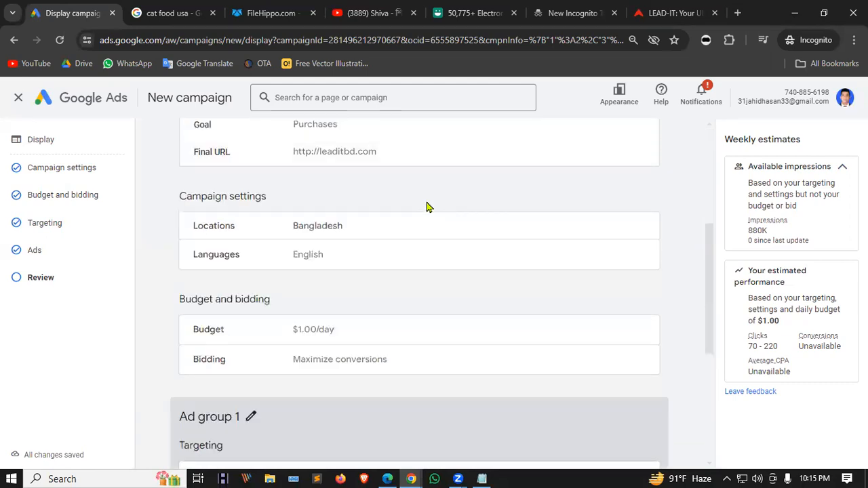
{"action": "scroll", "coordinate": [448, 326], "scroll_direction": "up", "scroll_amount": 10}
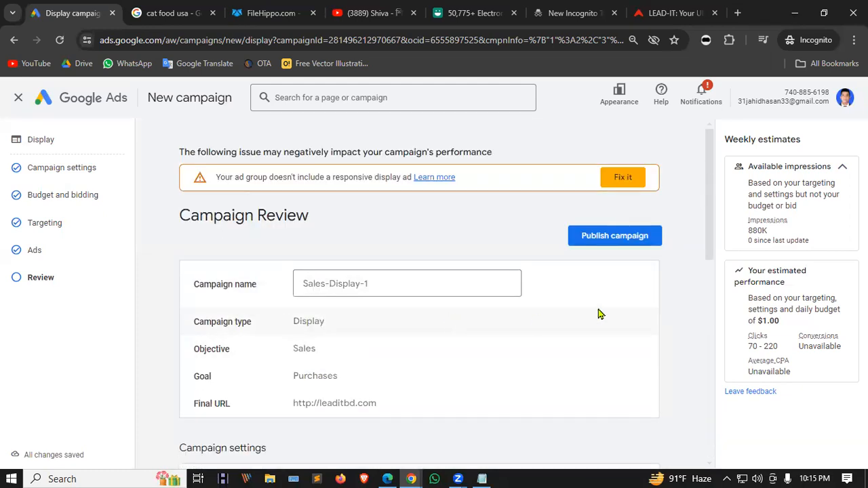
{"action": "left_click", "coordinate": [618, 236]}
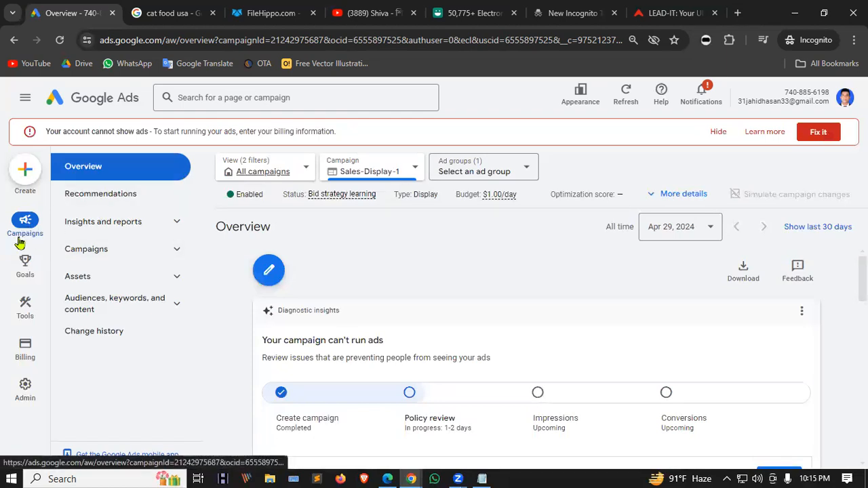
Go to the Campaigns list in the navigation to find Sales-Display-1.
{"action": "left_click", "coordinate": [111, 250]}
{"action": "left_click", "coordinate": [95, 278]}
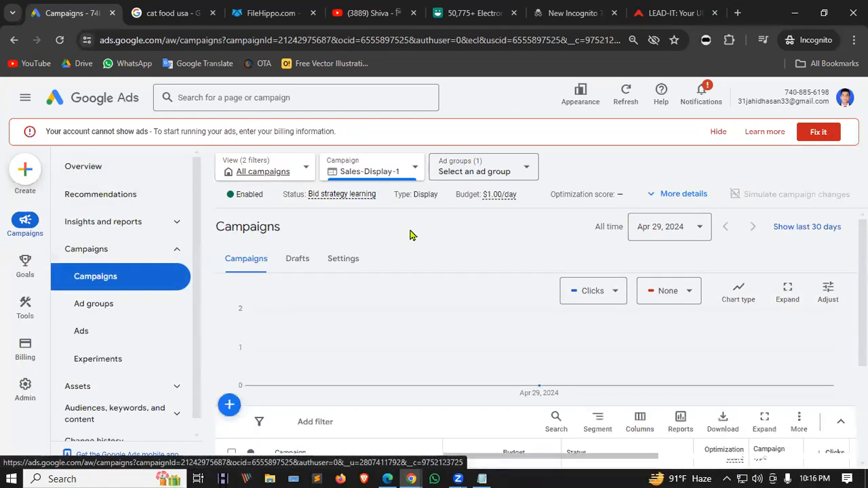
{"action": "scroll", "coordinate": [407, 359], "scroll_direction": "down", "scroll_amount": 3}
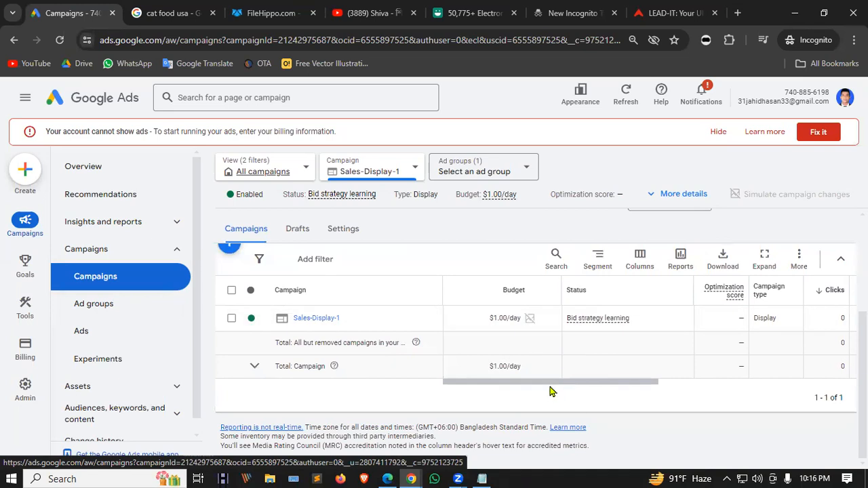
{"action": "left_click_drag", "start_coordinate": [580, 386], "coordinate": [549, 401]}
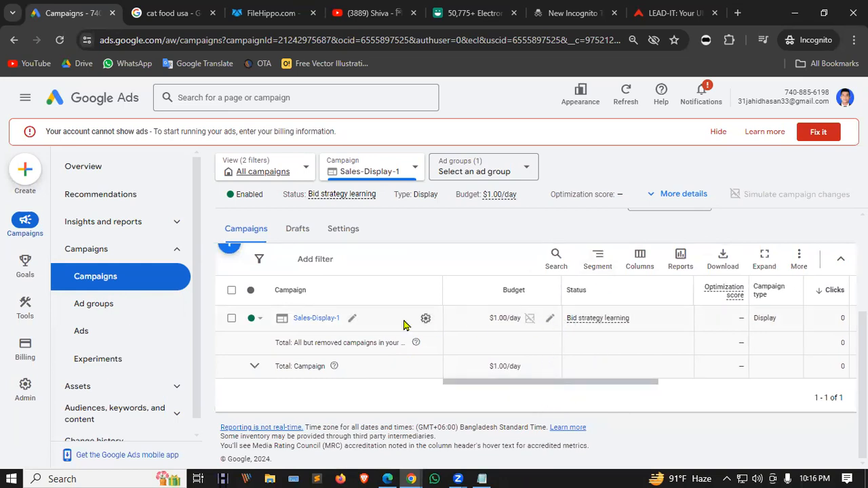
Select Sales-Display-1 and permanently remove it via Edit > Remove, confirming the dialog.
{"action": "left_click", "coordinate": [231, 290]}
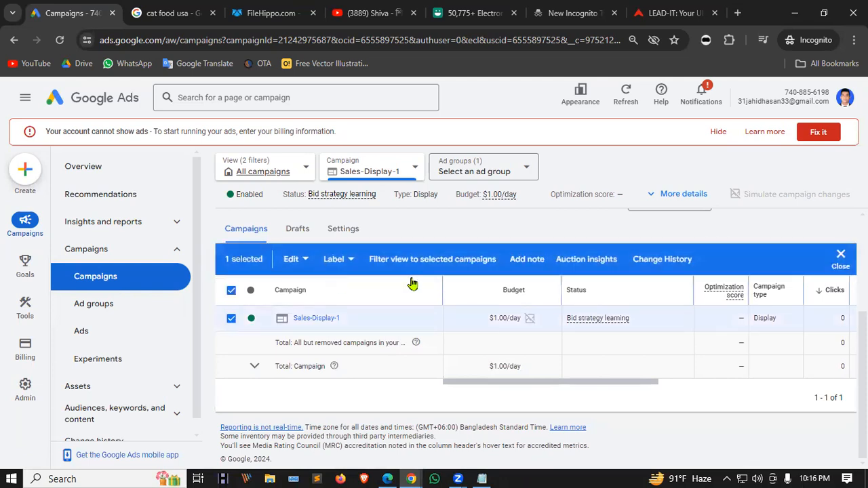
{"action": "left_click", "coordinate": [293, 259]}
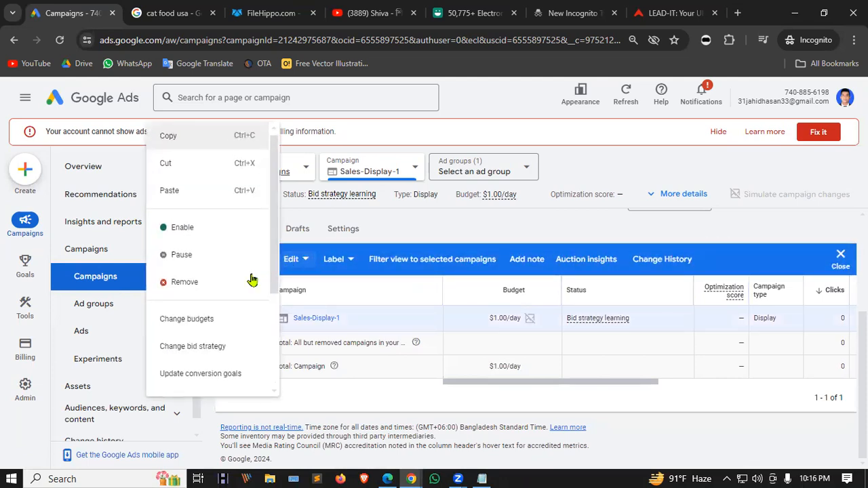
{"action": "left_click", "coordinate": [201, 283]}
{"action": "left_click", "coordinate": [550, 315]}
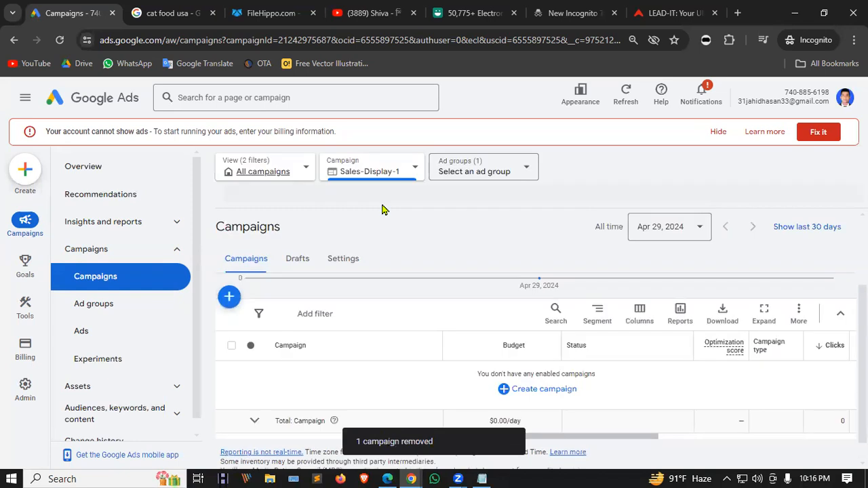
Reload the campaigns page to verify Sales-Display-1 shows Removed, then hide the billing warning banner.
{"action": "left_click", "coordinate": [54, 41]}
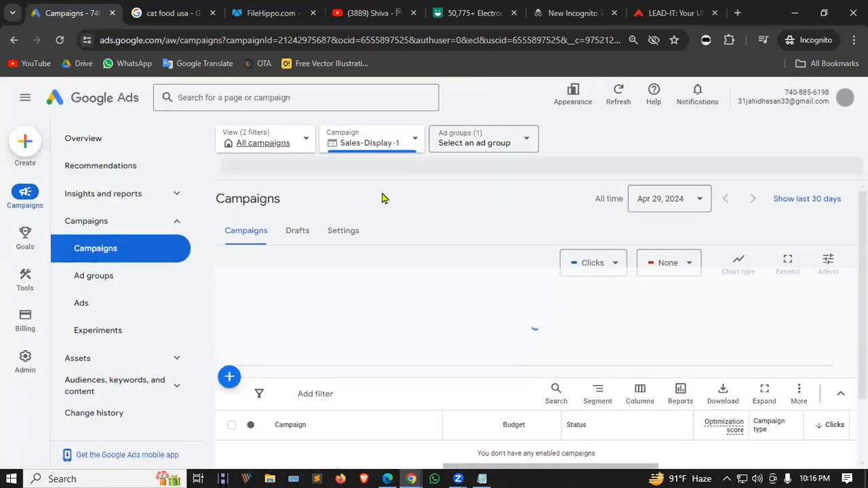
{"action": "left_click", "coordinate": [416, 140]}
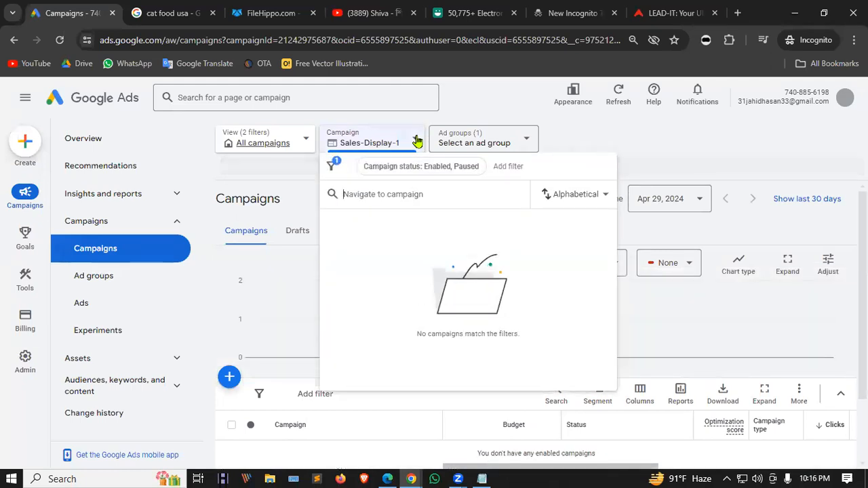
{"action": "left_click", "coordinate": [417, 141]}
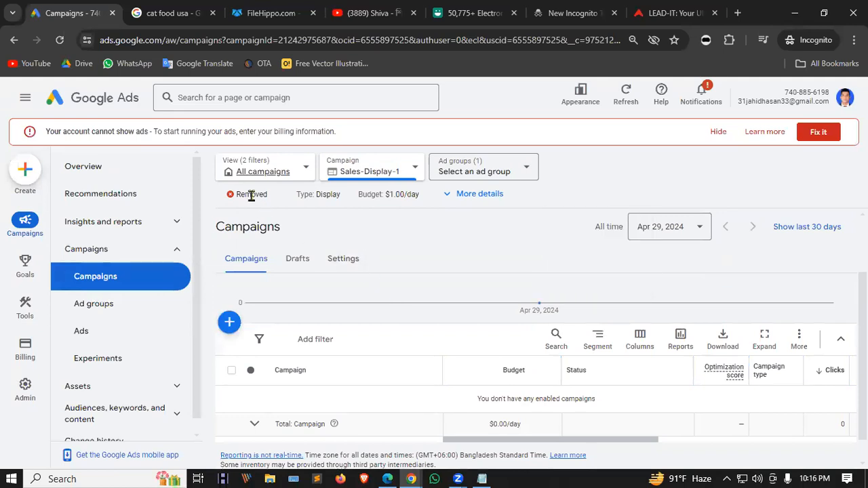
{"action": "scroll", "coordinate": [370, 246], "scroll_direction": "down", "scroll_amount": 1}
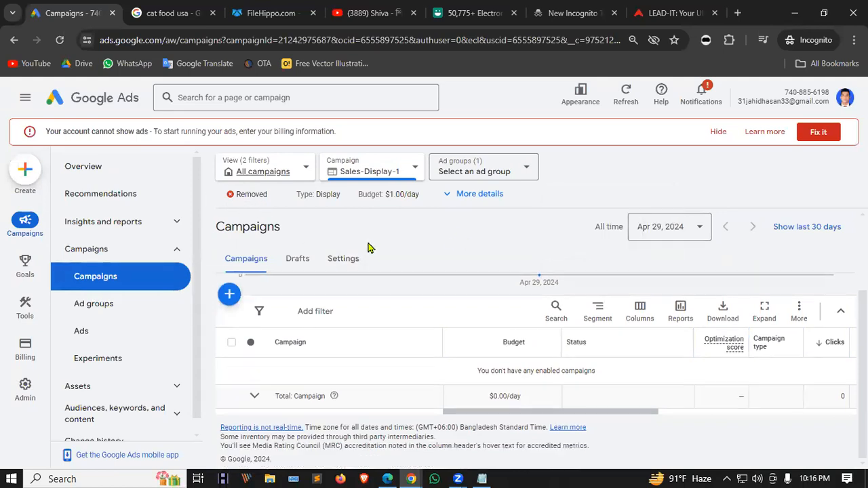
{"action": "scroll", "coordinate": [407, 363], "scroll_direction": "up", "scroll_amount": 3}
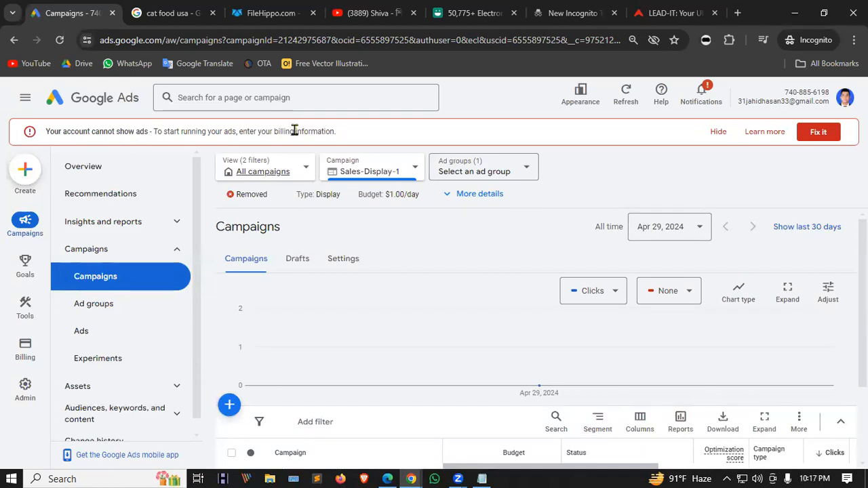
{"action": "left_click_drag", "start_coordinate": [239, 130], "coordinate": [367, 135]}
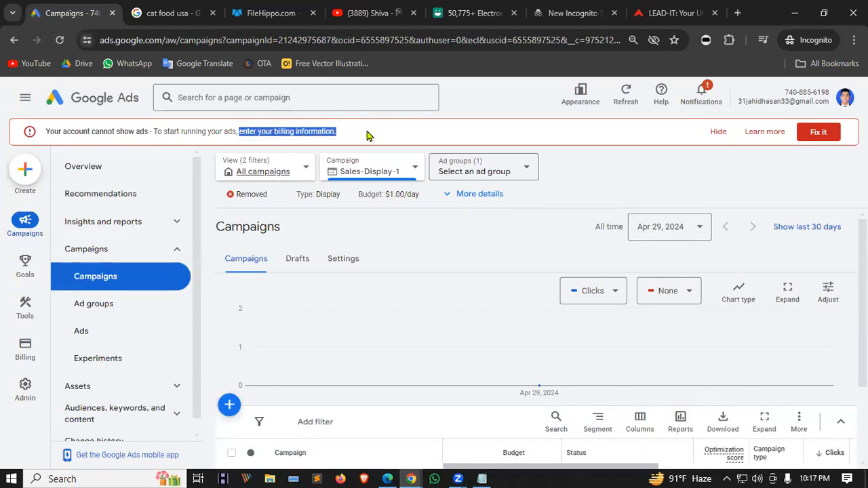
{"action": "left_click", "coordinate": [719, 133]}
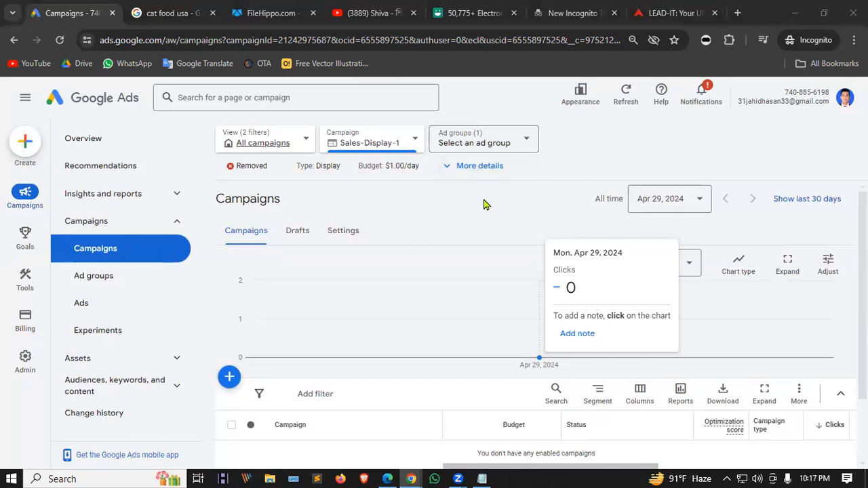
Switch to the LDM58 Facebook group's notice post and expand the truncated comment with See more.
{"action": "left_click", "coordinate": [387, 479]}
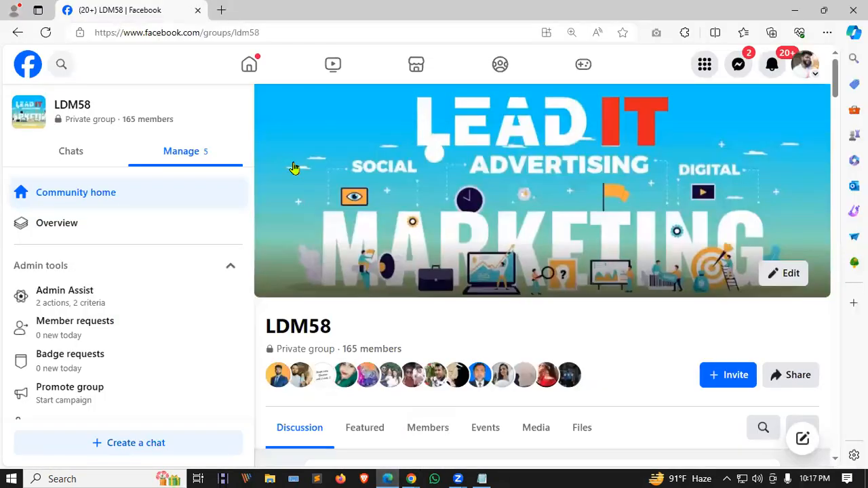
{"action": "scroll", "coordinate": [518, 279], "scroll_direction": "down", "scroll_amount": 15}
{"action": "scroll", "coordinate": [517, 279], "scroll_direction": "up", "scroll_amount": 3}
{"action": "scroll", "coordinate": [518, 278], "scroll_direction": "down", "scroll_amount": 1}
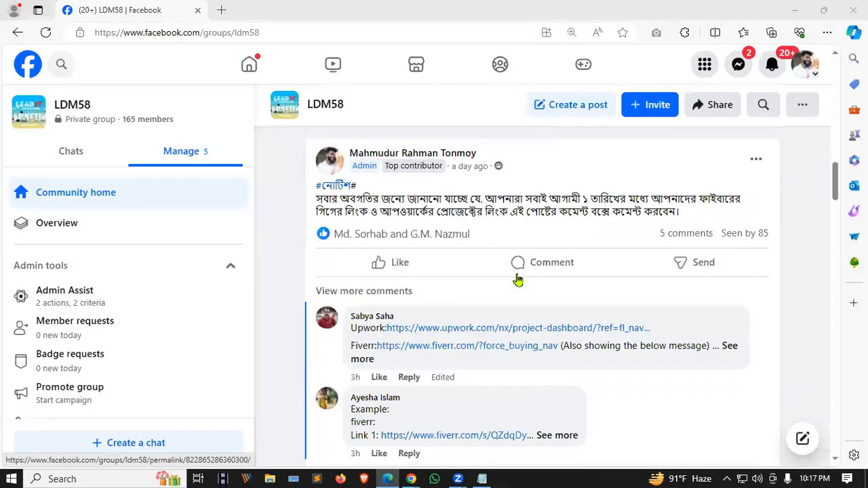
{"action": "left_click", "coordinate": [362, 360]}
{"action": "scroll", "coordinate": [461, 332], "scroll_direction": "down", "scroll_amount": 2}
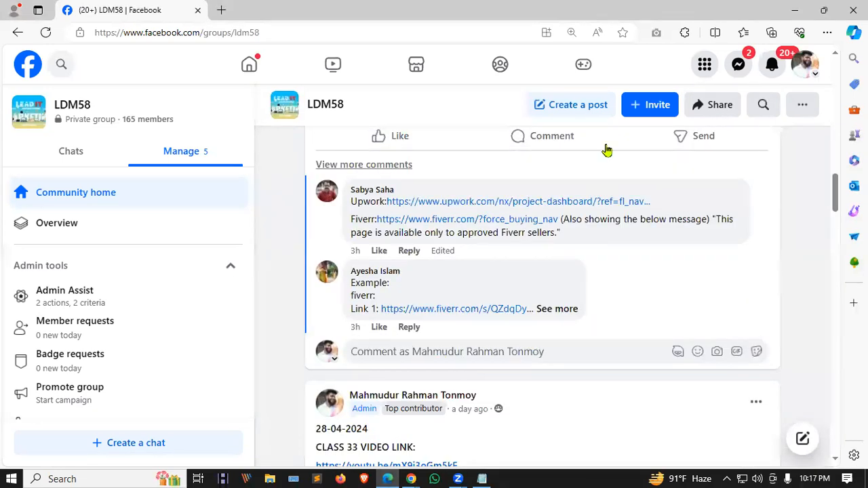
{"action": "scroll", "coordinate": [342, 224], "scroll_direction": "up", "scroll_amount": 1}
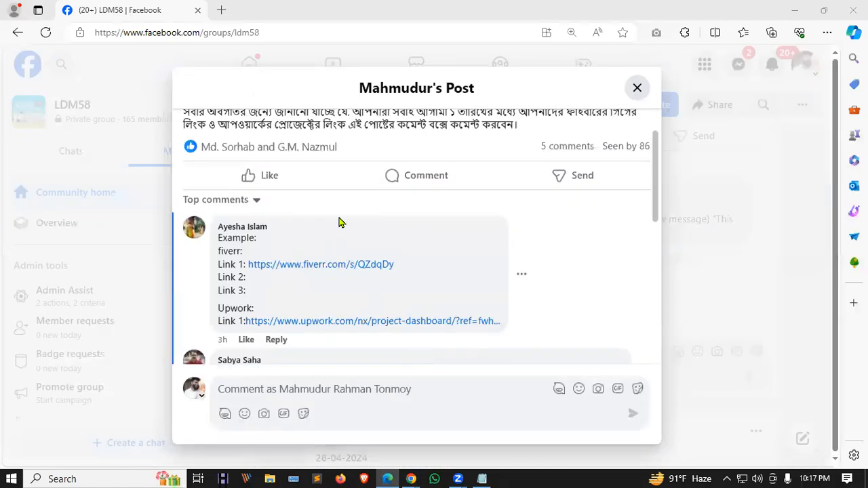
{"action": "scroll", "coordinate": [342, 224], "scroll_direction": "up", "scroll_amount": 1}
Read through the rest of the post's comments, using the comment sorting options.
{"action": "left_click", "coordinate": [239, 239]}
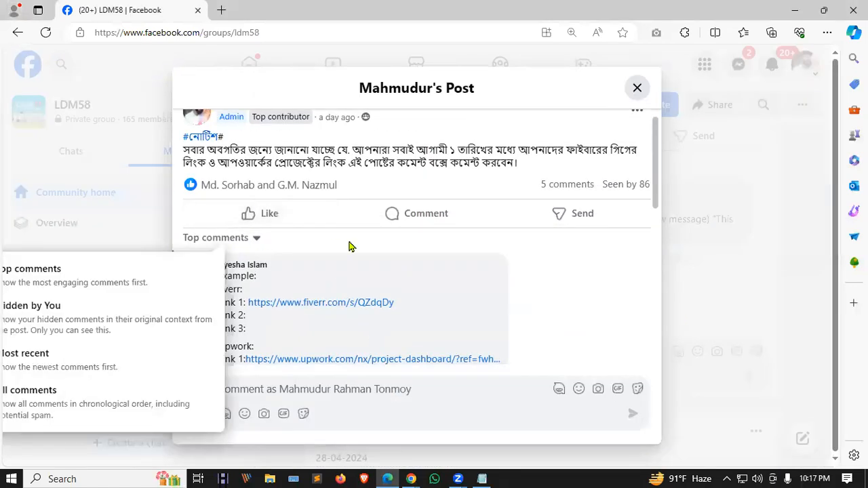
{"action": "scroll", "coordinate": [339, 249], "scroll_direction": "down", "scroll_amount": 1}
{"action": "scroll", "coordinate": [407, 203], "scroll_direction": "down", "scroll_amount": 3}
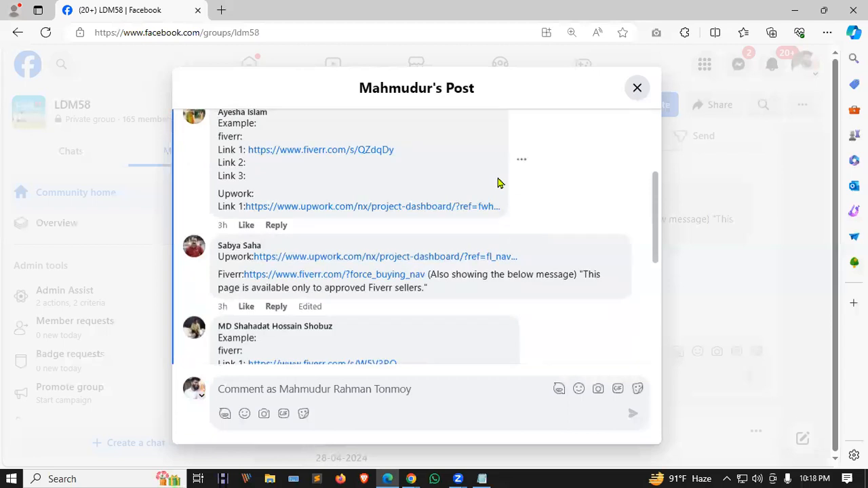
{"action": "scroll", "coordinate": [356, 197], "scroll_direction": "down", "scroll_amount": 2}
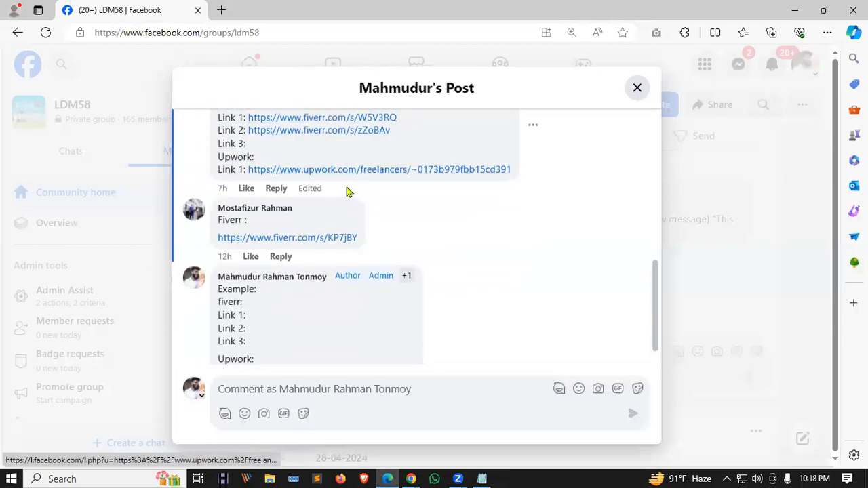
{"action": "scroll", "coordinate": [370, 271], "scroll_direction": "up", "scroll_amount": 7}
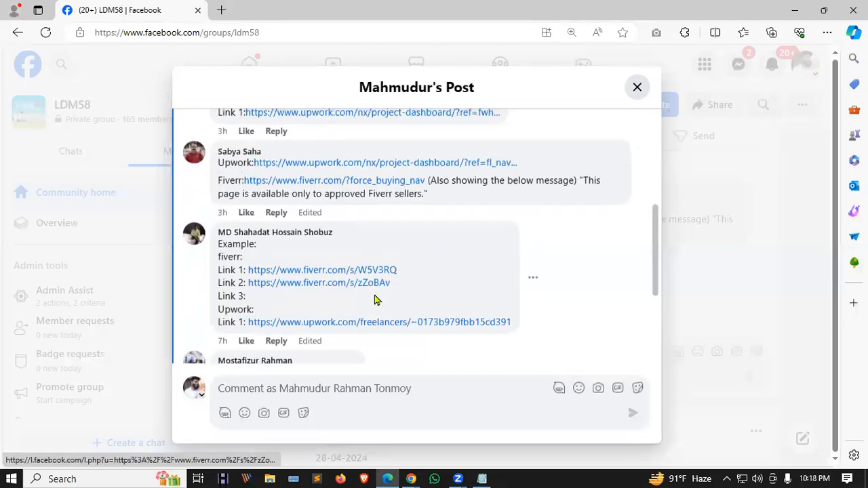
{"action": "left_click", "coordinate": [251, 260]}
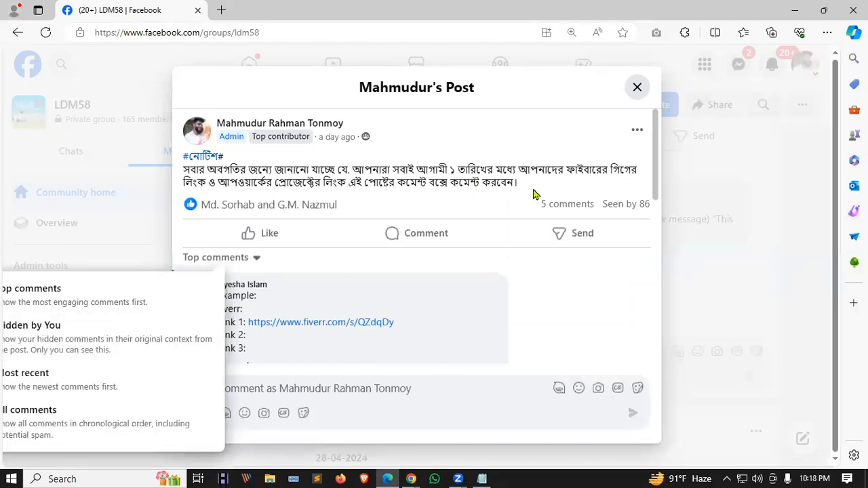
{"action": "scroll", "coordinate": [529, 197], "scroll_direction": "down", "scroll_amount": 1}
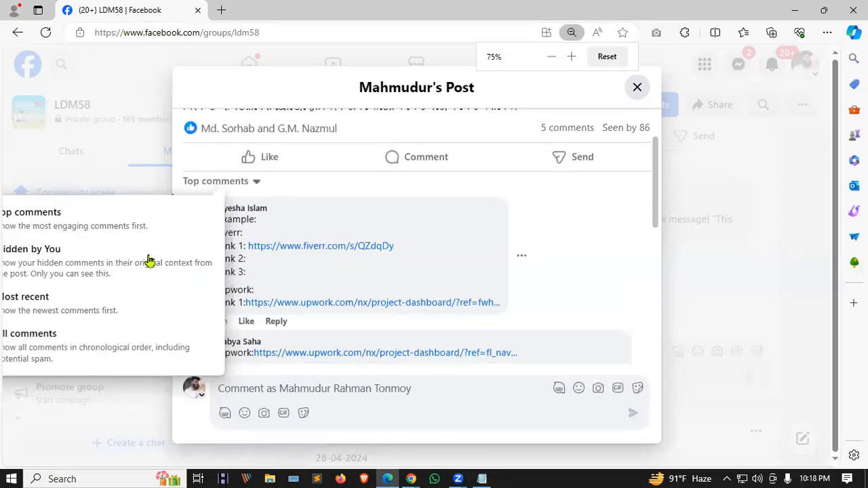
{"action": "scroll", "coordinate": [640, 86], "scroll_direction": "down", "scroll_amount": 1}
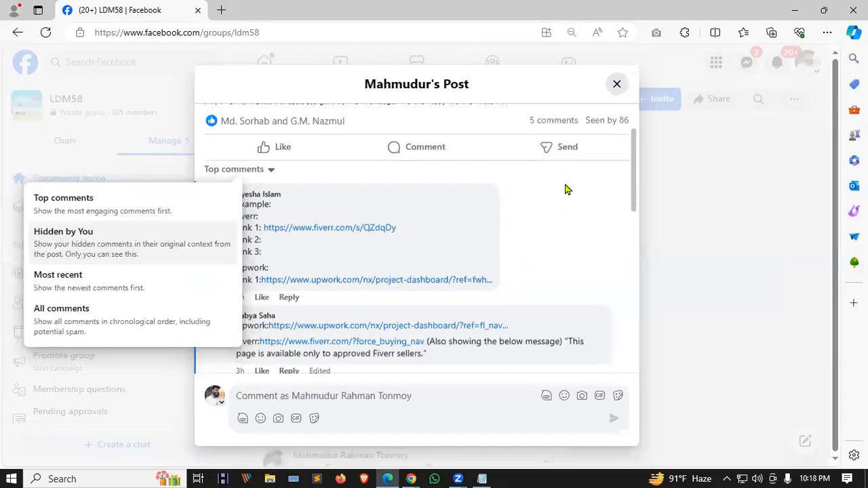
{"action": "left_click", "coordinate": [74, 305]}
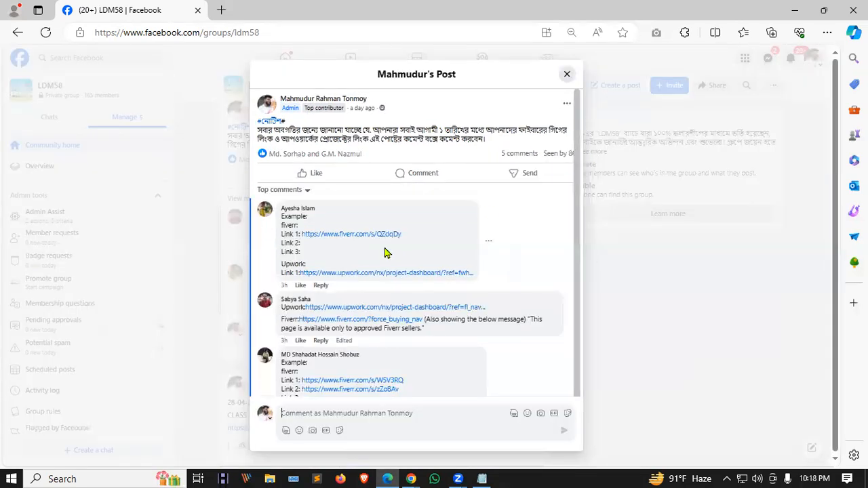
{"action": "scroll", "coordinate": [341, 240], "scroll_direction": "down", "scroll_amount": 1}
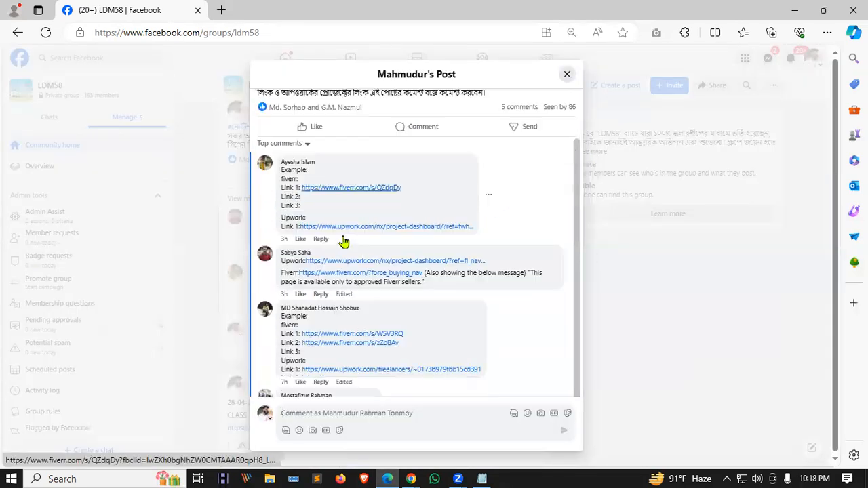
{"action": "scroll", "coordinate": [327, 265], "scroll_direction": "down", "scroll_amount": 3}
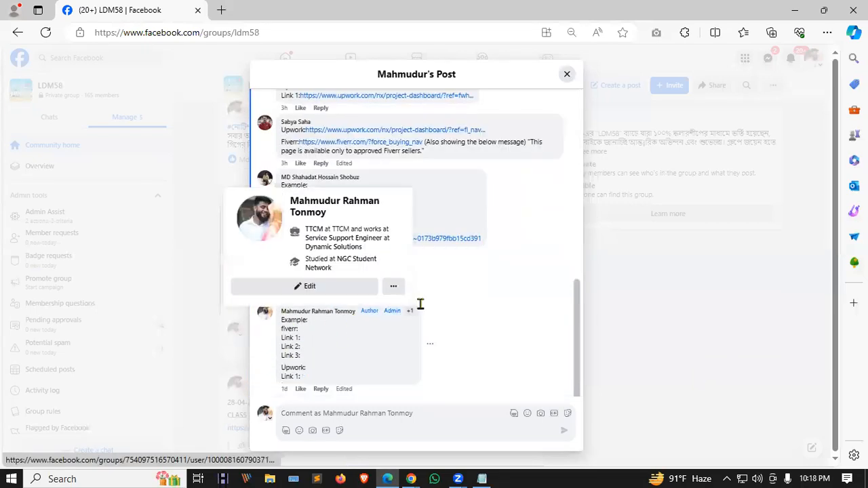
{"action": "scroll", "coordinate": [407, 259], "scroll_direction": "up", "scroll_amount": 4}
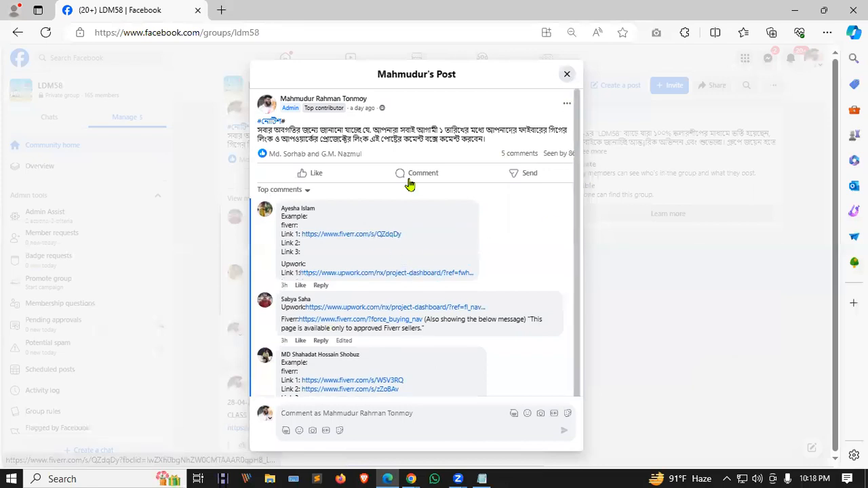
Close the post back to the group feed and reset the page zoom to 100%.
{"action": "left_click", "coordinate": [568, 77]}
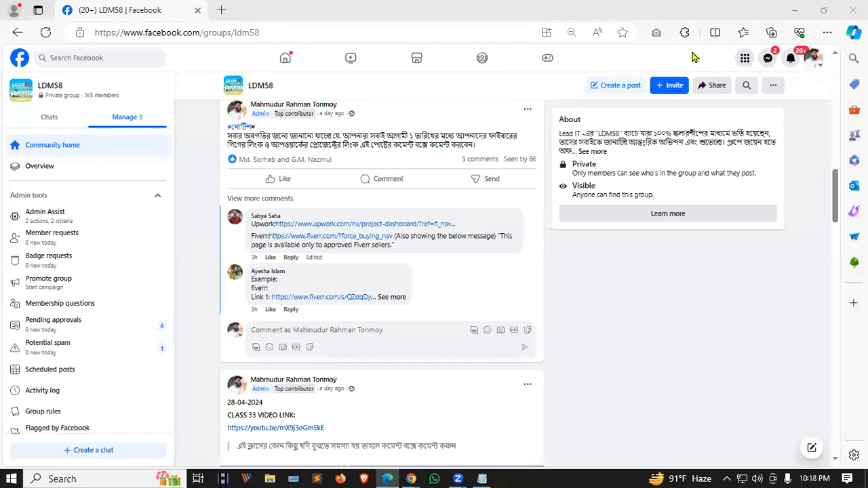
{"action": "left_click", "coordinate": [570, 35]}
{"action": "left_click", "coordinate": [602, 58]}
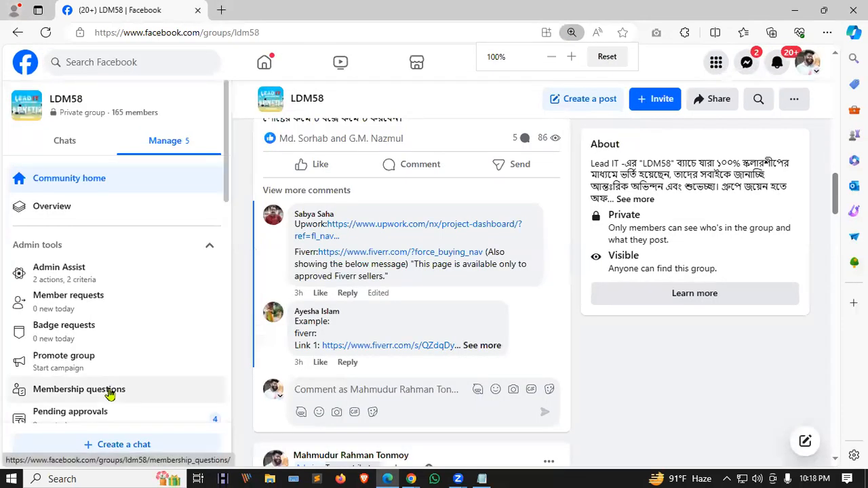
{"action": "scroll", "coordinate": [444, 343], "scroll_direction": "up", "scroll_amount": 10}
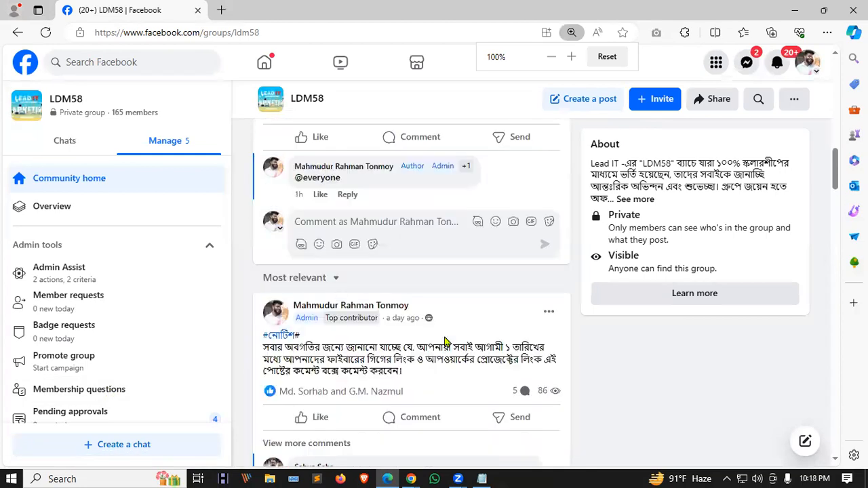
{"action": "scroll", "coordinate": [445, 343], "scroll_direction": "down", "scroll_amount": 8}
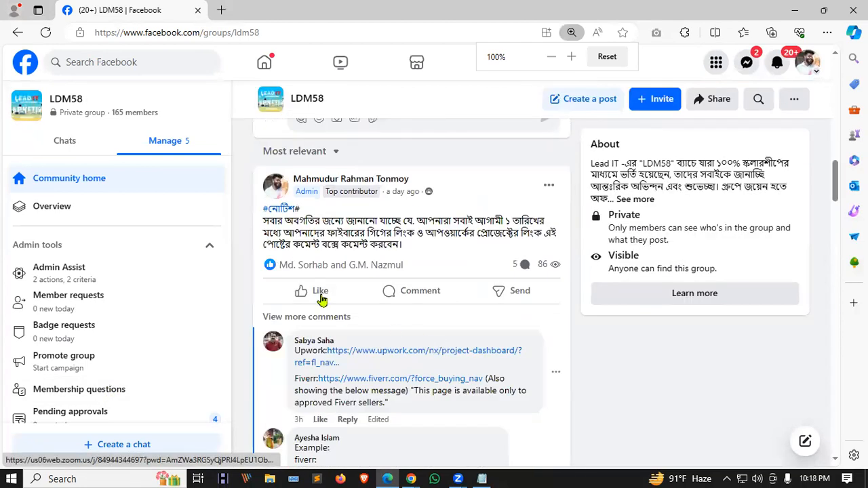